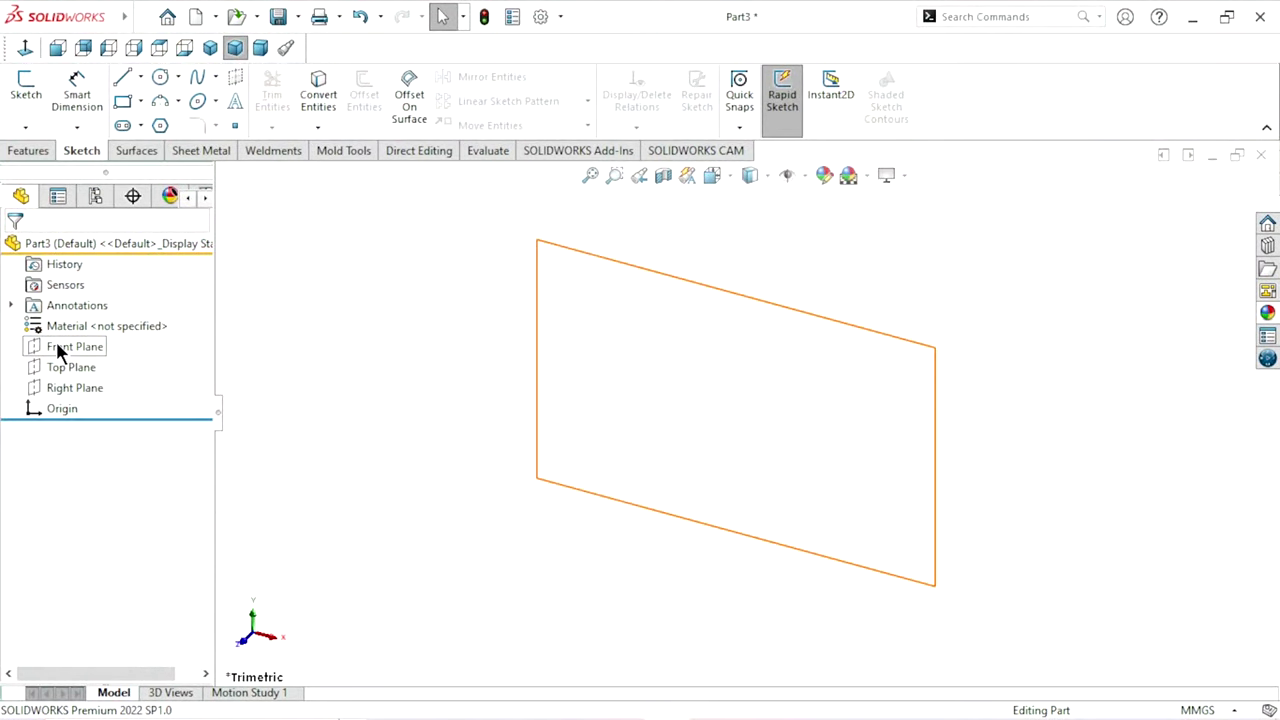
Sketch a long, thin corner rectangle above the origin on the Front Plane
{"action": "left_click", "coordinate": [56, 343]}
{"action": "left_click", "coordinate": [71, 313]}
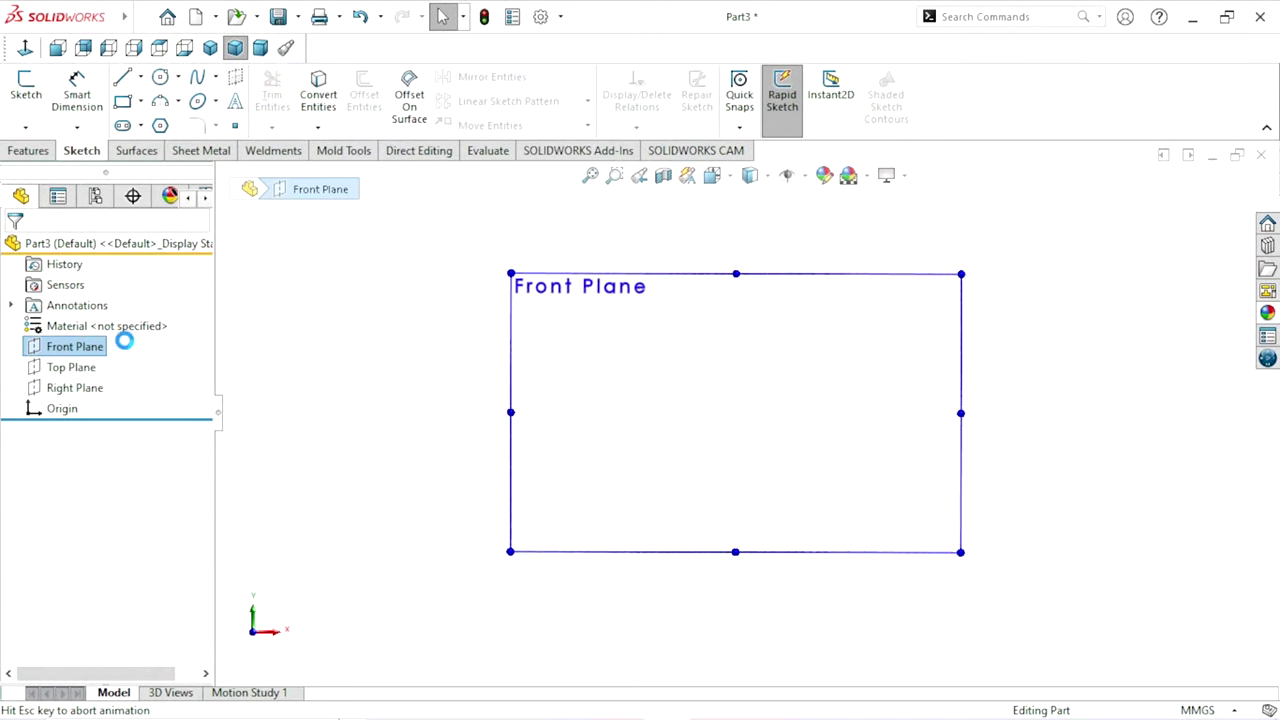
{"action": "left_click", "coordinate": [122, 104]}
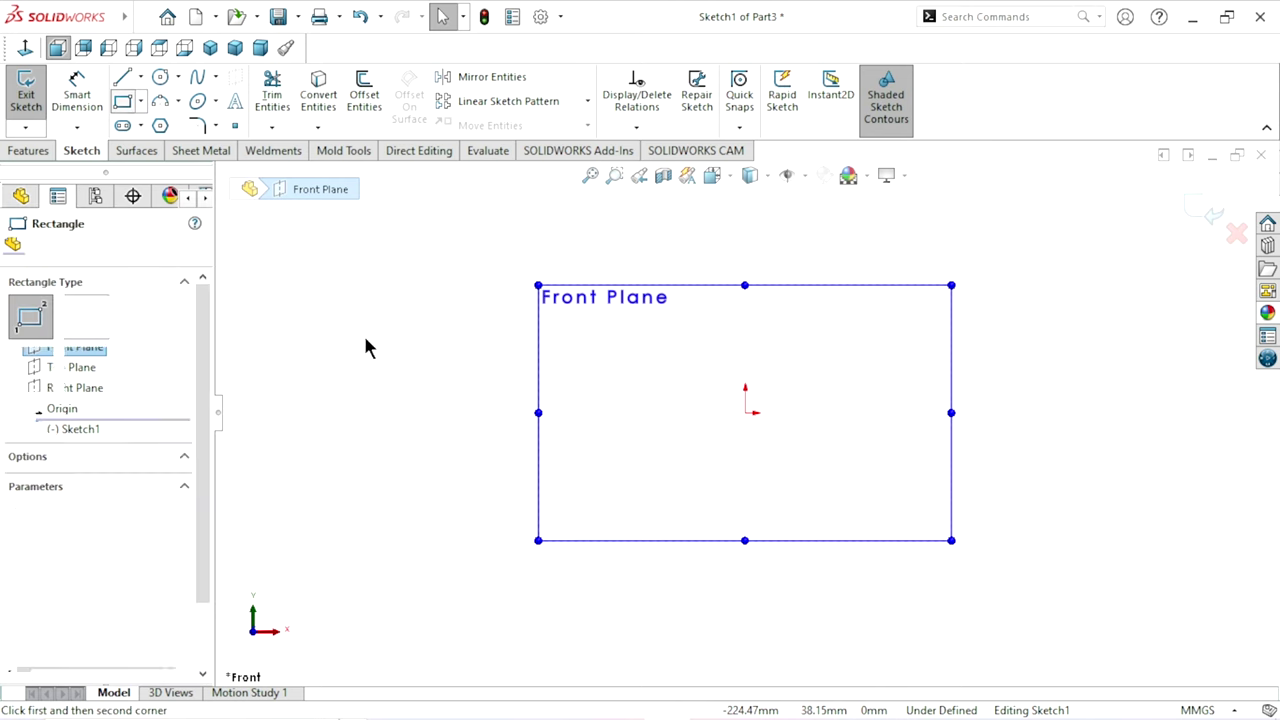
{"action": "left_click", "coordinate": [639, 332]}
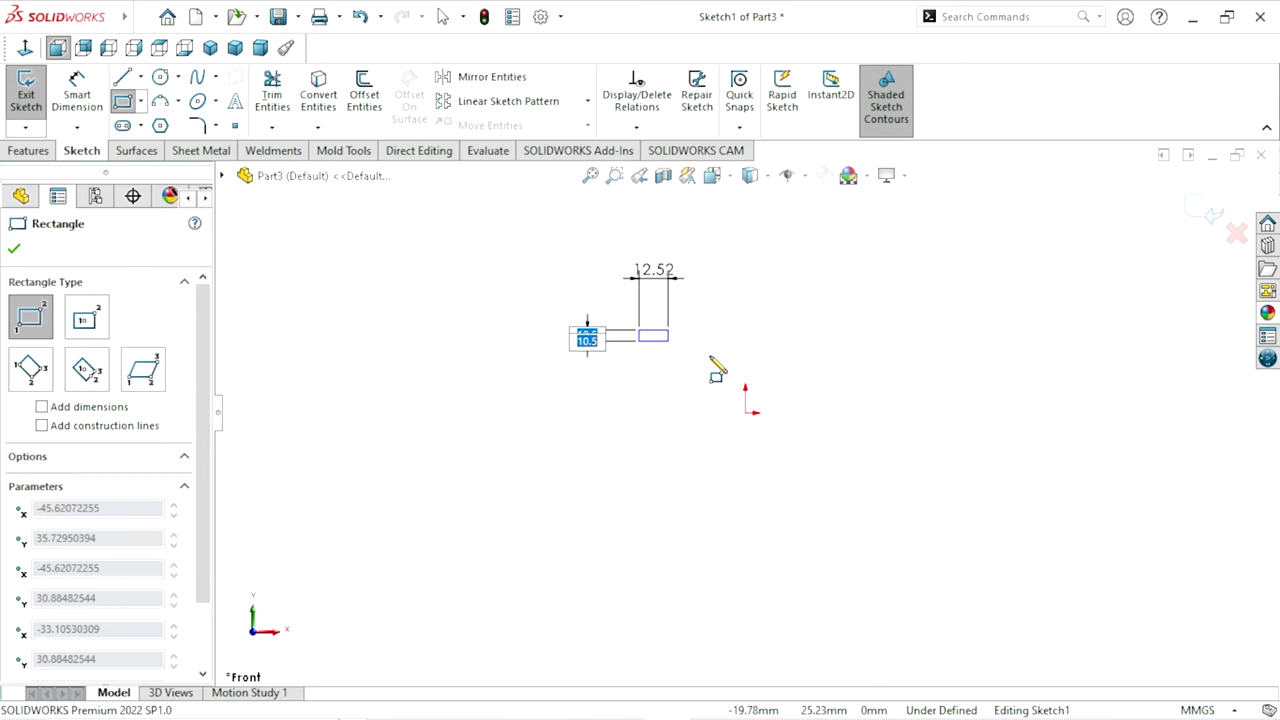
{"action": "left_click", "coordinate": [877, 351]}
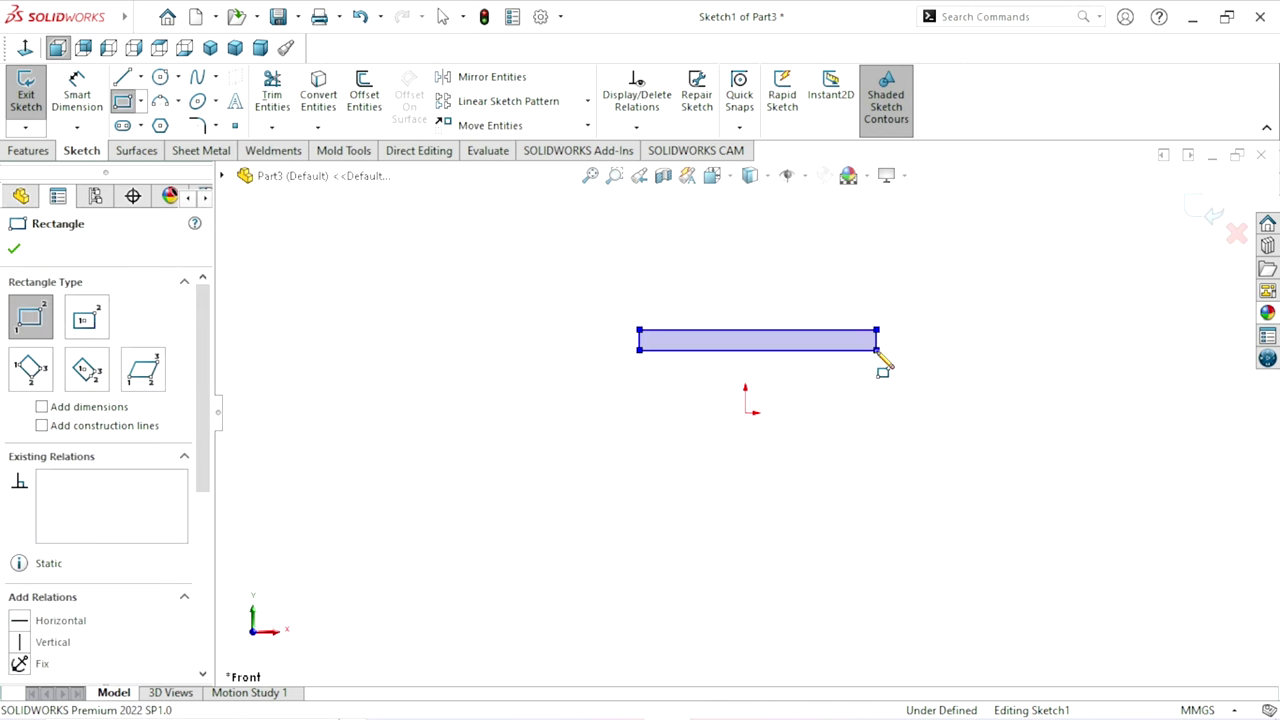
{"action": "right_click", "coordinate": [860, 409]}
{"action": "left_click", "coordinate": [872, 418]}
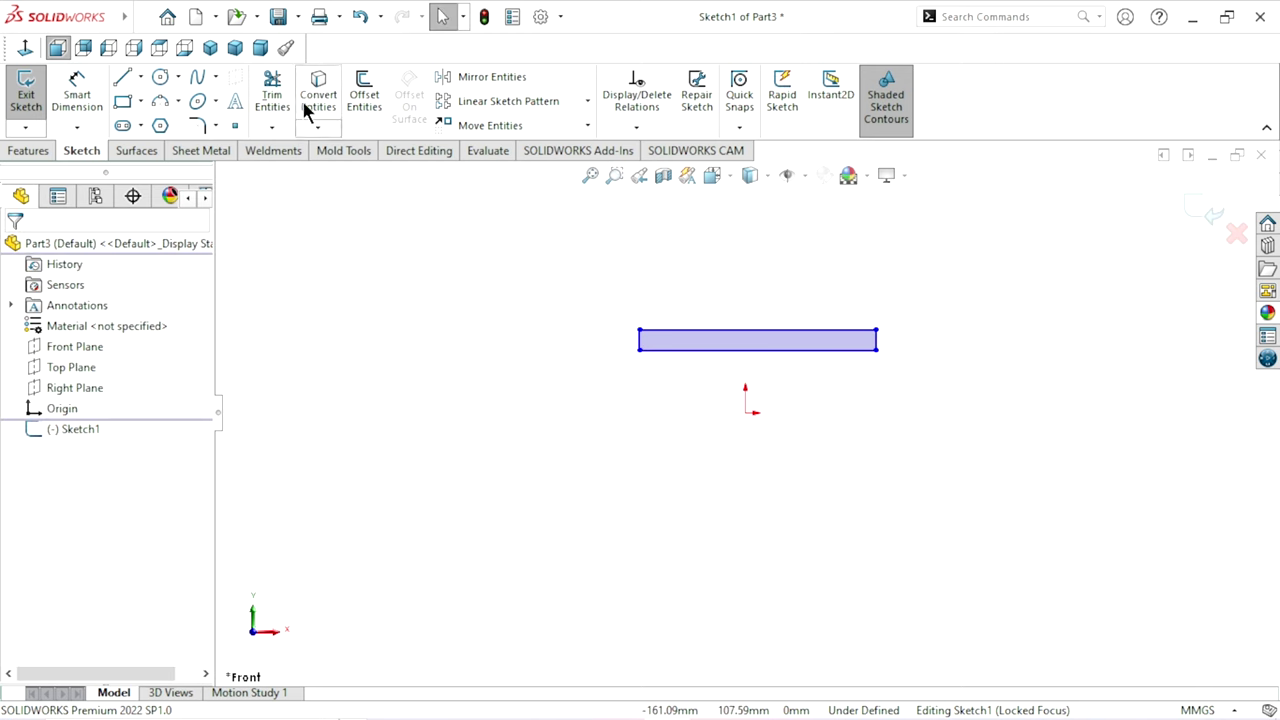
Draw a horizontal construction centerline across the origin
{"action": "left_click", "coordinate": [141, 77]}
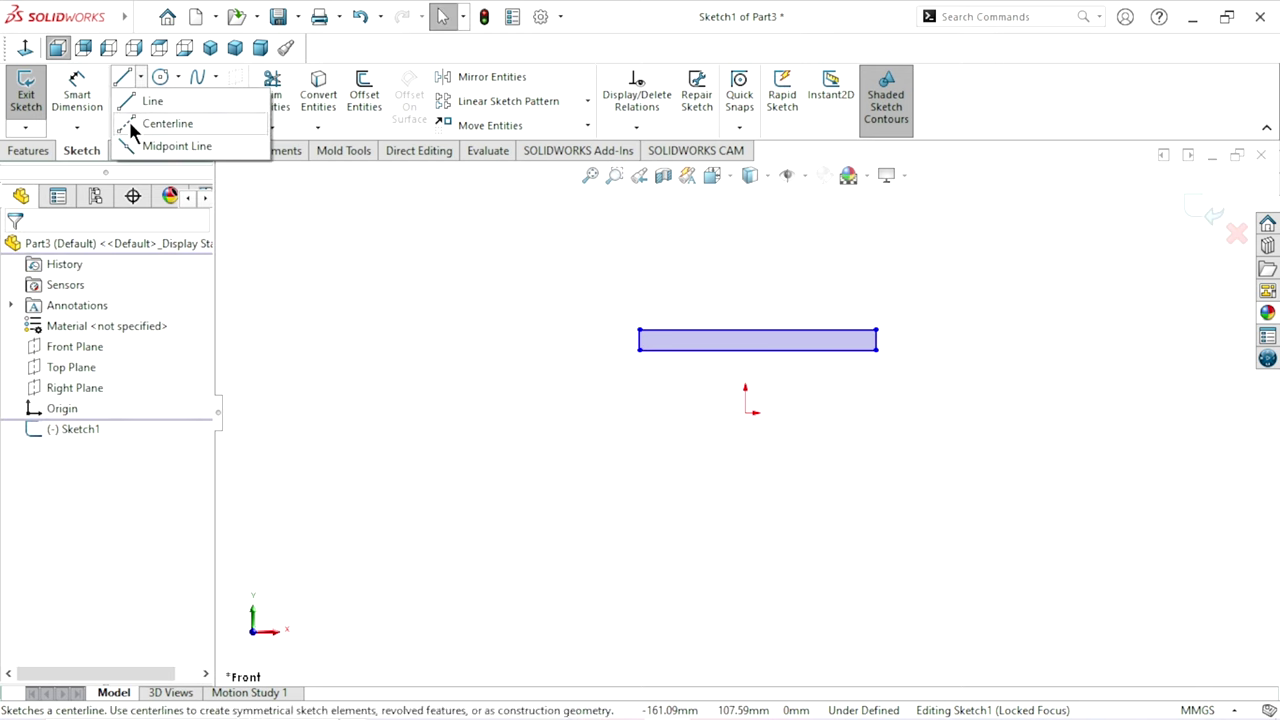
{"action": "left_click", "coordinate": [620, 412]}
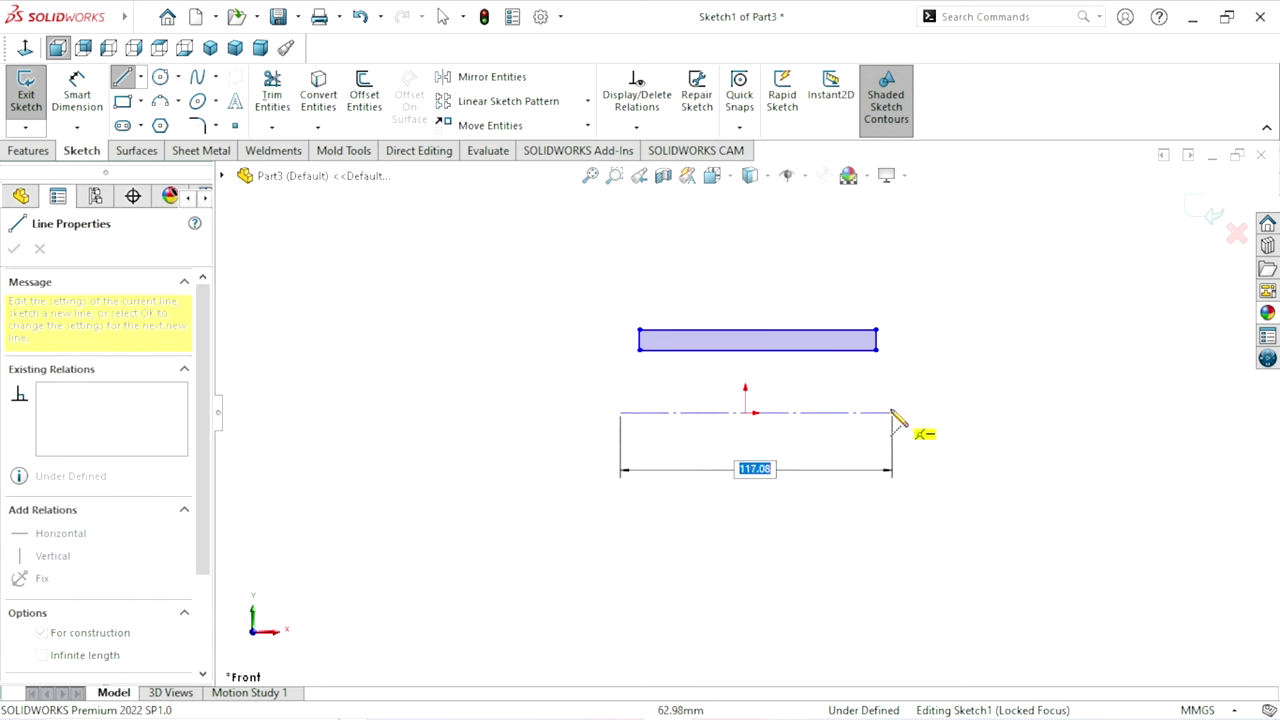
{"action": "left_click", "coordinate": [886, 412]}
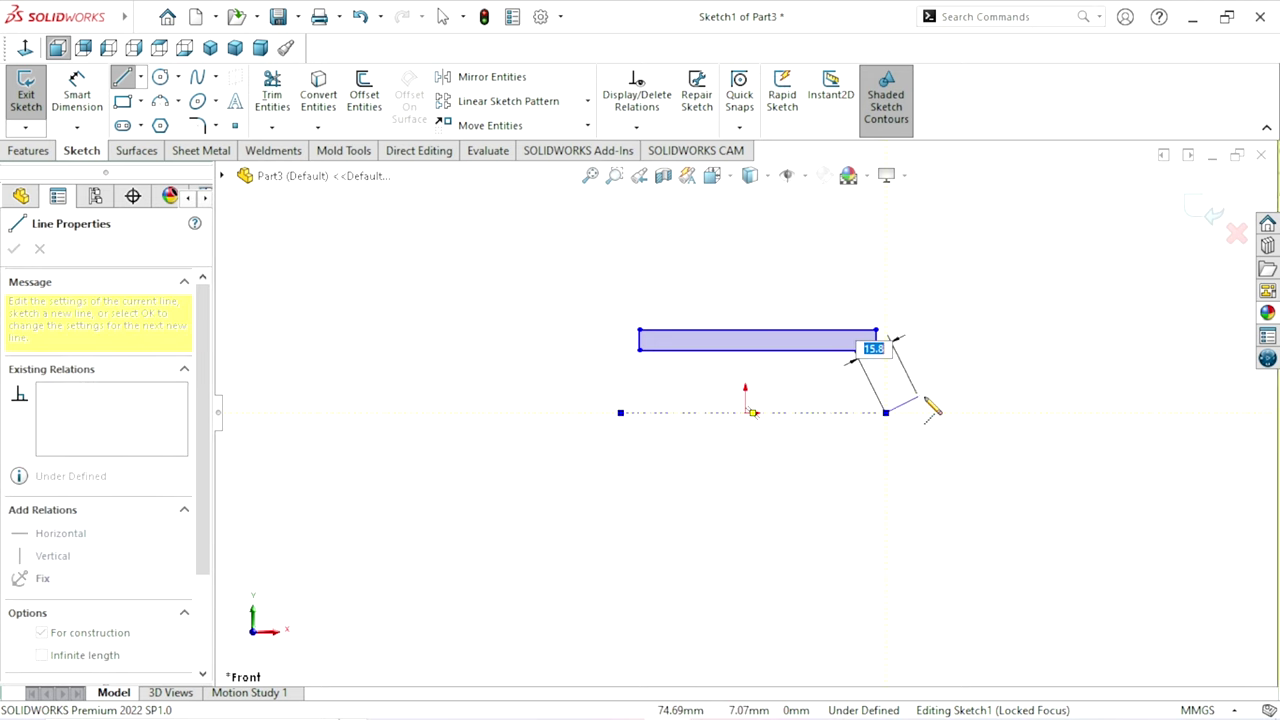
{"action": "right_click", "coordinate": [929, 414]}
{"action": "left_click", "coordinate": [950, 411]}
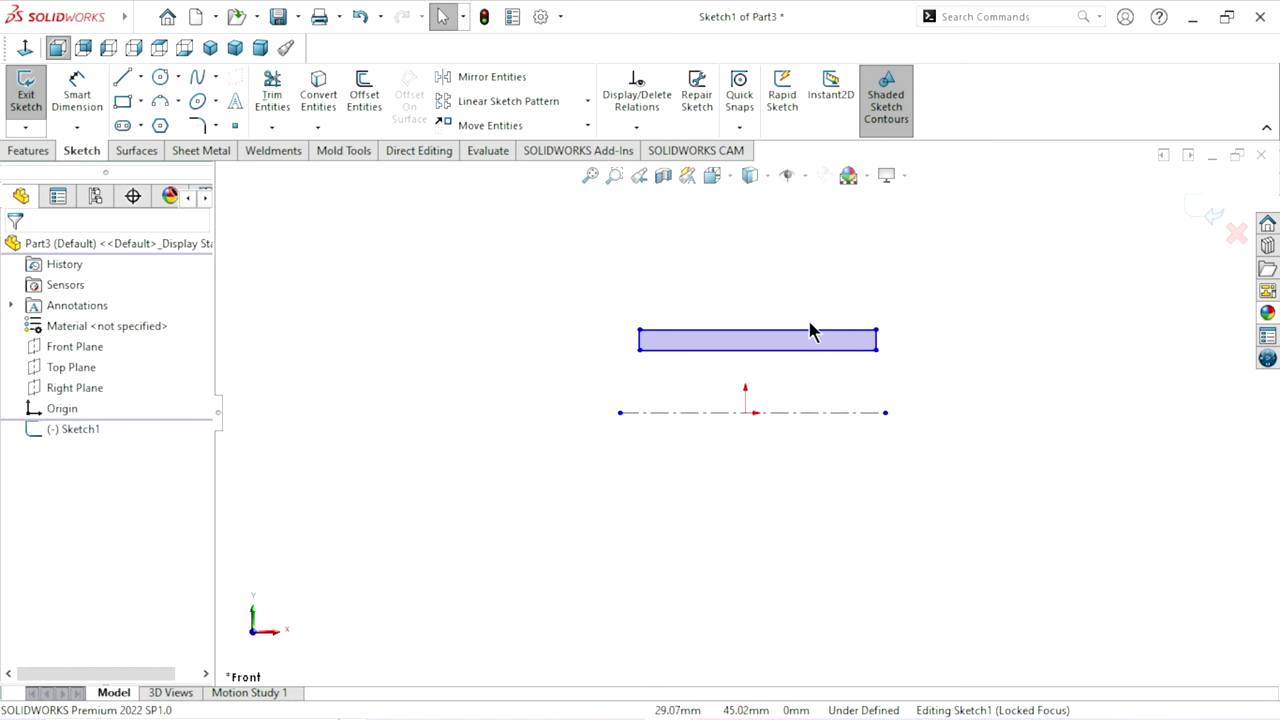
Align the rectangle's bottom midpoint vertically with the origin and centre the centerline on the origin
{"action": "left_click", "coordinate": [757, 350]}
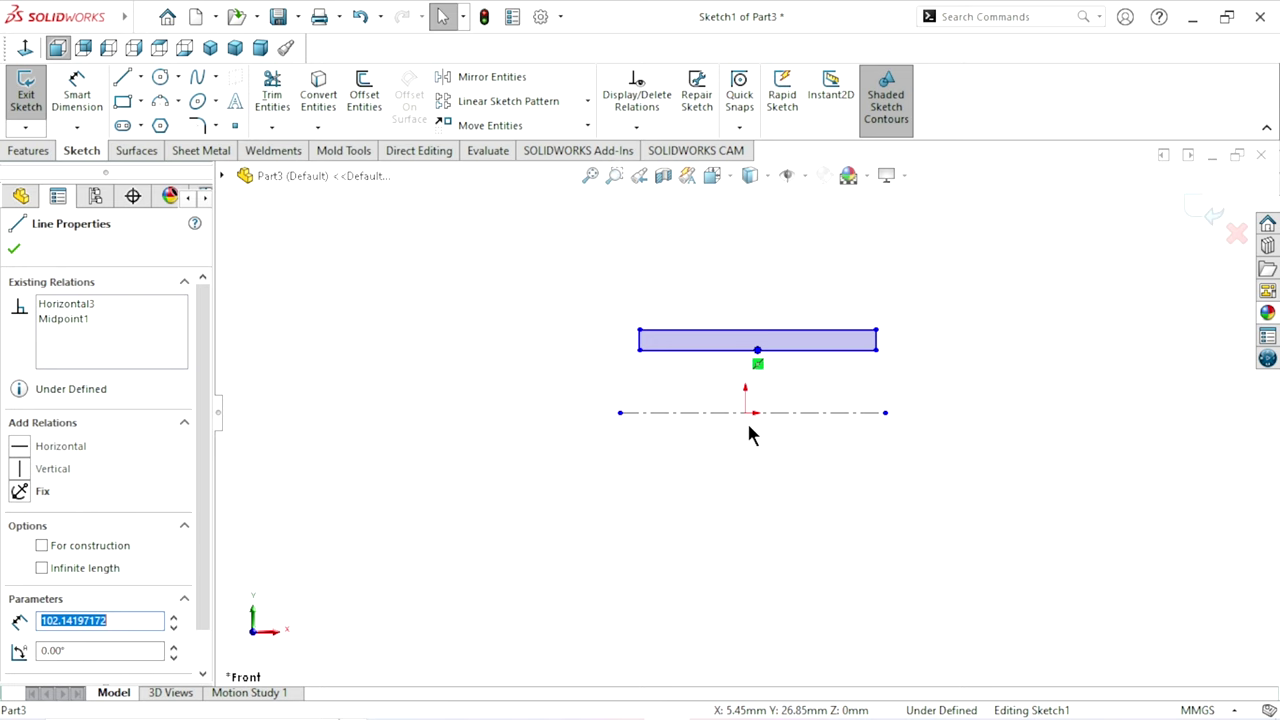
{"action": "left_click_drag", "start_coordinate": [725, 430], "coordinate": [797, 397]}
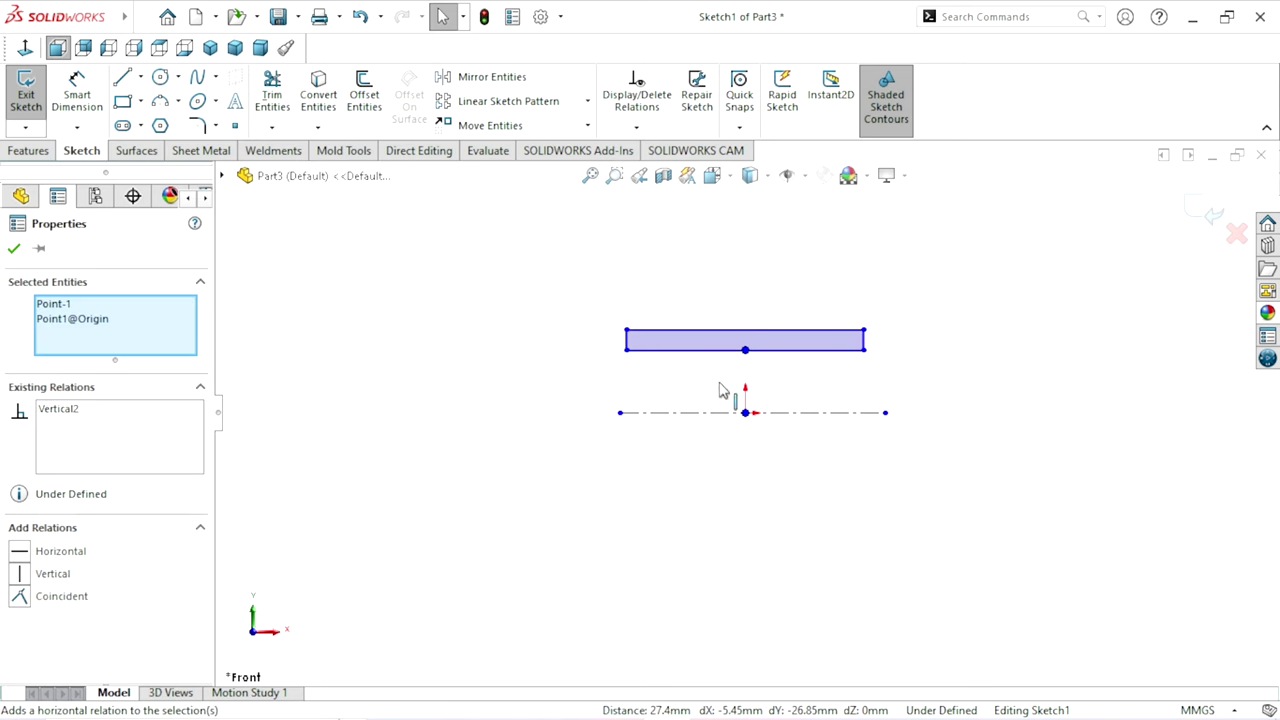
{"action": "left_click", "coordinate": [784, 414]}
{"action": "left_click", "coordinate": [746, 413], "text": "ctrl"}
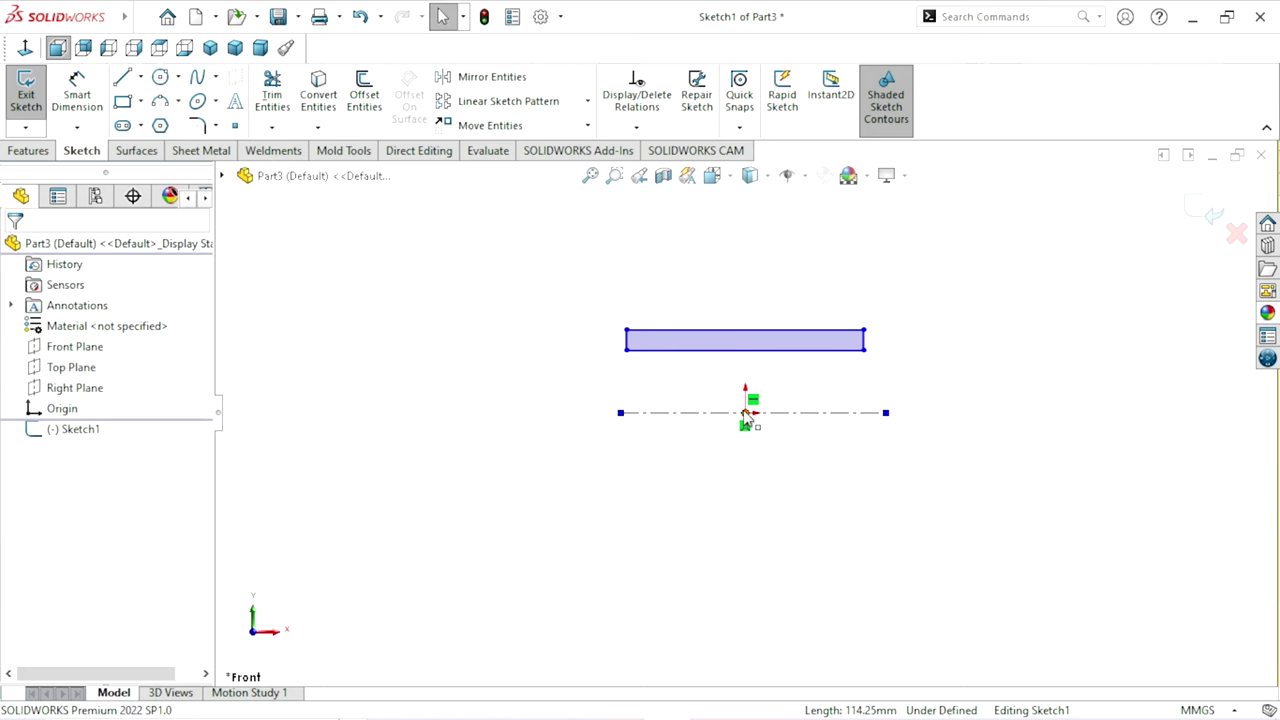
{"action": "left_click", "coordinate": [826, 352]}
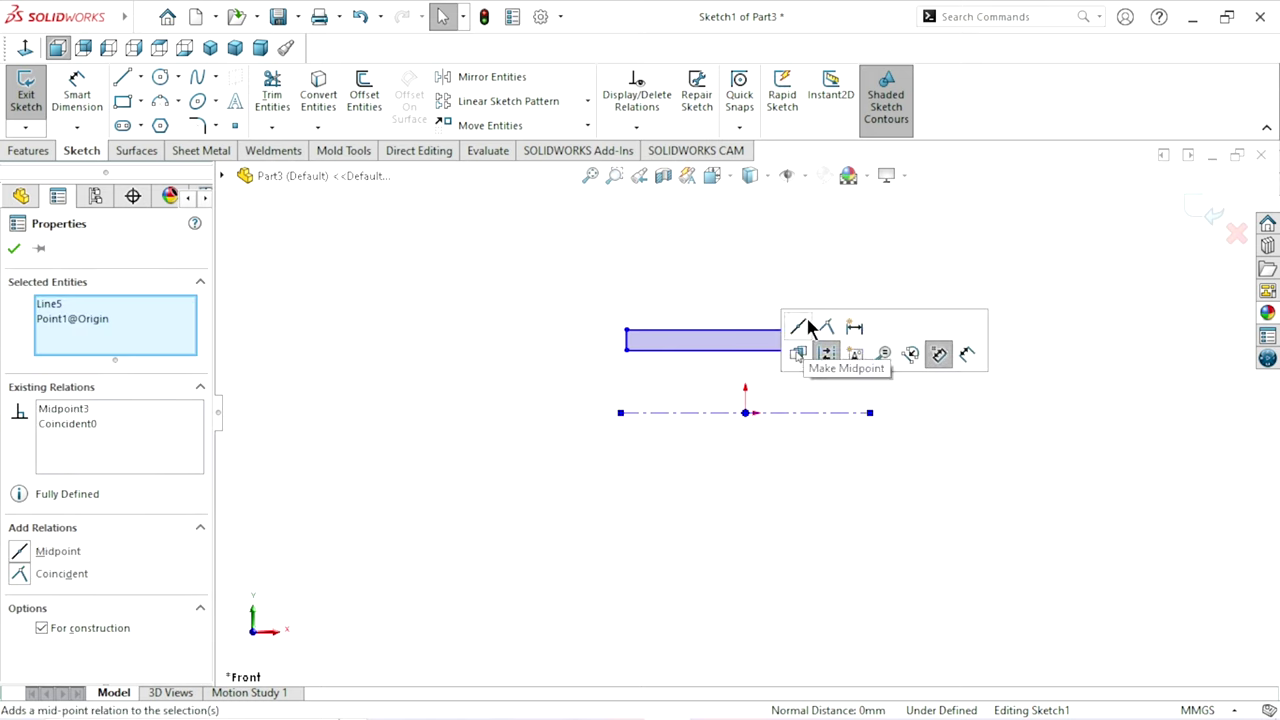
{"action": "left_click", "coordinate": [764, 521]}
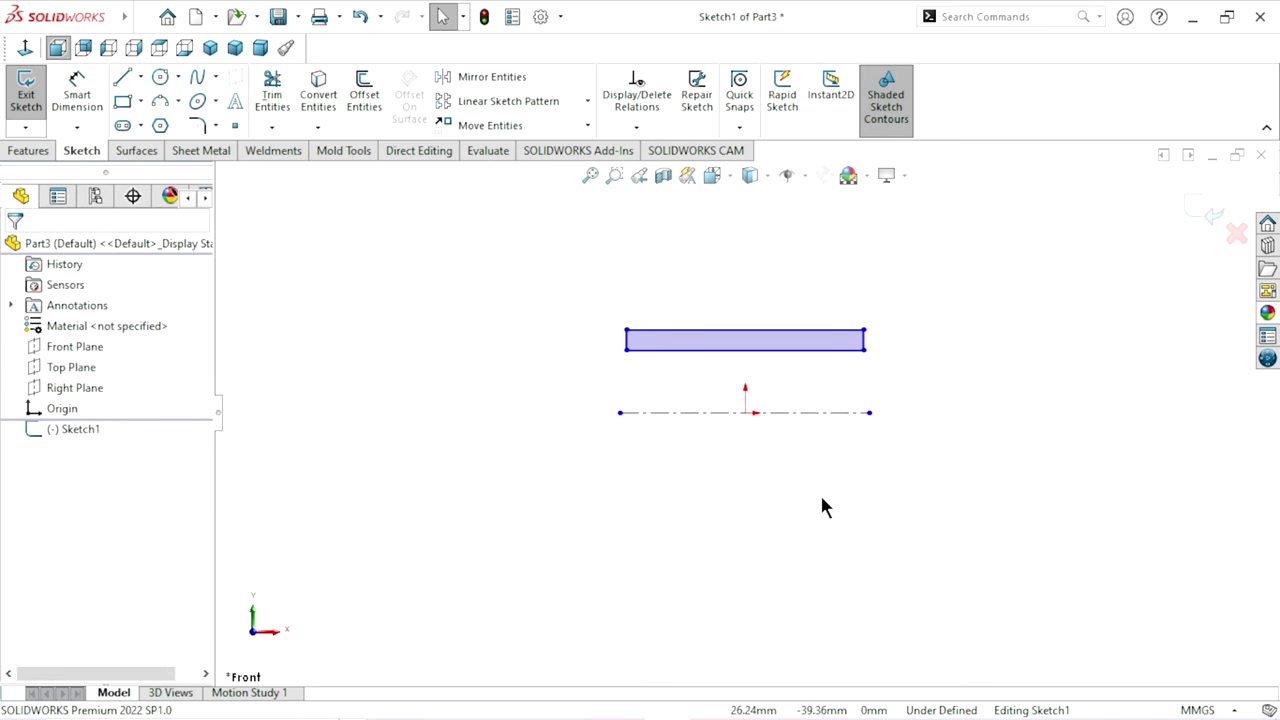
Dimension the rectangle's edges from the centerline at 33 and 28
{"action": "left_click", "coordinate": [90, 106]}
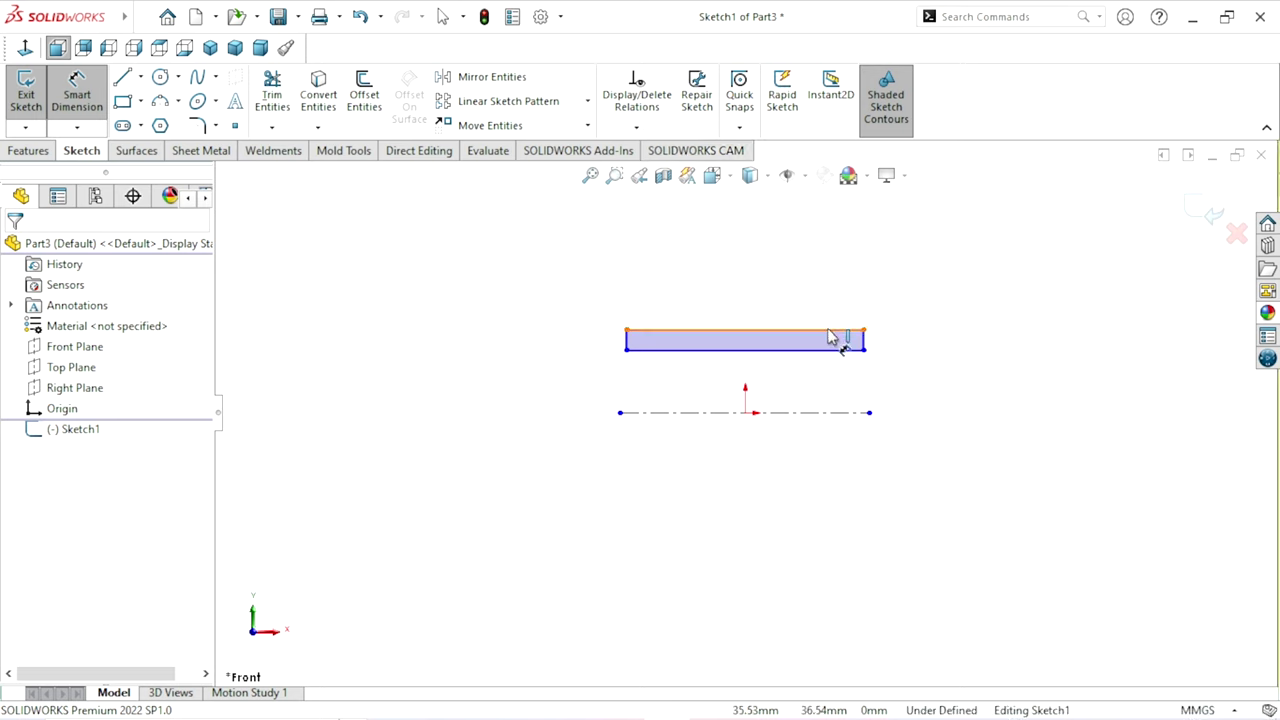
{"action": "left_click", "coordinate": [852, 412]}
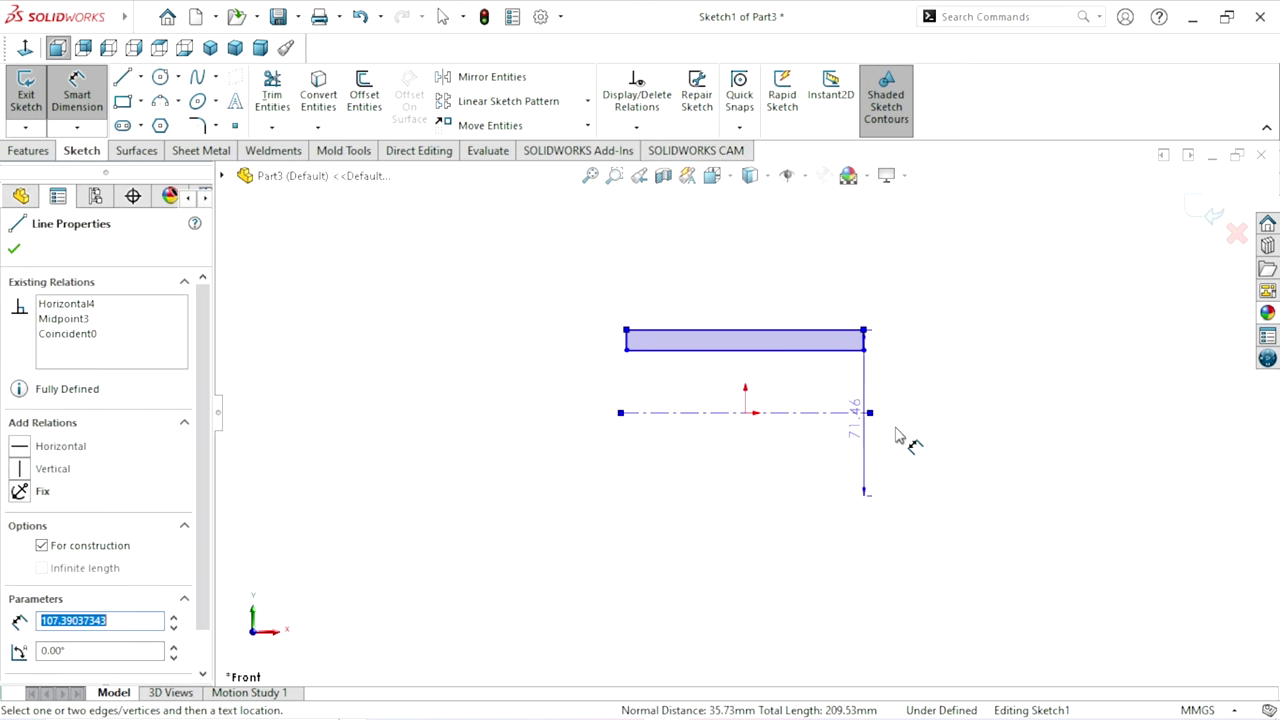
{"action": "left_click", "coordinate": [935, 432]}
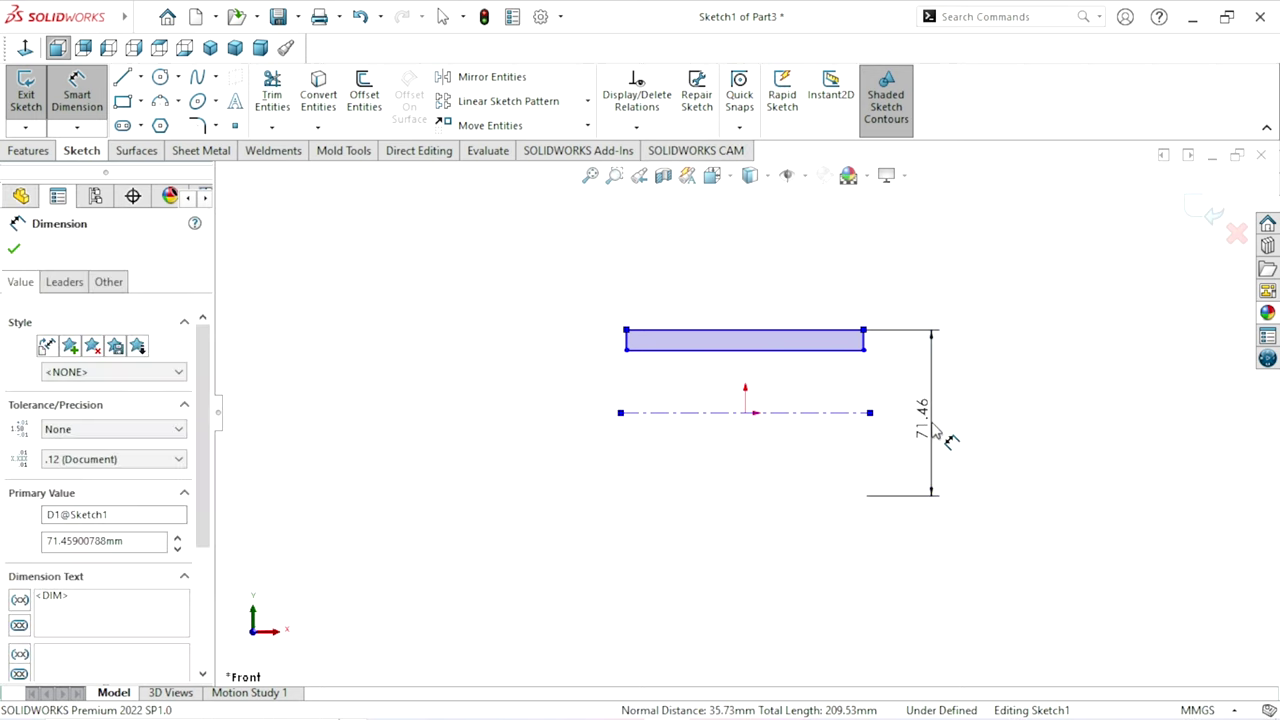
{"action": "type", "text": "33"}
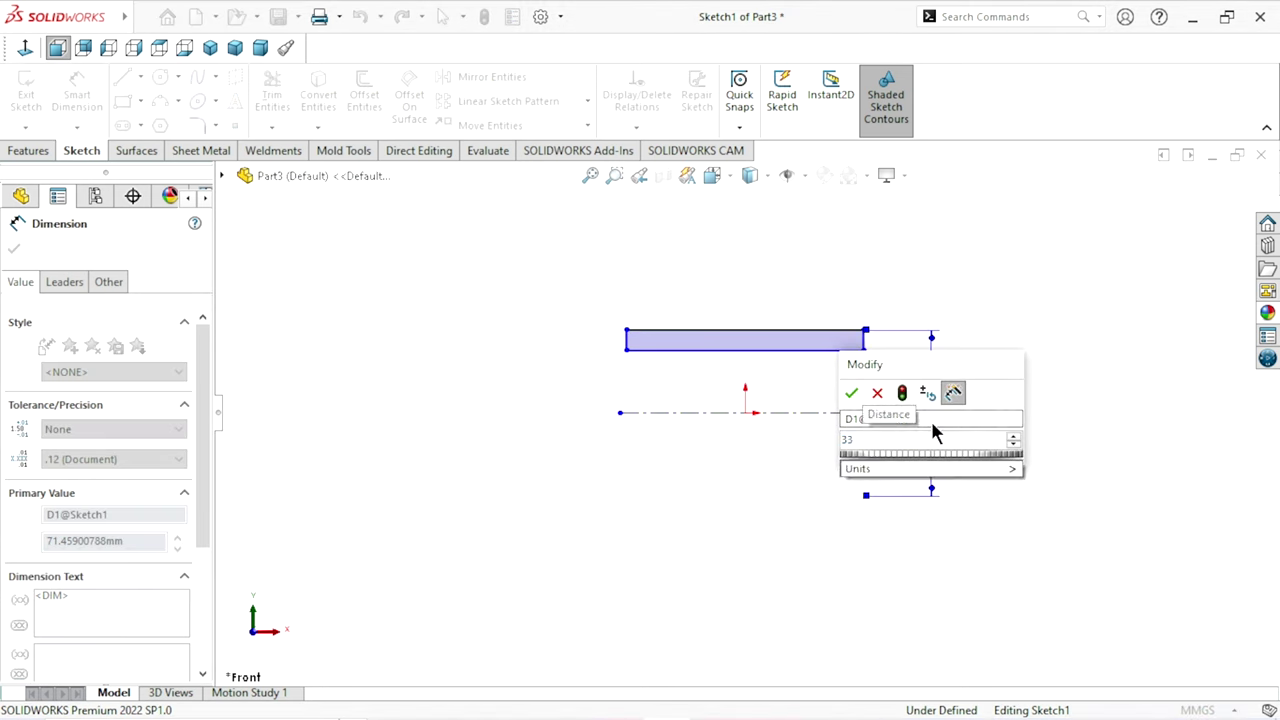
{"action": "left_click", "coordinate": [852, 394]}
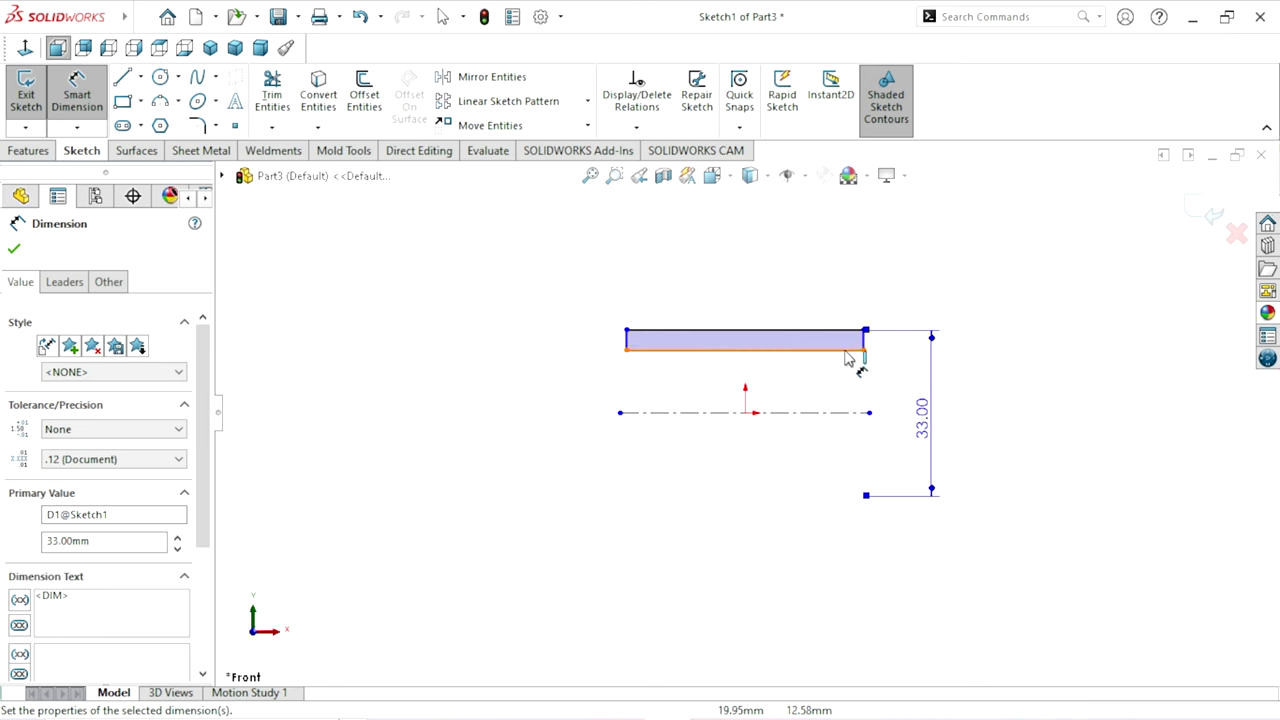
{"action": "left_click", "coordinate": [852, 352]}
{"action": "left_click", "coordinate": [910, 428]}
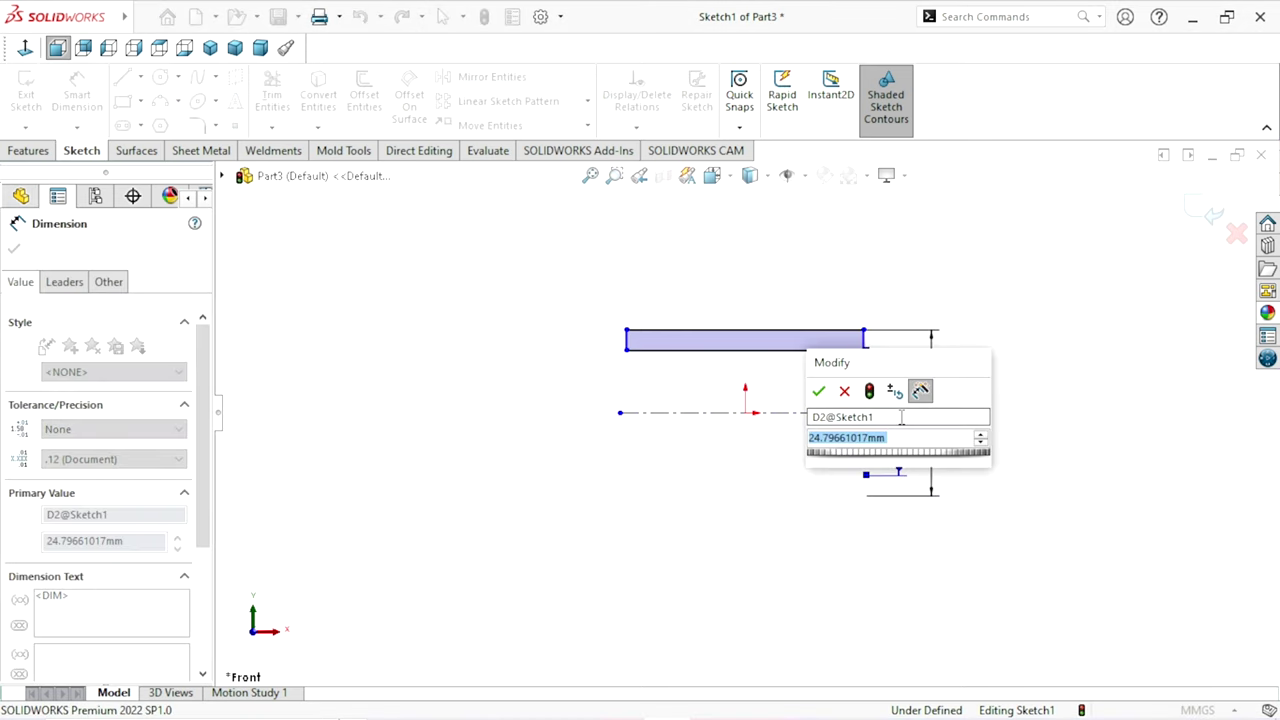
{"action": "type", "text": "28"}
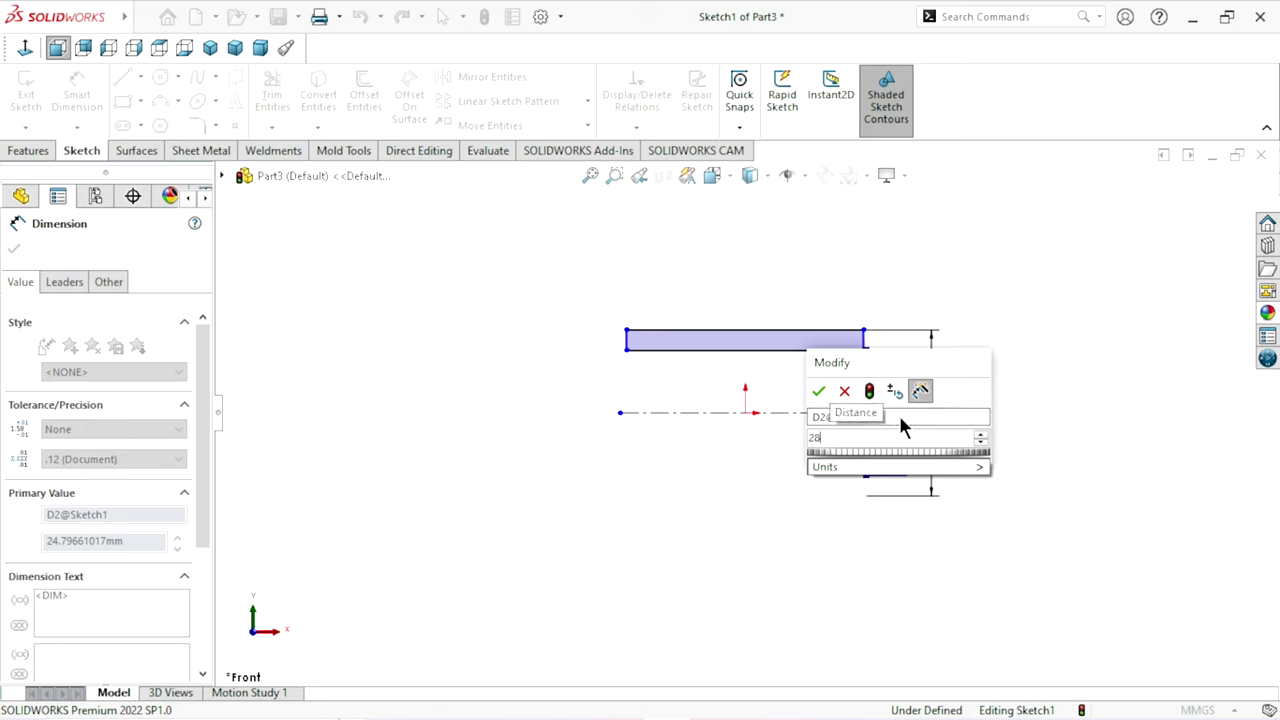
{"action": "left_click", "coordinate": [820, 391]}
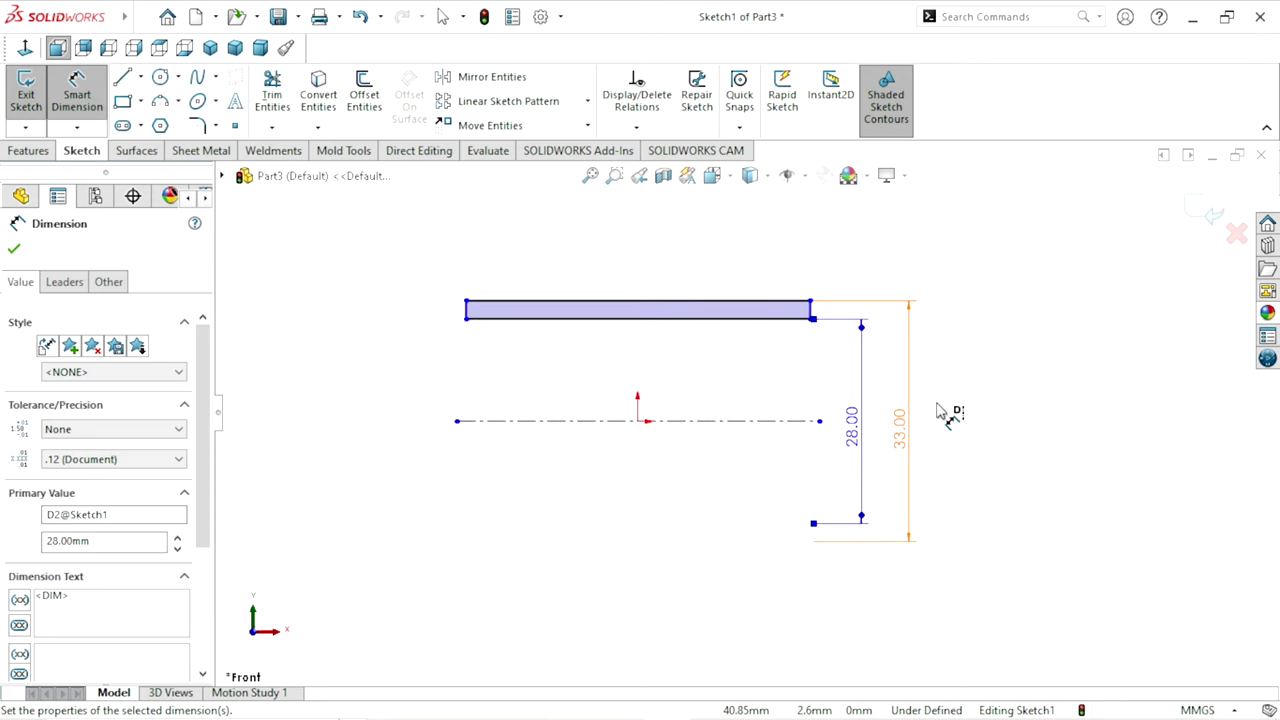
Dimension the rectangle's width as 56, fully defining Sketch1
{"action": "left_click", "coordinate": [650, 308]}
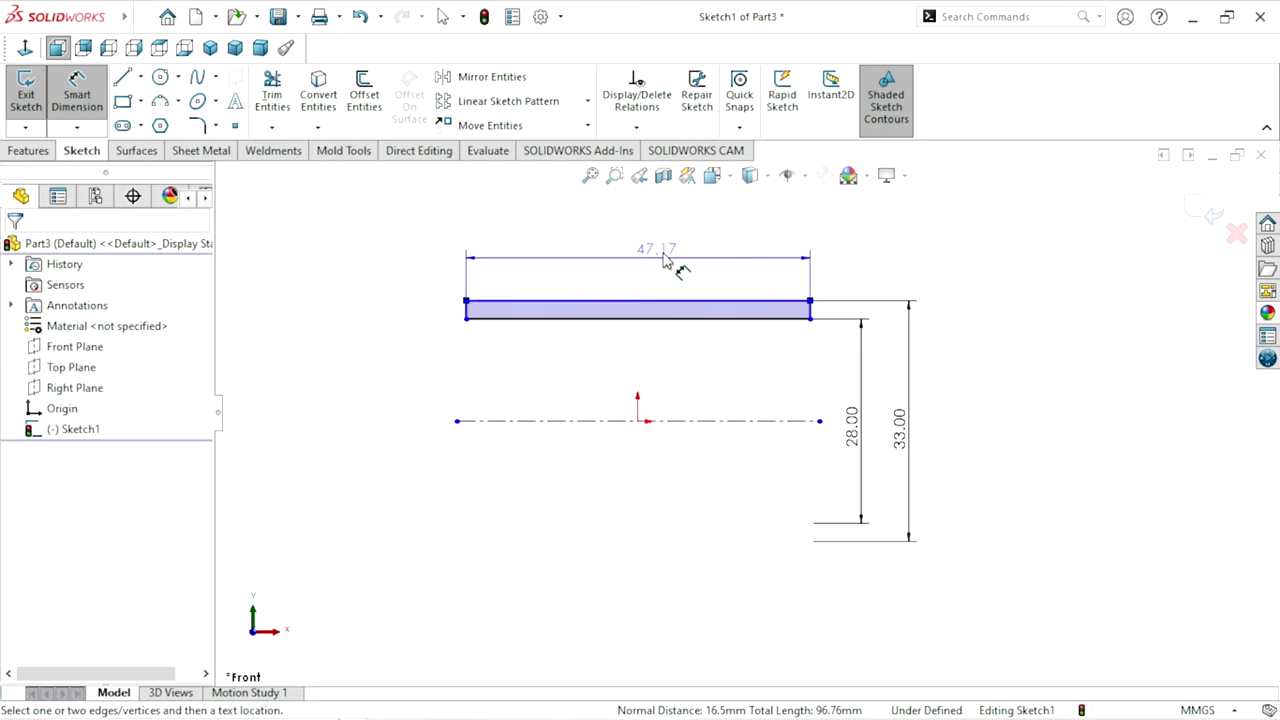
{"action": "left_click", "coordinate": [632, 273]}
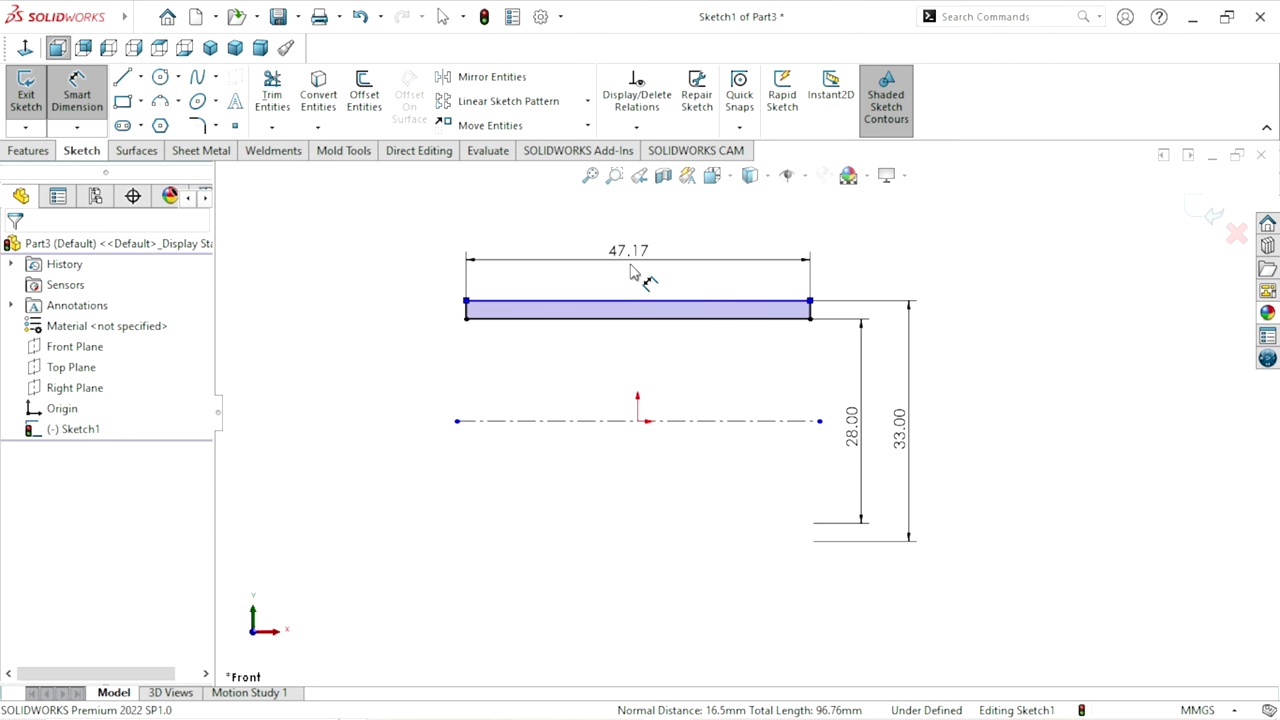
{"action": "type", "text": "56"}
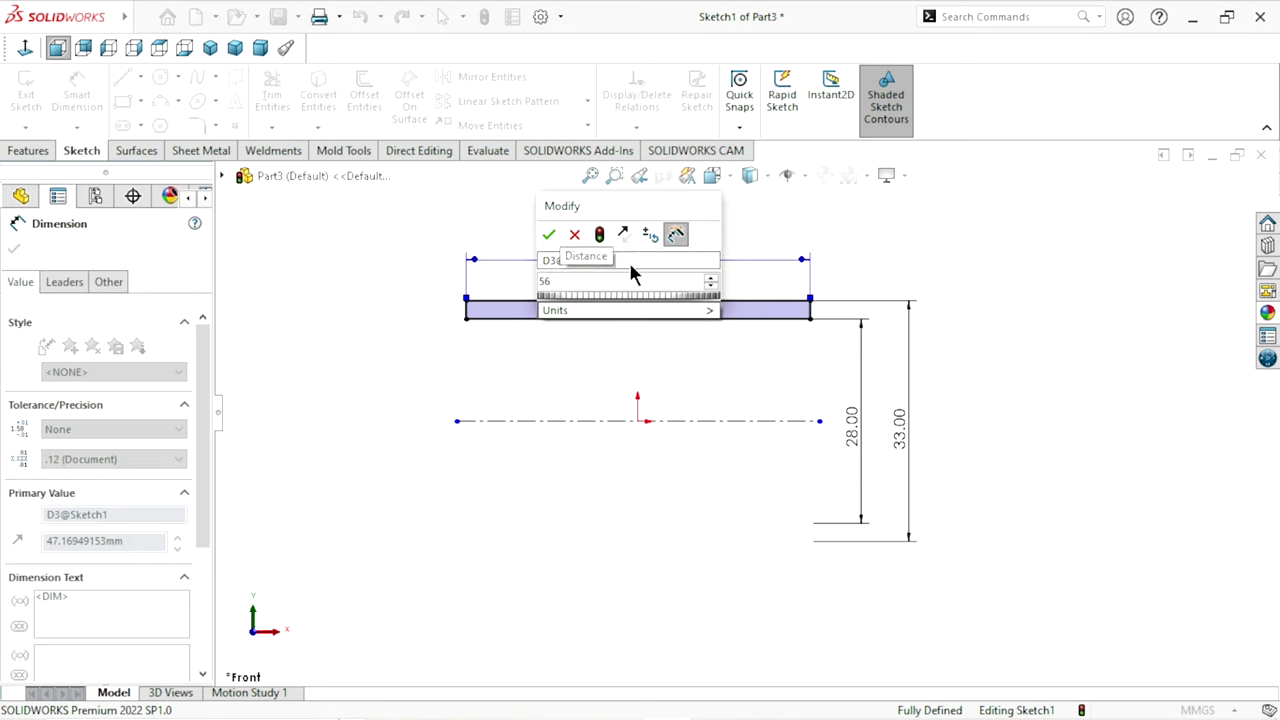
{"action": "left_click", "coordinate": [549, 236]}
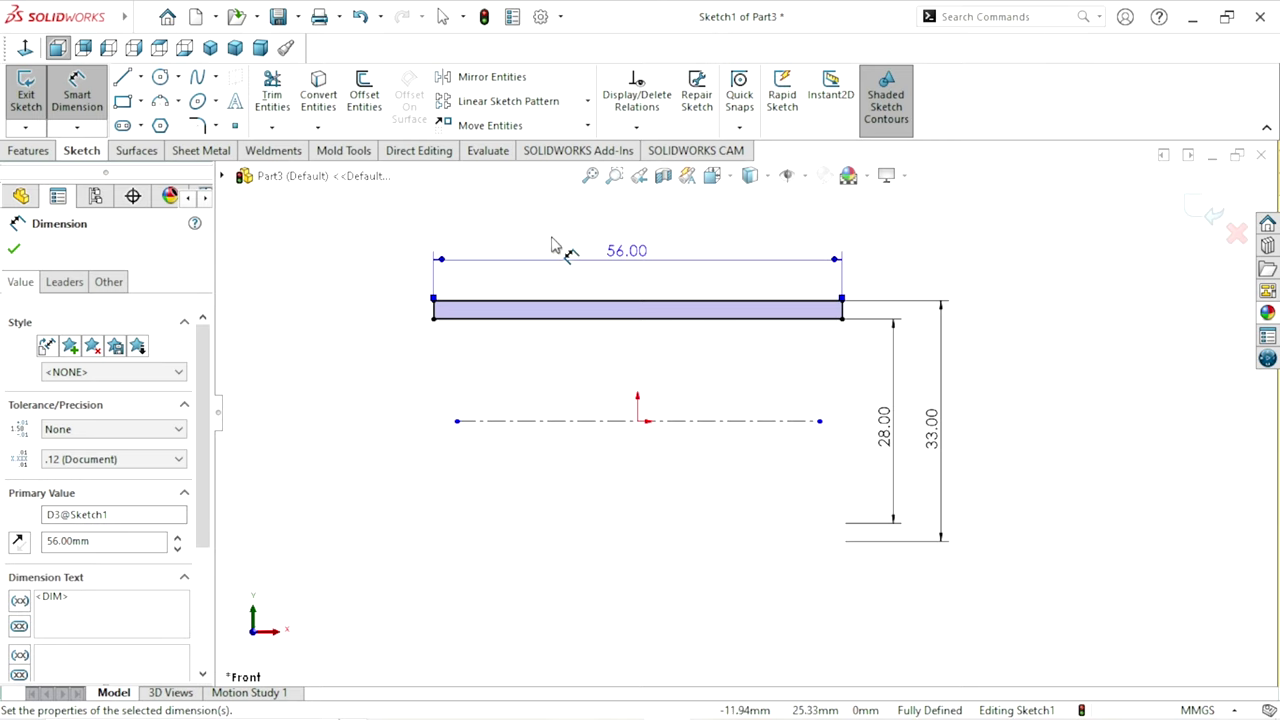
{"action": "left_click", "coordinate": [20, 105]}
{"action": "left_click", "coordinate": [13, 250]}
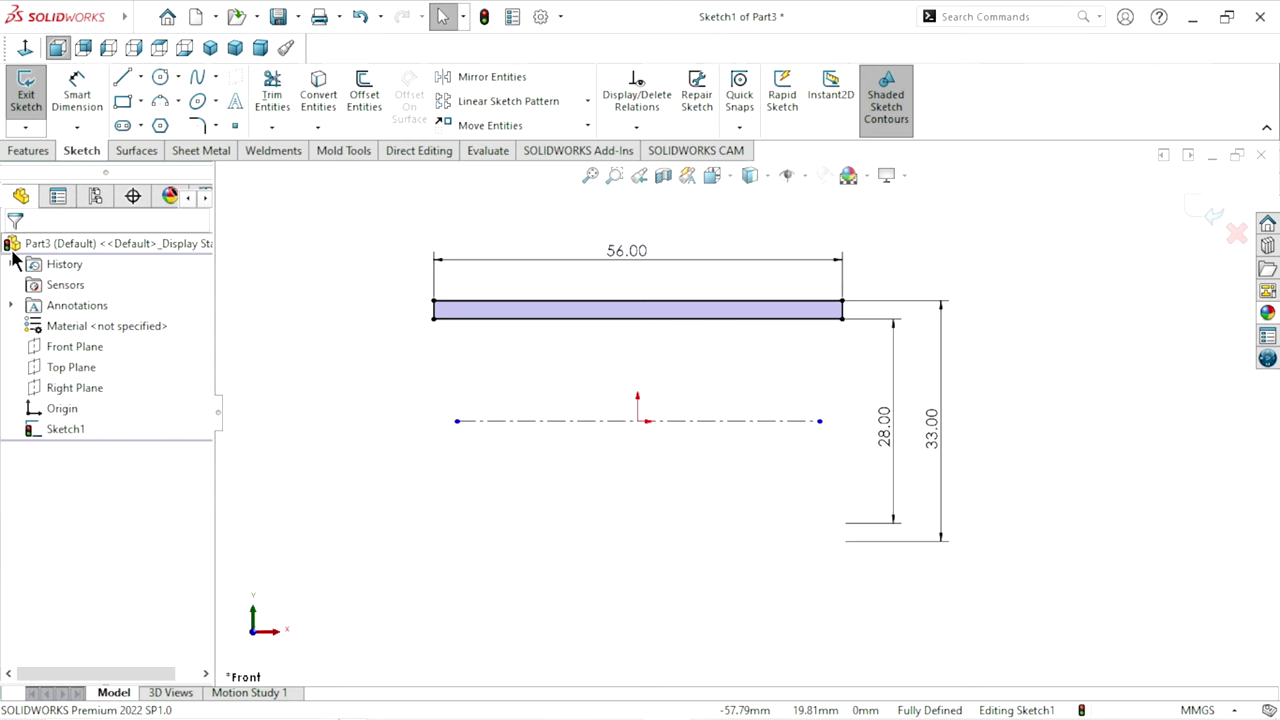
Revolve the rectangle 360° about the centerline into Revolve1 and zoom to fit
{"action": "left_click", "coordinate": [20, 153]}
{"action": "left_click", "coordinate": [90, 88]}
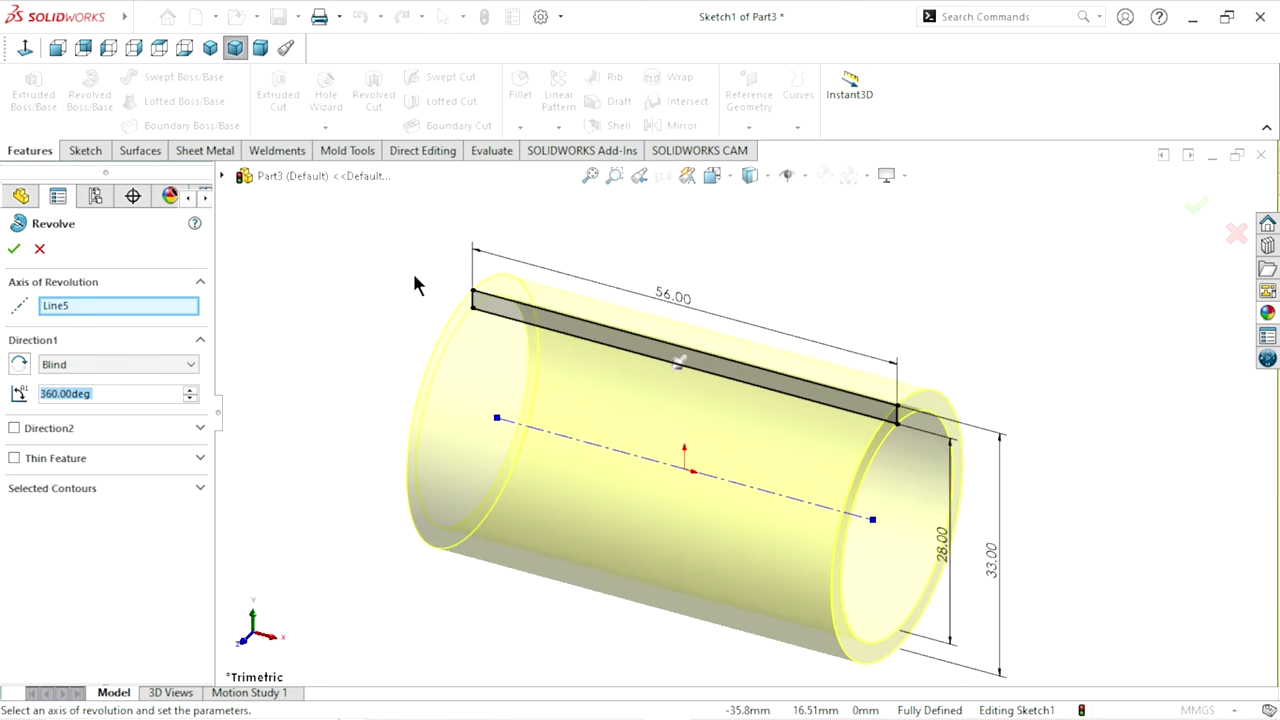
{"action": "left_click", "coordinate": [15, 252]}
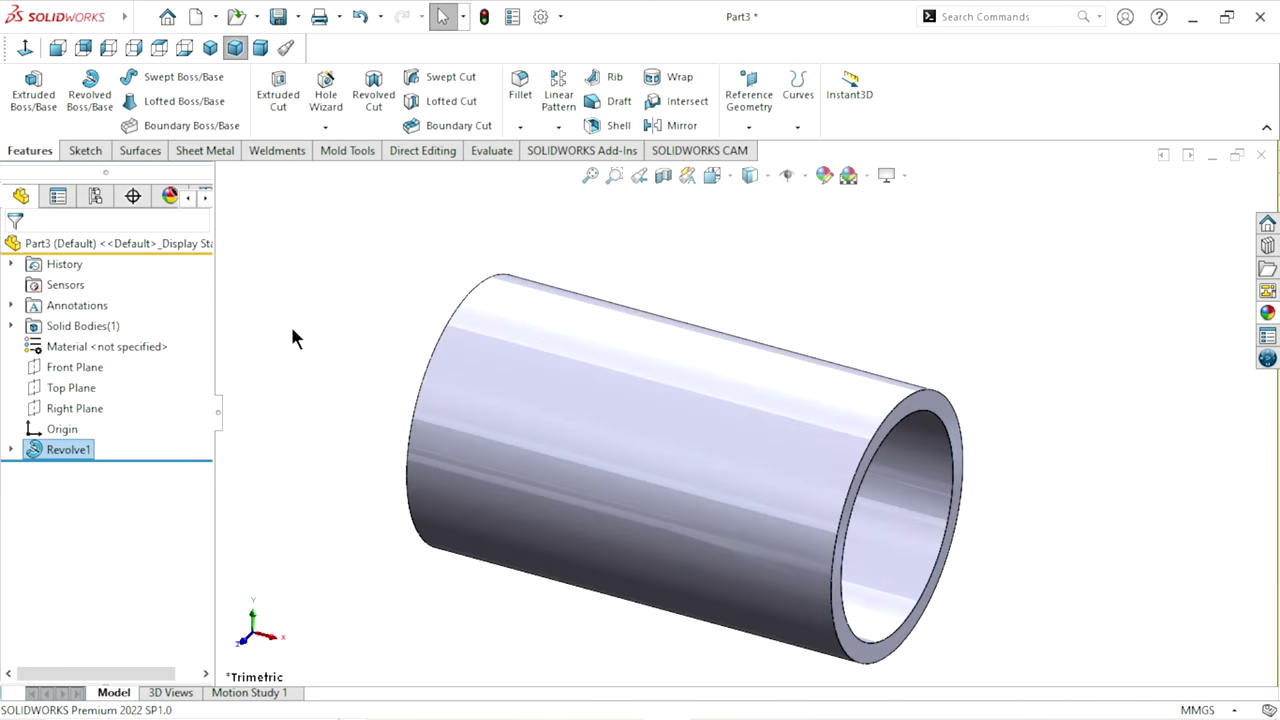
{"action": "key", "text": "f"}
{"action": "left_click", "coordinate": [1017, 446]}
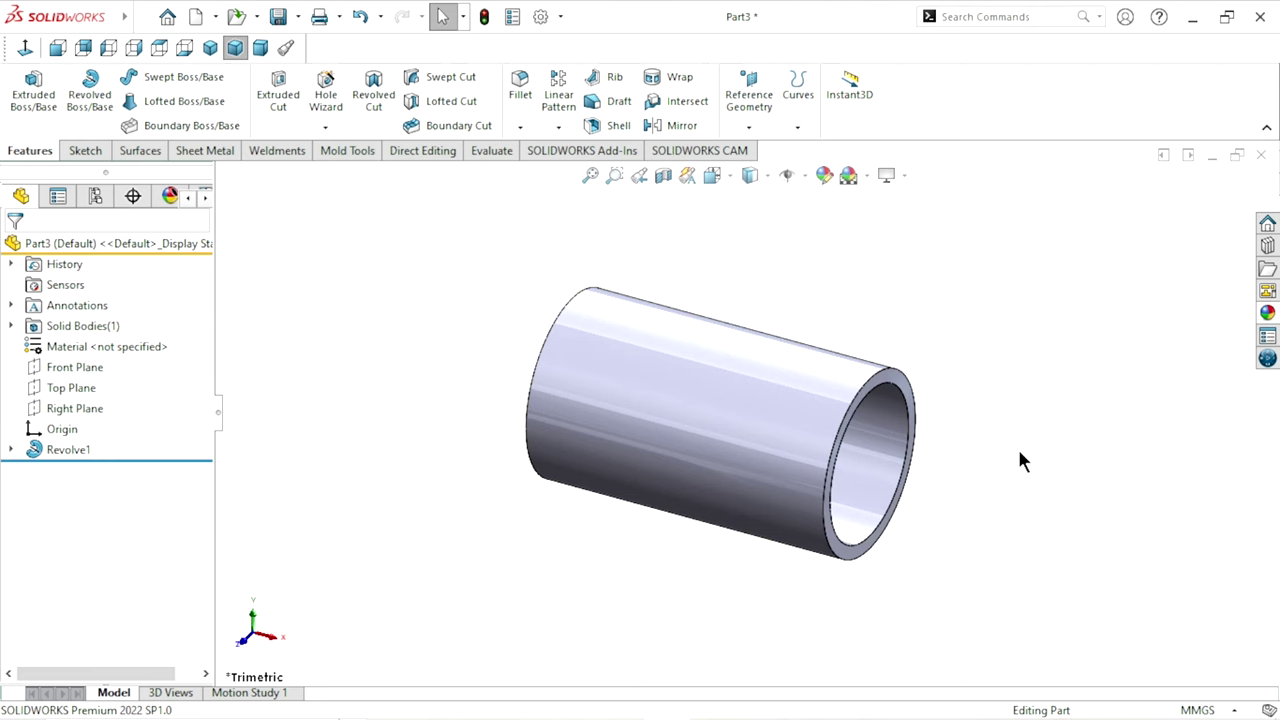
Start Sketch2 on the Right Plane, viewed normal, and convert the tube's outer circular edge into it
{"action": "left_click", "coordinate": [66, 410]}
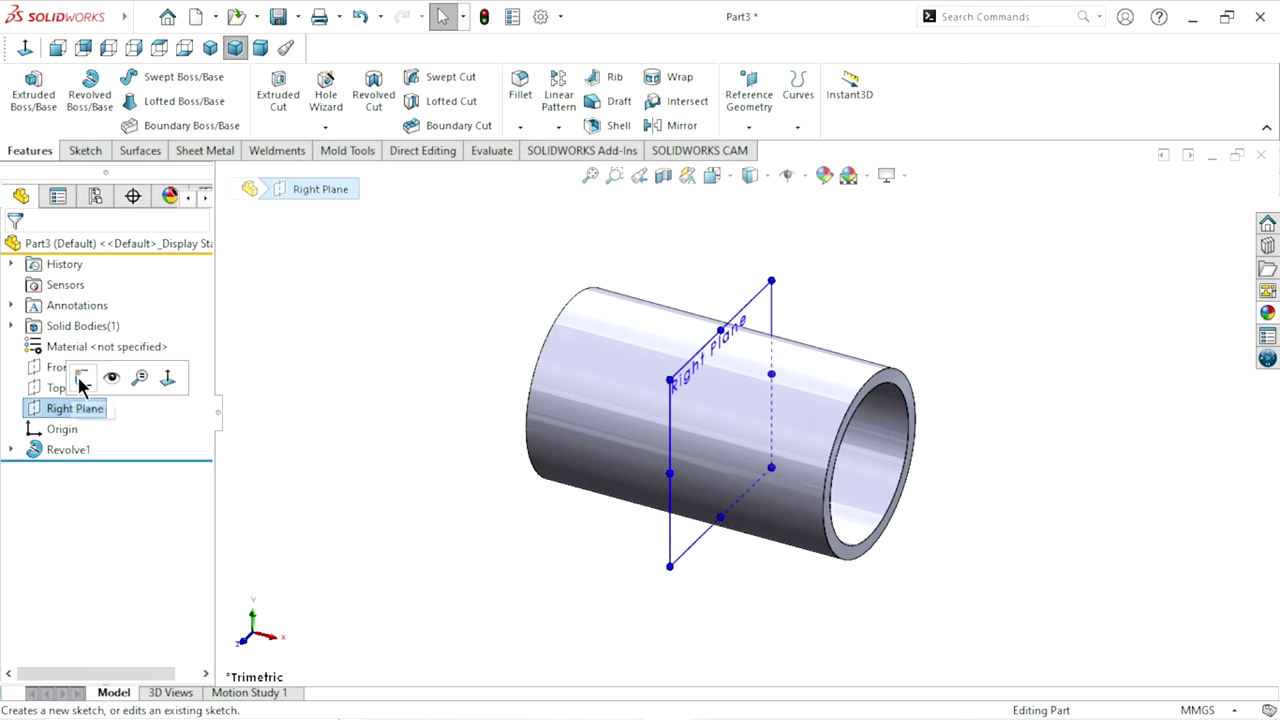
{"action": "left_click", "coordinate": [82, 380]}
{"action": "left_click", "coordinate": [25, 48]}
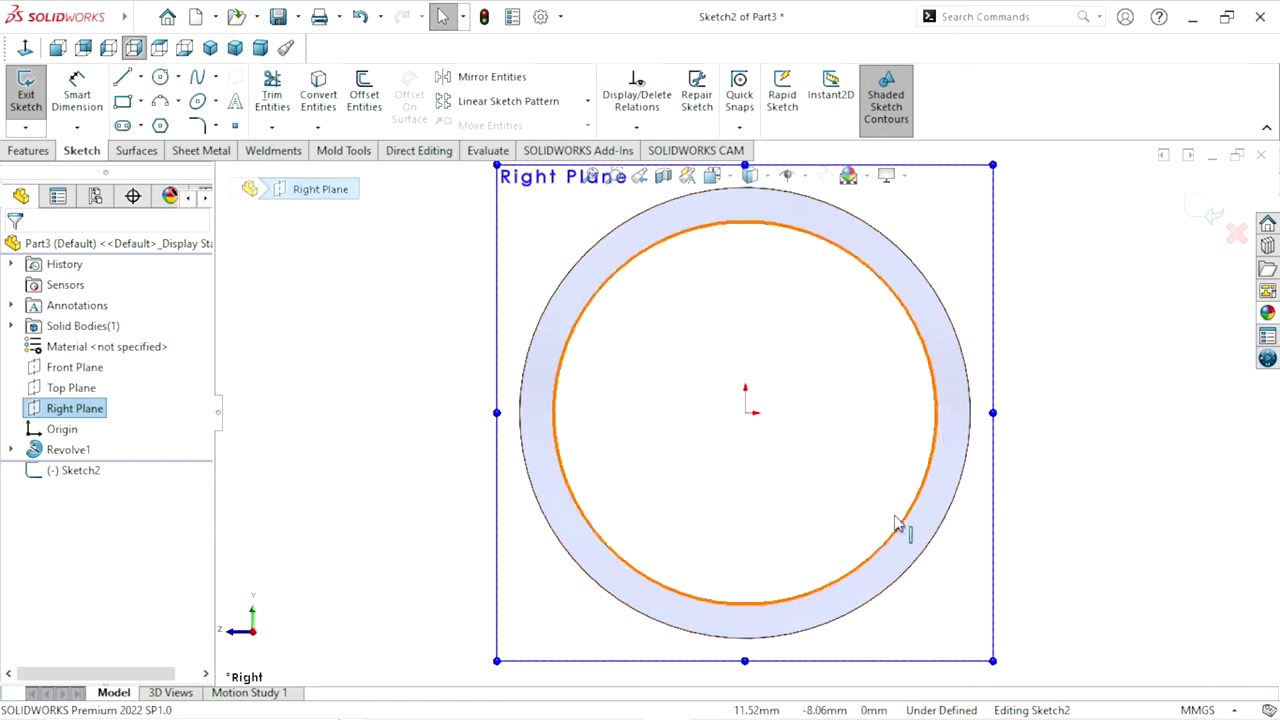
{"action": "scroll", "coordinate": [940, 480], "scroll_direction": "up", "scroll_amount": 2}
{"action": "left_click", "coordinate": [967, 472]}
{"action": "scroll", "coordinate": [900, 466], "scroll_direction": "up", "scroll_amount": 2}
{"action": "scroll", "coordinate": [861, 425], "scroll_direction": "down", "scroll_amount": 1}
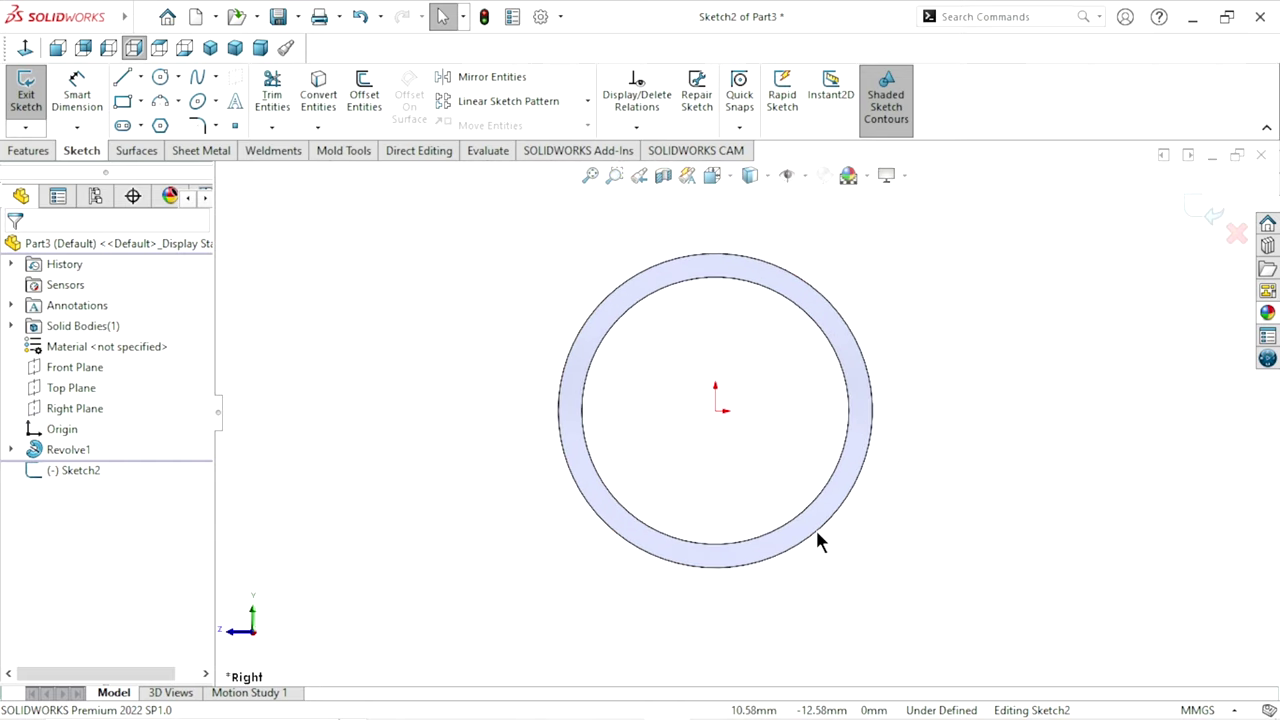
{"action": "scroll", "coordinate": [815, 530], "scroll_direction": "up", "scroll_amount": 3}
{"action": "scroll", "coordinate": [700, 512], "scroll_direction": "down", "scroll_amount": 2}
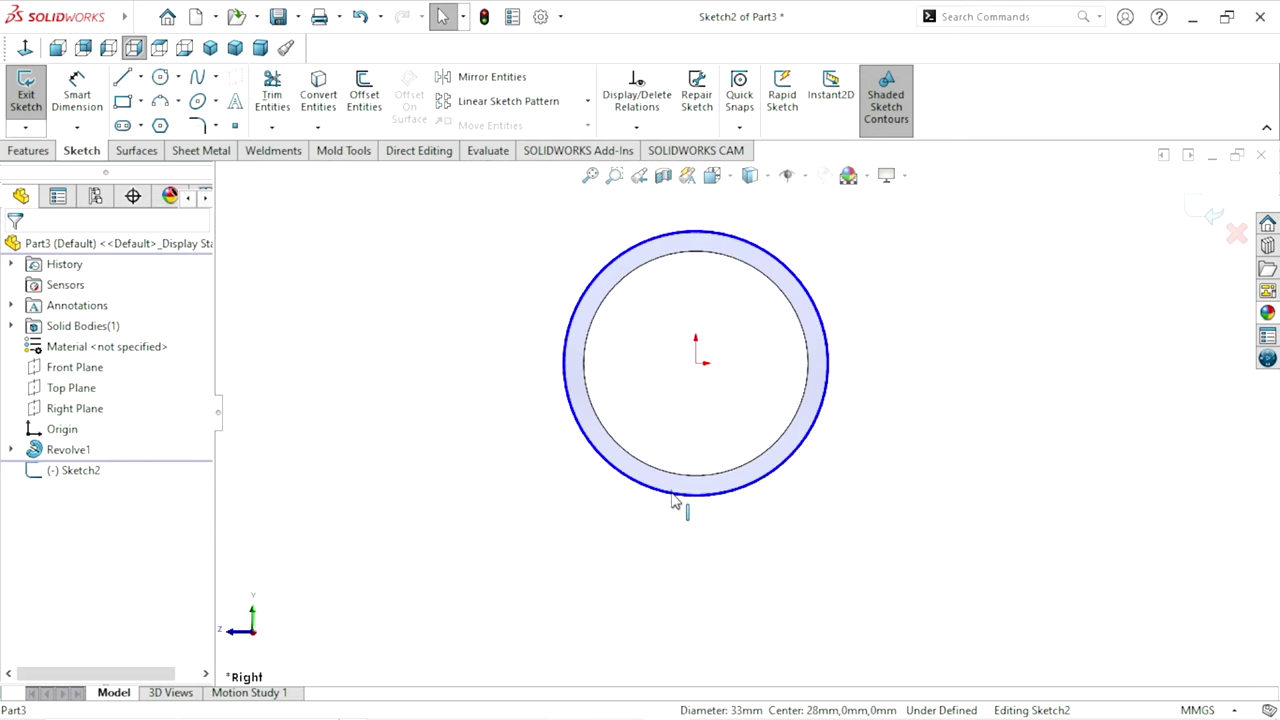
{"action": "left_click", "coordinate": [320, 95]}
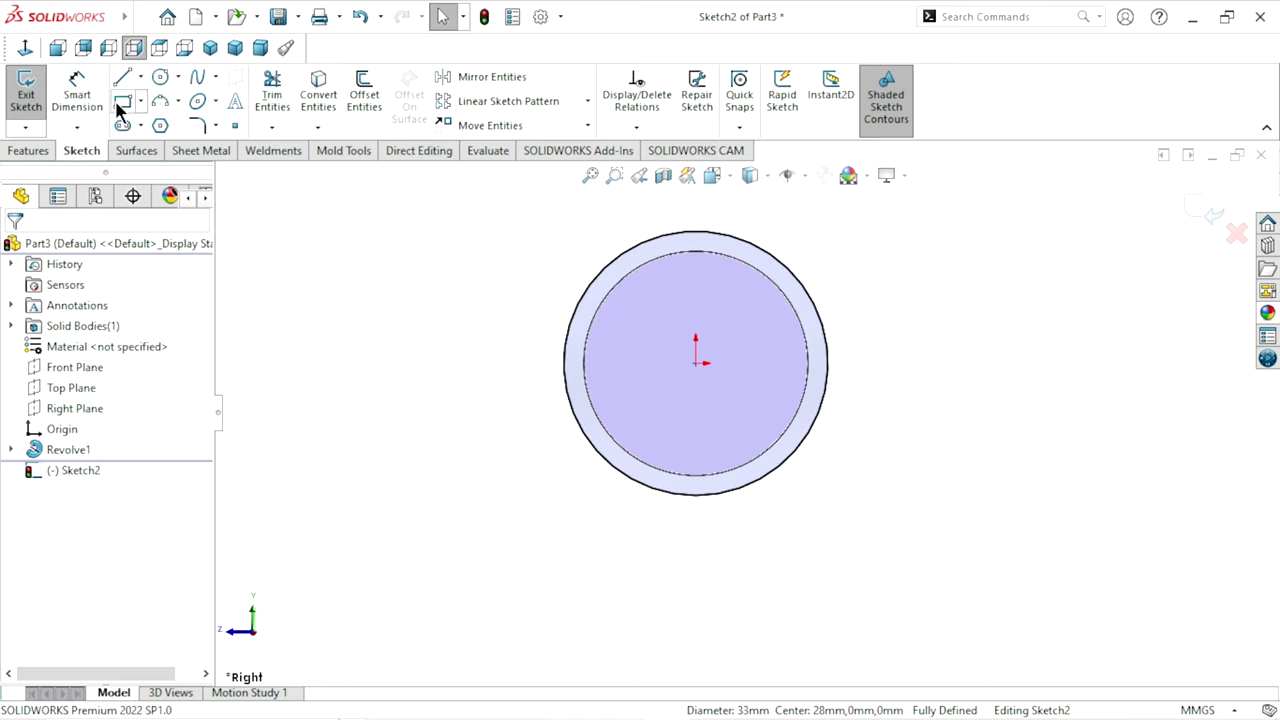
Try starting a line on the circle's edge, cancelling the unfinished attempts
{"action": "key", "text": "r"}
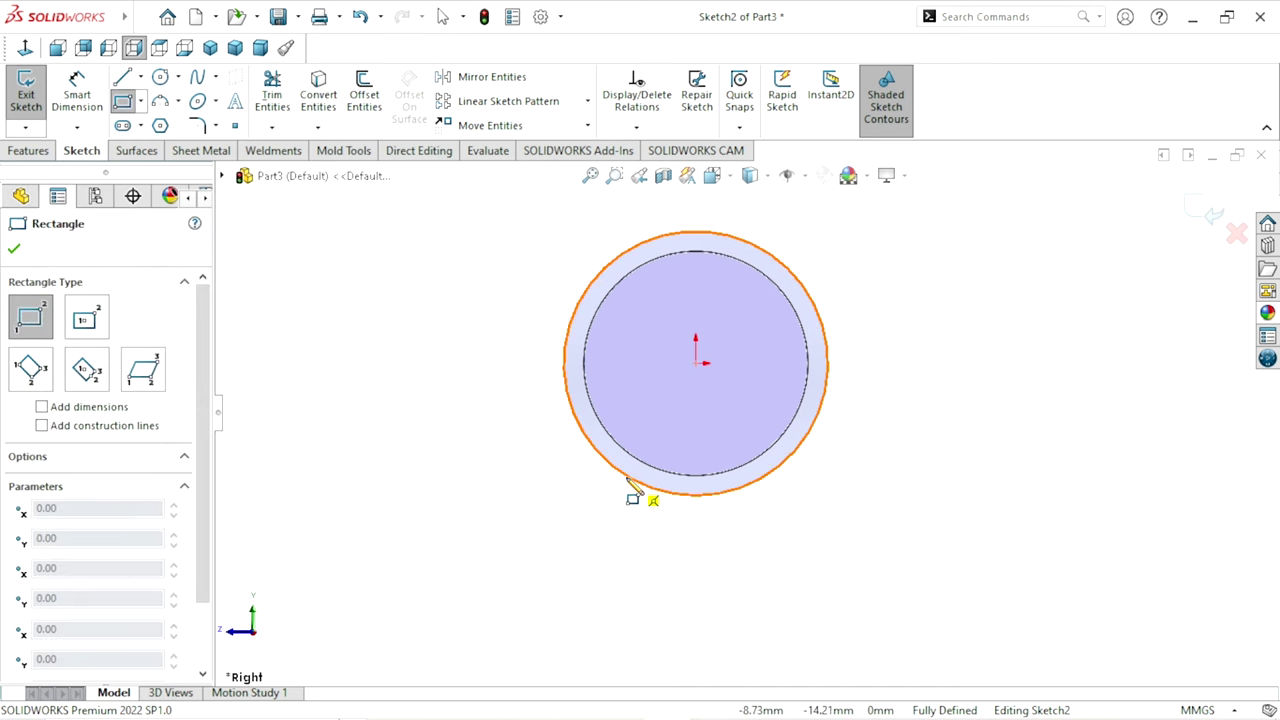
{"action": "left_click", "coordinate": [122, 78]}
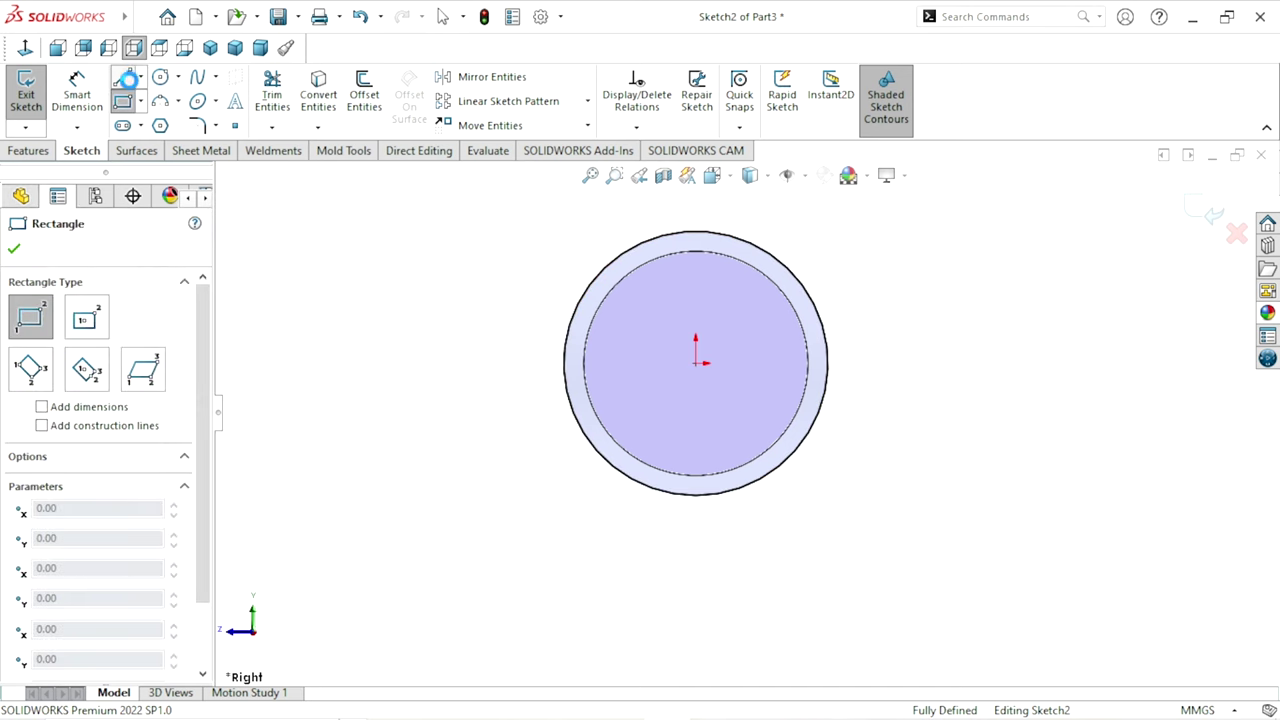
{"action": "left_click", "coordinate": [640, 500]}
{"action": "key", "text": "z"}
{"action": "key", "text": "z"}
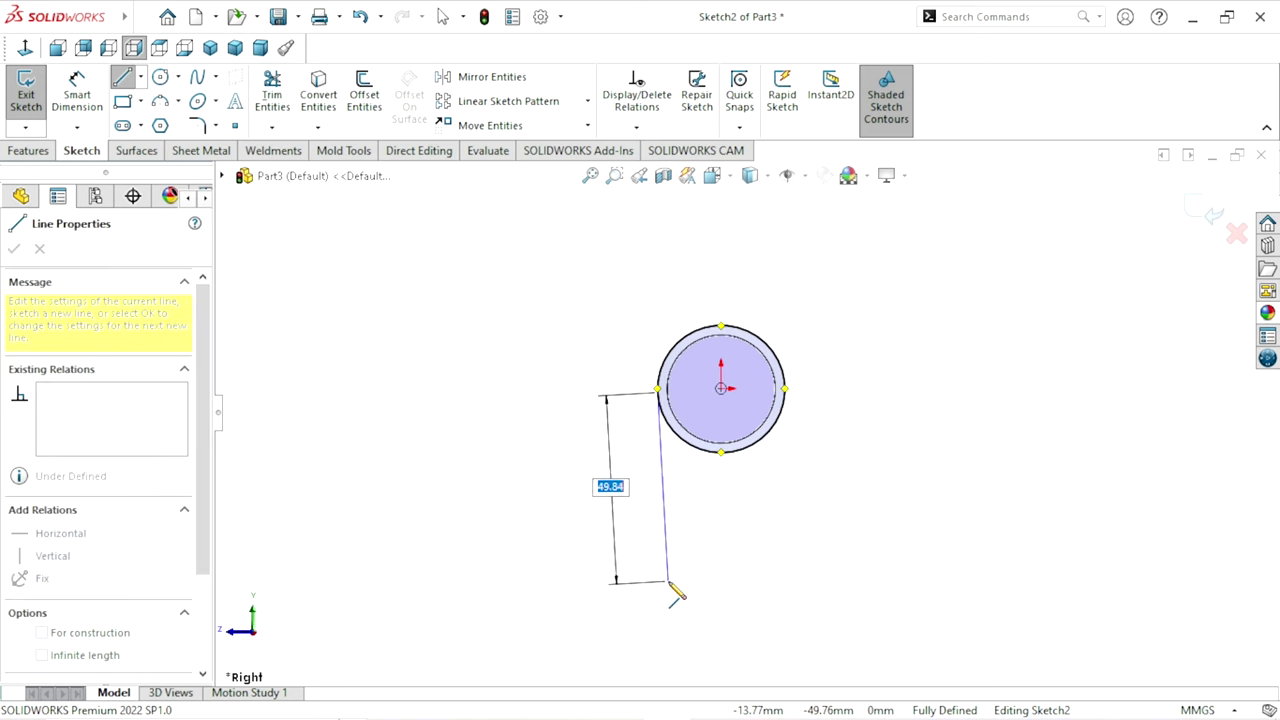
{"action": "key", "text": "Escape"}
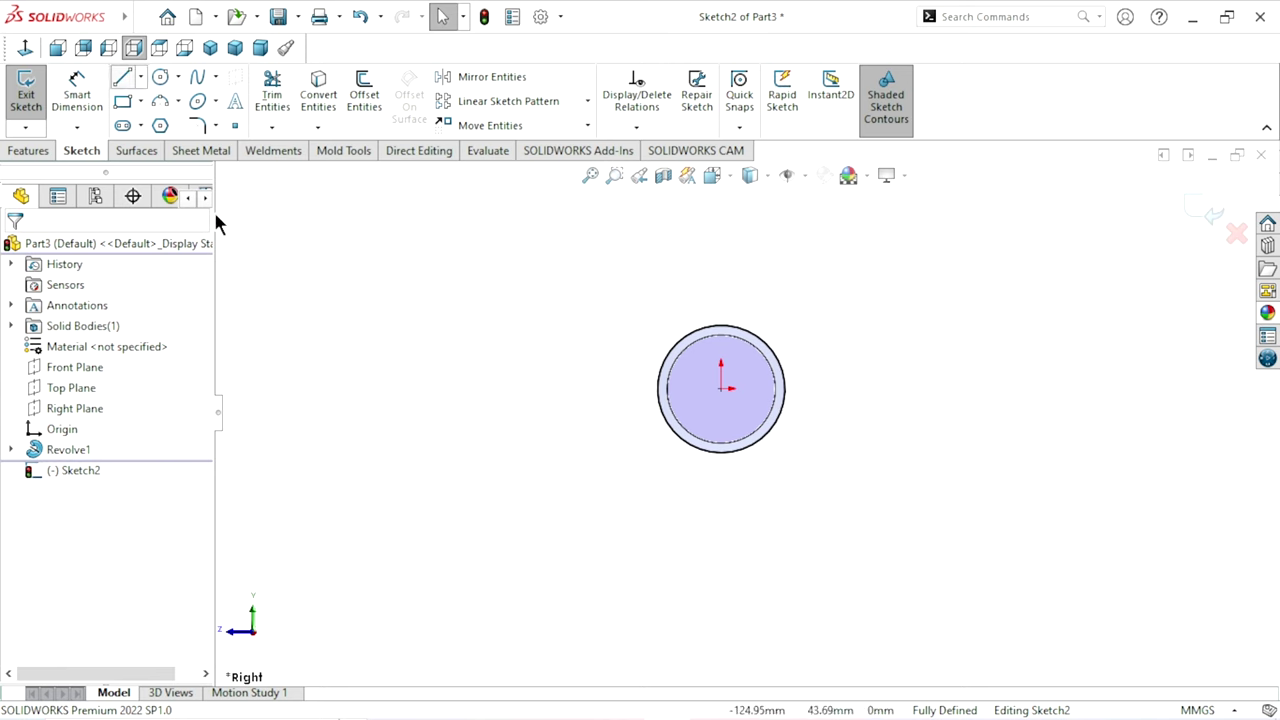
{"action": "key", "text": "l"}
{"action": "scroll", "coordinate": [757, 509], "scroll_direction": "down", "scroll_amount": 2}
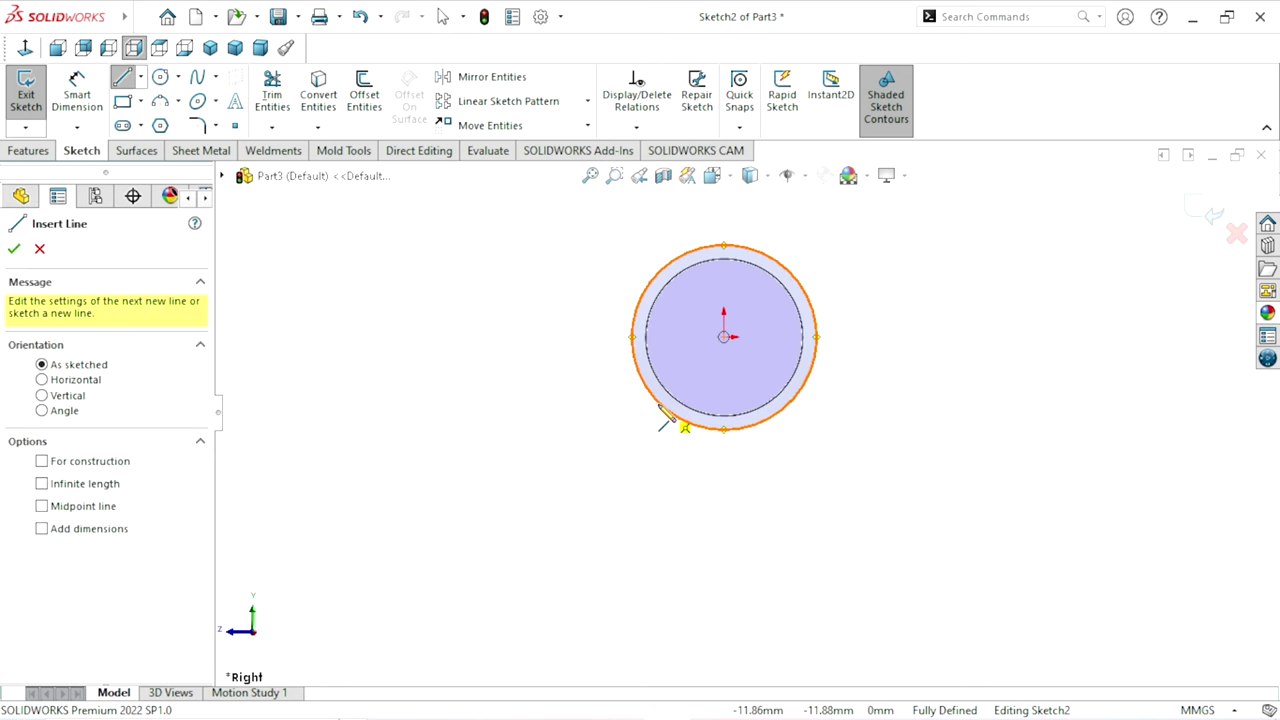
{"action": "left_click", "coordinate": [632, 337]}
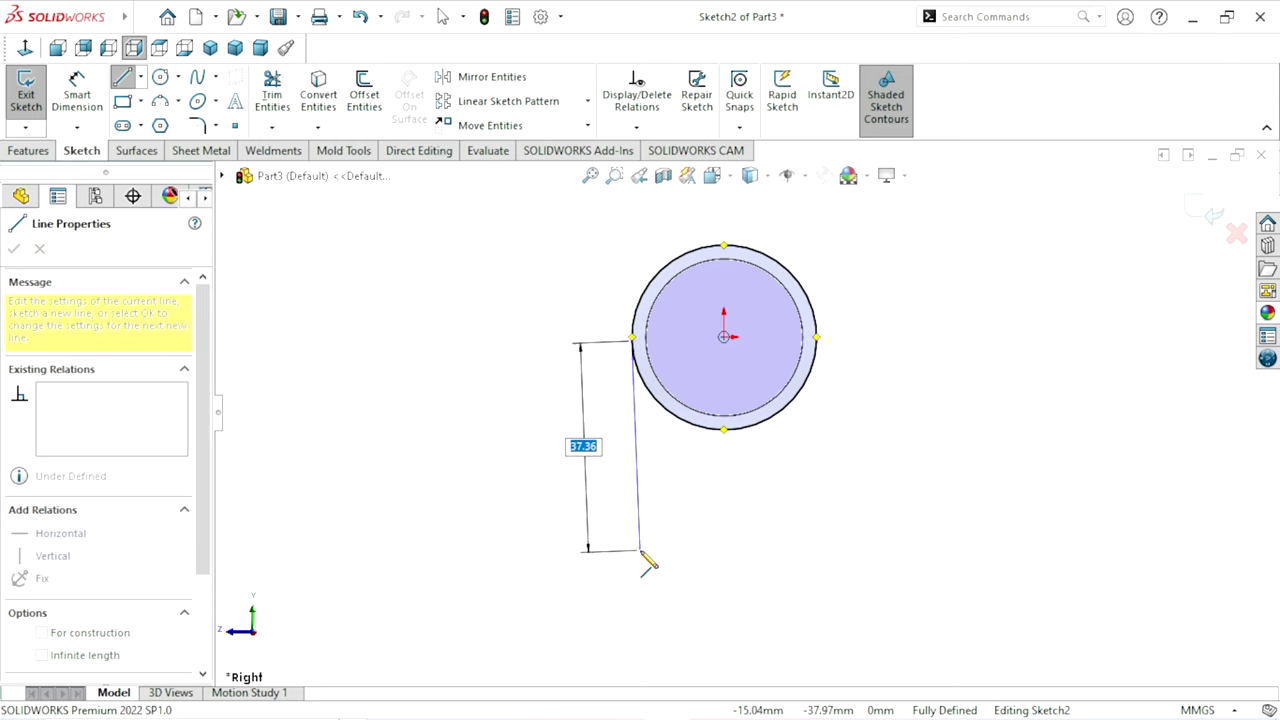
{"action": "key", "text": "Escape"}
{"action": "key", "text": "Escape"}
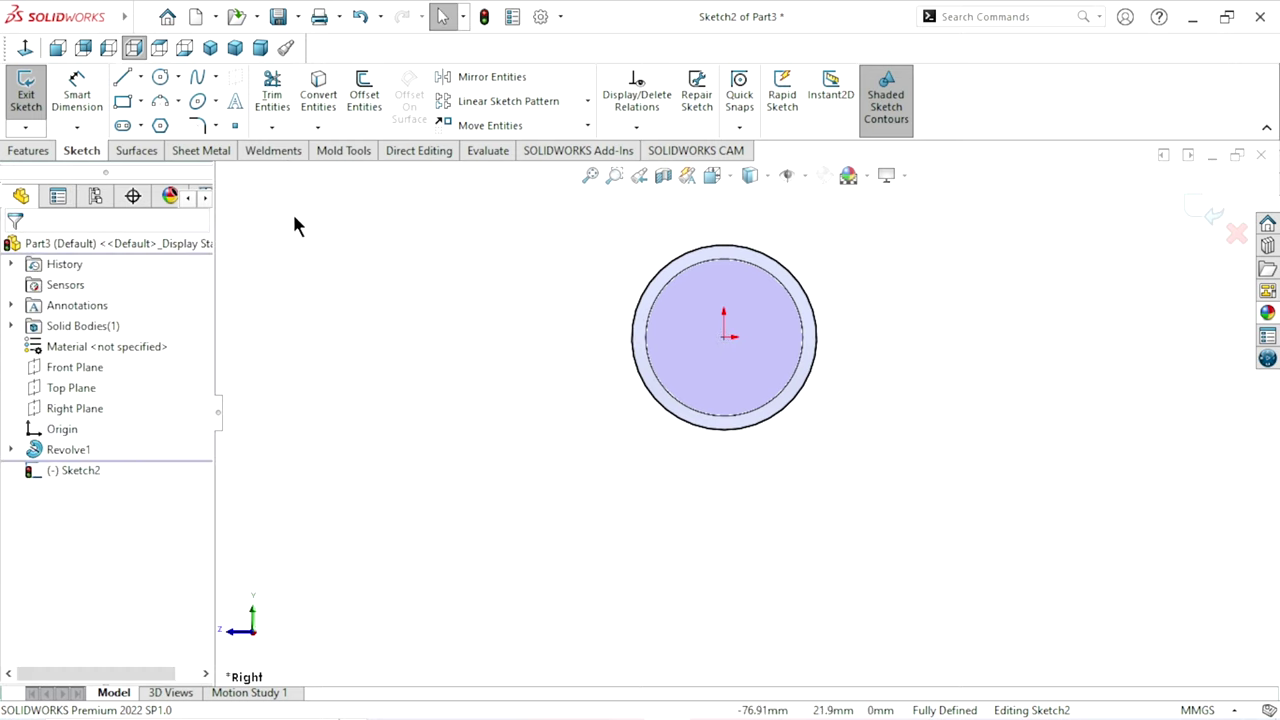
Draw a line from below up to the circle's lower-left edge and make it vertical
{"action": "left_click", "coordinate": [126, 78]}
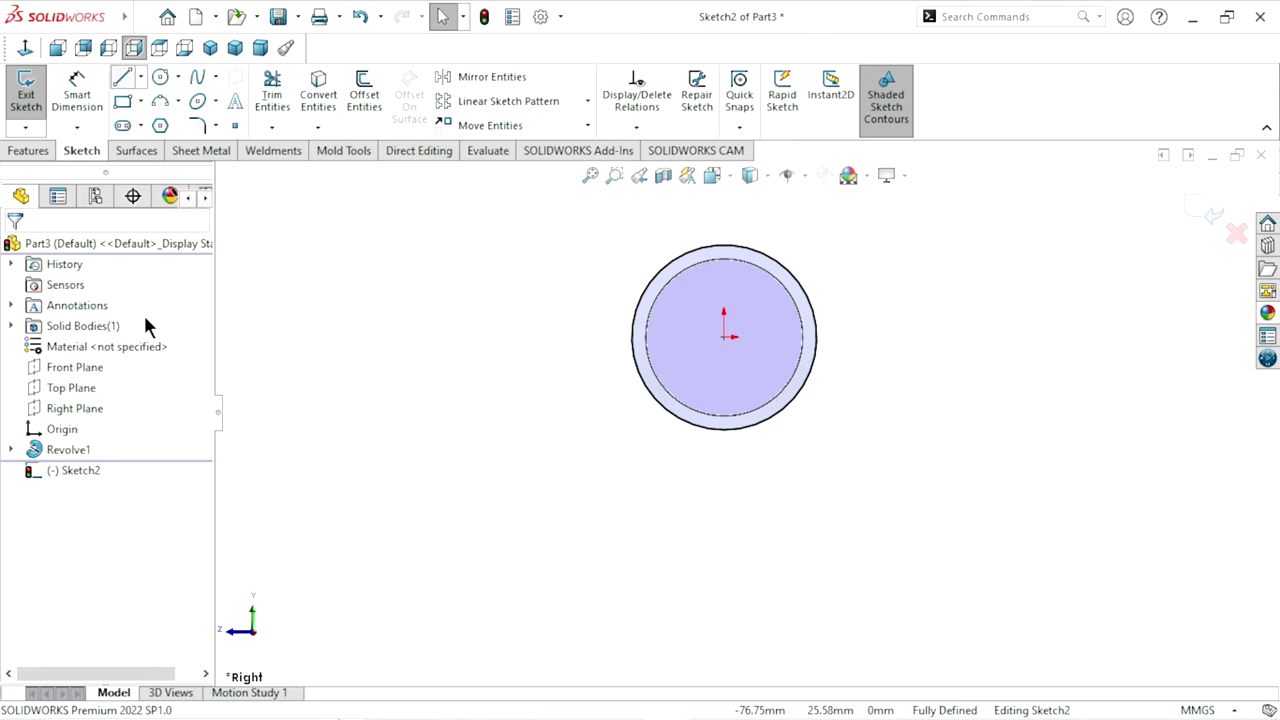
{"action": "left_click", "coordinate": [651, 587]}
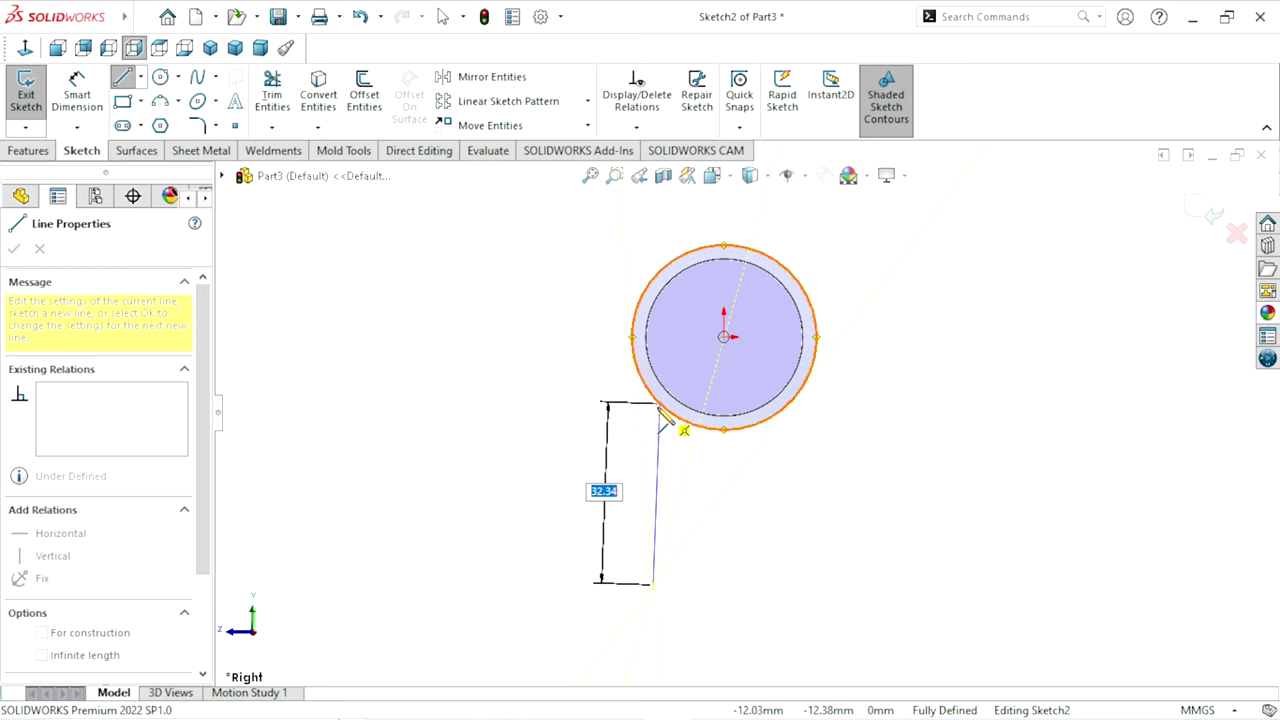
{"action": "left_click", "coordinate": [647, 389]}
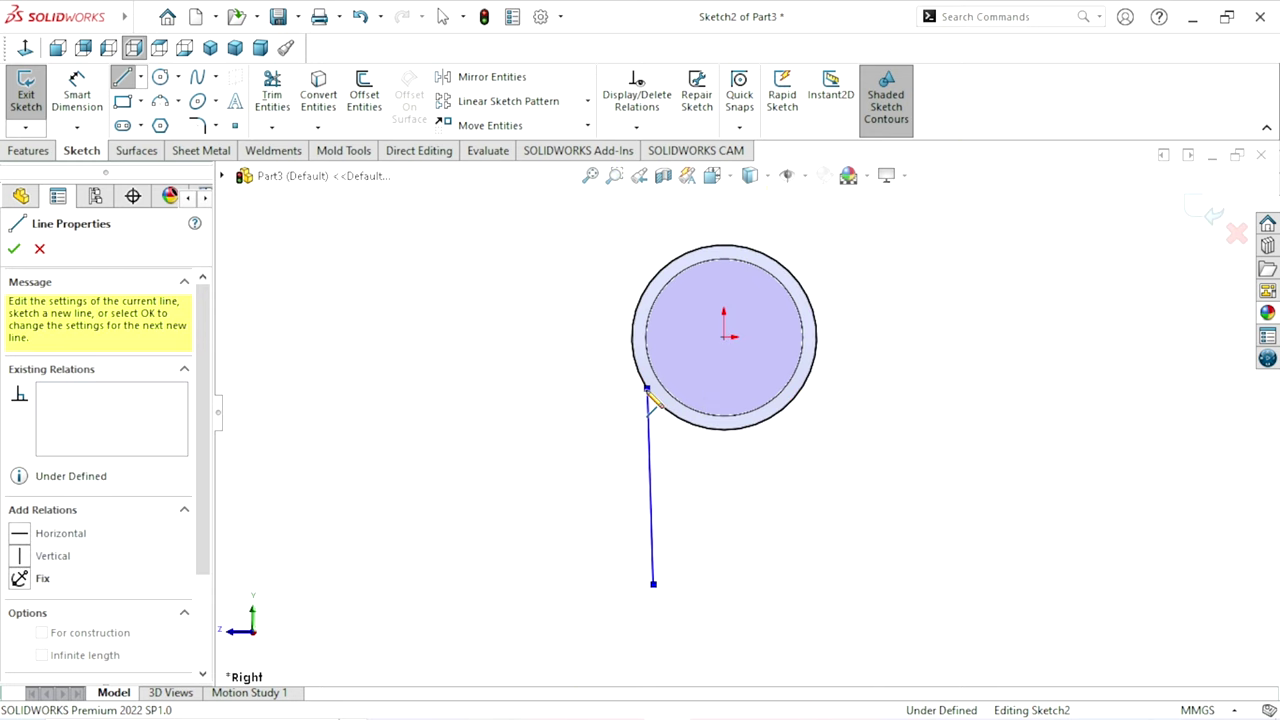
{"action": "right_click", "coordinate": [749, 549]}
{"action": "key", "text": "Escape"}
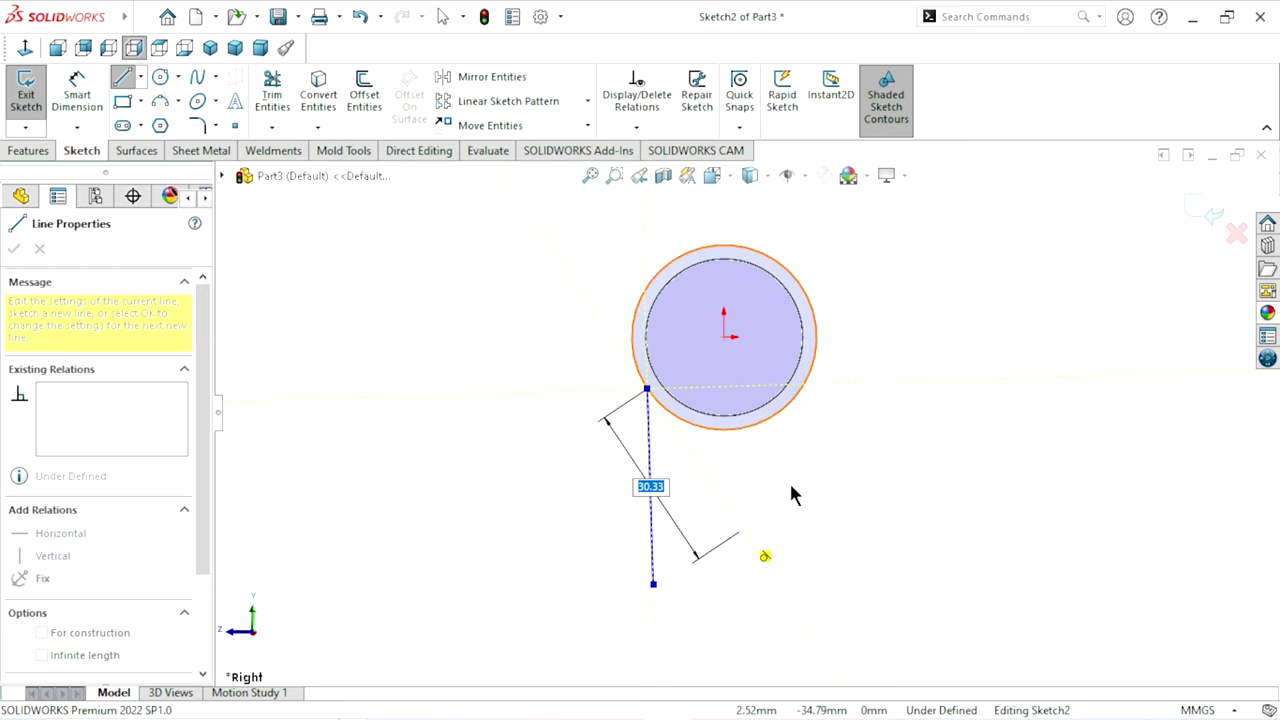
{"action": "right_click", "coordinate": [791, 504]}
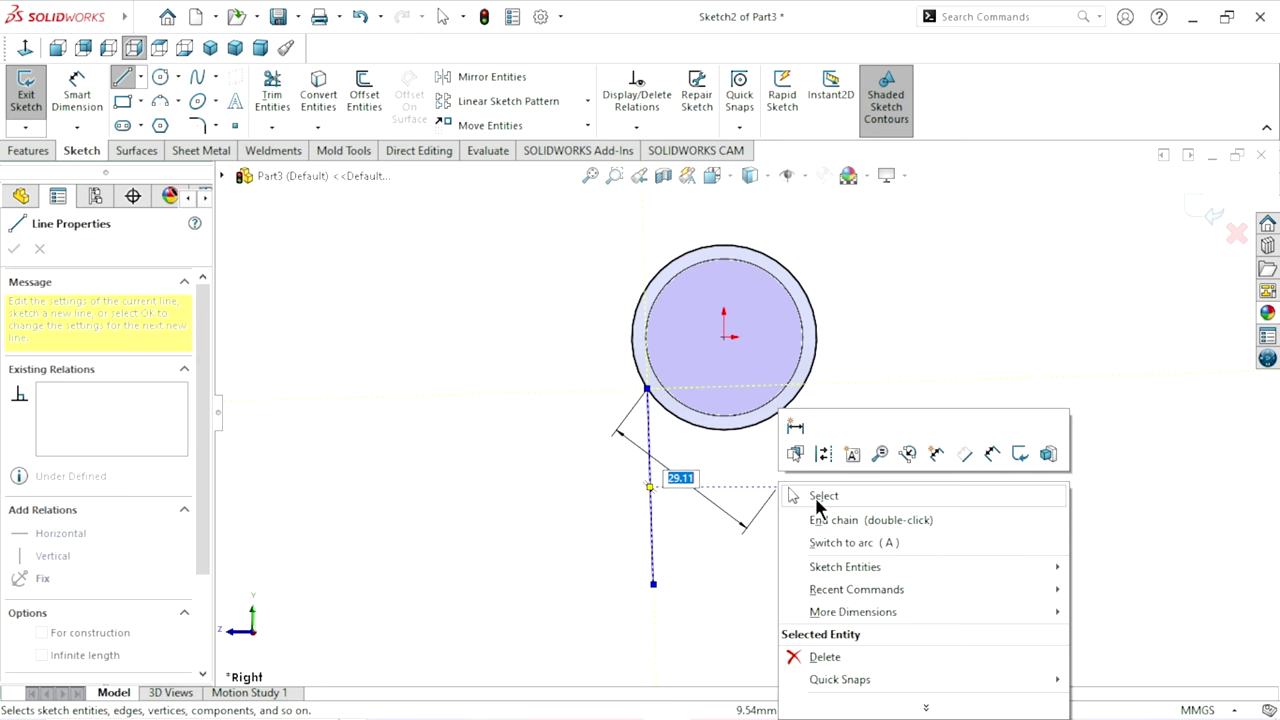
{"action": "left_click", "coordinate": [818, 497]}
{"action": "key", "text": "Escape"}
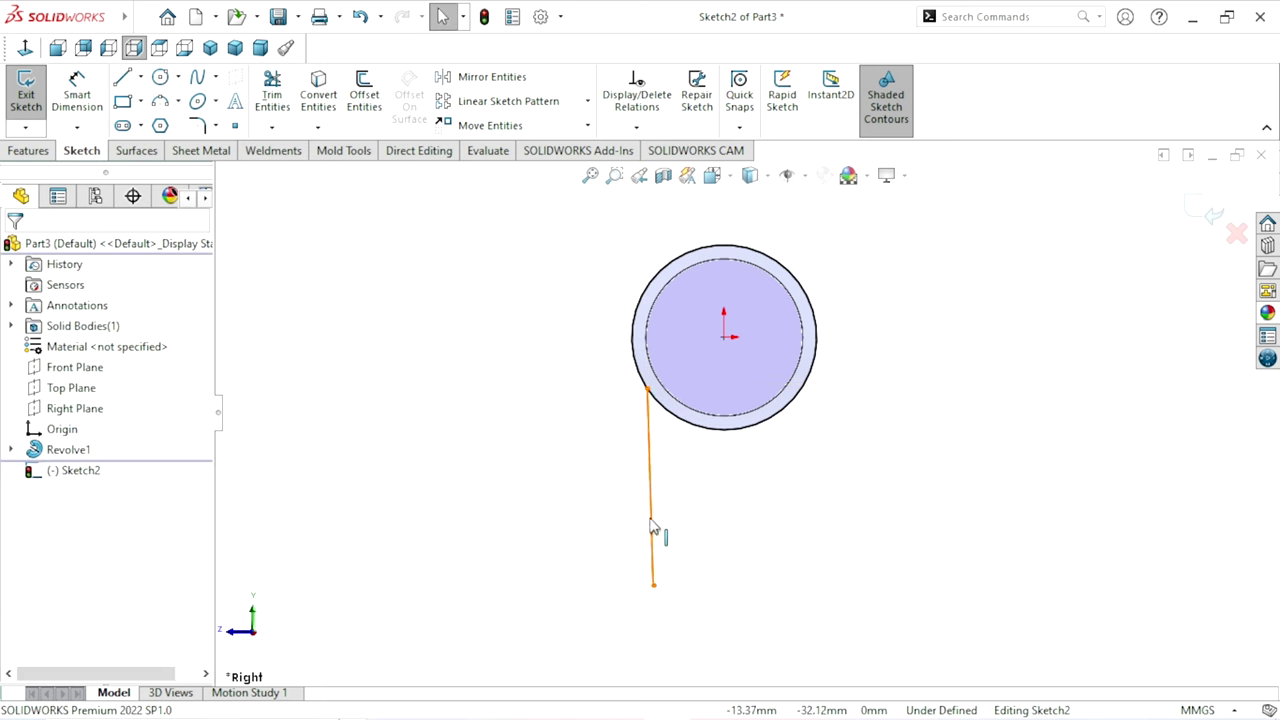
{"action": "left_click", "coordinate": [651, 563]}
{"action": "left_click", "coordinate": [733, 440]}
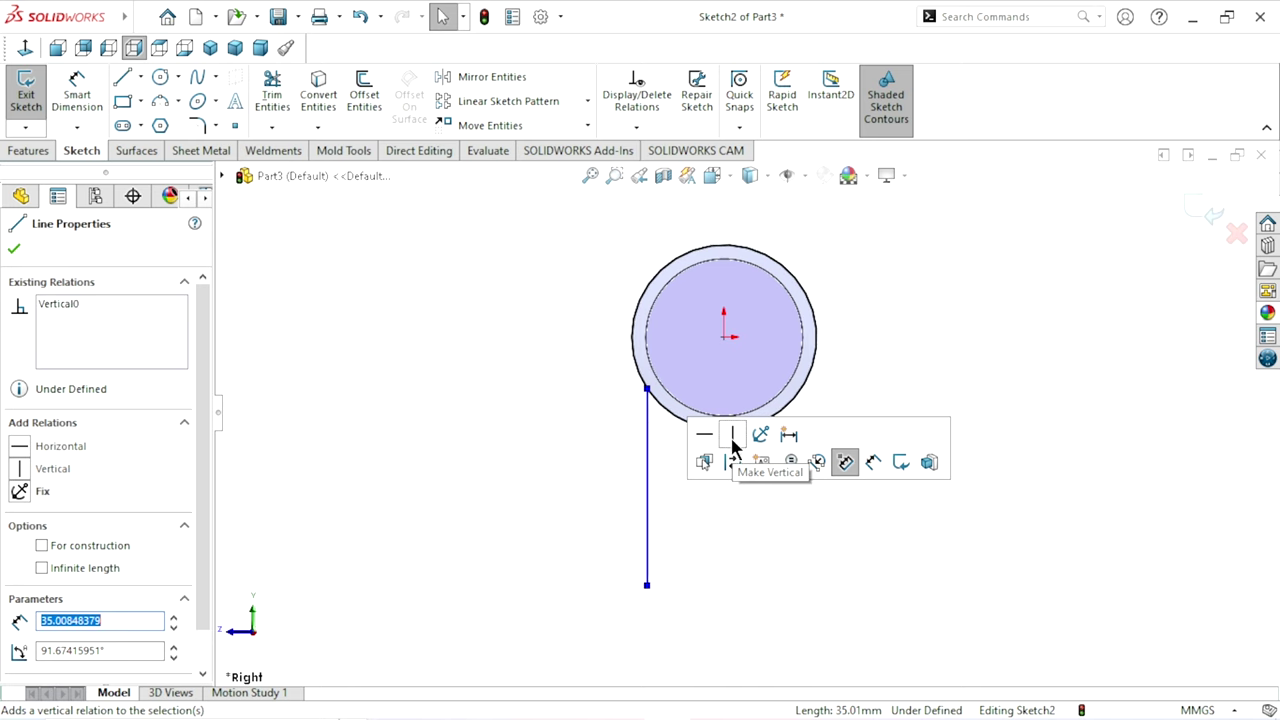
{"action": "left_click", "coordinate": [718, 580]}
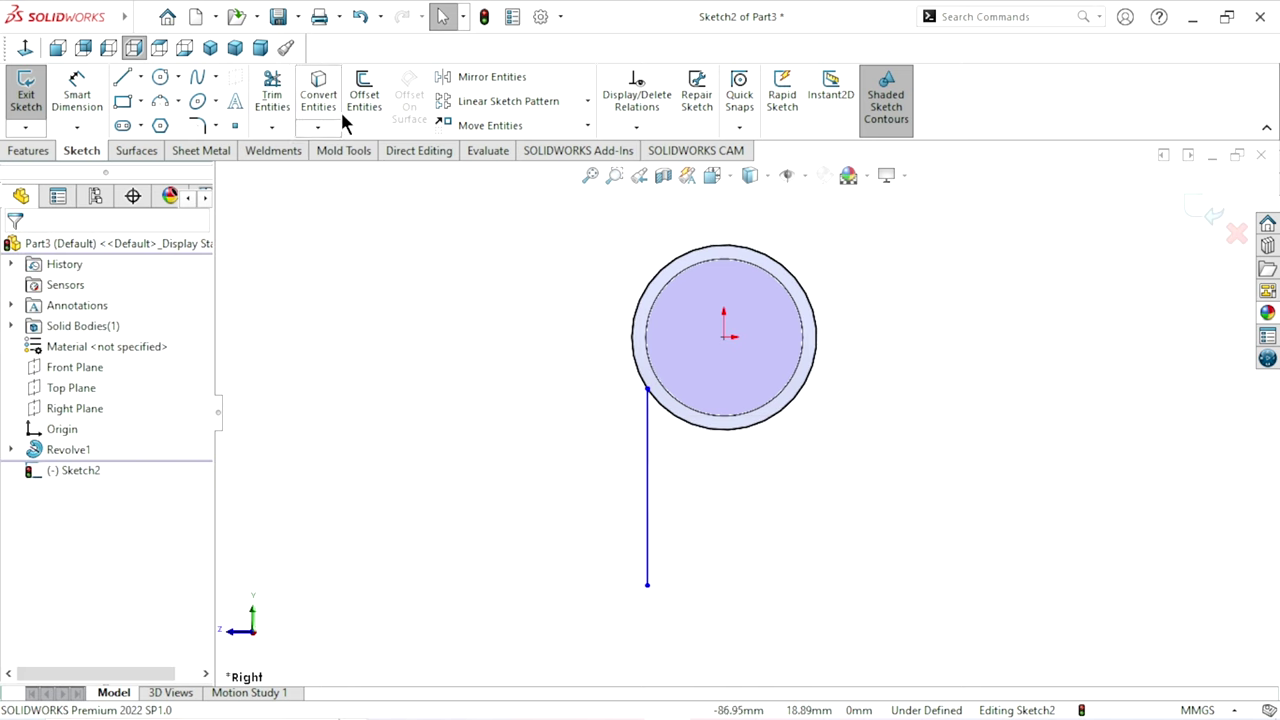
Offset the vertical line 4 mm to the right
{"action": "left_click", "coordinate": [365, 100]}
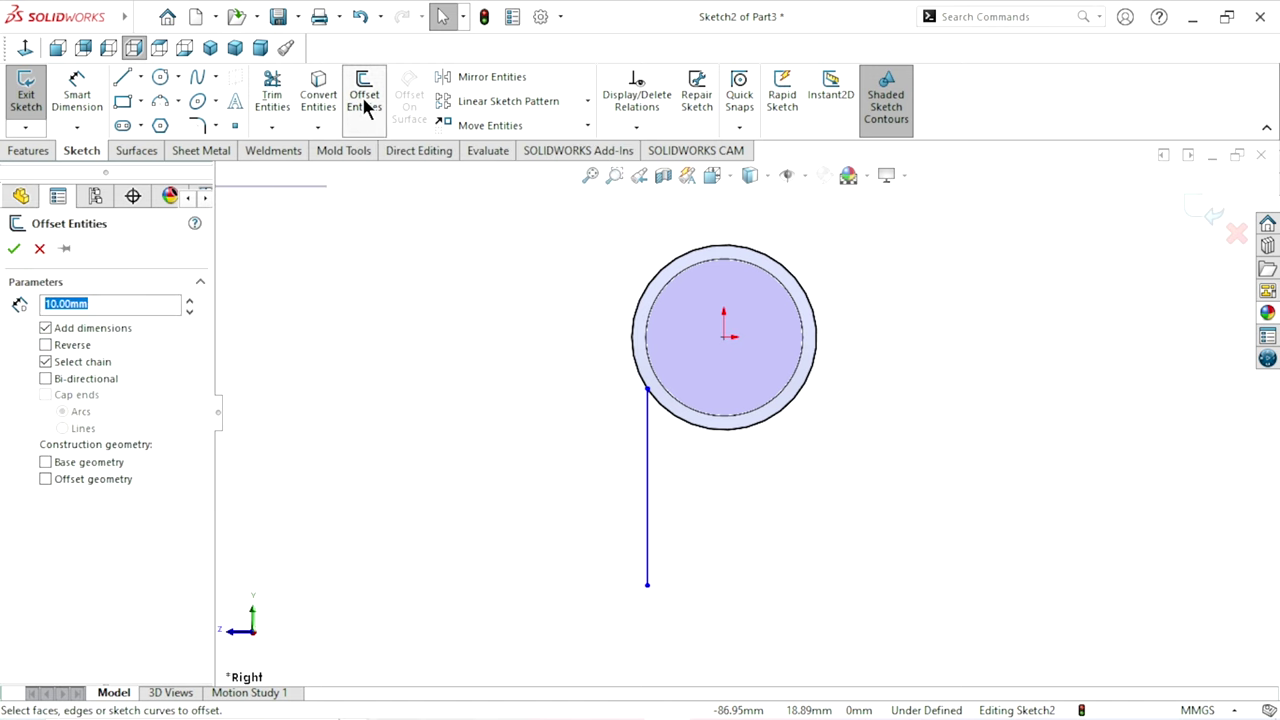
{"action": "left_click", "coordinate": [648, 534]}
{"action": "type", "text": "4"}
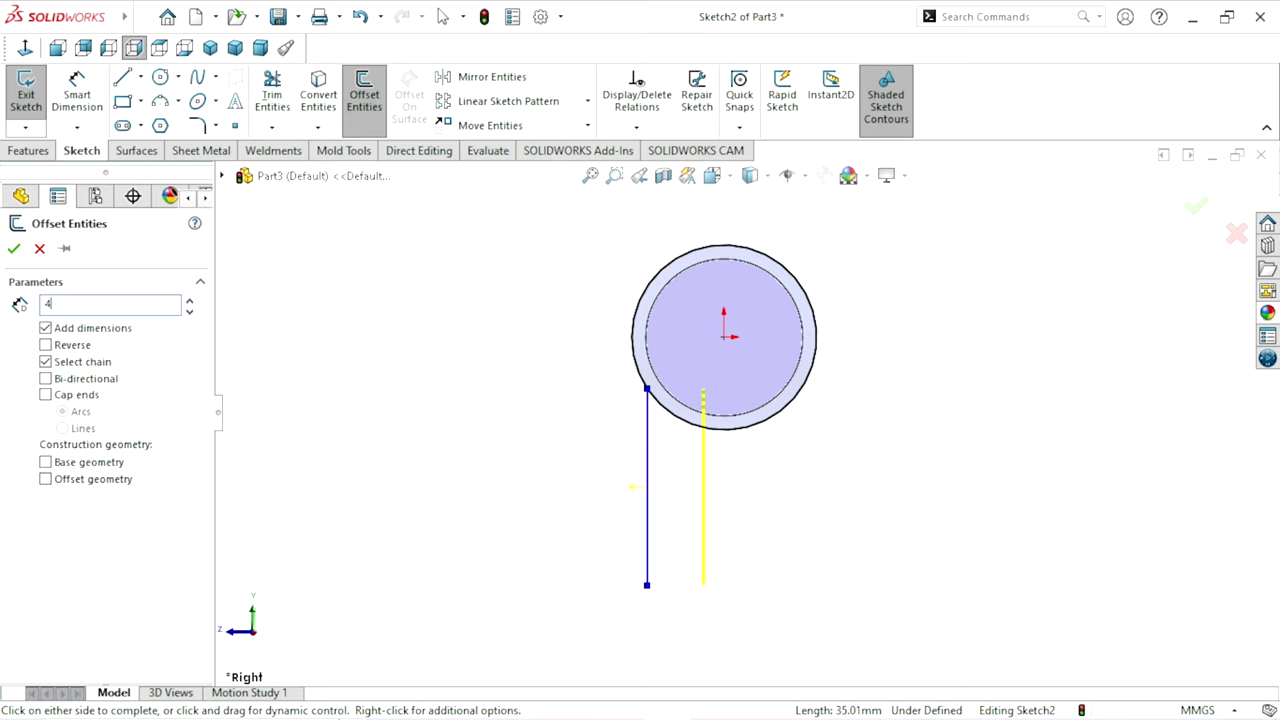
{"action": "key", "text": "Return"}
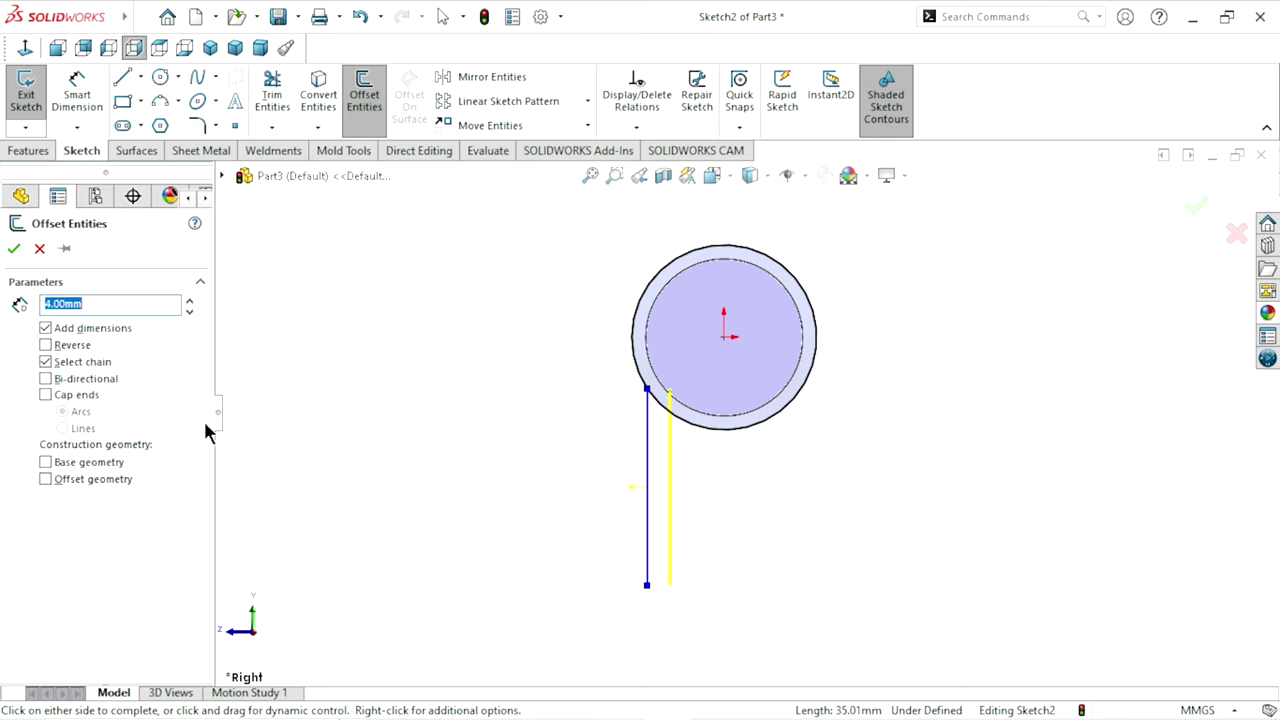
{"action": "left_click", "coordinate": [13, 251]}
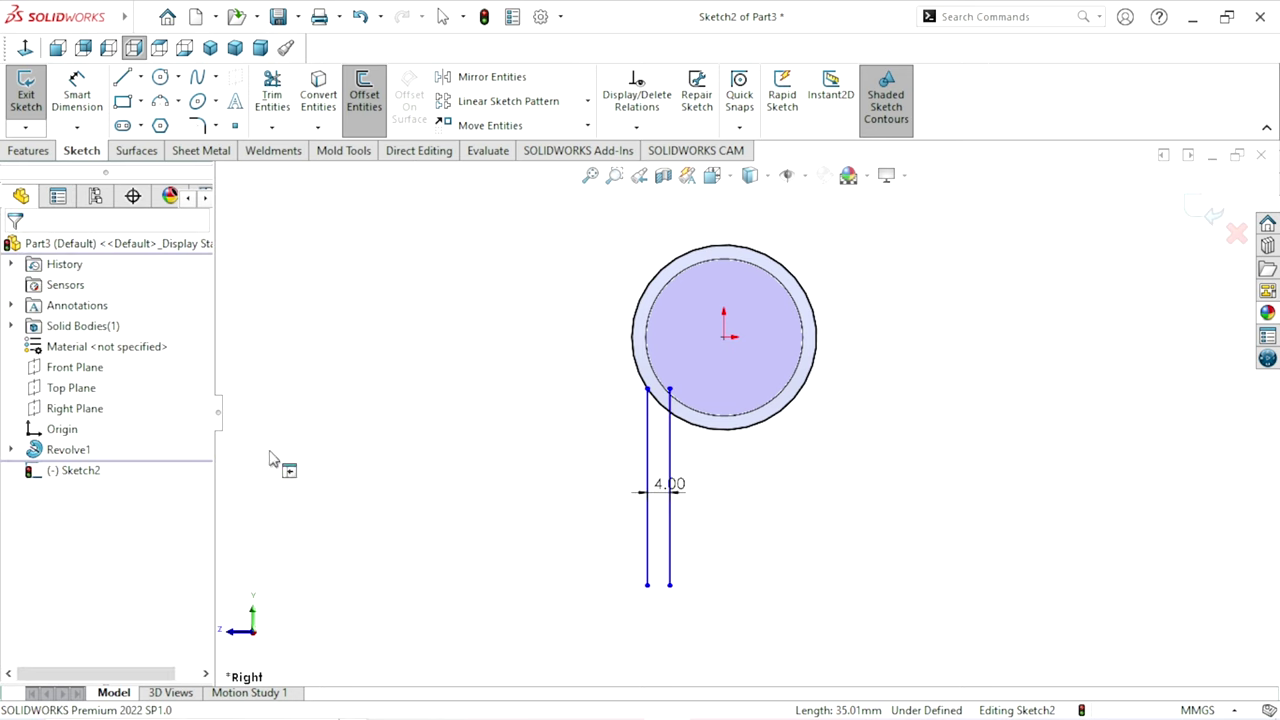
Close the strip's bottom with a line between the two vertical lines
{"action": "left_click", "coordinate": [125, 82]}
{"action": "left_click", "coordinate": [670, 585]}
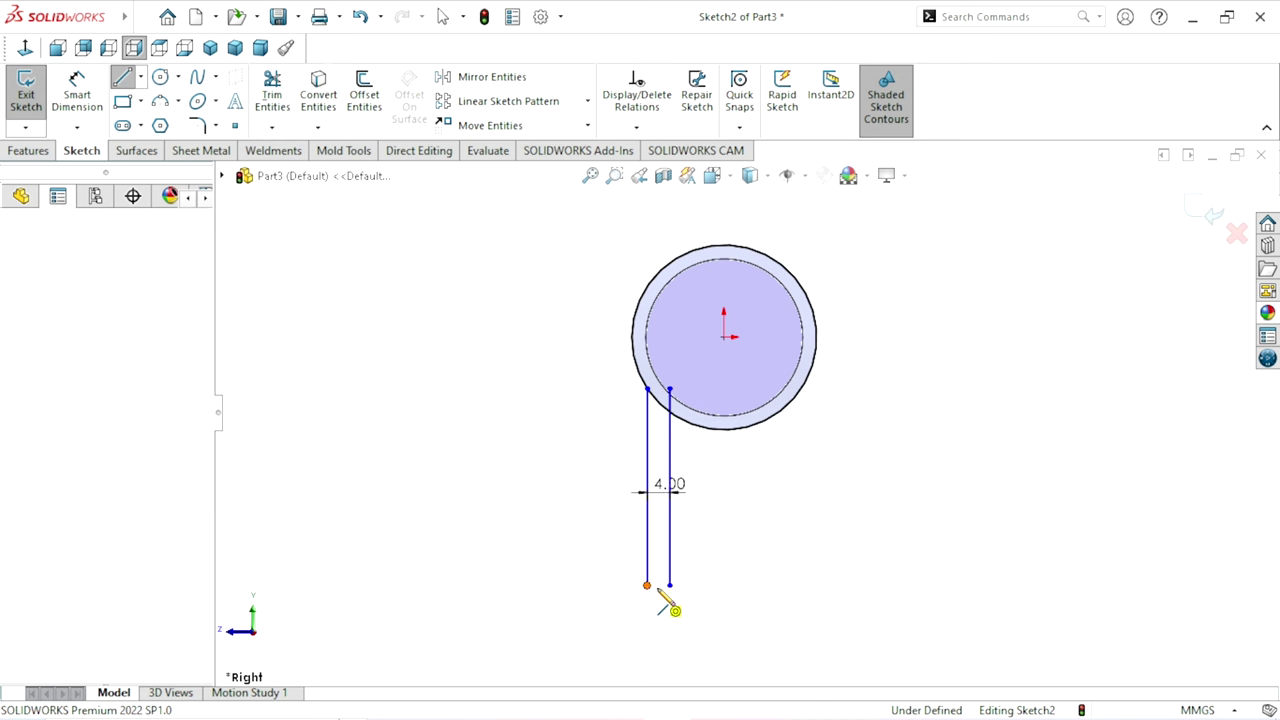
{"action": "double_click", "coordinate": [648, 585]}
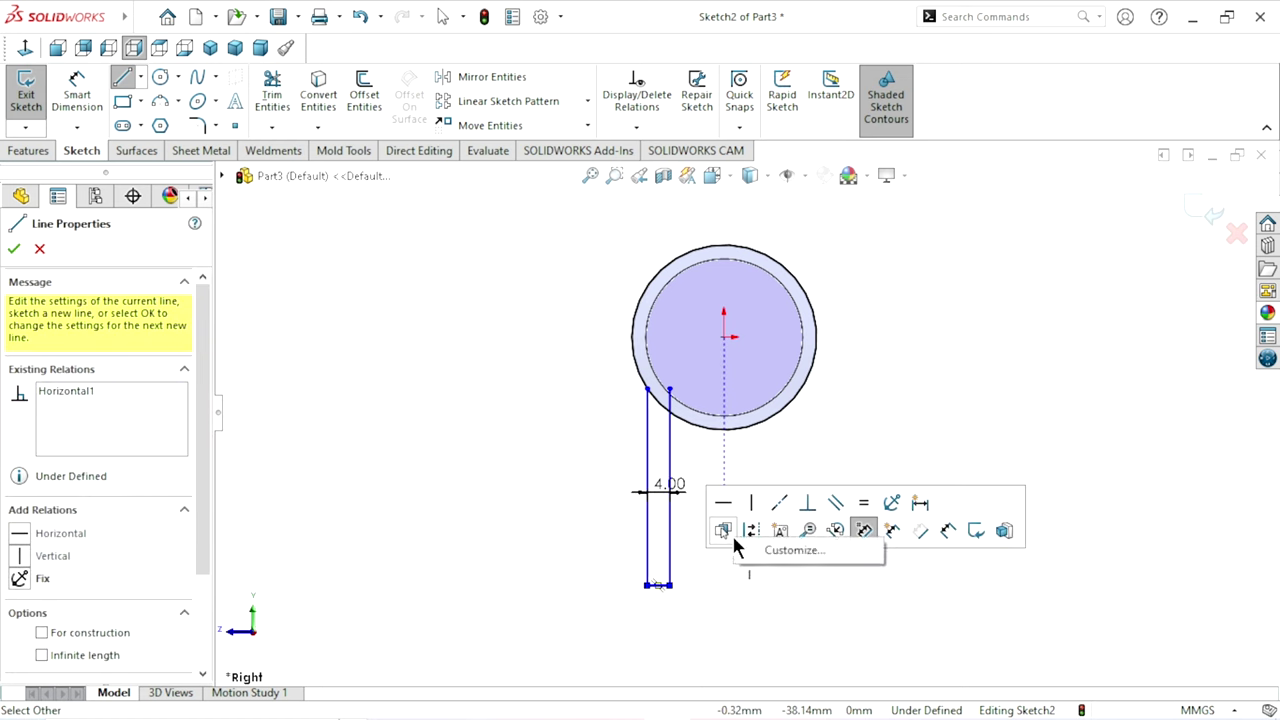
{"action": "right_click", "coordinate": [726, 533]}
{"action": "left_click", "coordinate": [784, 538]}
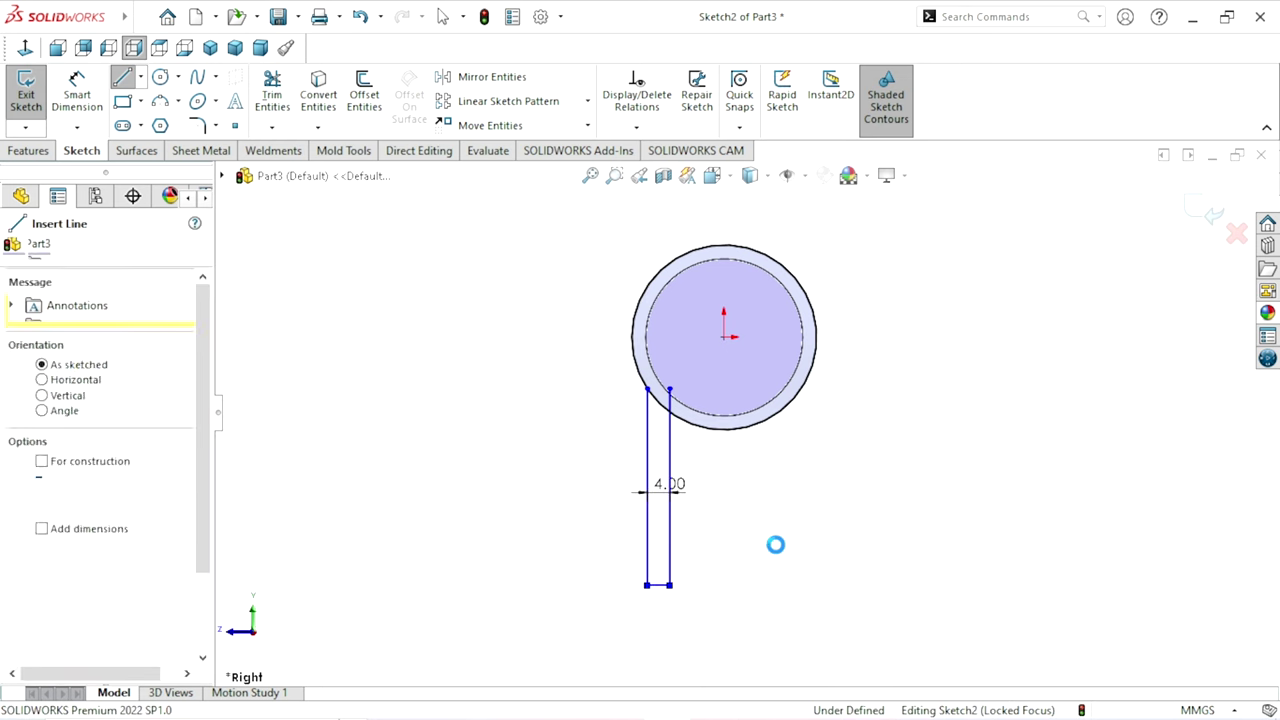
{"action": "scroll", "coordinate": [675, 432], "scroll_direction": "down", "scroll_amount": 1}
{"action": "scroll", "coordinate": [715, 433], "scroll_direction": "down", "scroll_amount": 2}
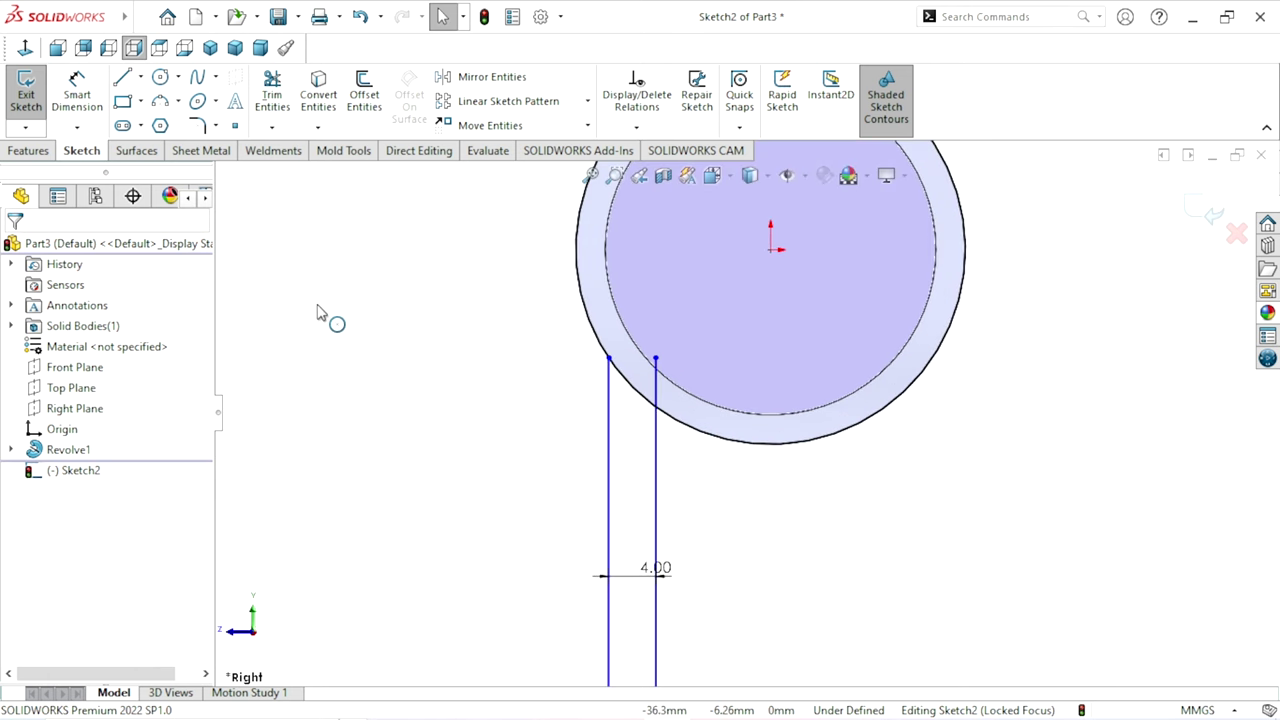
Trim away the circle arc lying between the strip's two sides
{"action": "left_click", "coordinate": [272, 100]}
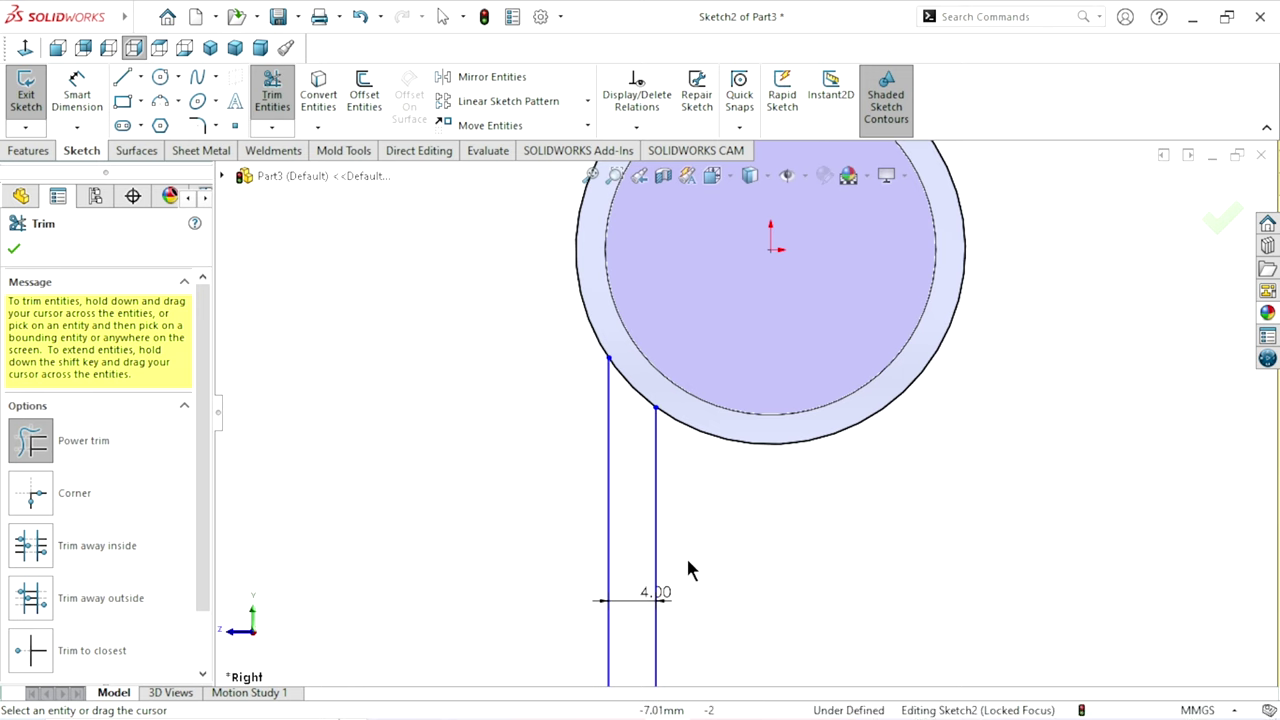
{"action": "scroll", "coordinate": [686, 555], "scroll_direction": "up", "scroll_amount": 2}
{"action": "left_click_drag", "start_coordinate": [781, 432], "coordinate": [774, 441]}
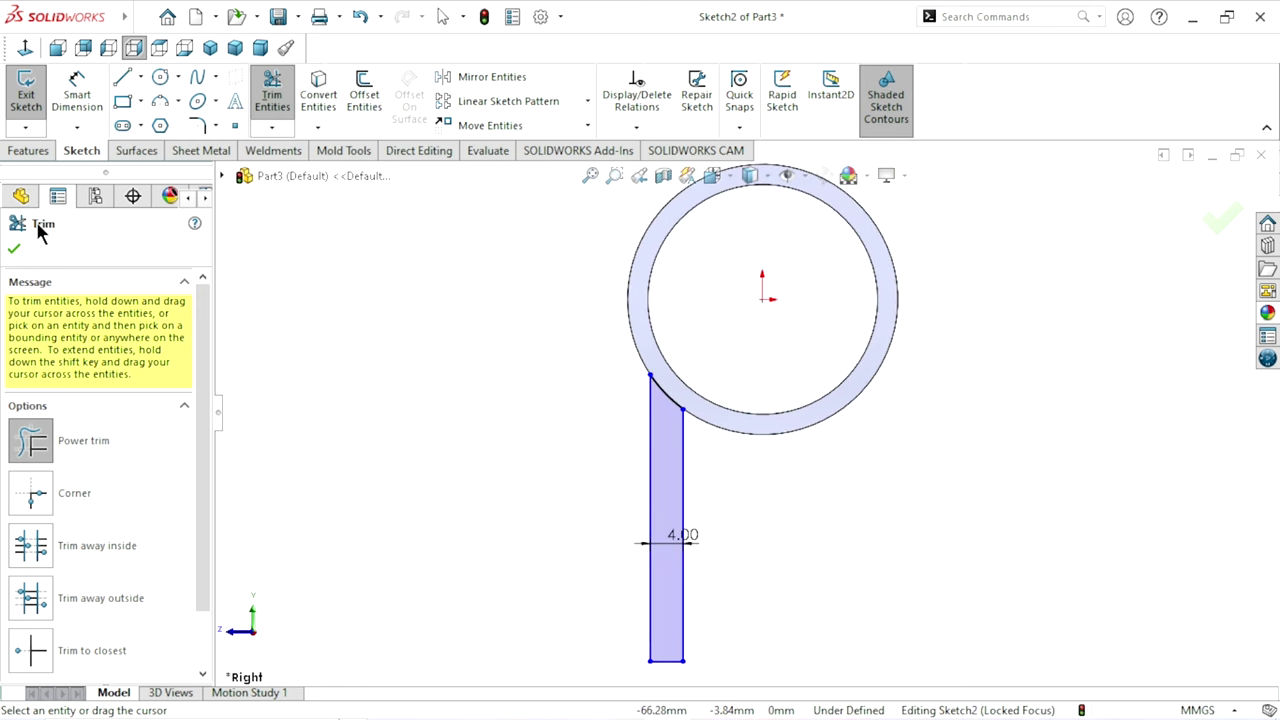
{"action": "left_click", "coordinate": [14, 251]}
{"action": "scroll", "coordinate": [622, 453], "scroll_direction": "up", "scroll_amount": 2}
{"action": "scroll", "coordinate": [886, 505], "scroll_direction": "down", "scroll_amount": 1}
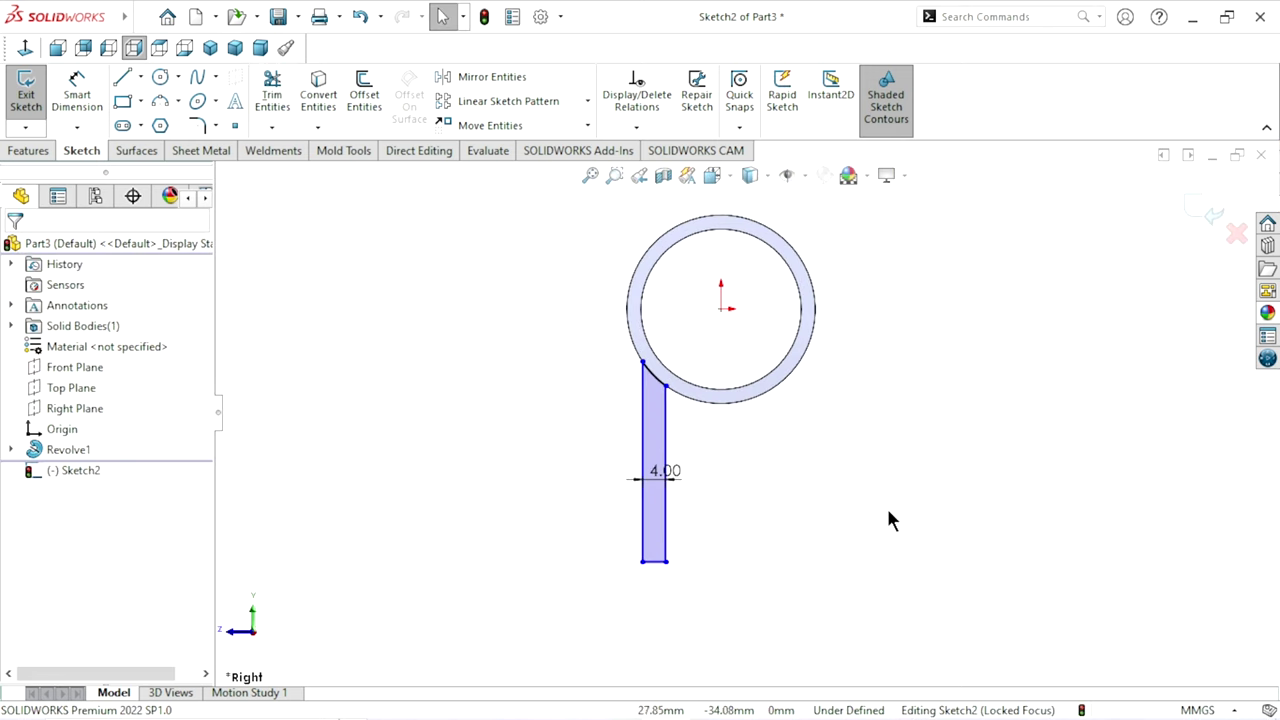
{"action": "left_click", "coordinate": [78, 103]}
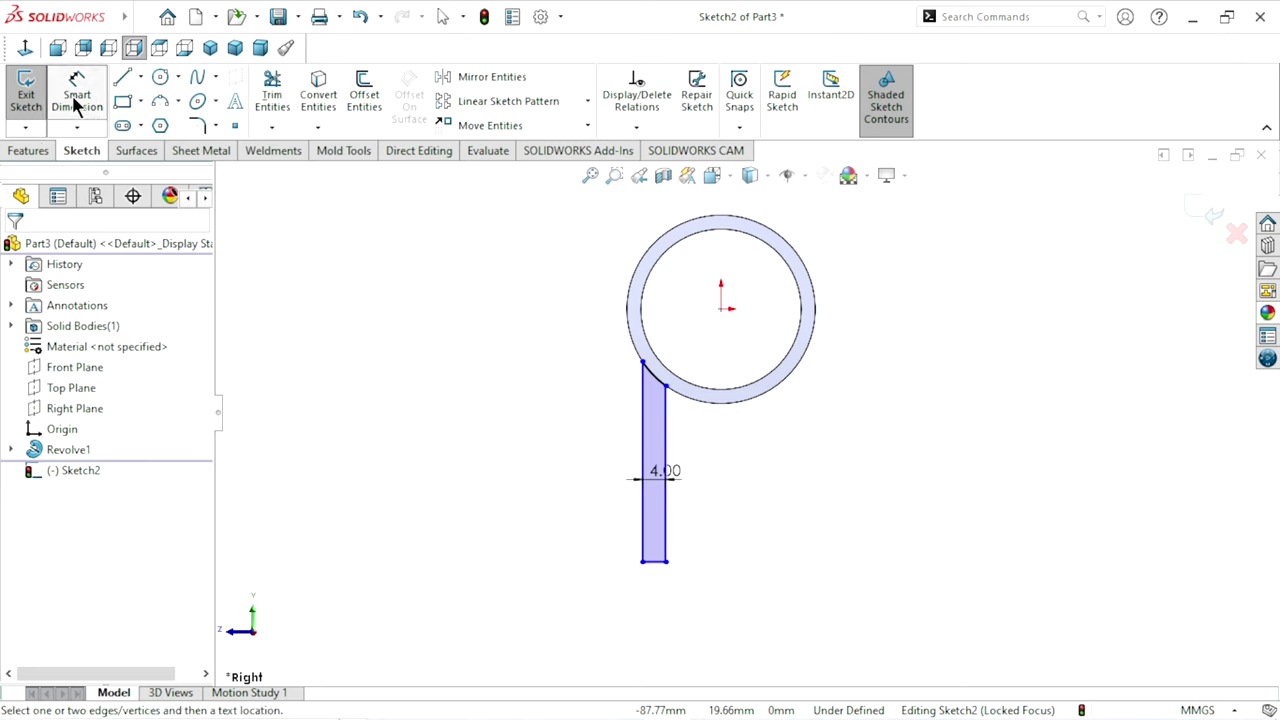
Set the strip's offset from the origin to 4.5 and move the 4.00 width dimension below the plate
{"action": "left_click", "coordinate": [721, 310]}
{"action": "left_click", "coordinate": [664, 420]}
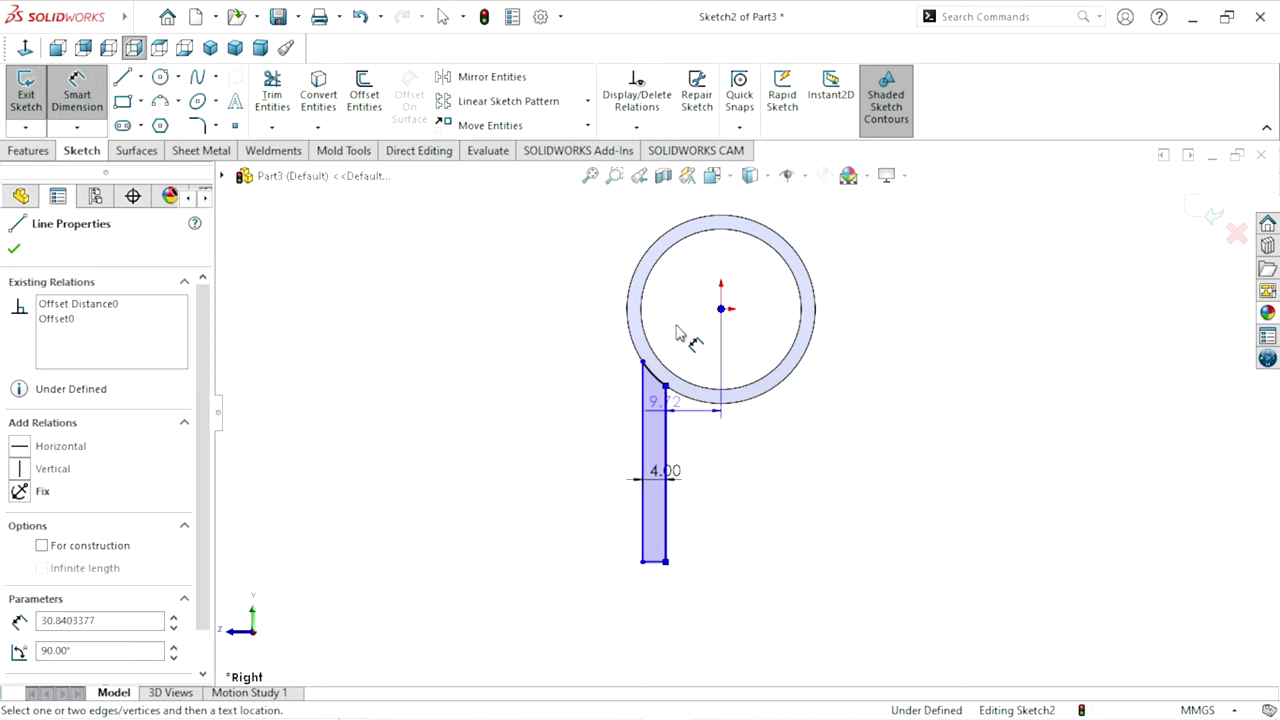
{"action": "left_click", "coordinate": [697, 285]}
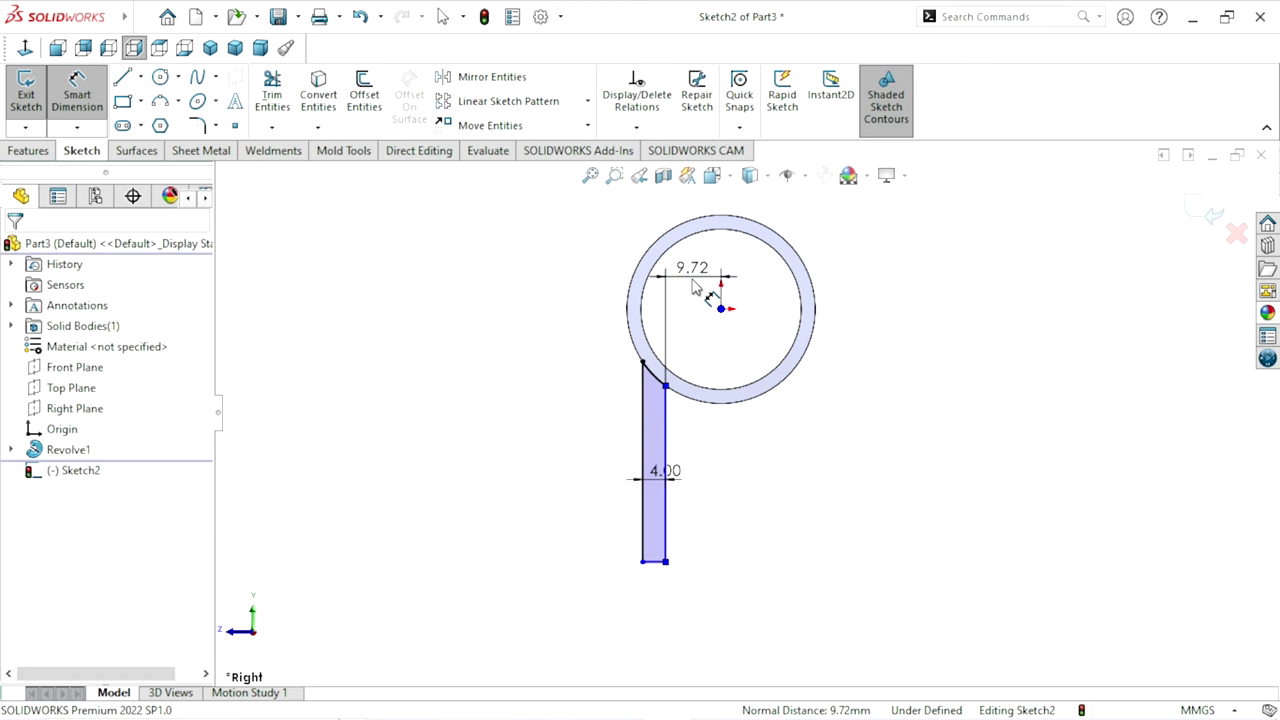
{"action": "type", "text": "4"}
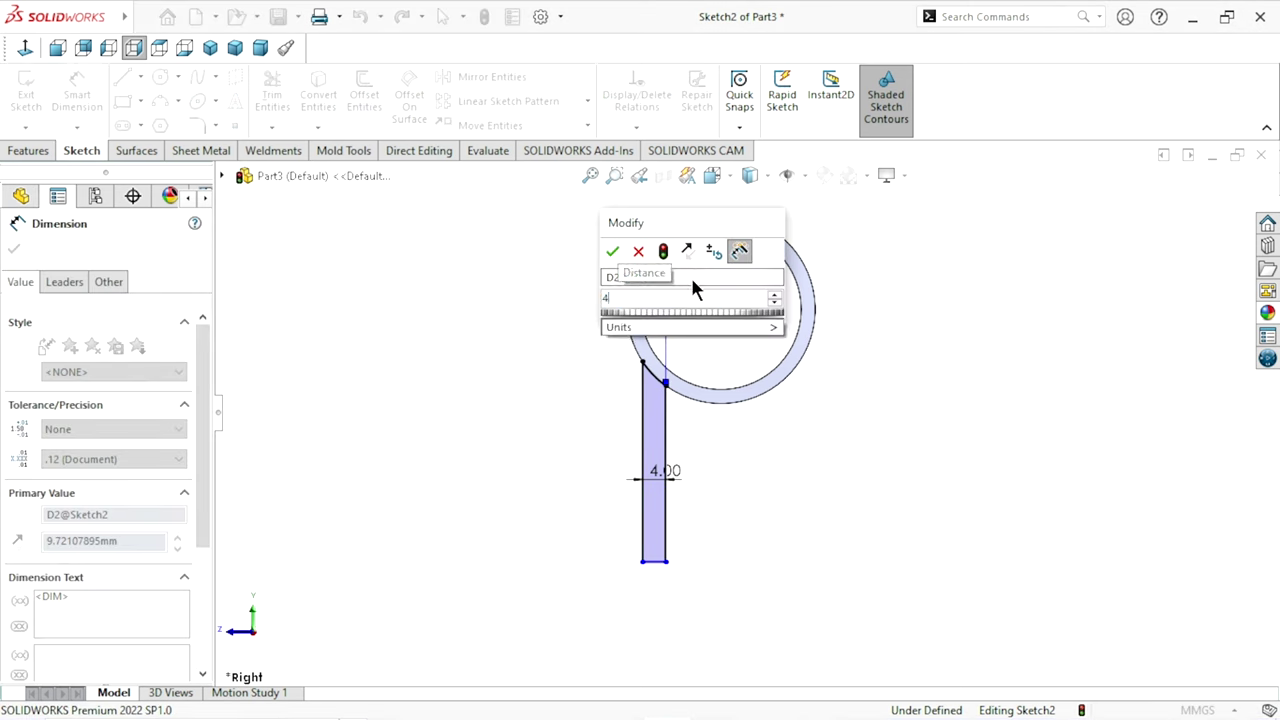
{"action": "type", "text": ".5"}
{"action": "left_click", "coordinate": [612, 251]}
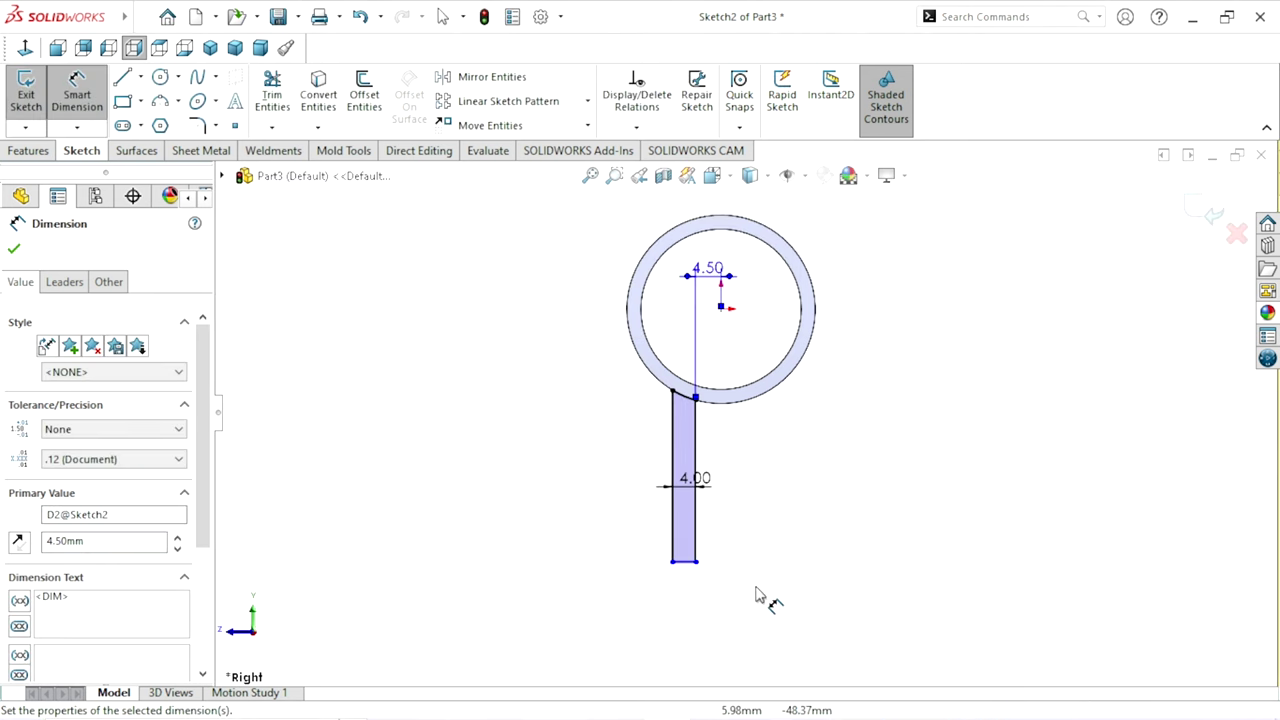
{"action": "left_click_drag", "start_coordinate": [720, 500], "coordinate": [752, 612]}
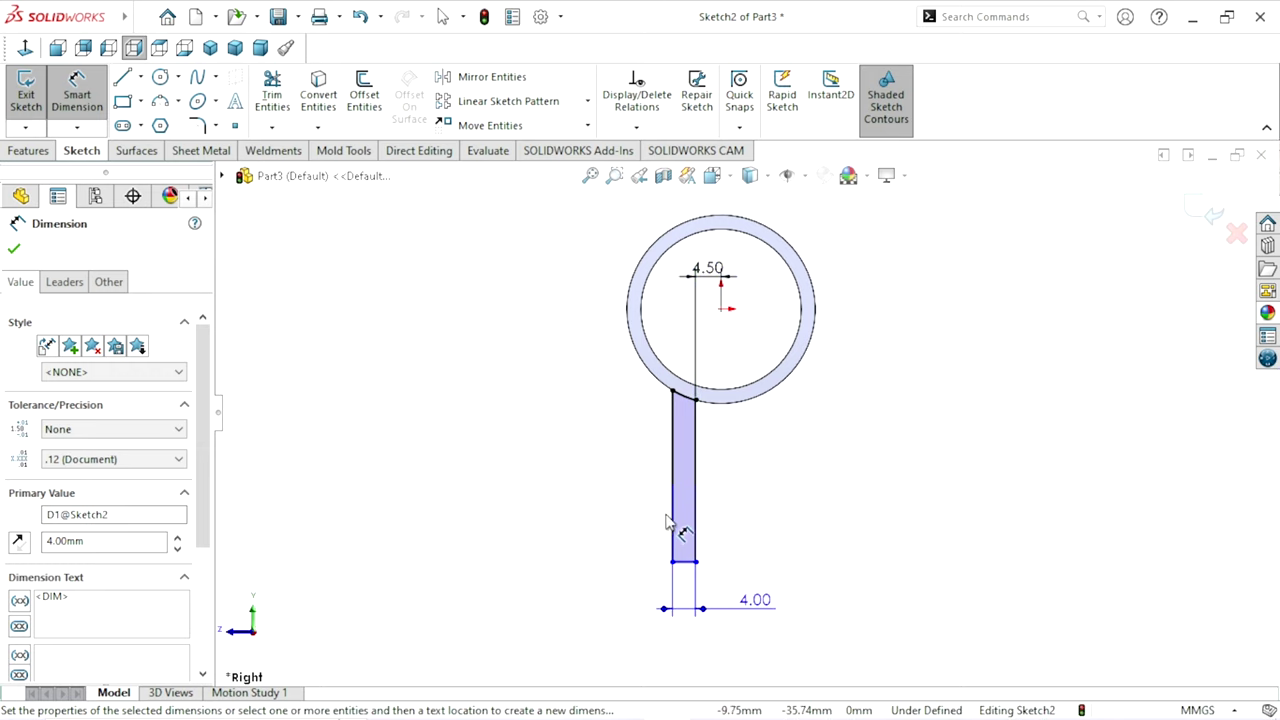
Add a 29 mm plate length dimension to the circle and reposition the 4.50 dimension
{"action": "left_click", "coordinate": [696, 563]}
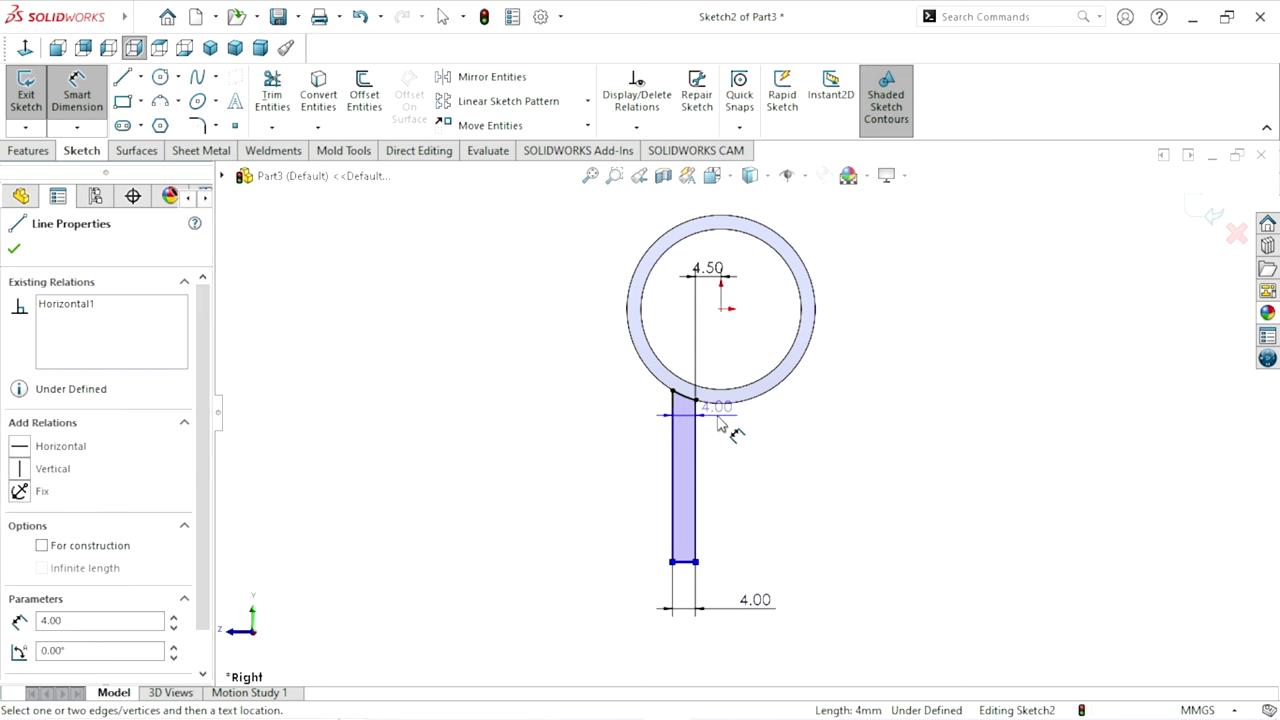
{"action": "key", "text": "Escape"}
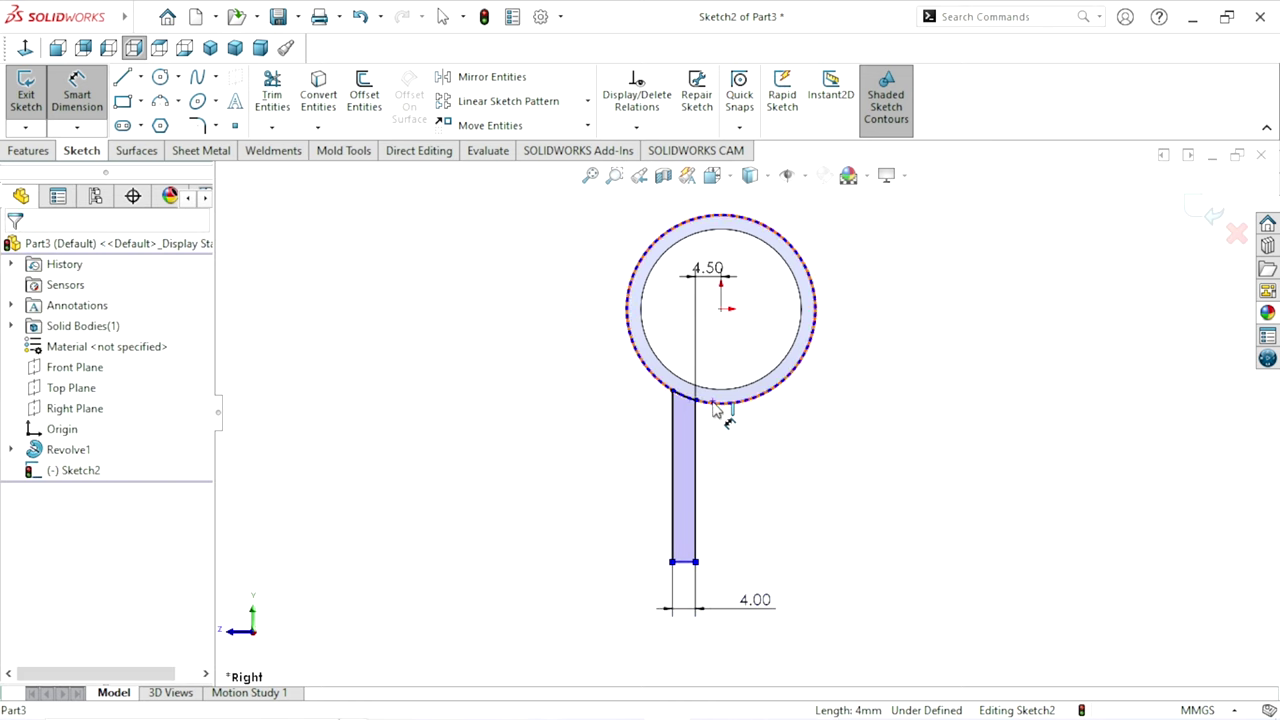
{"action": "left_click", "coordinate": [716, 406]}
{"action": "left_click", "coordinate": [610, 414]}
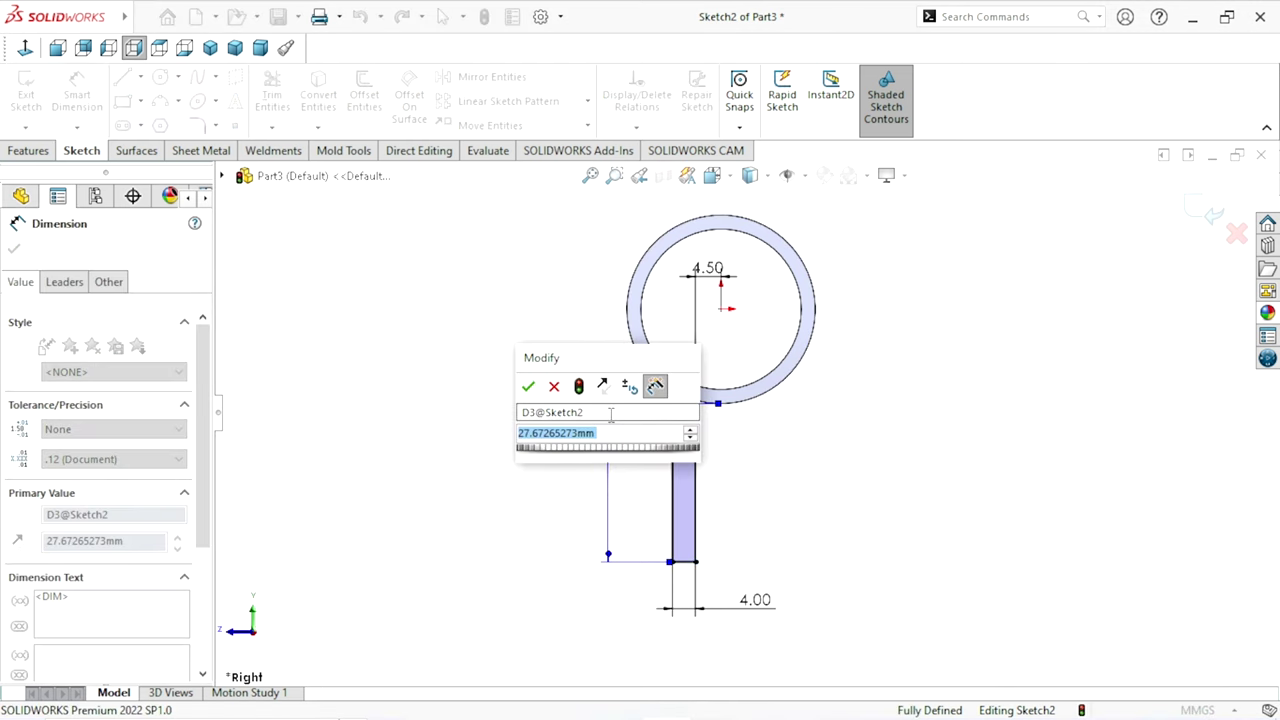
{"action": "type", "text": "29"}
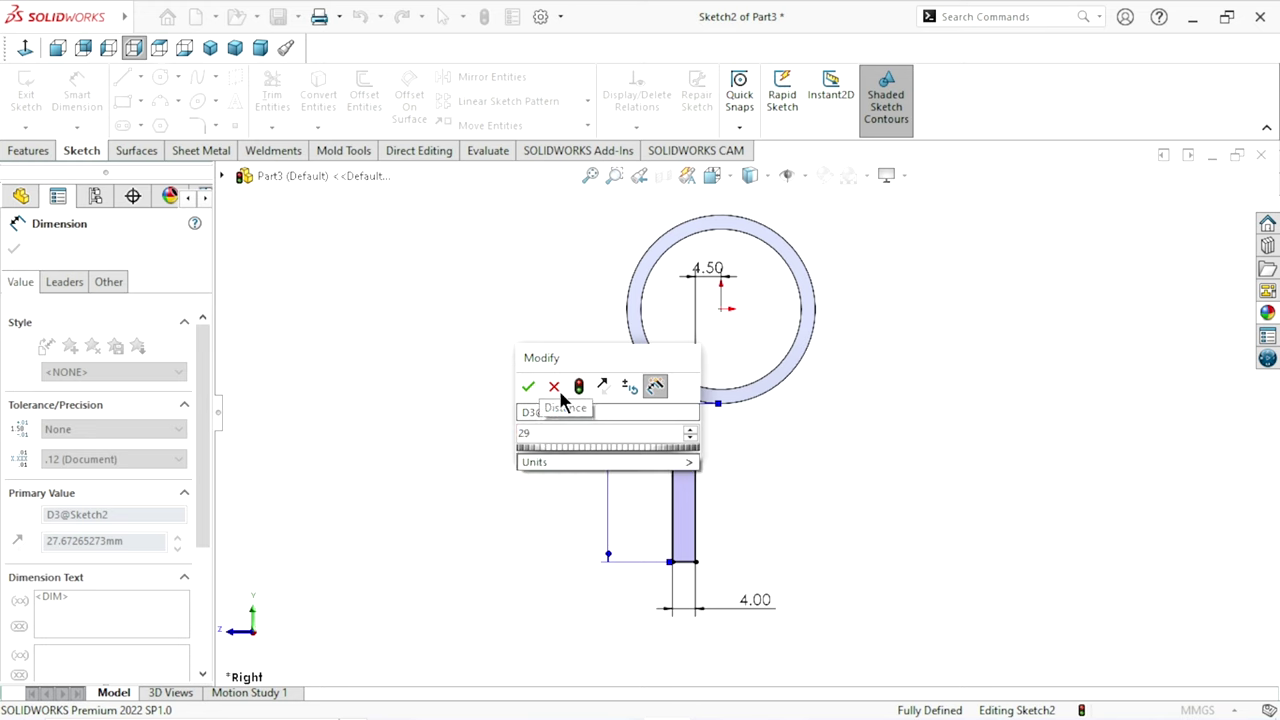
{"action": "left_click", "coordinate": [527, 387]}
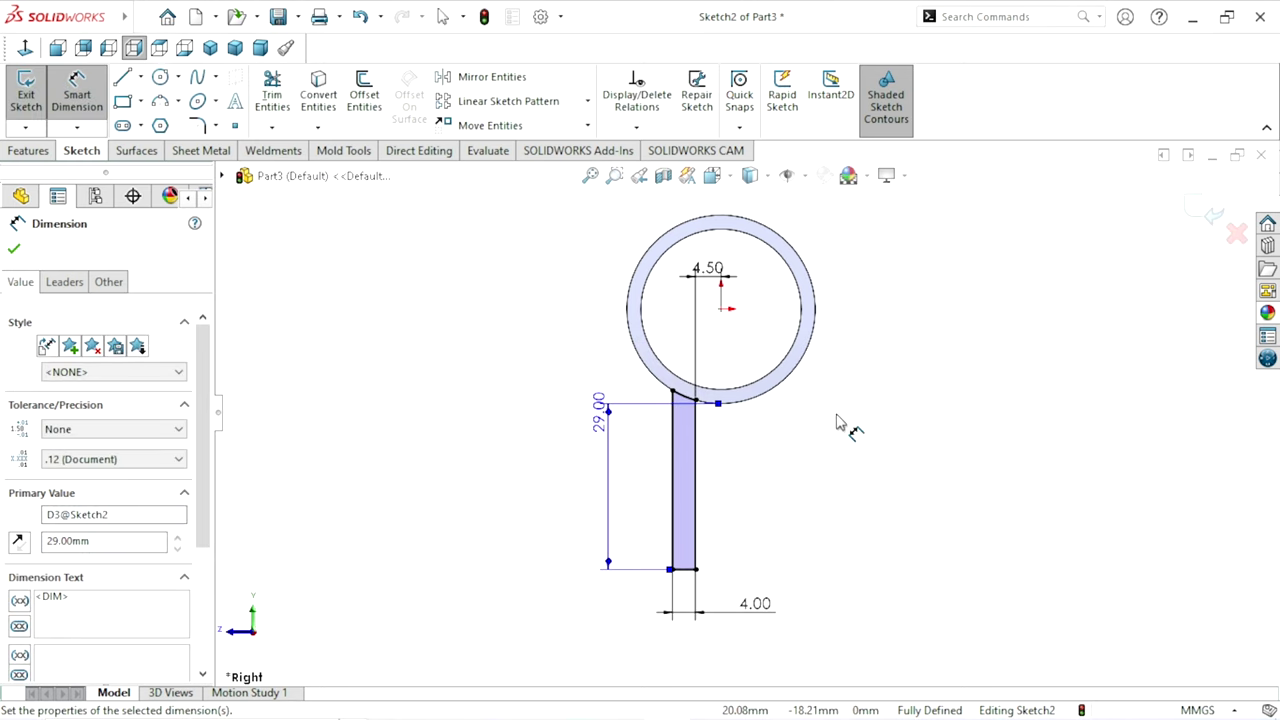
{"action": "scroll", "coordinate": [763, 477], "scroll_direction": "down", "scroll_amount": 1}
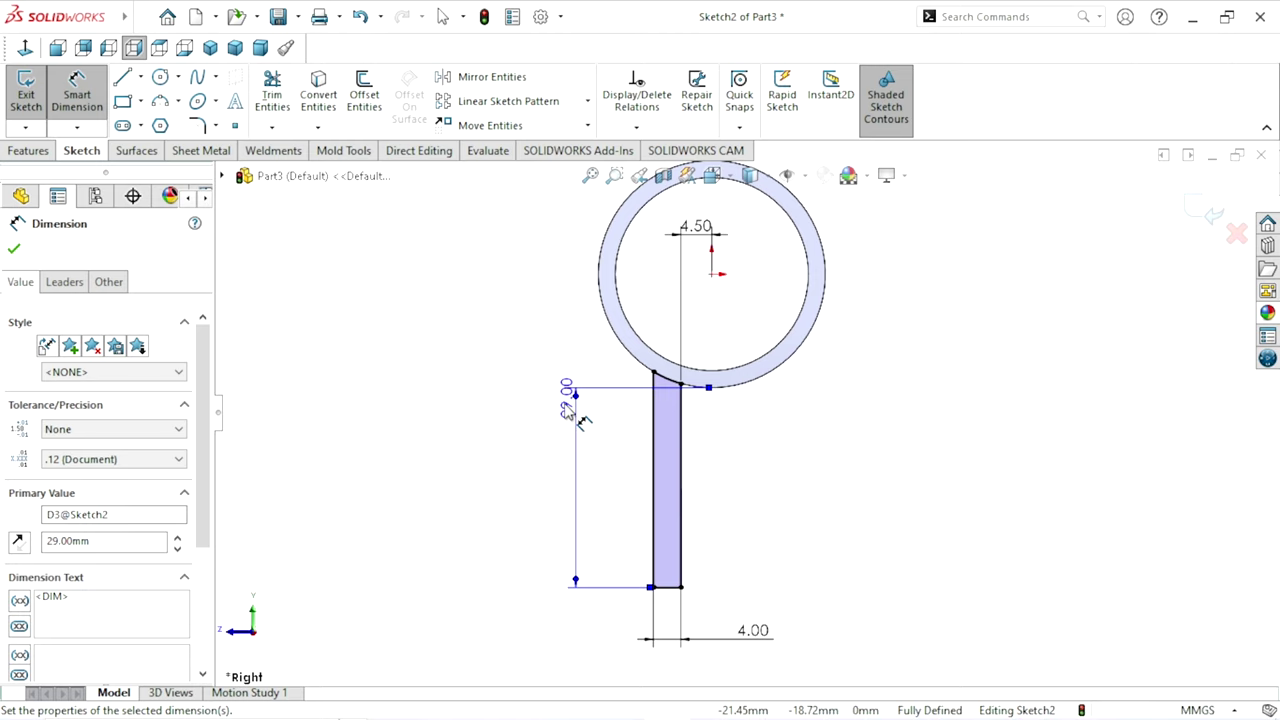
{"action": "scroll", "coordinate": [814, 513], "scroll_direction": "up", "scroll_amount": 1}
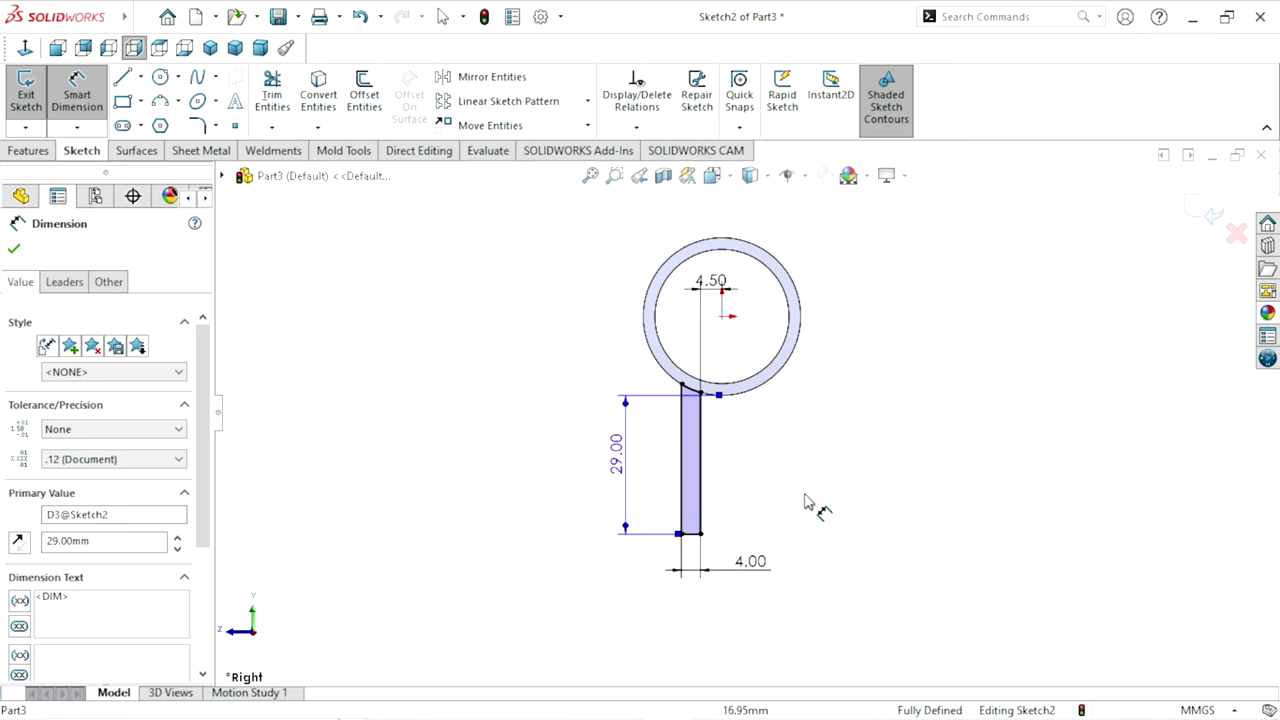
{"action": "scroll", "coordinate": [820, 470], "scroll_direction": "up", "scroll_amount": 1}
{"action": "scroll", "coordinate": [822, 442], "scroll_direction": "down", "scroll_amount": 1}
{"action": "left_click_drag", "start_coordinate": [684, 247], "coordinate": [679, 330]}
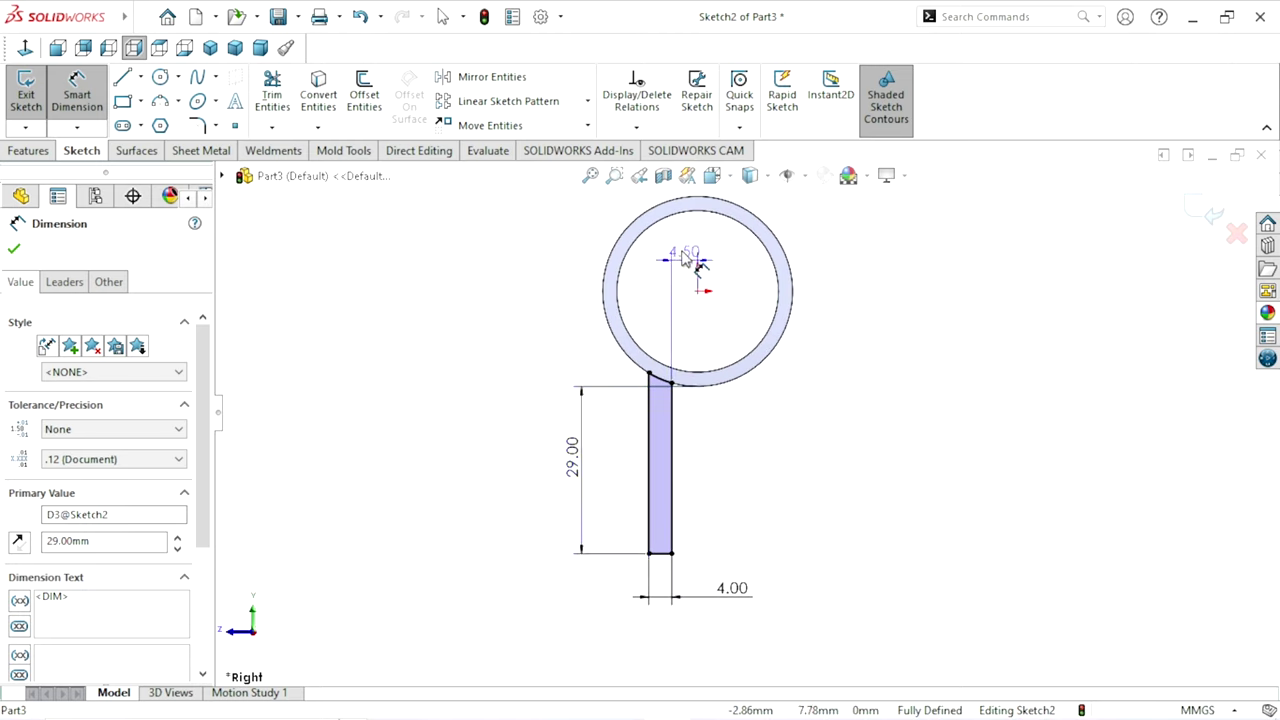
{"action": "left_click", "coordinate": [735, 333]}
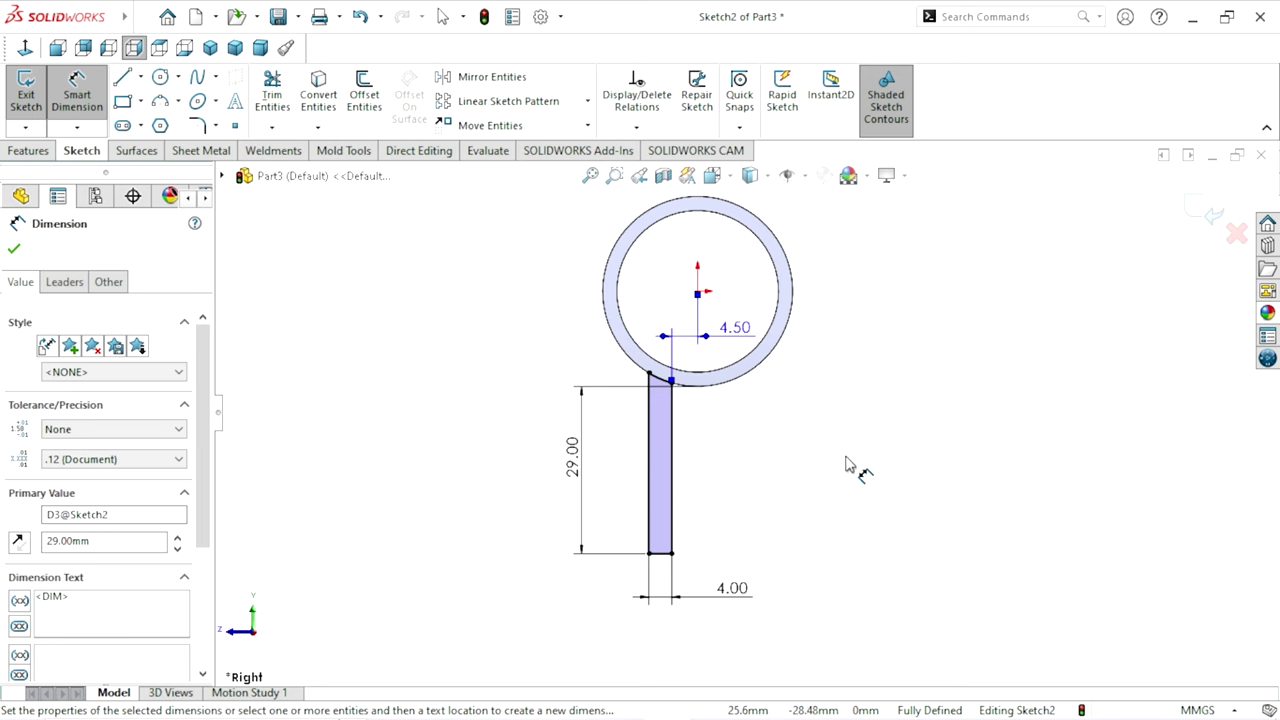
{"action": "left_click", "coordinate": [850, 466]}
{"action": "scroll", "coordinate": [780, 528], "scroll_direction": "up", "scroll_amount": 1}
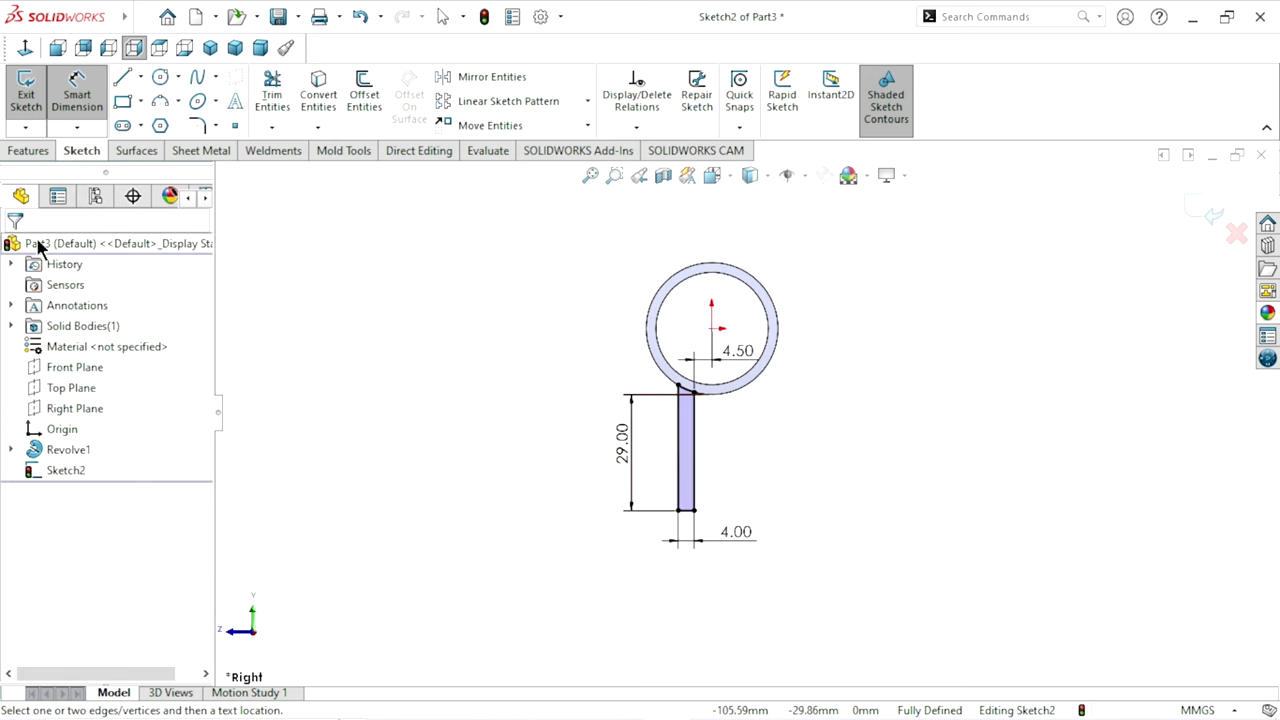
Extrude the strip with Direction 1 reversed, Up To Surface at the tube's end face
{"action": "left_click", "coordinate": [37, 151]}
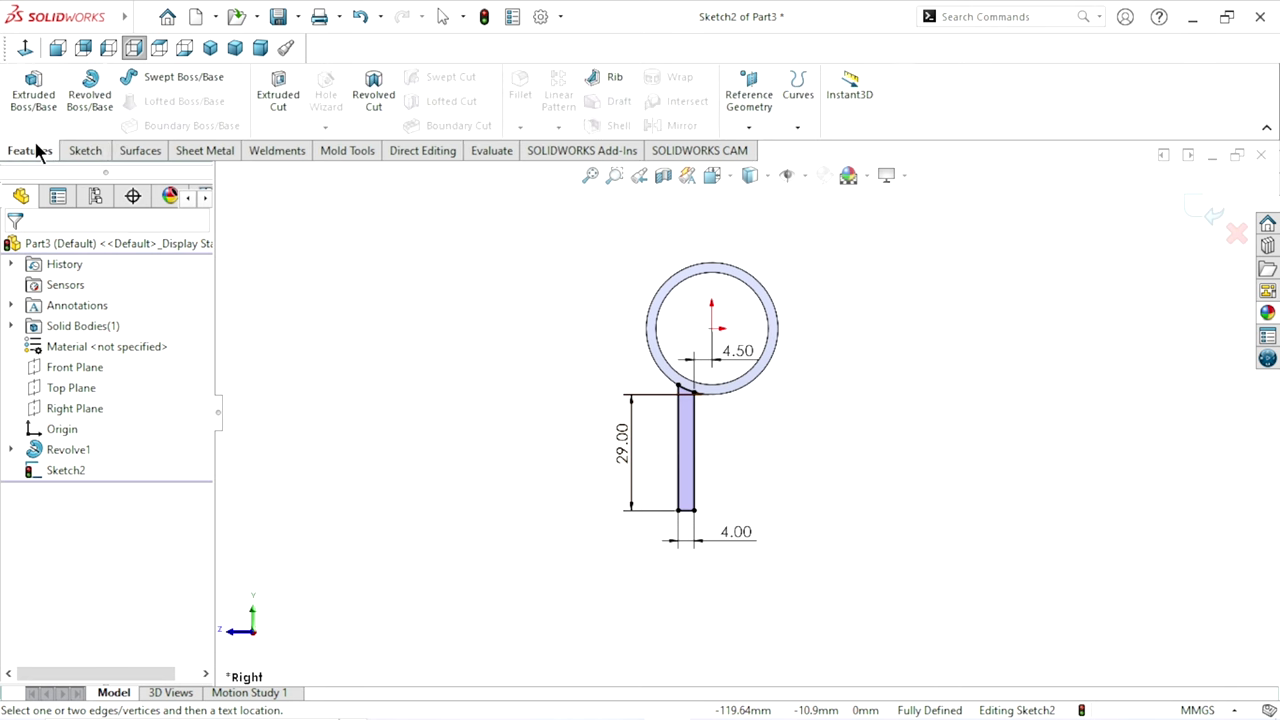
{"action": "left_click", "coordinate": [33, 100]}
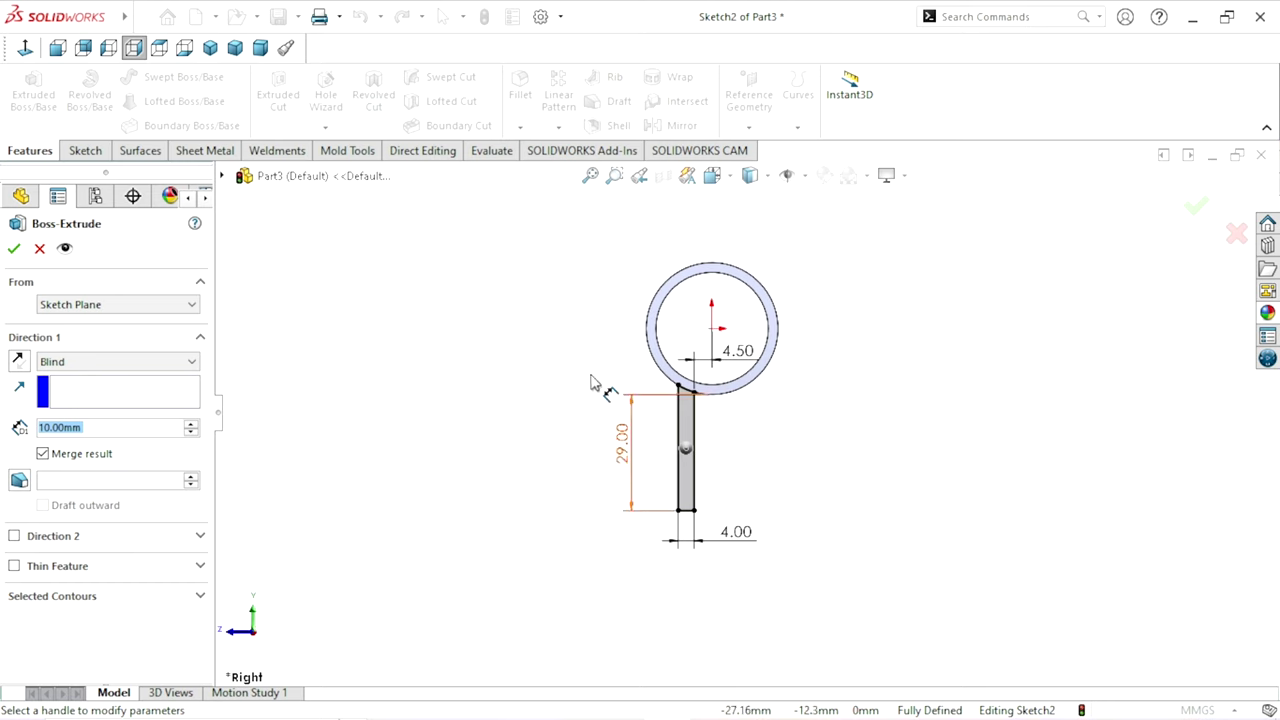
{"action": "middle_click_drag", "start_coordinate": [591, 380], "coordinate": [653, 408]}
{"action": "scroll", "coordinate": [750, 395], "scroll_direction": "down", "scroll_amount": 3}
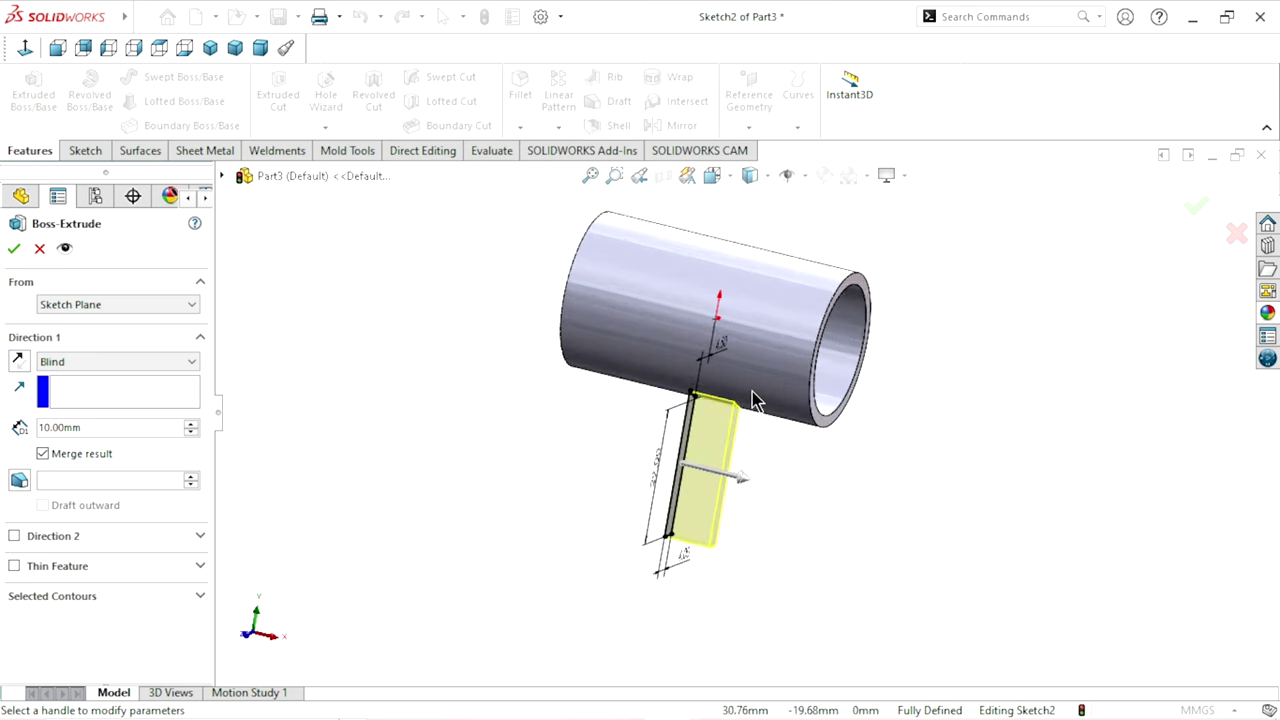
{"action": "left_click", "coordinate": [55, 366]}
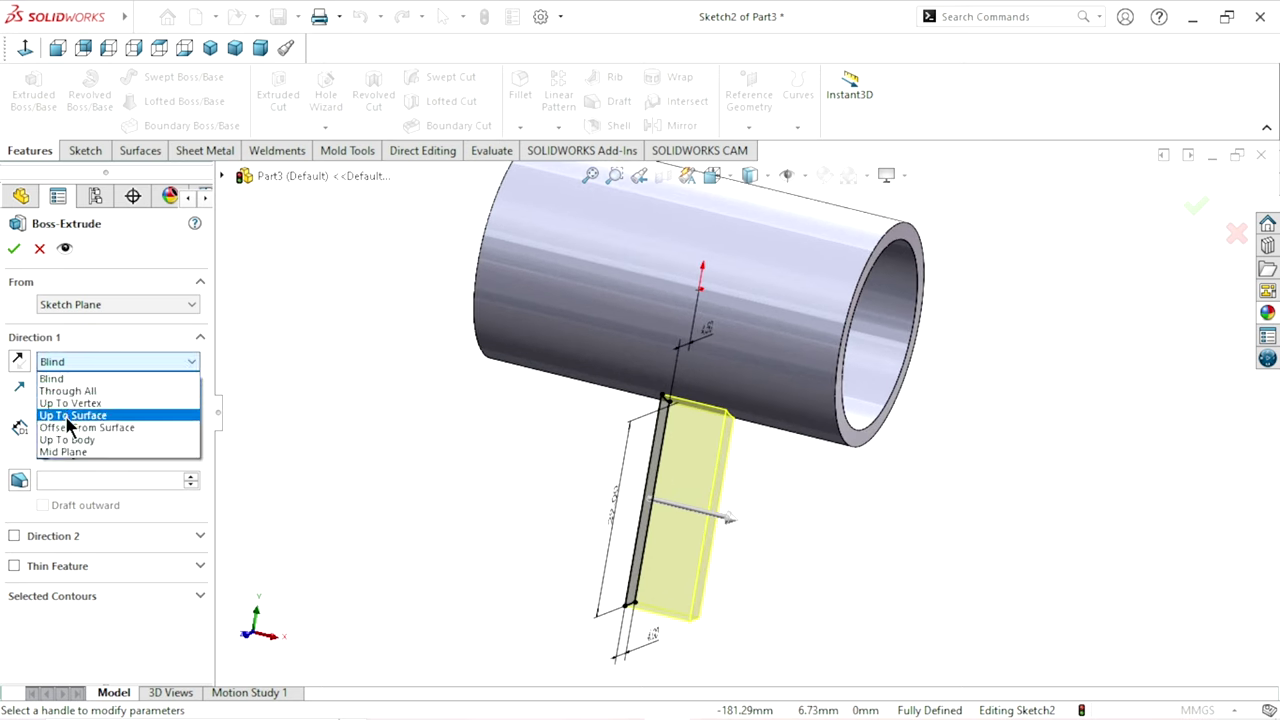
{"action": "left_click", "coordinate": [65, 415]}
{"action": "middle_click_drag", "start_coordinate": [423, 366], "coordinate": [250, 380]}
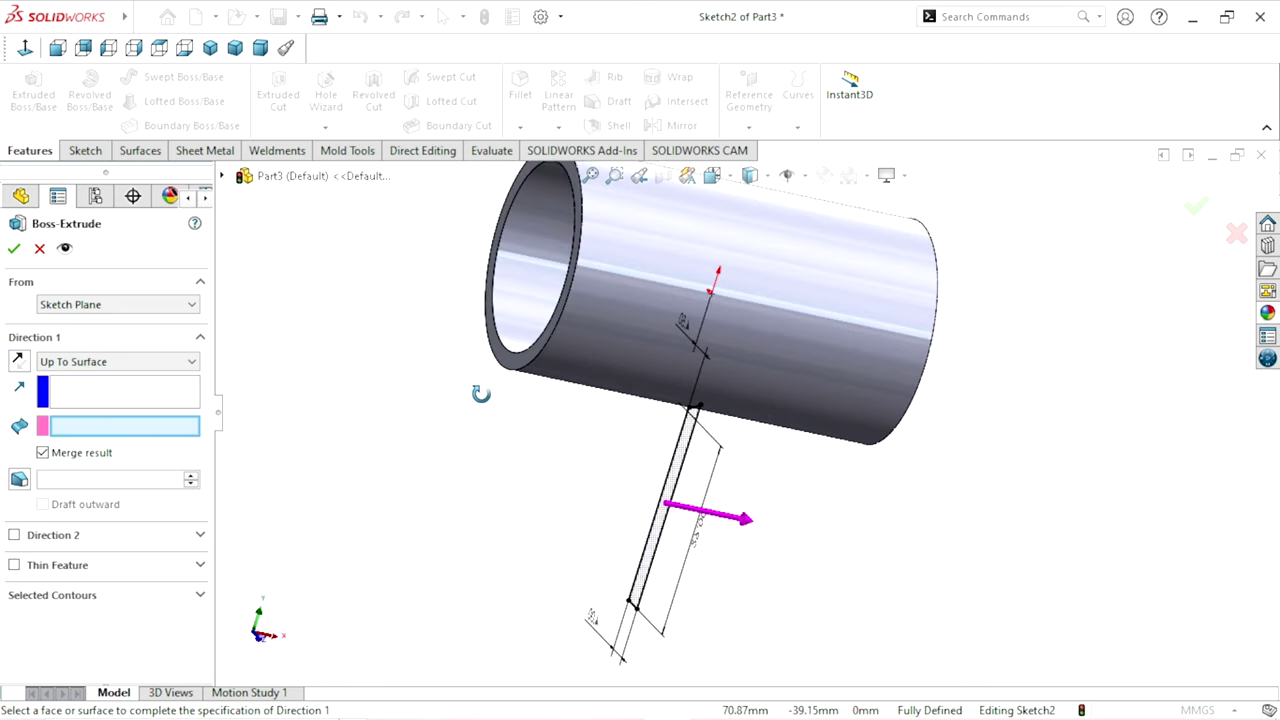
{"action": "left_click", "coordinate": [16, 362]}
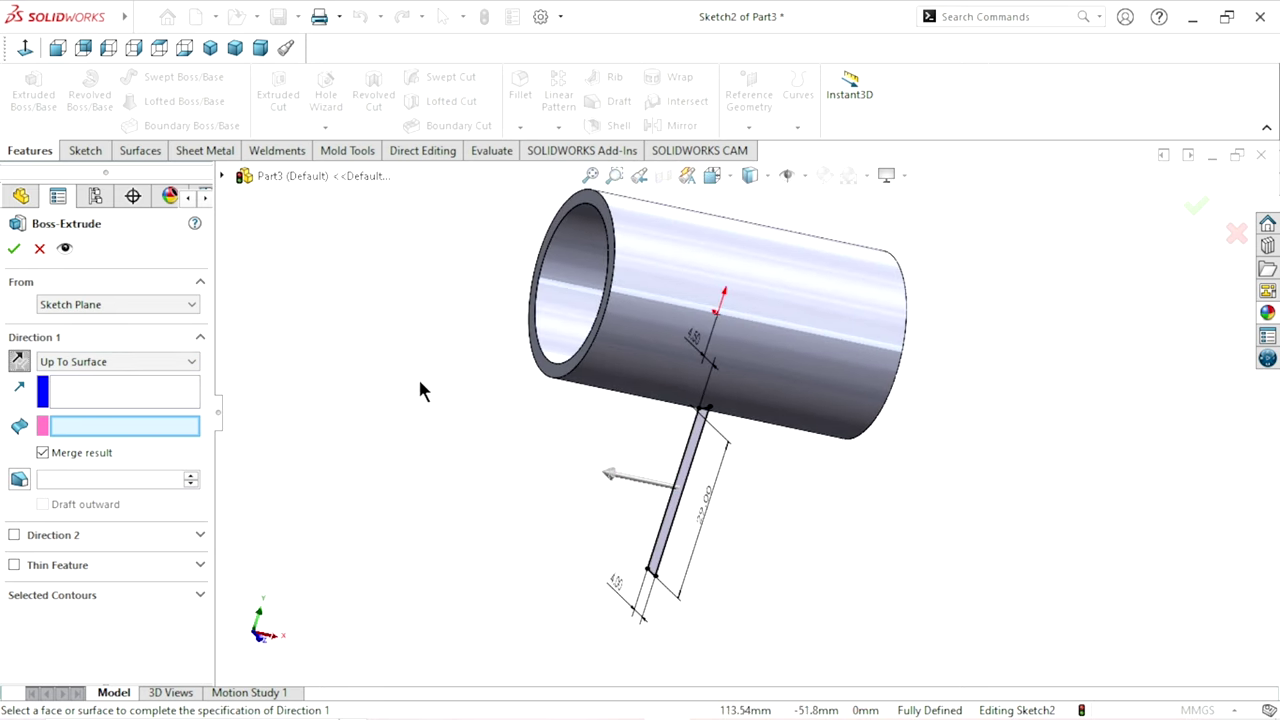
{"action": "left_click", "coordinate": [555, 372]}
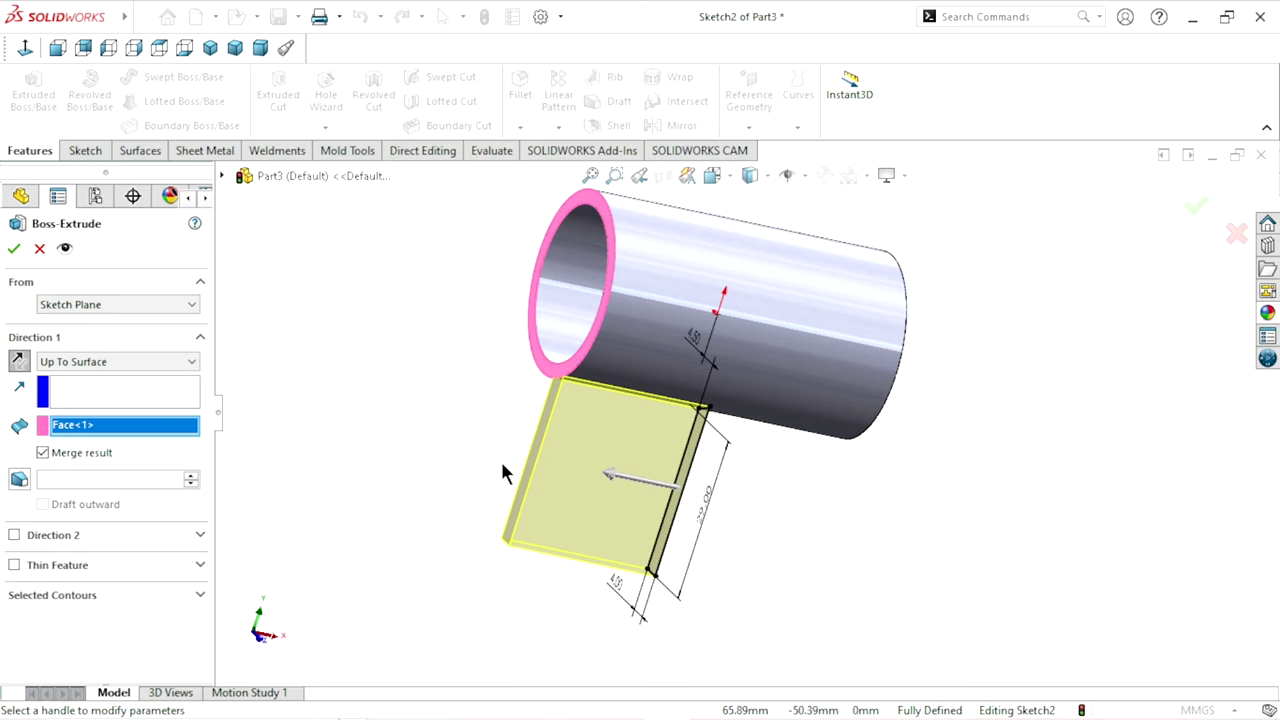
{"action": "scroll", "coordinate": [748, 430], "scroll_direction": "up", "scroll_amount": 3}
{"action": "middle_click_drag", "start_coordinate": [838, 466], "coordinate": [784, 467]}
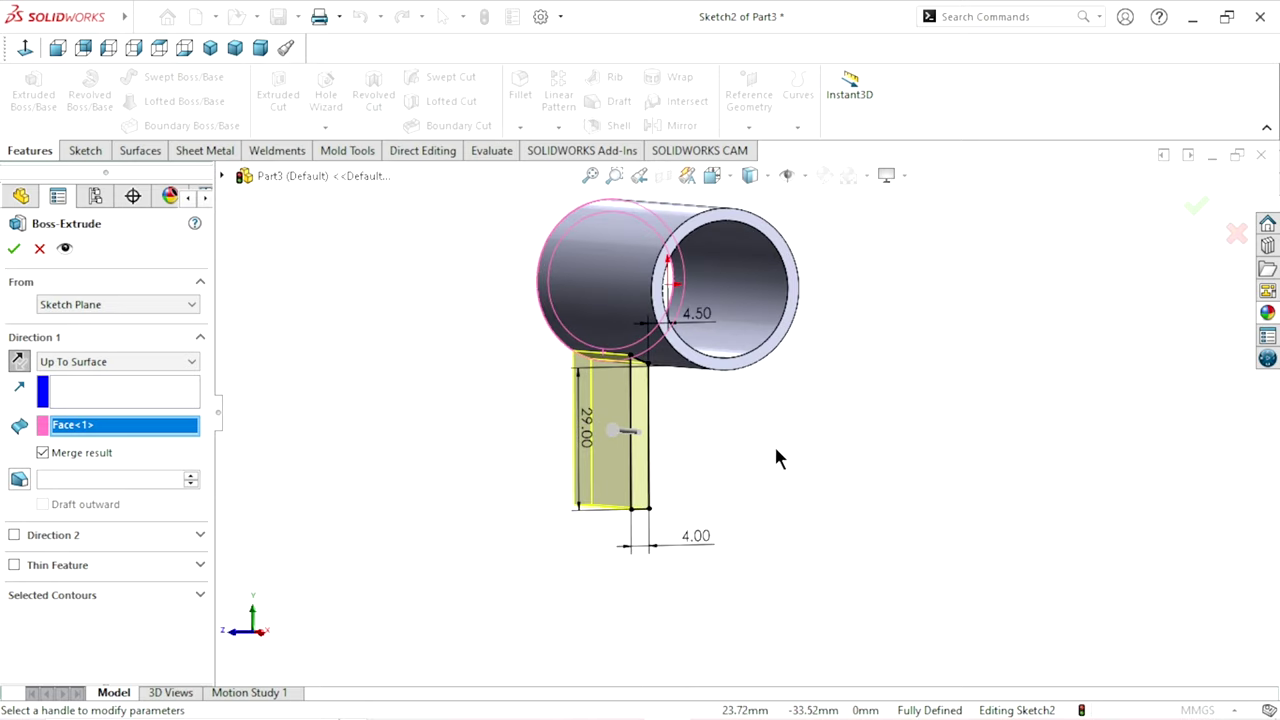
Add Direction 2 as Blind 35 mm and accept Boss-Extrude1
{"action": "left_click", "coordinate": [14, 536]}
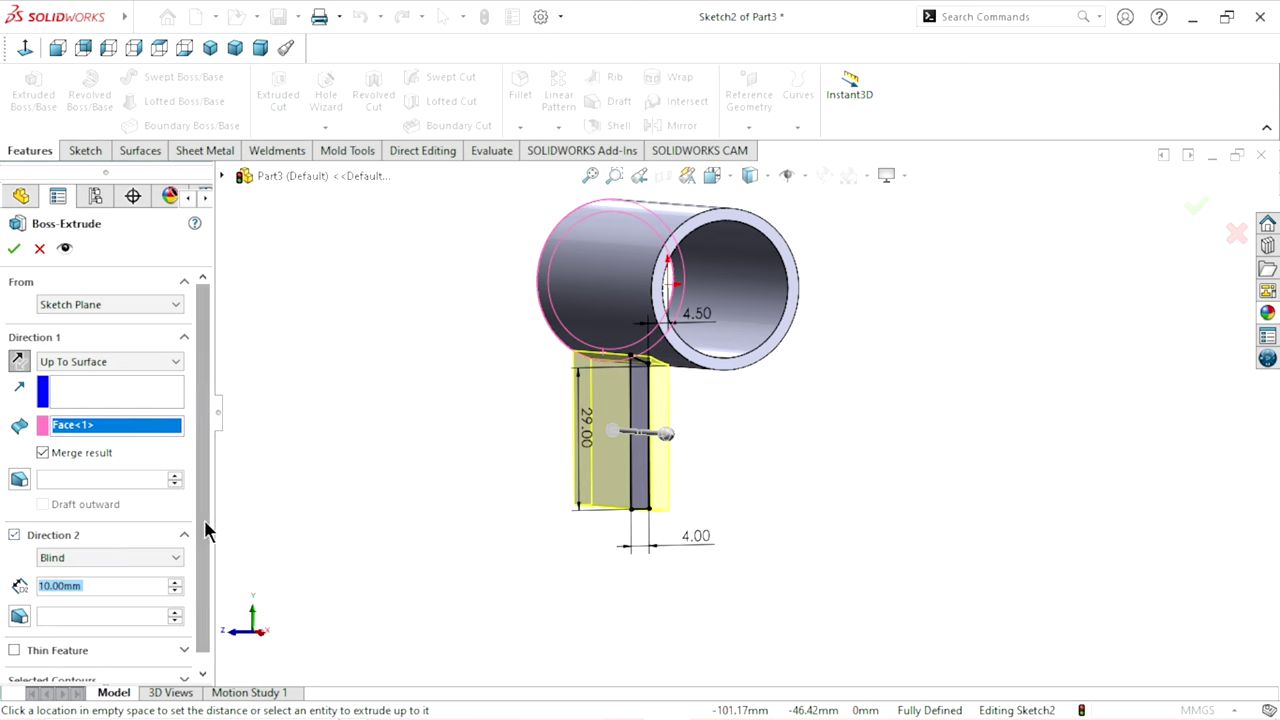
{"action": "scroll", "coordinate": [199, 543], "scroll_direction": "down", "scroll_amount": 1}
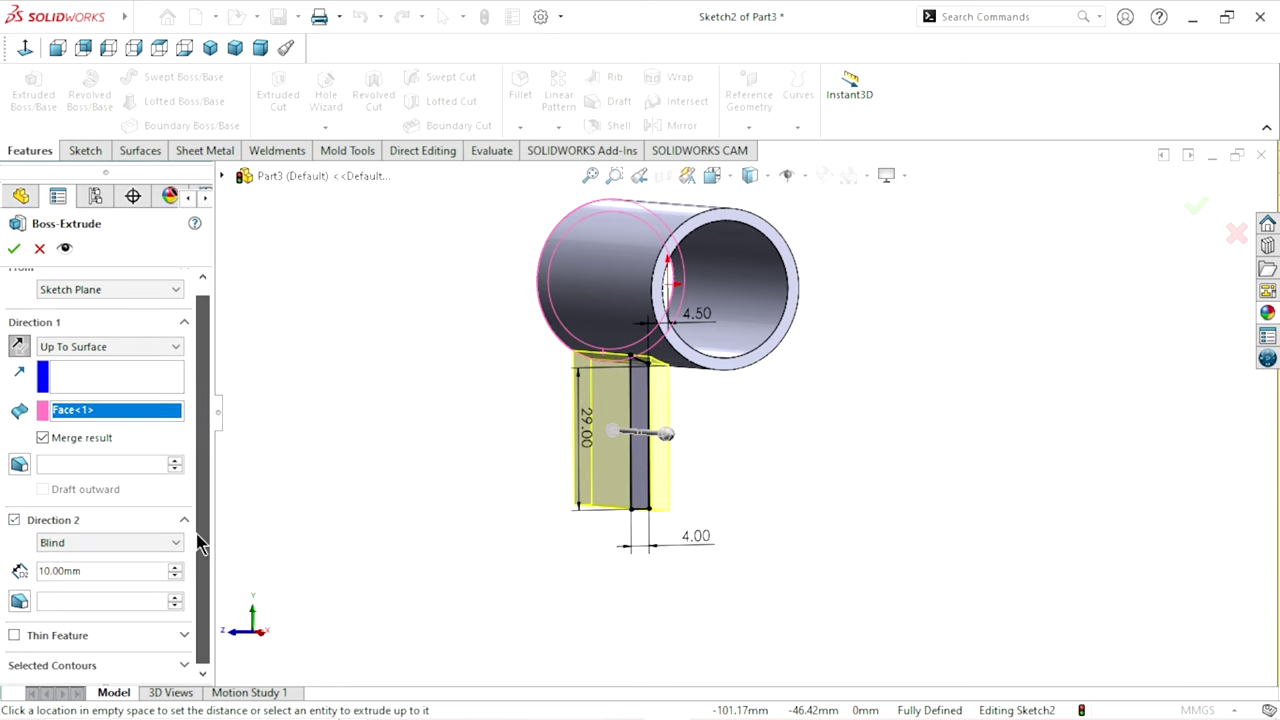
{"action": "left_click", "coordinate": [98, 543]}
{"action": "left_click", "coordinate": [90, 568]}
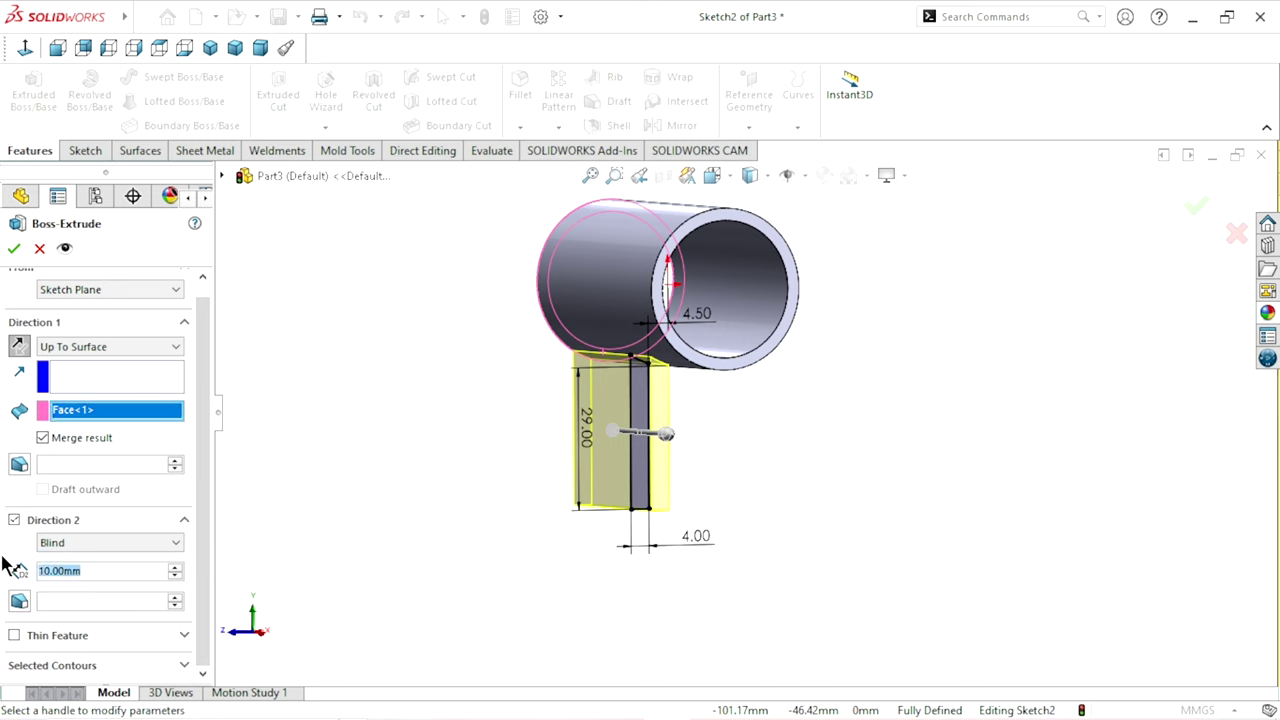
{"action": "type", "text": "35"}
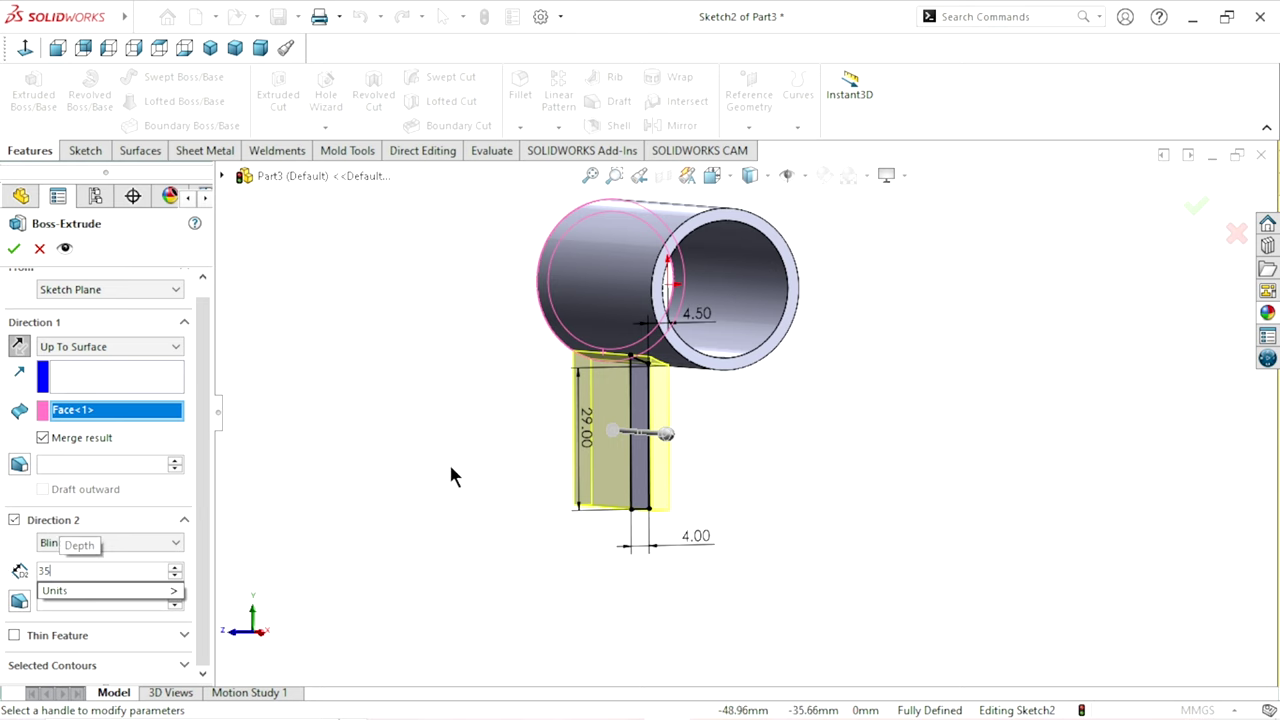
{"action": "key", "text": "Return"}
{"action": "mouse_move", "coordinate": [443, 429]}
{"action": "middle_mouse_down"}
{"action": "mouse_move", "coordinate": [501, 429]}
{"action": "mouse_move", "coordinate": [440, 431]}
{"action": "middle_mouse_up"}
{"action": "left_click", "coordinate": [12, 248]}
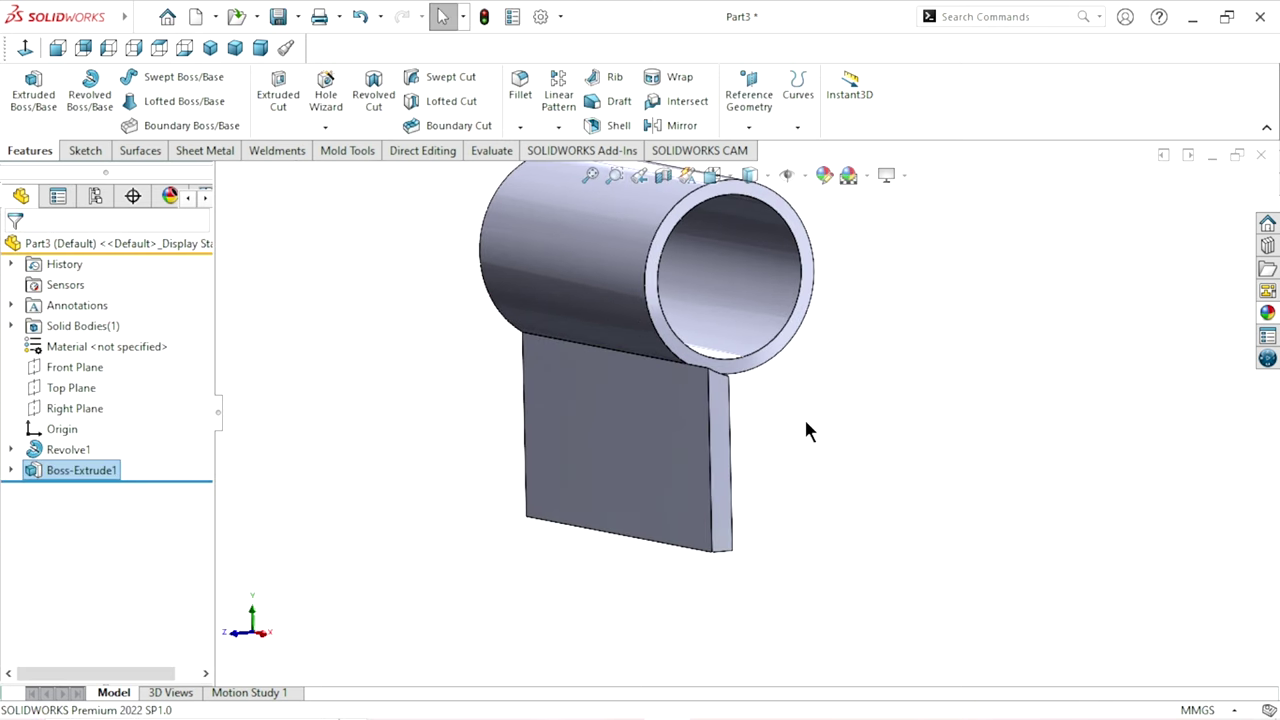
Orbit and zoom around the finished tube-and-plate part to inspect it
{"action": "mouse_move", "coordinate": [806, 430]}
{"action": "middle_mouse_down"}
{"action": "mouse_move", "coordinate": [743, 386]}
{"action": "mouse_move", "coordinate": [694, 409]}
{"action": "mouse_move", "coordinate": [777, 386]}
{"action": "mouse_move", "coordinate": [856, 452]}
{"action": "middle_mouse_up"}
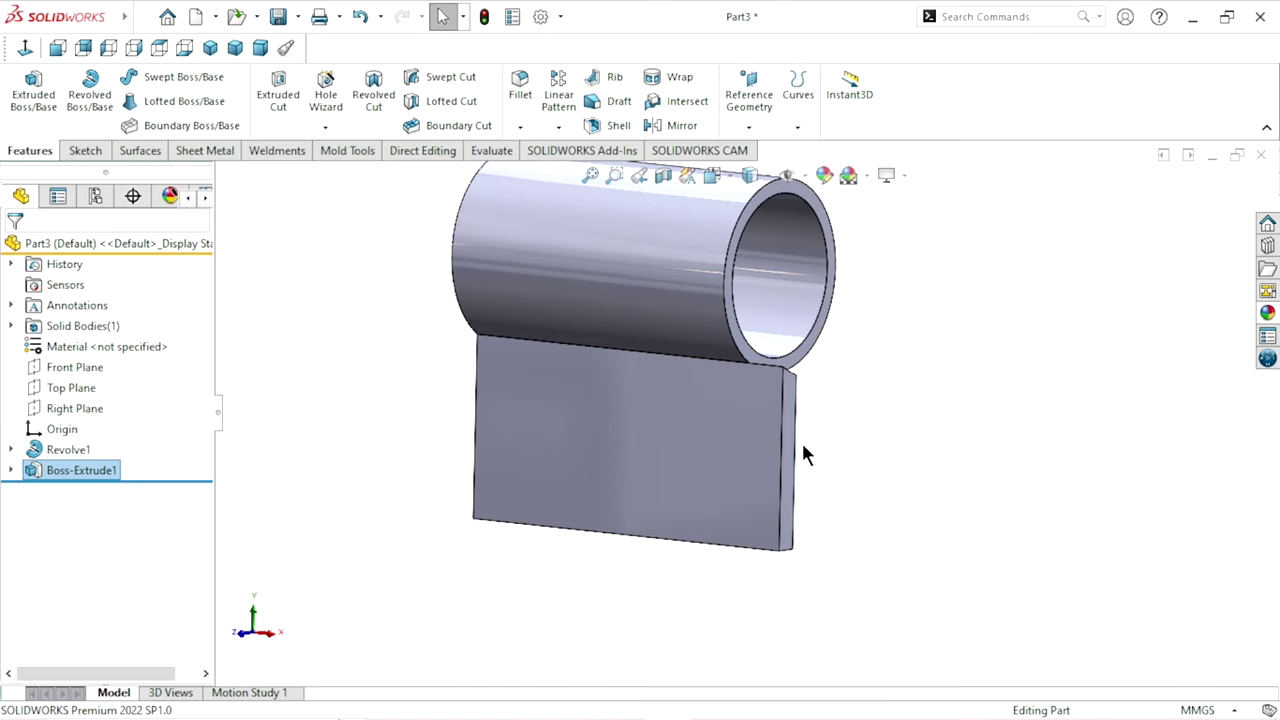
{"action": "scroll", "coordinate": [757, 440], "scroll_direction": "down", "scroll_amount": 2}
{"action": "scroll", "coordinate": [800, 435], "scroll_direction": "up", "scroll_amount": 2}
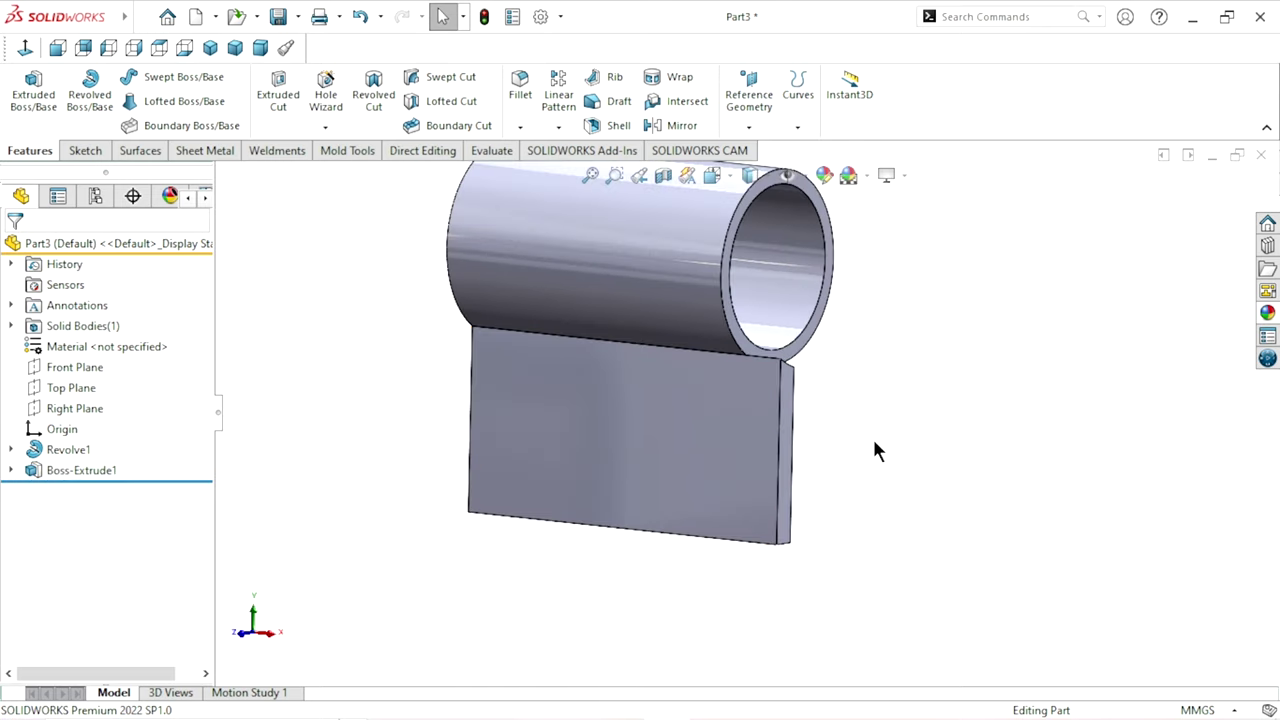
{"action": "mouse_move", "coordinate": [874, 449]}
{"action": "middle_mouse_down"}
{"action": "mouse_move", "coordinate": [906, 431]}
{"action": "mouse_move", "coordinate": [918, 451]}
{"action": "middle_mouse_up"}
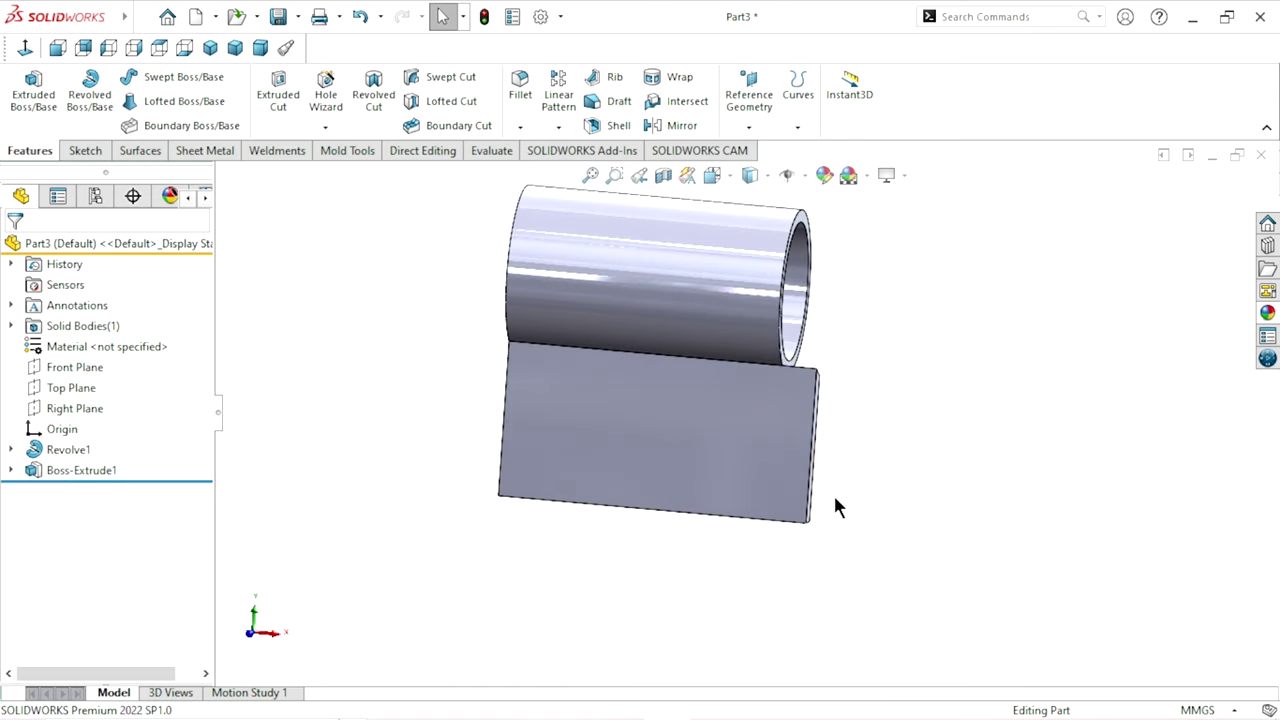
{"action": "scroll", "coordinate": [835, 499], "scroll_direction": "down", "scroll_amount": 1}
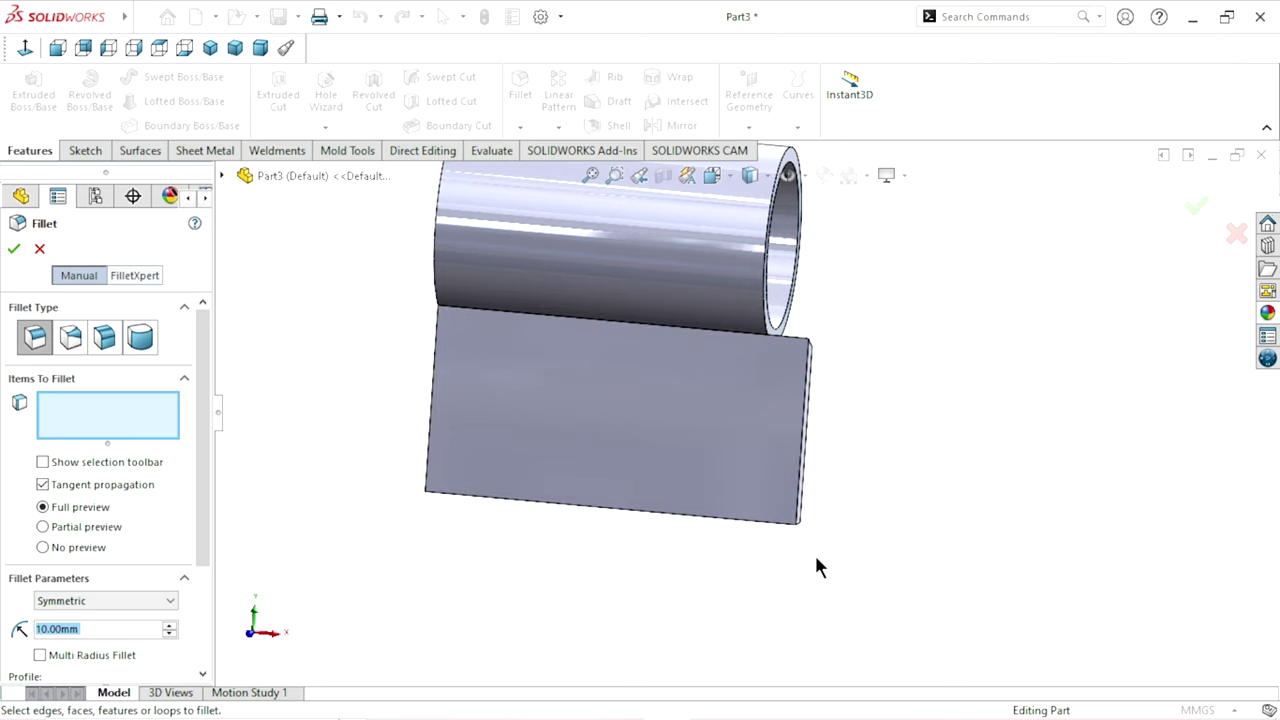
Select the plate's first bottom corner edge for the 10 mm fillet
{"action": "middle_click_drag", "start_coordinate": [814, 552], "coordinate": [775, 500]}
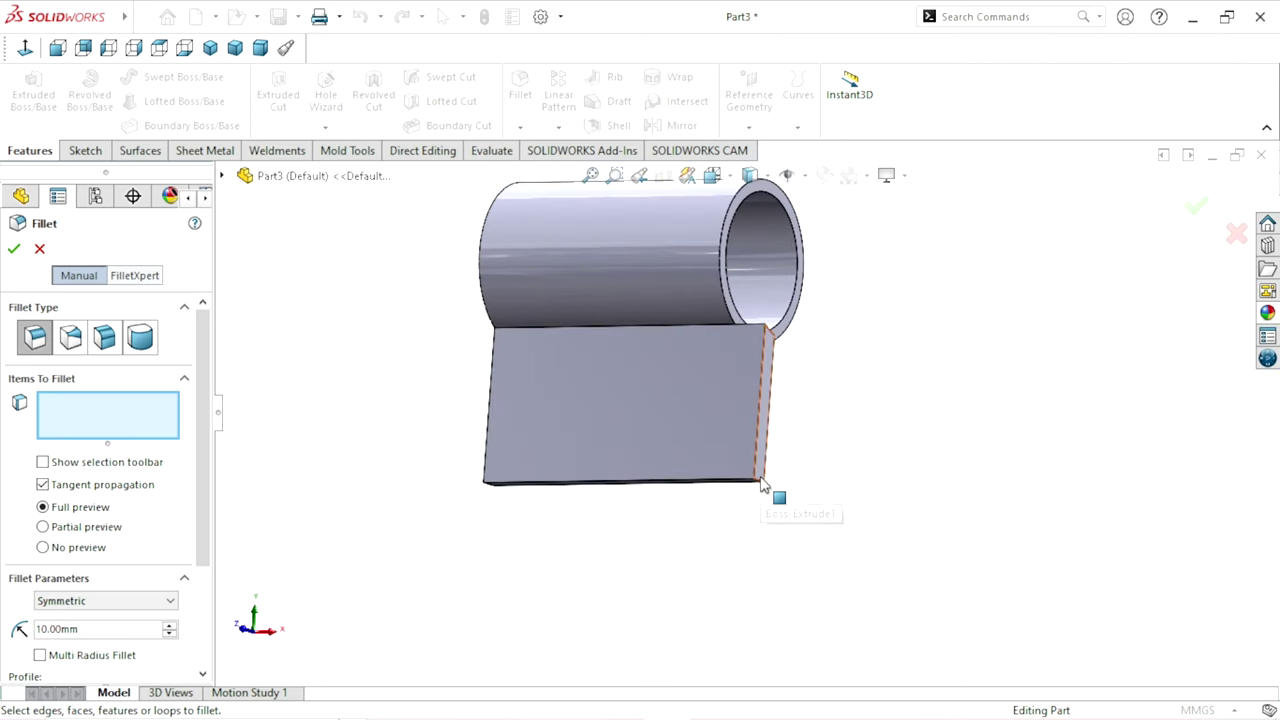
{"action": "left_click", "coordinate": [761, 481]}
{"action": "mouse_move", "coordinate": [546, 511]}
{"action": "middle_mouse_down"}
{"action": "mouse_move", "coordinate": [617, 509]}
{"action": "mouse_move", "coordinate": [609, 520]}
{"action": "middle_mouse_up"}
{"action": "scroll", "coordinate": [590, 505], "scroll_direction": "down", "scroll_amount": 4}
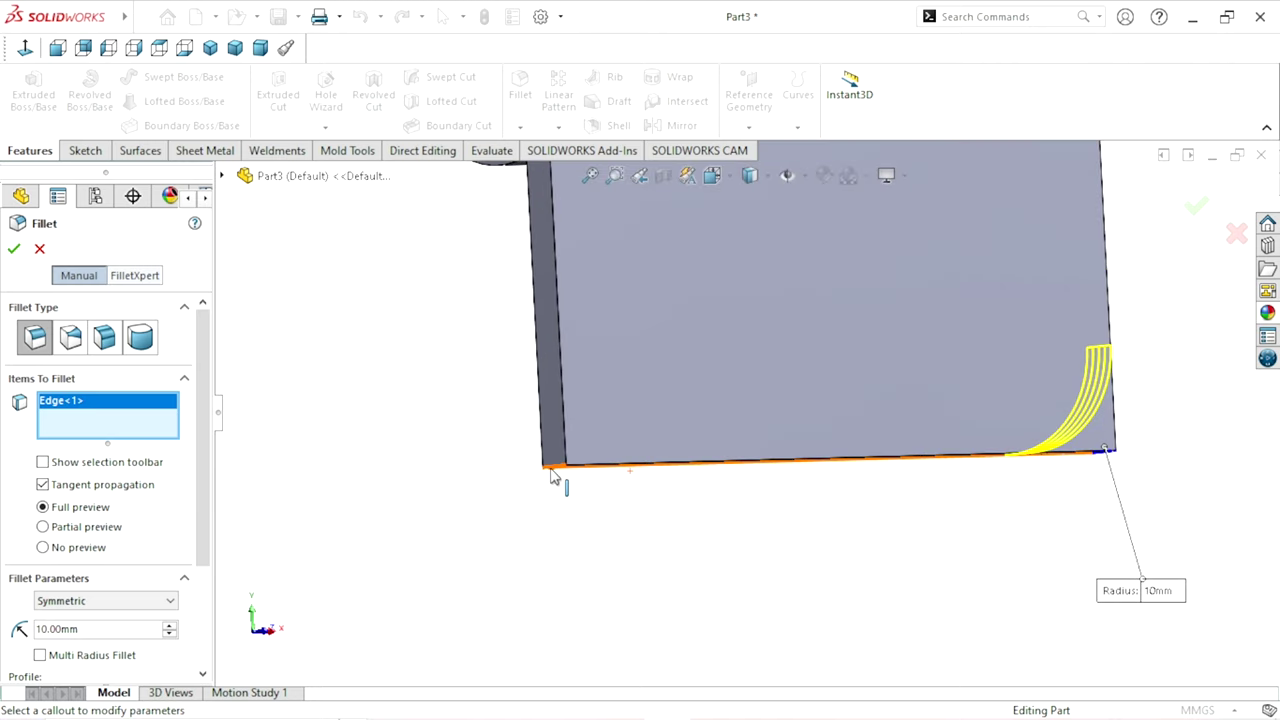
{"action": "scroll", "coordinate": [563, 484], "scroll_direction": "down", "scroll_amount": 2}
{"action": "scroll", "coordinate": [585, 465], "scroll_direction": "down", "scroll_amount": 2}
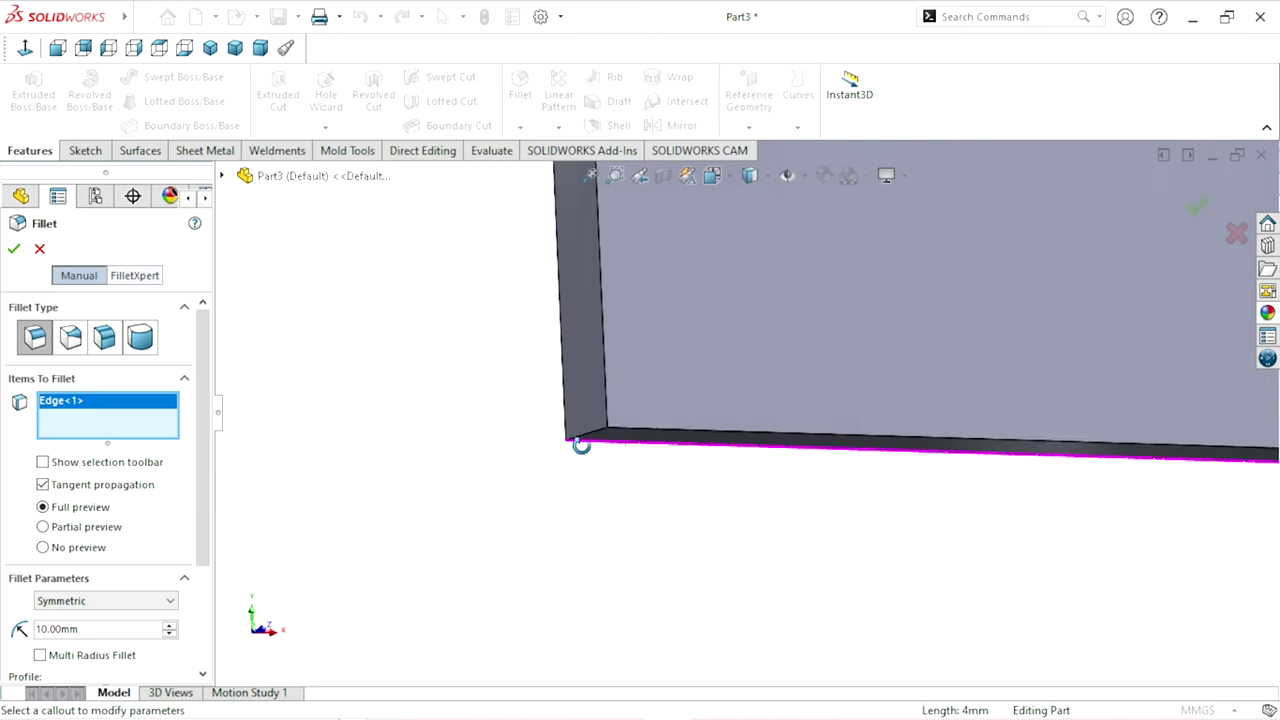
Add the second bottom corner edge and accept the 10 mm fillet as Fillet1
{"action": "middle_click_drag", "start_coordinate": [581, 445], "coordinate": [603, 435]}
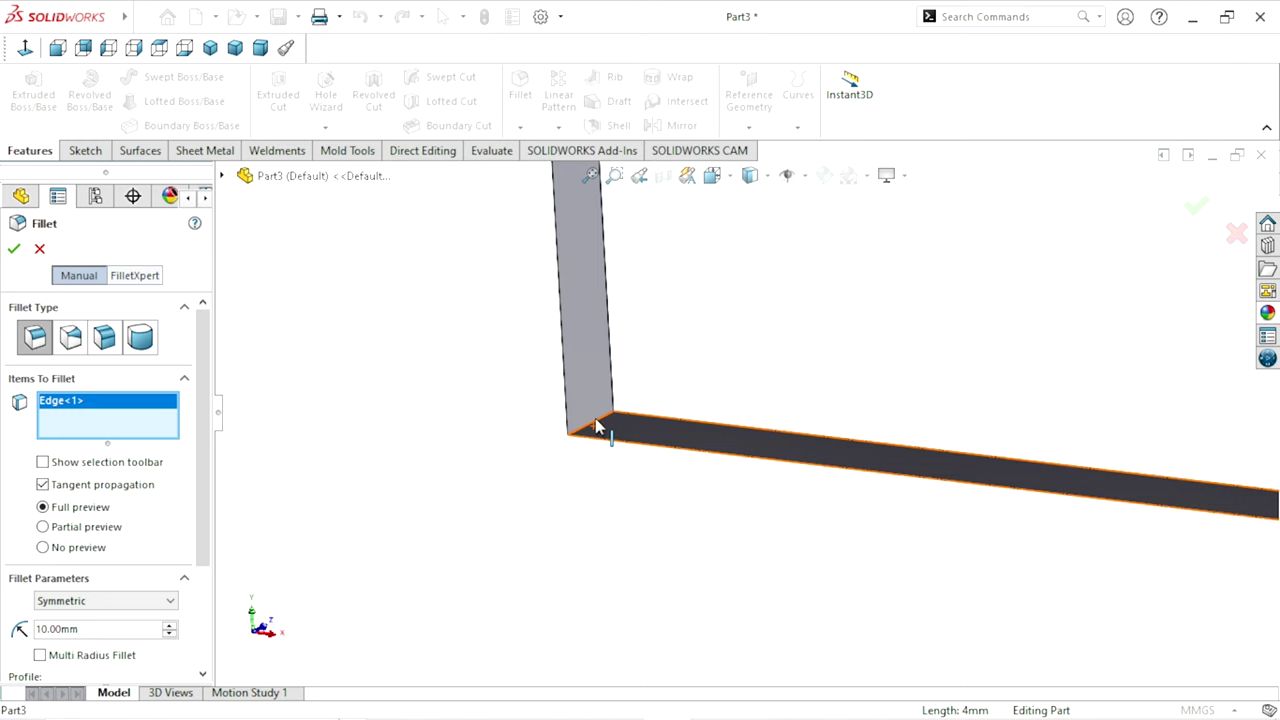
{"action": "left_click", "coordinate": [595, 425]}
{"action": "scroll", "coordinate": [480, 450], "scroll_direction": "up", "scroll_amount": 2}
{"action": "scroll", "coordinate": [546, 443], "scroll_direction": "up", "scroll_amount": 4}
{"action": "scroll", "coordinate": [975, 408], "scroll_direction": "up", "scroll_amount": 2}
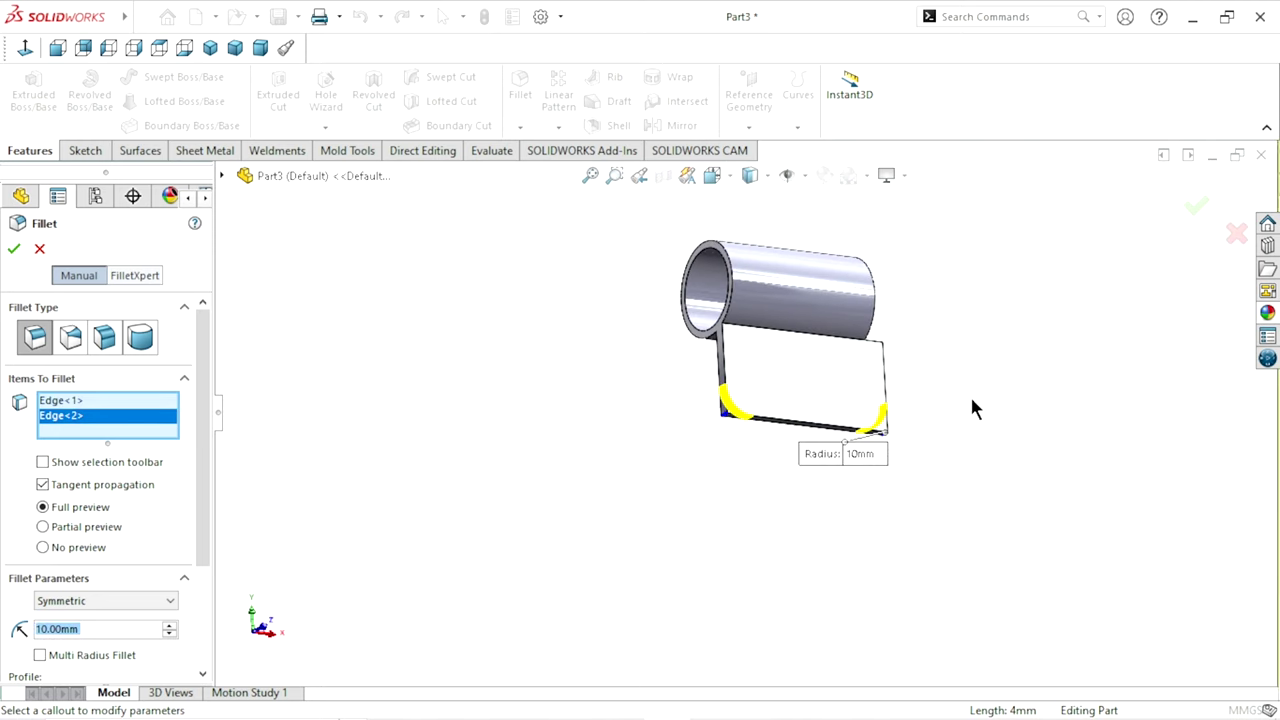
{"action": "middle_click_drag", "start_coordinate": [975, 408], "coordinate": [884, 430]}
{"action": "scroll", "coordinate": [713, 430], "scroll_direction": "down", "scroll_amount": 2}
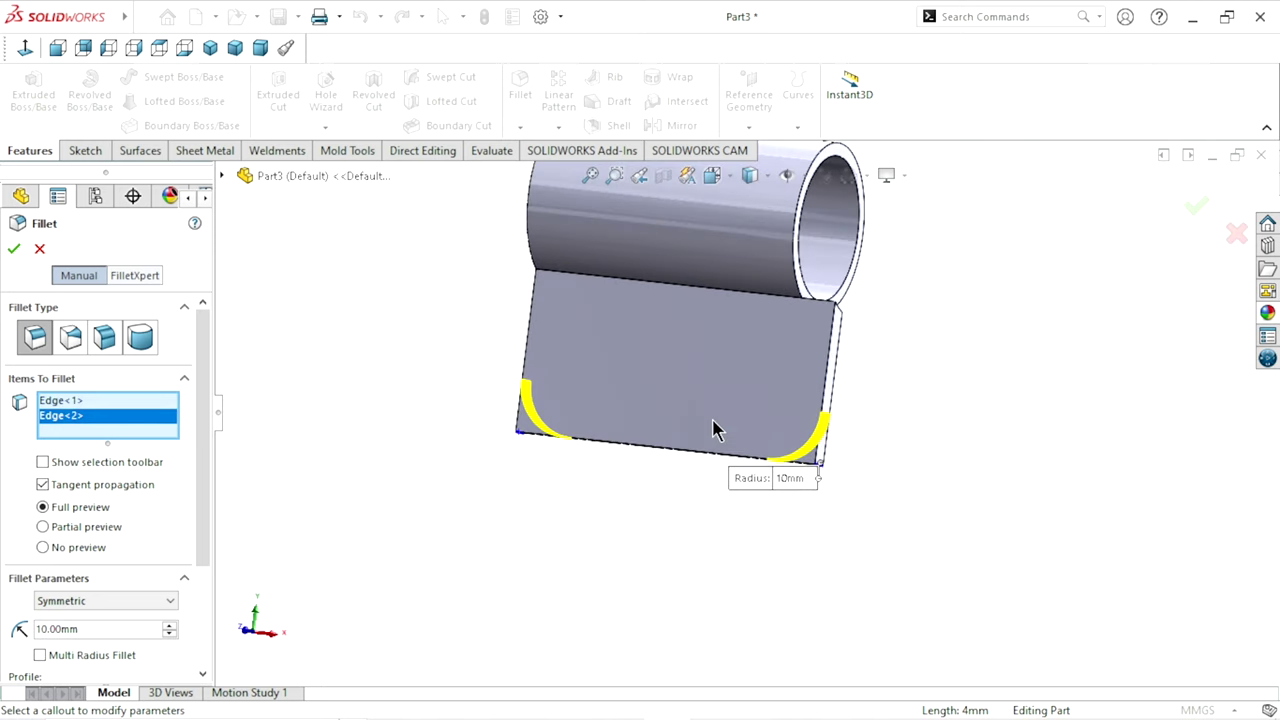
{"action": "left_click", "coordinate": [14, 250]}
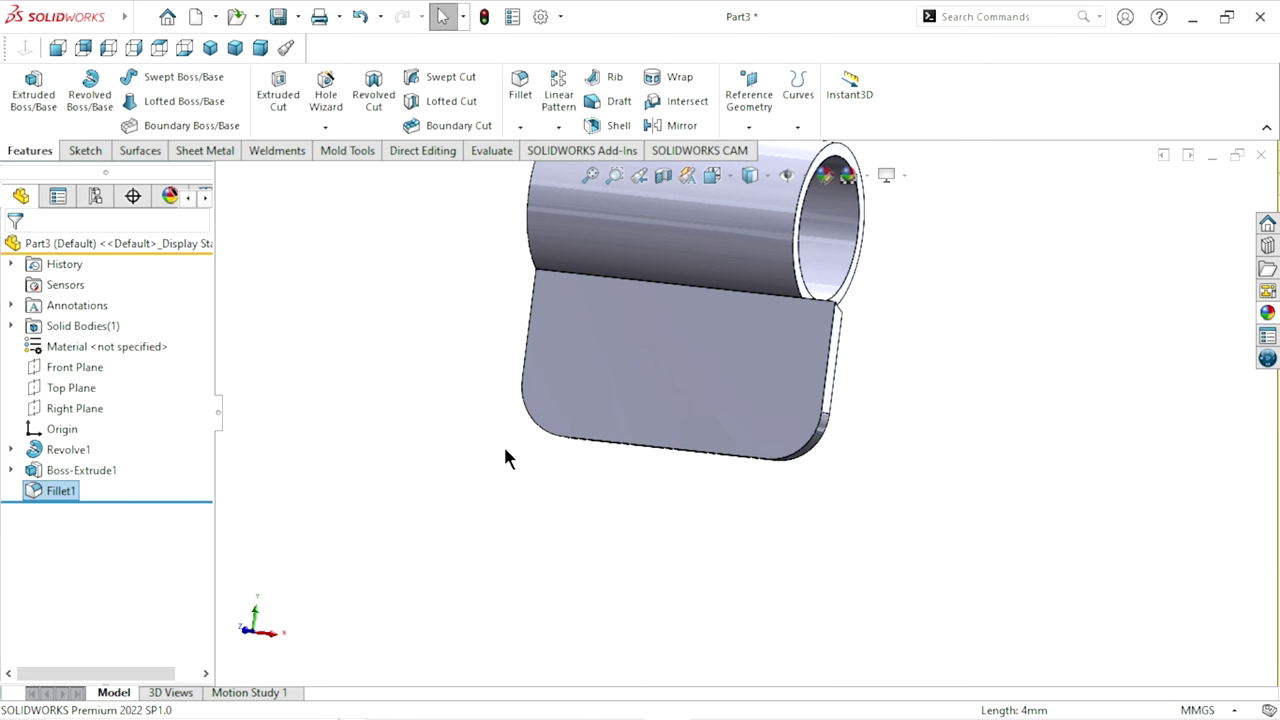
{"action": "scroll", "coordinate": [772, 409], "scroll_direction": "up", "scroll_amount": 1}
{"action": "scroll", "coordinate": [766, 432], "scroll_direction": "down", "scroll_amount": 2}
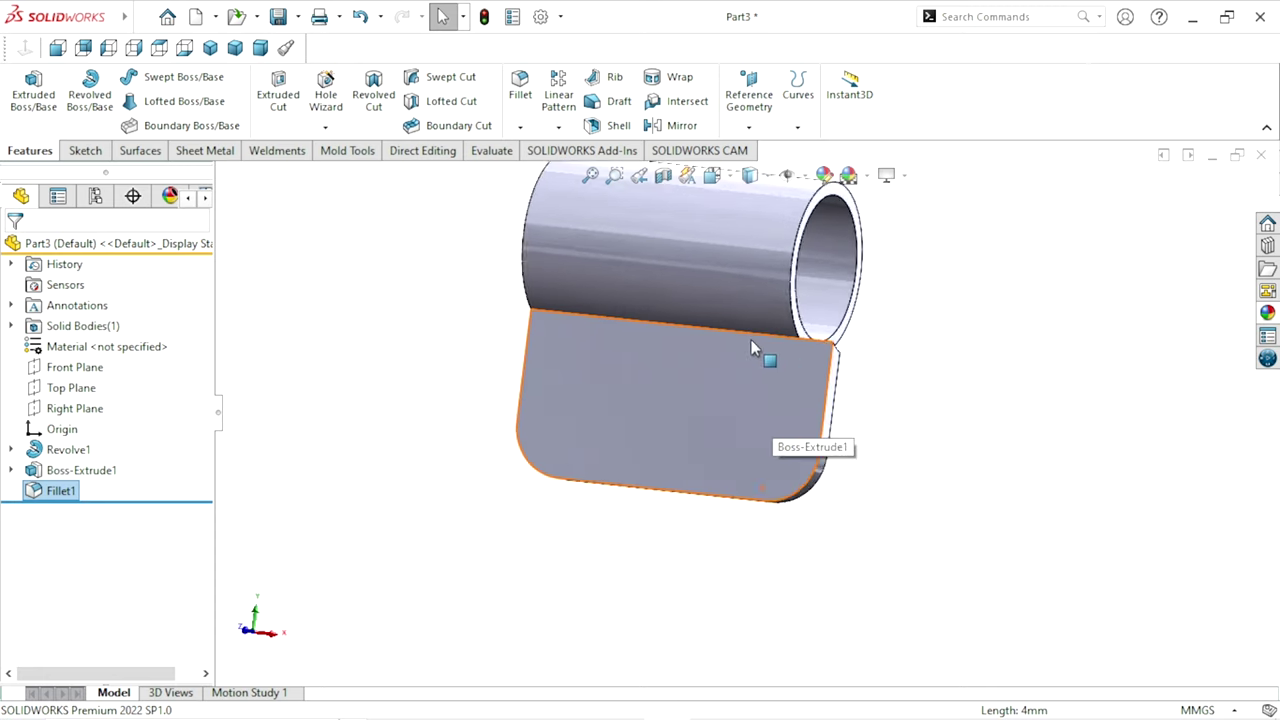
{"action": "mouse_move", "coordinate": [931, 376]}
{"action": "middle_mouse_down"}
{"action": "mouse_move", "coordinate": [957, 397]}
{"action": "mouse_move", "coordinate": [551, 420]}
{"action": "middle_mouse_up"}
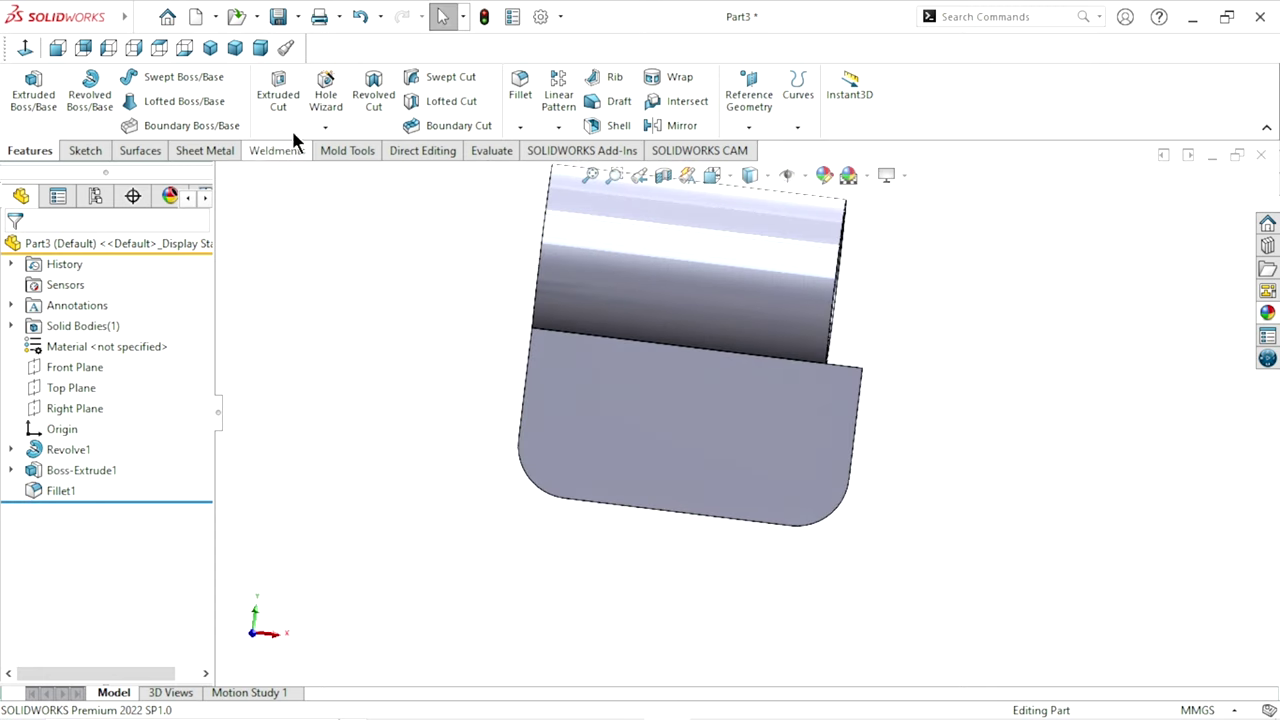
Fillet both edges where the plate meets the tube with a 10 mm radius
{"action": "key", "text": "Return"}
{"action": "left_click", "coordinate": [724, 351]}
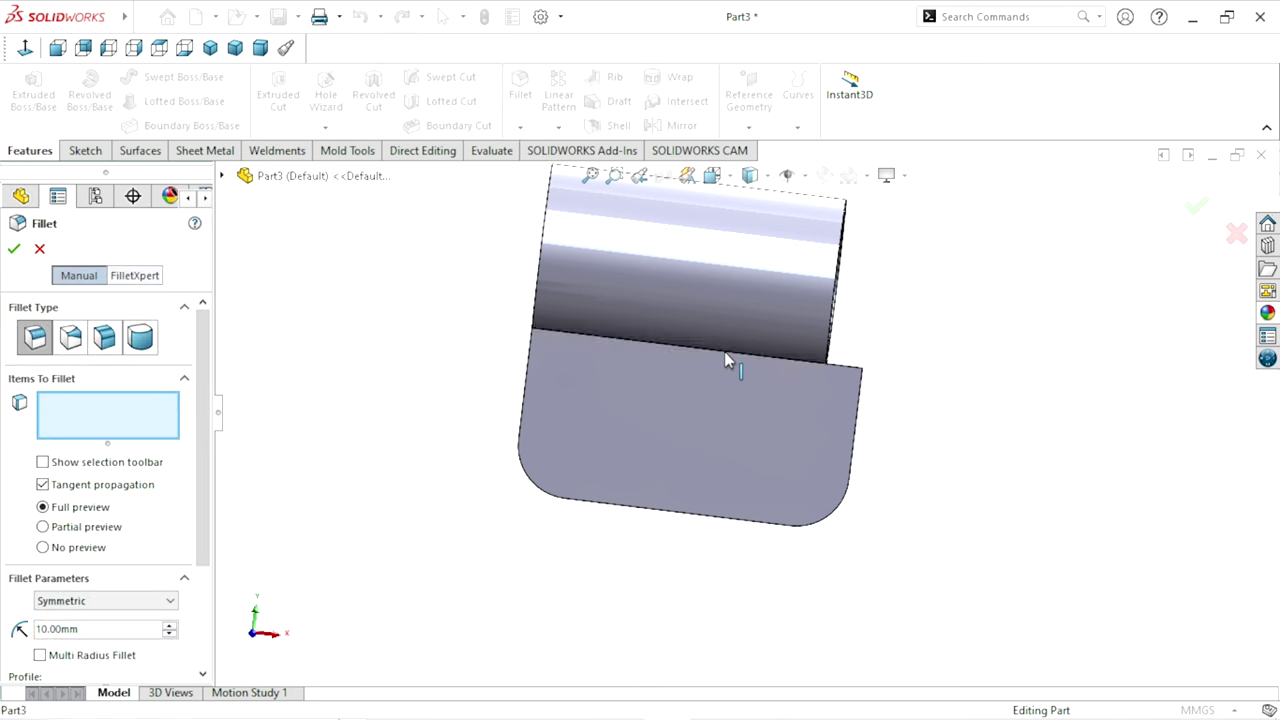
{"action": "mouse_move", "coordinate": [1012, 458]}
{"action": "middle_mouse_down"}
{"action": "mouse_move", "coordinate": [1006, 429]}
{"action": "mouse_move", "coordinate": [831, 397]}
{"action": "mouse_move", "coordinate": [823, 448]}
{"action": "middle_mouse_up"}
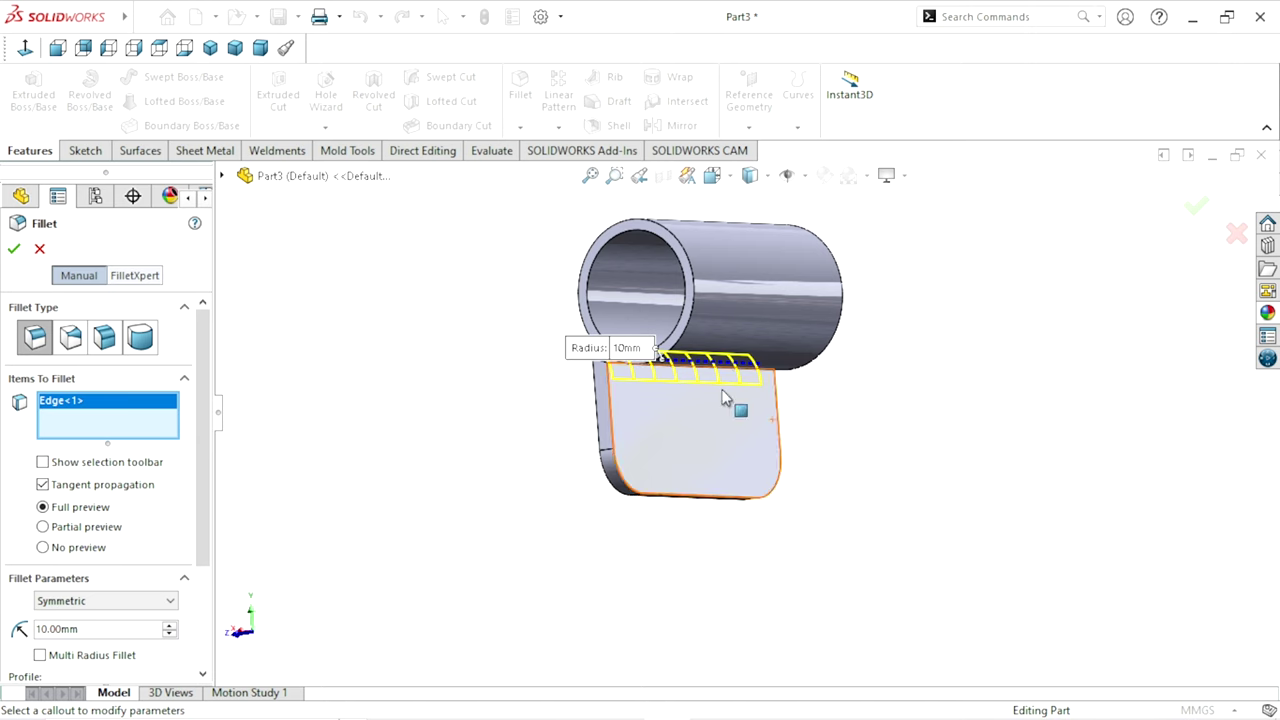
{"action": "scroll", "coordinate": [737, 408], "scroll_direction": "down", "scroll_amount": 3}
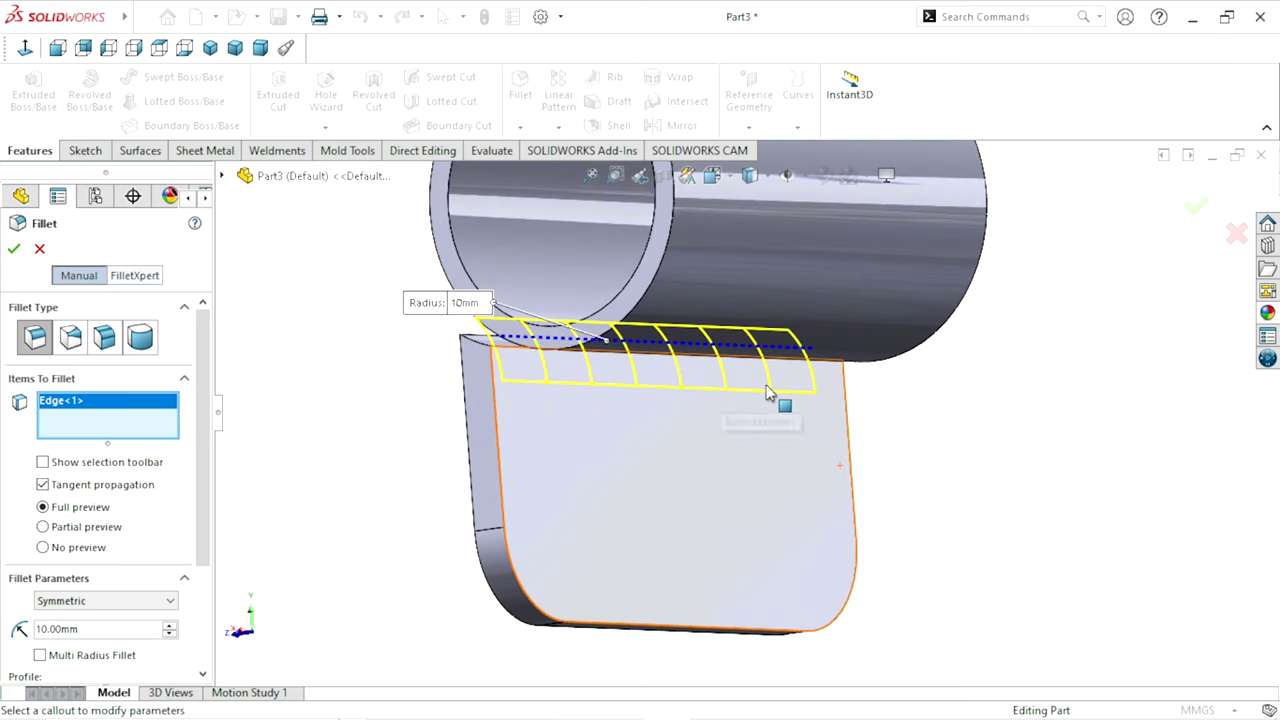
{"action": "left_click", "coordinate": [826, 362]}
{"action": "middle_click_drag", "start_coordinate": [922, 440], "coordinate": [1010, 474]}
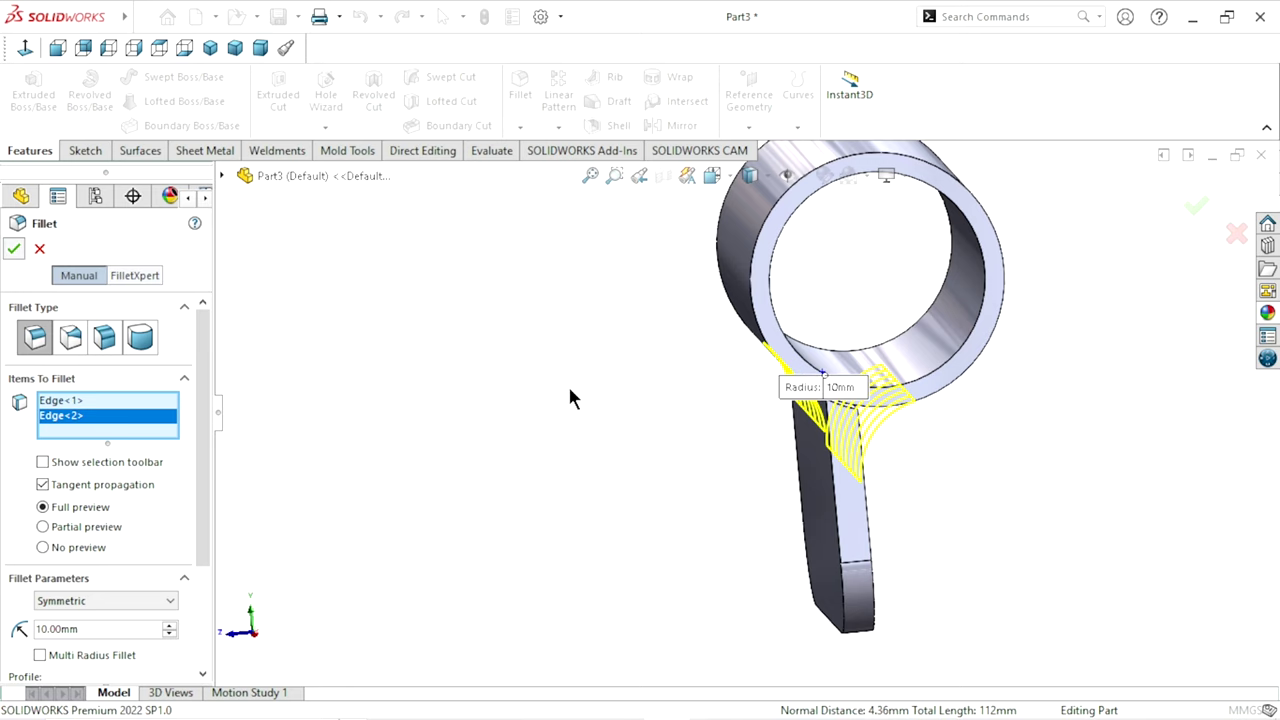
{"action": "scroll", "coordinate": [837, 480], "scroll_direction": "up", "scroll_amount": 3}
{"action": "scroll", "coordinate": [901, 456], "scroll_direction": "down", "scroll_amount": 1}
{"action": "mouse_move", "coordinate": [903, 463]}
{"action": "middle_mouse_down"}
{"action": "mouse_move", "coordinate": [940, 537]}
{"action": "mouse_move", "coordinate": [891, 514]}
{"action": "middle_mouse_up"}
Select the plate's flat face and launch the Hole Wizard on it
{"action": "scroll", "coordinate": [906, 471], "scroll_direction": "down", "scroll_amount": 2}
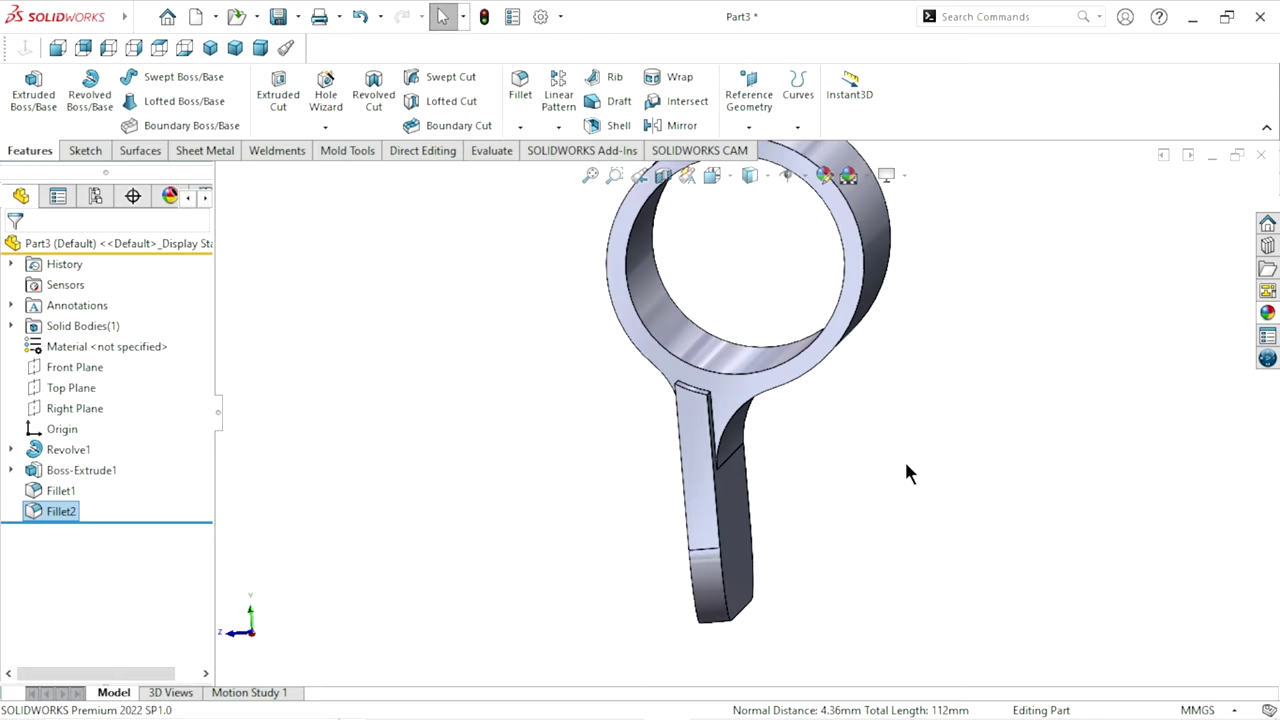
{"action": "mouse_move", "coordinate": [906, 471]}
{"action": "middle_mouse_down"}
{"action": "mouse_move", "coordinate": [946, 463]}
{"action": "mouse_move", "coordinate": [896, 495]}
{"action": "mouse_move", "coordinate": [929, 477]}
{"action": "mouse_move", "coordinate": [879, 402]}
{"action": "mouse_move", "coordinate": [907, 456]}
{"action": "mouse_move", "coordinate": [811, 369]}
{"action": "mouse_move", "coordinate": [746, 397]}
{"action": "mouse_move", "coordinate": [874, 450]}
{"action": "mouse_move", "coordinate": [911, 486]}
{"action": "mouse_move", "coordinate": [869, 517]}
{"action": "mouse_move", "coordinate": [791, 406]}
{"action": "mouse_move", "coordinate": [906, 481]}
{"action": "mouse_move", "coordinate": [940, 448]}
{"action": "mouse_move", "coordinate": [989, 486]}
{"action": "middle_mouse_up"}
{"action": "scroll", "coordinate": [917, 490], "scroll_direction": "up", "scroll_amount": 3}
{"action": "scroll", "coordinate": [917, 490], "scroll_direction": "down", "scroll_amount": 3}
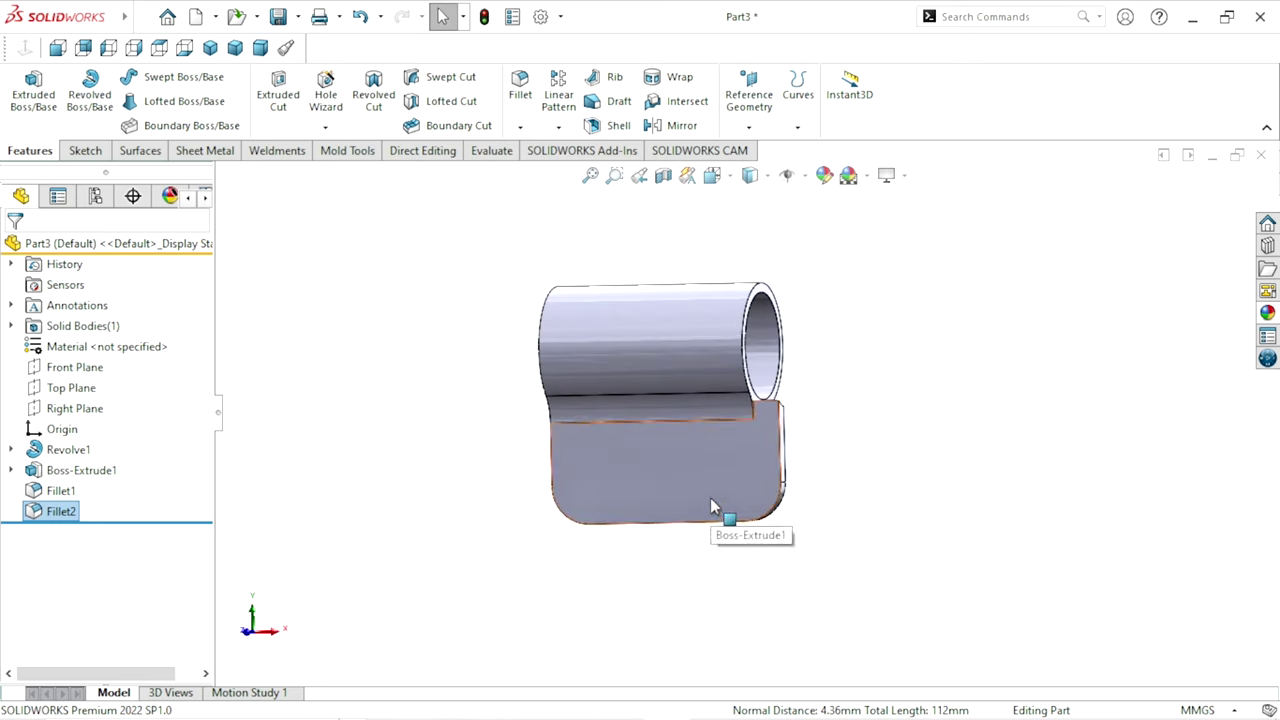
{"action": "left_click", "coordinate": [643, 478]}
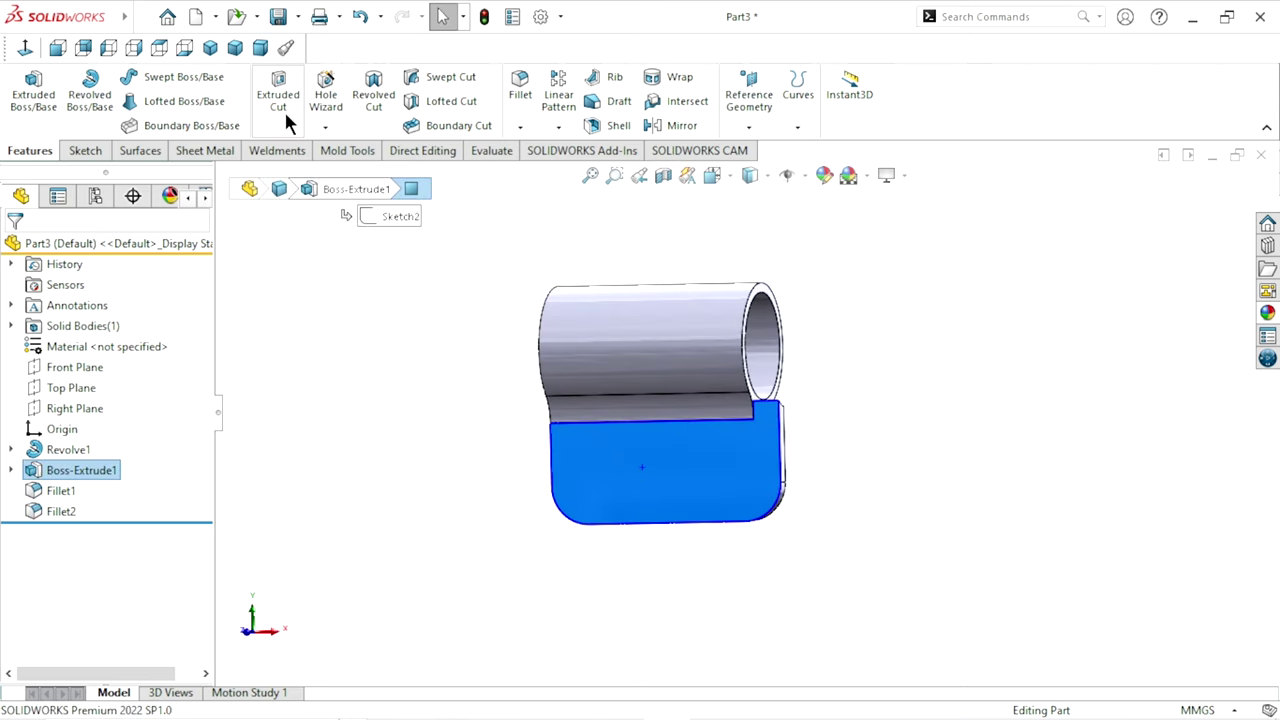
{"action": "left_click", "coordinate": [322, 96]}
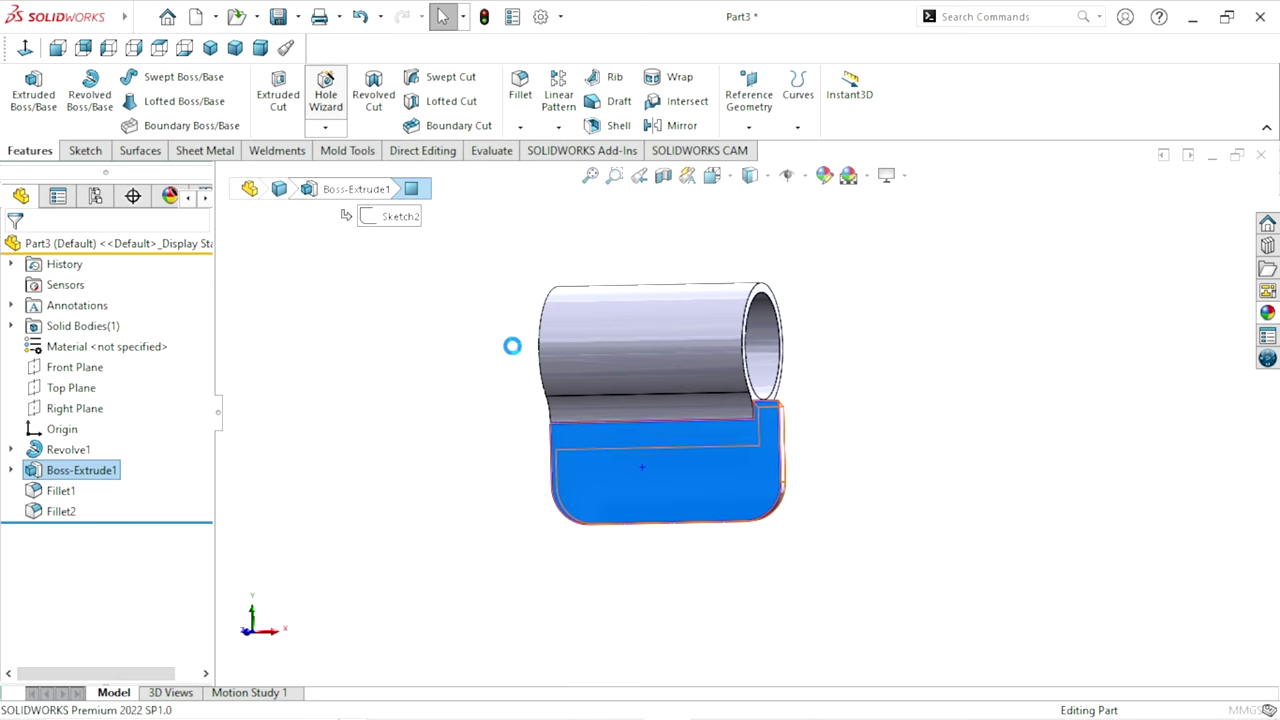
View the face Normal To and set an ANSI Metric drill-size Ø8.0 hole, Up To Next
{"action": "left_click", "coordinate": [25, 50]}
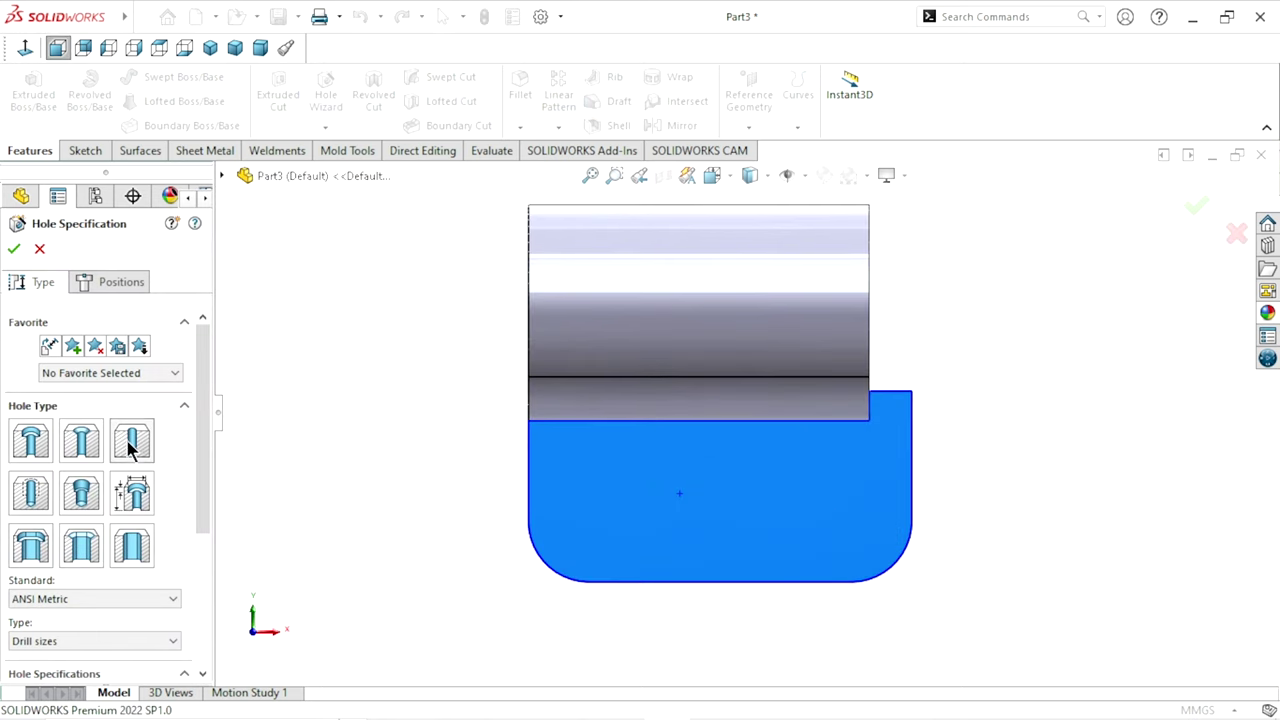
{"action": "scroll", "coordinate": [202, 431], "scroll_direction": "down", "scroll_amount": 2}
{"action": "scroll", "coordinate": [210, 480], "scroll_direction": "down", "scroll_amount": 1}
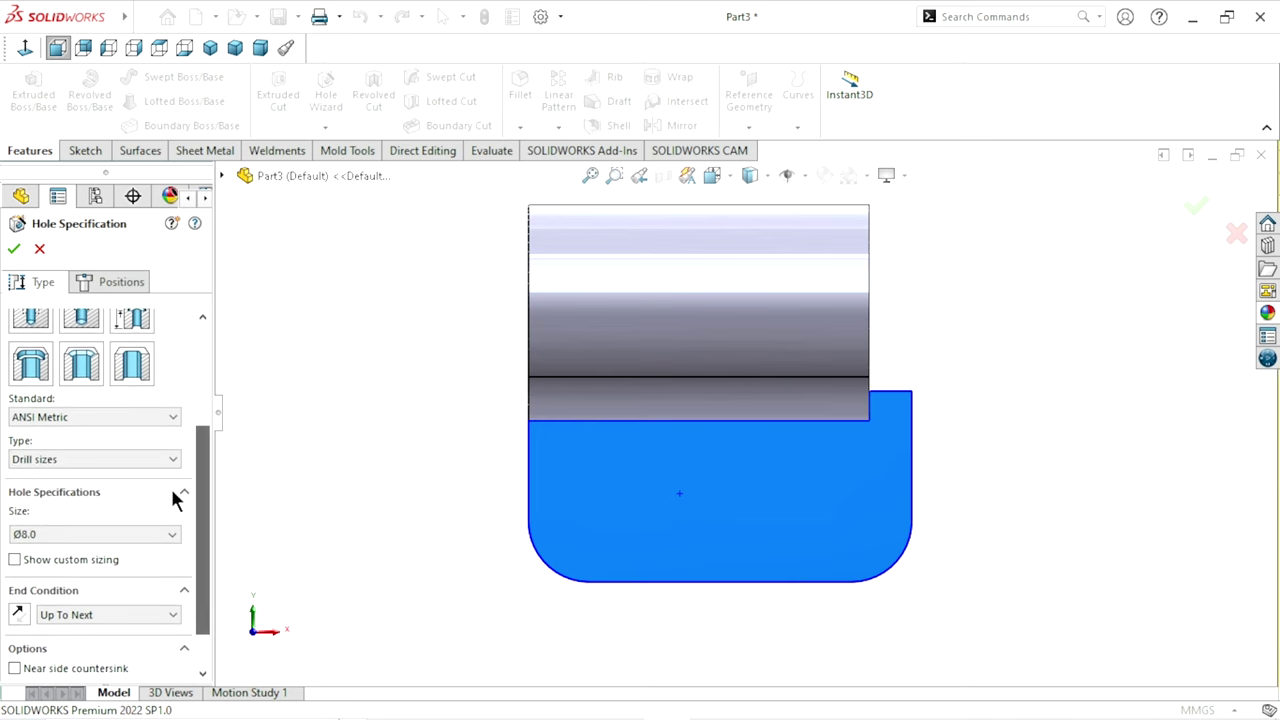
{"action": "left_click", "coordinate": [58, 417]}
{"action": "left_click", "coordinate": [55, 443]}
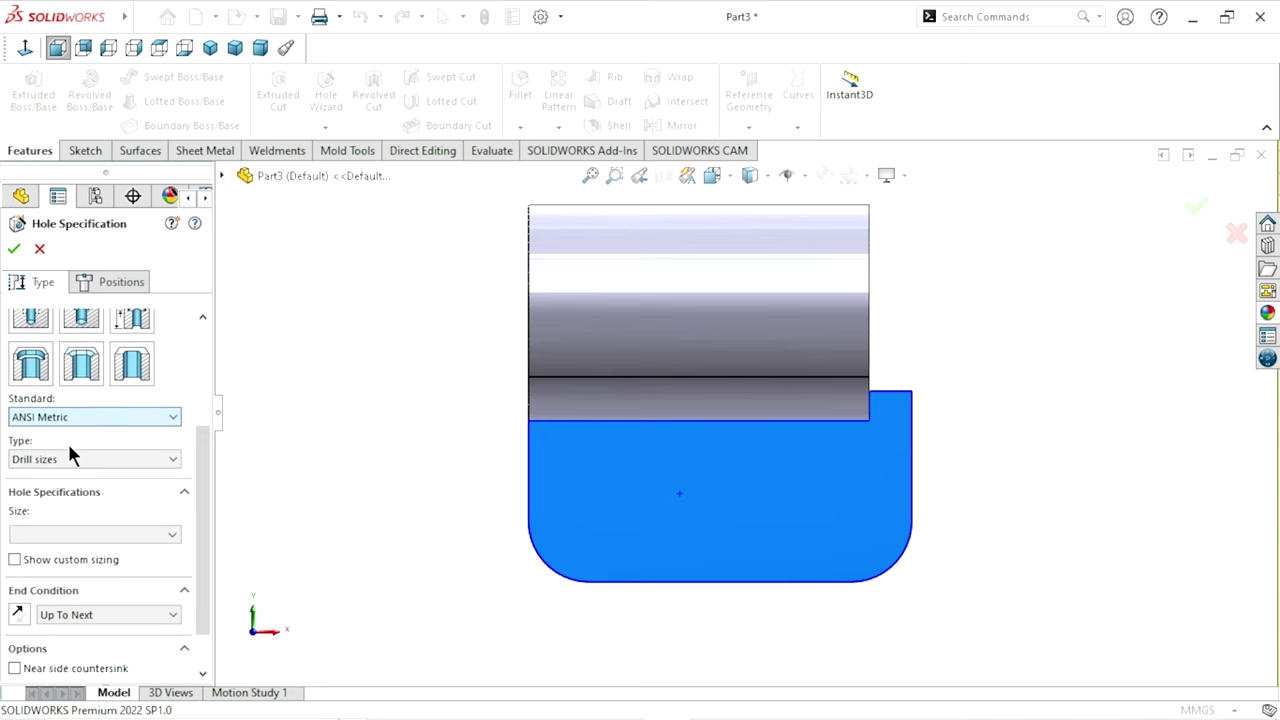
{"action": "left_click", "coordinate": [80, 459]}
{"action": "left_click", "coordinate": [71, 487]}
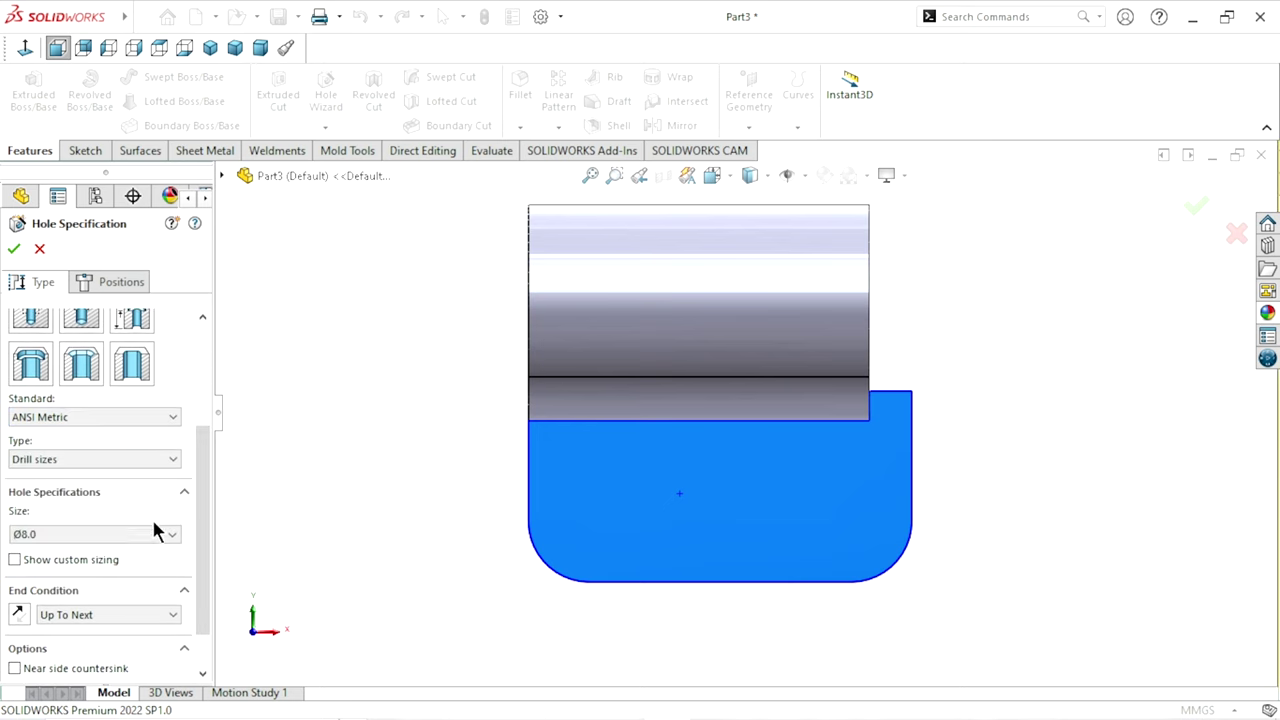
{"action": "left_click", "coordinate": [166, 536]}
{"action": "left_click", "coordinate": [72, 553]}
{"action": "scroll", "coordinate": [150, 580], "scroll_direction": "down", "scroll_amount": 1}
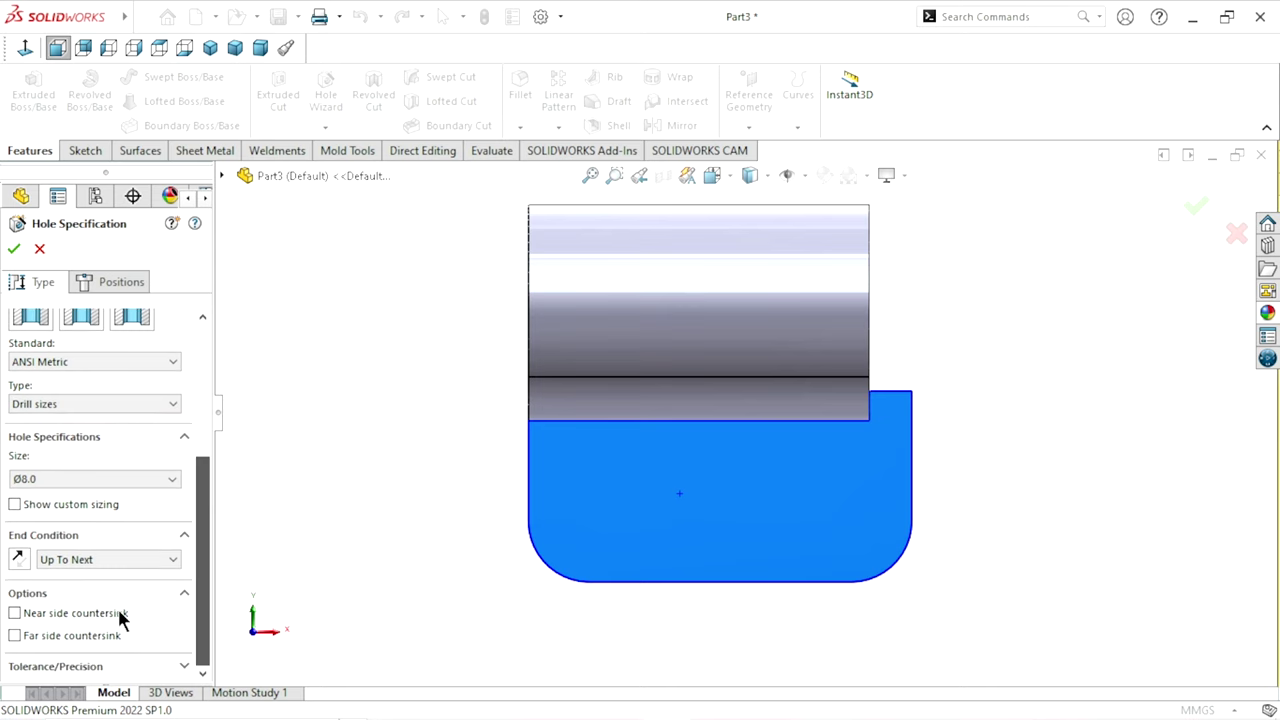
Place two side-by-side Ø8.0 hole centres on the plate's lower half
{"action": "left_click", "coordinate": [108, 281]}
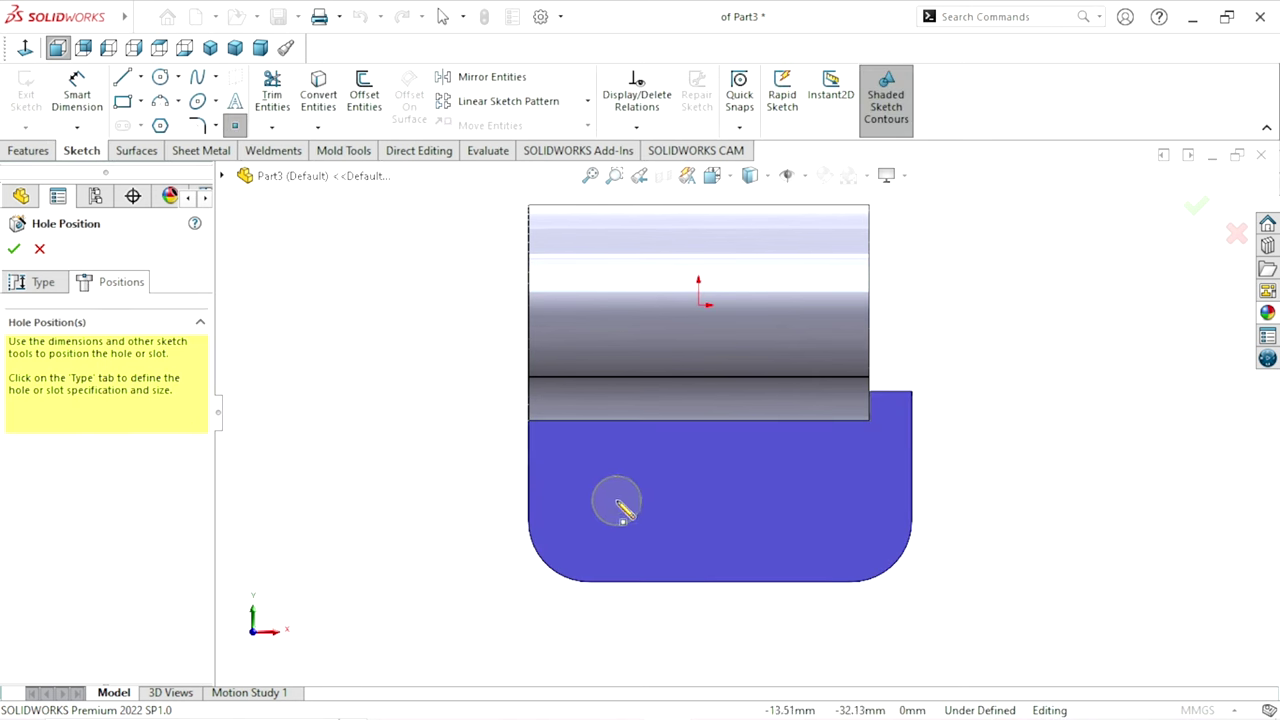
{"action": "left_click", "coordinate": [617, 501]}
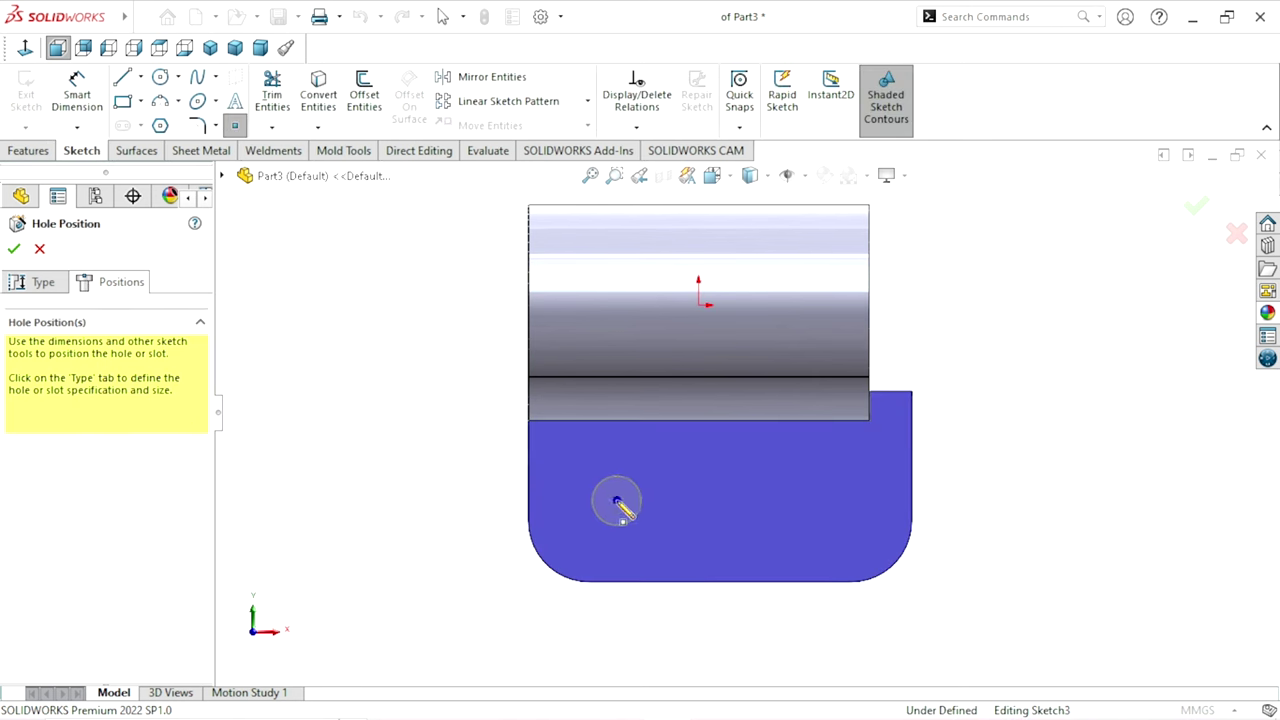
{"action": "left_click", "coordinate": [808, 503]}
{"action": "left_click", "coordinate": [808, 502]}
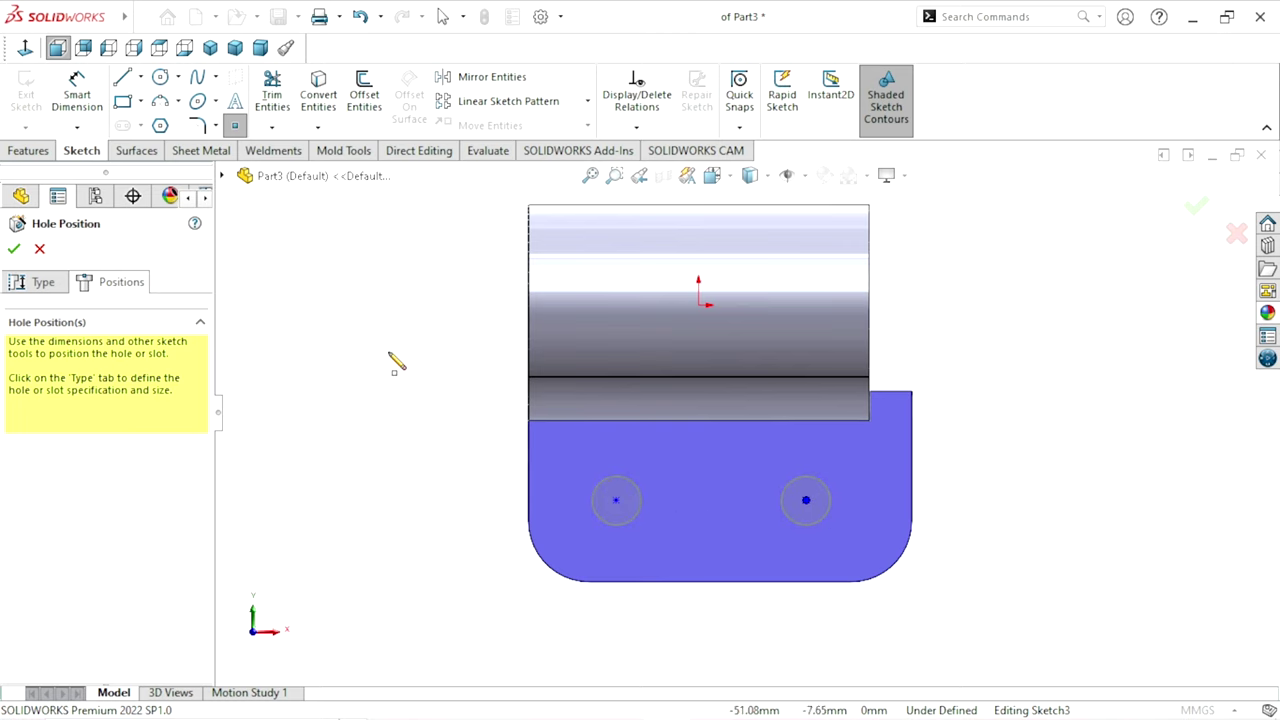
{"action": "key", "text": "Escape"}
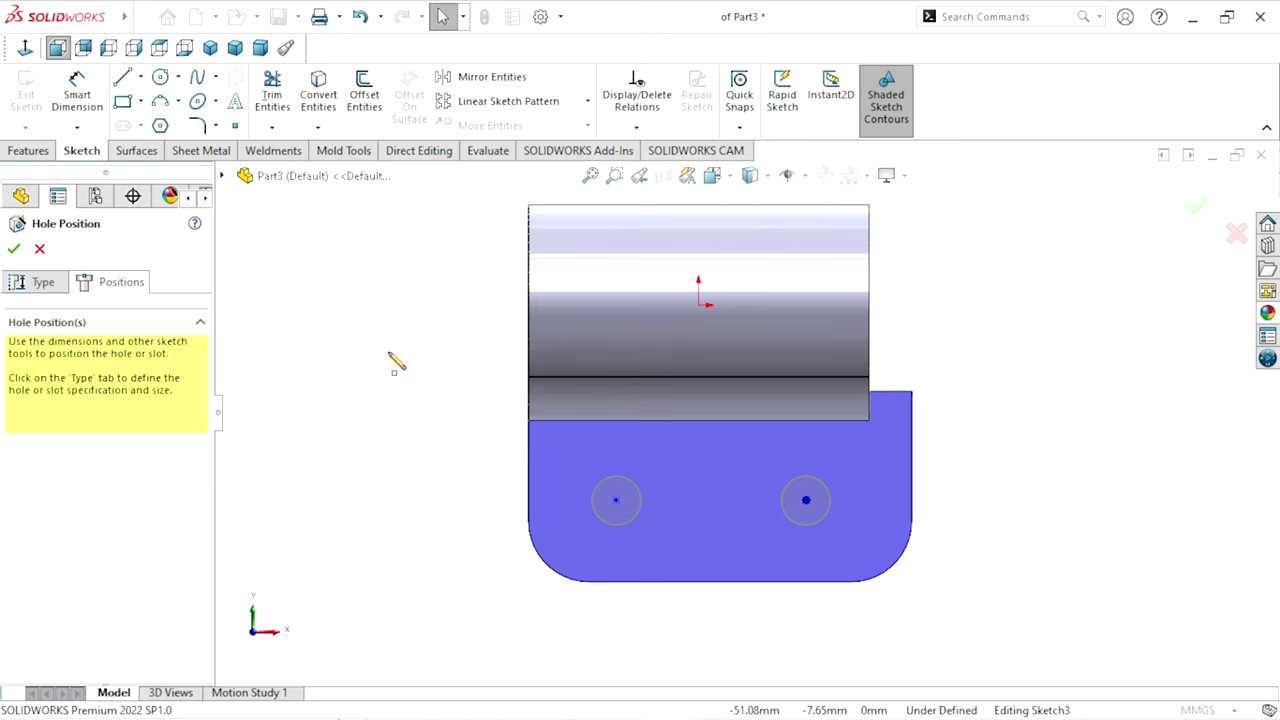
{"action": "left_click", "coordinate": [77, 92]}
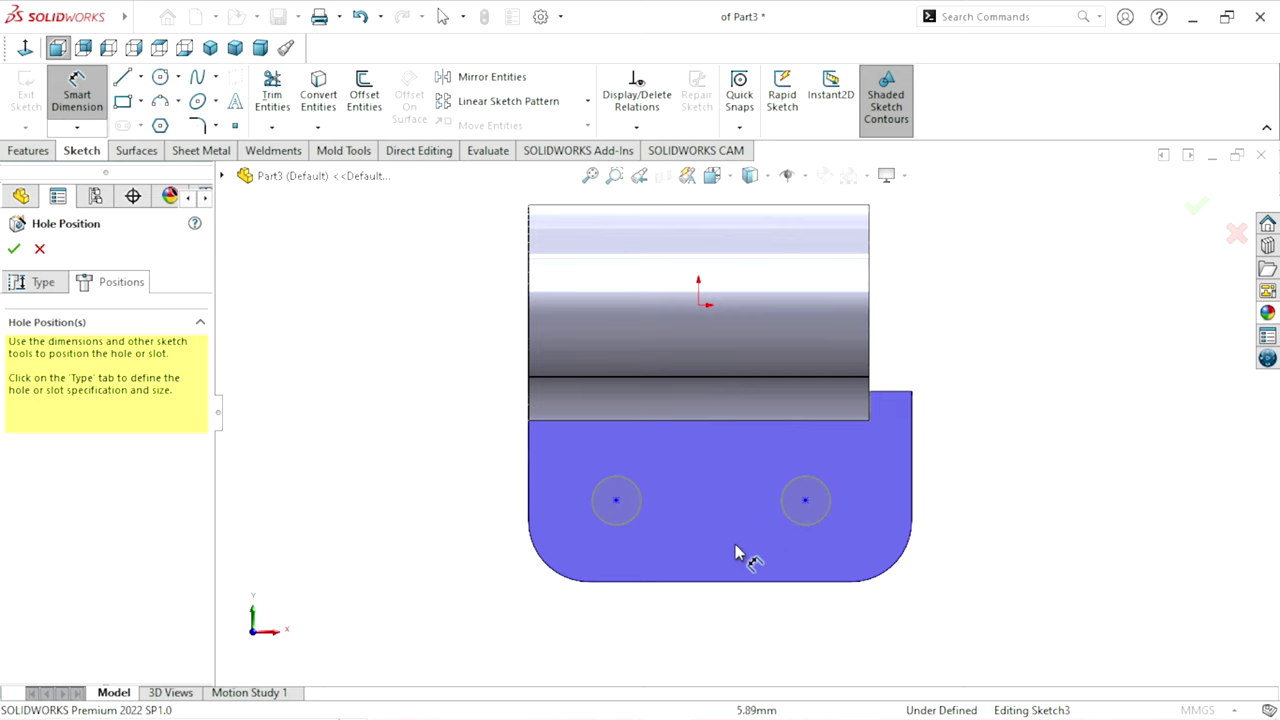
Dimension the left hole centre 12 mm above the plate's bottom edge
{"action": "left_click", "coordinate": [601, 583]}
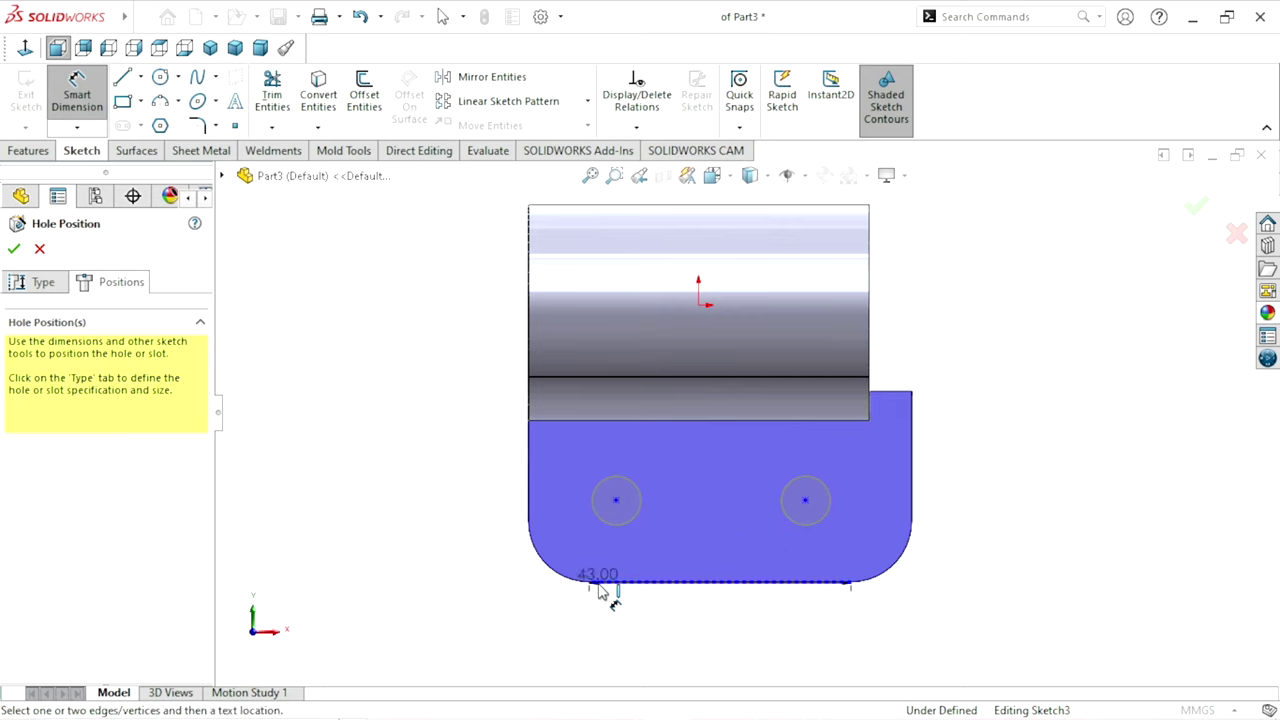
{"action": "left_click", "coordinate": [616, 500]}
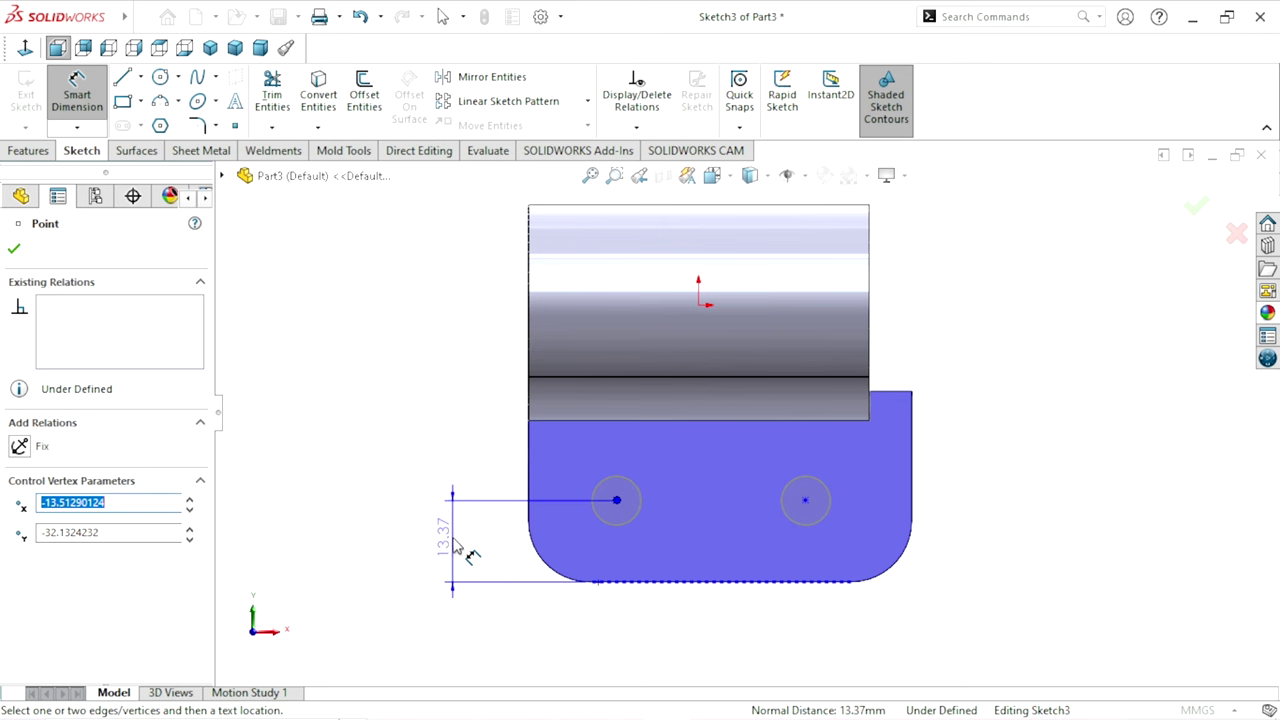
{"action": "left_click", "coordinate": [456, 545]}
{"action": "left_click", "coordinate": [456, 545]}
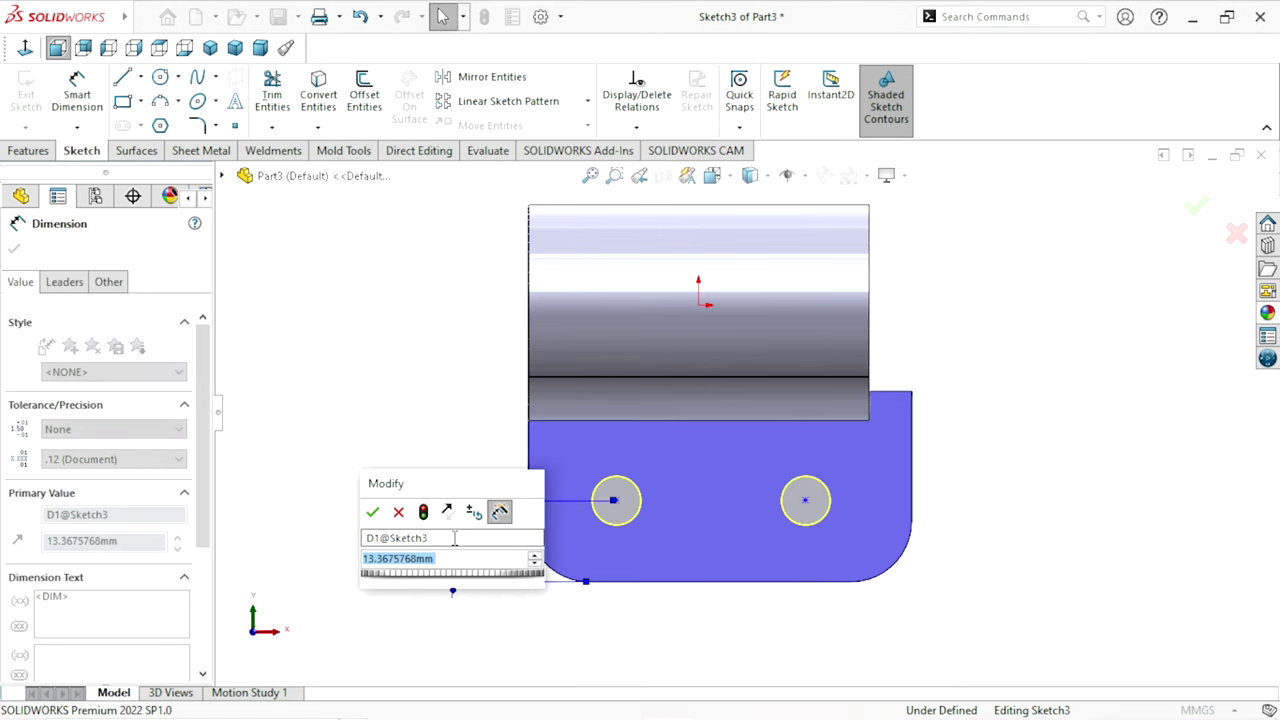
{"action": "type", "text": "12"}
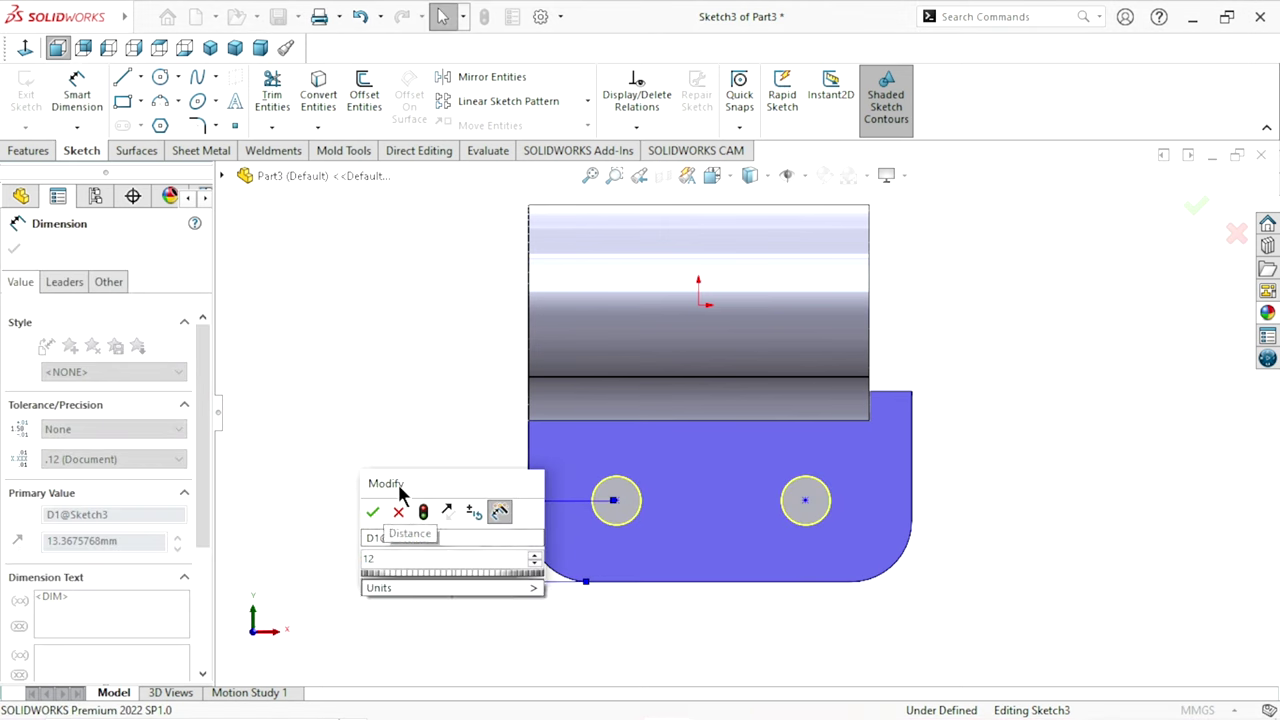
{"action": "left_click", "coordinate": [372, 513]}
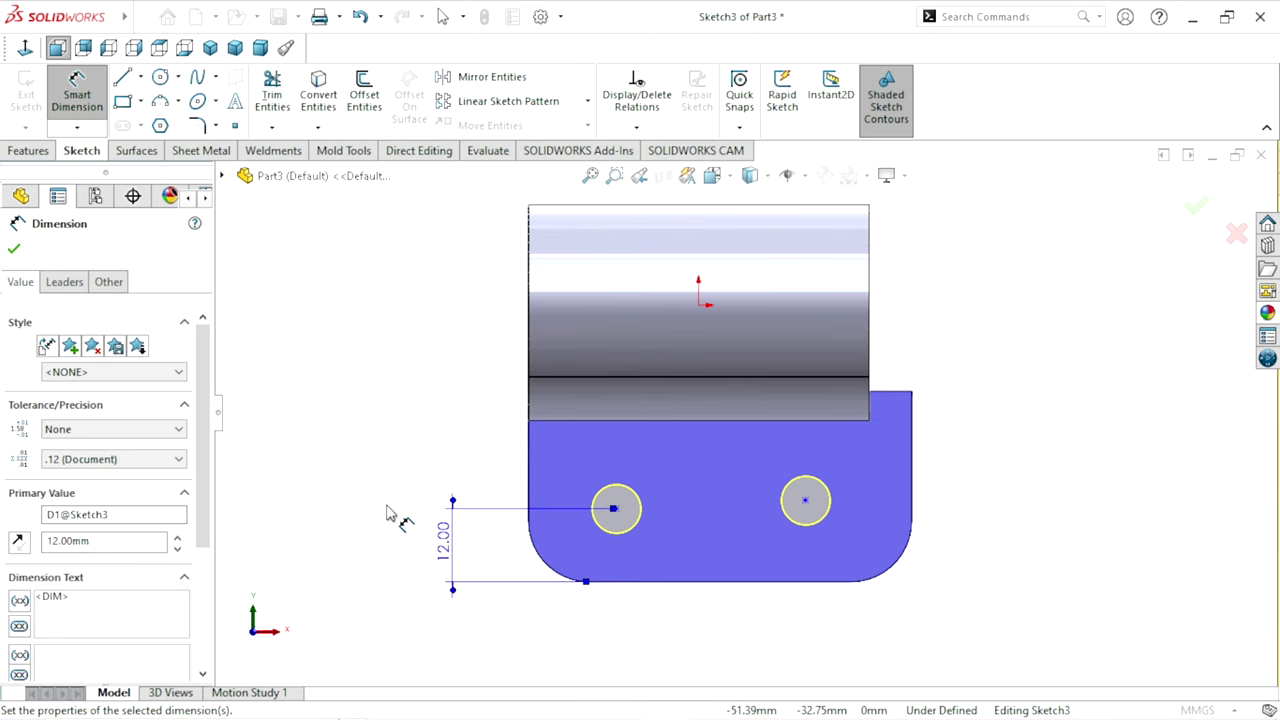
Change the spacing between the two hole centres from 31.10 to 38 mm
{"action": "left_click", "coordinate": [806, 501]}
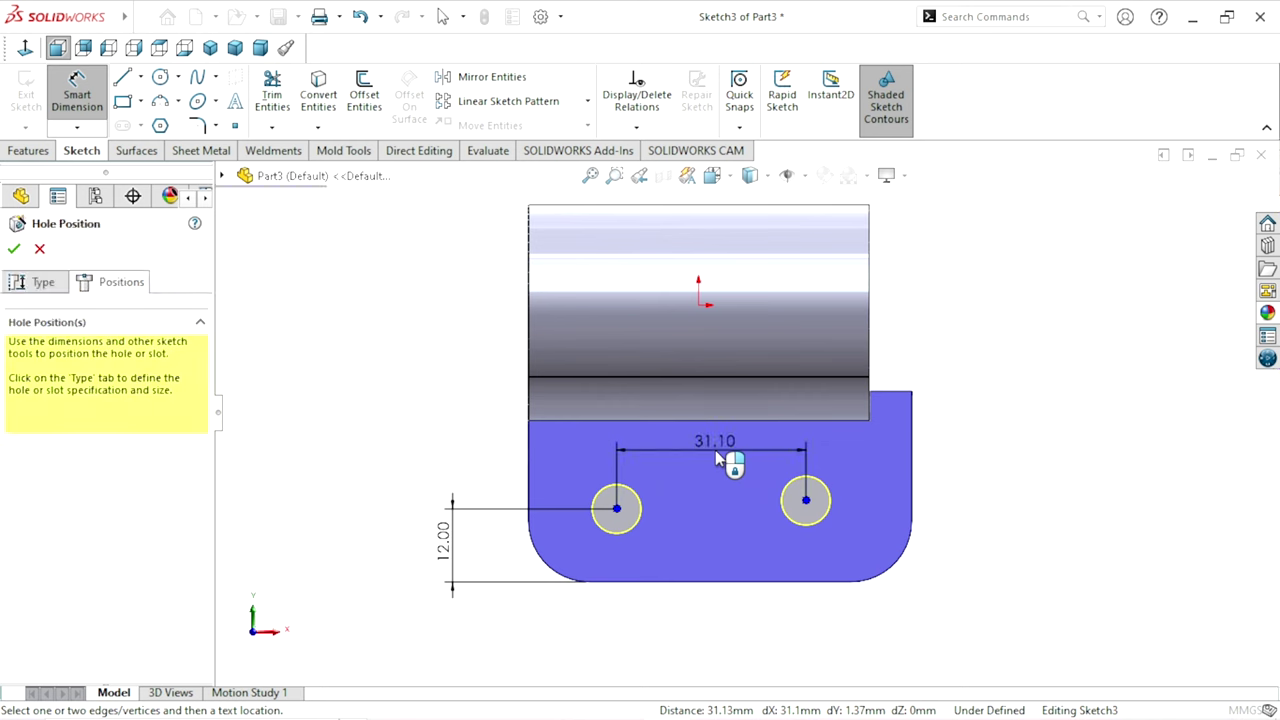
{"action": "double_click", "coordinate": [716, 452]}
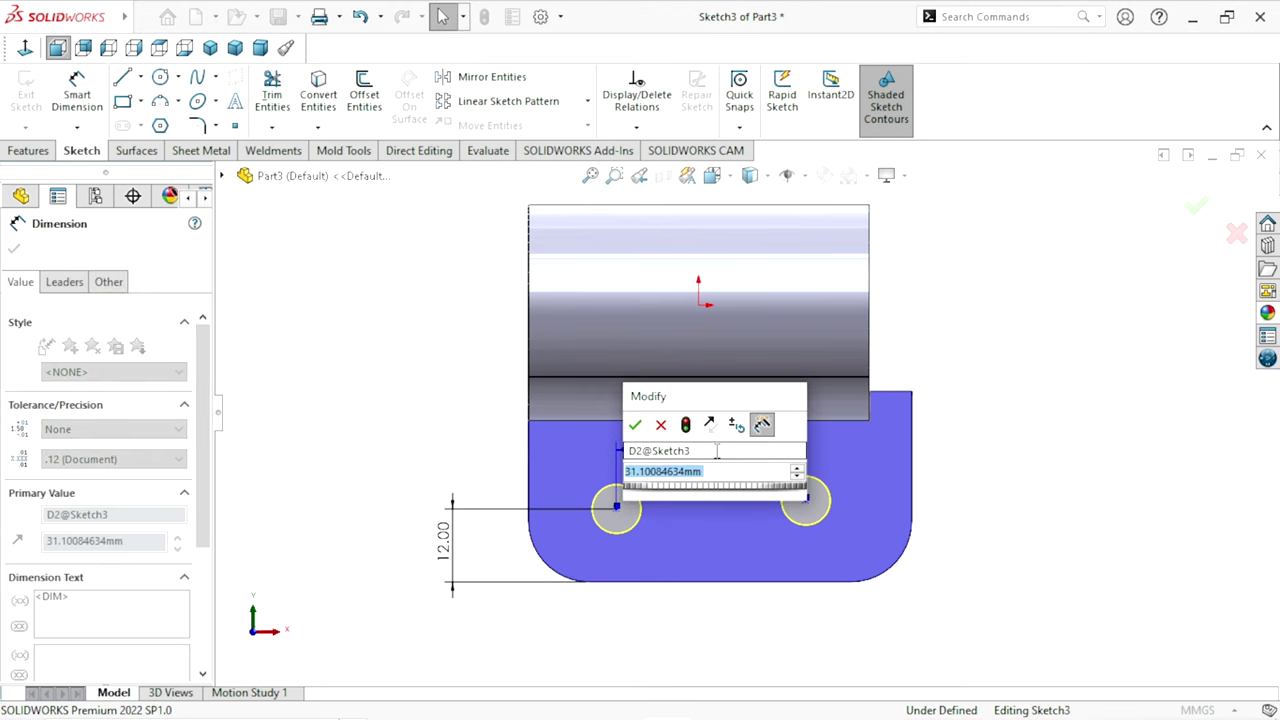
{"action": "type", "text": "38"}
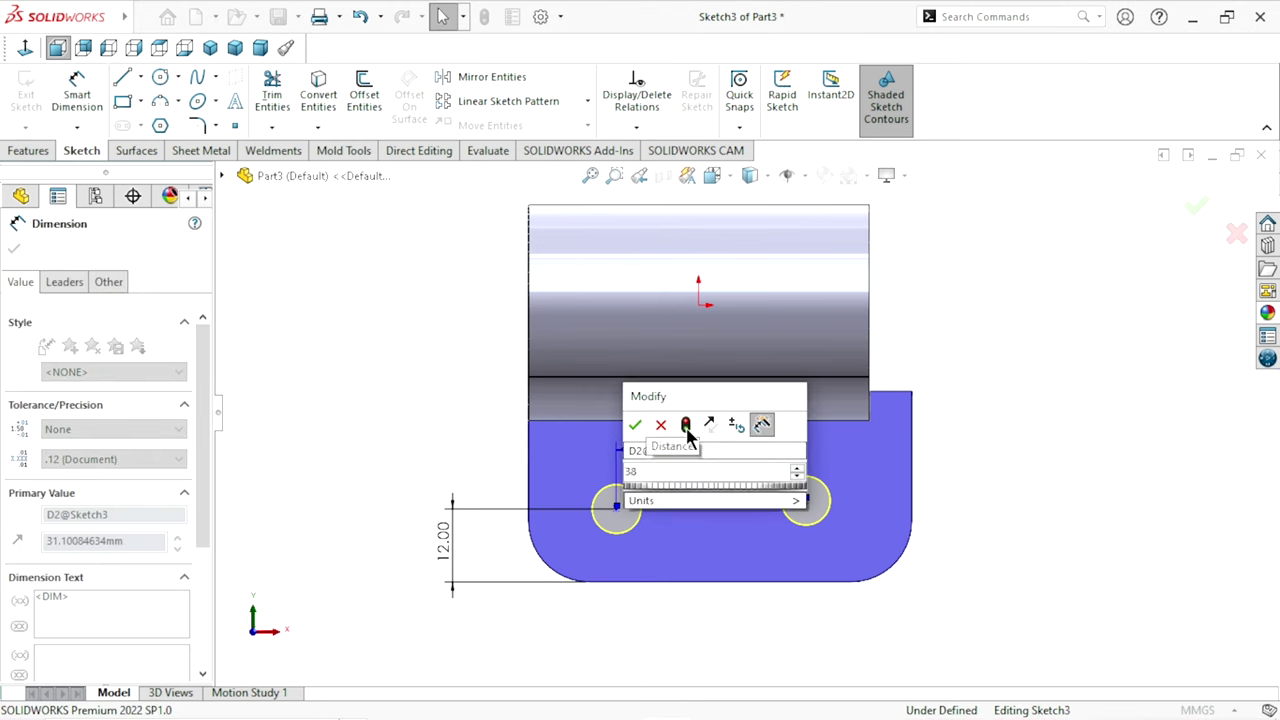
{"action": "left_click", "coordinate": [635, 425]}
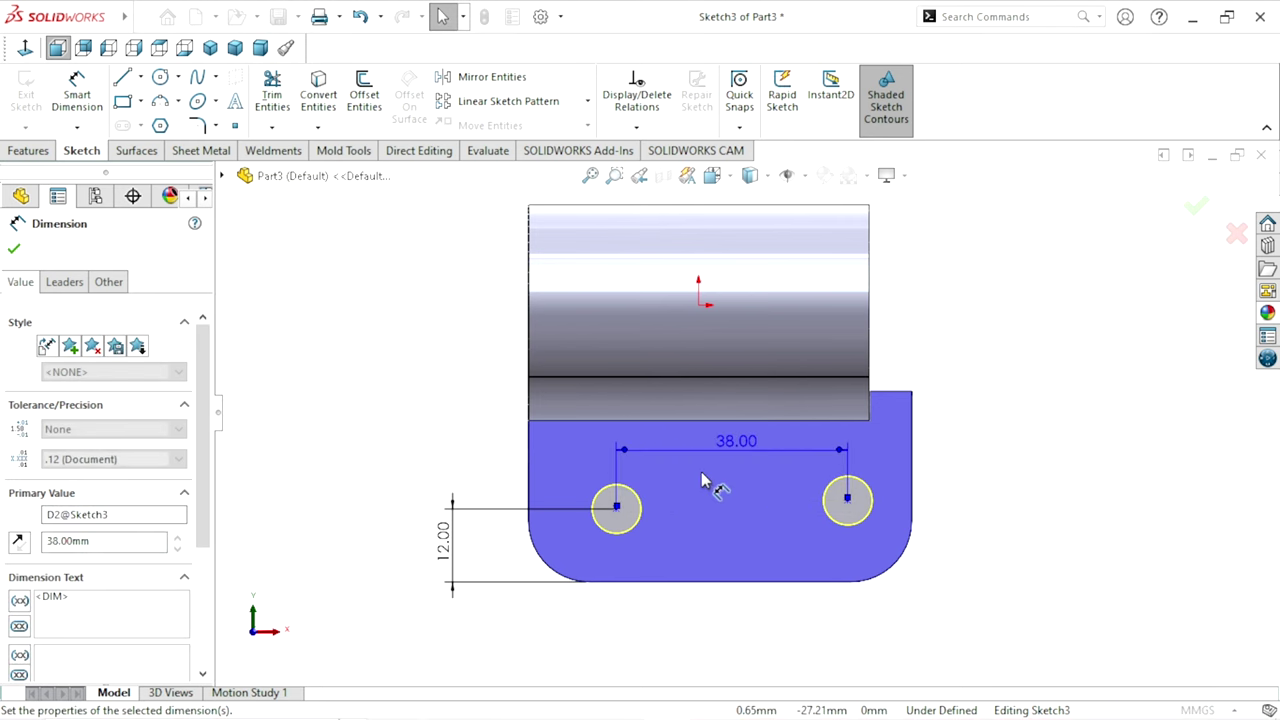
{"action": "scroll", "coordinate": [746, 523], "scroll_direction": "up", "scroll_amount": 3}
{"action": "scroll", "coordinate": [820, 480], "scroll_direction": "down", "scroll_amount": 3}
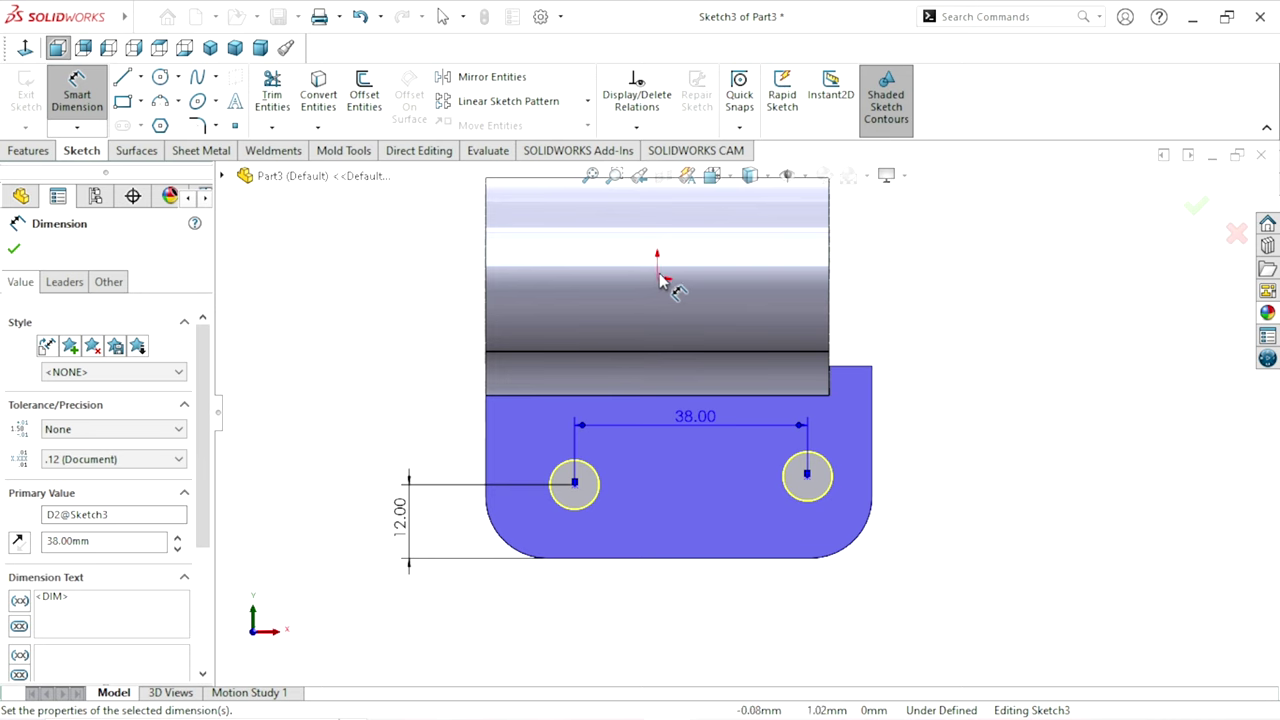
{"action": "key", "text": "Escape"}
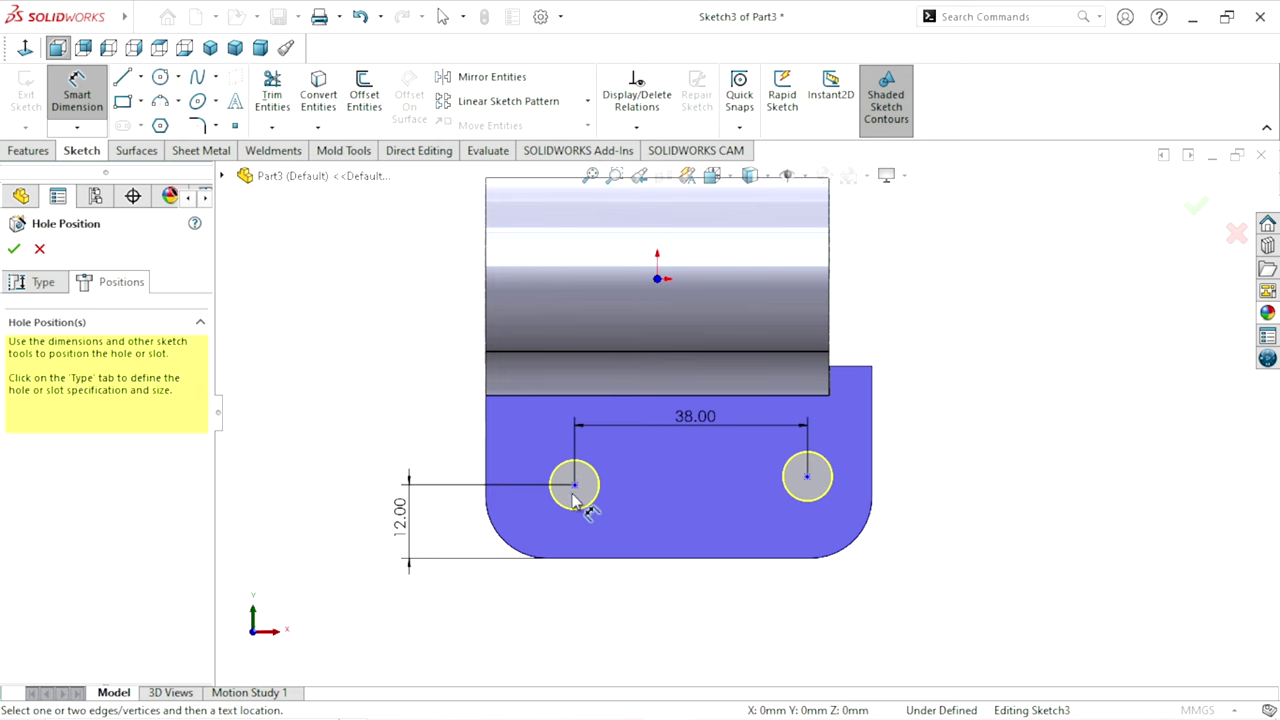
Add a trial 19 mm offset from the origin to the left hole, then delete it
{"action": "left_click", "coordinate": [575, 487]}
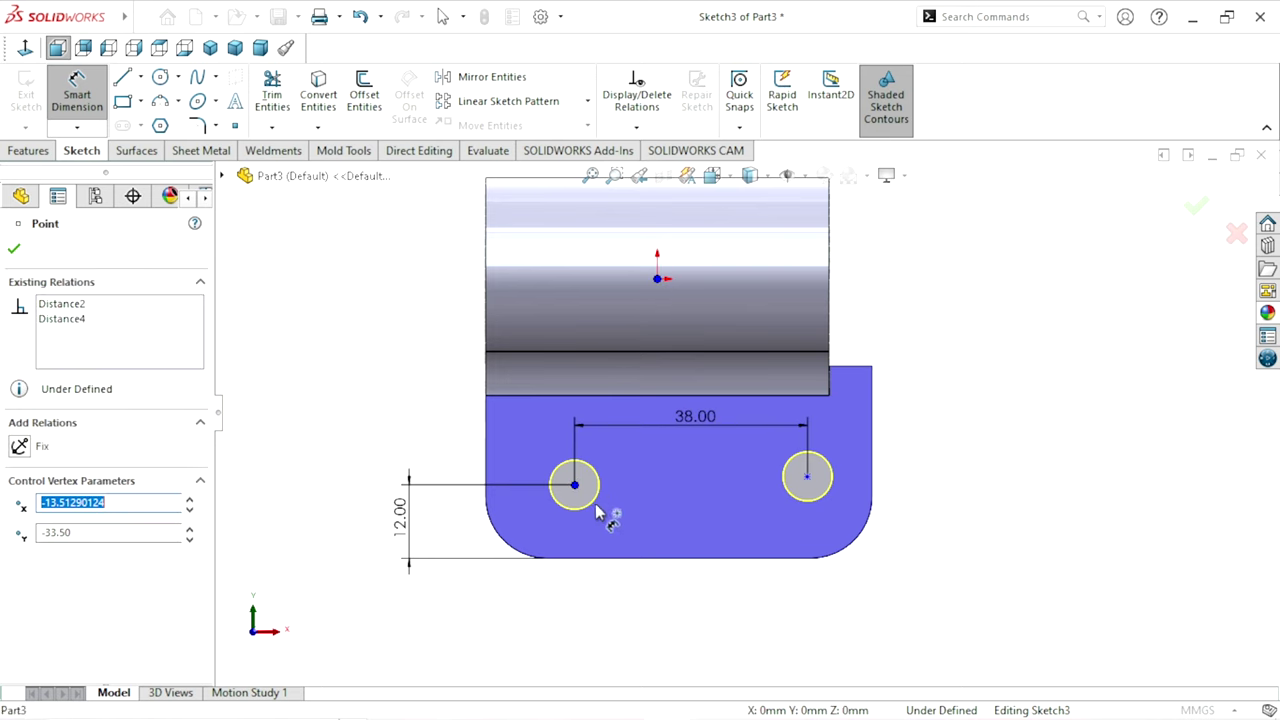
{"action": "left_click", "coordinate": [630, 608]}
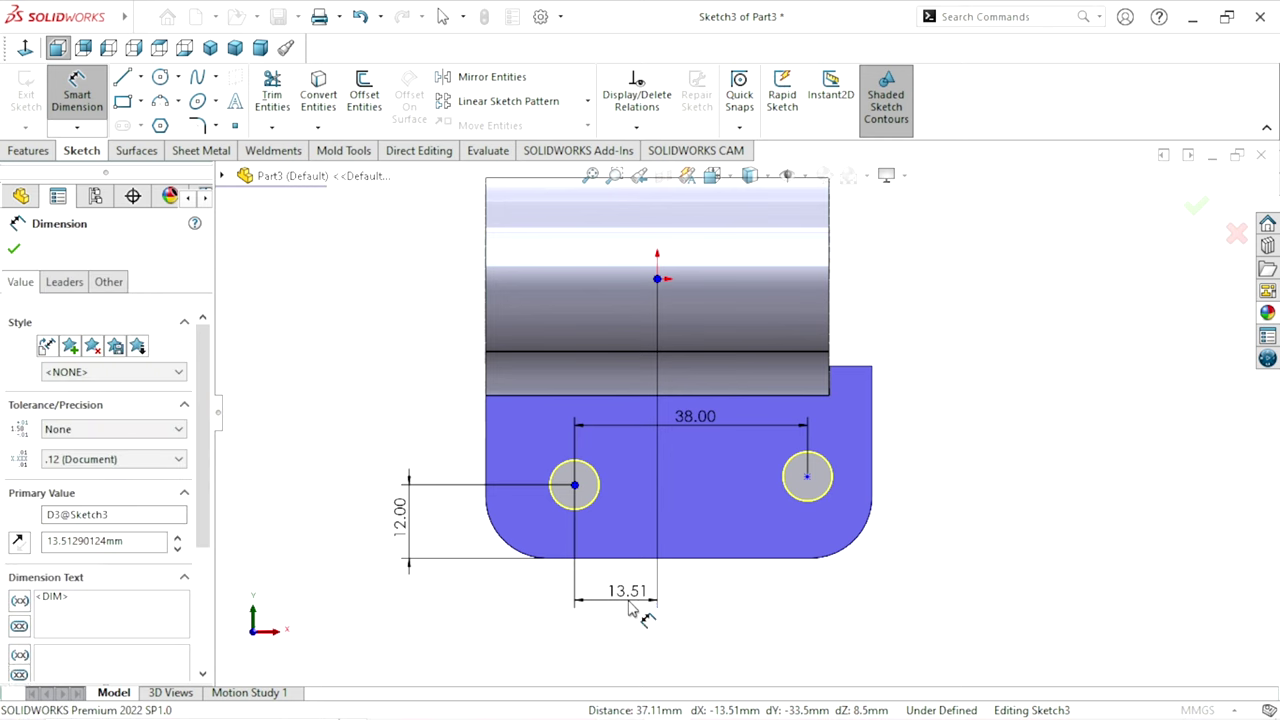
{"action": "type", "text": "19"}
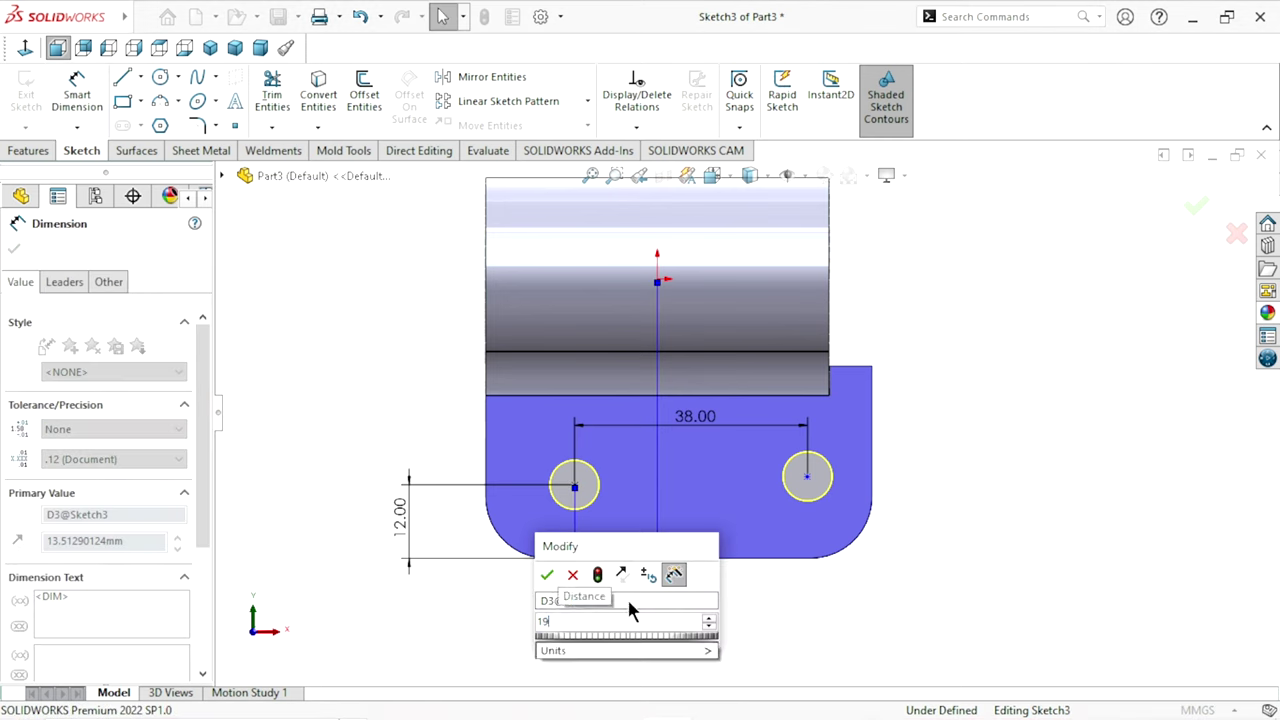
{"action": "left_click", "coordinate": [547, 575]}
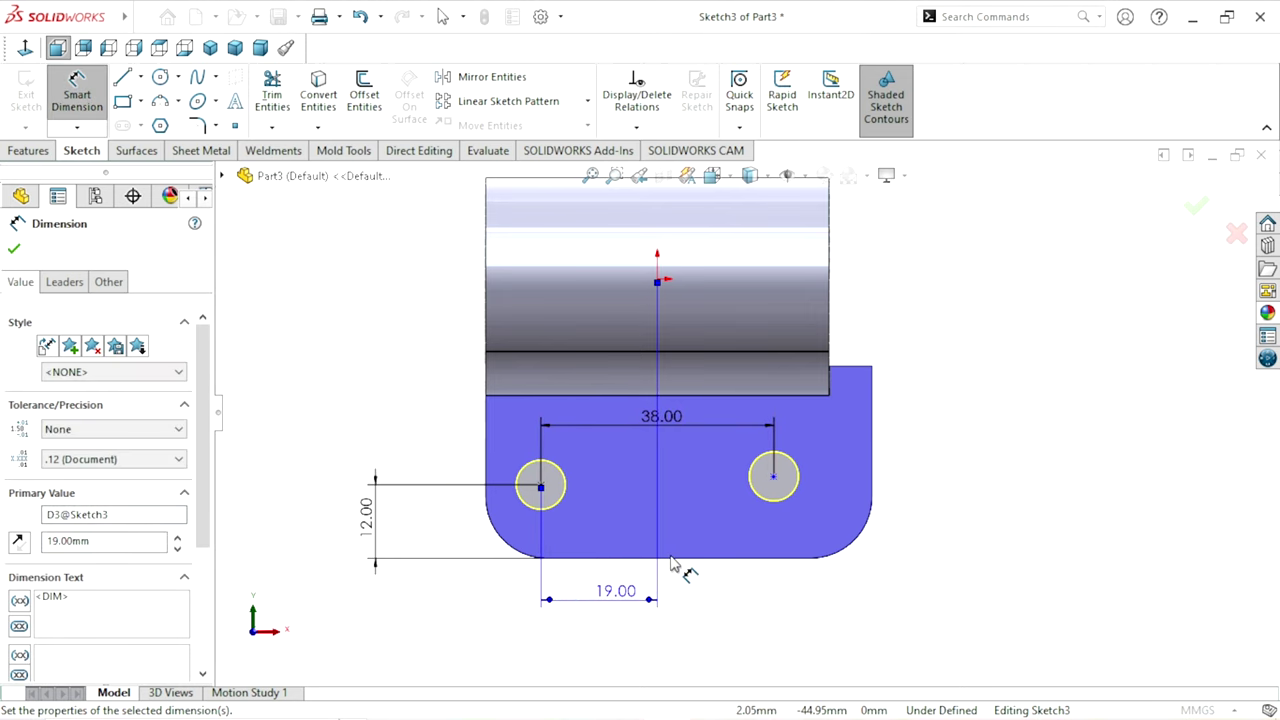
{"action": "scroll", "coordinate": [686, 543], "scroll_direction": "up", "scroll_amount": 1}
{"action": "scroll", "coordinate": [717, 511], "scroll_direction": "down", "scroll_amount": 1}
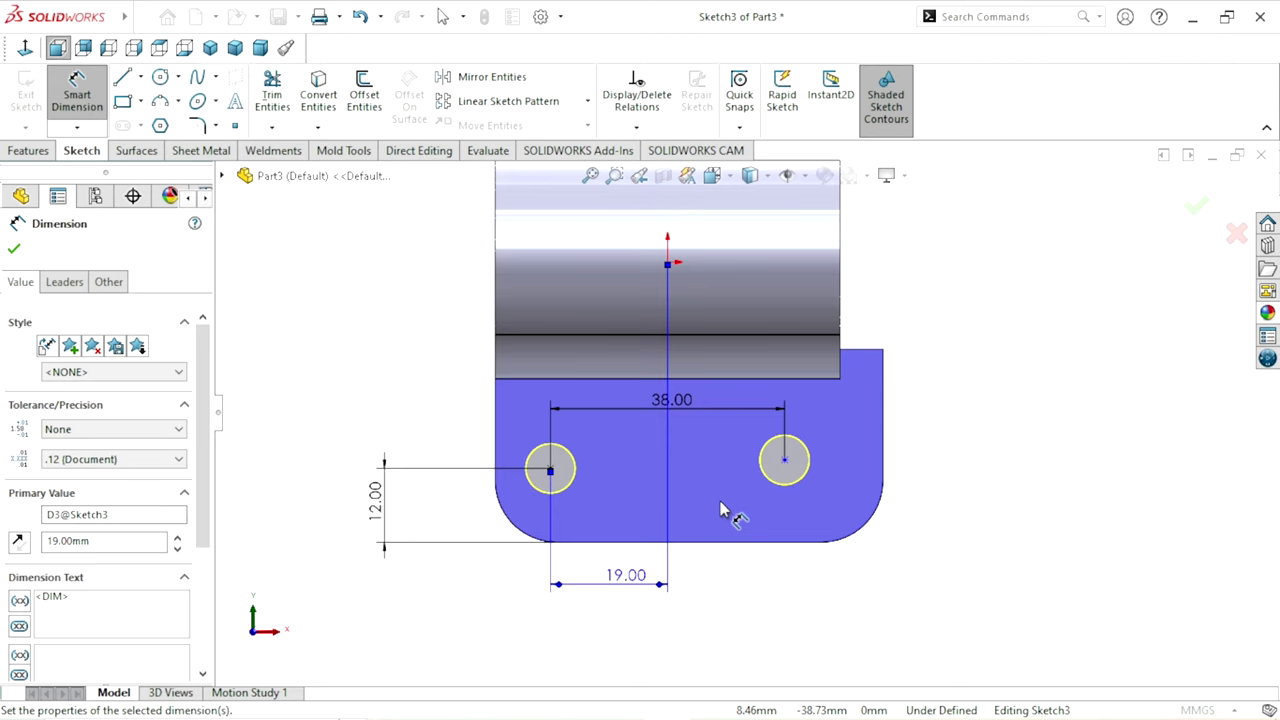
{"action": "scroll", "coordinate": [745, 500], "scroll_direction": "up", "scroll_amount": 1}
{"action": "scroll", "coordinate": [835, 470], "scroll_direction": "down", "scroll_amount": 1}
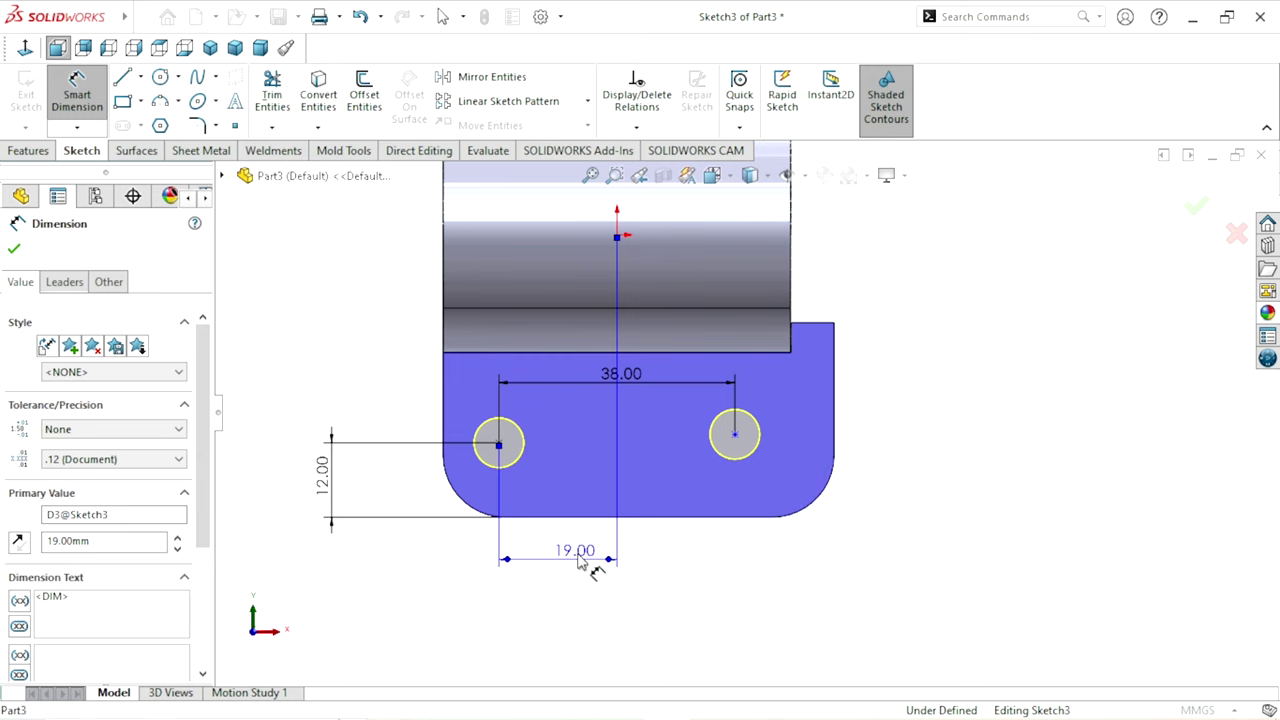
{"action": "key", "text": "Delete"}
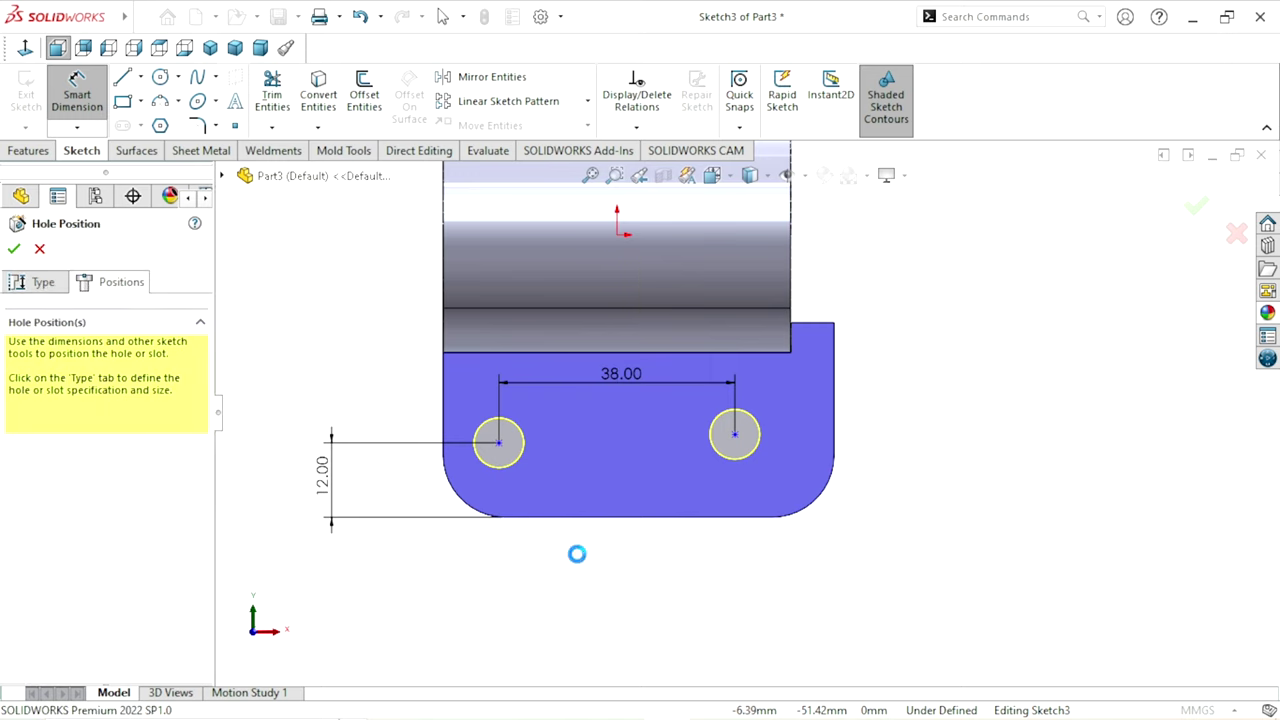
Draw a vertical centreline from the plate's bottom edge up to the tube
{"action": "left_click", "coordinate": [141, 77]}
{"action": "left_click", "coordinate": [135, 122]}
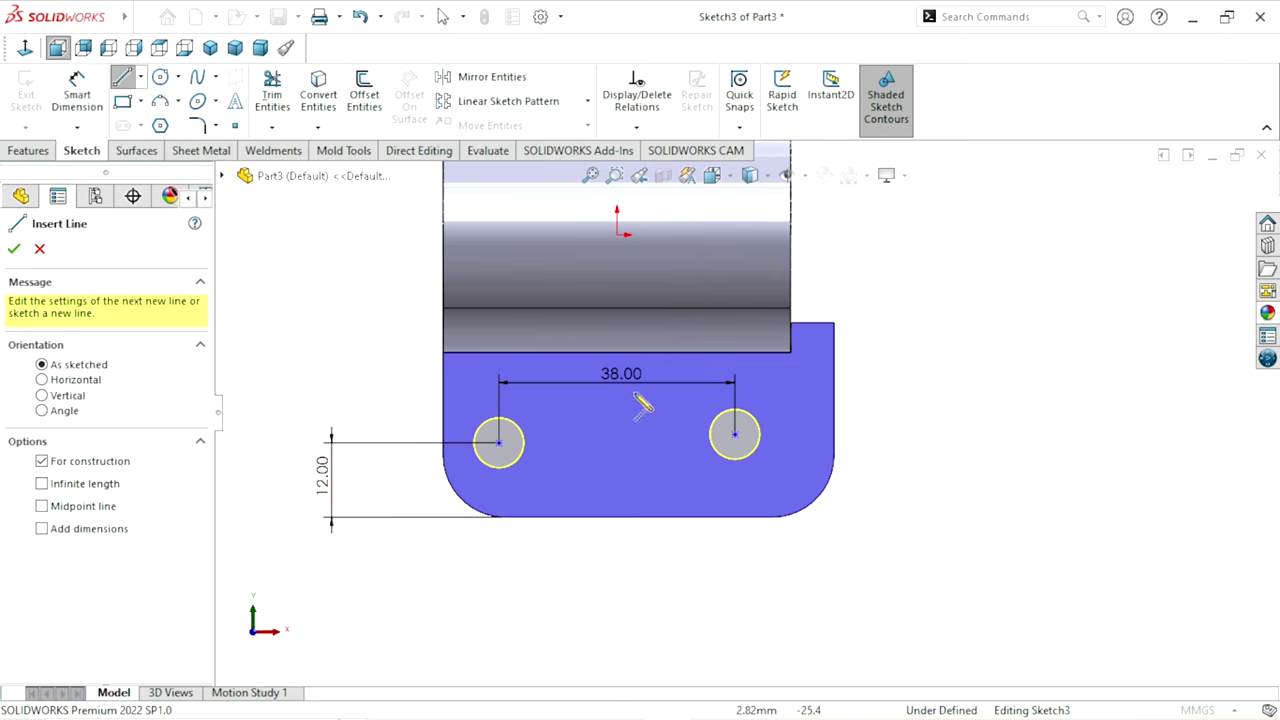
{"action": "left_click", "coordinate": [638, 516]}
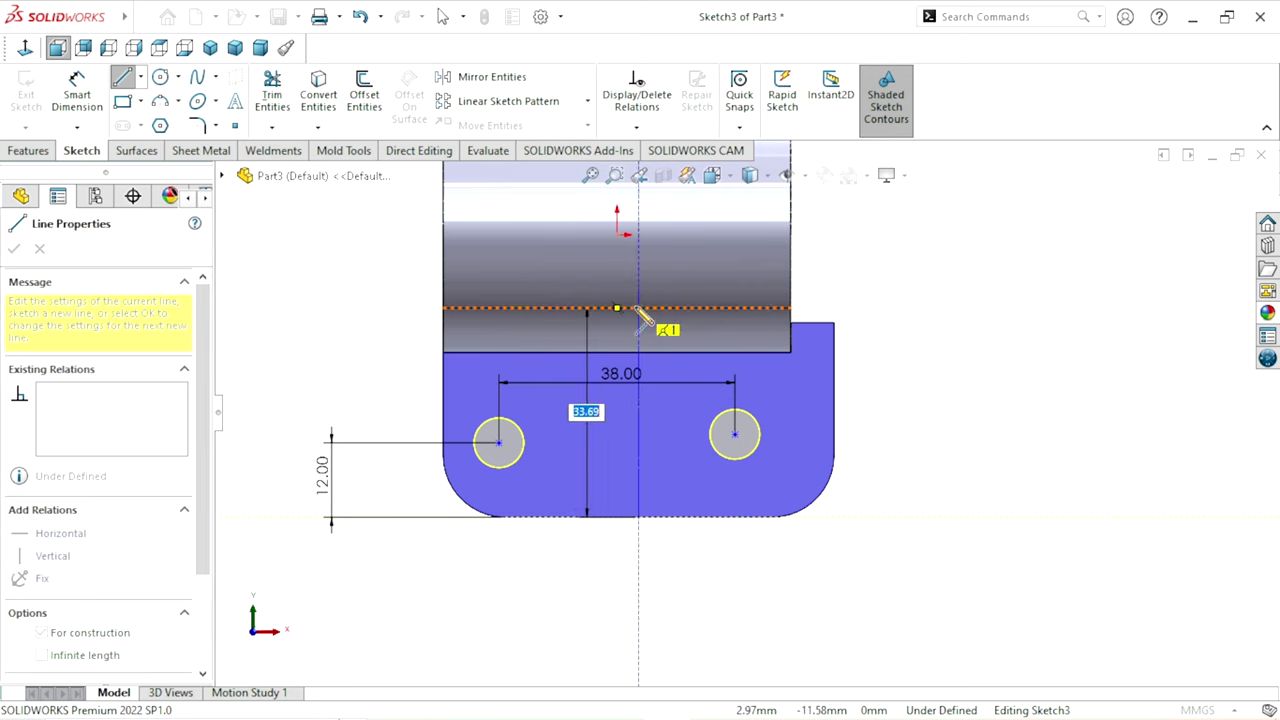
{"action": "left_click", "coordinate": [640, 310]}
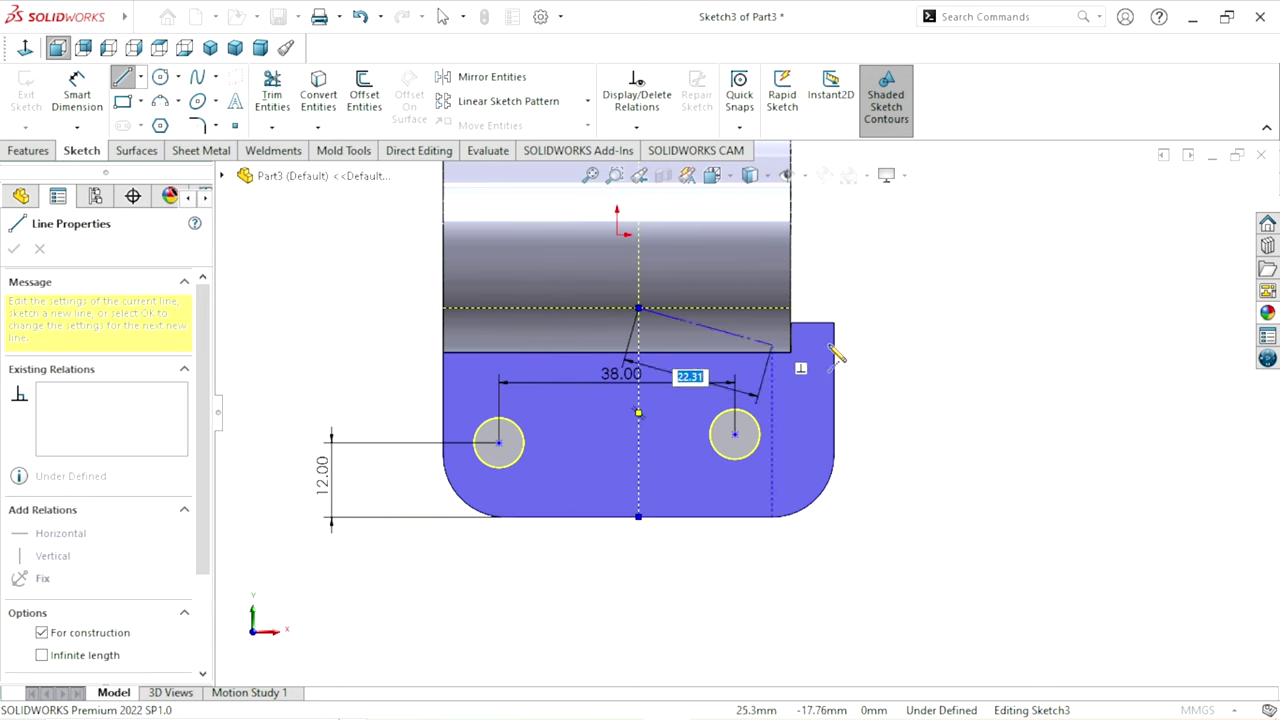
{"action": "right_click", "coordinate": [885, 249]}
{"action": "left_click", "coordinate": [931, 340]}
{"action": "key", "text": "Escape"}
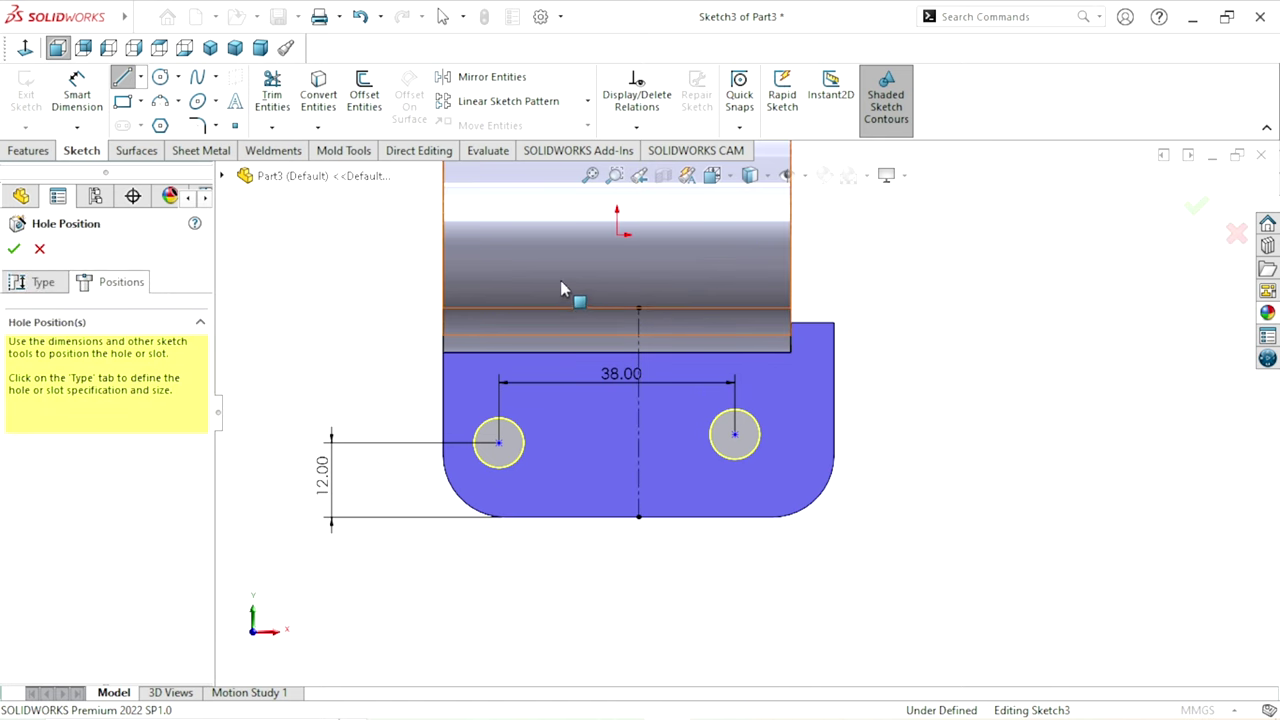
Dimension the left hole centre 19 mm from the centreline, replacing 22.50
{"action": "left_click", "coordinate": [74, 100]}
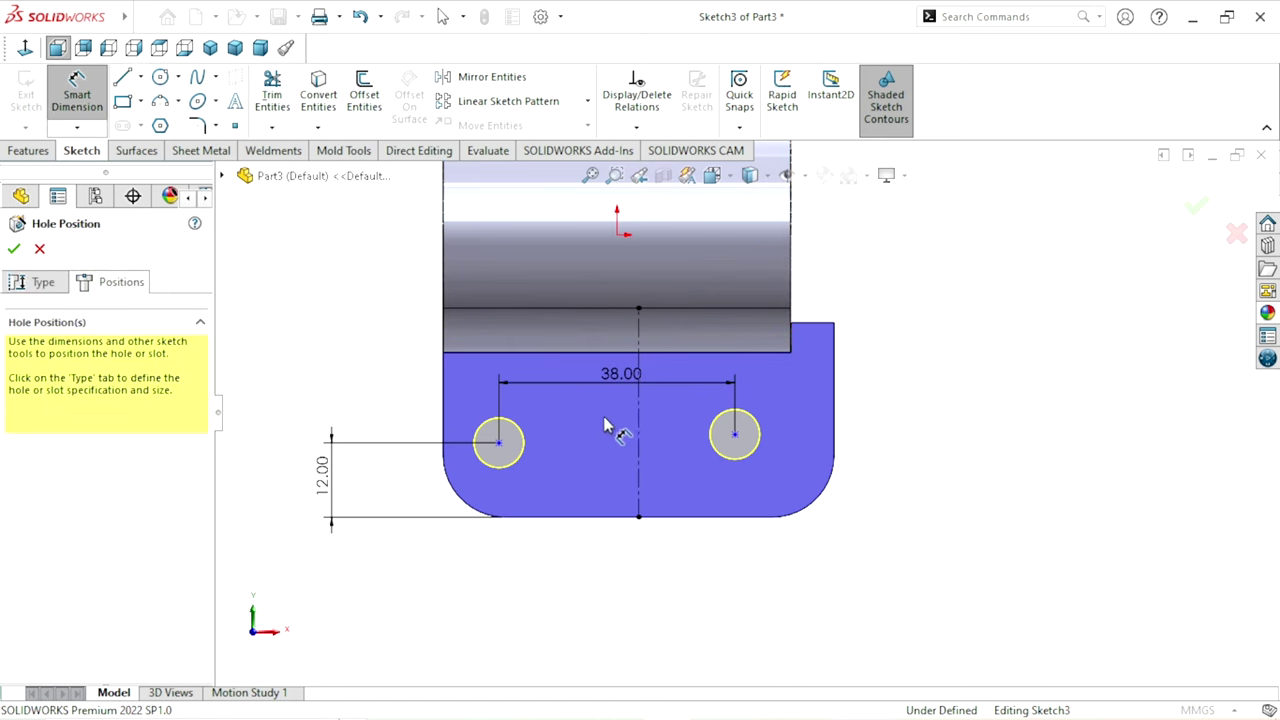
{"action": "left_click", "coordinate": [499, 443]}
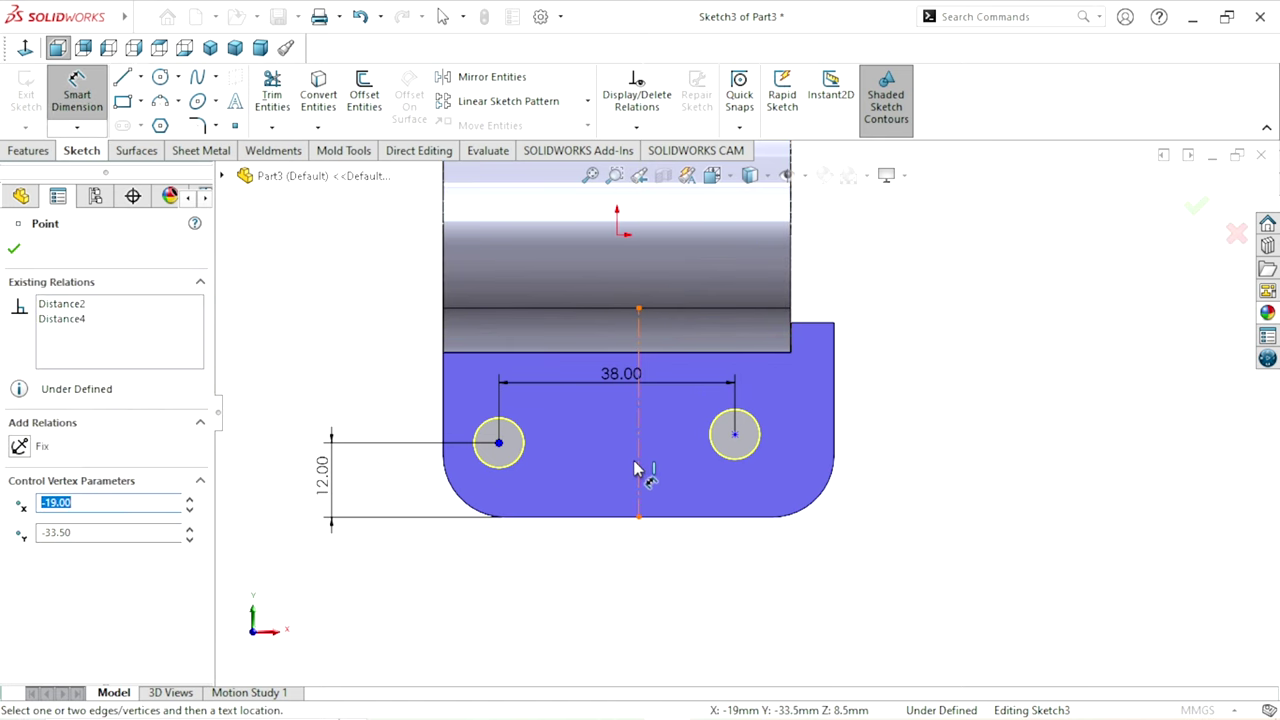
{"action": "left_click", "coordinate": [637, 470]}
{"action": "left_click", "coordinate": [576, 590]}
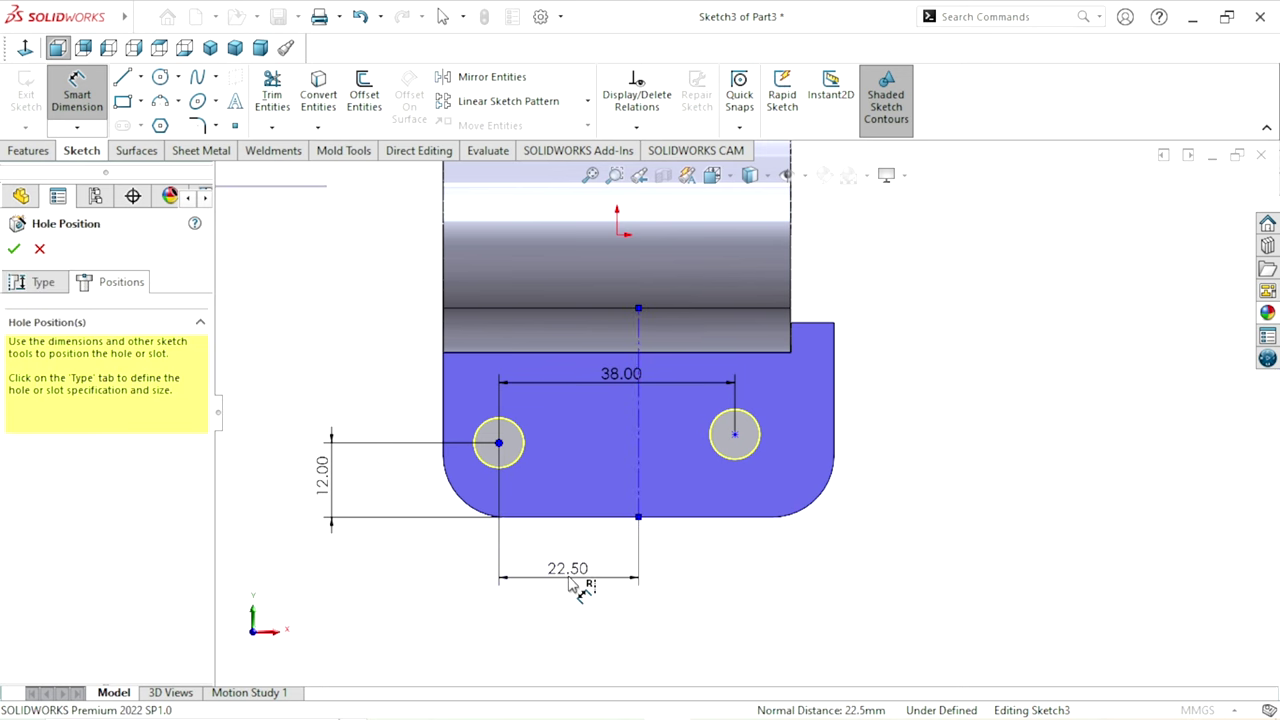
{"action": "left_click", "coordinate": [570, 585]}
{"action": "type", "text": "19"}
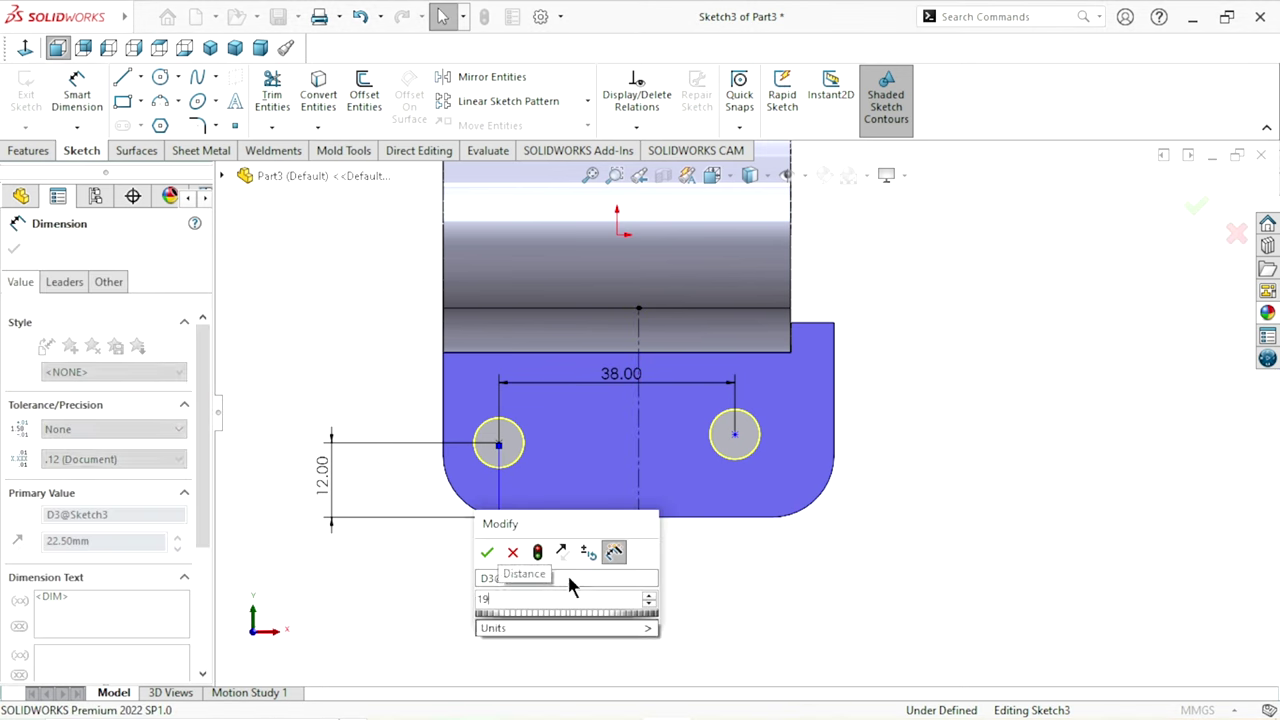
{"action": "key", "text": "Escape"}
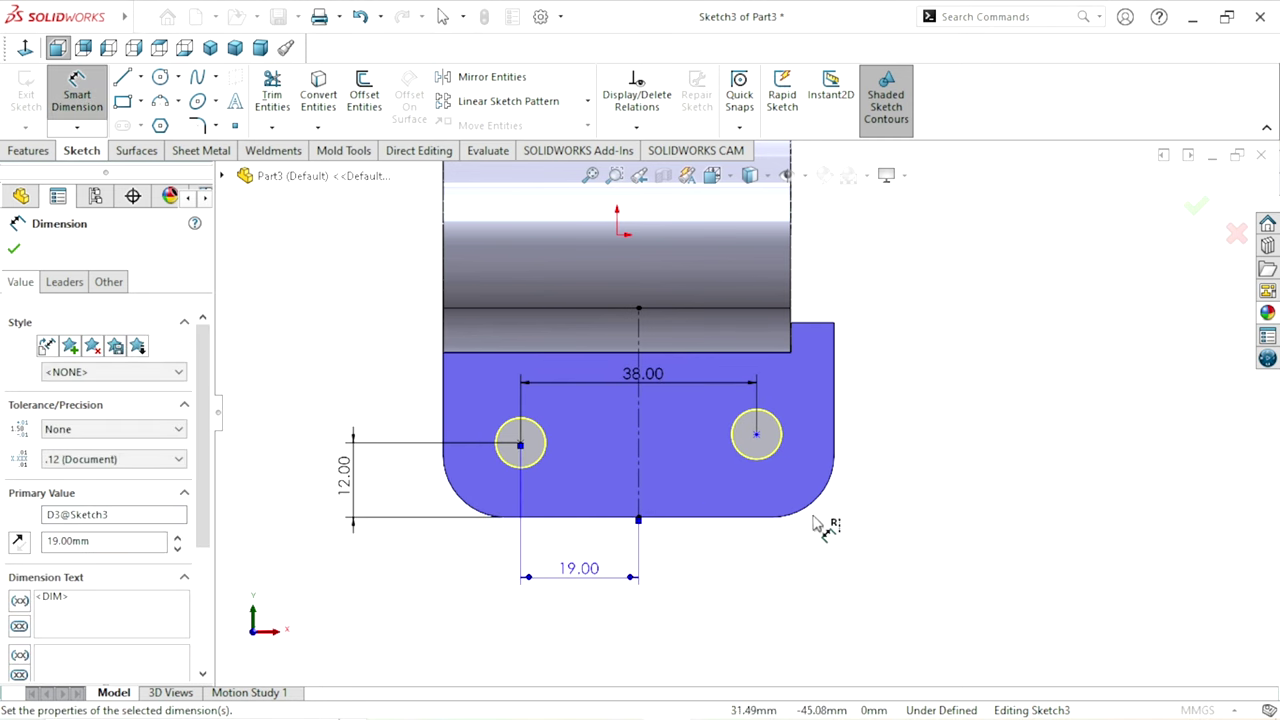
{"action": "left_click", "coordinate": [14, 249]}
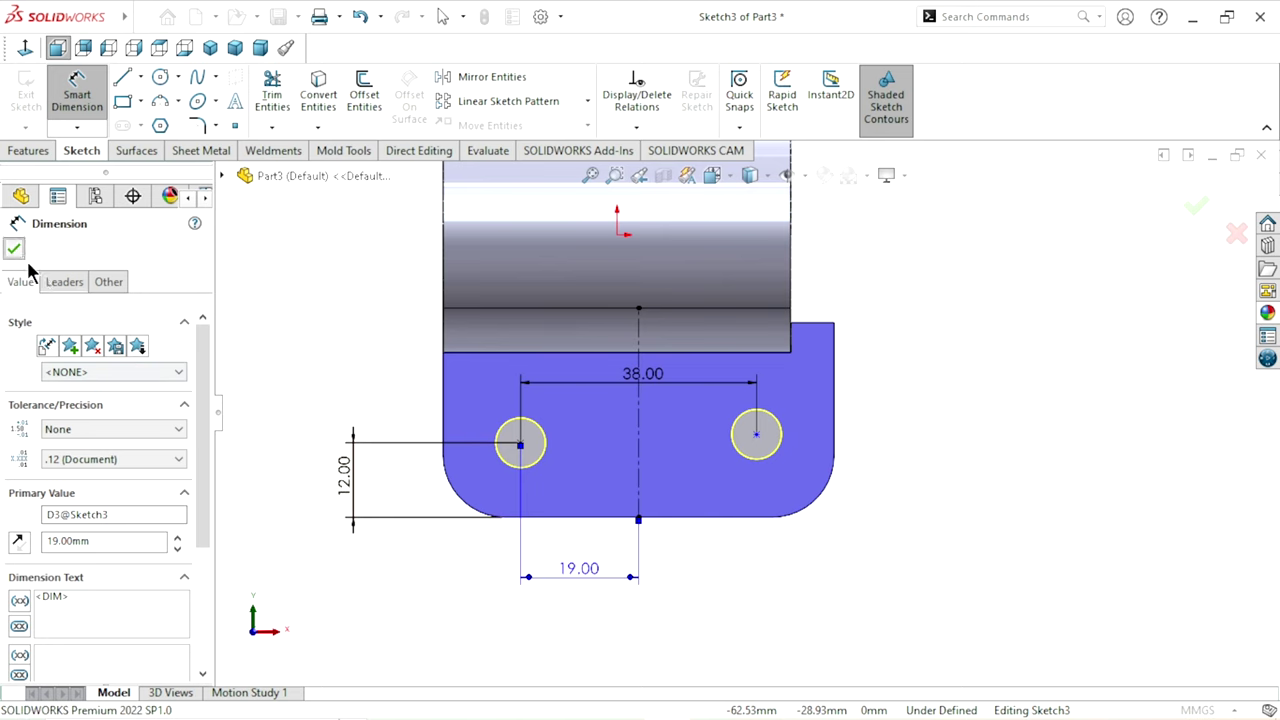
Make the two hole centres horizontal and accept to create the holes
{"action": "left_click", "coordinate": [520, 443]}
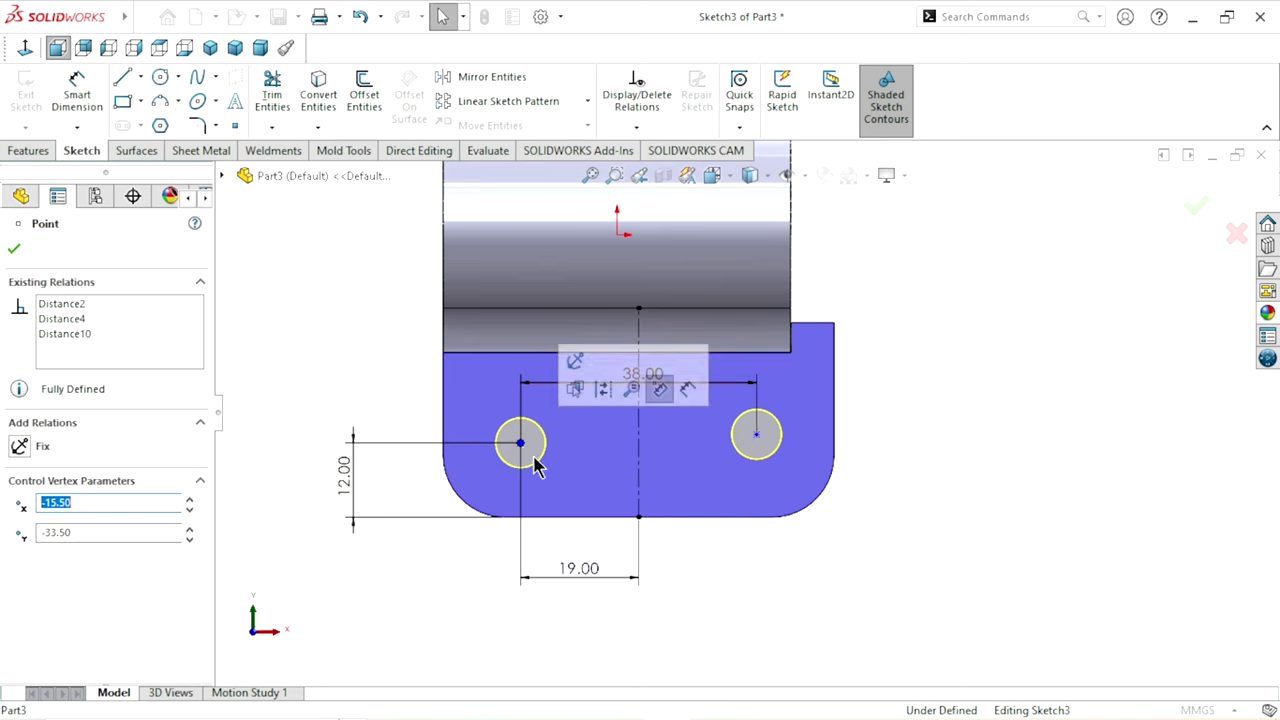
{"action": "left_click", "coordinate": [757, 437], "text": "ctrl"}
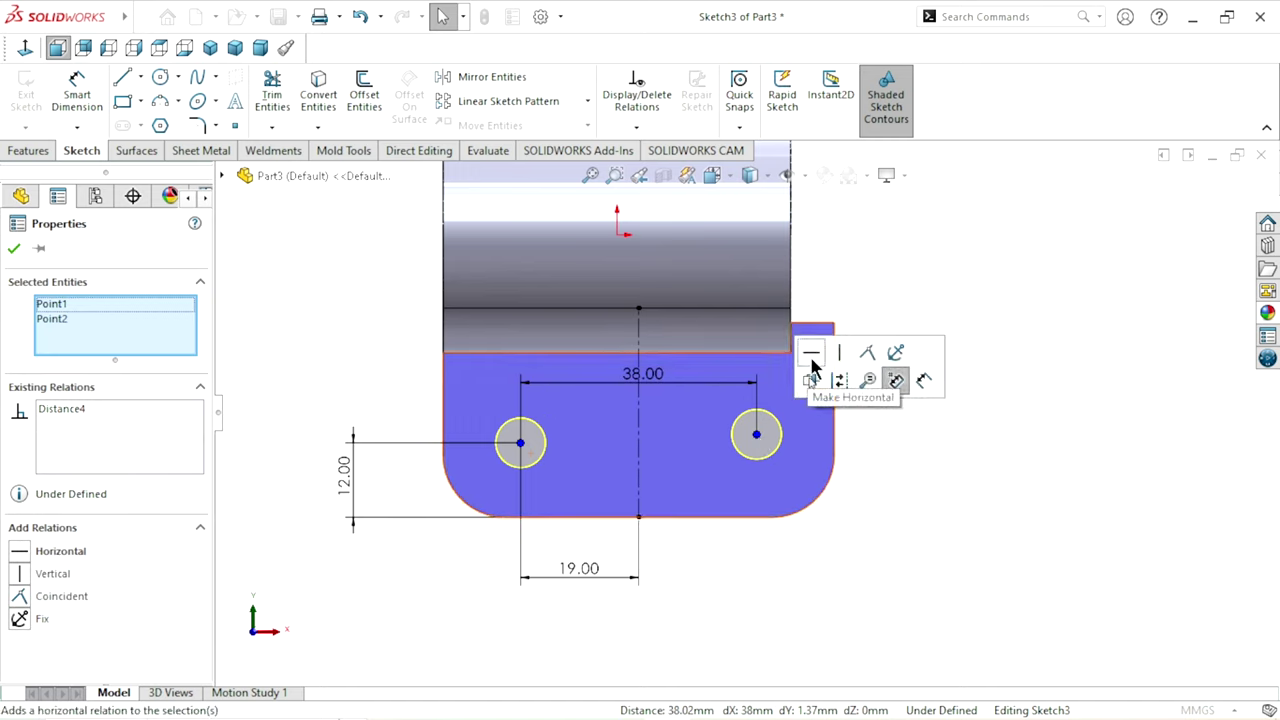
{"action": "left_click", "coordinate": [811, 353]}
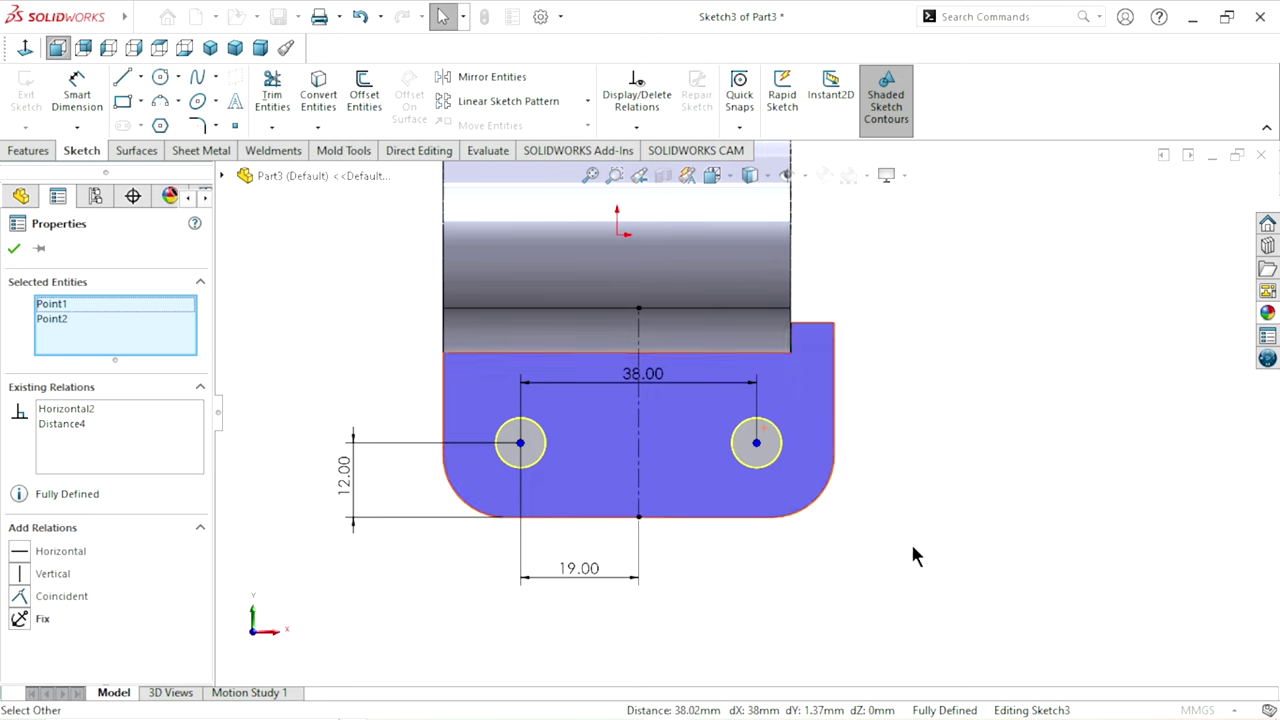
{"action": "left_click", "coordinate": [15, 249]}
{"action": "left_click", "coordinate": [15, 249]}
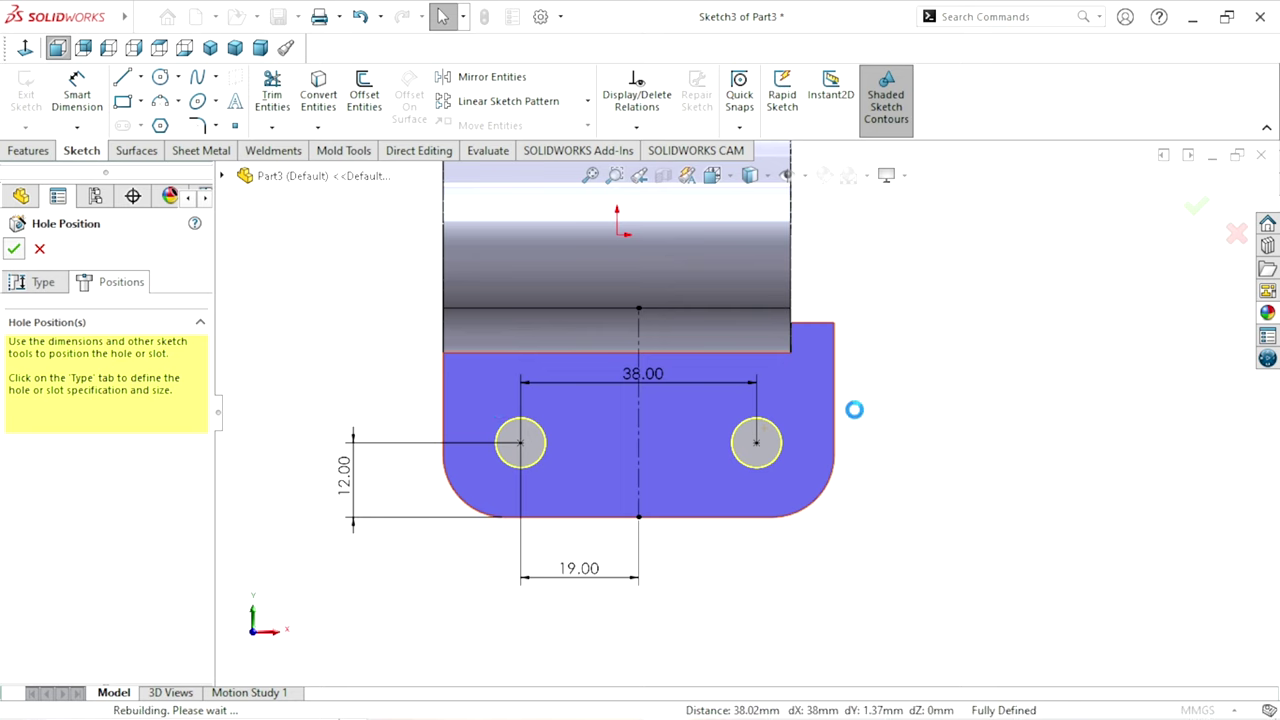
Start a Mirror feature with Front Plane as the mirror plane
{"action": "mouse_move", "coordinate": [897, 452]}
{"action": "middle_mouse_down"}
{"action": "mouse_move", "coordinate": [943, 466]}
{"action": "mouse_move", "coordinate": [877, 486]}
{"action": "mouse_move", "coordinate": [771, 457]}
{"action": "mouse_move", "coordinate": [856, 497]}
{"action": "mouse_move", "coordinate": [799, 384]}
{"action": "mouse_move", "coordinate": [900, 434]}
{"action": "mouse_move", "coordinate": [806, 394]}
{"action": "middle_mouse_up"}
{"action": "scroll", "coordinate": [850, 420], "scroll_direction": "down", "scroll_amount": 2}
{"action": "scroll", "coordinate": [900, 438], "scroll_direction": "up", "scroll_amount": 1}
{"action": "middle_click_drag", "start_coordinate": [899, 450], "coordinate": [874, 414]}
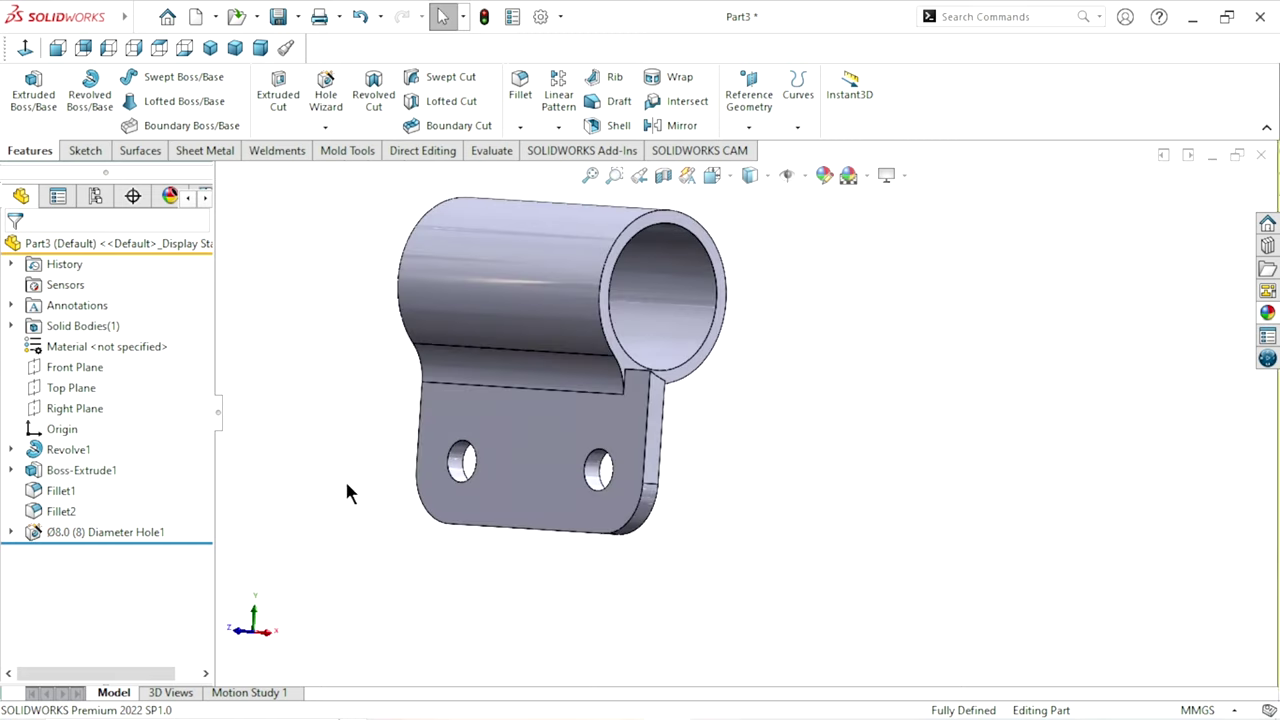
{"action": "left_click", "coordinate": [672, 125]}
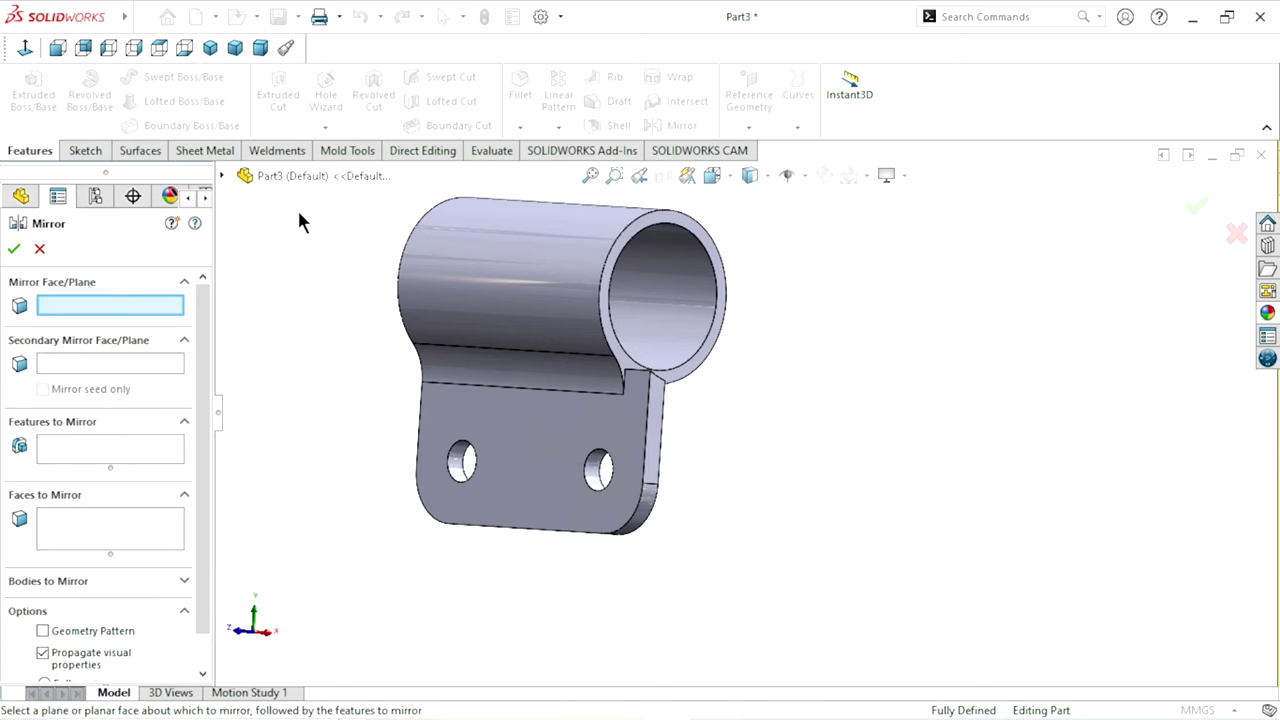
{"action": "left_click", "coordinate": [223, 174]}
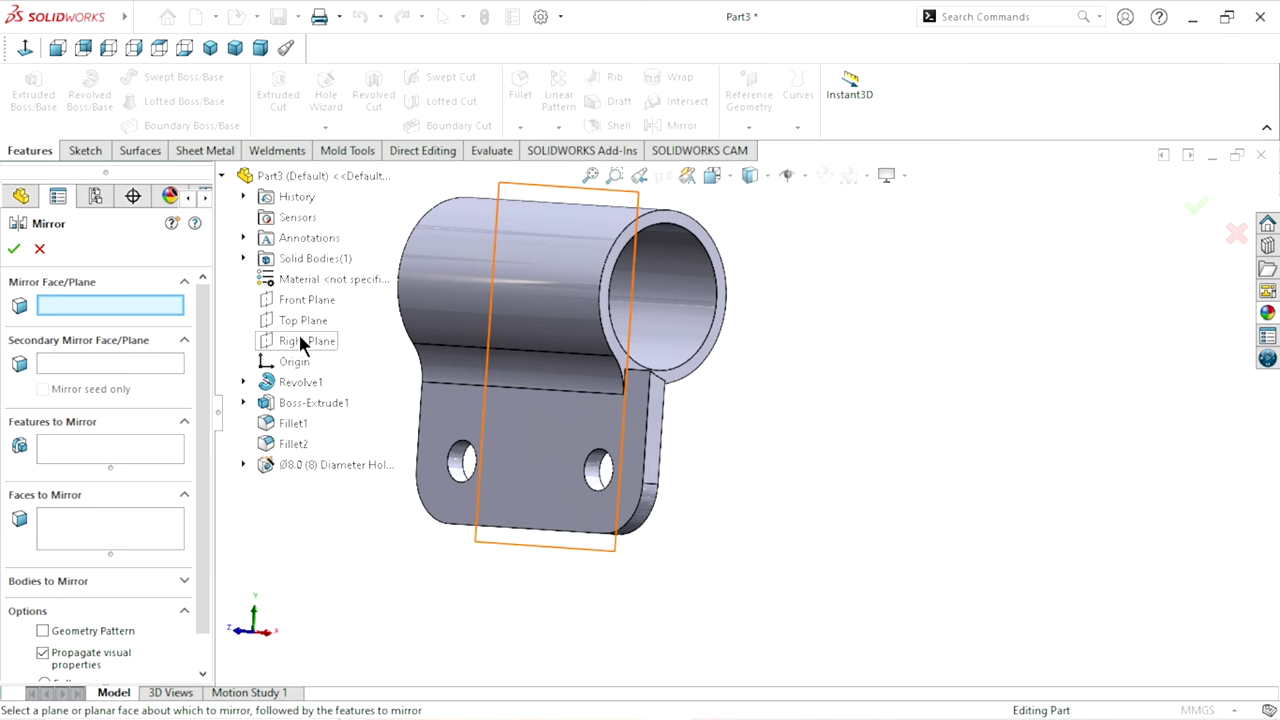
{"action": "left_click", "coordinate": [312, 300]}
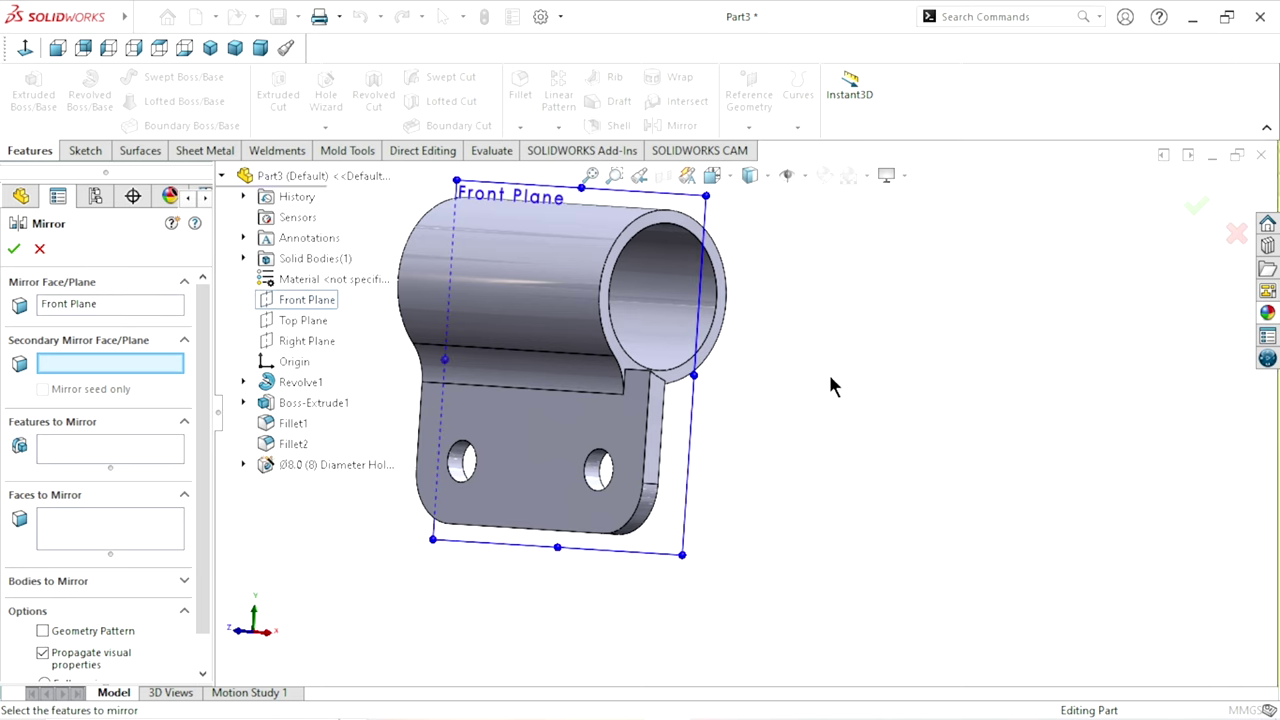
{"action": "mouse_move", "coordinate": [830, 386]}
{"action": "middle_mouse_down"}
{"action": "mouse_move", "coordinate": [776, 378]}
{"action": "mouse_move", "coordinate": [820, 384]}
{"action": "middle_mouse_up"}
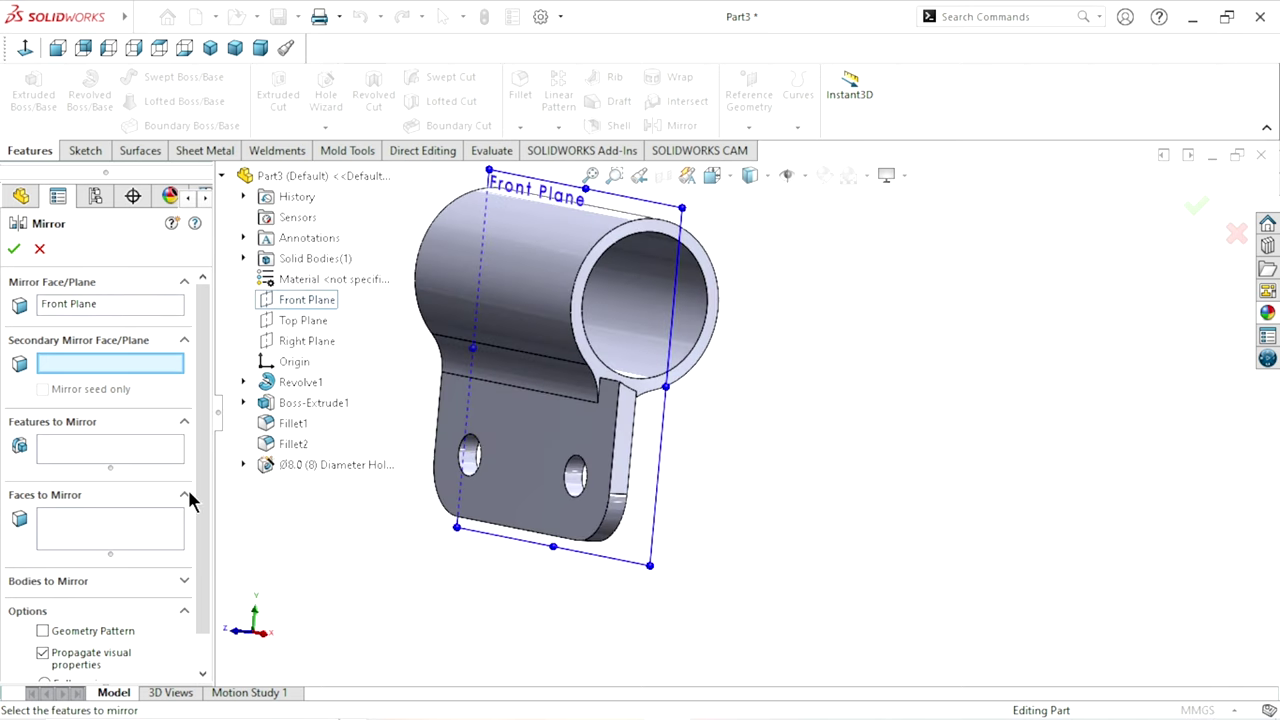
Mirror Boss-Extrude1, Fillet1, Fillet2 and the Ø8.0 holes, then confirm
{"action": "left_click", "coordinate": [62, 450]}
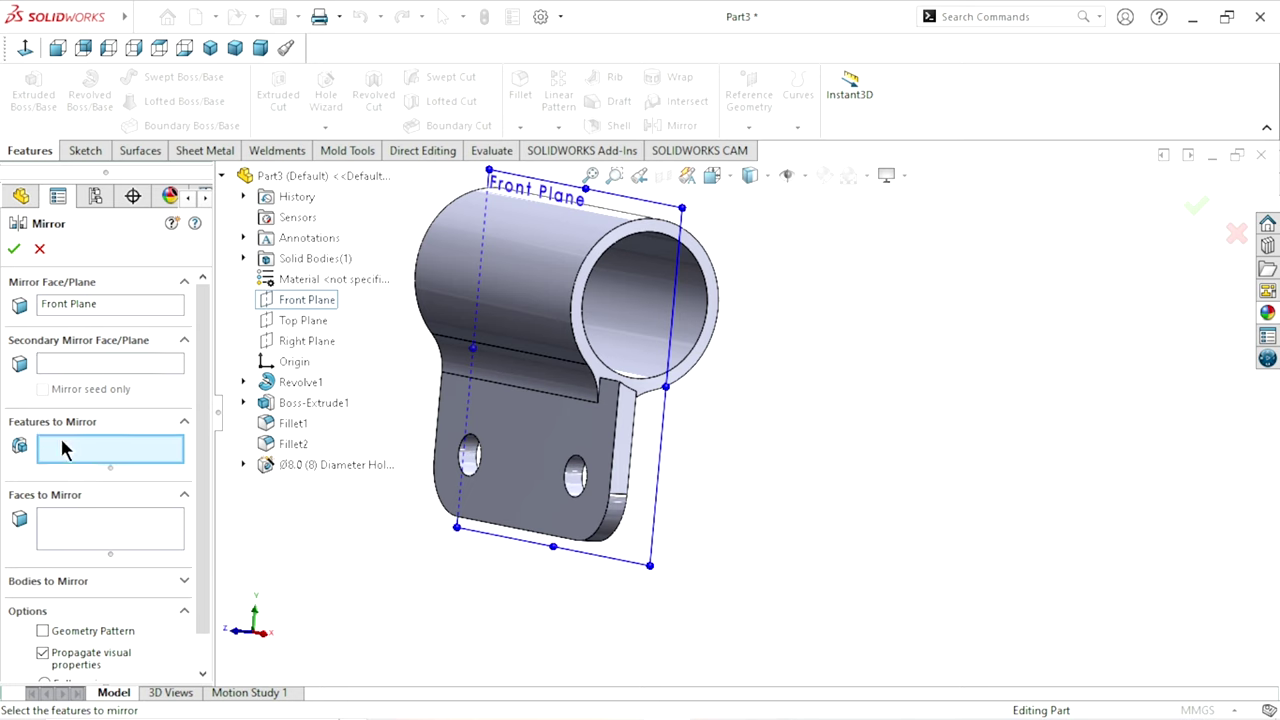
{"action": "left_click", "coordinate": [295, 408]}
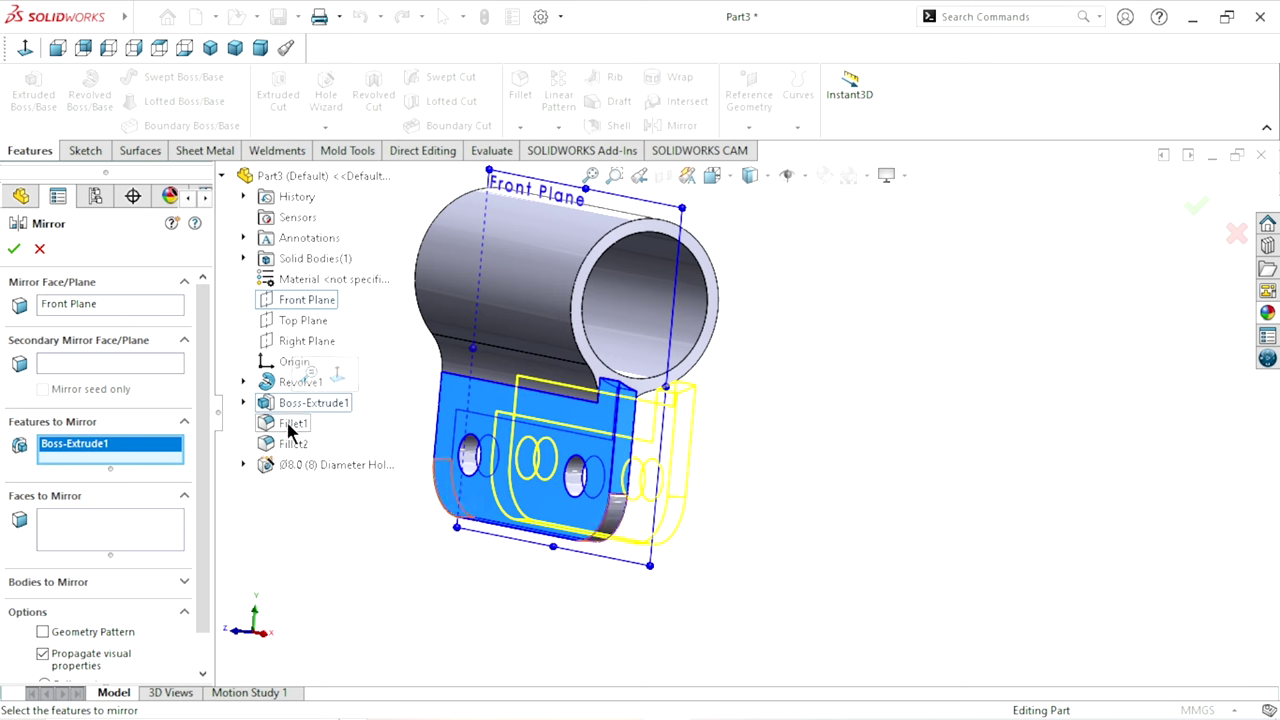
{"action": "left_click", "coordinate": [289, 425]}
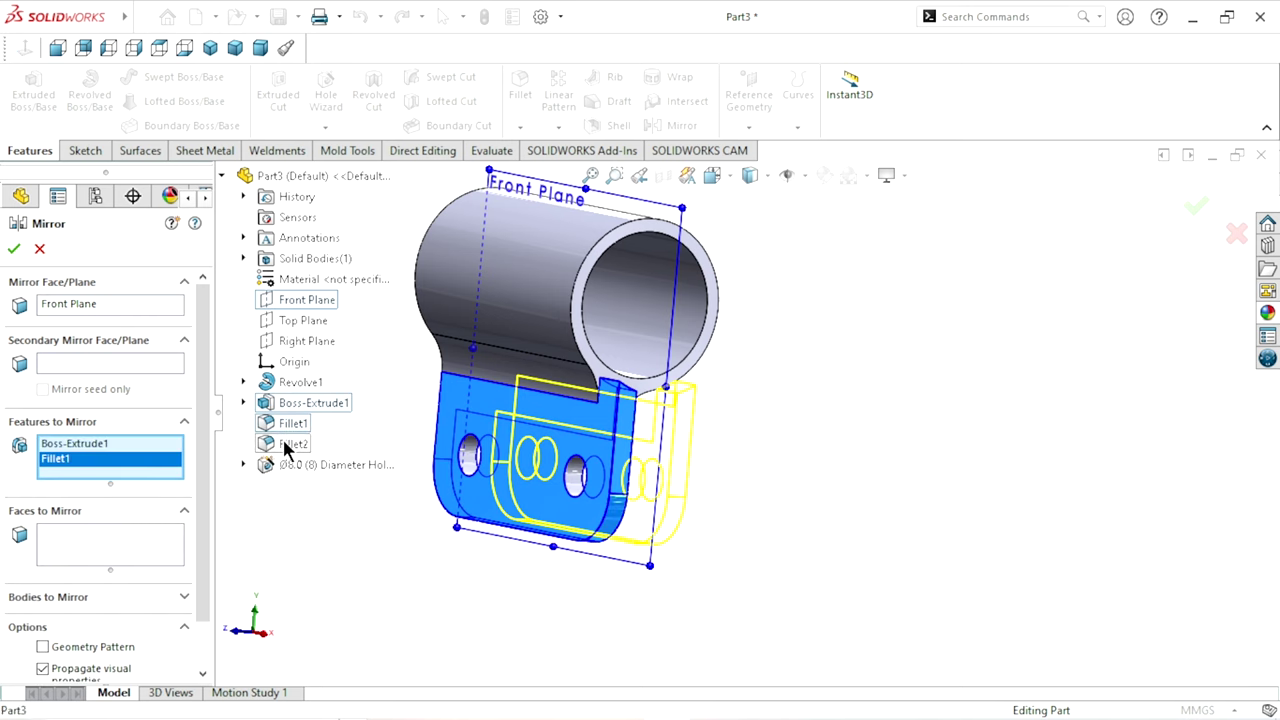
{"action": "left_click", "coordinate": [289, 446]}
{"action": "left_click", "coordinate": [288, 462]}
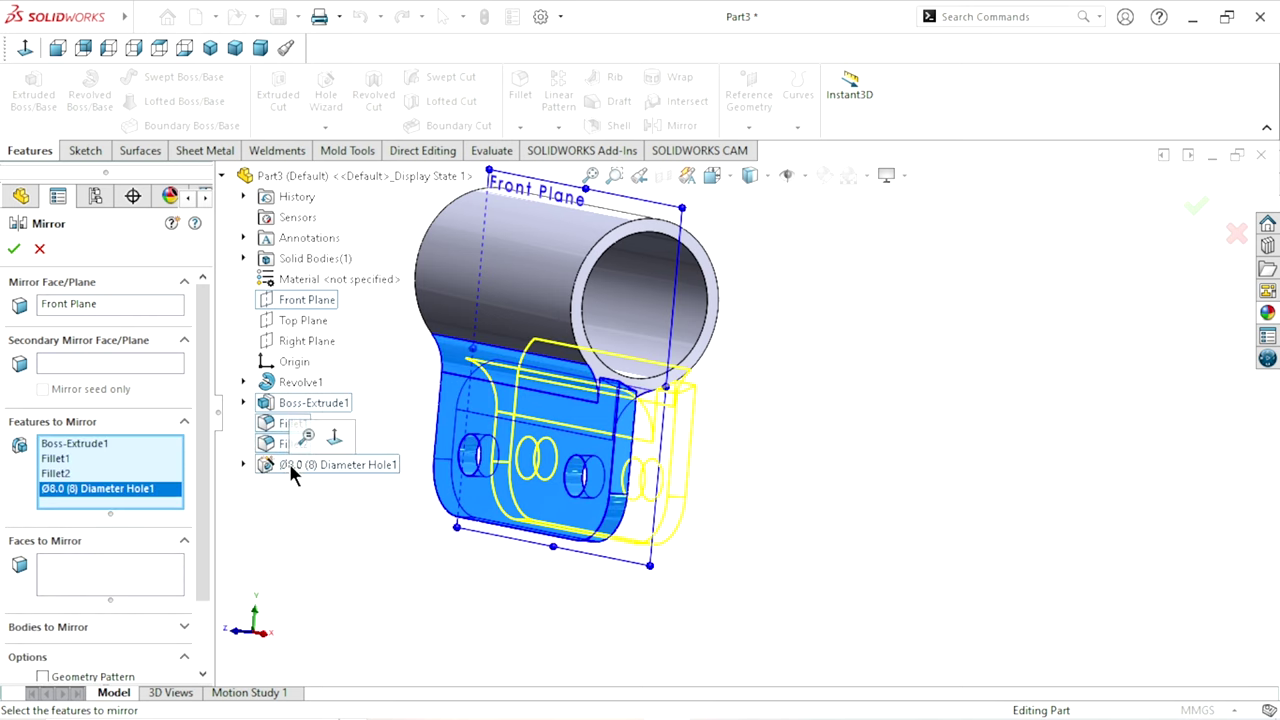
{"action": "left_click", "coordinate": [14, 251]}
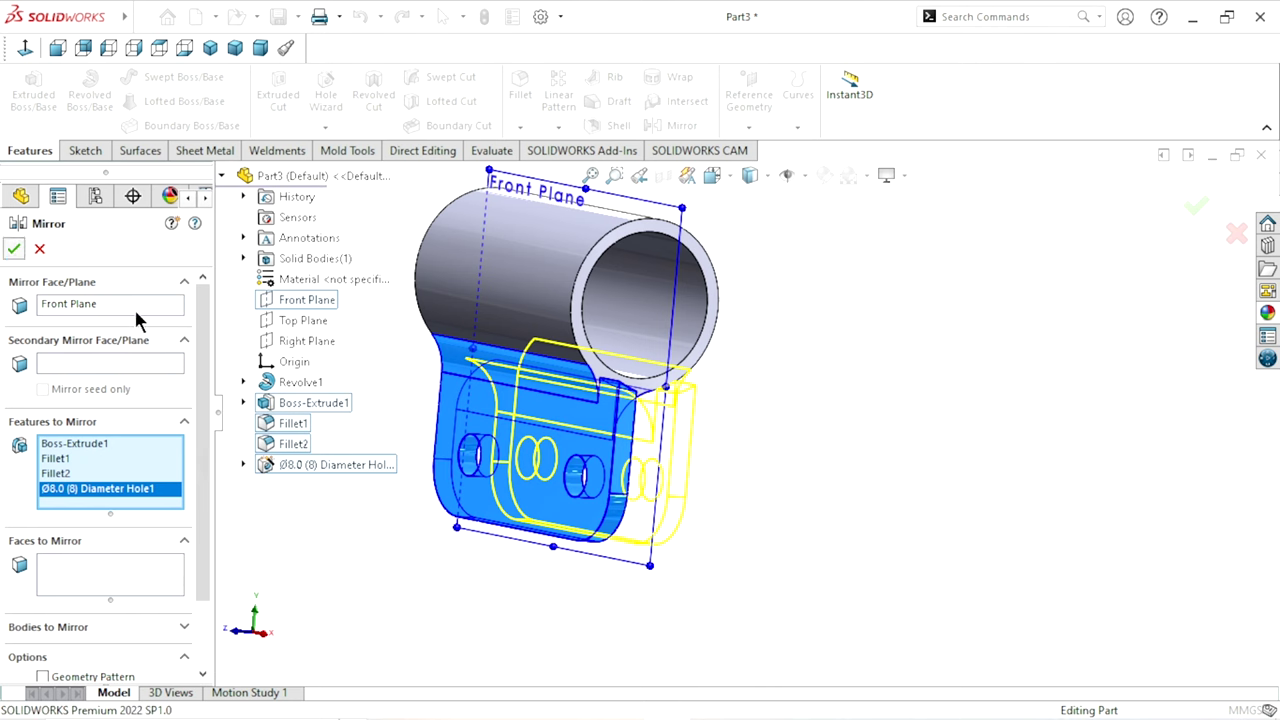
{"action": "left_click", "coordinate": [334, 414]}
Edit Fillet2, delete Edge<2> from Items To Fillet, and rebuild
{"action": "mouse_move", "coordinate": [334, 414]}
{"action": "middle_mouse_down"}
{"action": "mouse_move", "coordinate": [681, 387]}
{"action": "mouse_move", "coordinate": [684, 408]}
{"action": "mouse_move", "coordinate": [651, 449]}
{"action": "mouse_move", "coordinate": [586, 452]}
{"action": "mouse_move", "coordinate": [677, 406]}
{"action": "mouse_move", "coordinate": [714, 463]}
{"action": "mouse_move", "coordinate": [685, 425]}
{"action": "middle_mouse_up"}
{"action": "scroll", "coordinate": [684, 422], "scroll_direction": "down", "scroll_amount": 3}
{"action": "scroll", "coordinate": [663, 410], "scroll_direction": "down", "scroll_amount": 2}
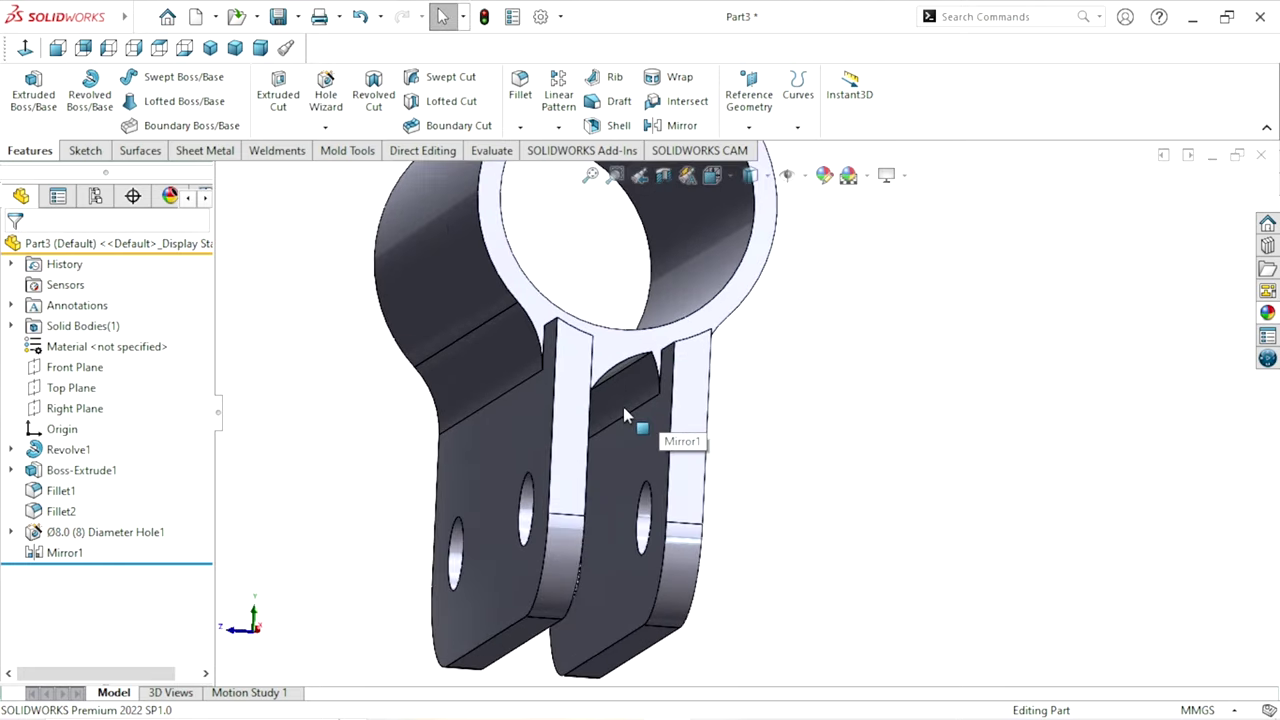
{"action": "mouse_move", "coordinate": [786, 443]}
{"action": "middle_mouse_down"}
{"action": "mouse_move", "coordinate": [731, 432]}
{"action": "mouse_move", "coordinate": [766, 443]}
{"action": "mouse_move", "coordinate": [743, 520]}
{"action": "middle_mouse_up"}
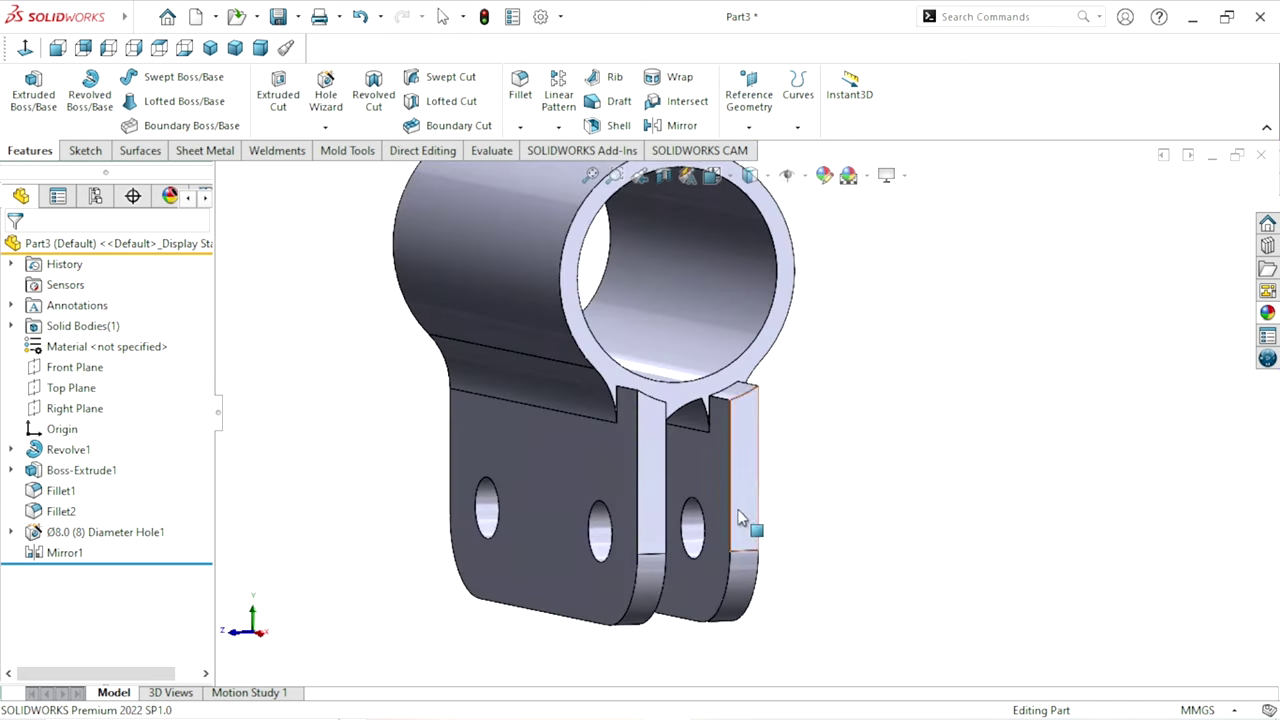
{"action": "scroll", "coordinate": [740, 490], "scroll_direction": "up", "scroll_amount": 2}
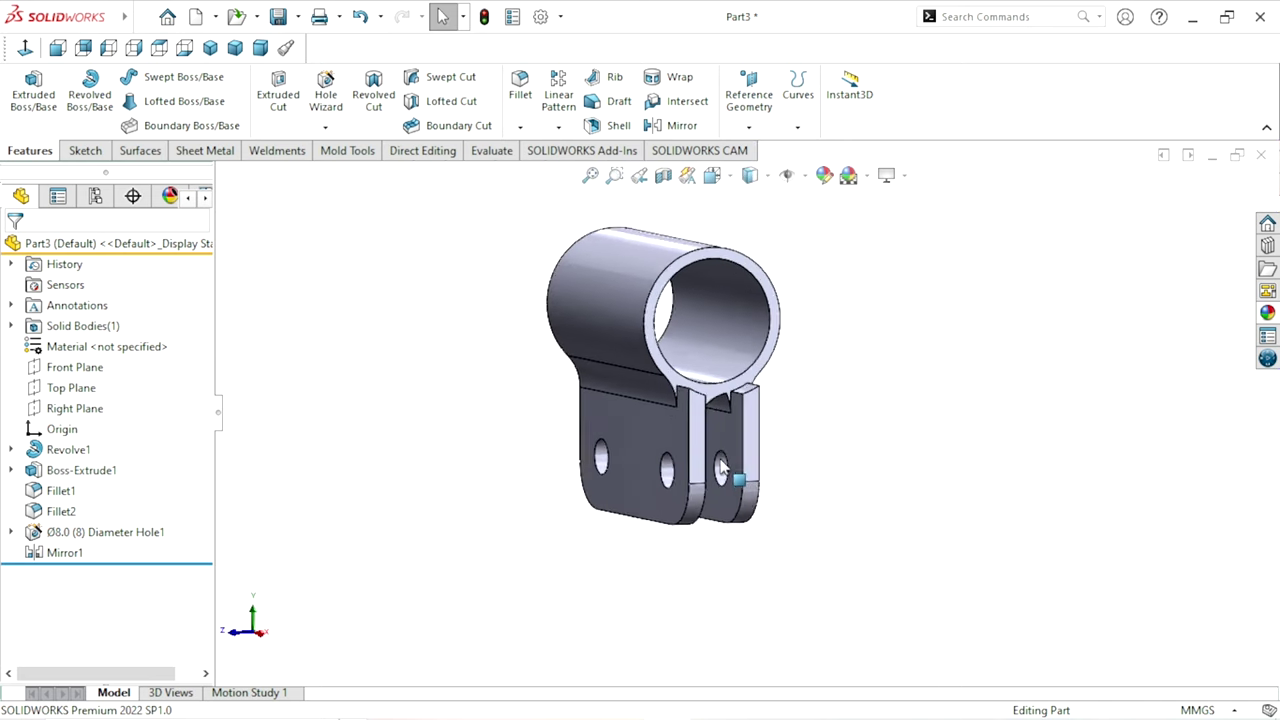
{"action": "left_click", "coordinate": [55, 509]}
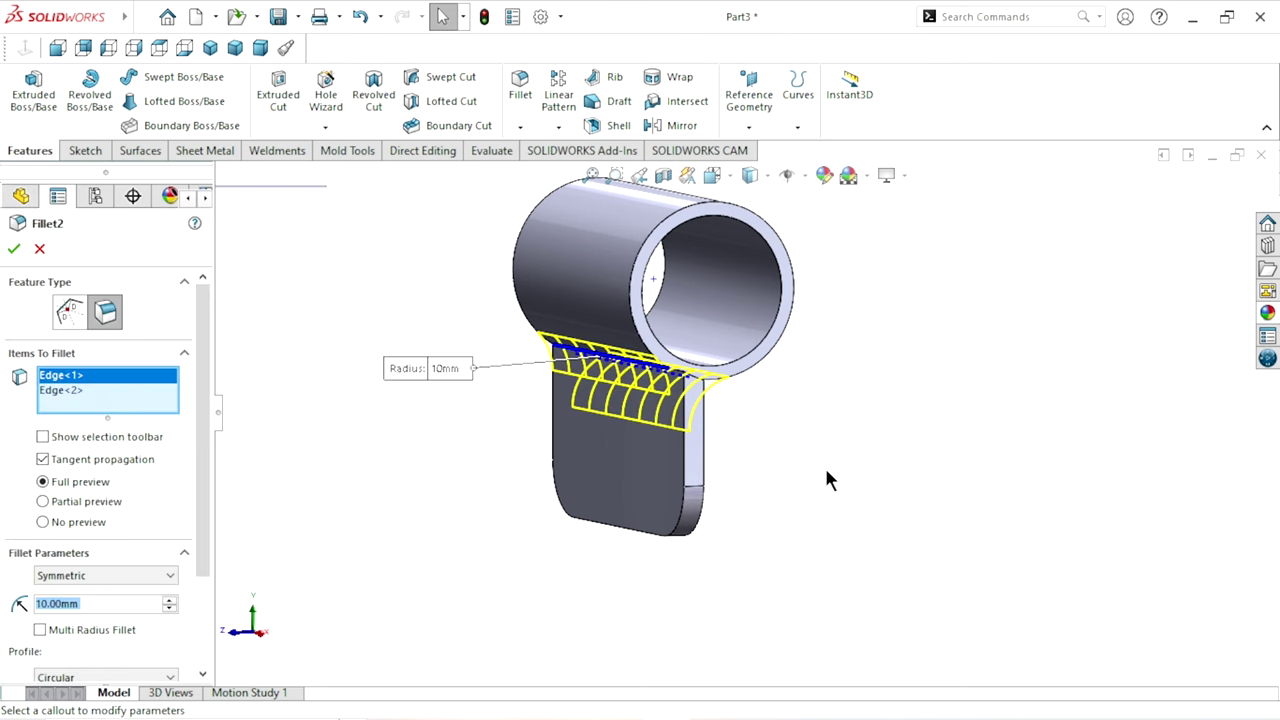
{"action": "mouse_move", "coordinate": [824, 465]}
{"action": "middle_mouse_down"}
{"action": "mouse_move", "coordinate": [772, 447]}
{"action": "mouse_move", "coordinate": [770, 474]}
{"action": "middle_mouse_up"}
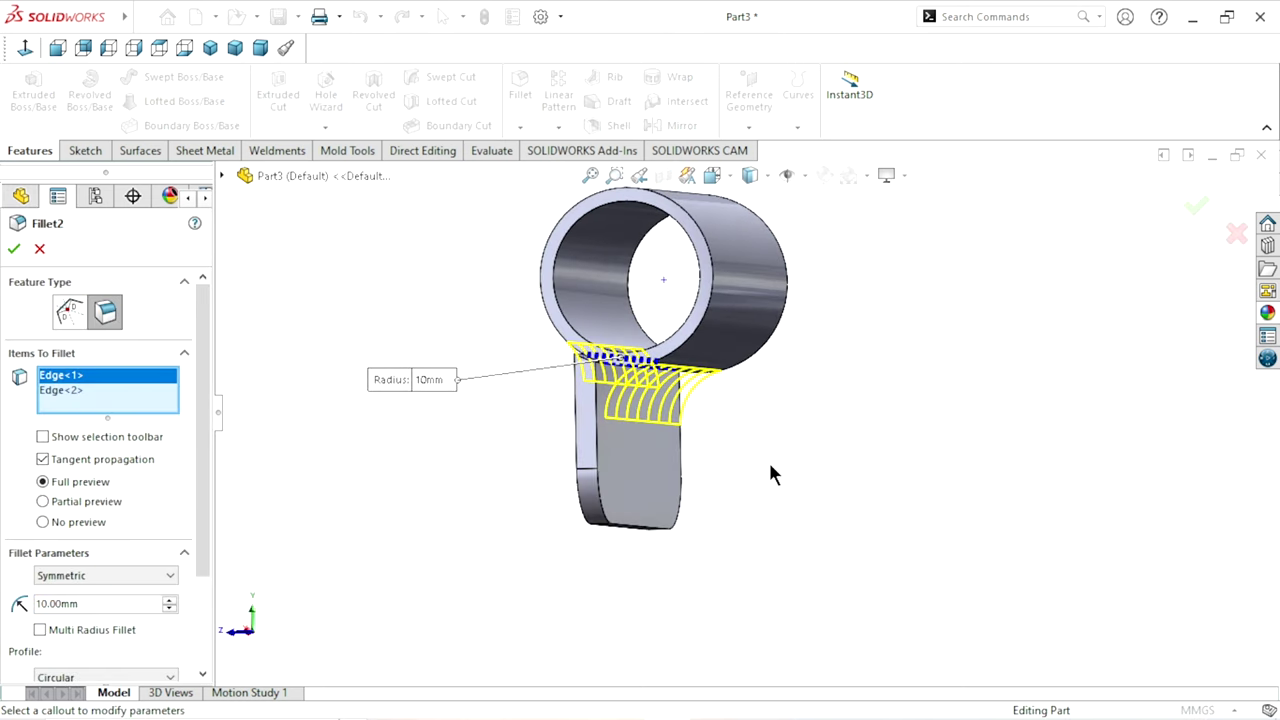
{"action": "left_click", "coordinate": [50, 397]}
{"action": "right_click", "coordinate": [50, 397]}
{"action": "left_click", "coordinate": [98, 430]}
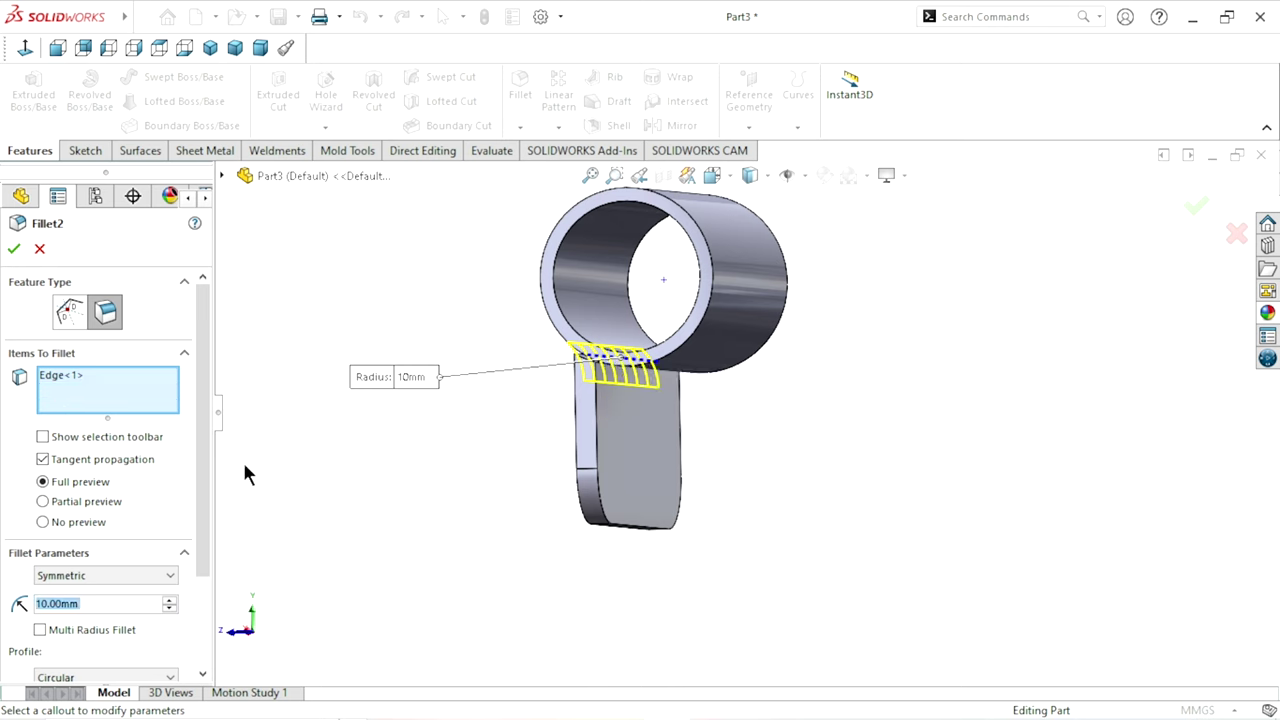
{"action": "left_click", "coordinate": [16, 251]}
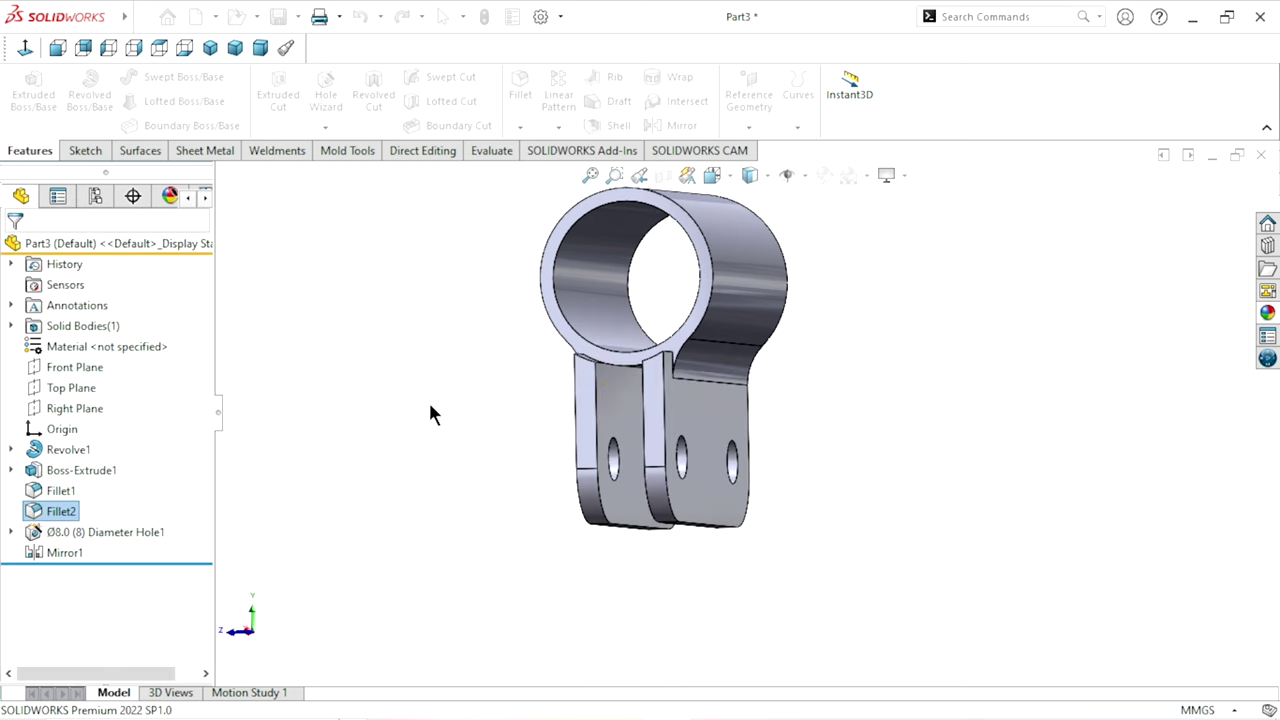
Start a 5 mm fillet and pick the plate edge beside the tube
{"action": "mouse_move", "coordinate": [455, 420]}
{"action": "middle_mouse_down"}
{"action": "mouse_move", "coordinate": [494, 429]}
{"action": "mouse_move", "coordinate": [477, 356]}
{"action": "mouse_move", "coordinate": [457, 382]}
{"action": "middle_mouse_up"}
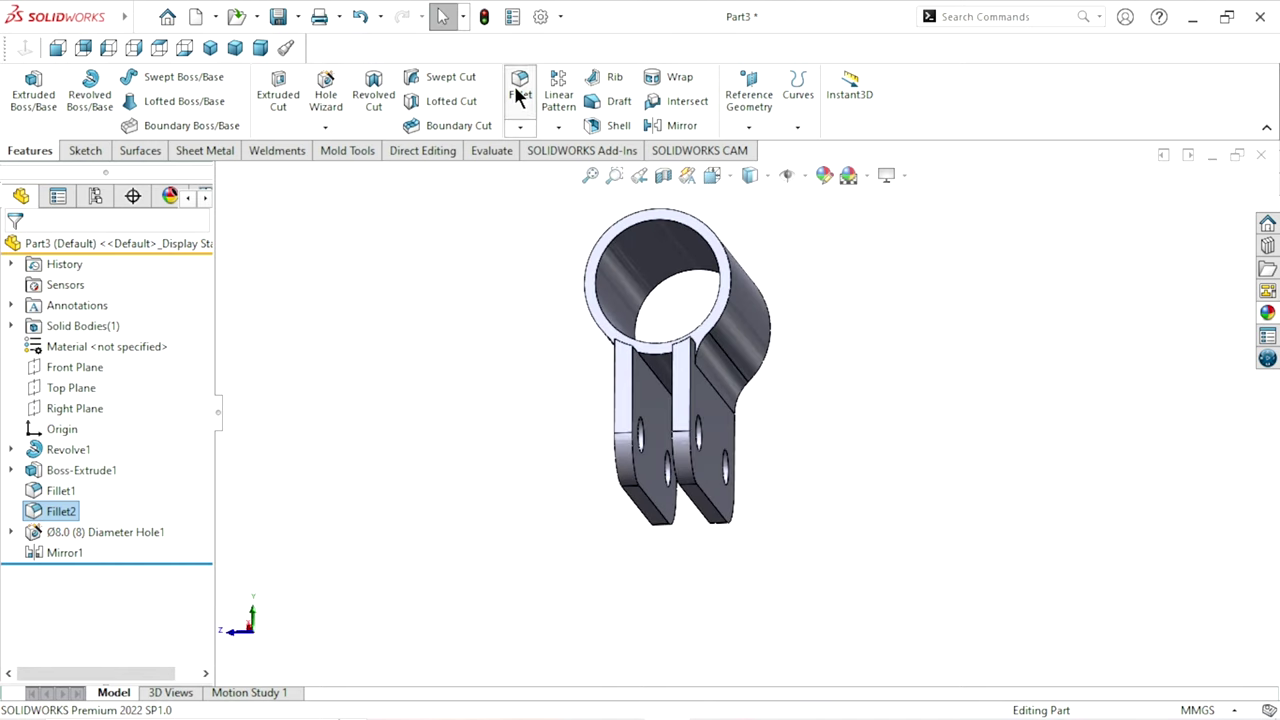
{"action": "key", "text": "Return"}
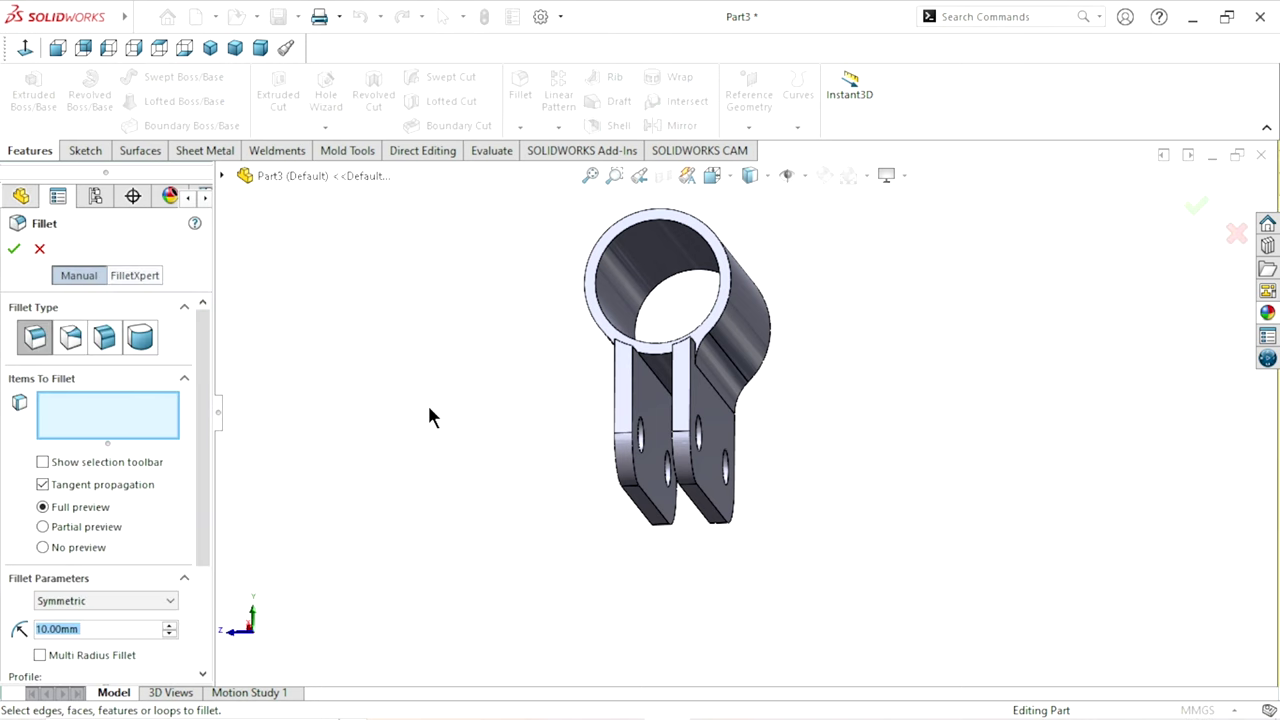
{"action": "type", "text": "5"}
{"action": "key", "text": "Return"}
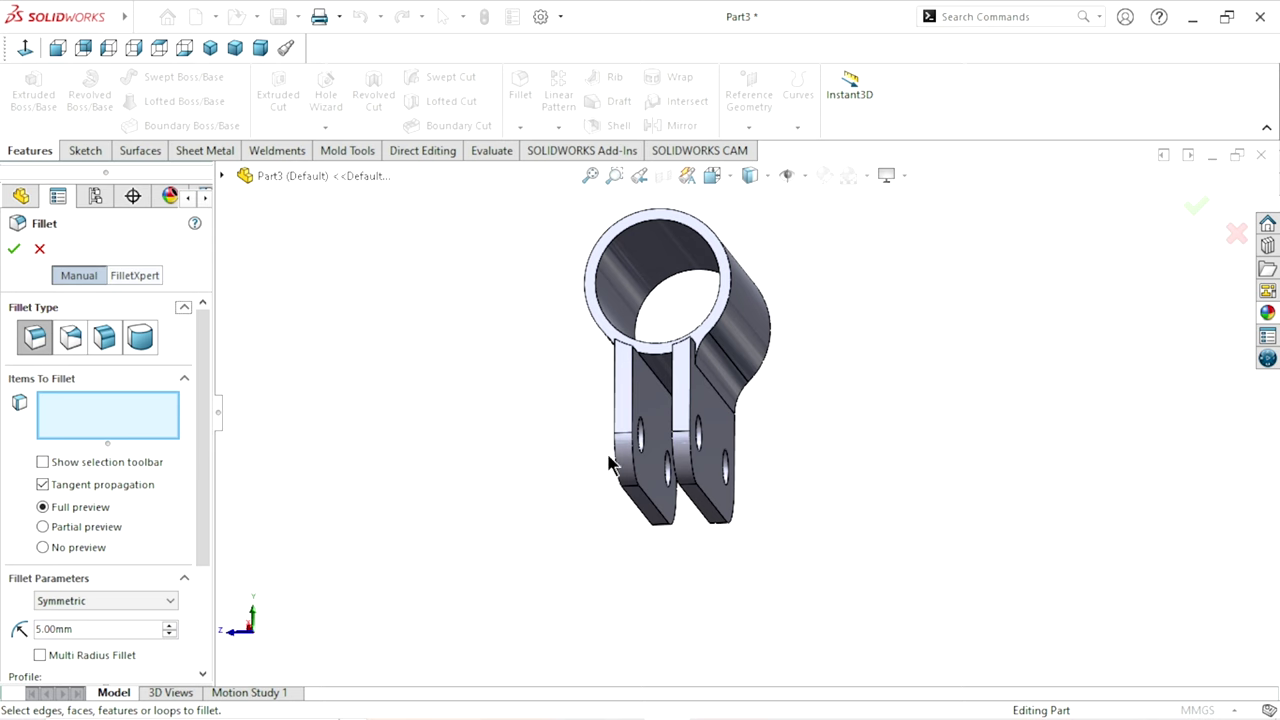
{"action": "scroll", "coordinate": [686, 422], "scroll_direction": "down", "scroll_amount": 2}
{"action": "scroll", "coordinate": [668, 398], "scroll_direction": "down", "scroll_amount": 2}
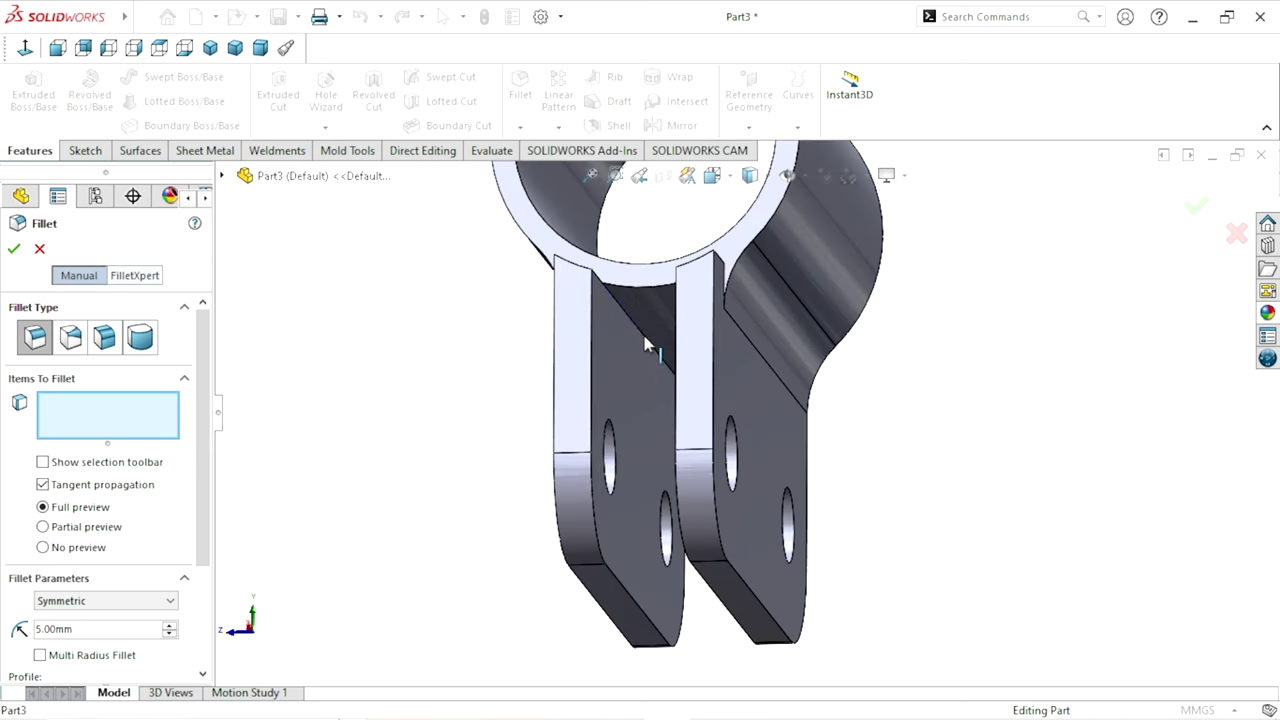
{"action": "left_click", "coordinate": [646, 345]}
{"action": "middle_click_drag", "start_coordinate": [418, 372], "coordinate": [450, 405]}
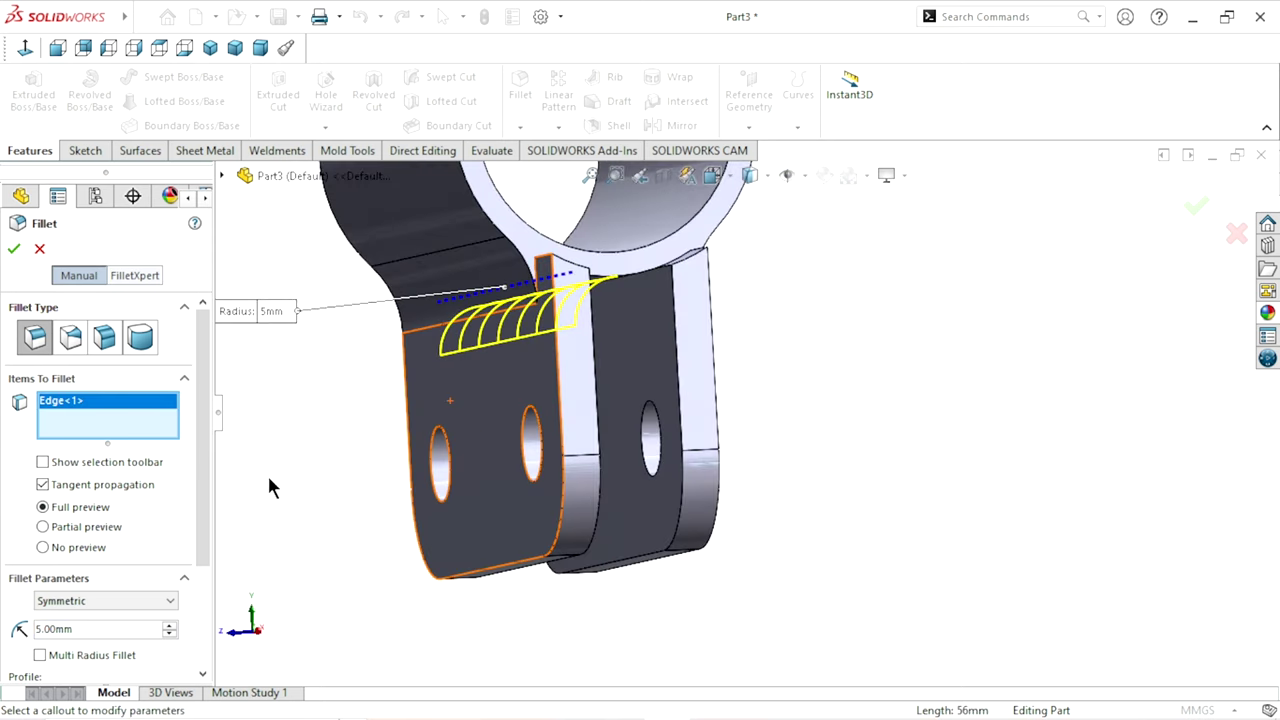
Change the radius to 2 mm, add the facing edge across the gap, and accept
{"action": "left_click", "coordinate": [90, 628]}
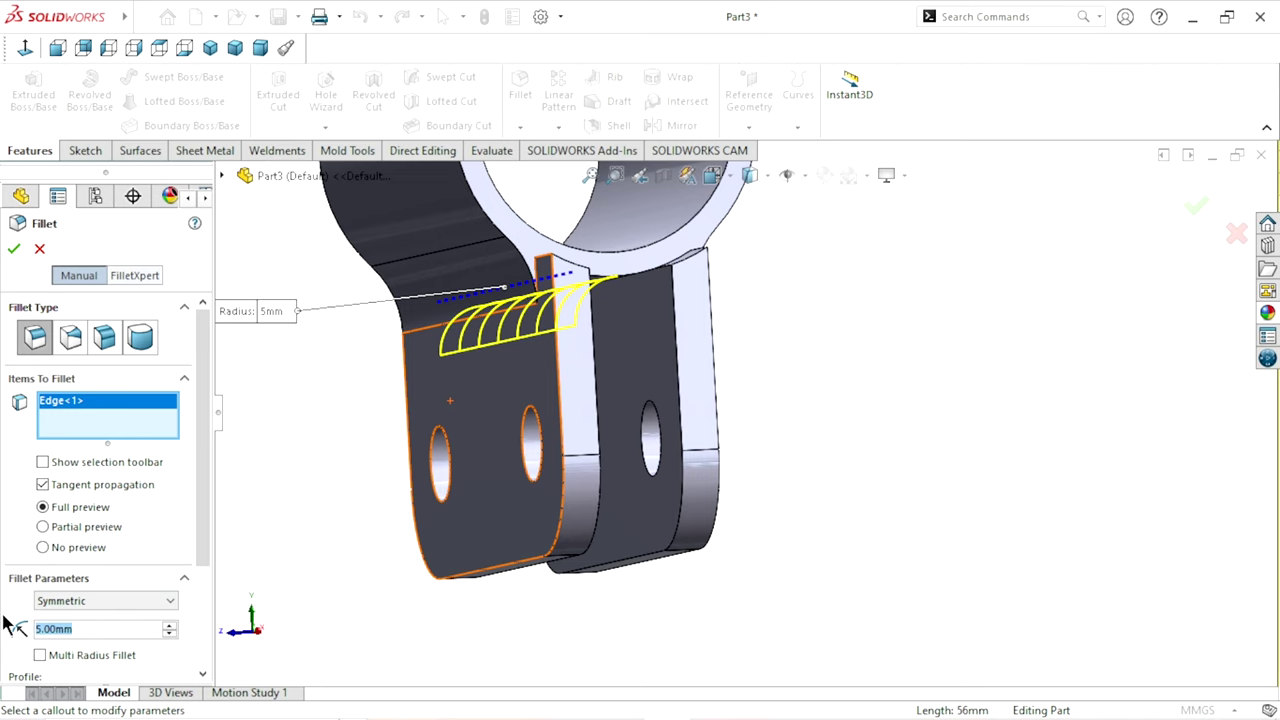
{"action": "type", "text": "2"}
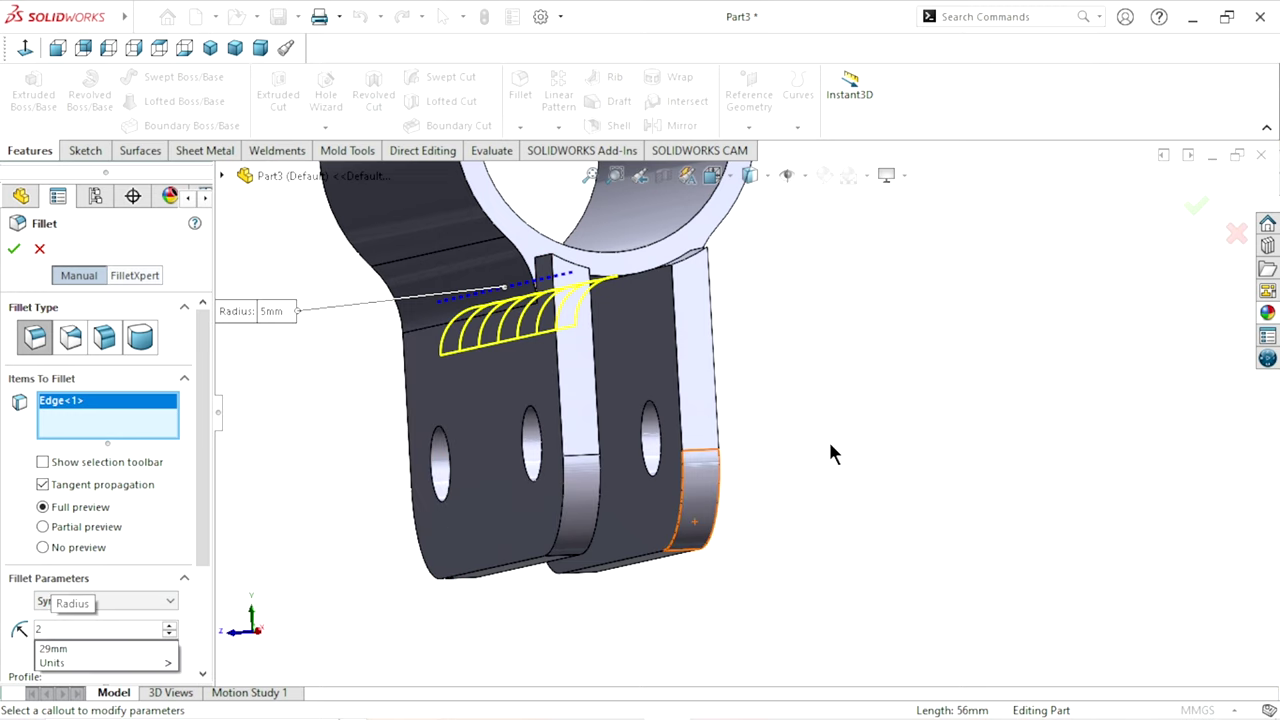
{"action": "key", "text": "Return"}
{"action": "mouse_move", "coordinate": [804, 432]}
{"action": "middle_mouse_down"}
{"action": "mouse_move", "coordinate": [774, 403]}
{"action": "mouse_move", "coordinate": [770, 370]}
{"action": "middle_mouse_up"}
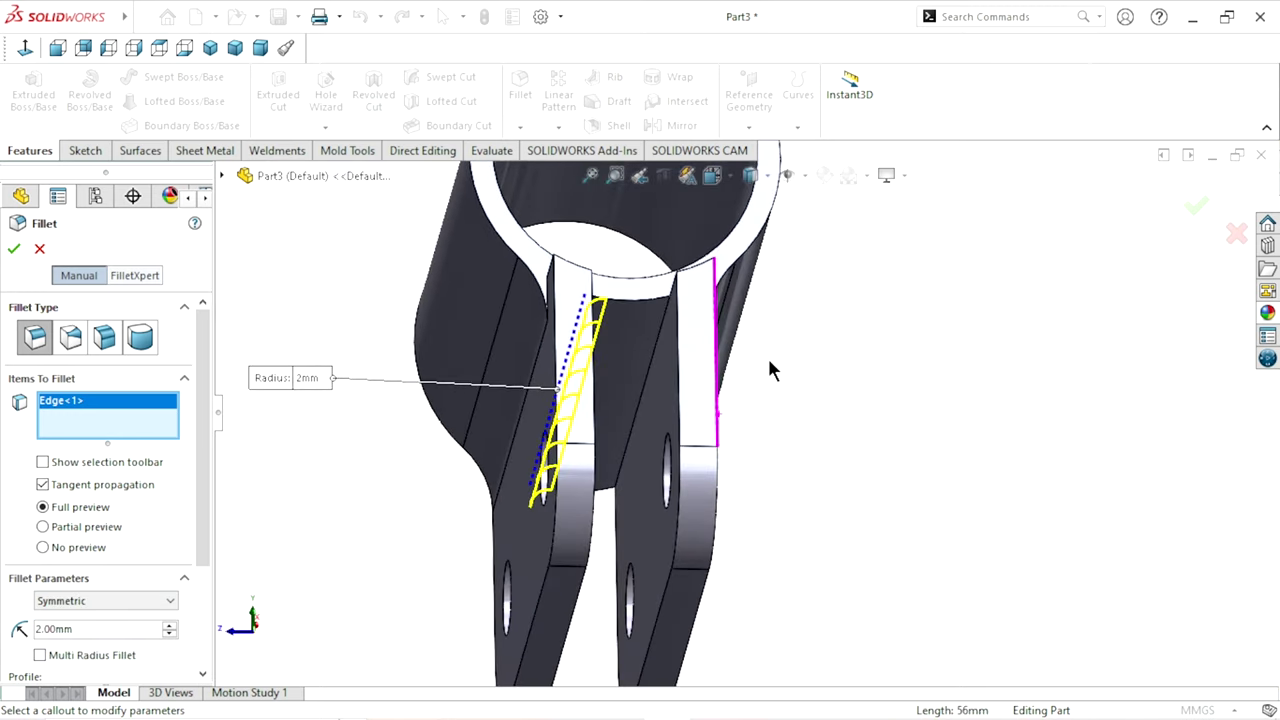
{"action": "left_click", "coordinate": [656, 343]}
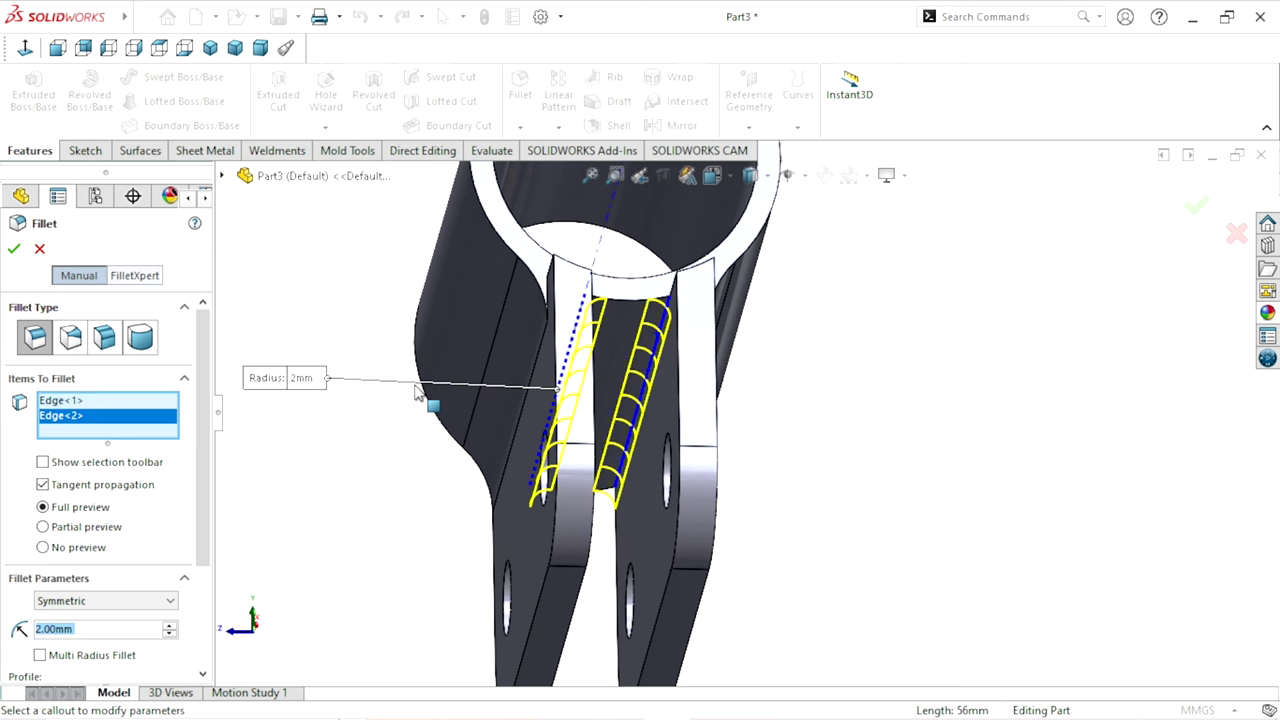
{"action": "left_click", "coordinate": [14, 252]}
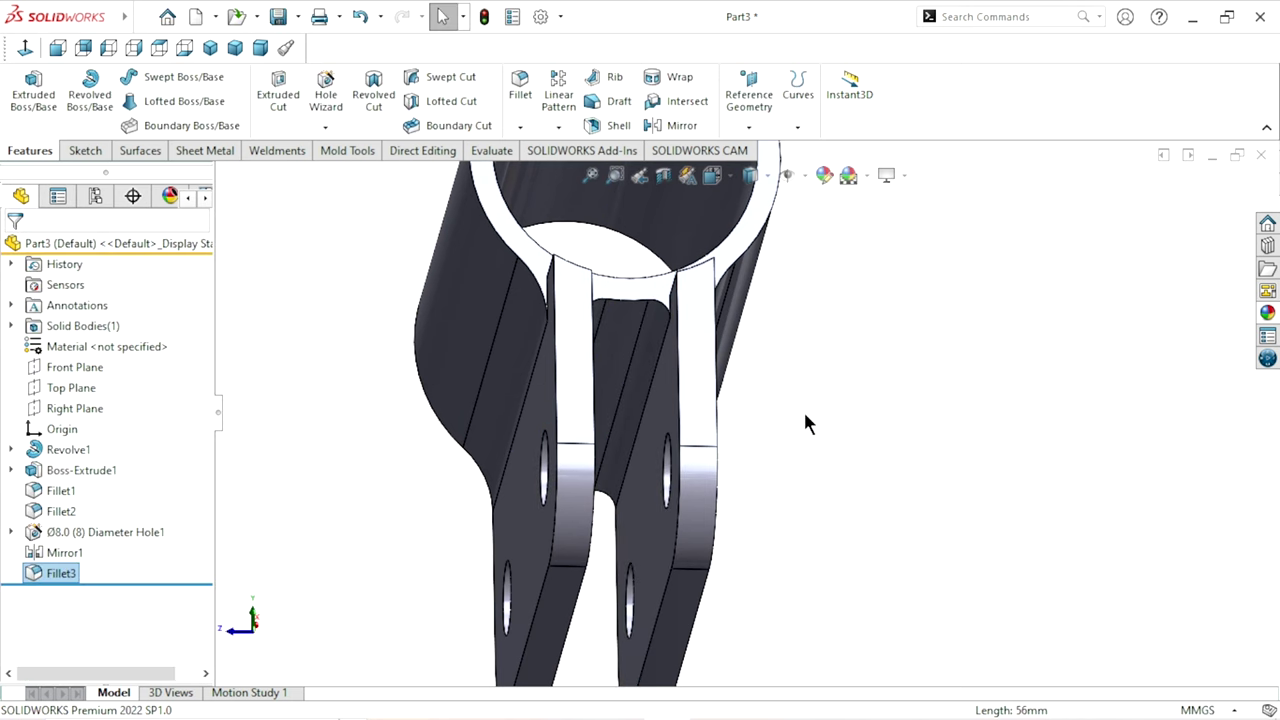
{"action": "middle_click_drag", "start_coordinate": [826, 410], "coordinate": [734, 456]}
{"action": "scroll", "coordinate": [734, 456], "scroll_direction": "up", "scroll_amount": 3}
Start a new sketch on the Front Plane
{"action": "mouse_move", "coordinate": [934, 423]}
{"action": "middle_mouse_down"}
{"action": "mouse_move", "coordinate": [766, 434]}
{"action": "mouse_move", "coordinate": [940, 451]}
{"action": "middle_mouse_up"}
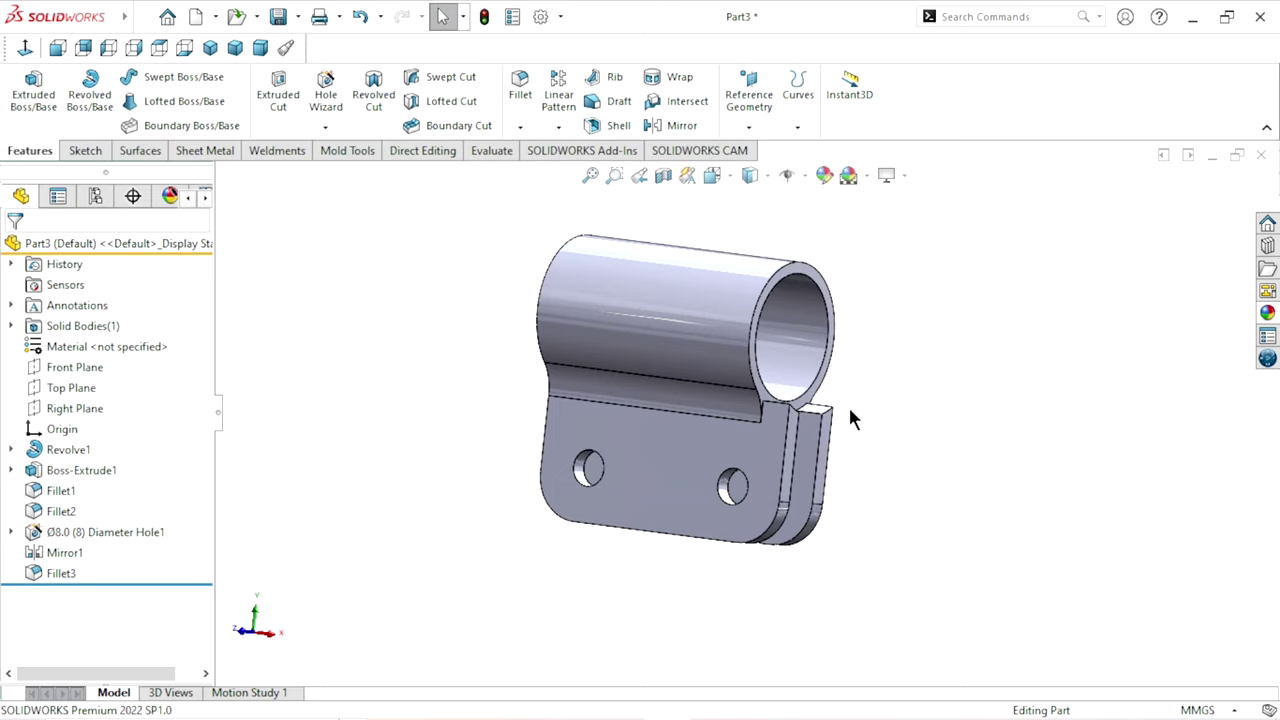
{"action": "scroll", "coordinate": [848, 404], "scroll_direction": "down", "scroll_amount": 2}
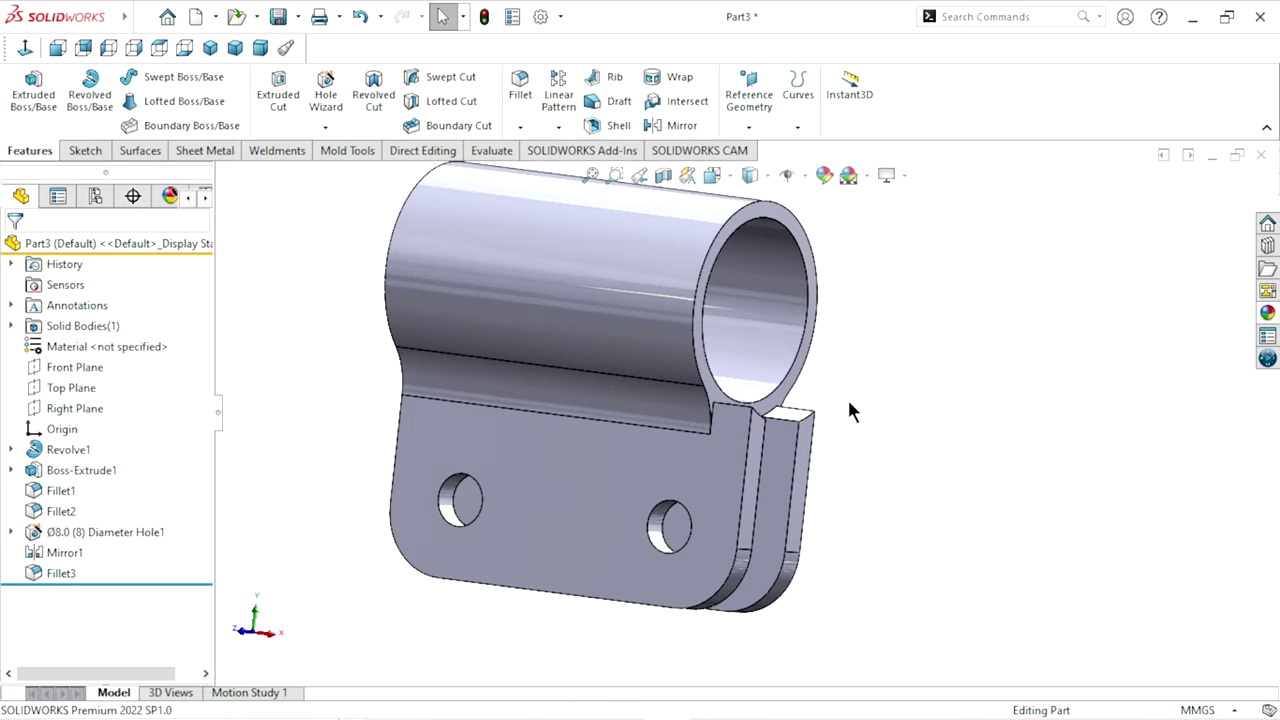
{"action": "left_click", "coordinate": [70, 367]}
{"action": "left_click", "coordinate": [82, 337]}
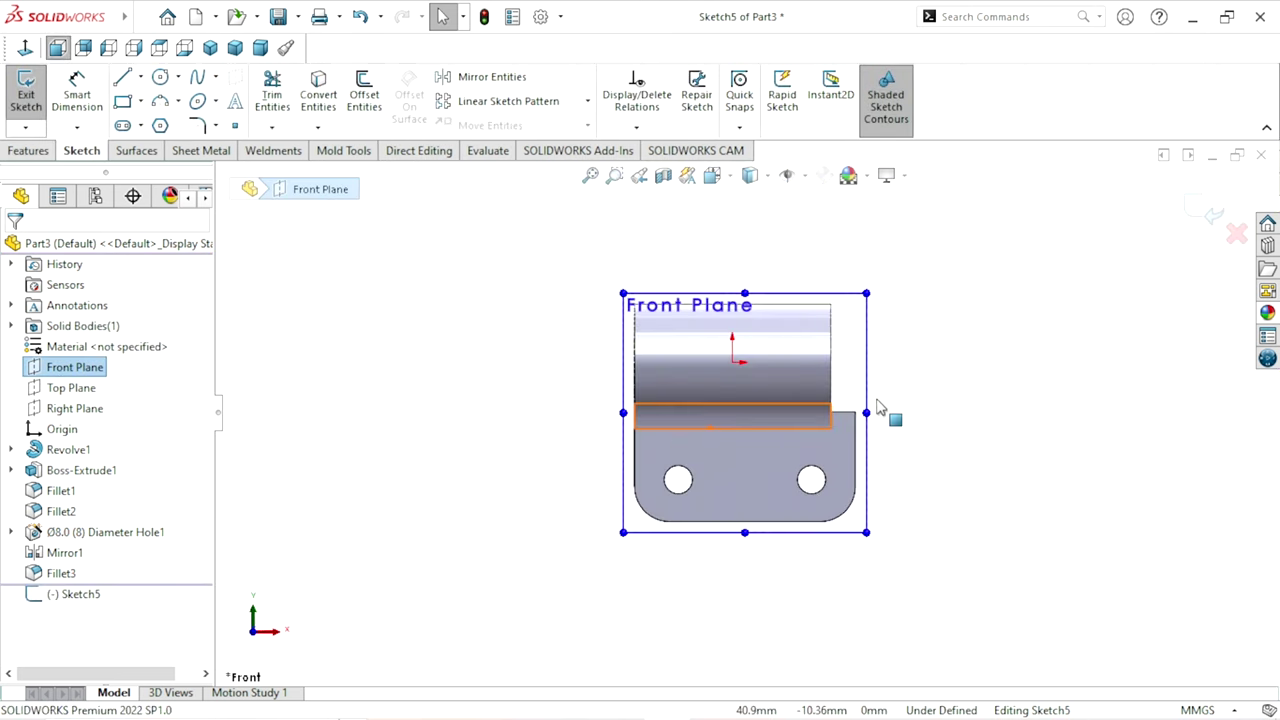
{"action": "left_click", "coordinate": [963, 425]}
{"action": "scroll", "coordinate": [930, 405], "scroll_direction": "down", "scroll_amount": 2}
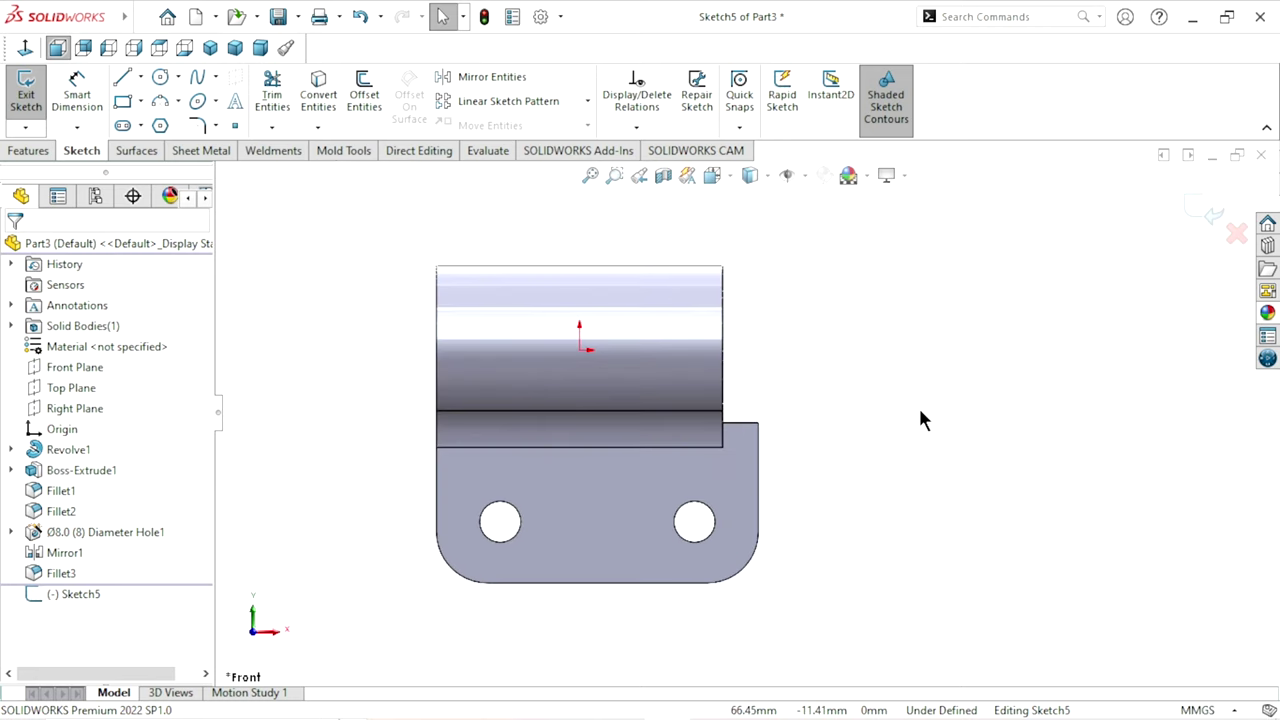
{"action": "scroll", "coordinate": [915, 420], "scroll_direction": "down", "scroll_amount": 1}
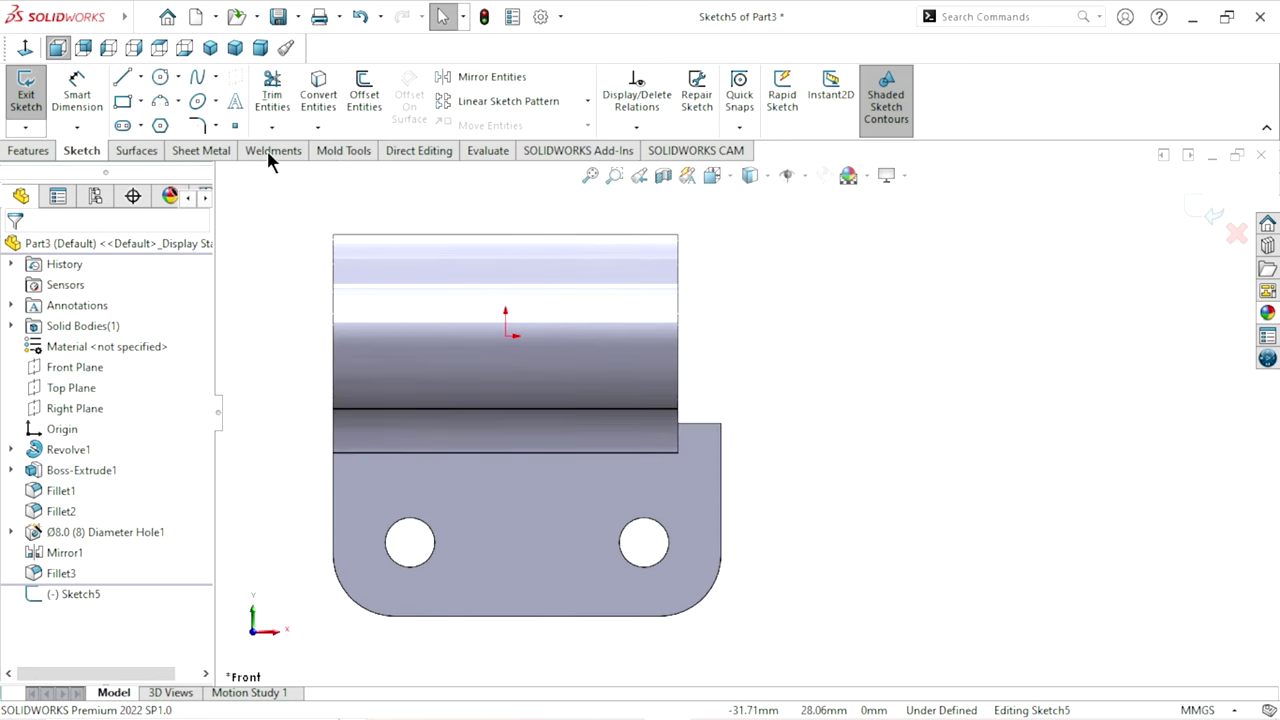
Draw a horizontal centerline from the tube's left edge to past the right of the part
{"action": "left_click", "coordinate": [141, 77]}
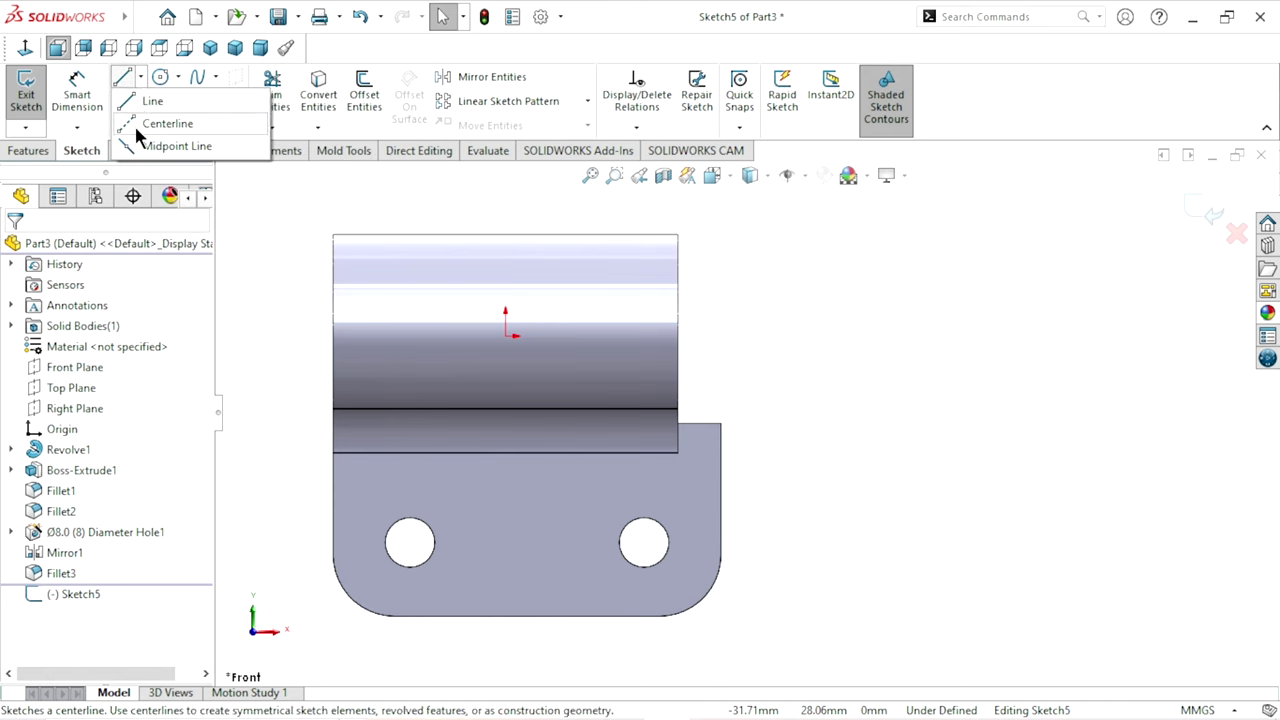
{"action": "left_click", "coordinate": [134, 123]}
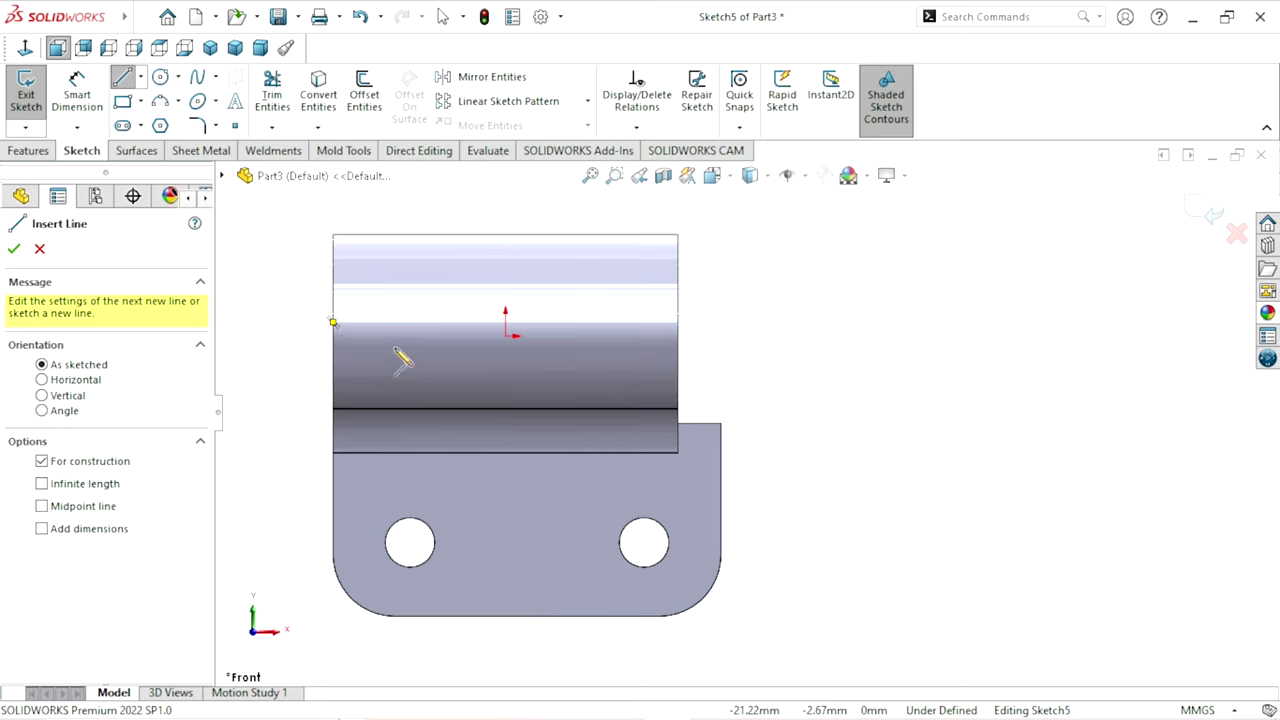
{"action": "left_click", "coordinate": [334, 336]}
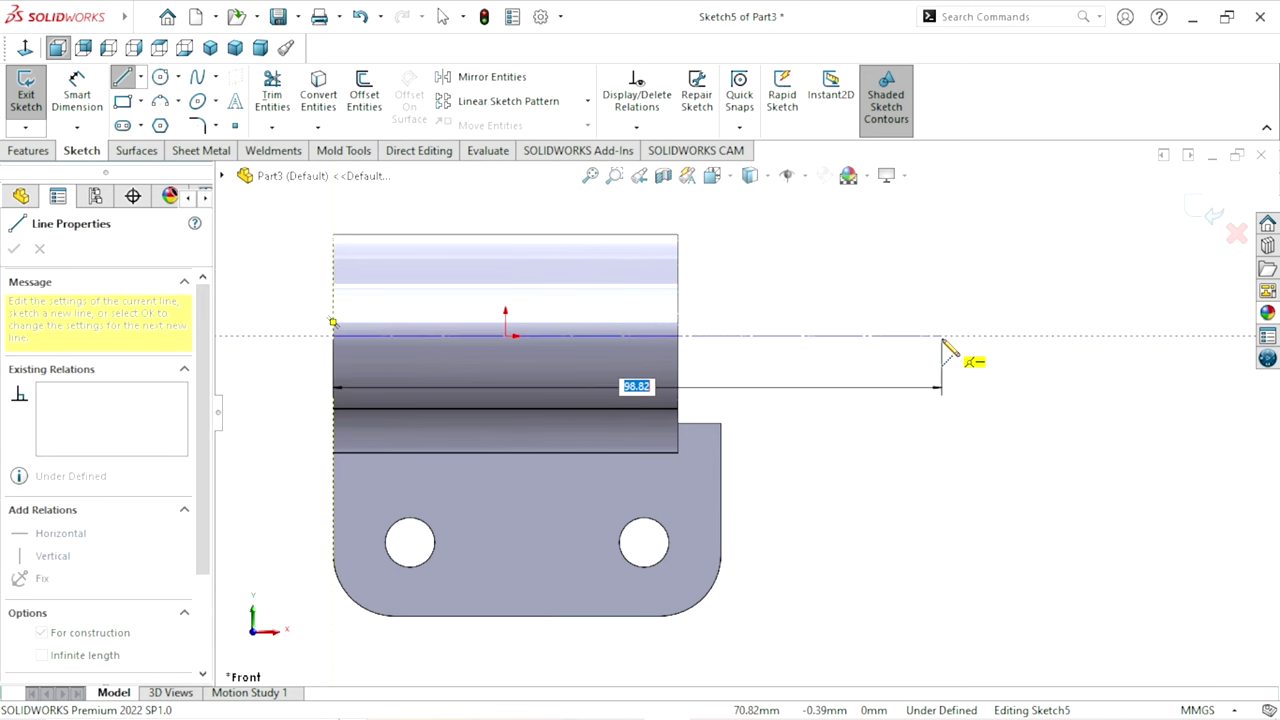
{"action": "left_click", "coordinate": [963, 336]}
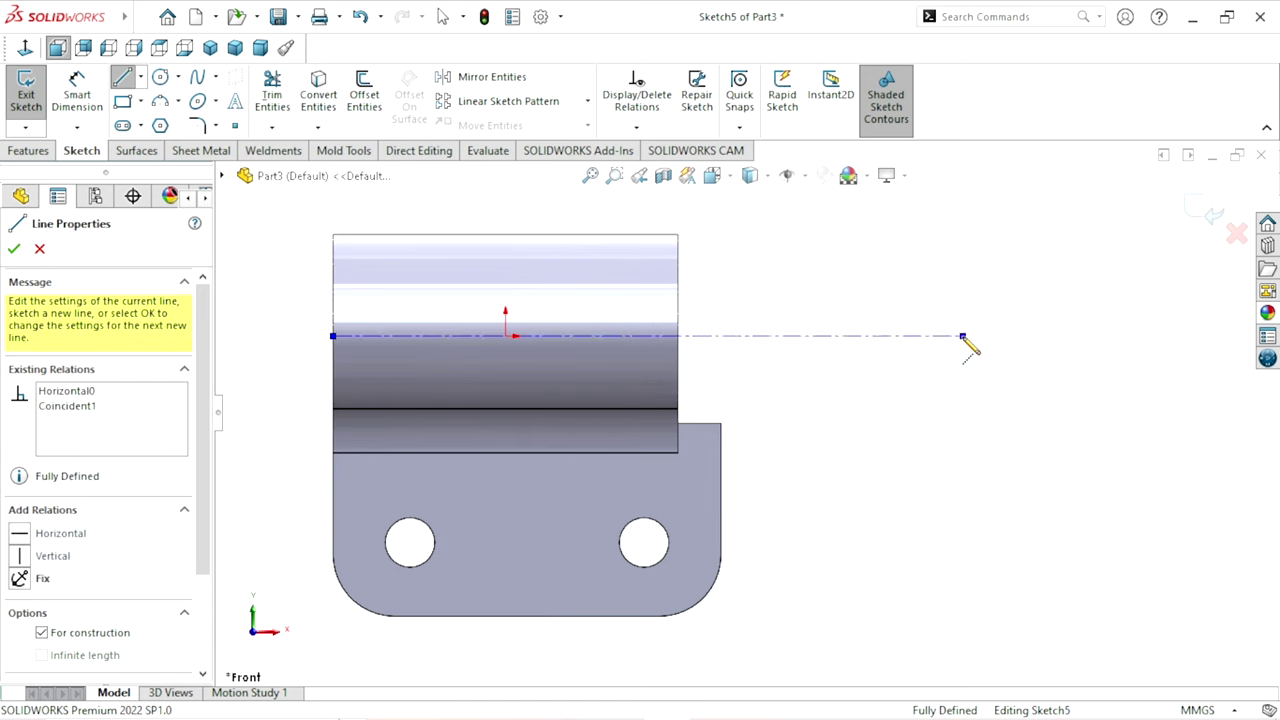
{"action": "right_click", "coordinate": [966, 334]}
{"action": "left_click", "coordinate": [988, 326]}
{"action": "scroll", "coordinate": [686, 380], "scroll_direction": "down", "scroll_amount": 2}
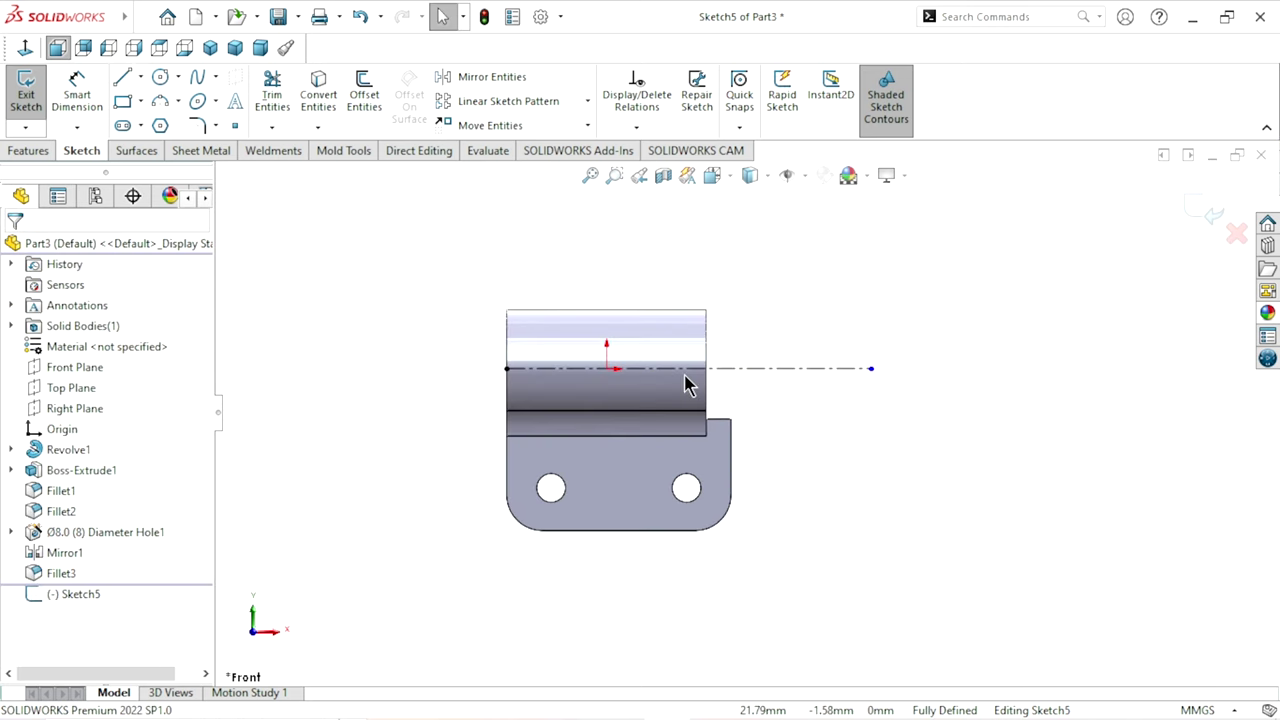
{"action": "scroll", "coordinate": [686, 380], "scroll_direction": "up", "scroll_amount": 1}
Draw a short vertical line at the tube's left edge, then a long horizontal line to the right
{"action": "left_click", "coordinate": [120, 84]}
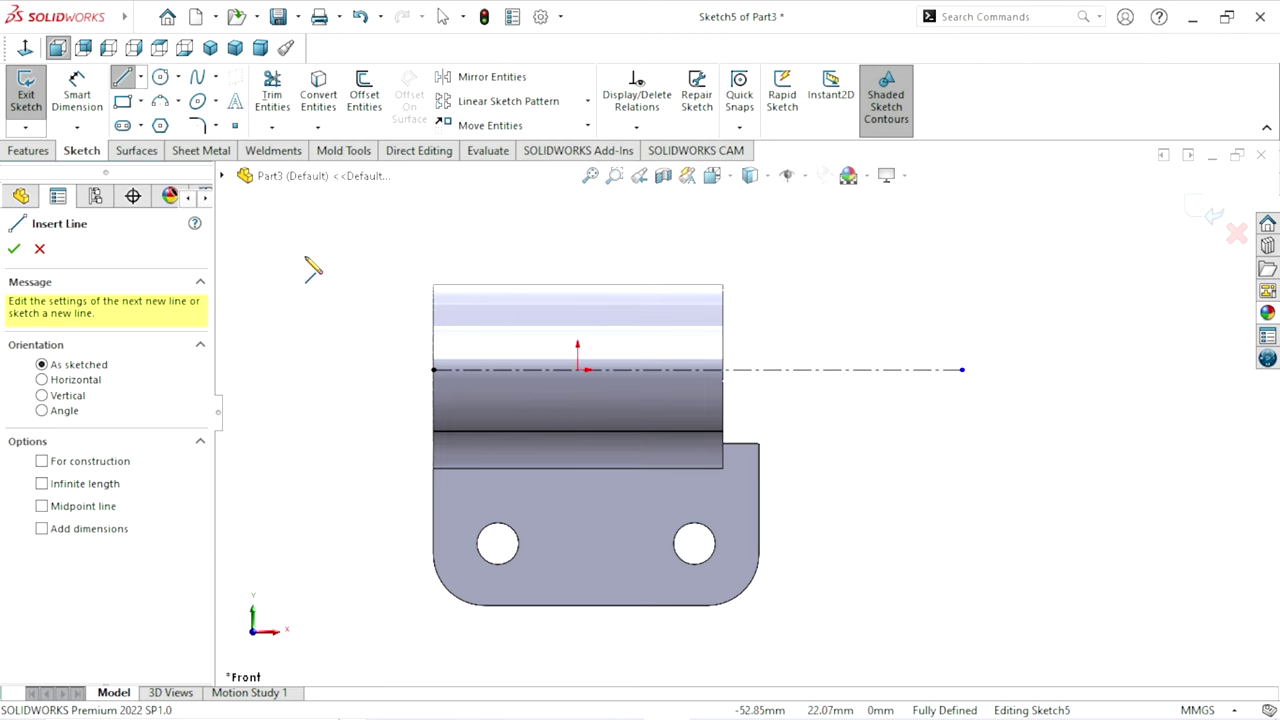
{"action": "left_click", "coordinate": [433, 370]}
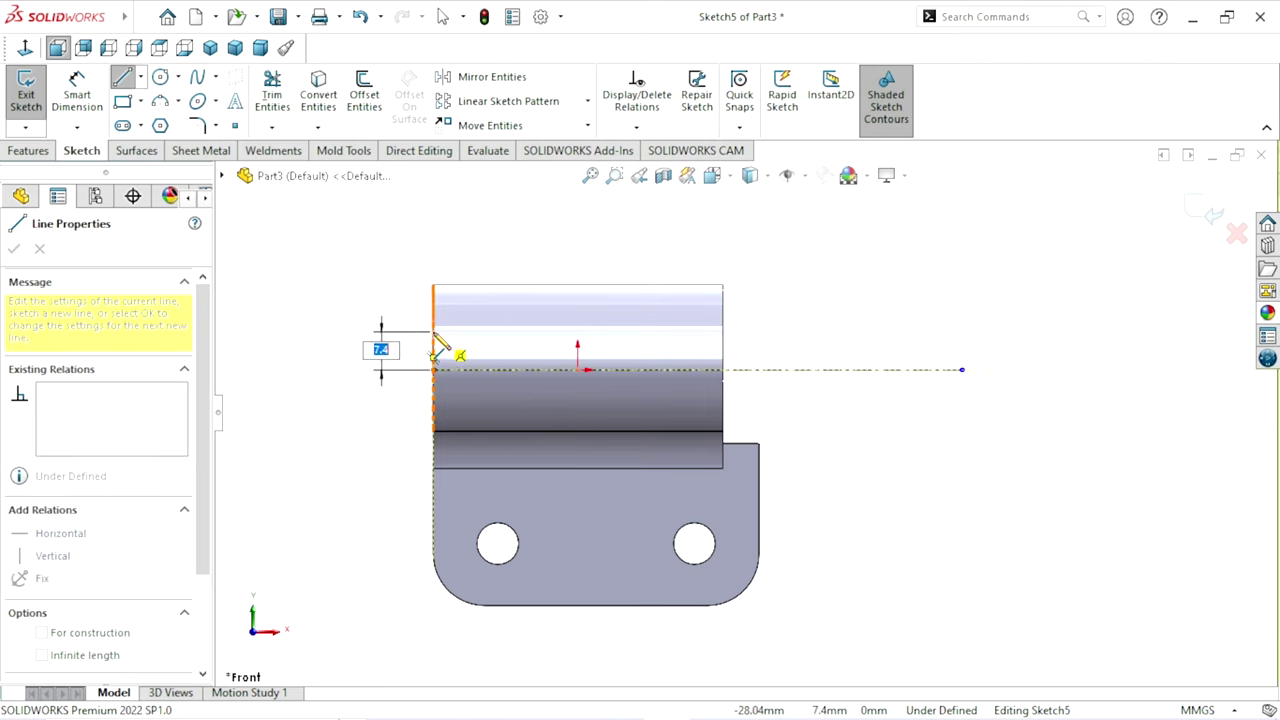
{"action": "left_click", "coordinate": [433, 332]}
{"action": "scroll", "coordinate": [990, 365], "scroll_direction": "up", "scroll_amount": 1}
{"action": "scroll", "coordinate": [1000, 368], "scroll_direction": "up", "scroll_amount": 1}
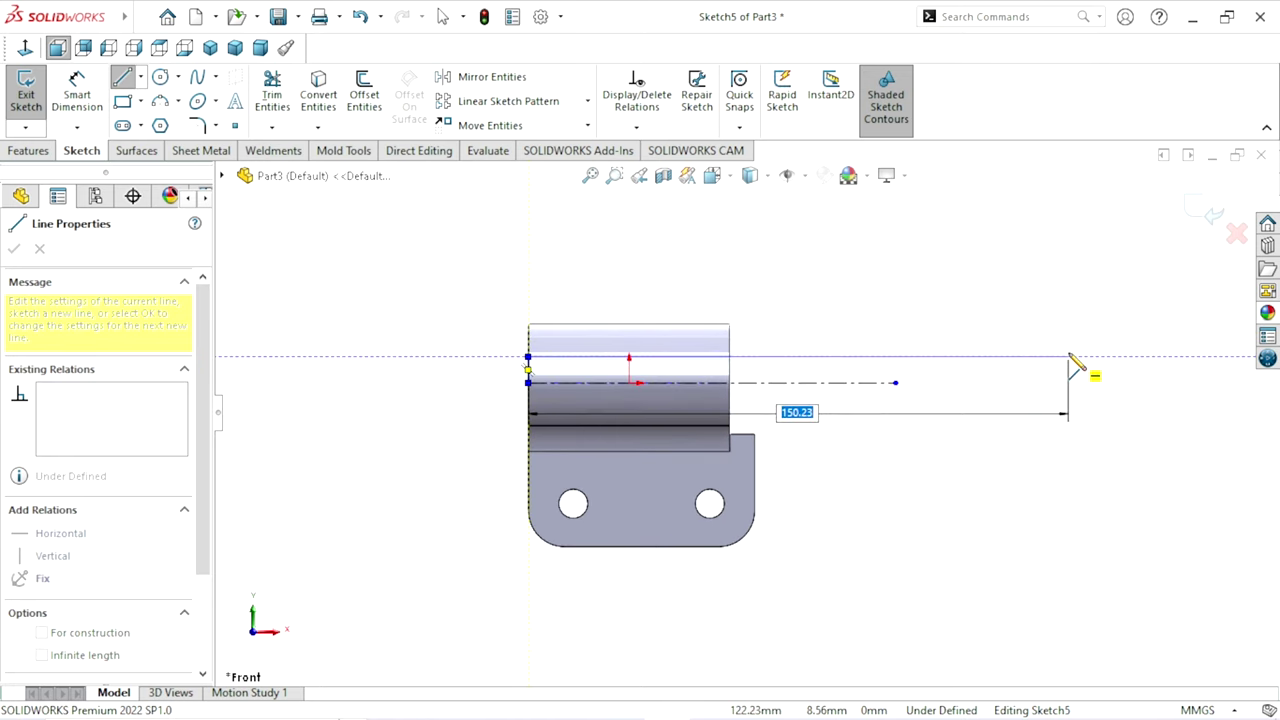
{"action": "left_click", "coordinate": [1068, 357]}
{"action": "right_click", "coordinate": [1000, 306]}
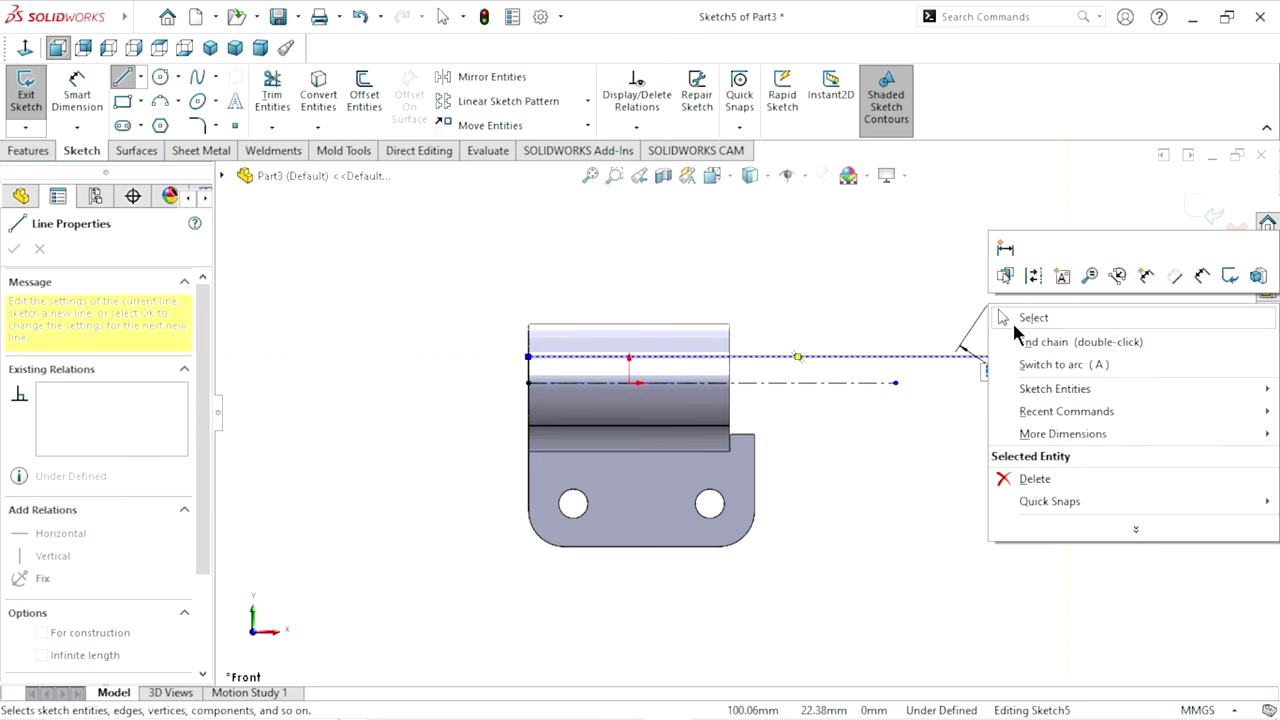
{"action": "left_click", "coordinate": [1012, 325]}
{"action": "scroll", "coordinate": [800, 419], "scroll_direction": "up", "scroll_amount": 1}
{"action": "scroll", "coordinate": [812, 400], "scroll_direction": "down", "scroll_amount": 2}
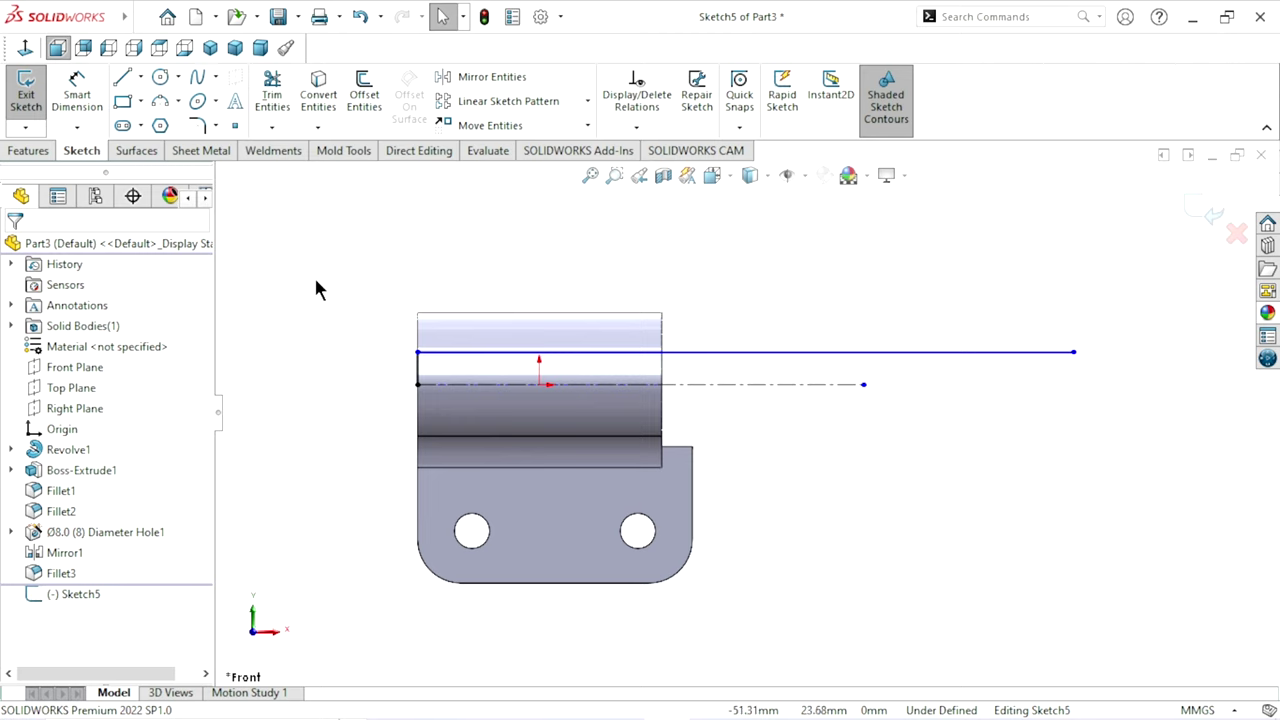
Dimension the upper line 14 mm above the centerline
{"action": "left_click", "coordinate": [72, 90]}
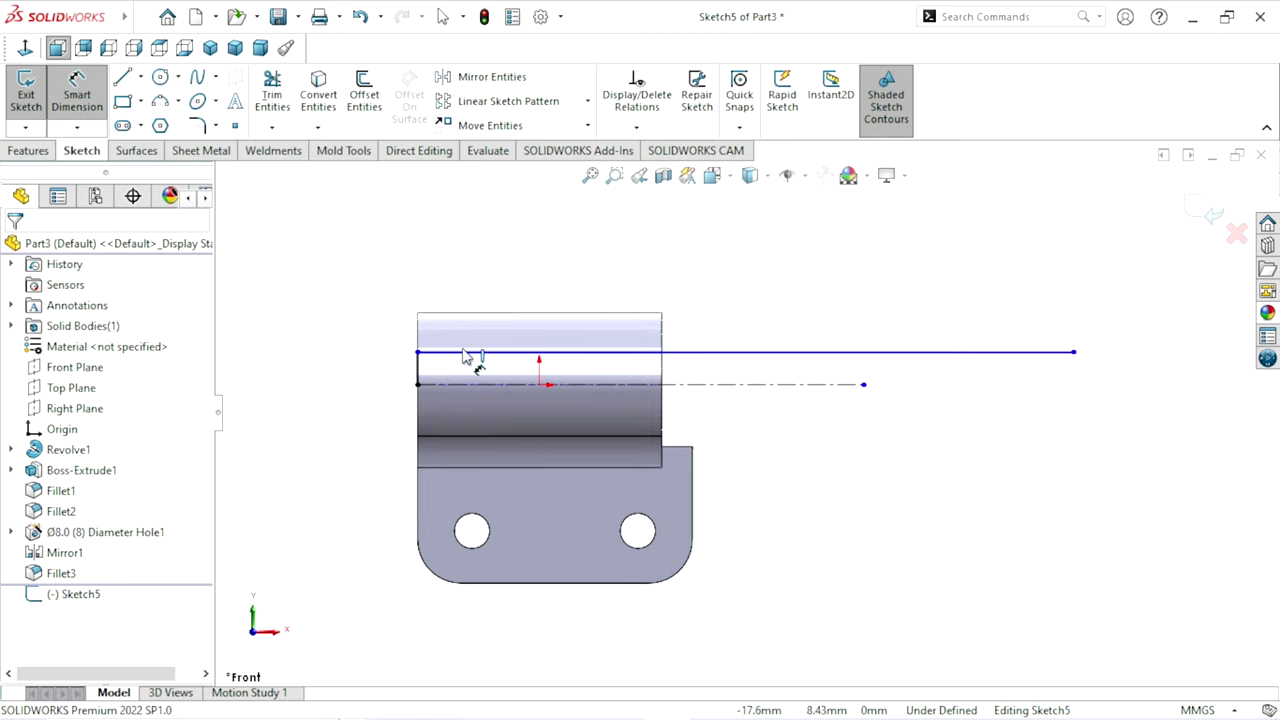
{"action": "left_click", "coordinate": [463, 353]}
{"action": "left_click", "coordinate": [430, 384]}
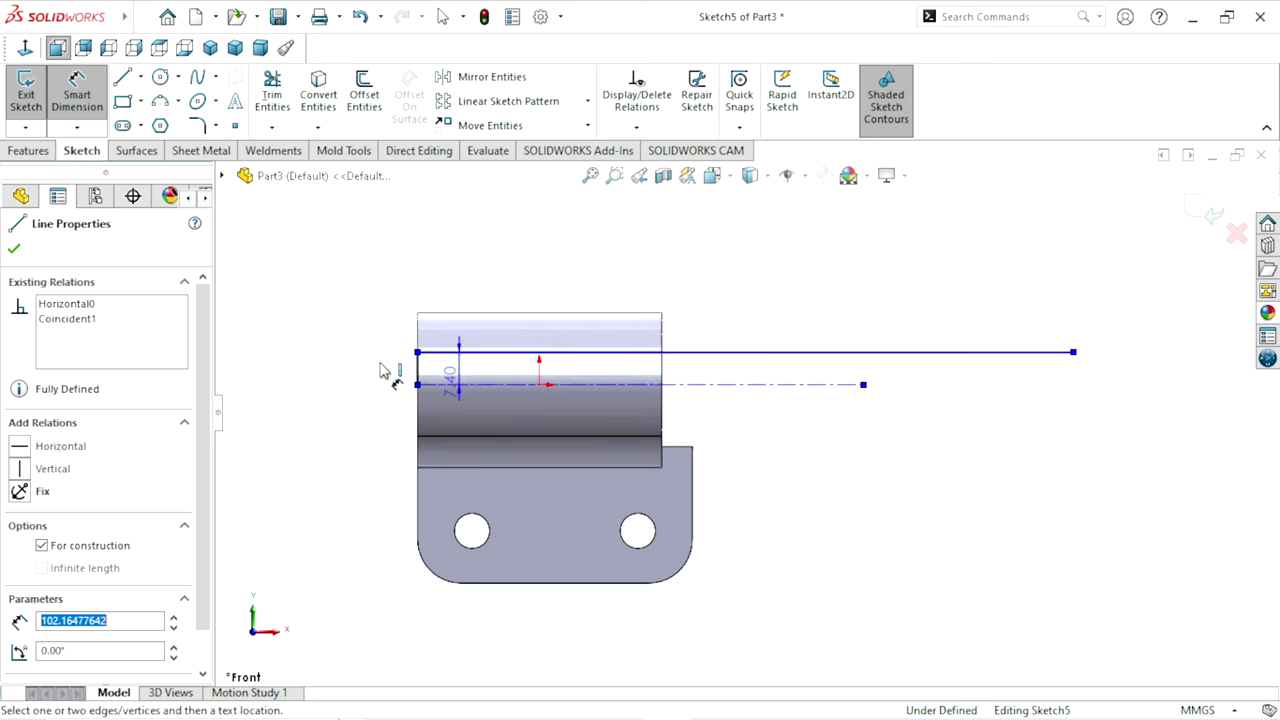
{"action": "left_click", "coordinate": [368, 316]}
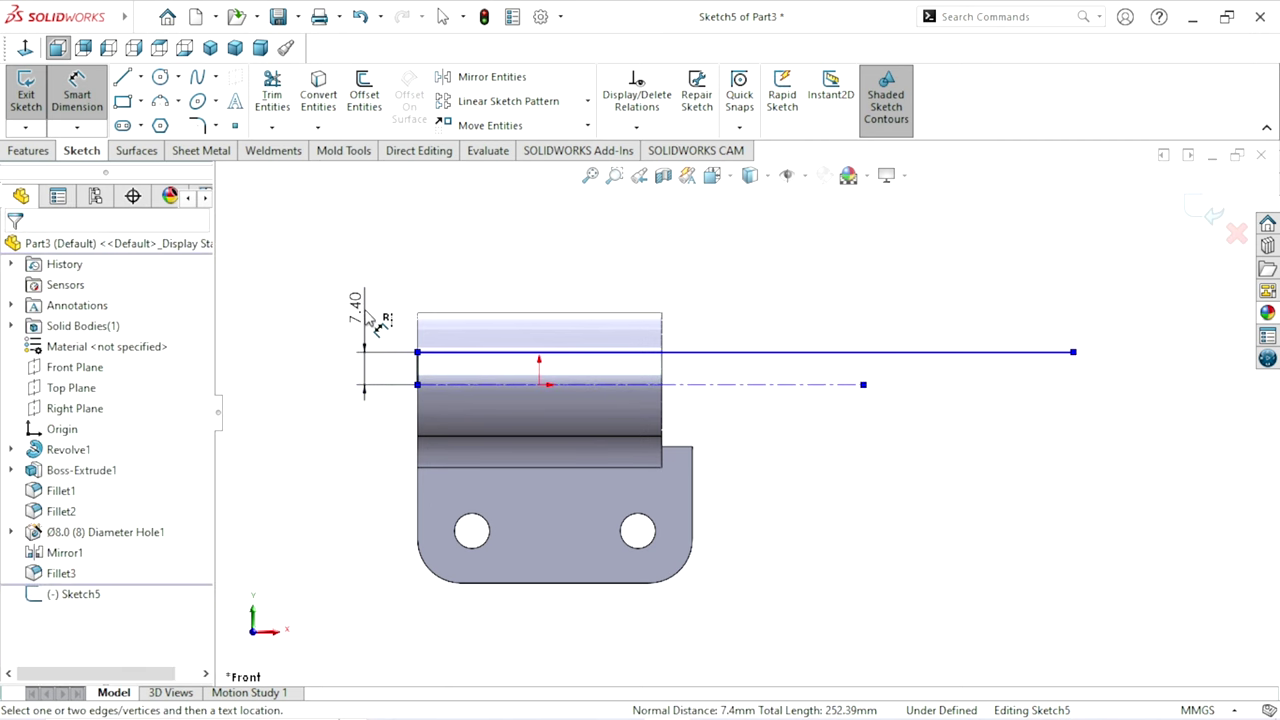
{"action": "type", "text": "14"}
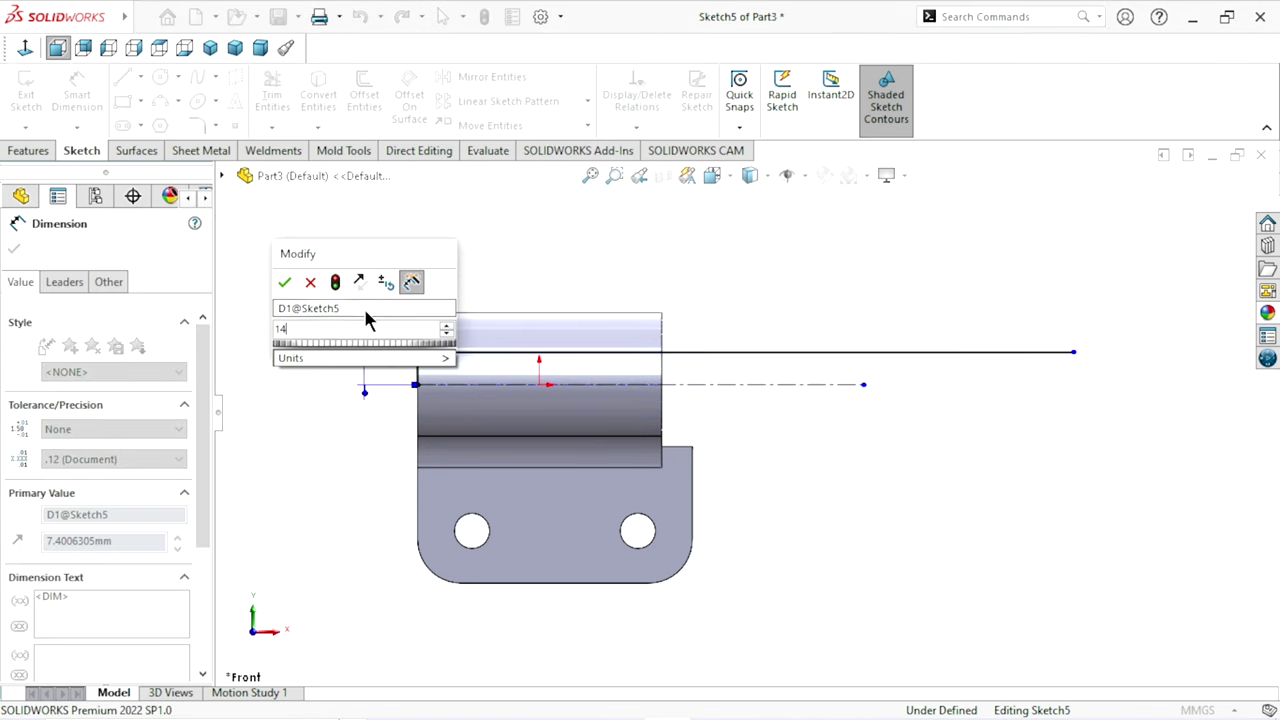
{"action": "left_click", "coordinate": [284, 283]}
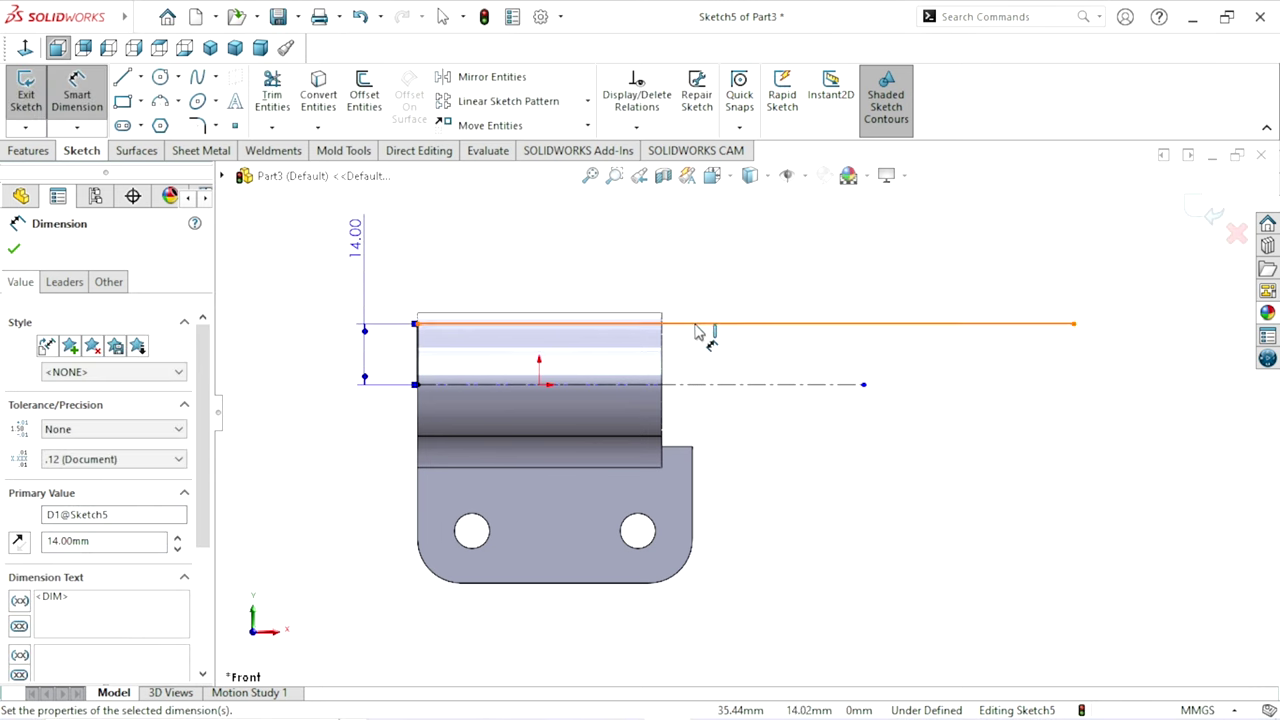
Set the upper line's length to 300 mm
{"action": "left_click", "coordinate": [708, 323]}
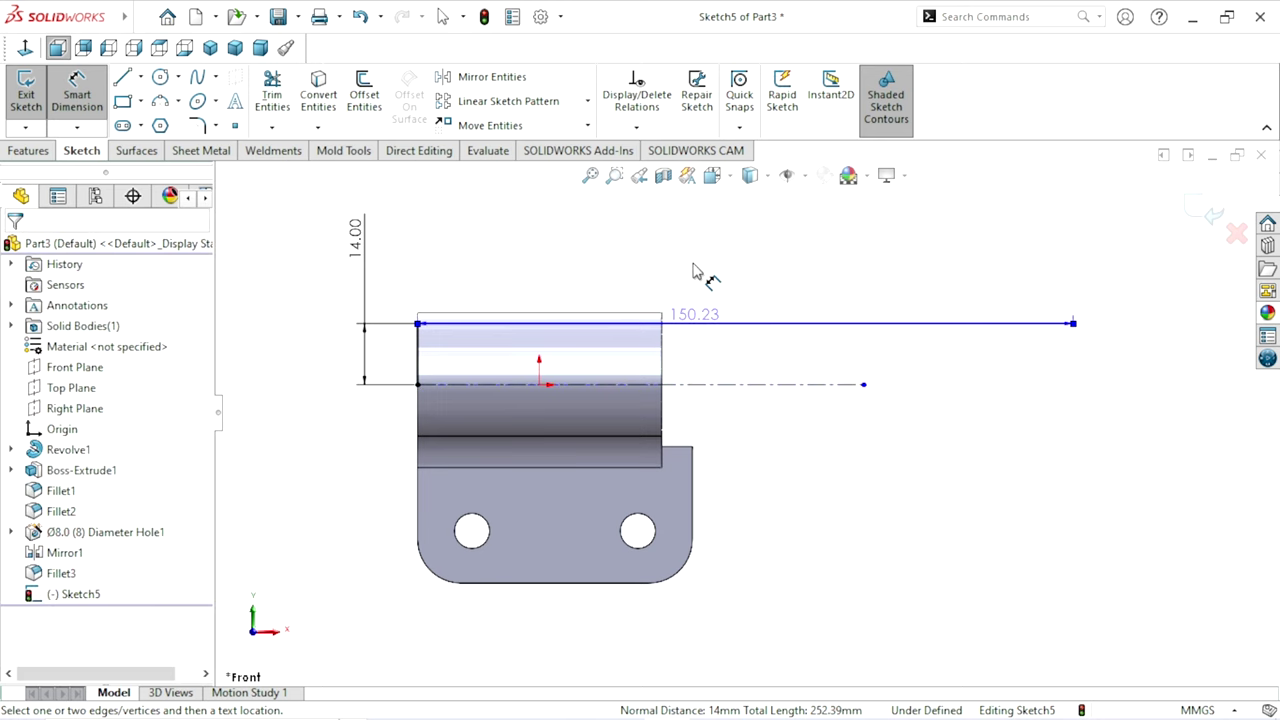
{"action": "left_click", "coordinate": [717, 282]}
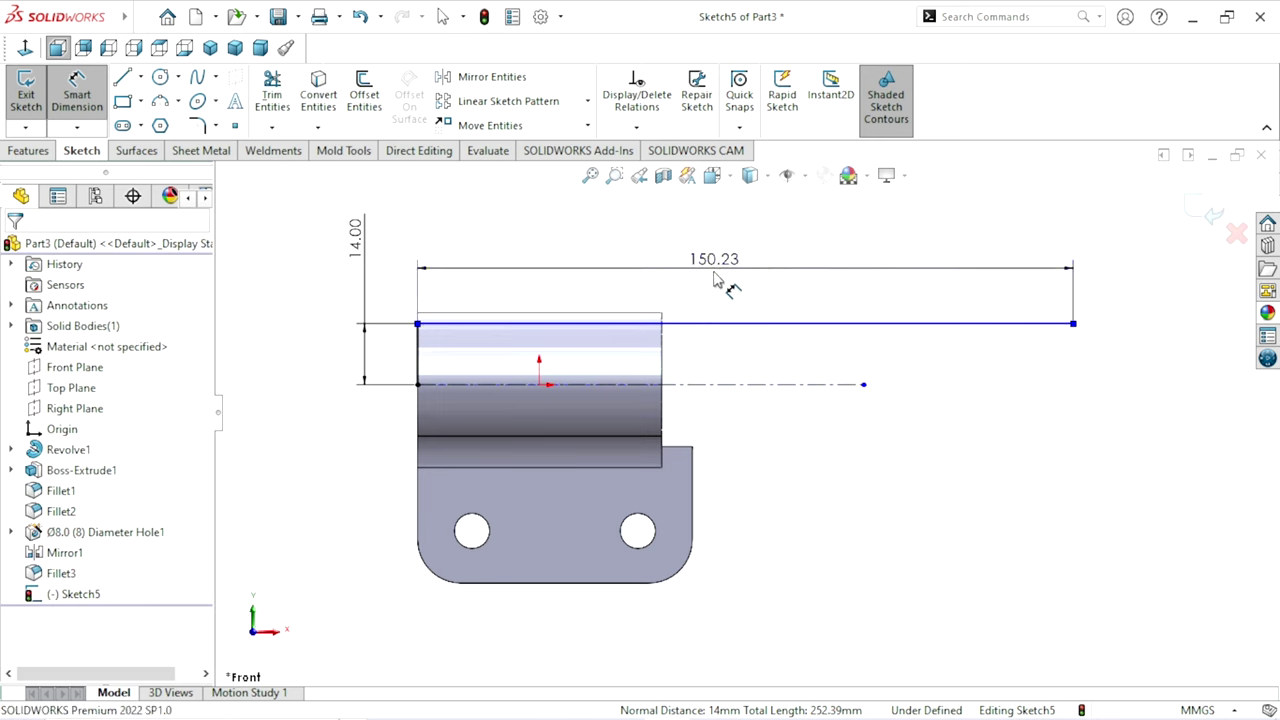
{"action": "type", "text": "300"}
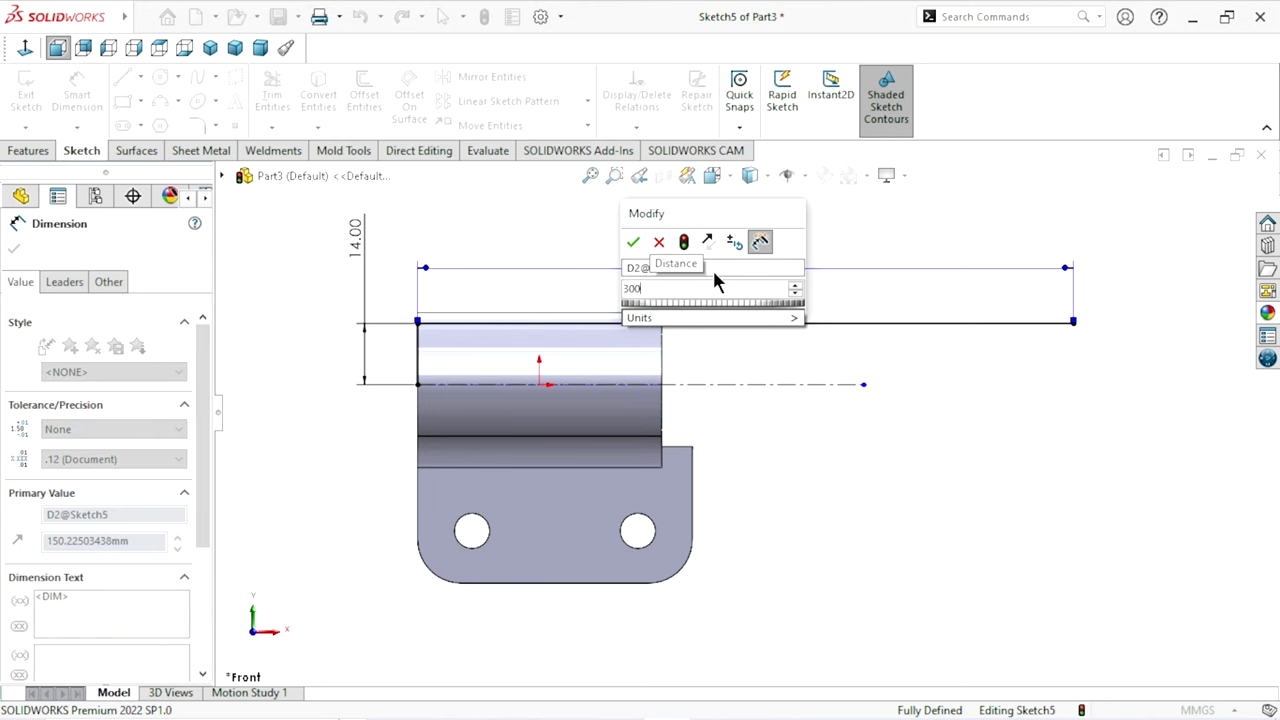
{"action": "left_click", "coordinate": [632, 243]}
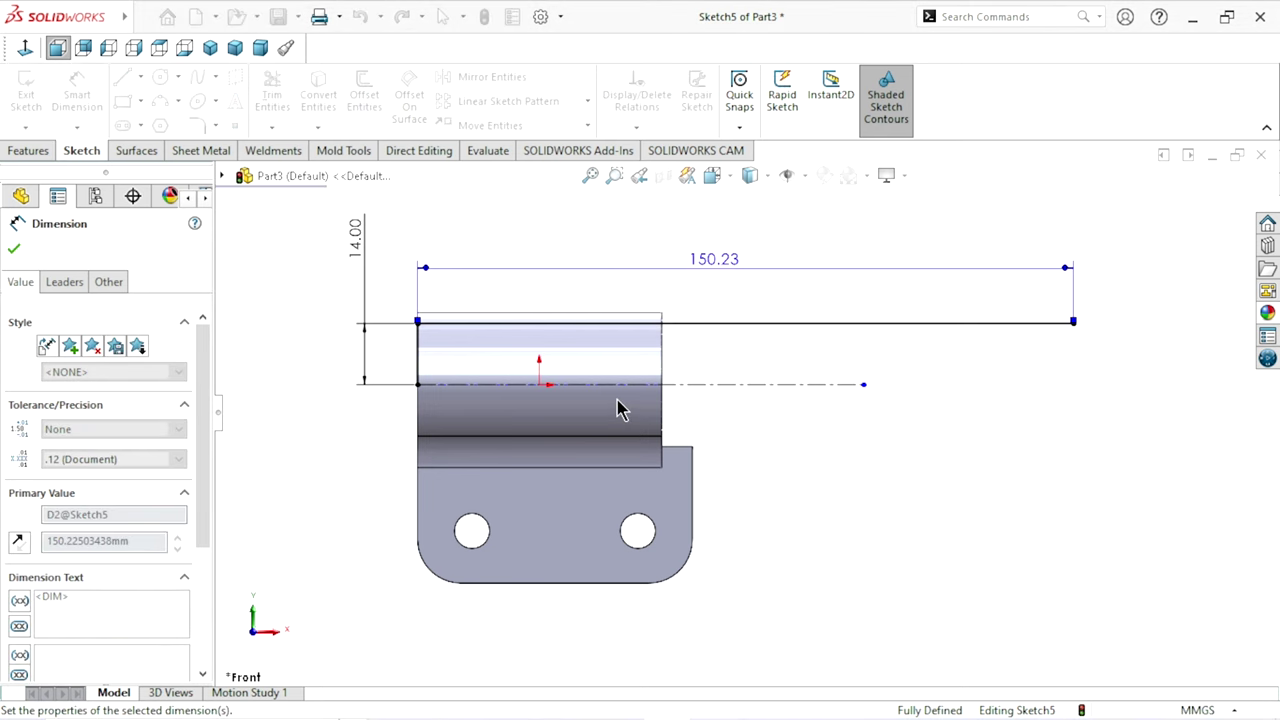
{"action": "scroll", "coordinate": [597, 423], "scroll_direction": "up", "scroll_amount": 3}
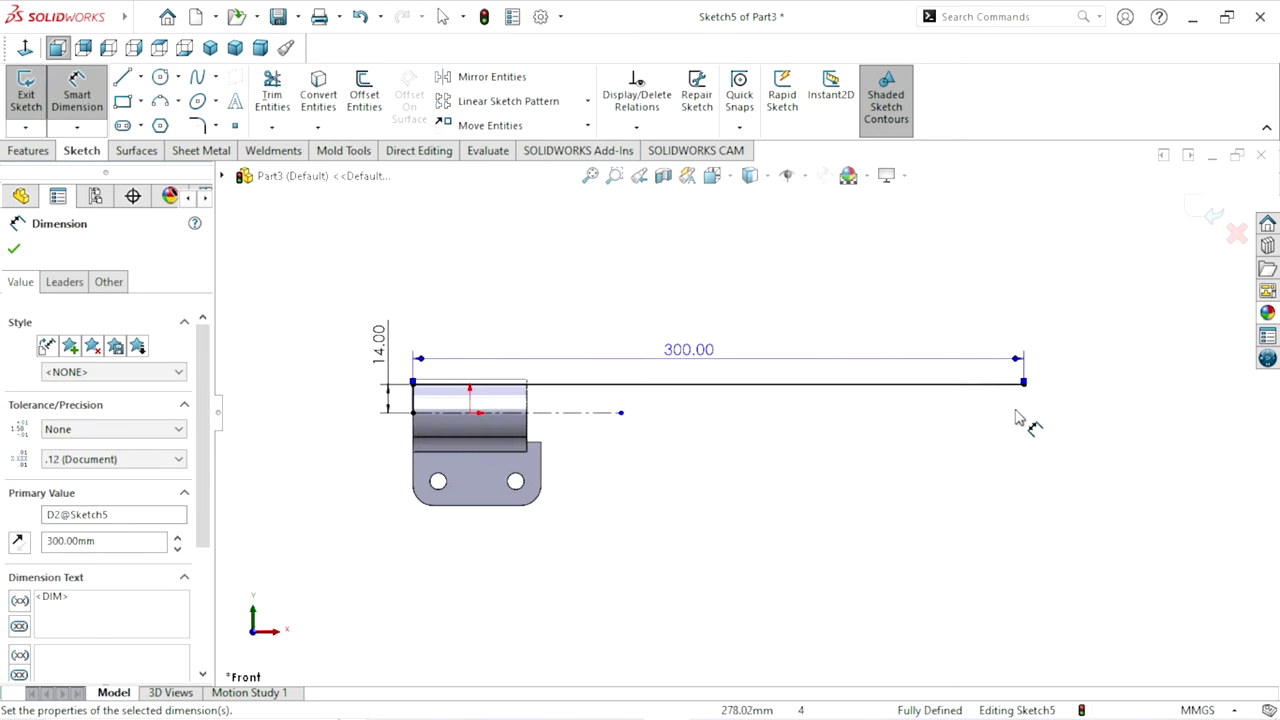
{"action": "scroll", "coordinate": [1016, 418], "scroll_direction": "down", "scroll_amount": 2}
{"action": "scroll", "coordinate": [780, 453], "scroll_direction": "up", "scroll_amount": 1}
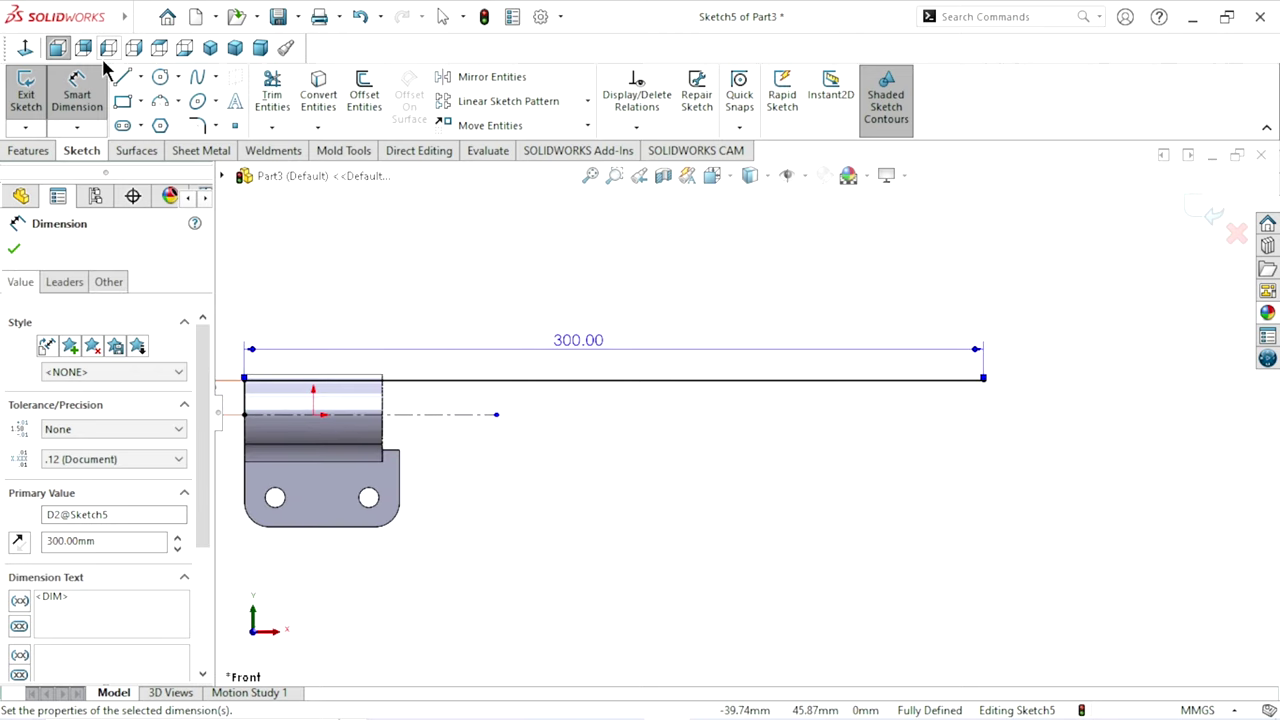
Cancel the unwanted extra line and exit the Line tool
{"action": "left_click", "coordinate": [122, 78]}
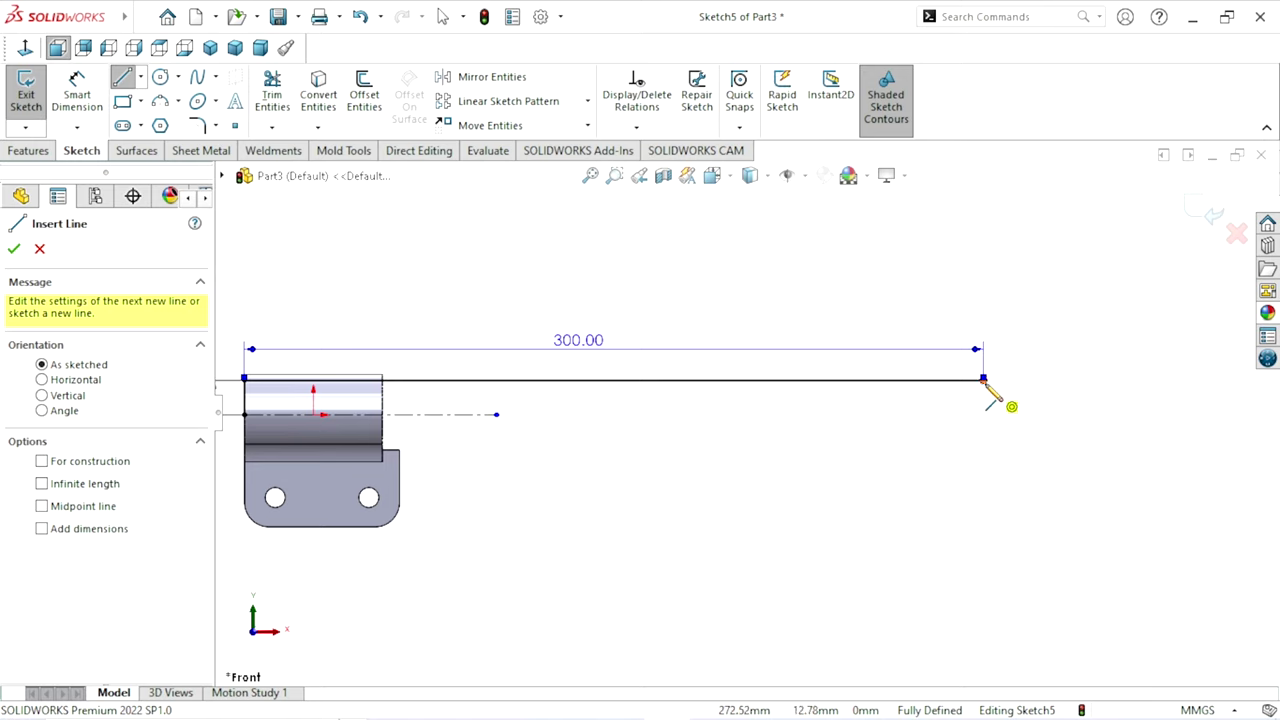
{"action": "left_click", "coordinate": [983, 381]}
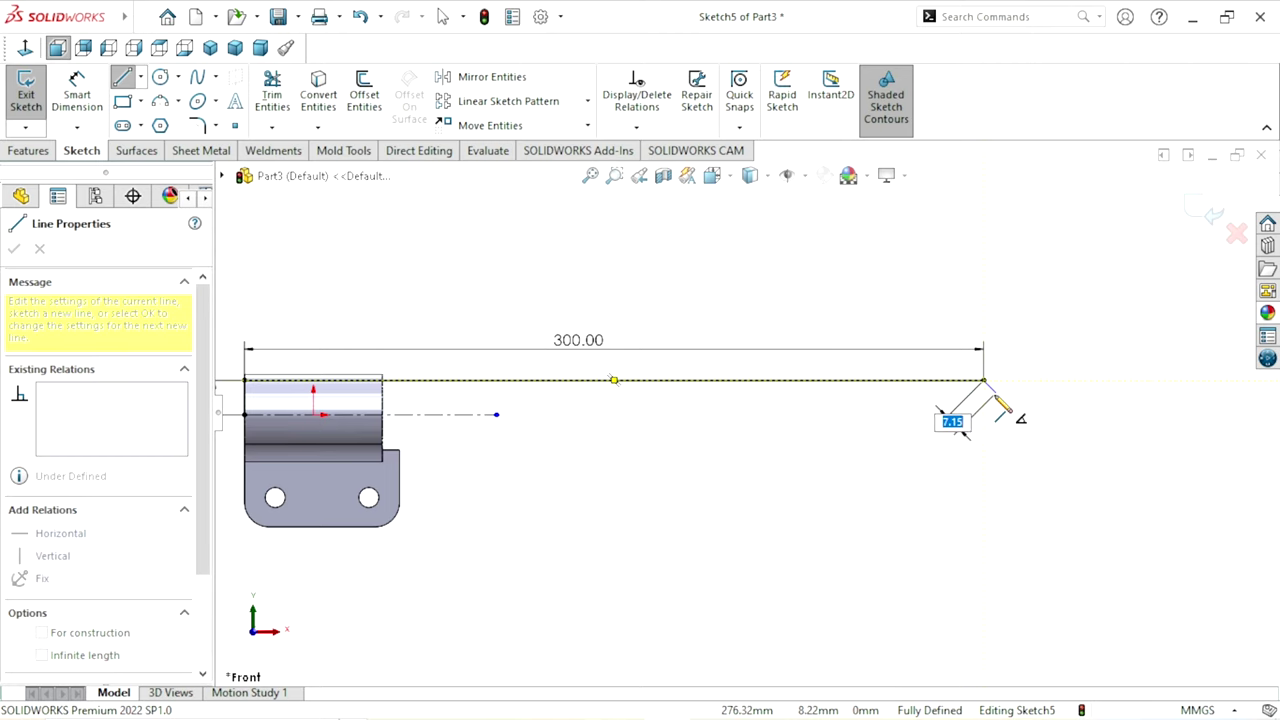
{"action": "key", "text": "Escape"}
{"action": "key", "text": "z"}
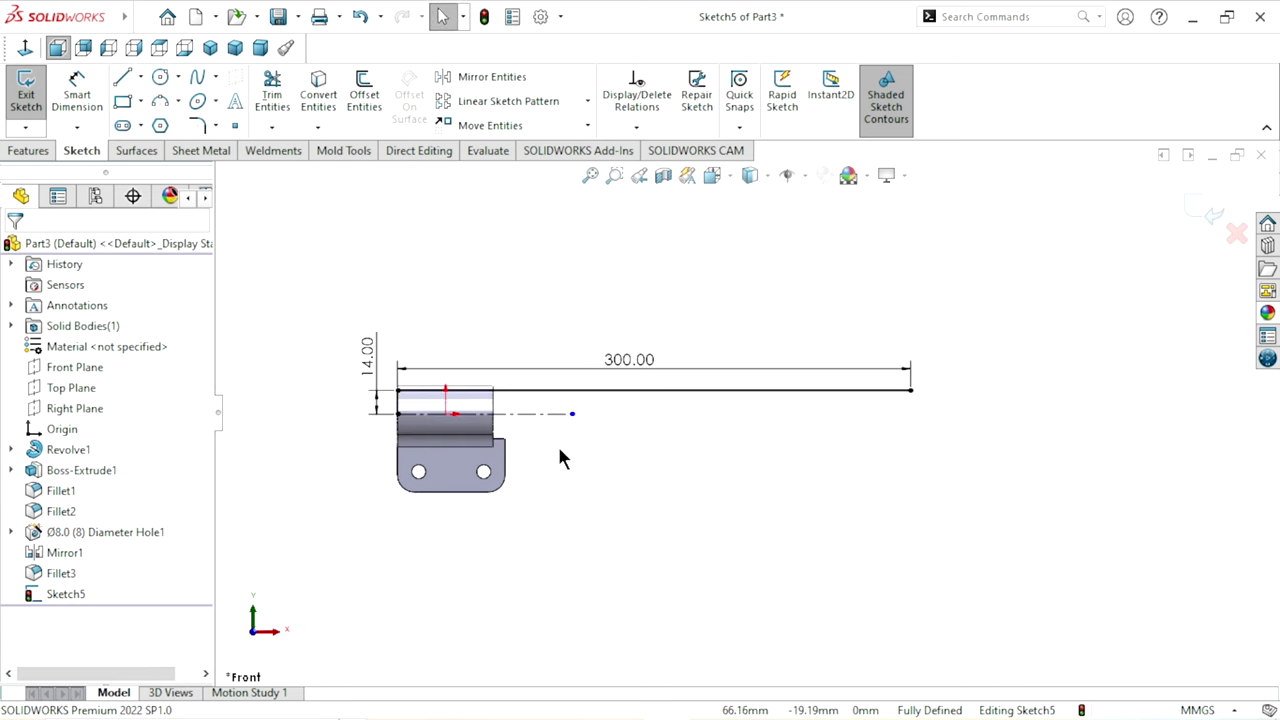
{"action": "scroll", "coordinate": [560, 457], "scroll_direction": "down", "scroll_amount": 1}
Revolve the 300 mm line 360° around the centerline into a surface tube
{"action": "left_click", "coordinate": [120, 151]}
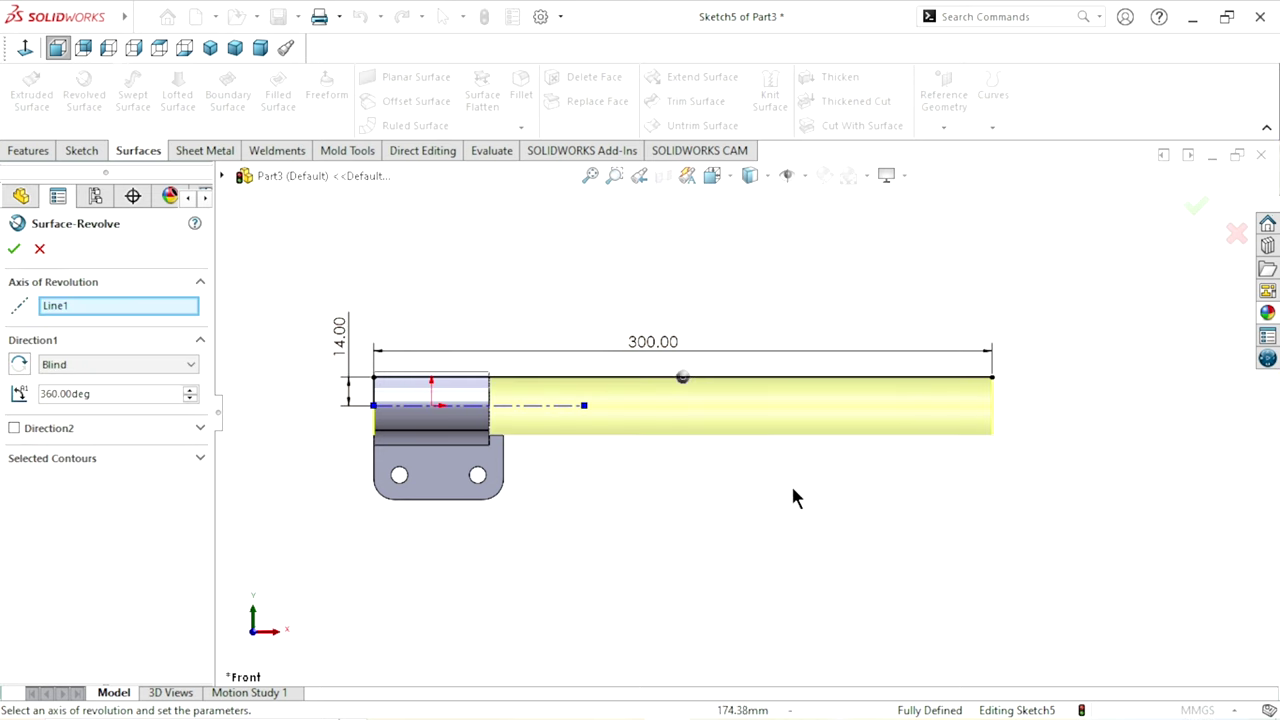
{"action": "mouse_move", "coordinate": [668, 530]}
{"action": "middle_mouse_down"}
{"action": "mouse_move", "coordinate": [816, 485]}
{"action": "mouse_move", "coordinate": [760, 503]}
{"action": "mouse_move", "coordinate": [691, 497]}
{"action": "middle_mouse_up"}
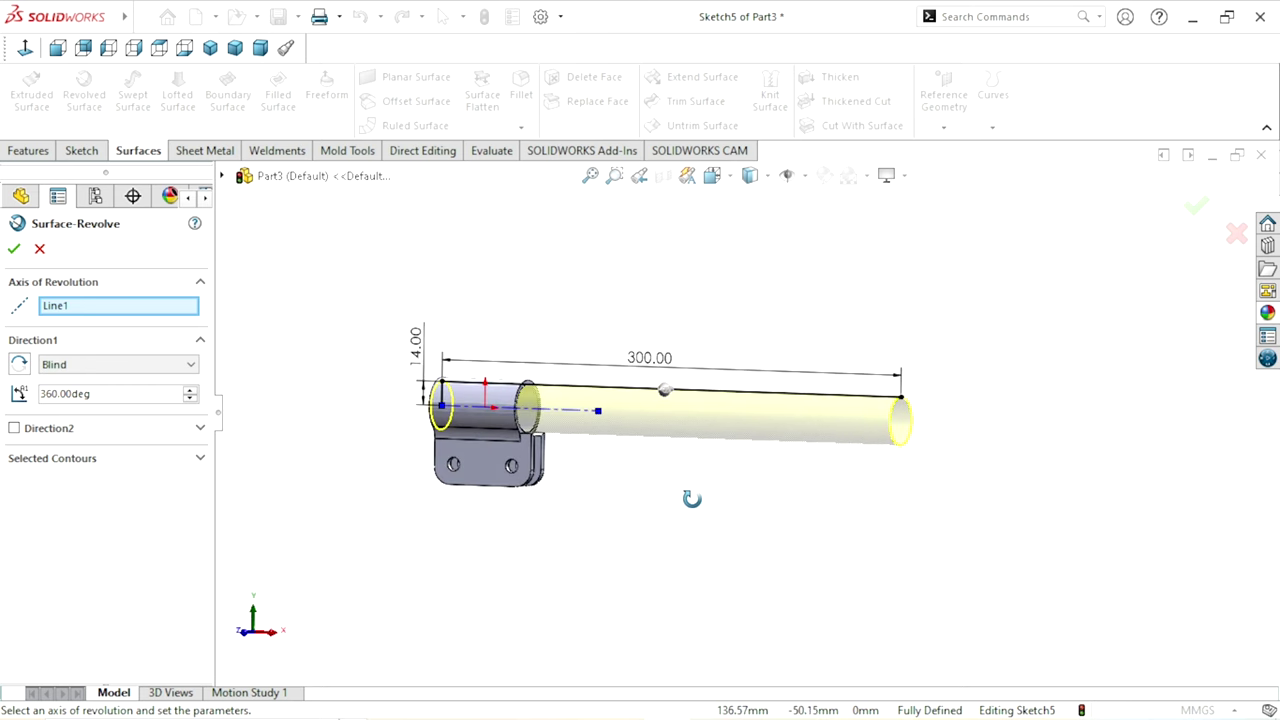
{"action": "left_click", "coordinate": [14, 250]}
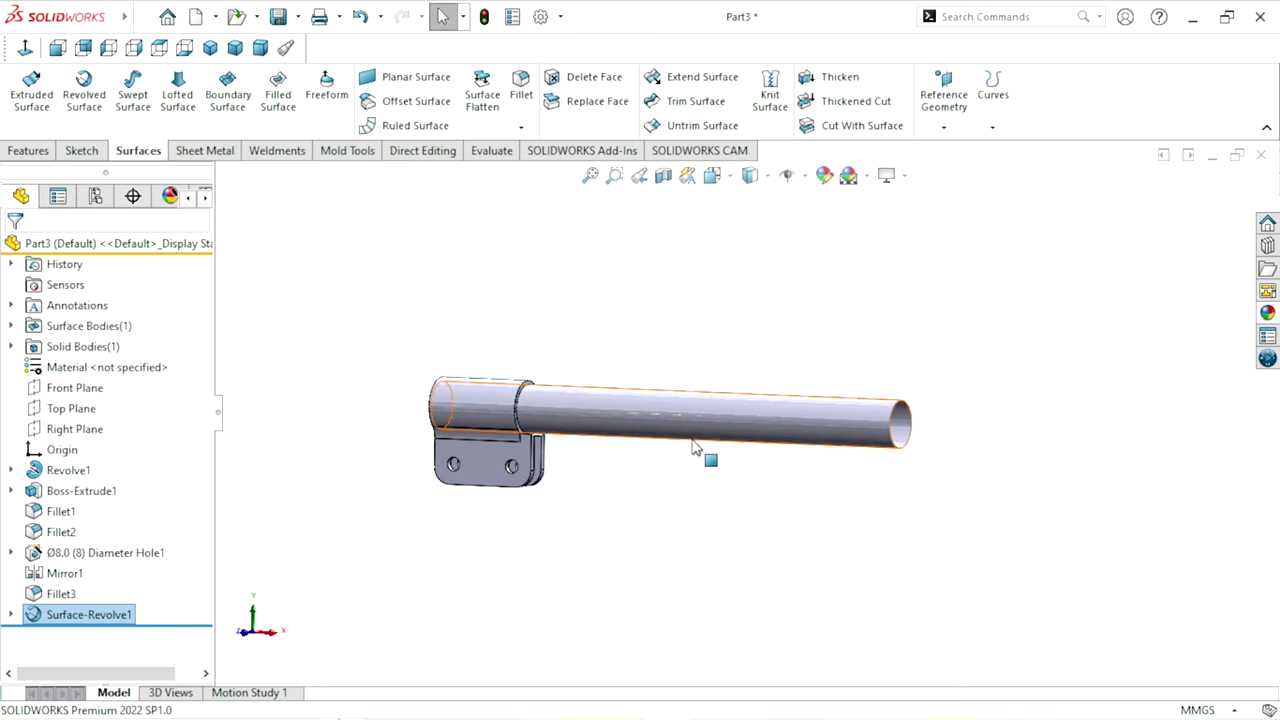
Orbit and zoom around the part to inspect the surface tube's open end
{"action": "scroll", "coordinate": [696, 453], "scroll_direction": "down", "scroll_amount": 2}
{"action": "mouse_move", "coordinate": [658, 503]}
{"action": "middle_mouse_down"}
{"action": "mouse_move", "coordinate": [743, 503]}
{"action": "mouse_move", "coordinate": [654, 516]}
{"action": "middle_mouse_up"}
{"action": "scroll", "coordinate": [466, 443], "scroll_direction": "down", "scroll_amount": 2}
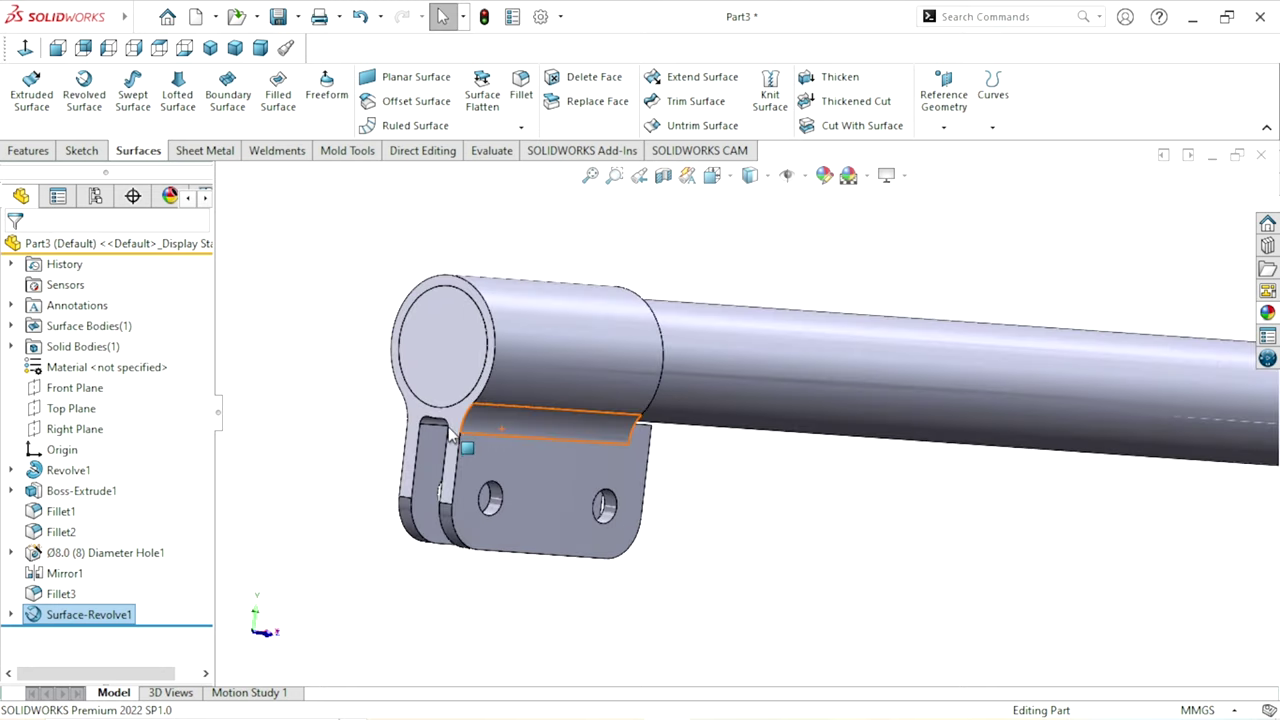
{"action": "scroll", "coordinate": [567, 363], "scroll_direction": "down", "scroll_amount": 2}
{"action": "scroll", "coordinate": [567, 363], "scroll_direction": "up", "scroll_amount": 2}
{"action": "scroll", "coordinate": [700, 440], "scroll_direction": "up", "scroll_amount": 2}
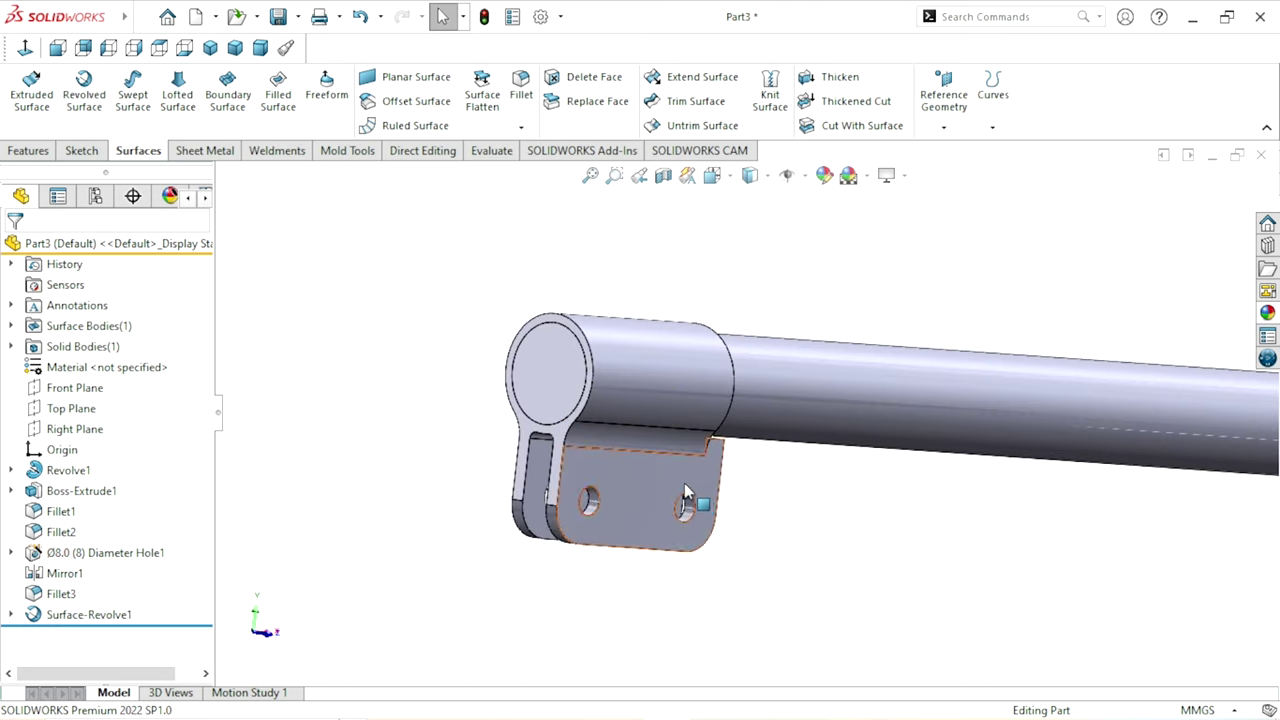
{"action": "scroll", "coordinate": [684, 483], "scroll_direction": "up", "scroll_amount": 2}
{"action": "mouse_move", "coordinate": [851, 543]}
{"action": "middle_mouse_down"}
{"action": "mouse_move", "coordinate": [692, 480]}
{"action": "mouse_move", "coordinate": [697, 526]}
{"action": "middle_mouse_up"}
{"action": "scroll", "coordinate": [690, 420], "scroll_direction": "down", "scroll_amount": 2}
{"action": "scroll", "coordinate": [725, 360], "scroll_direction": "down", "scroll_amount": 2}
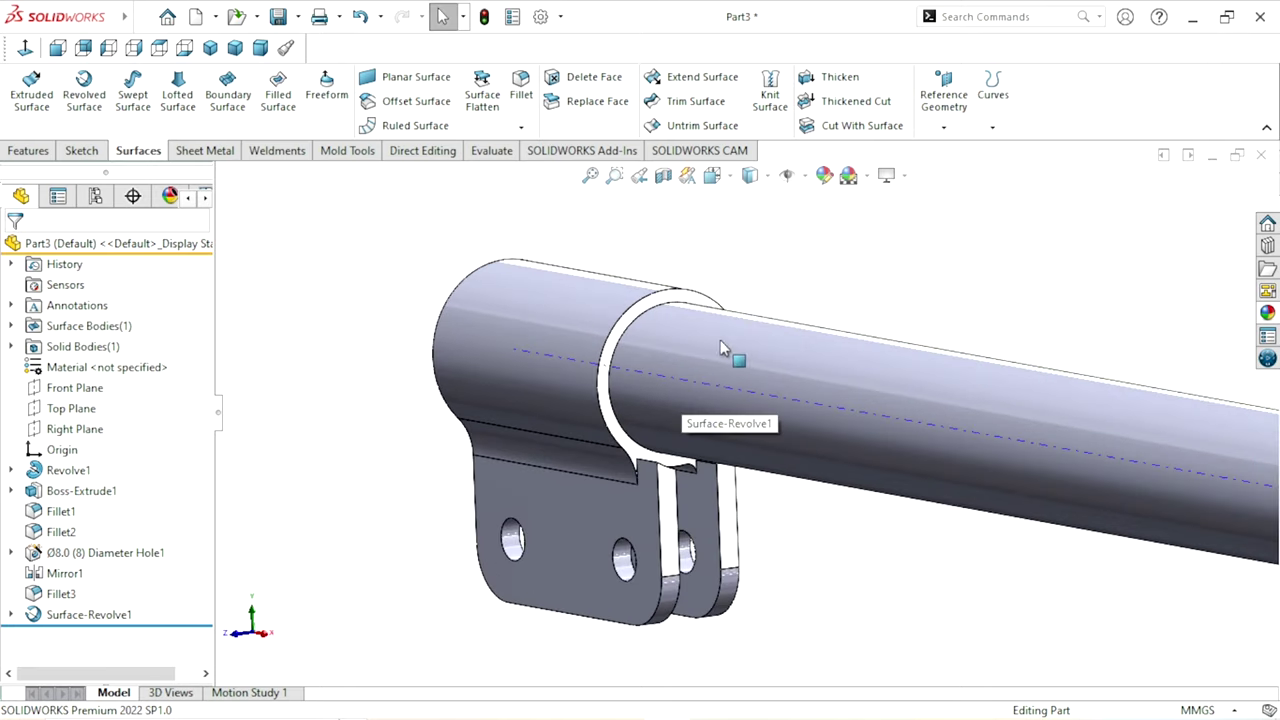
{"action": "middle_click_drag", "start_coordinate": [676, 470], "coordinate": [810, 490]}
{"action": "scroll", "coordinate": [818, 493], "scroll_direction": "up", "scroll_amount": 3}
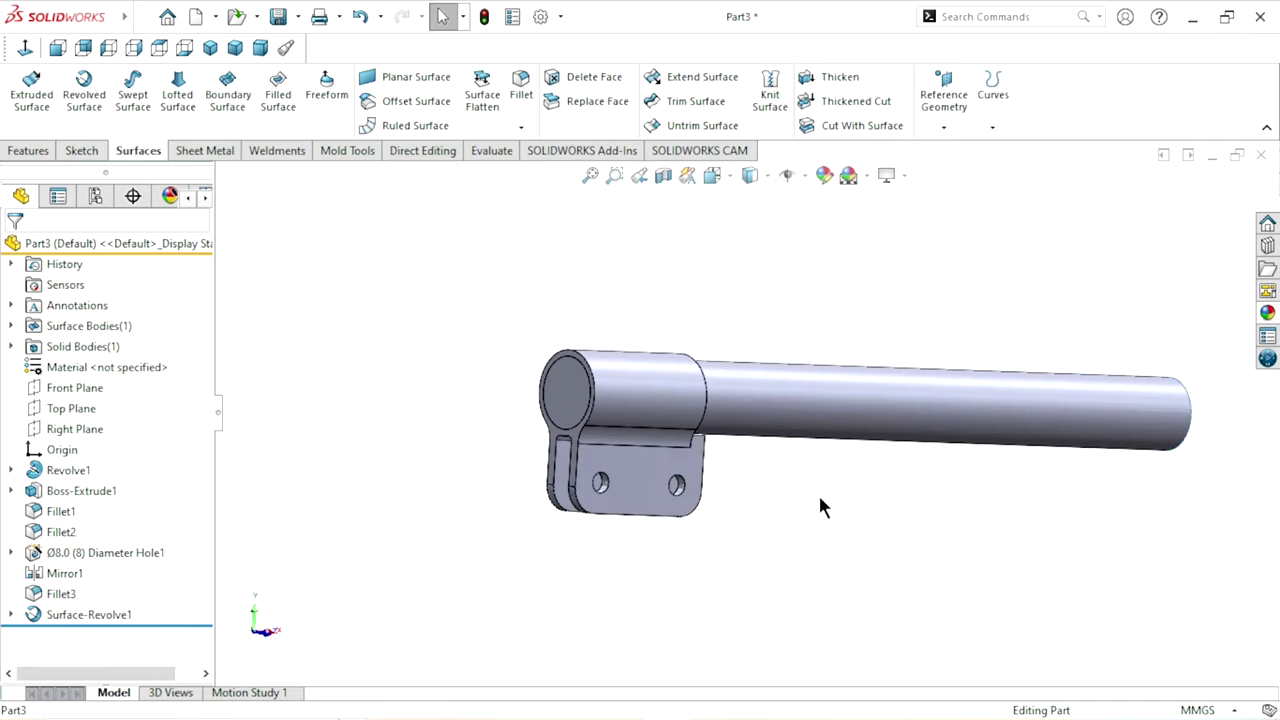
Reopen Surface-Revolve1, accept it unchanged, and review the long tube from several angles
{"action": "left_click", "coordinate": [84, 615]}
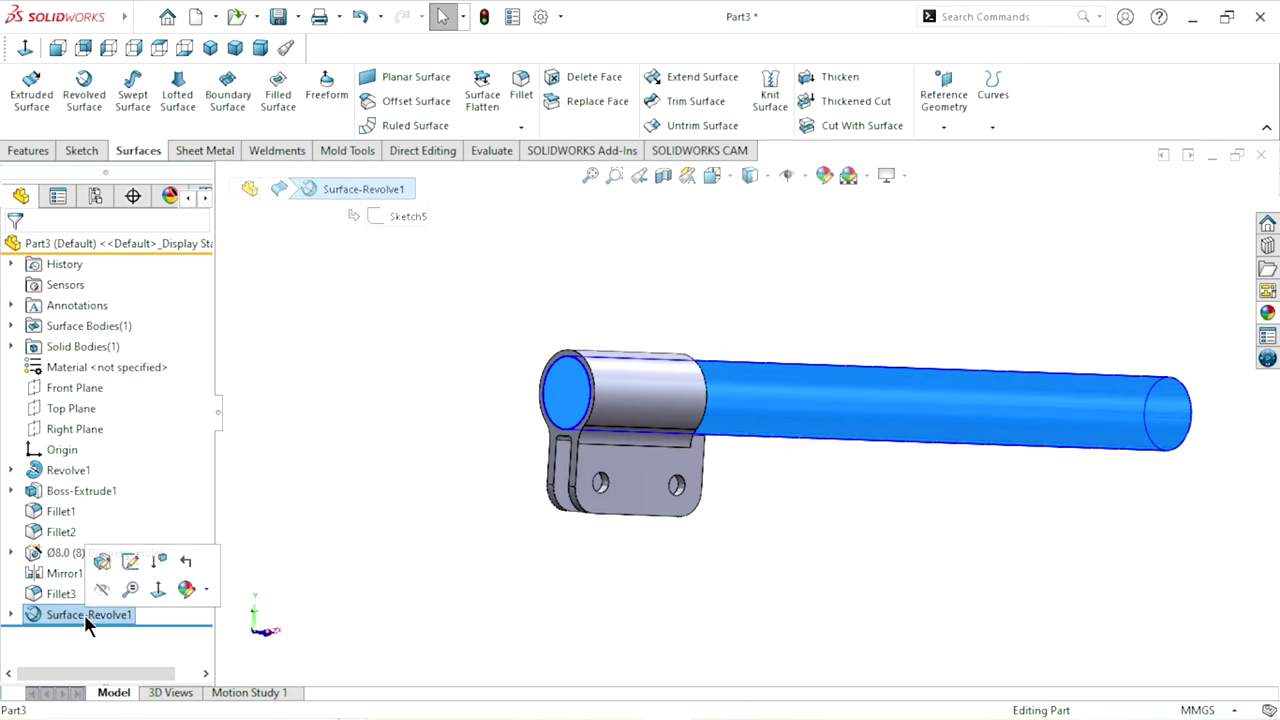
{"action": "left_click", "coordinate": [102, 562]}
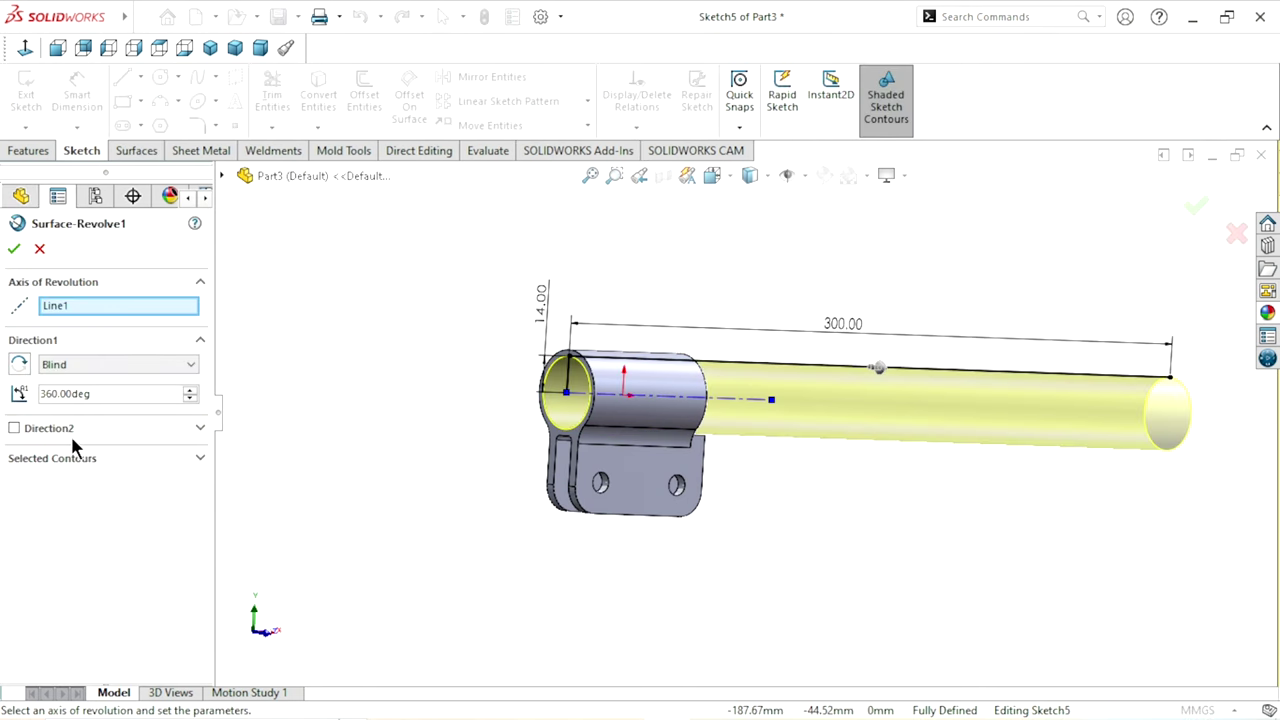
{"action": "left_click", "coordinate": [15, 247]}
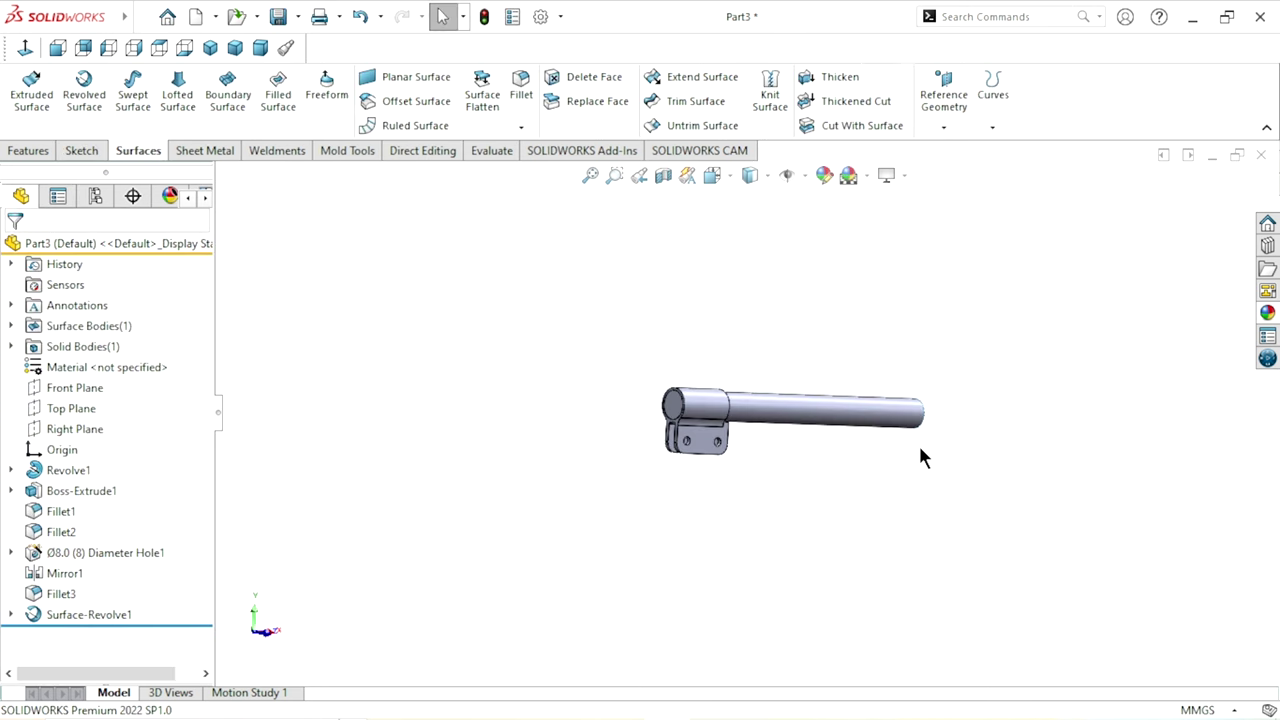
{"action": "scroll", "coordinate": [920, 450], "scroll_direction": "down", "scroll_amount": 5}
{"action": "middle_click_drag", "start_coordinate": [928, 456], "coordinate": [814, 517]}
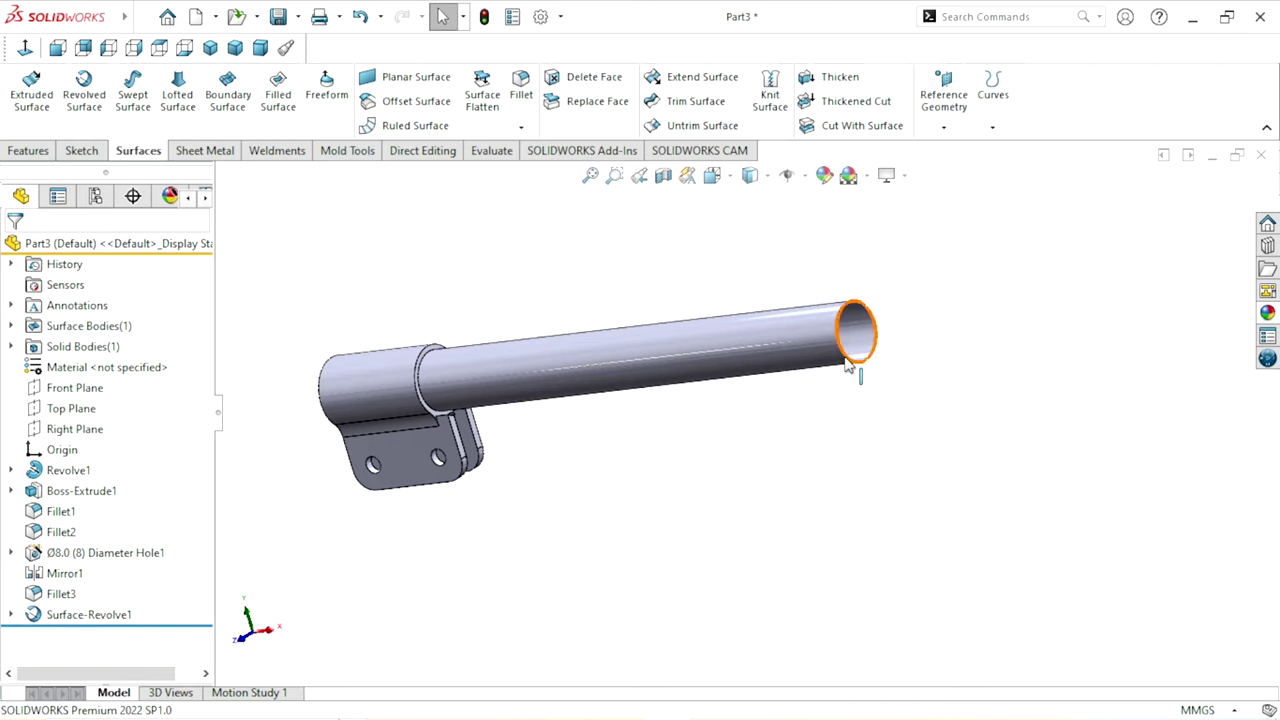
{"action": "scroll", "coordinate": [877, 318], "scroll_direction": "down", "scroll_amount": 4}
{"action": "scroll", "coordinate": [763, 571], "scroll_direction": "up", "scroll_amount": 4}
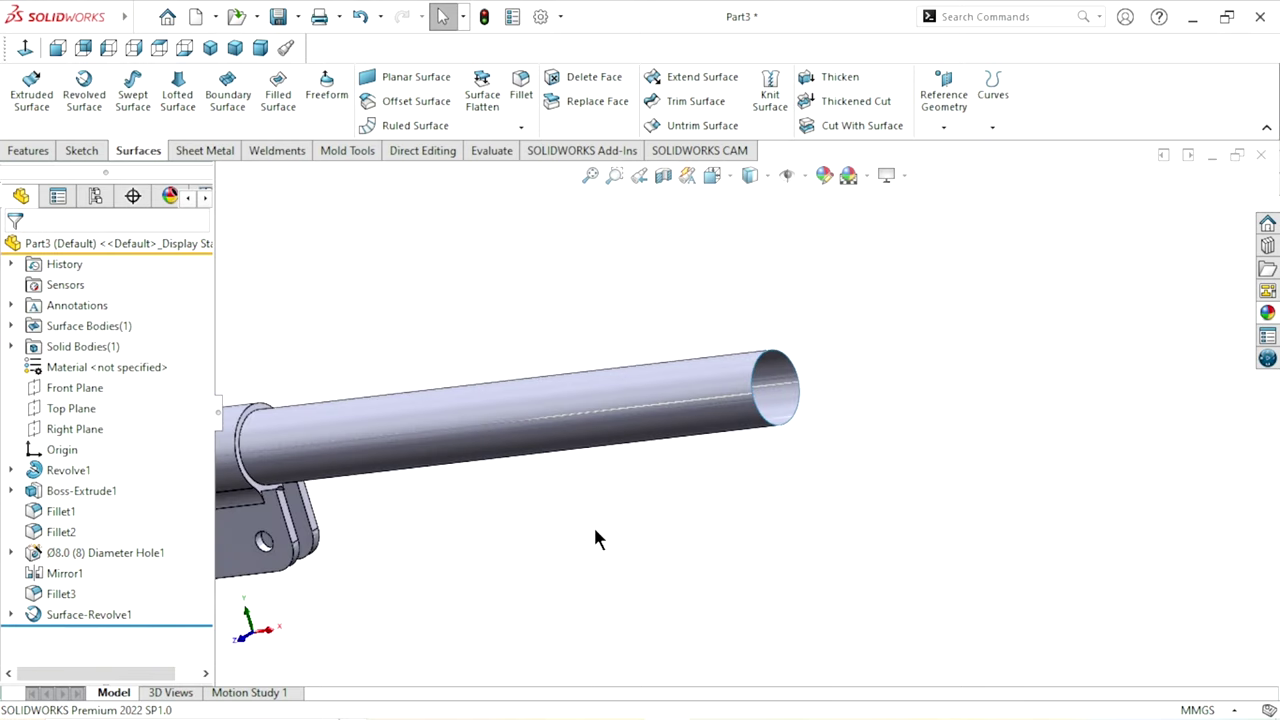
{"action": "middle_click_drag", "start_coordinate": [595, 540], "coordinate": [743, 509]}
{"action": "scroll", "coordinate": [625, 520], "scroll_direction": "up", "scroll_amount": 3}
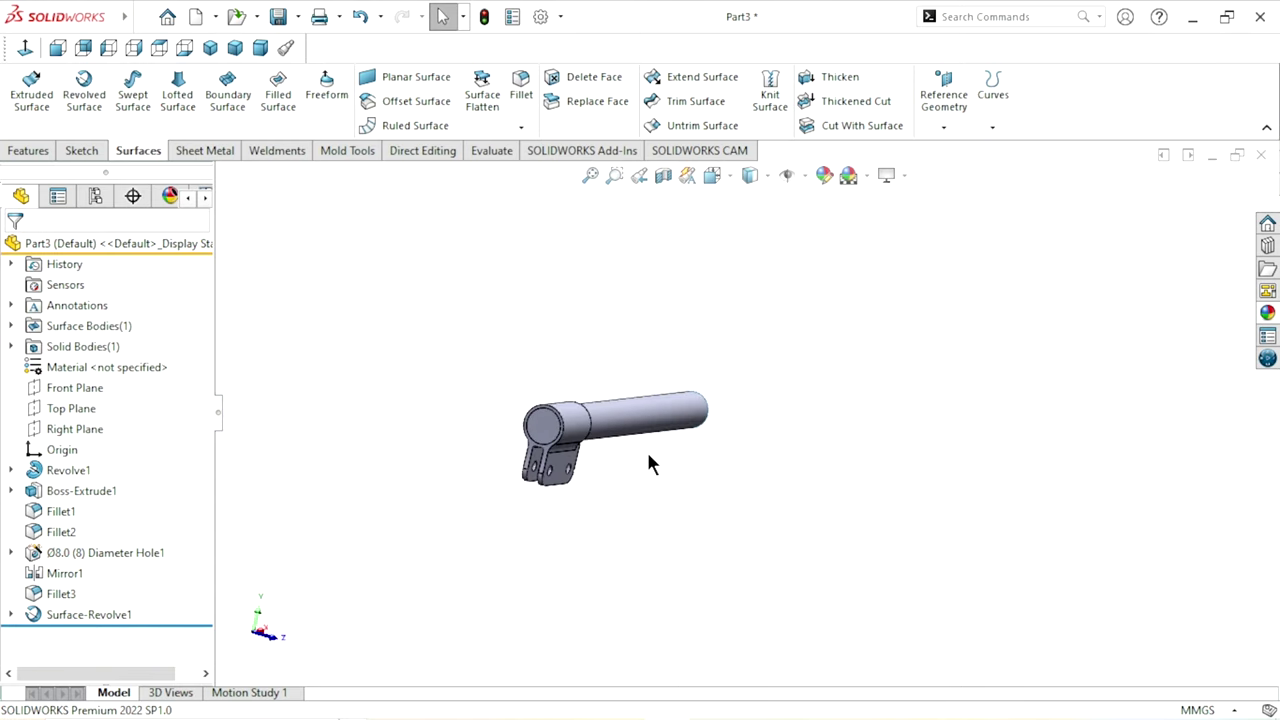
{"action": "scroll", "coordinate": [760, 470], "scroll_direction": "down", "scroll_amount": 4}
{"action": "middle_click_drag", "start_coordinate": [874, 477], "coordinate": [723, 480]}
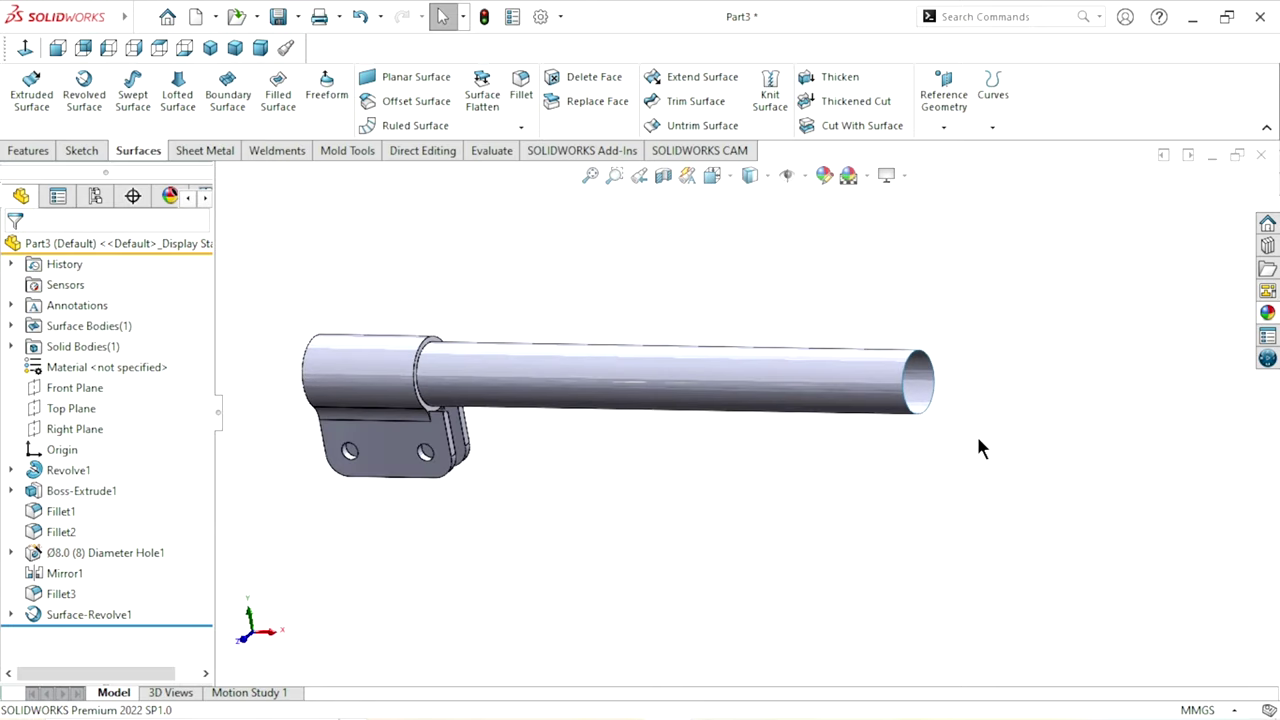
{"action": "scroll", "coordinate": [960, 450], "scroll_direction": "down", "scroll_amount": 2}
{"action": "scroll", "coordinate": [930, 458], "scroll_direction": "up", "scroll_amount": 3}
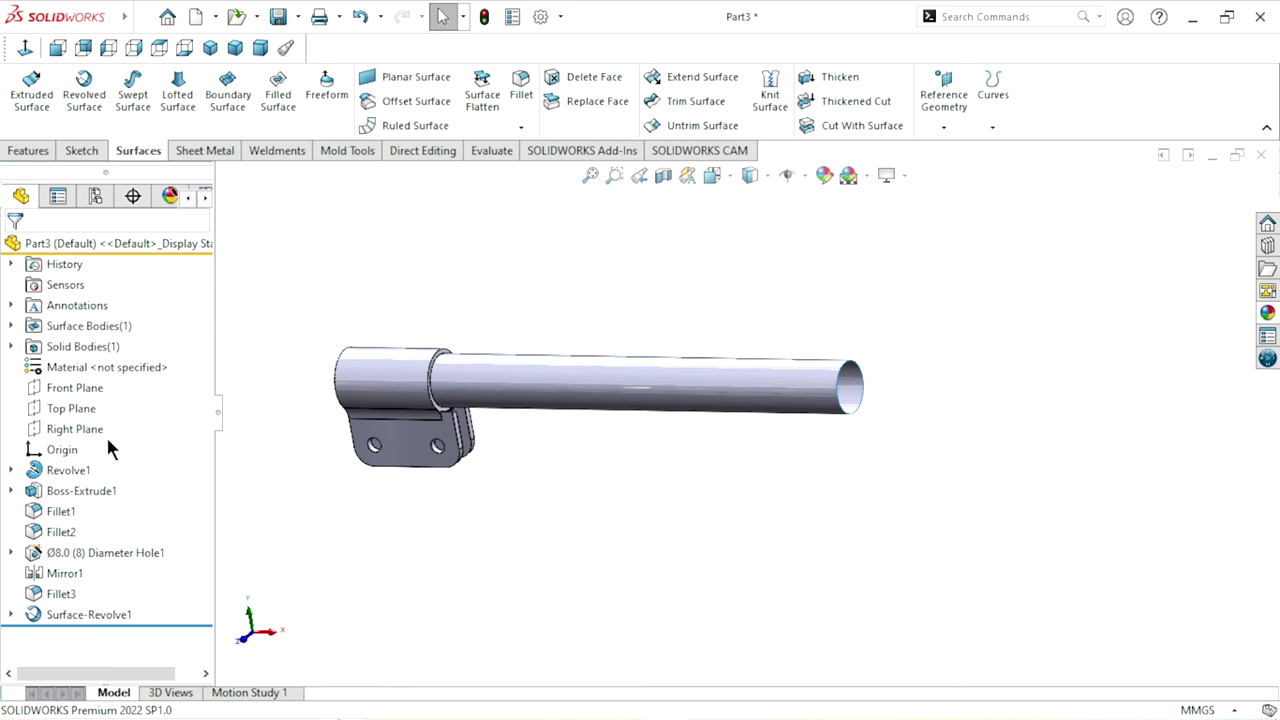
Start a new sketch on the Front Plane
{"action": "left_click", "coordinate": [68, 386]}
{"action": "left_click", "coordinate": [88, 358]}
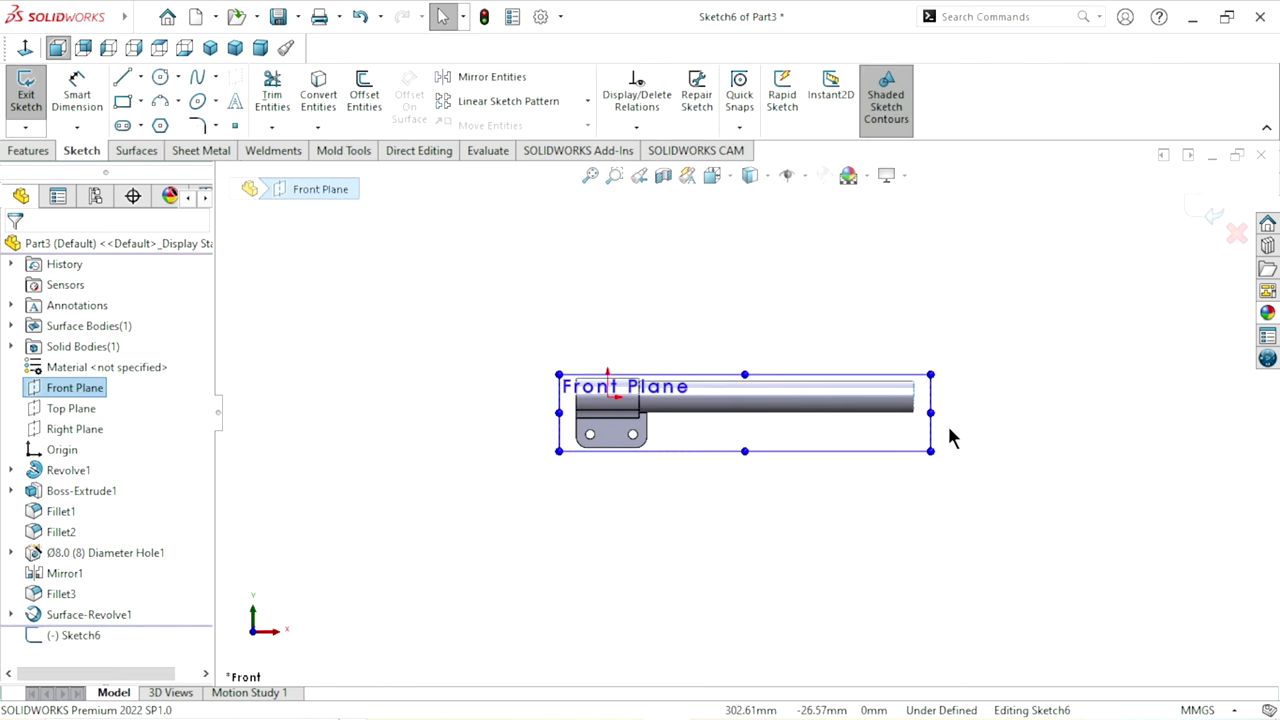
{"action": "scroll", "coordinate": [950, 437], "scroll_direction": "down", "scroll_amount": 3}
{"action": "left_click", "coordinate": [916, 420]}
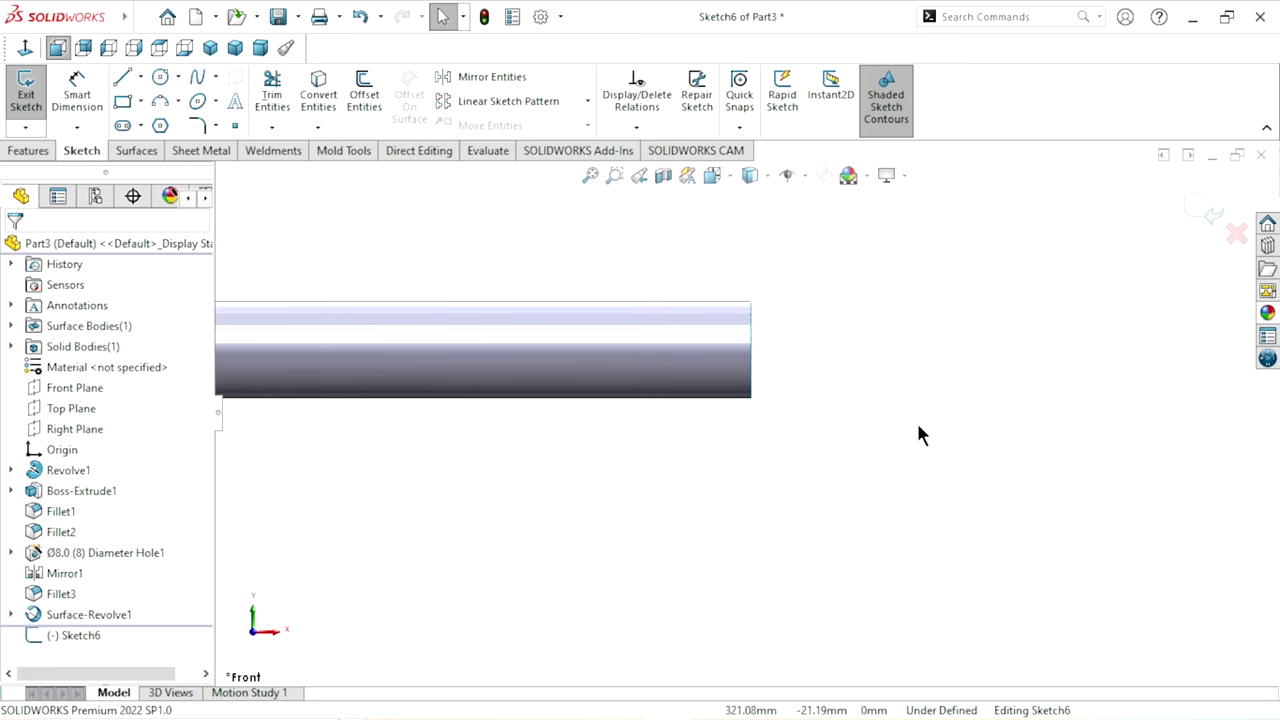
Draw a three-point arc from the tube's end to a point on the right, bowing upward
{"action": "left_click", "coordinate": [157, 102]}
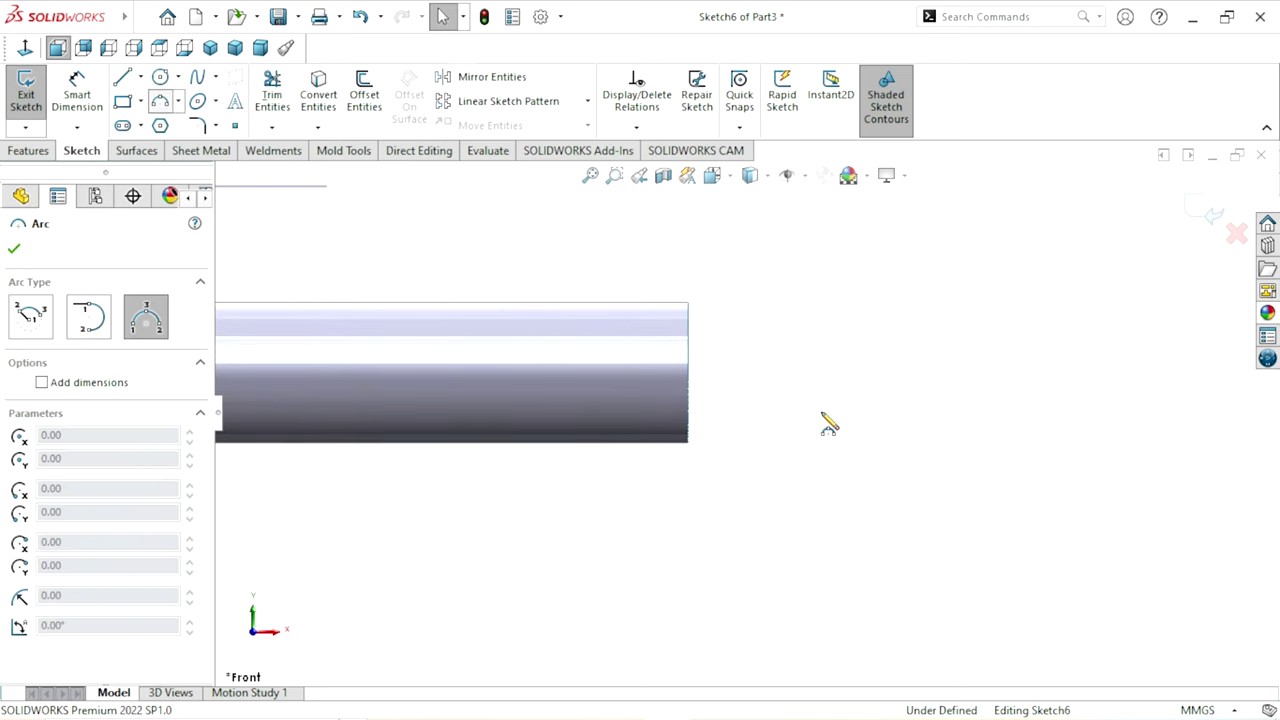
{"action": "left_click", "coordinate": [688, 372]}
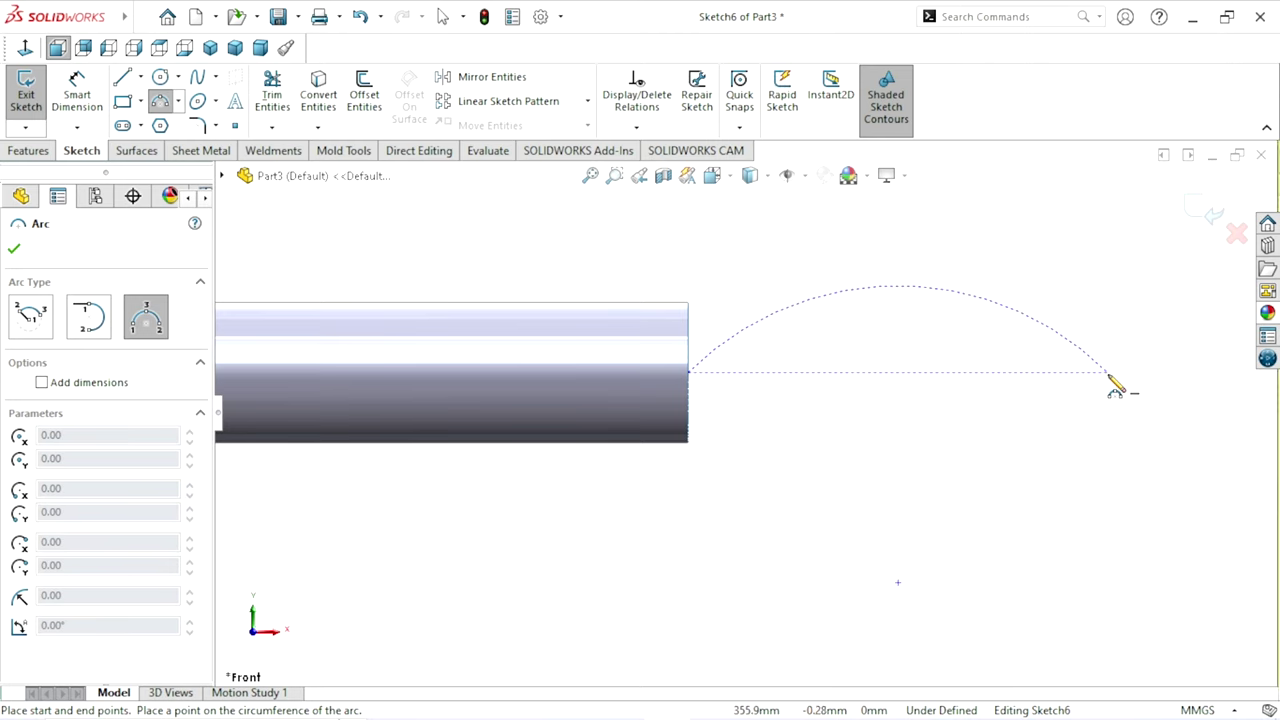
{"action": "left_click", "coordinate": [1106, 372]}
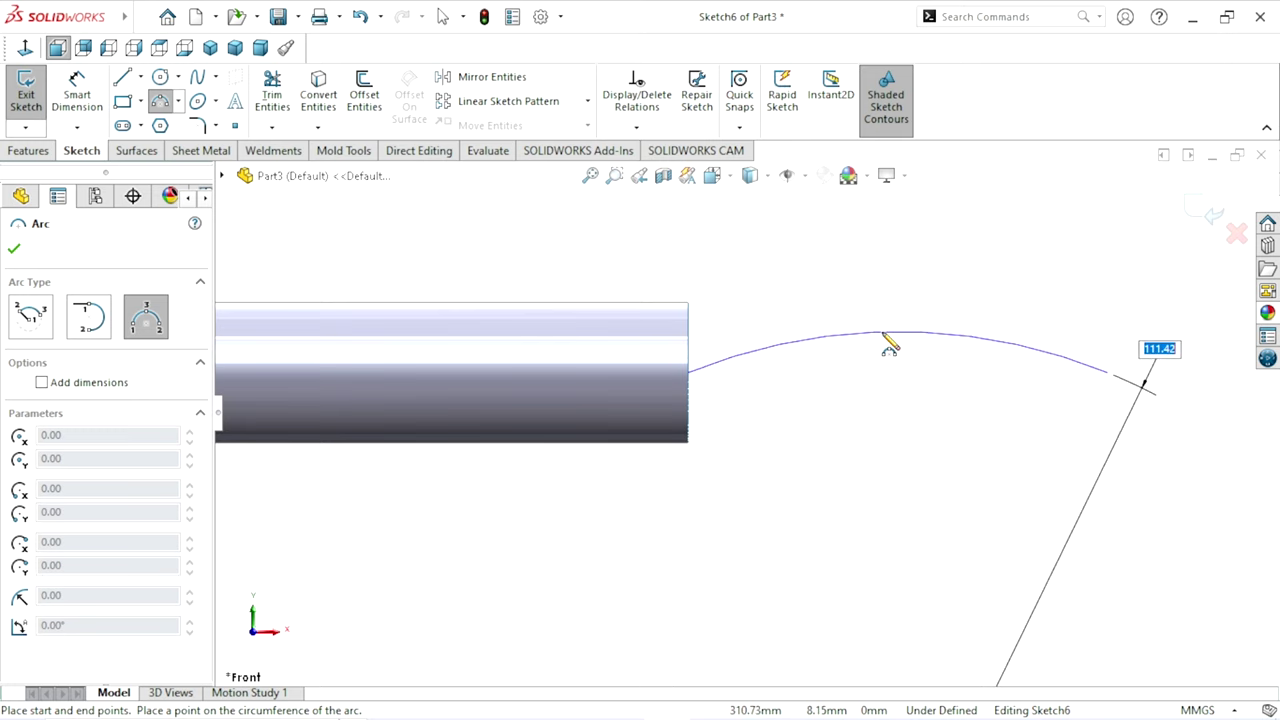
{"action": "left_click", "coordinate": [886, 340]}
{"action": "right_click", "coordinate": [848, 397]}
Dimension the distance between the arc's endpoints as 100 mm
{"action": "left_click", "coordinate": [858, 394]}
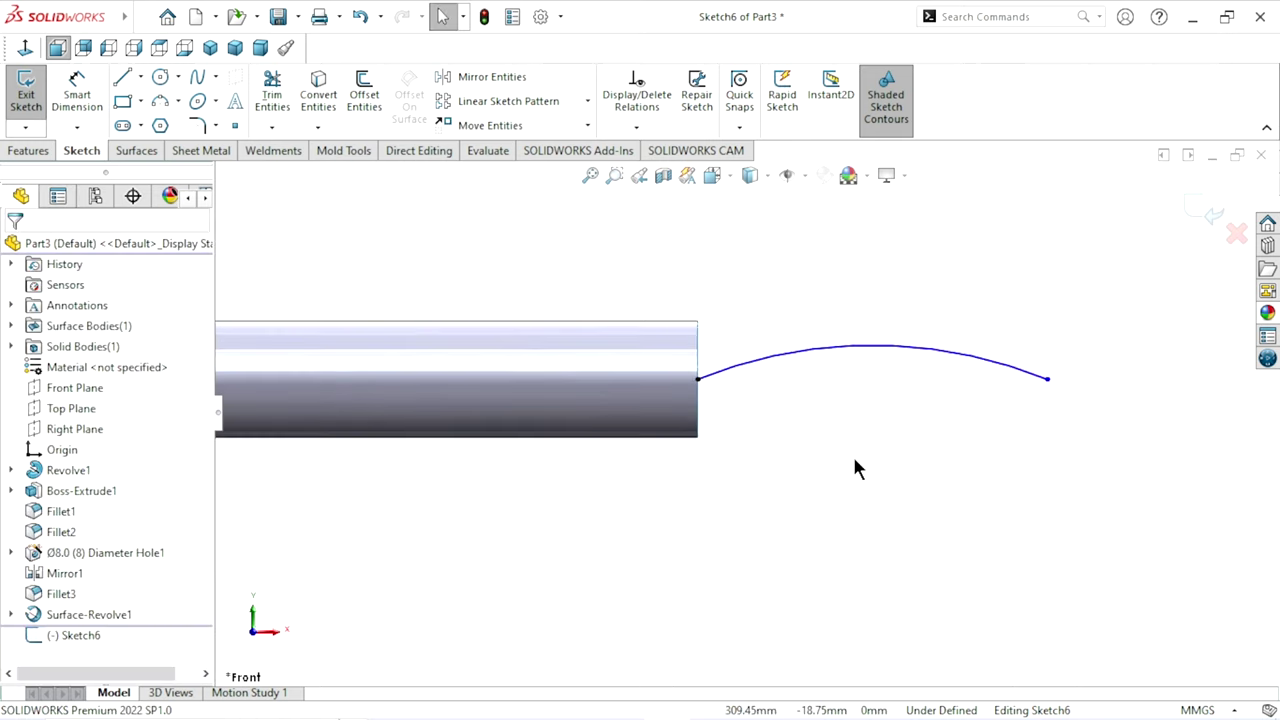
{"action": "scroll", "coordinate": [830, 420], "scroll_direction": "up", "scroll_amount": 2}
{"action": "scroll", "coordinate": [805, 400], "scroll_direction": "down", "scroll_amount": 1}
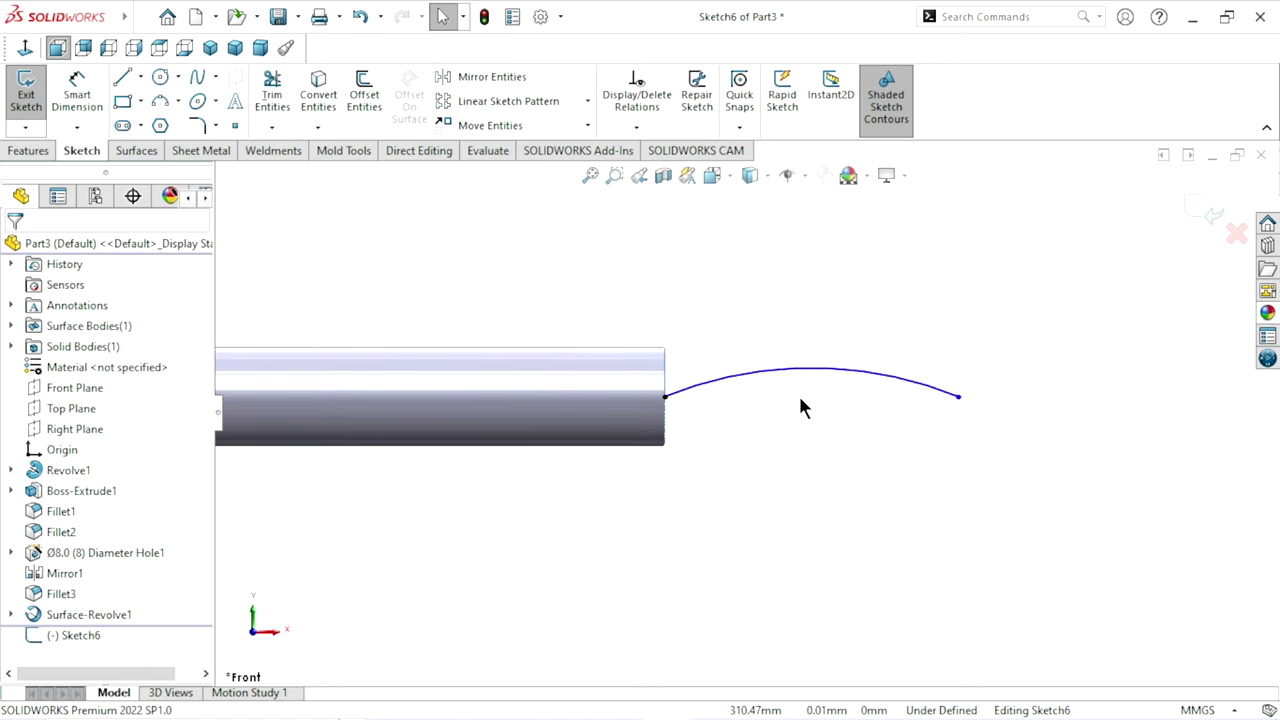
{"action": "left_click", "coordinate": [77, 92]}
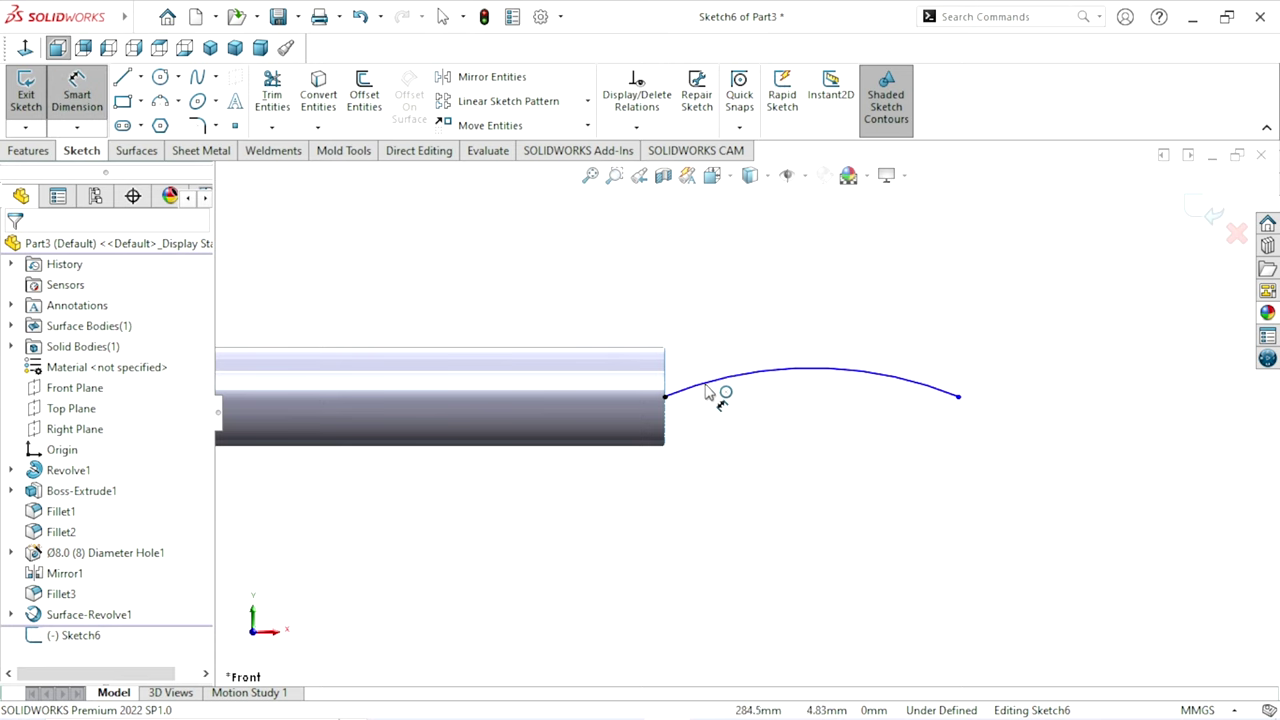
{"action": "left_click", "coordinate": [666, 398]}
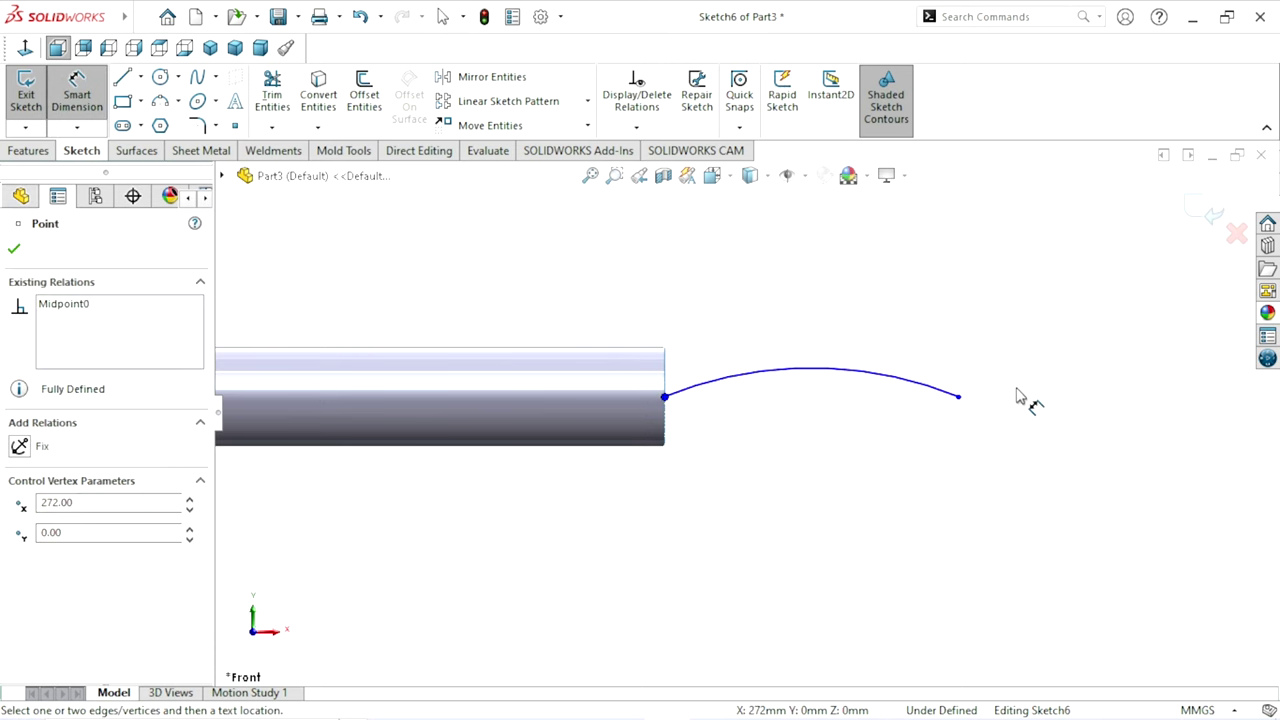
{"action": "left_click", "coordinate": [957, 397]}
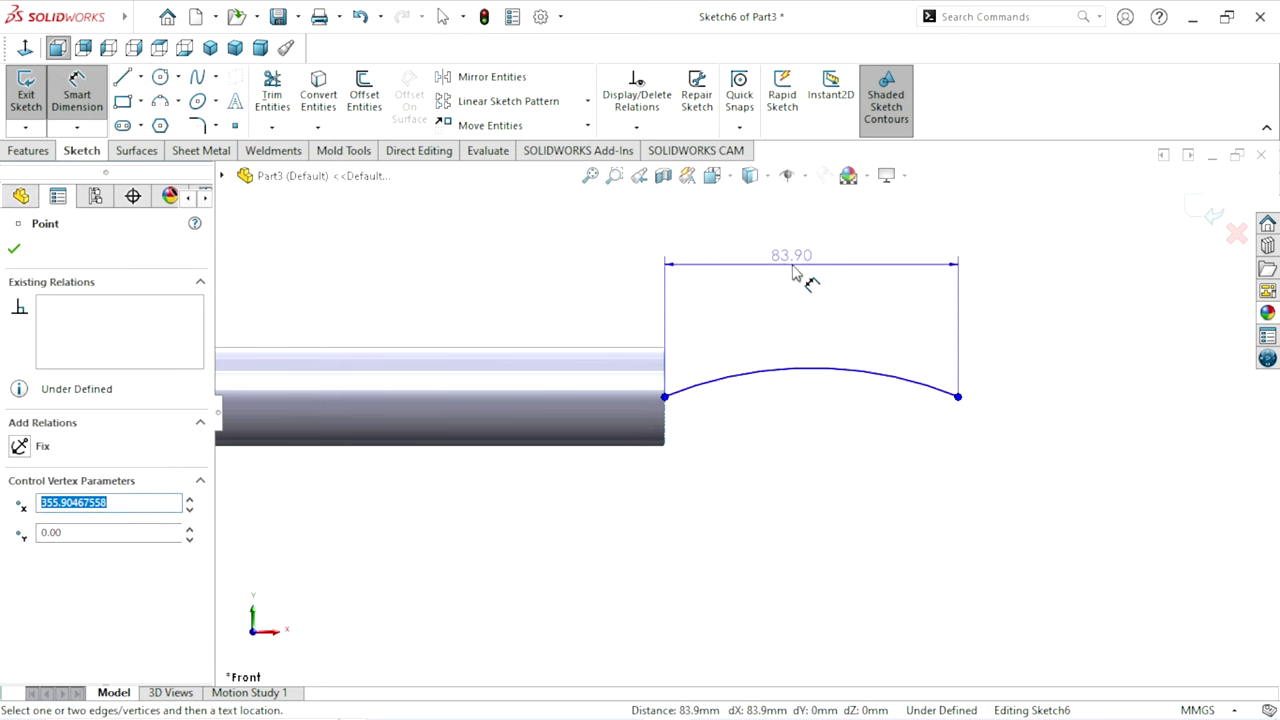
{"action": "left_click", "coordinate": [793, 272]}
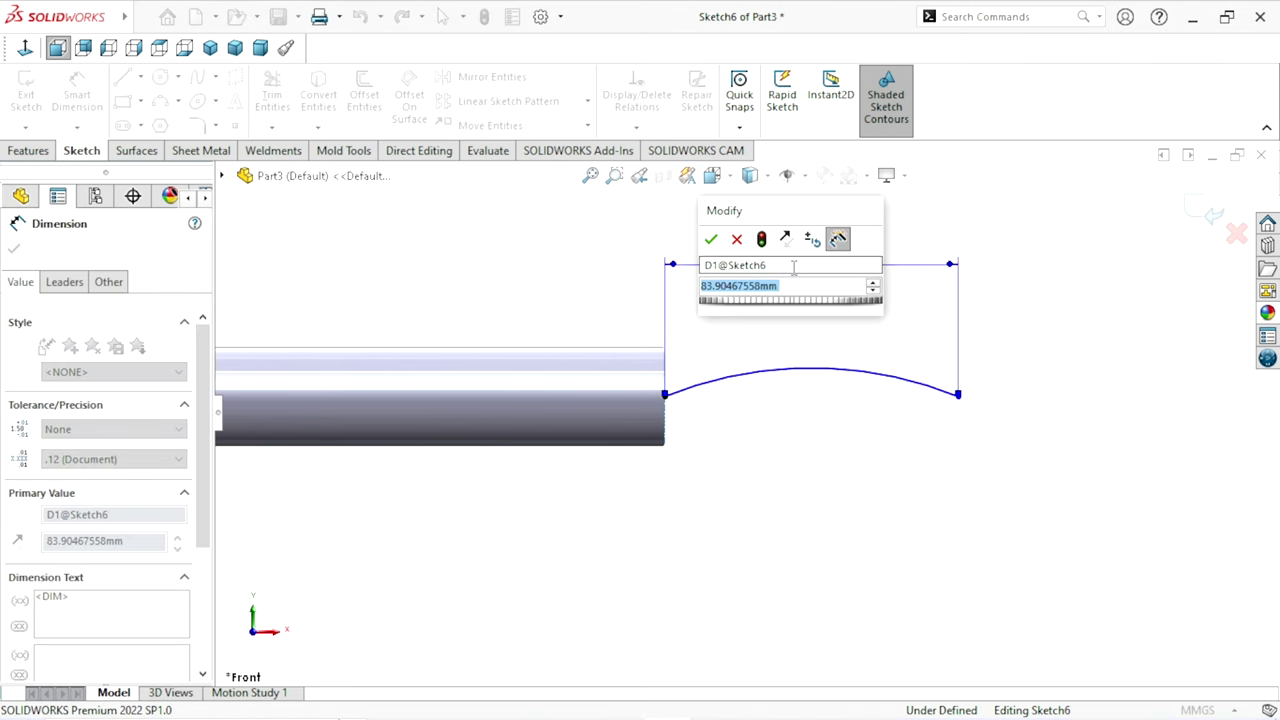
{"action": "type", "text": "10"}
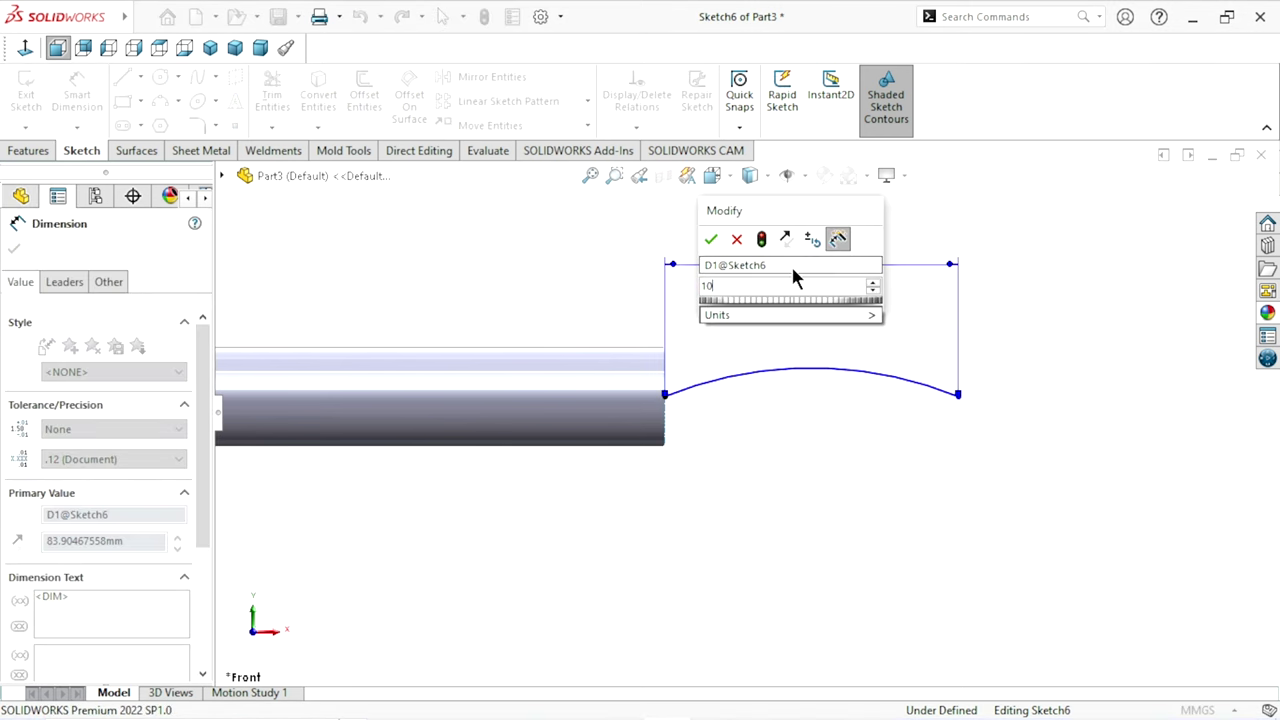
{"action": "type", "text": "0"}
{"action": "left_click", "coordinate": [710, 241]}
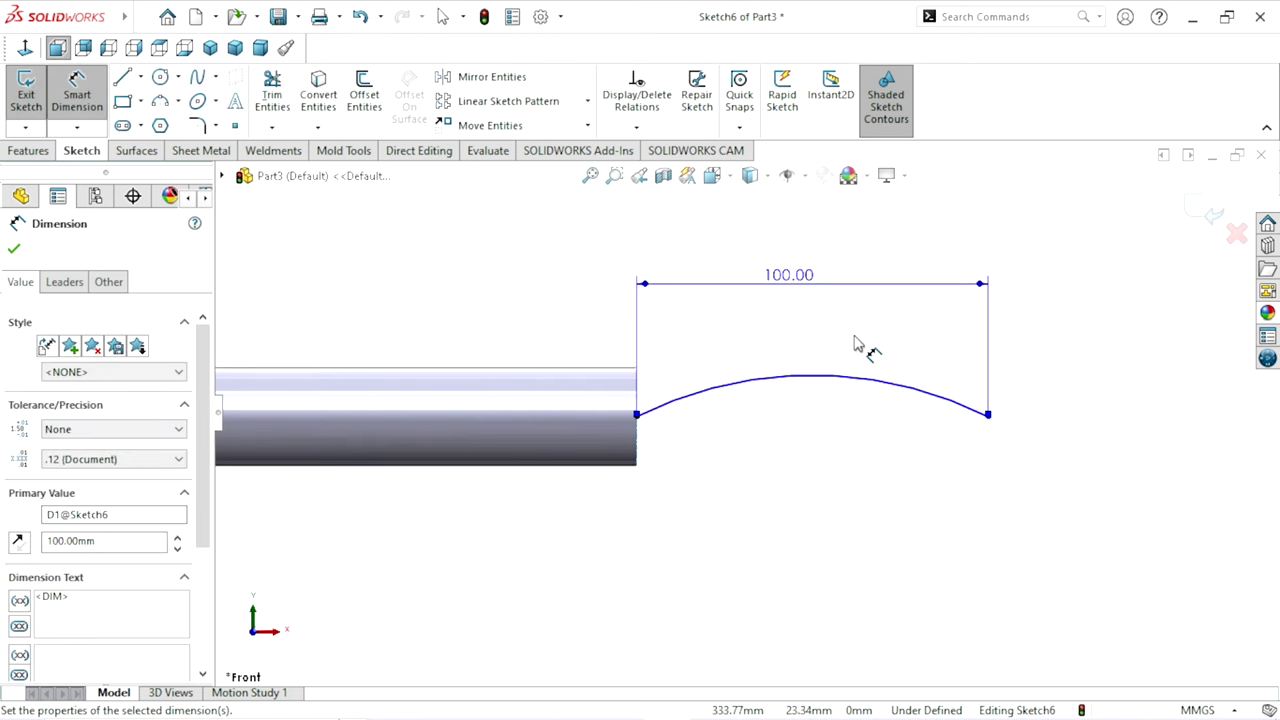
Give the arc a radius of R125
{"action": "left_click", "coordinate": [822, 440]}
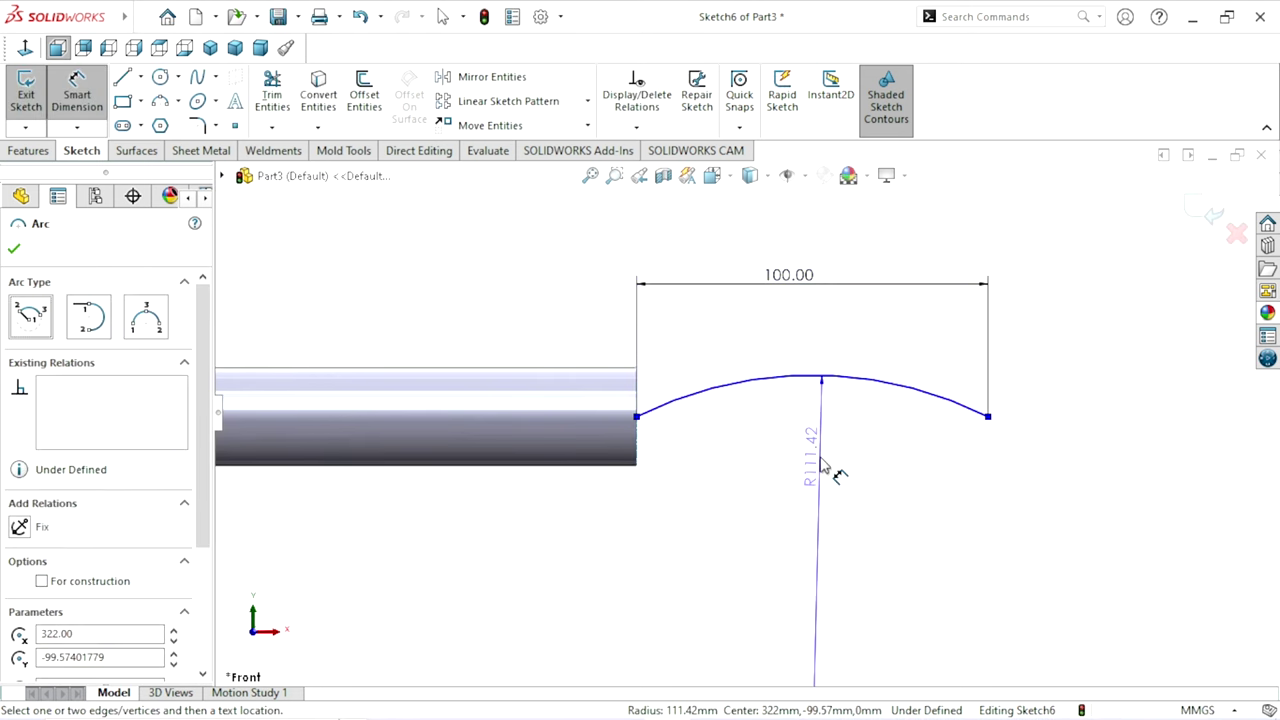
{"action": "left_click", "coordinate": [820, 463]}
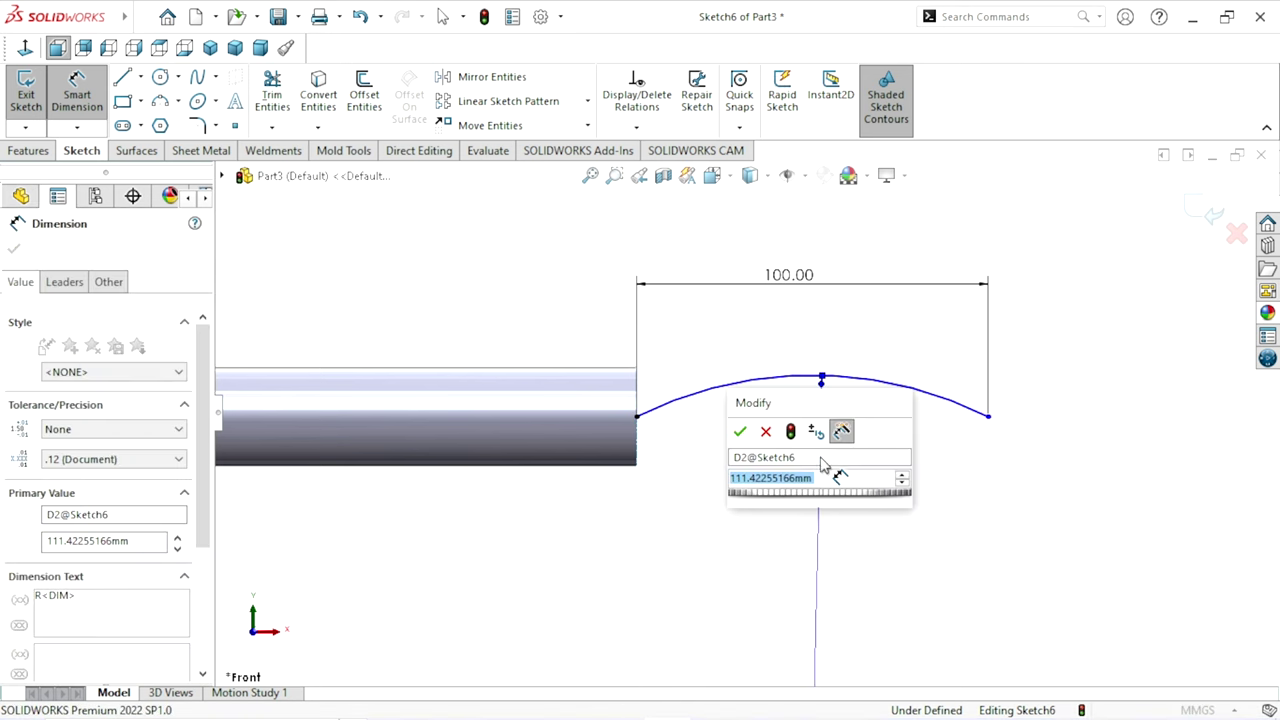
{"action": "type", "text": "125"}
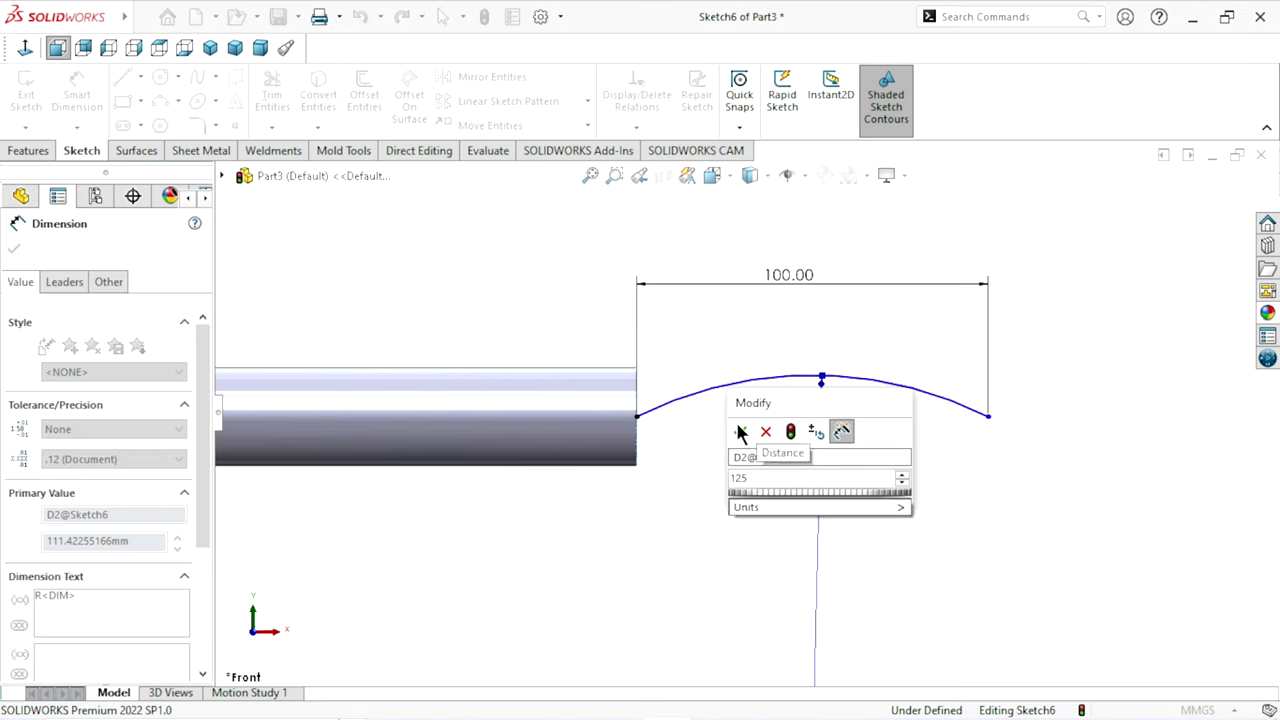
{"action": "left_click", "coordinate": [740, 431]}
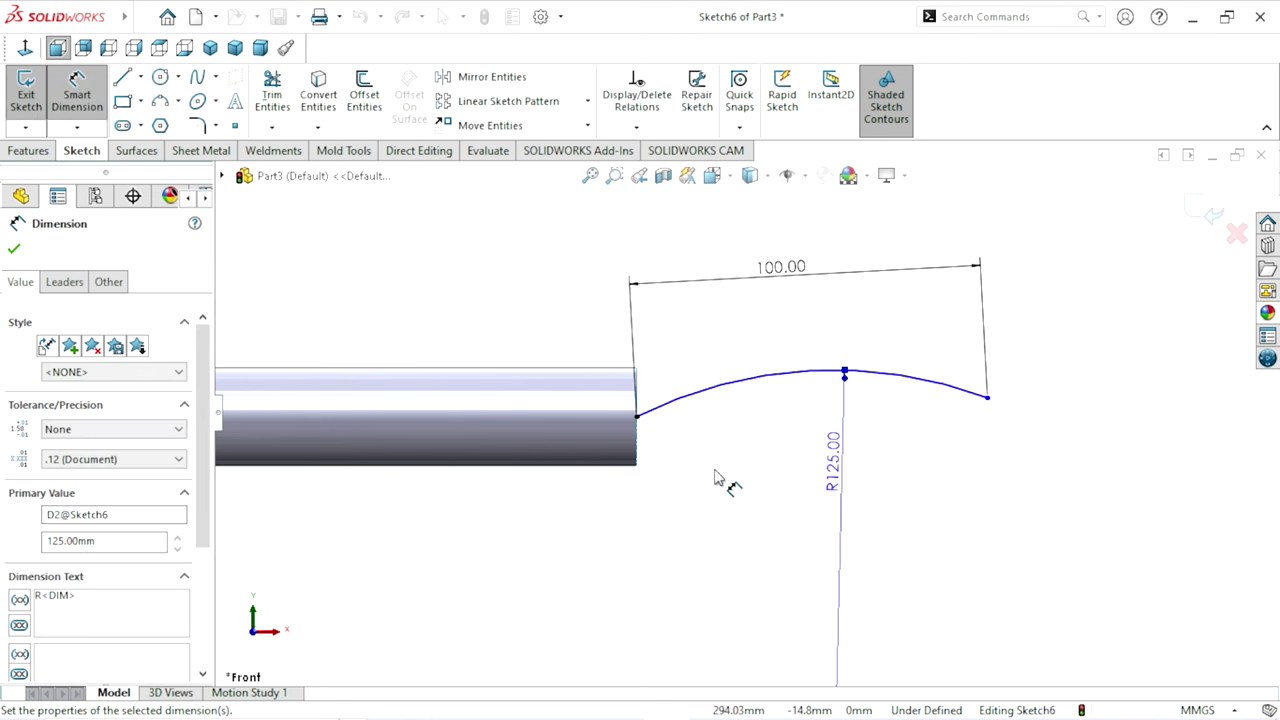
{"action": "scroll", "coordinate": [715, 476], "scroll_direction": "down", "scroll_amount": 1}
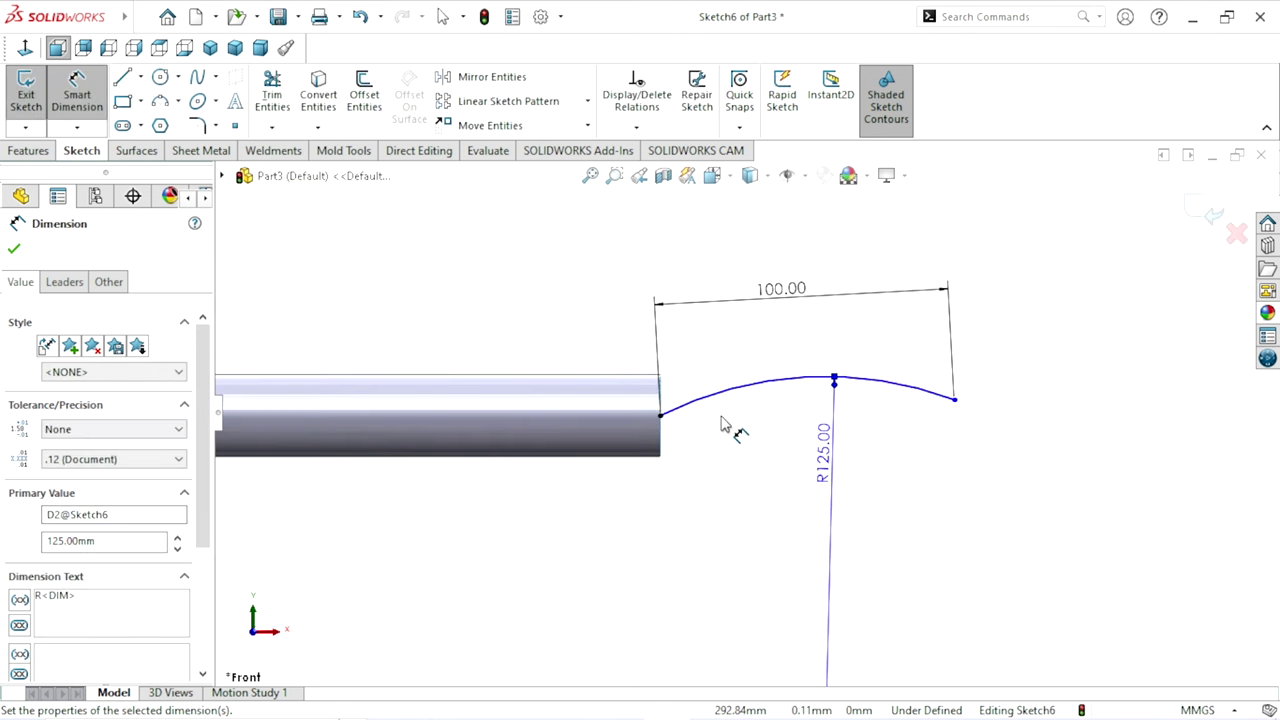
{"action": "left_click", "coordinate": [12, 251]}
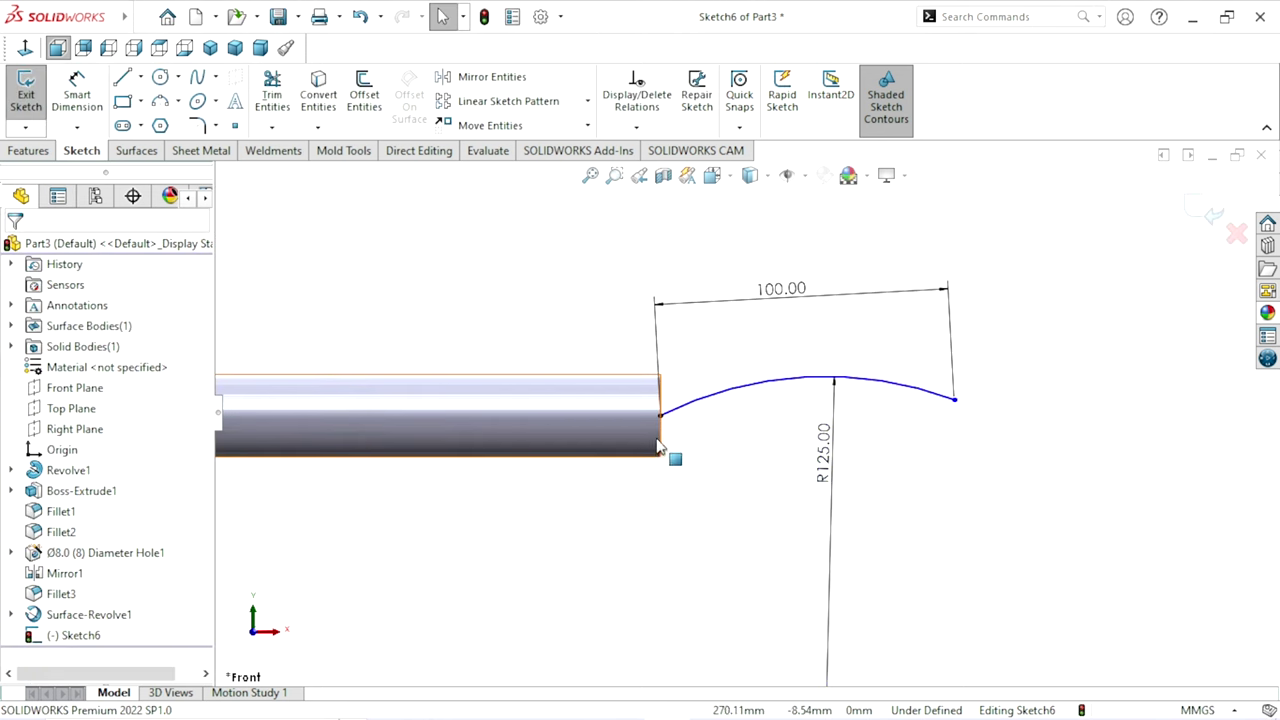
Add a Horizontal relation between the arc's two endpoints
{"action": "left_click", "coordinate": [661, 417]}
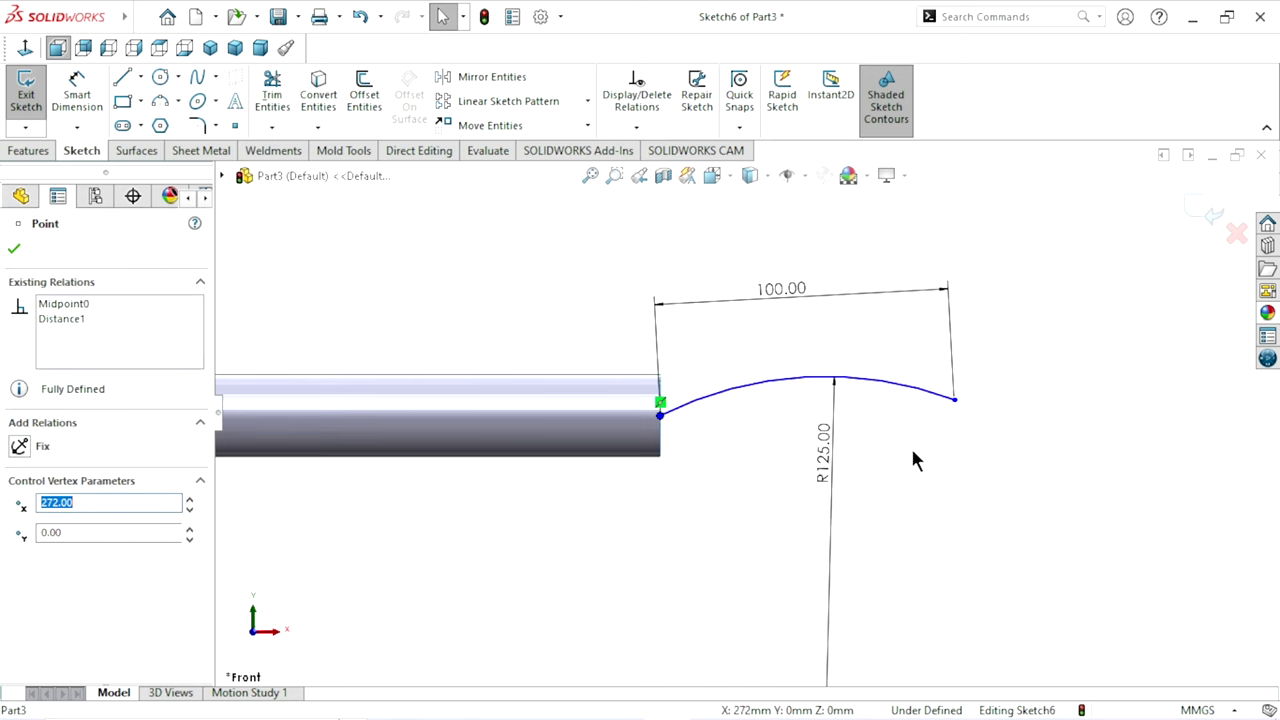
{"action": "left_click", "coordinate": [954, 399], "text": "ctrl"}
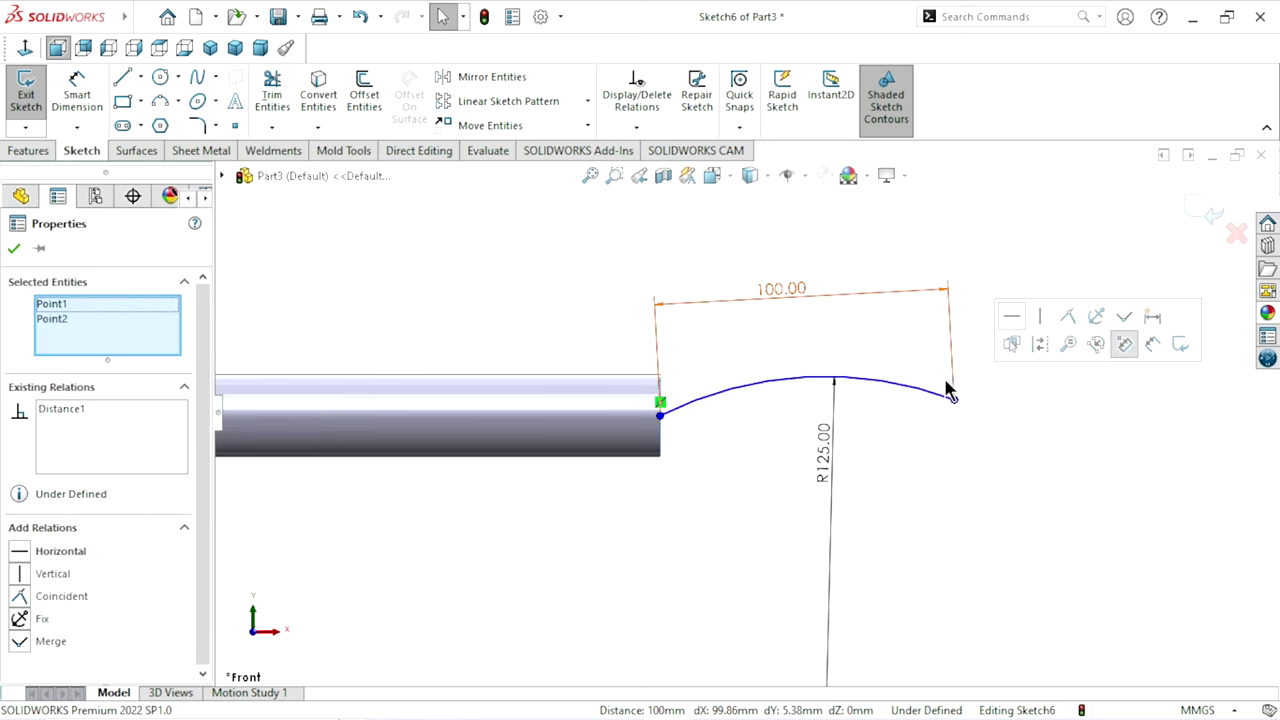
{"action": "left_click", "coordinate": [1011, 318]}
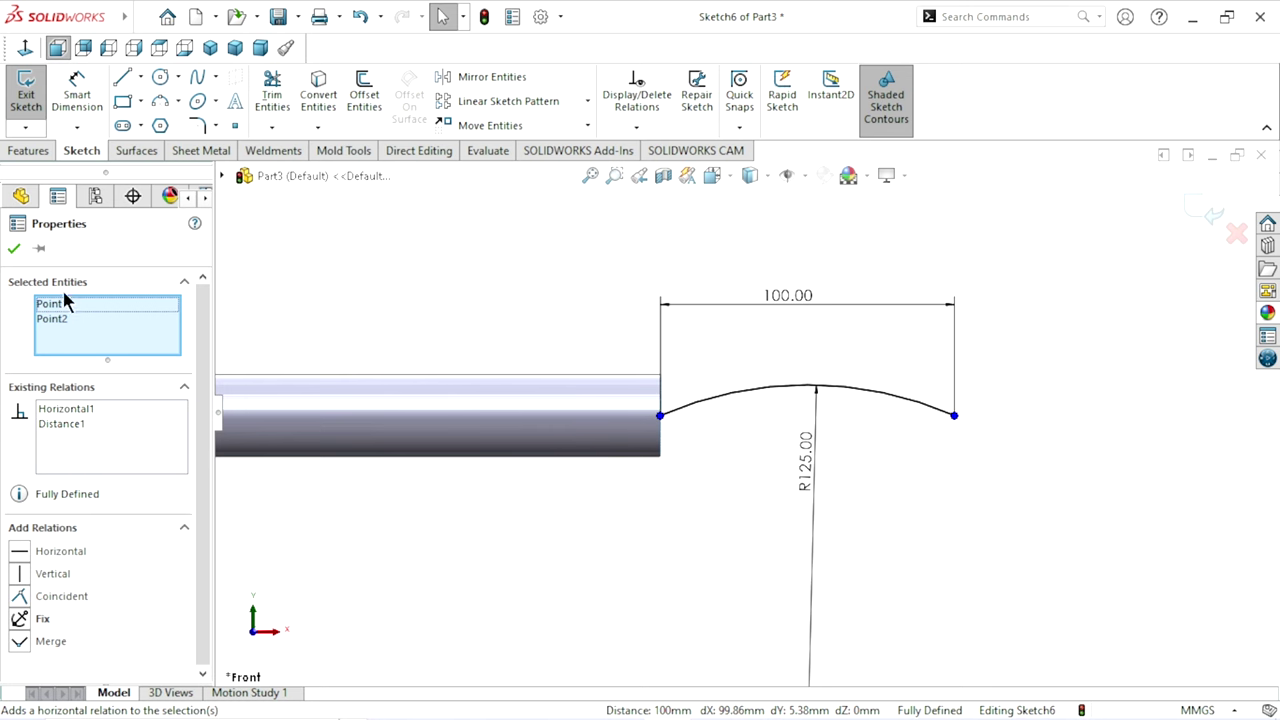
{"action": "left_click", "coordinate": [14, 250]}
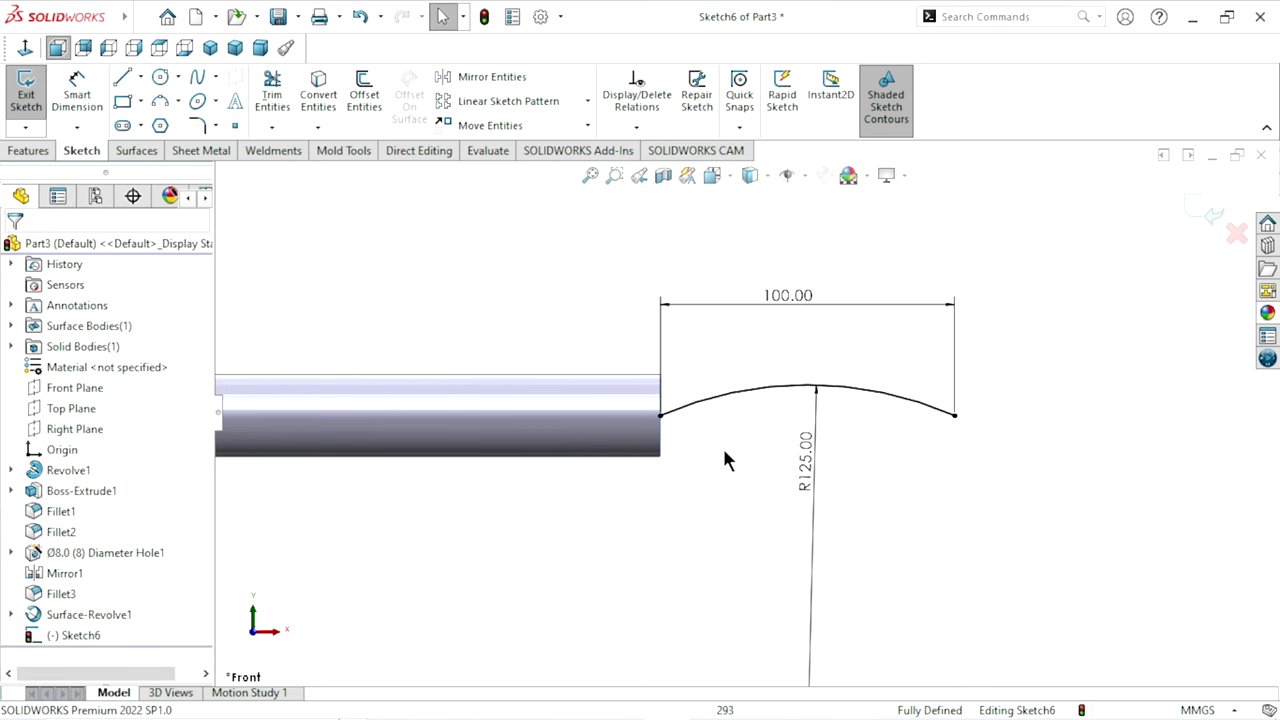
{"action": "mouse_move", "coordinate": [752, 475]}
{"action": "middle_mouse_down"}
{"action": "mouse_move", "coordinate": [646, 423]}
{"action": "mouse_move", "coordinate": [638, 378]}
{"action": "middle_mouse_up"}
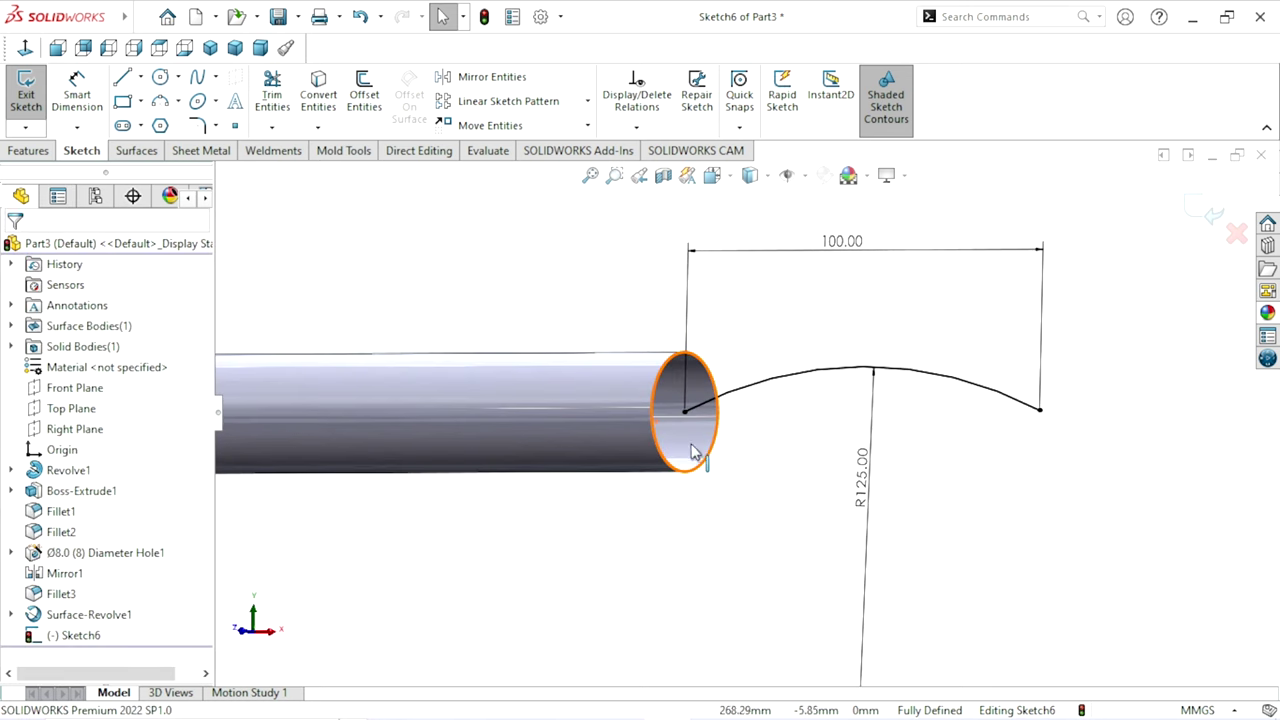
{"action": "left_click", "coordinate": [664, 376]}
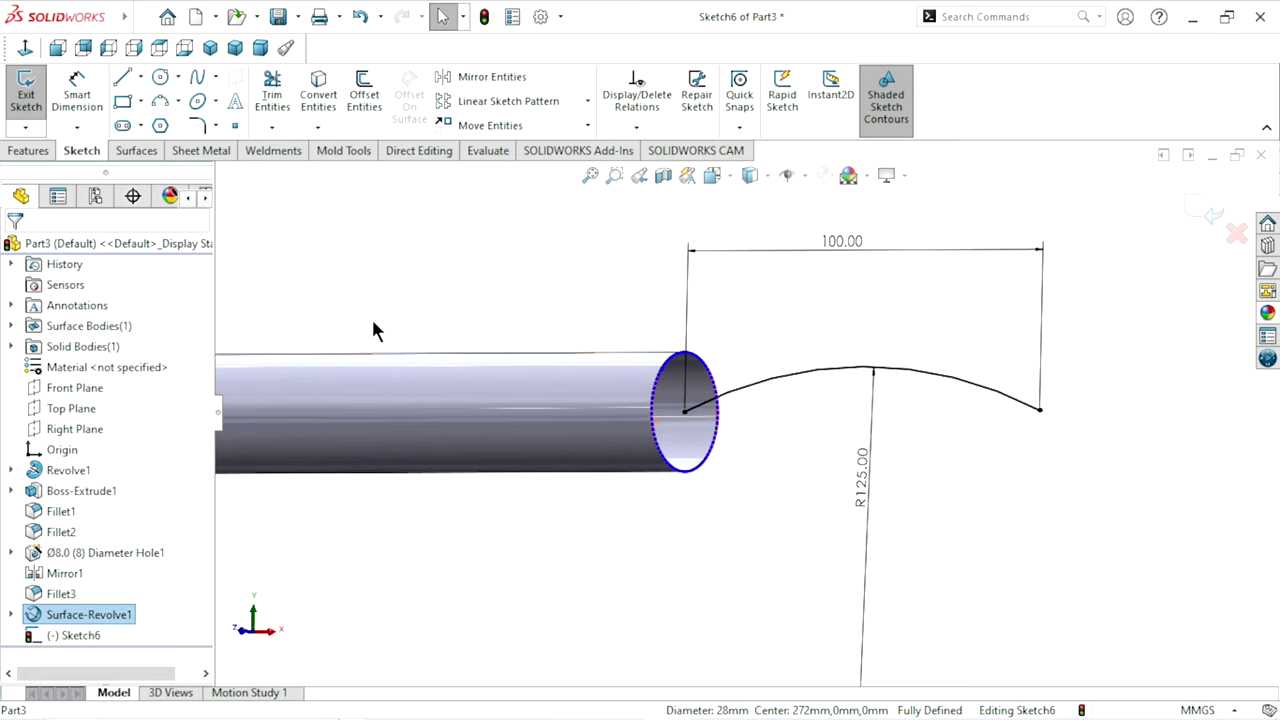
{"action": "left_click", "coordinate": [318, 95]}
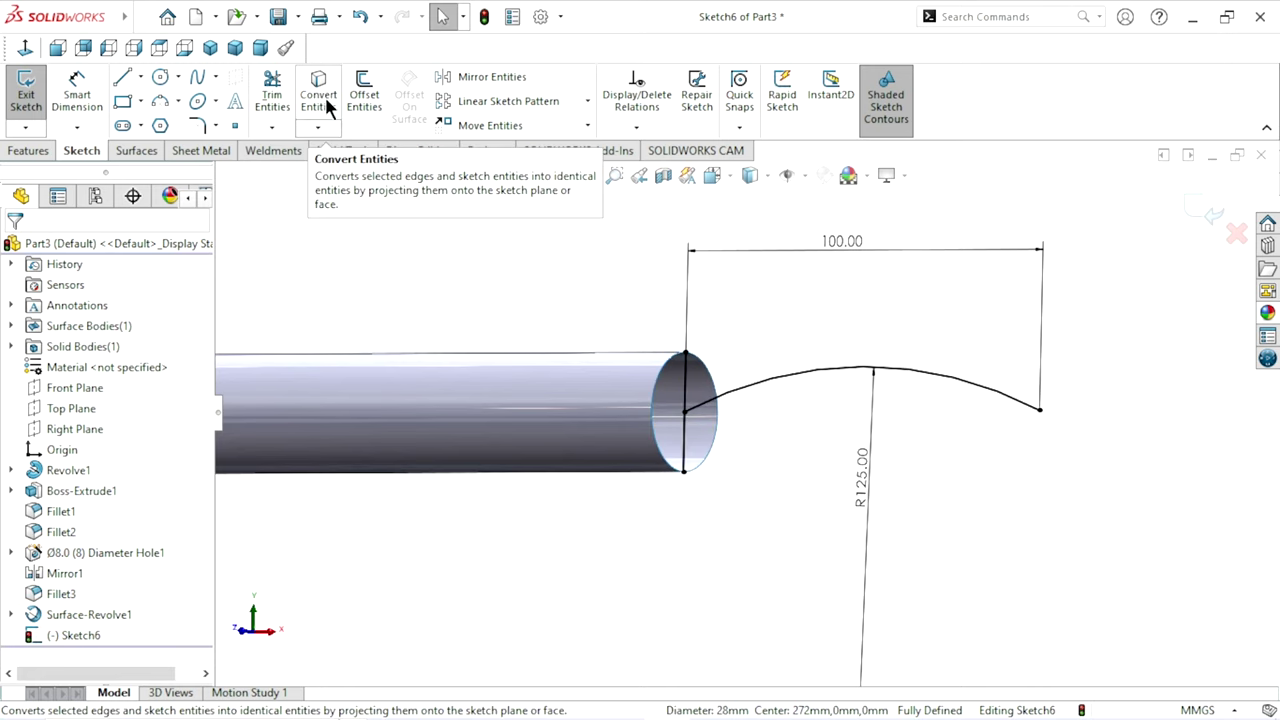
{"action": "scroll", "coordinate": [723, 426], "scroll_direction": "down", "scroll_amount": 2}
{"action": "scroll", "coordinate": [725, 433], "scroll_direction": "down", "scroll_amount": 1}
{"action": "scroll", "coordinate": [760, 445], "scroll_direction": "up", "scroll_amount": 2}
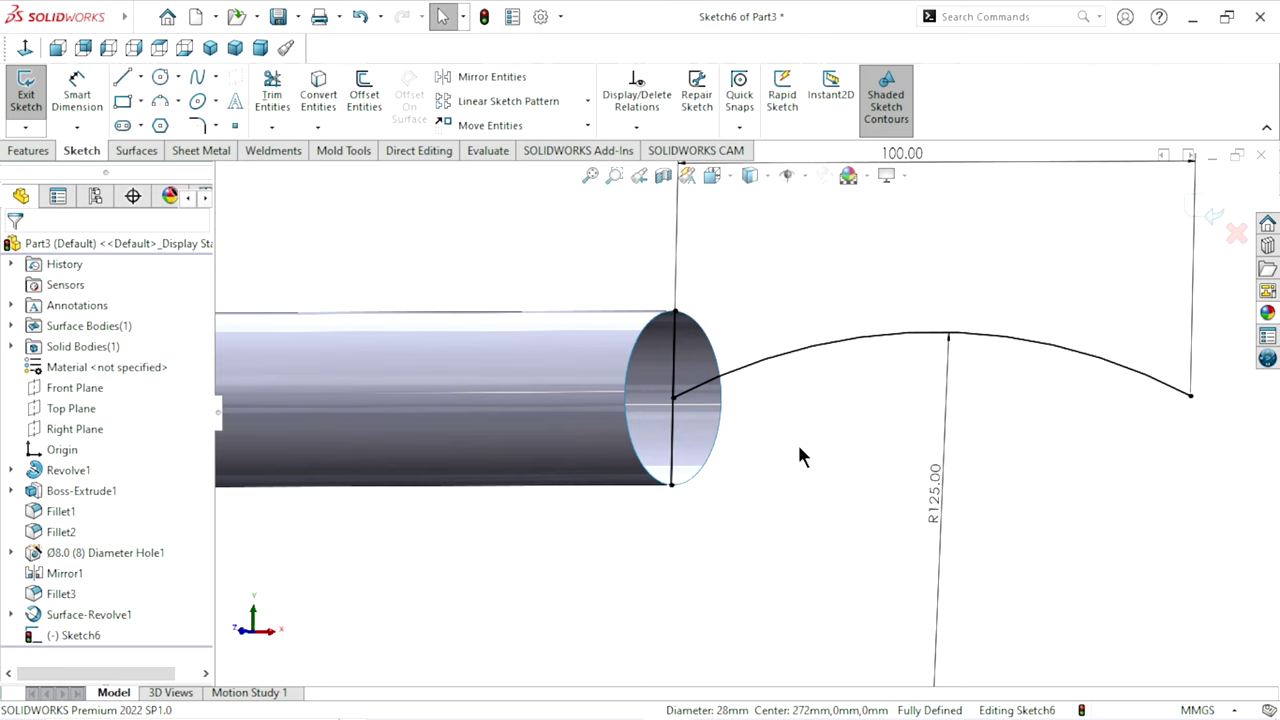
{"action": "scroll", "coordinate": [780, 465], "scroll_direction": "up", "scroll_amount": 2}
{"action": "scroll", "coordinate": [730, 385], "scroll_direction": "down", "scroll_amount": 1}
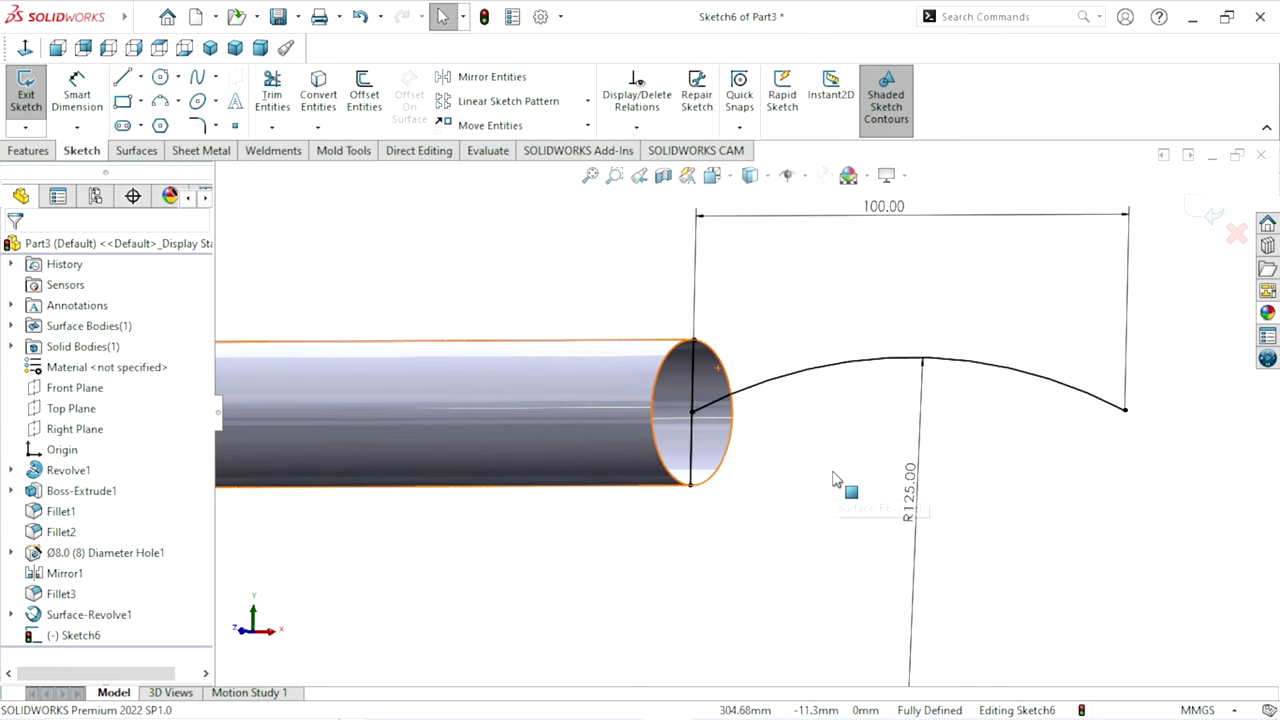
{"action": "scroll", "coordinate": [797, 486], "scroll_direction": "up", "scroll_amount": 1}
{"action": "scroll", "coordinate": [790, 486], "scroll_direction": "down", "scroll_amount": 1}
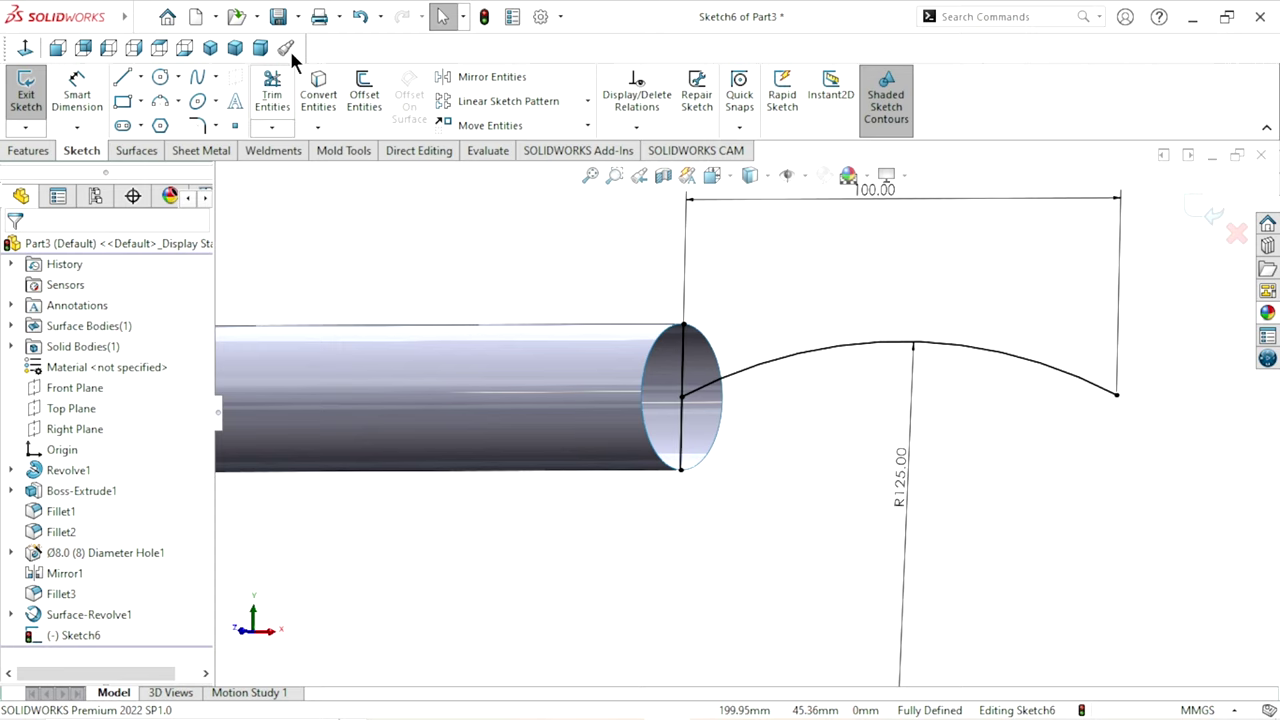
{"action": "left_click", "coordinate": [356, 18]}
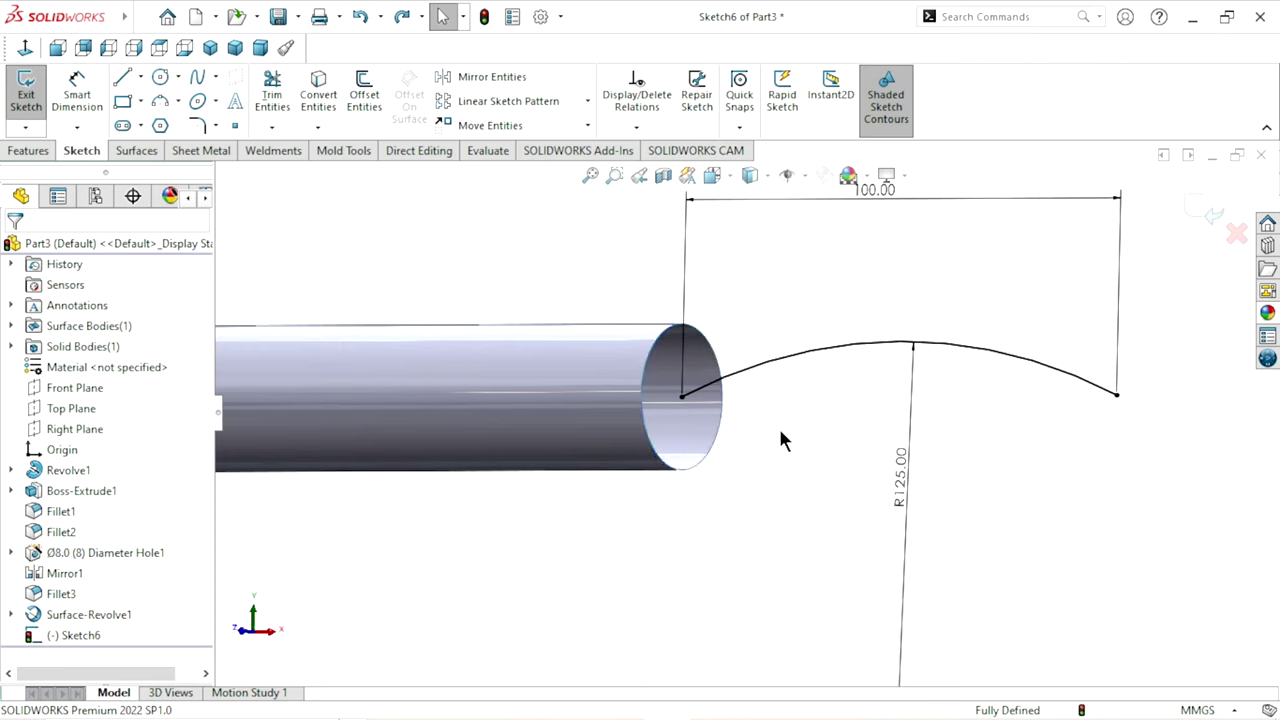
Exit Sketch6 and create Plane1 perpendicular to the arc through its start point
{"action": "left_click", "coordinate": [1203, 211]}
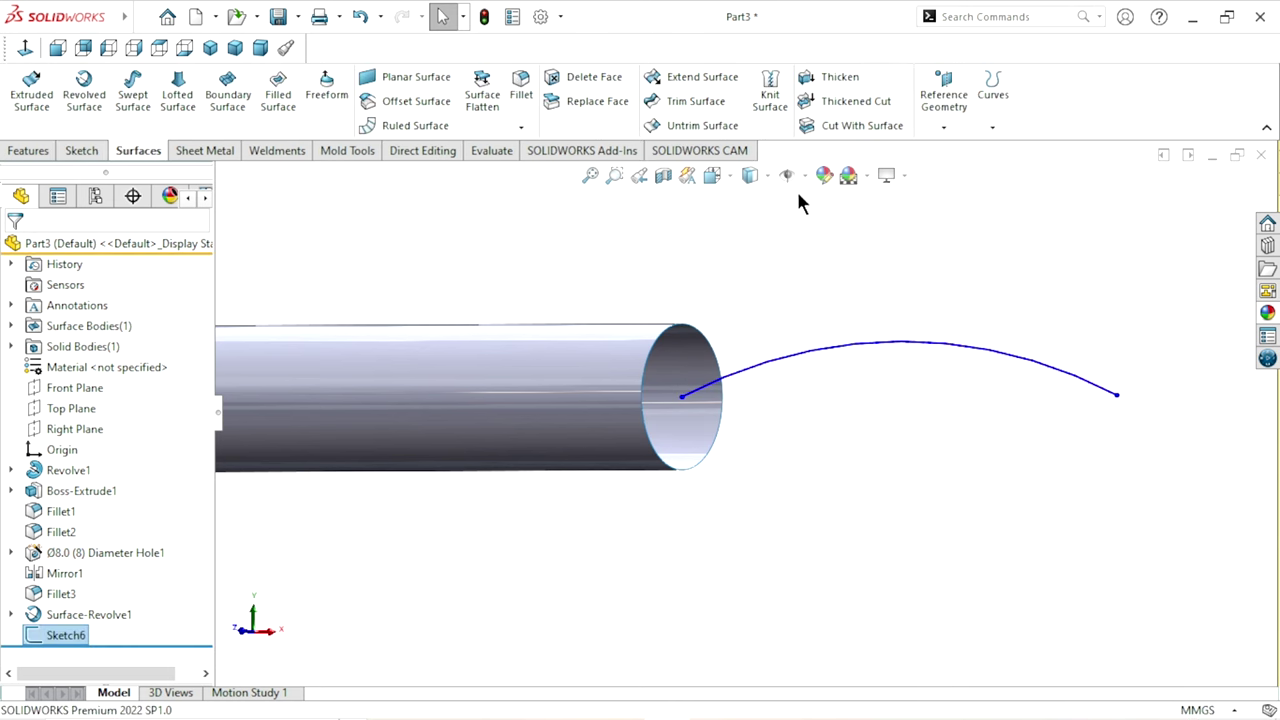
{"action": "left_click", "coordinate": [42, 150]}
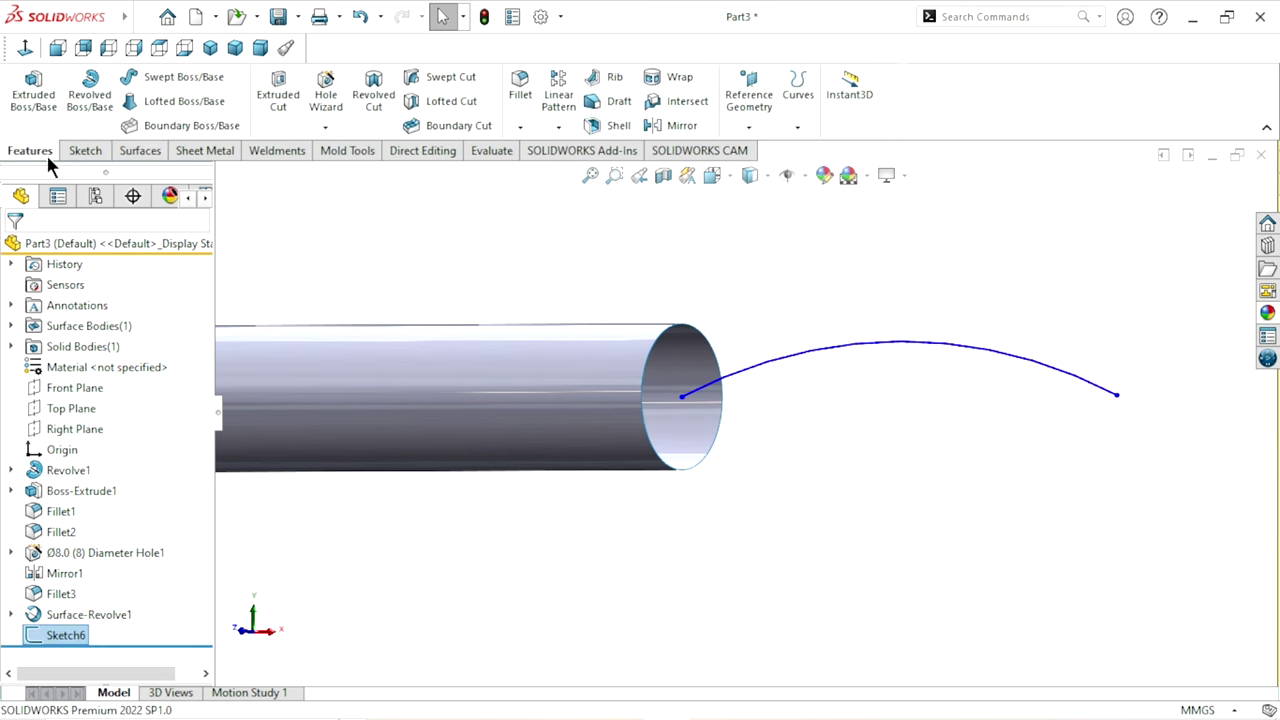
{"action": "left_click", "coordinate": [749, 127]}
{"action": "left_click", "coordinate": [768, 149]}
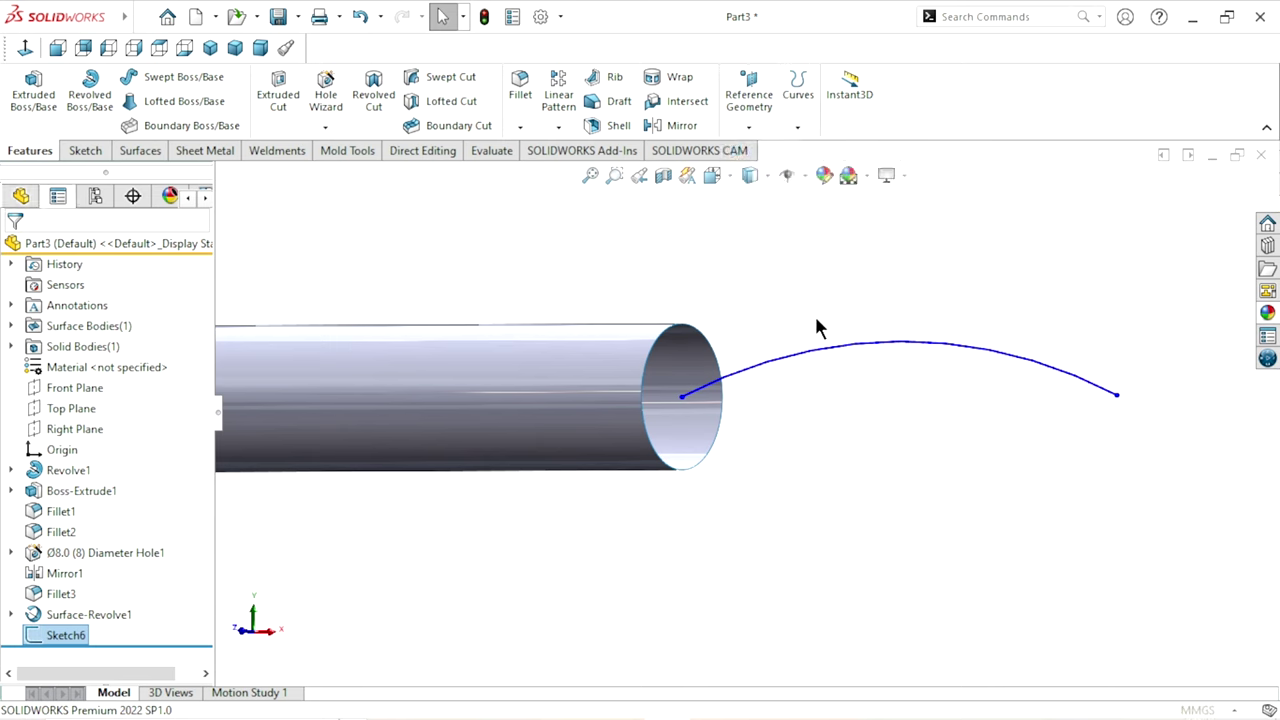
{"action": "left_click", "coordinate": [772, 365]}
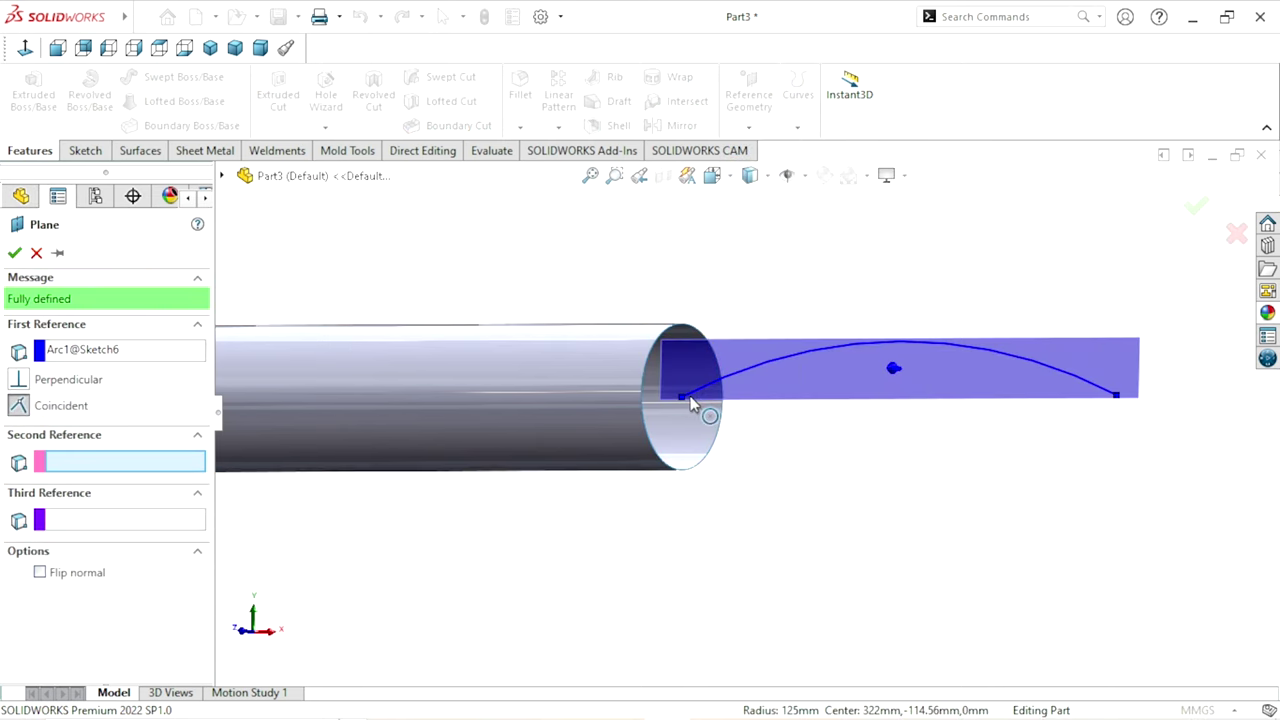
{"action": "left_click", "coordinate": [680, 397]}
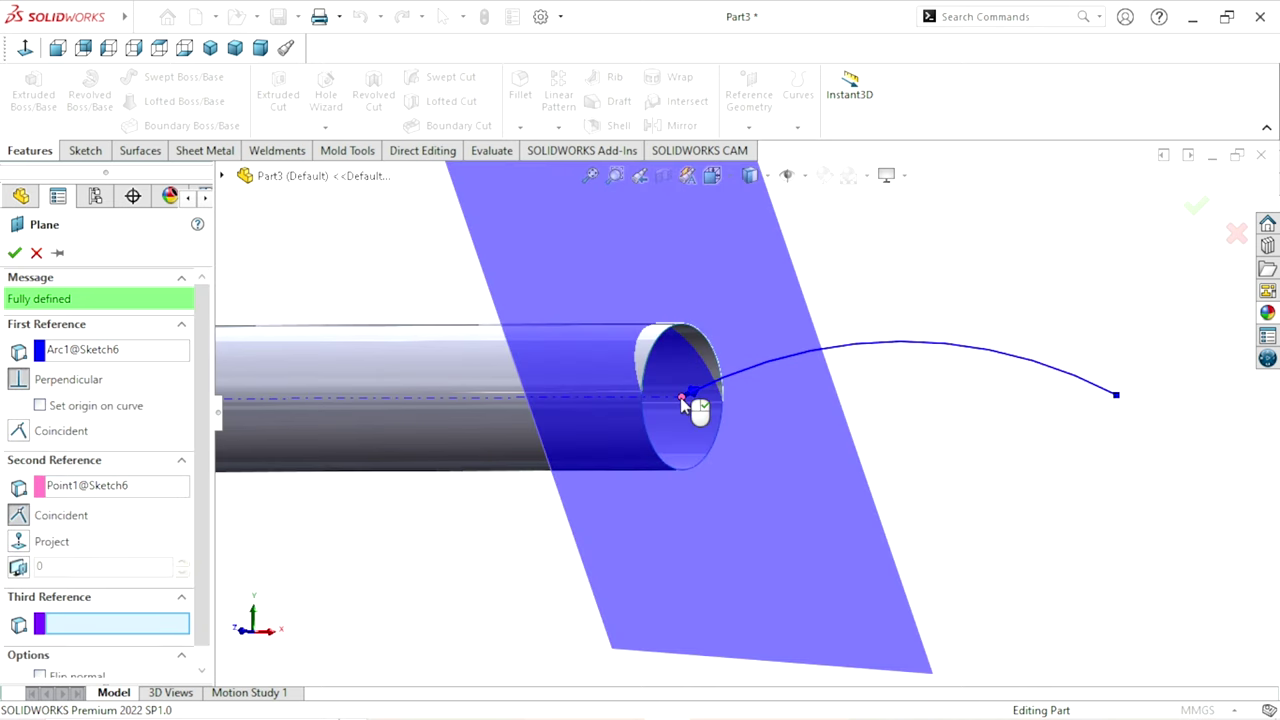
{"action": "left_click", "coordinate": [14, 252]}
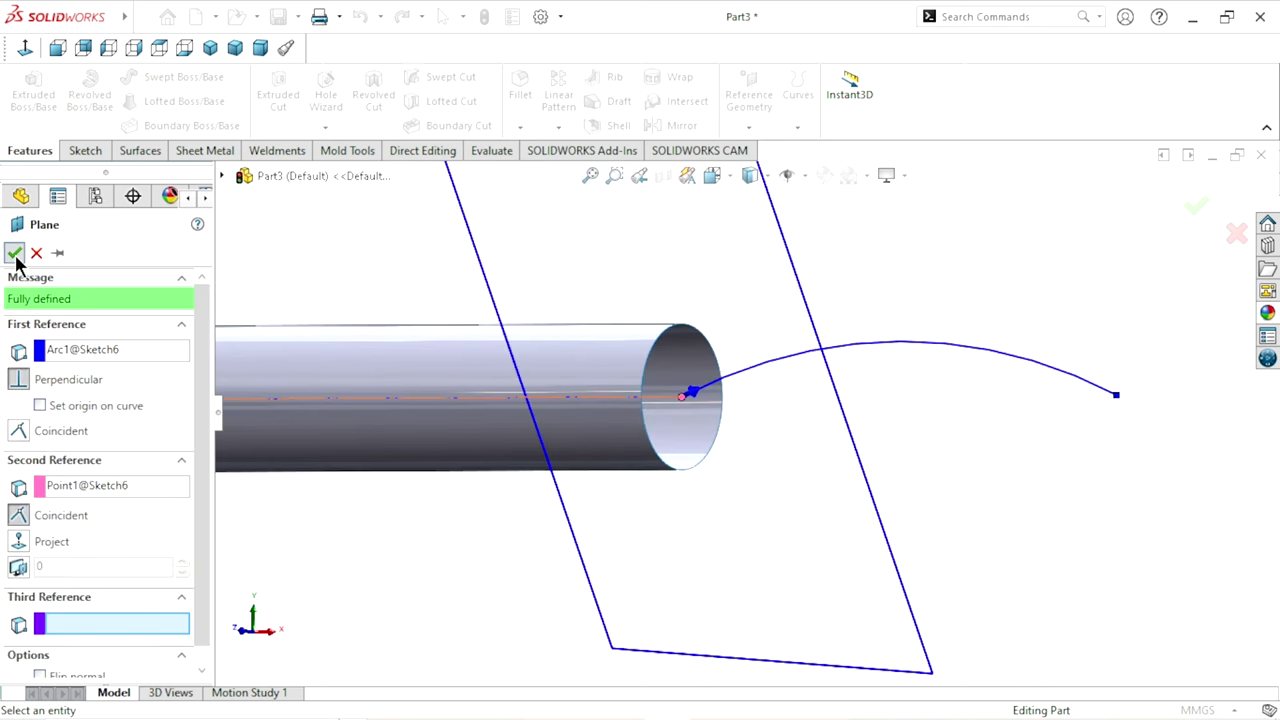
{"action": "left_click", "coordinate": [940, 487]}
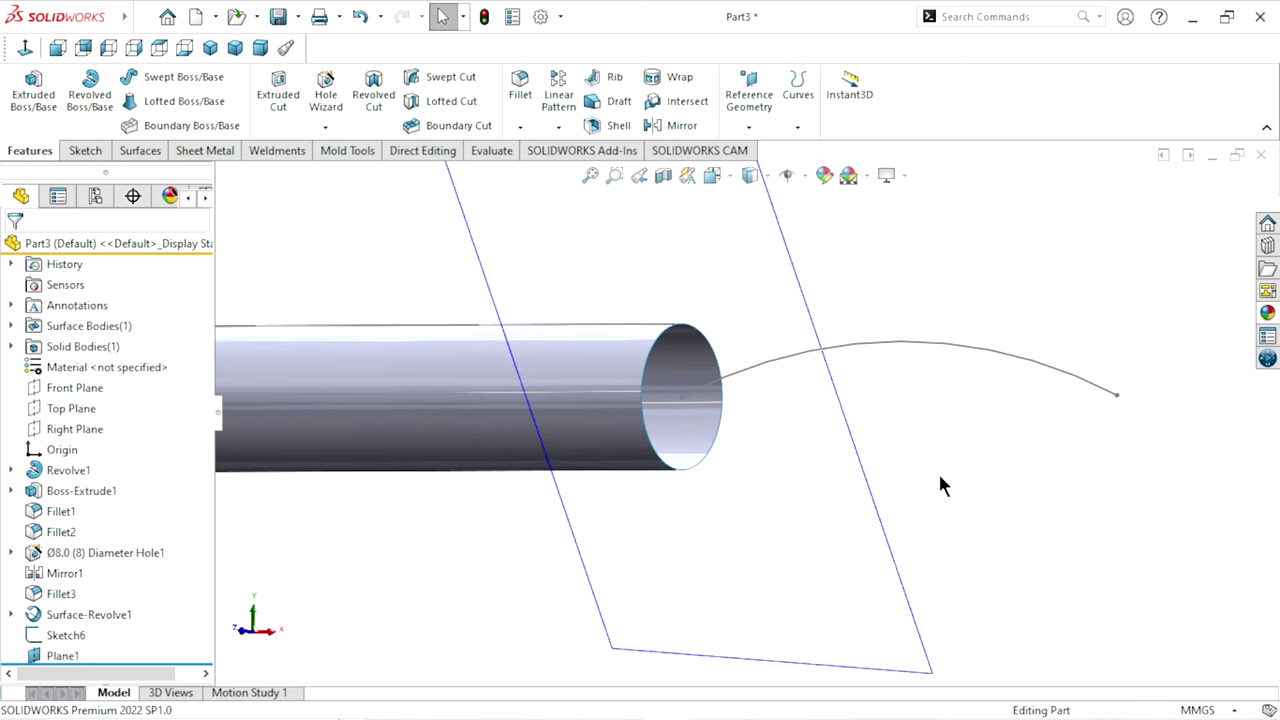
Attempt to convert the tube's open end edge into a sketch, then dismiss the error
{"action": "left_click", "coordinate": [697, 338]}
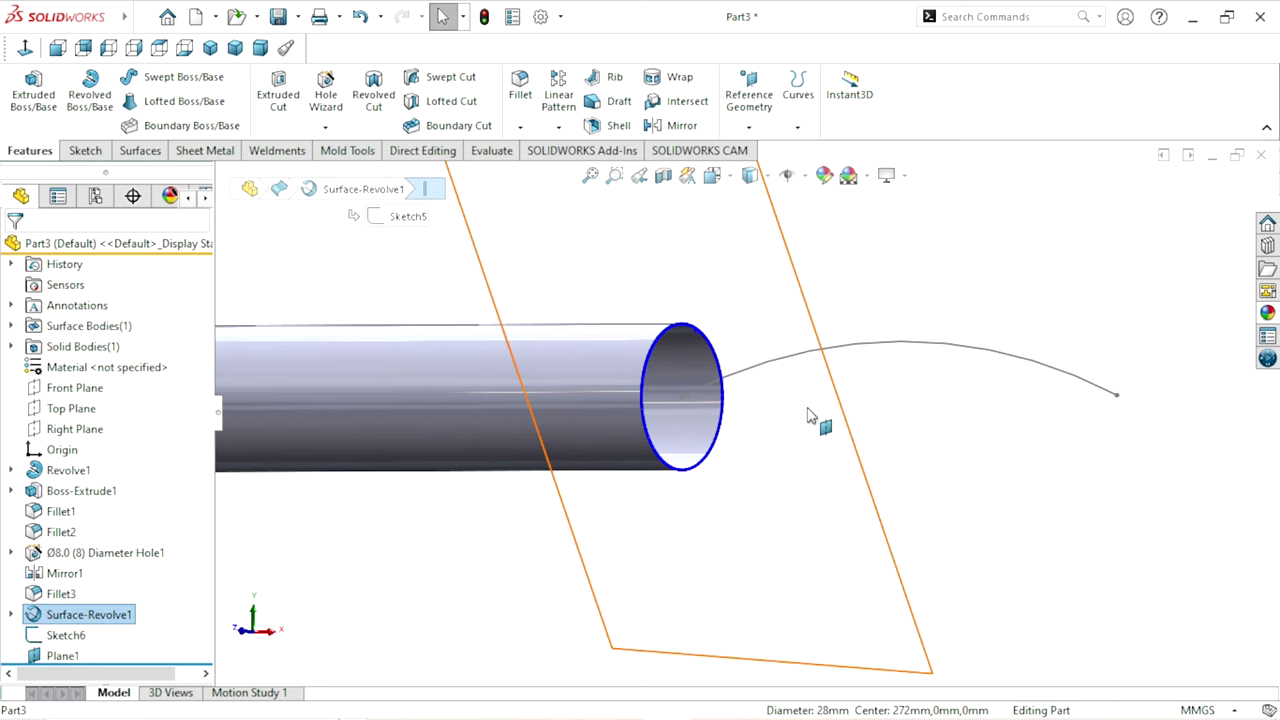
{"action": "left_click", "coordinate": [84, 150]}
{"action": "left_click", "coordinate": [318, 95]}
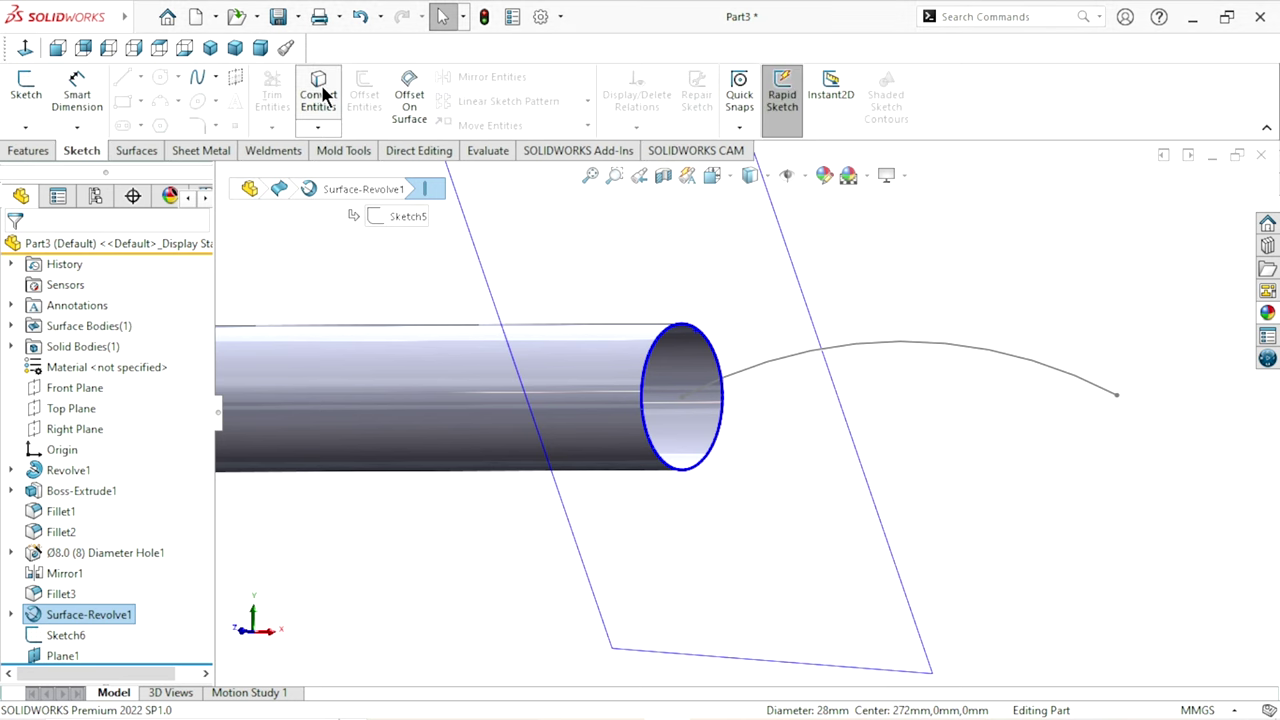
{"action": "left_click", "coordinate": [755, 370]}
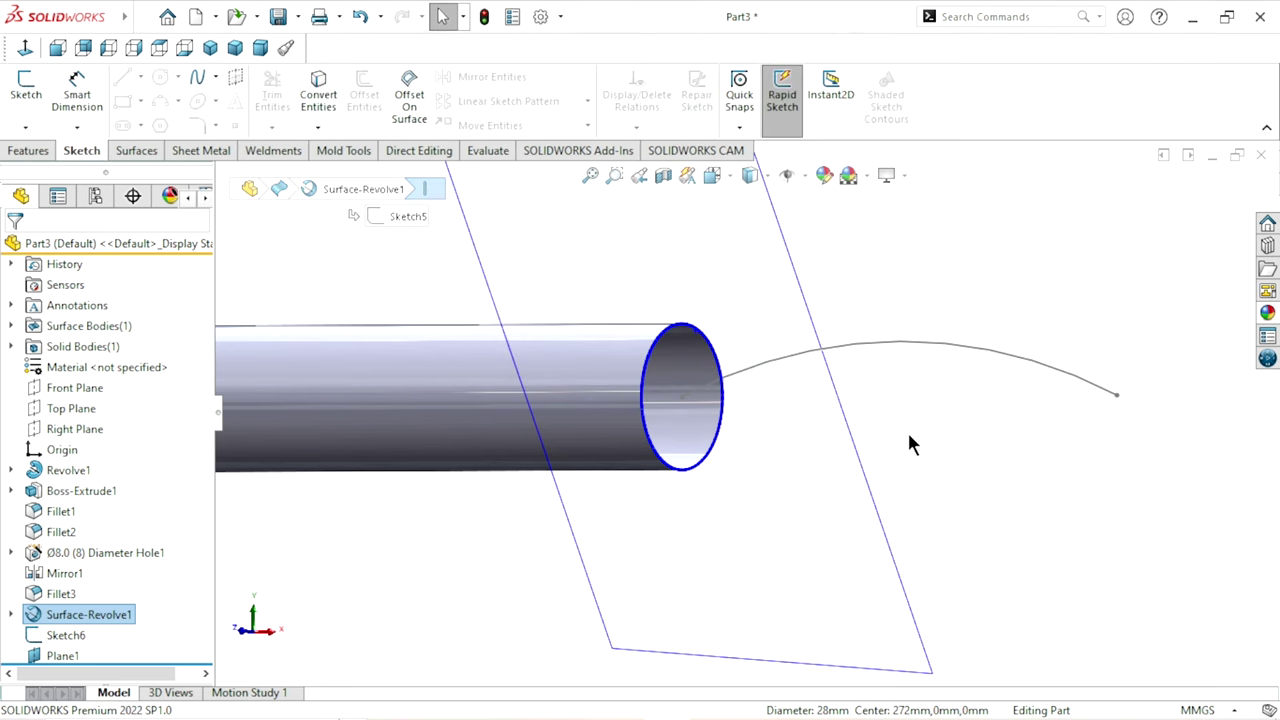
Reorient the view, then start a new sketch on Plane1
{"action": "middle_click_drag", "start_coordinate": [918, 432], "coordinate": [938, 446]}
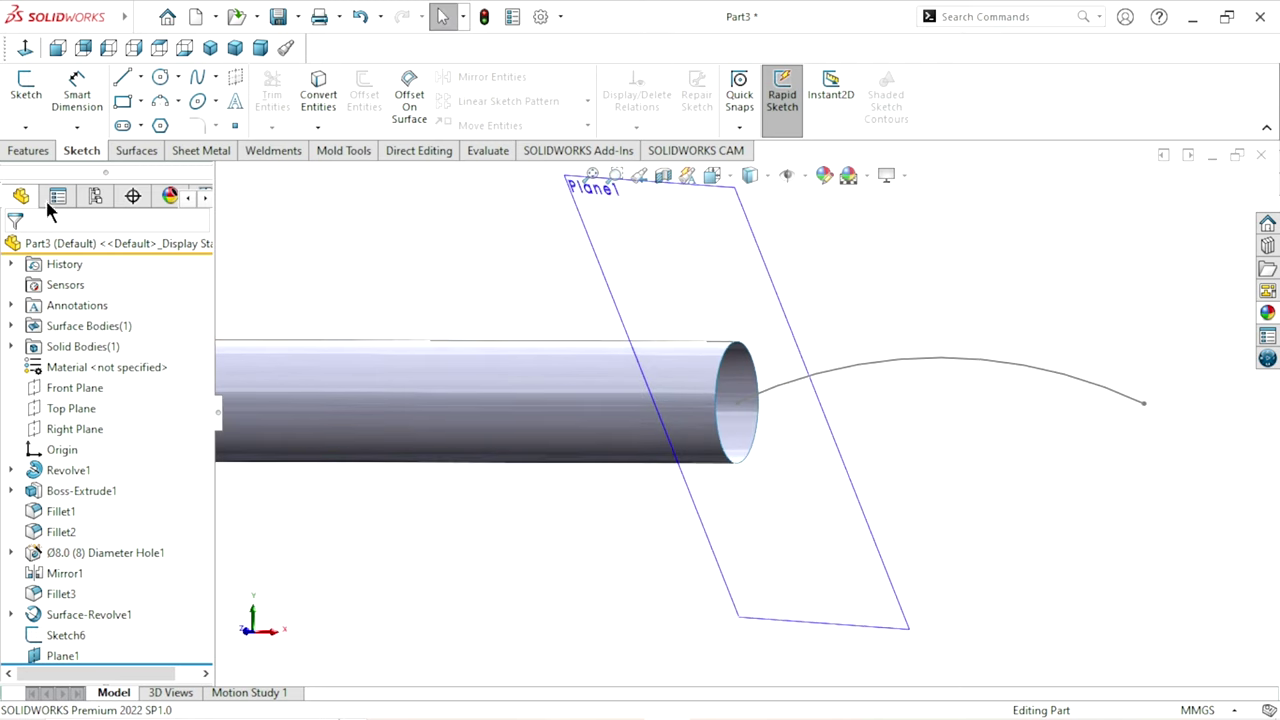
{"action": "left_click", "coordinate": [57, 48]}
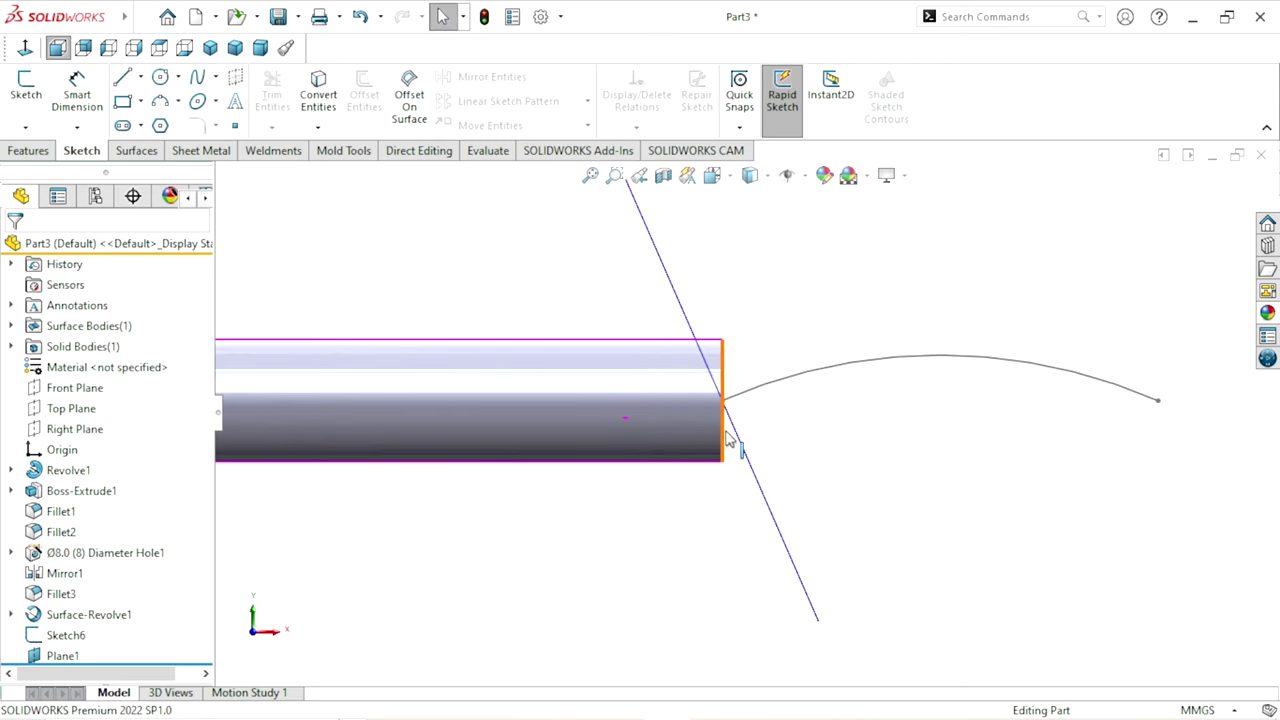
{"action": "mouse_move", "coordinate": [726, 443]}
{"action": "middle_mouse_down"}
{"action": "mouse_move", "coordinate": [819, 484]}
{"action": "mouse_move", "coordinate": [737, 363]}
{"action": "middle_mouse_up"}
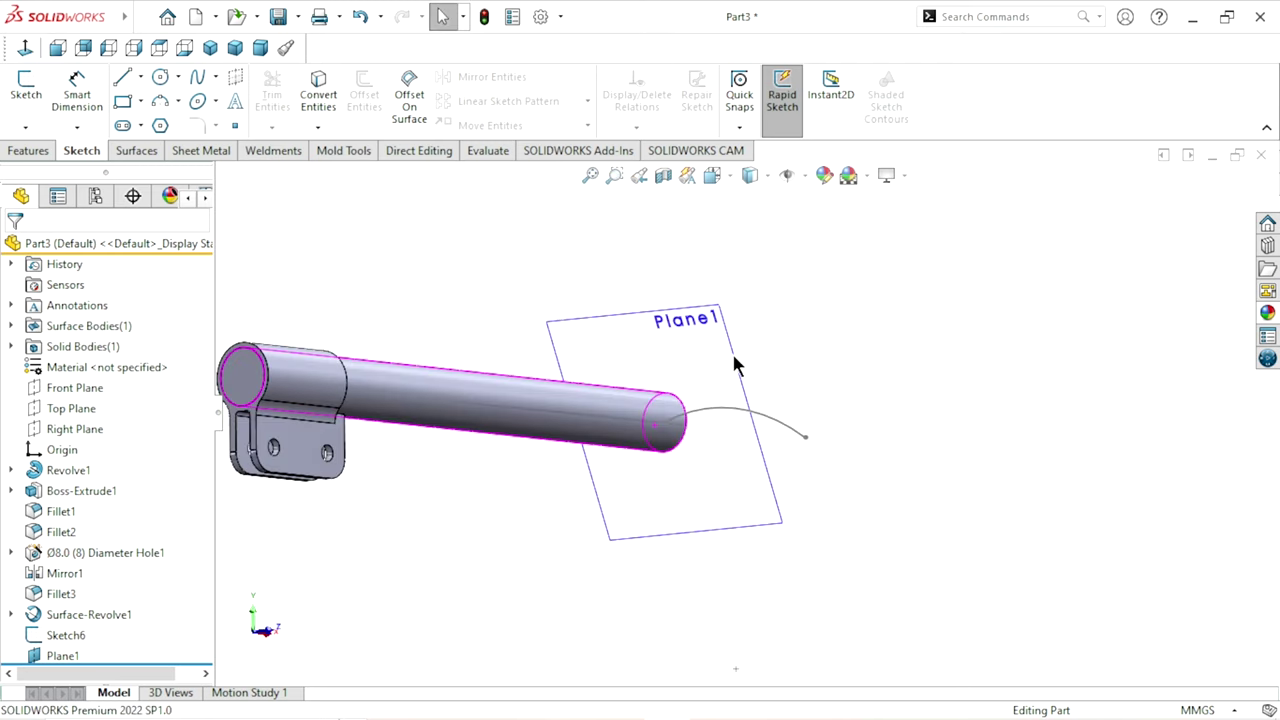
{"action": "left_click", "coordinate": [737, 363]}
{"action": "left_click", "coordinate": [811, 297]}
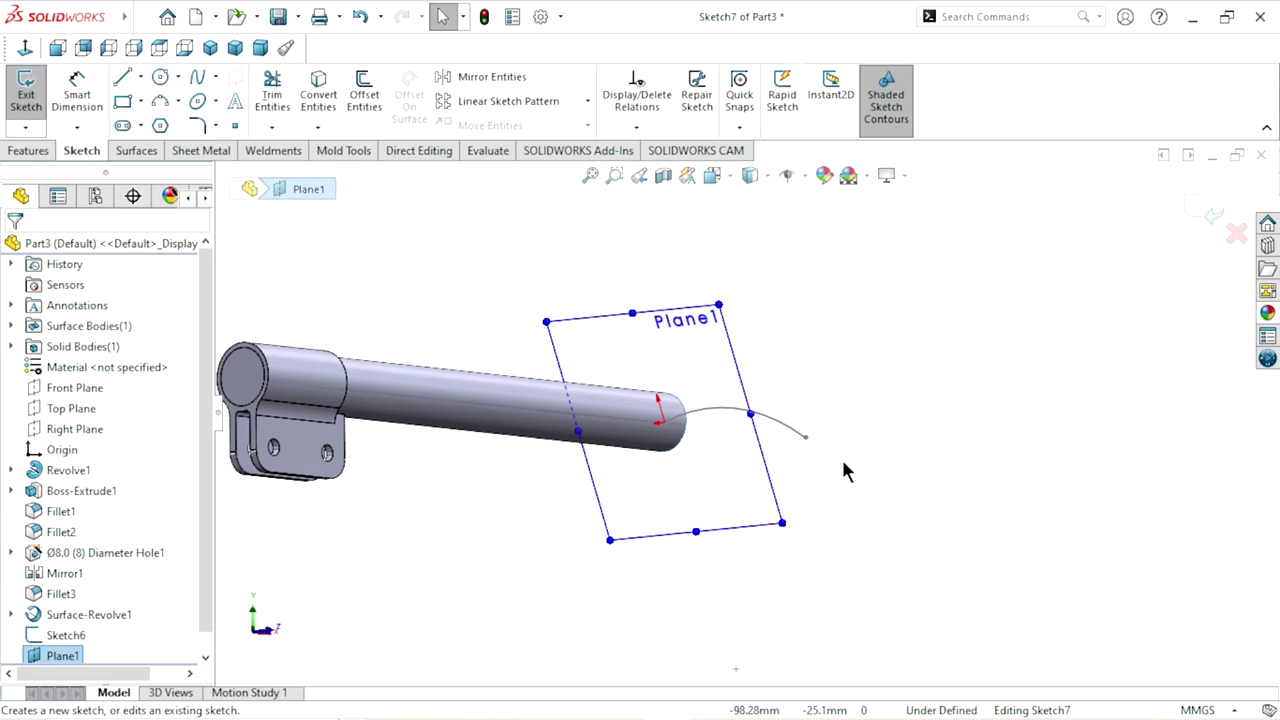
{"action": "middle_click_drag", "start_coordinate": [843, 466], "coordinate": [741, 470]}
{"action": "scroll", "coordinate": [741, 470], "scroll_direction": "down", "scroll_amount": 3}
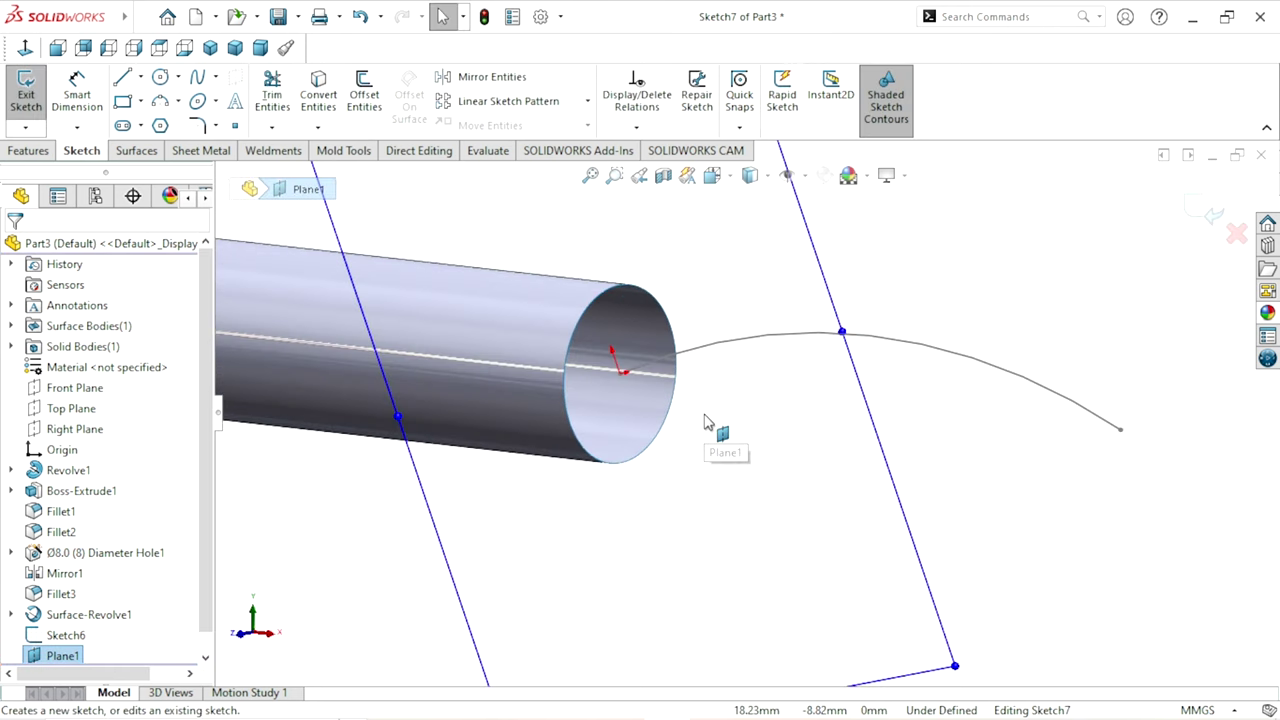
{"action": "left_click", "coordinate": [640, 288]}
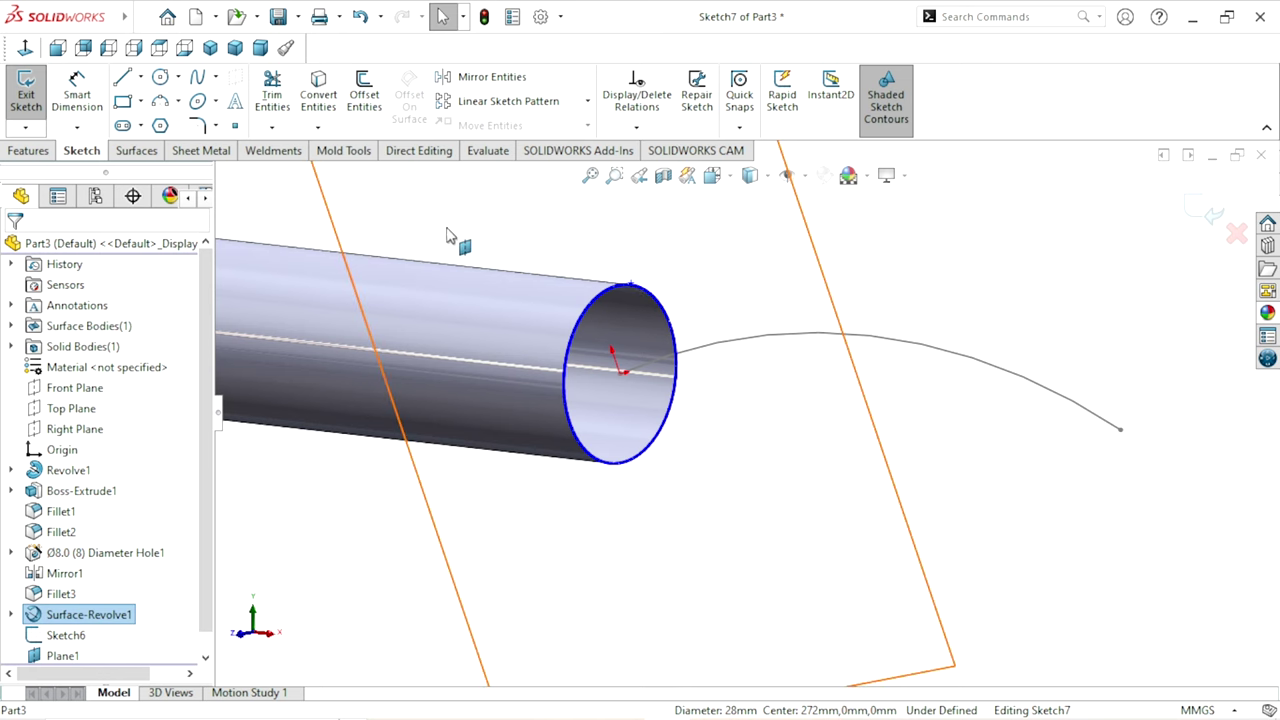
{"action": "left_click", "coordinate": [304, 97]}
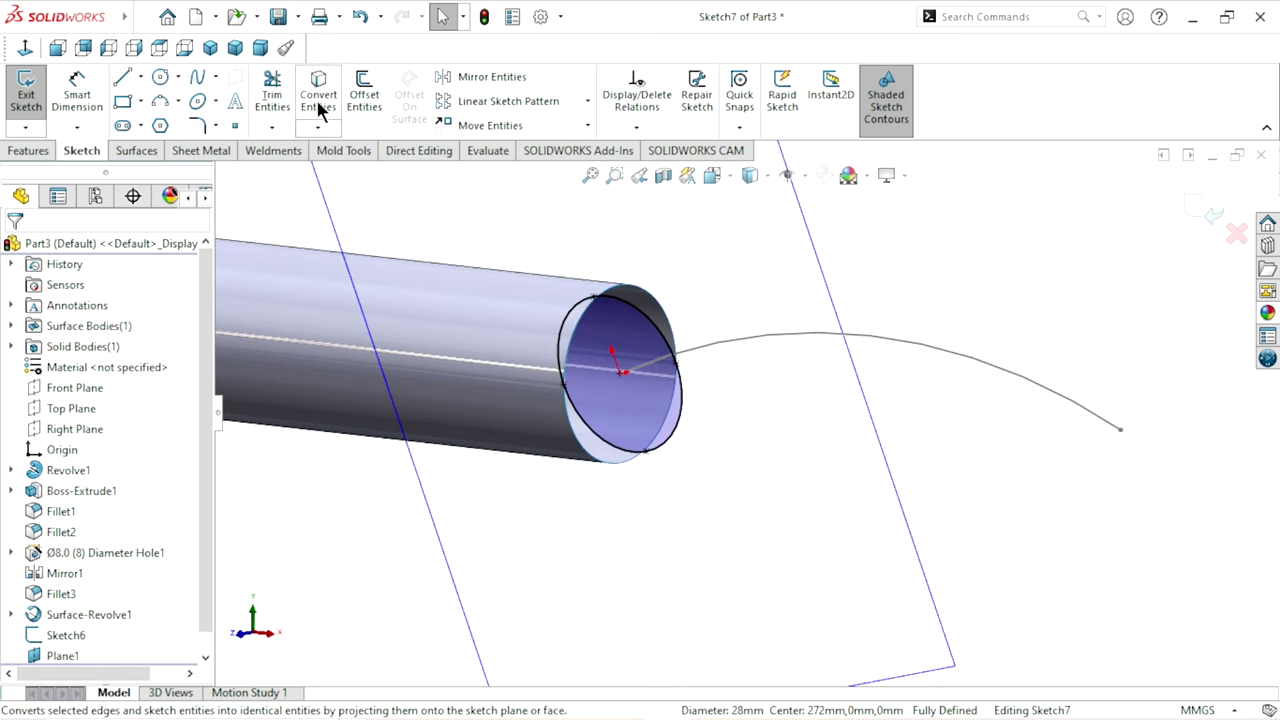
{"action": "mouse_move", "coordinate": [637, 419]}
{"action": "middle_mouse_down", "text": "ctrl"}
{"action": "mouse_move", "coordinate": [730, 449]}
{"action": "mouse_move", "coordinate": [851, 460]}
{"action": "mouse_move", "coordinate": [788, 440]}
{"action": "mouse_move", "coordinate": [814, 443]}
{"action": "mouse_move", "coordinate": [800, 393]}
{"action": "middle_mouse_up", "text": "ctrl"}
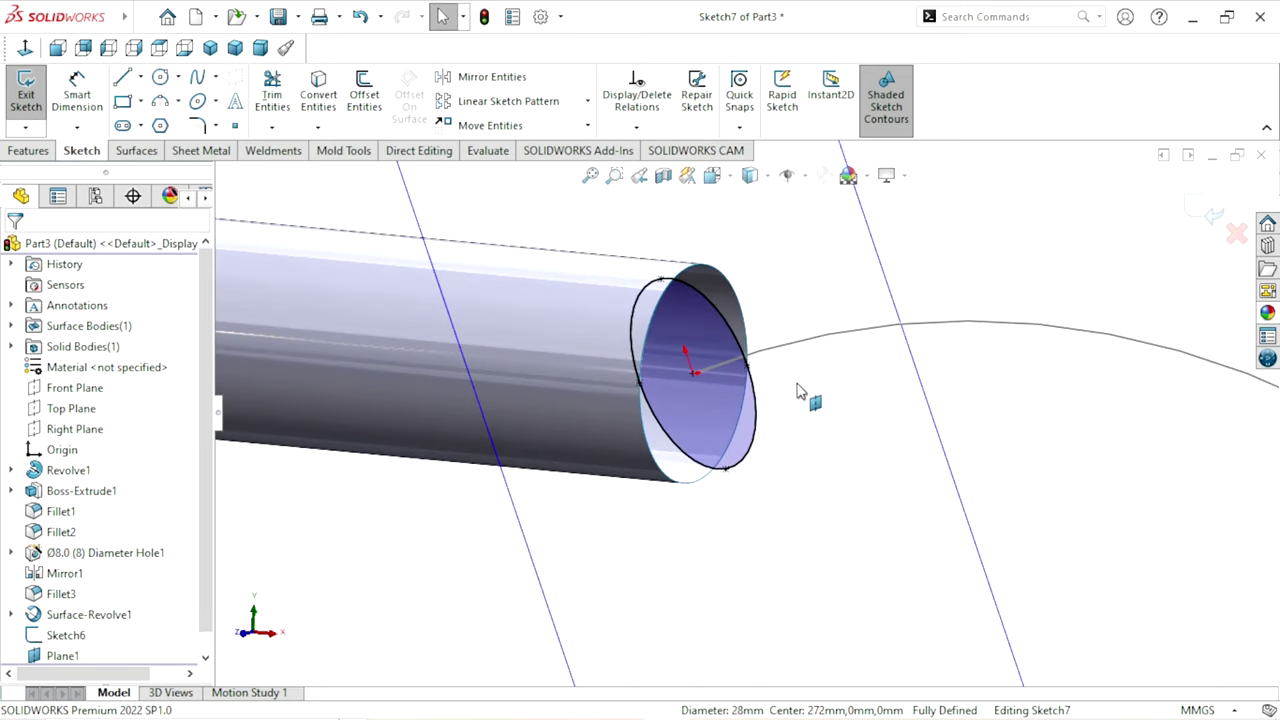
{"action": "scroll", "coordinate": [782, 413], "scroll_direction": "up", "scroll_amount": 1}
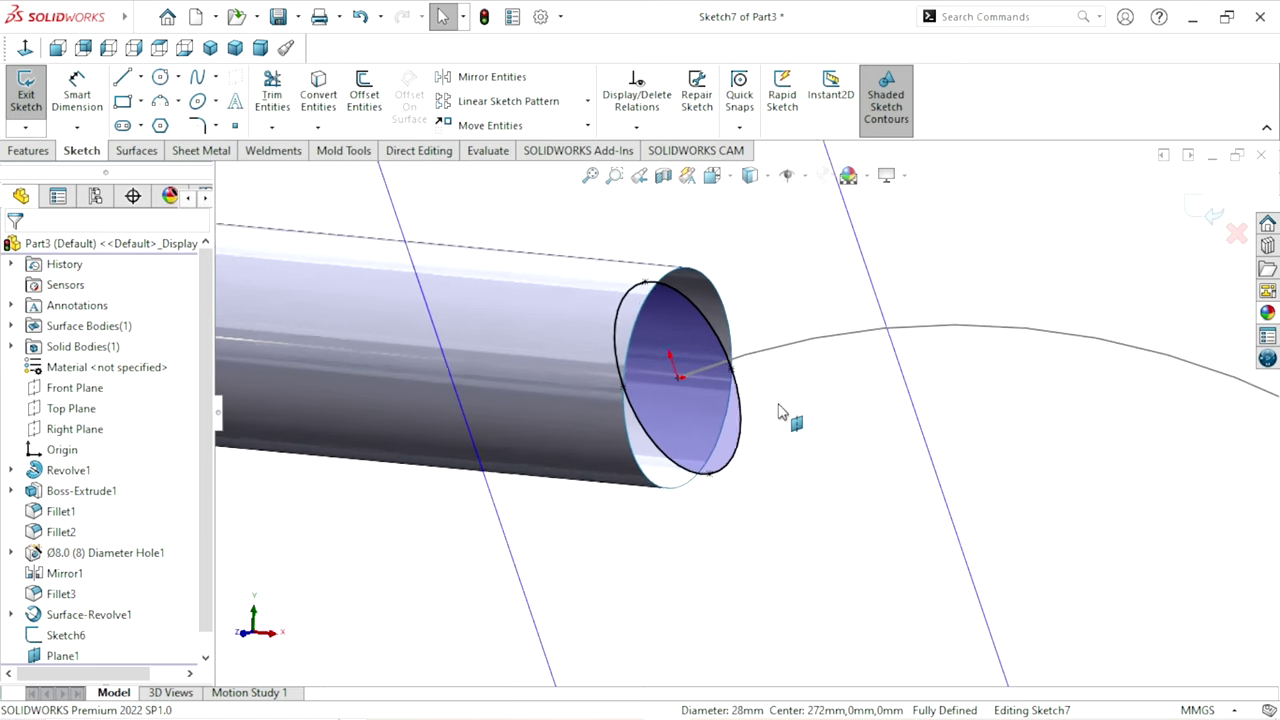
{"action": "scroll", "coordinate": [782, 413], "scroll_direction": "up", "scroll_amount": 2}
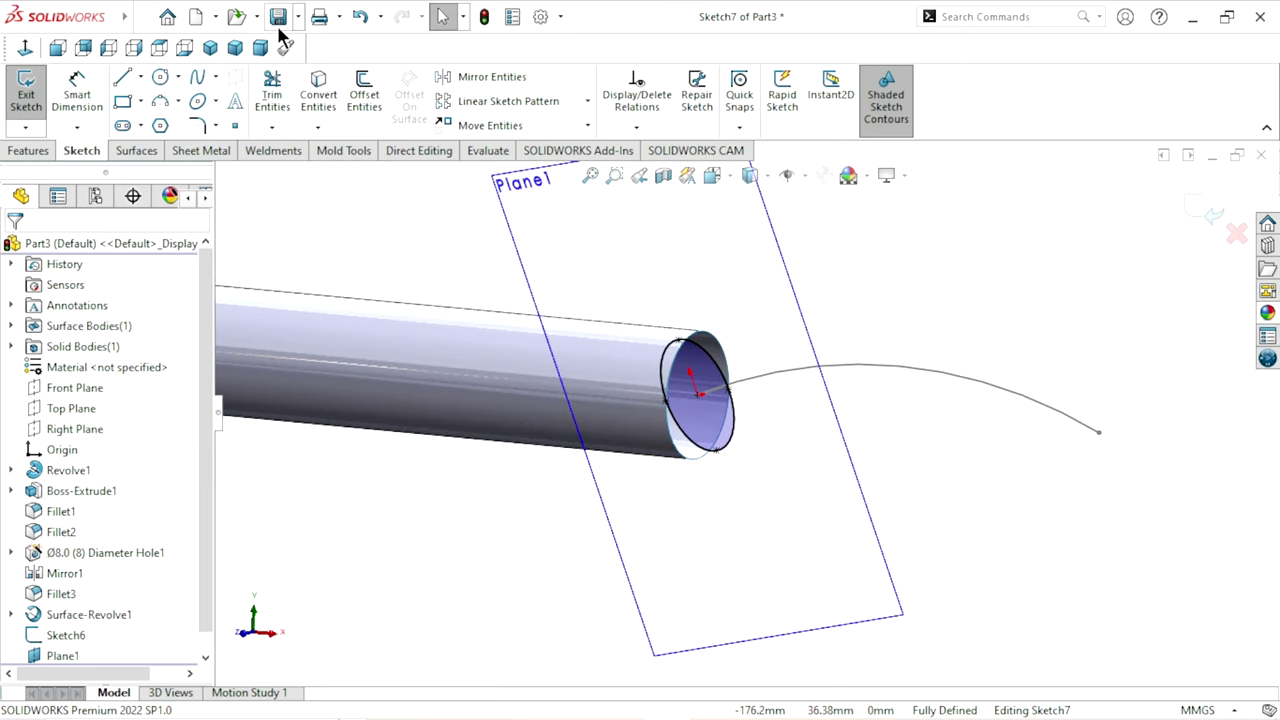
{"action": "left_click", "coordinate": [360, 17]}
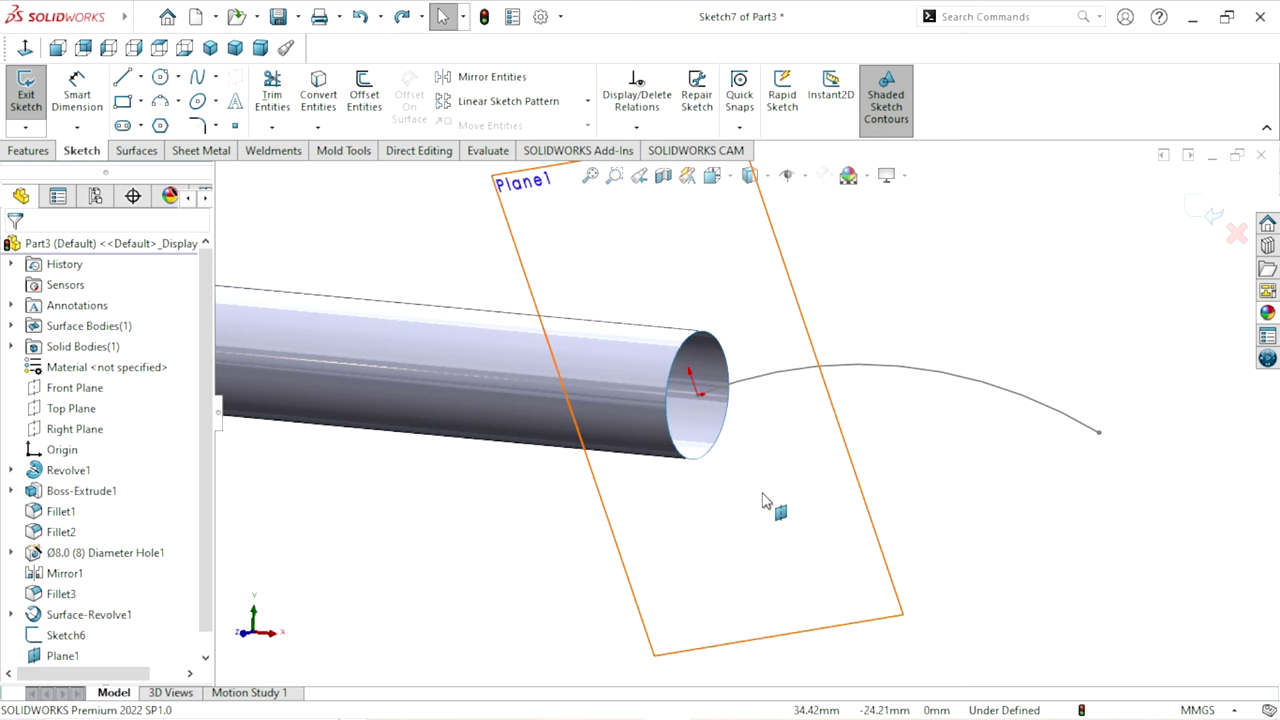
{"action": "middle_click_drag", "start_coordinate": [707, 481], "coordinate": [780, 443]}
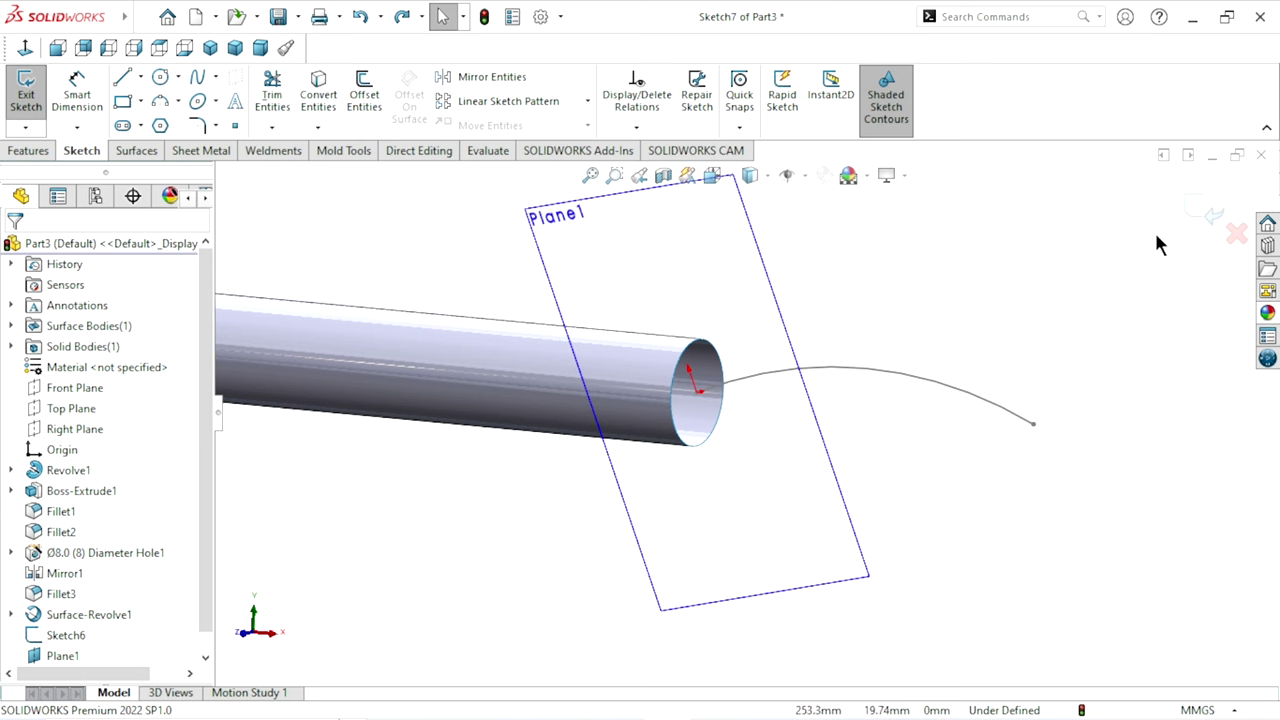
{"action": "scroll", "coordinate": [200, 500], "scroll_direction": "down", "scroll_amount": 1}
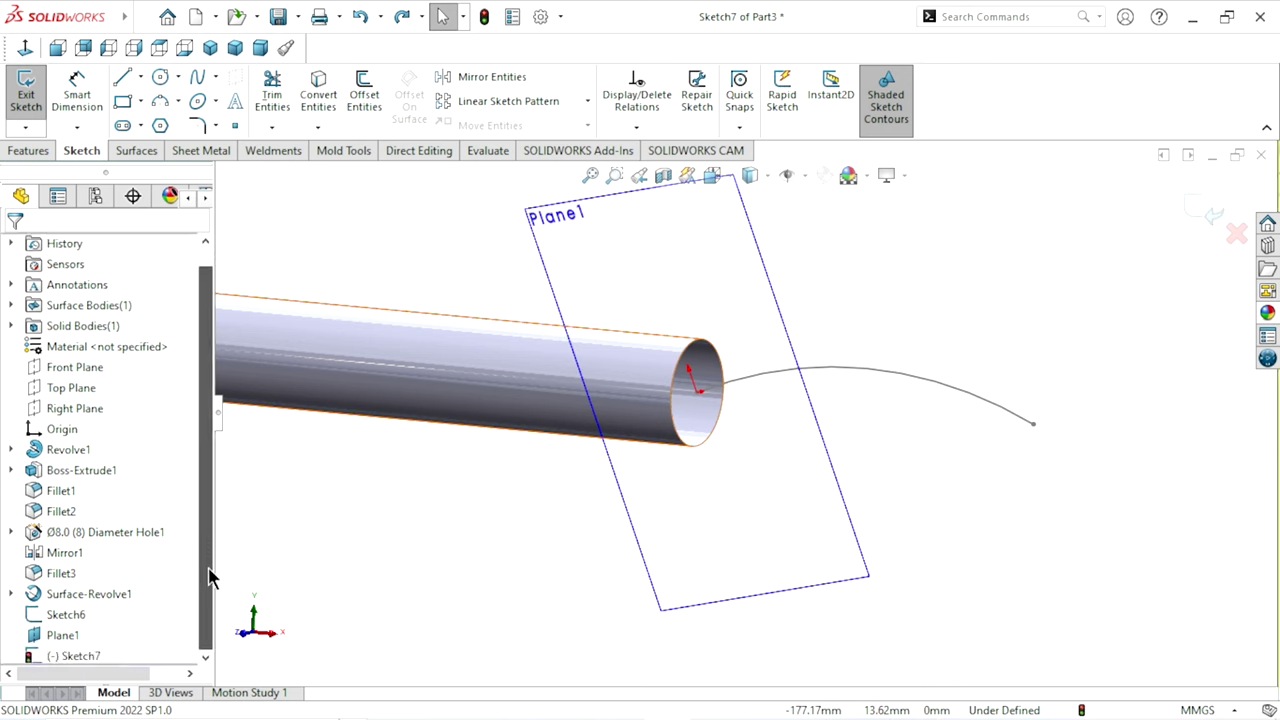
{"action": "right_click", "coordinate": [40, 635]}
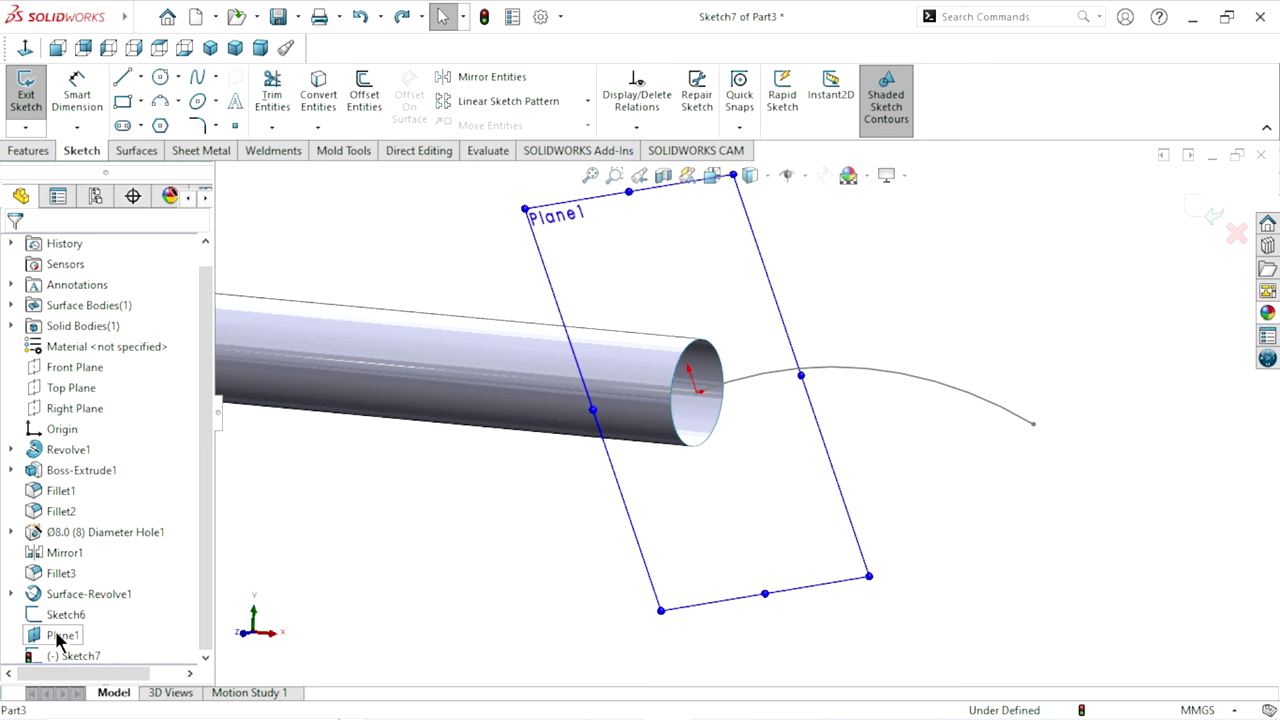
Exit Sketch7 discarding its changes, and delete Plane1
{"action": "left_click", "coordinate": [414, 586]}
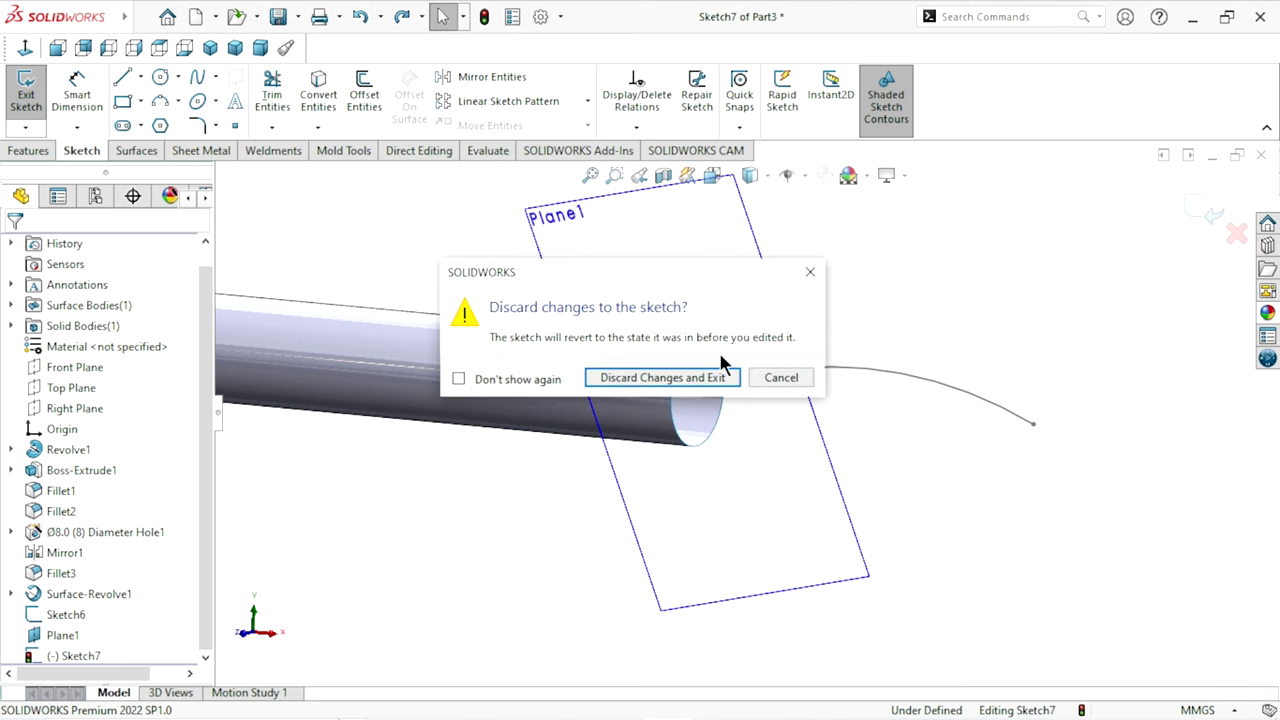
{"action": "left_click", "coordinate": [700, 384]}
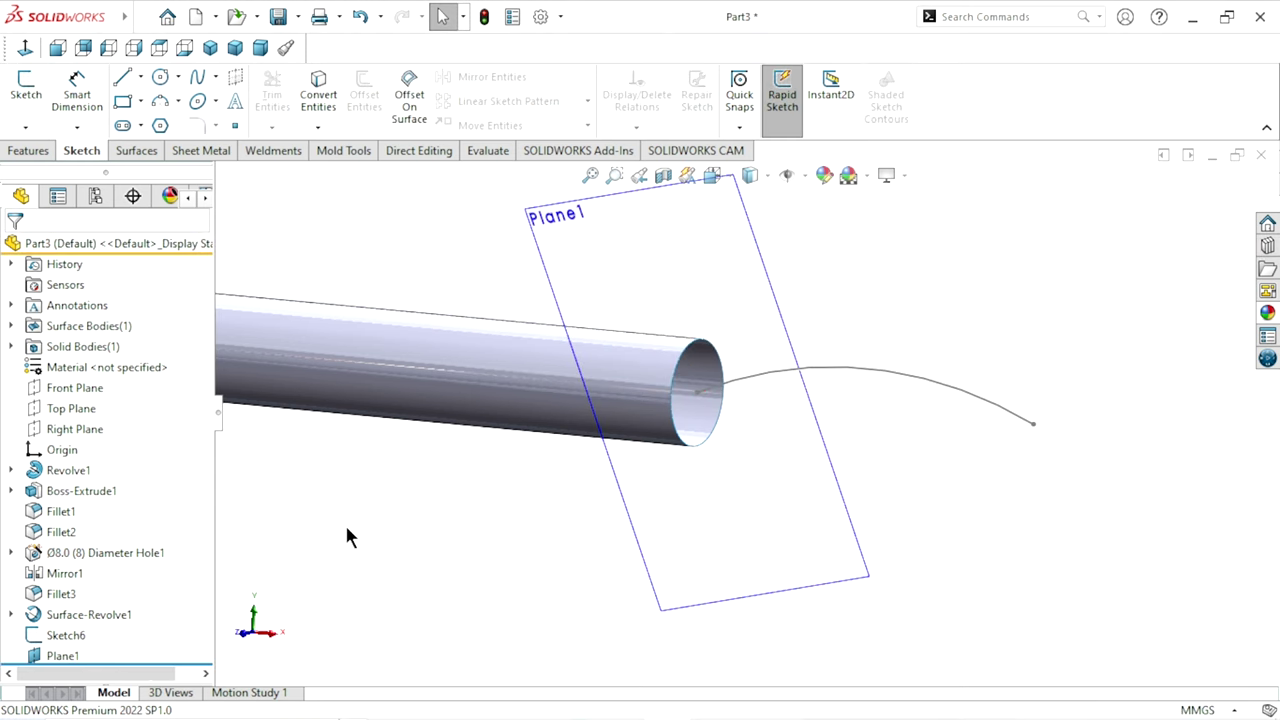
{"action": "right_click", "coordinate": [66, 652]}
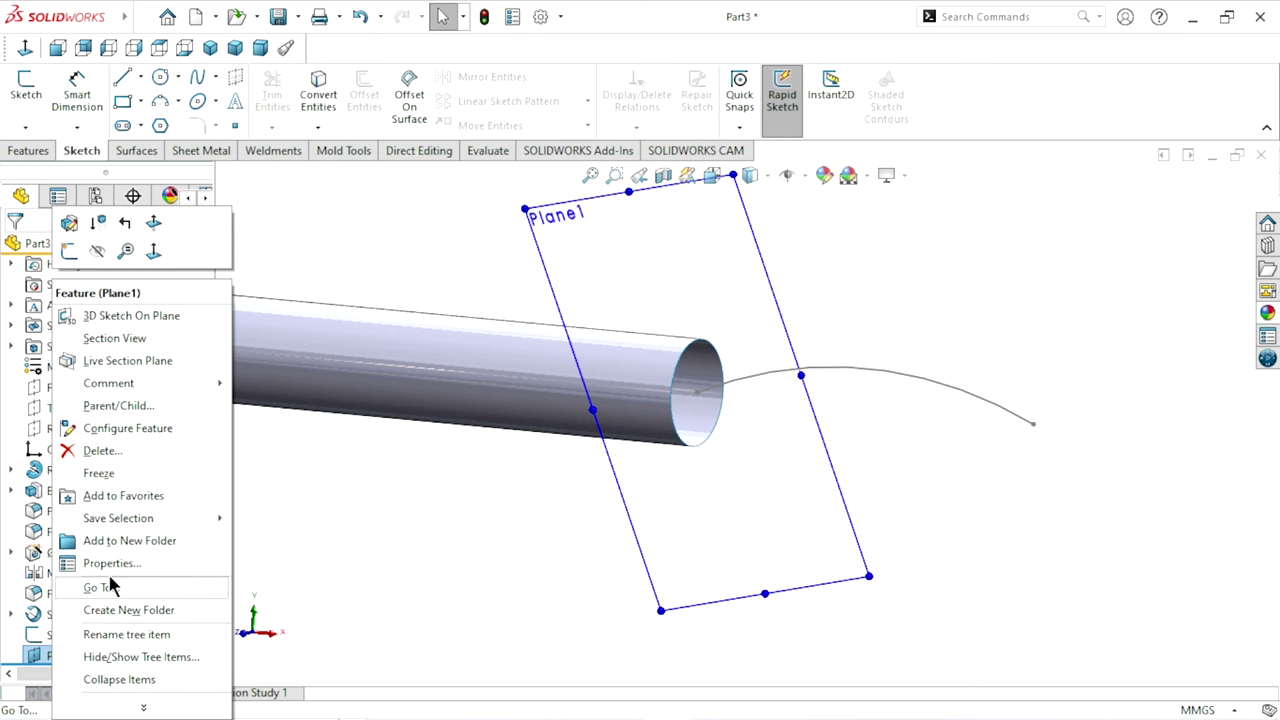
{"action": "left_click", "coordinate": [137, 449]}
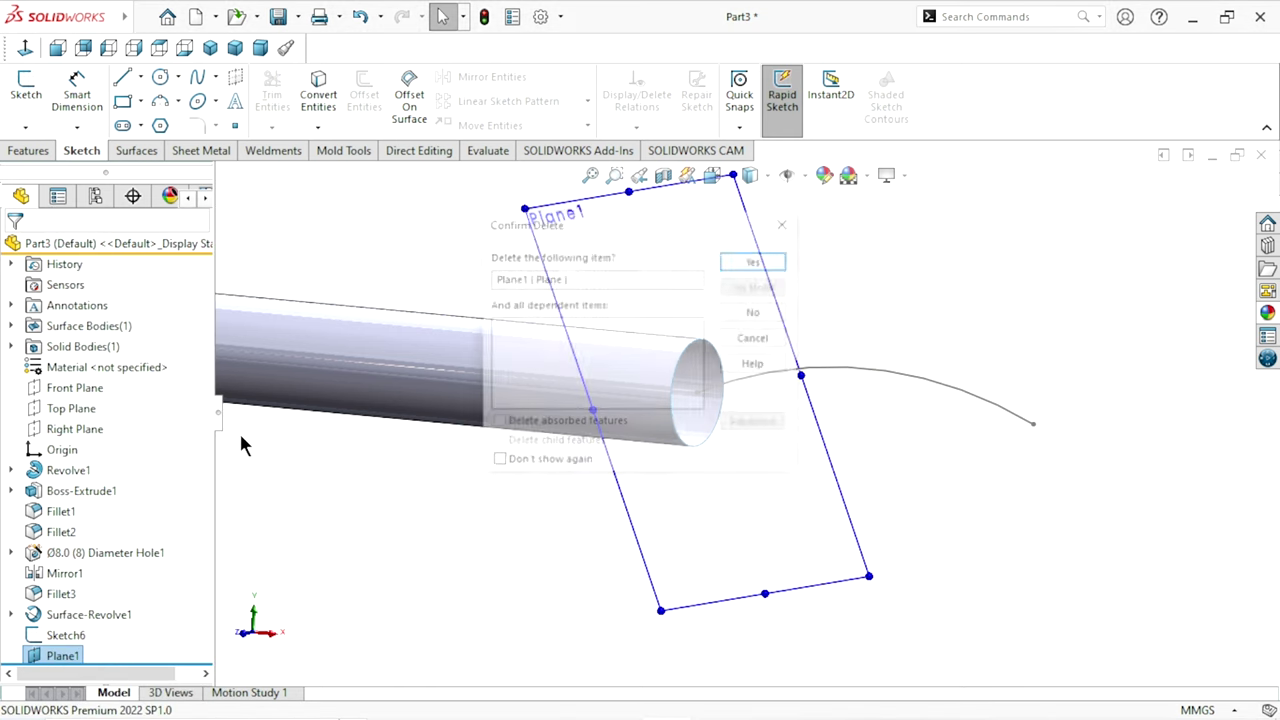
{"action": "left_click", "coordinate": [757, 258]}
Reorient and zoom out the view of the tube, bringing up the surfacing tools
{"action": "mouse_move", "coordinate": [770, 514]}
{"action": "middle_mouse_down"}
{"action": "mouse_move", "coordinate": [810, 487]}
{"action": "mouse_move", "coordinate": [771, 423]}
{"action": "middle_mouse_up"}
{"action": "scroll", "coordinate": [753, 393], "scroll_direction": "down", "scroll_amount": 2}
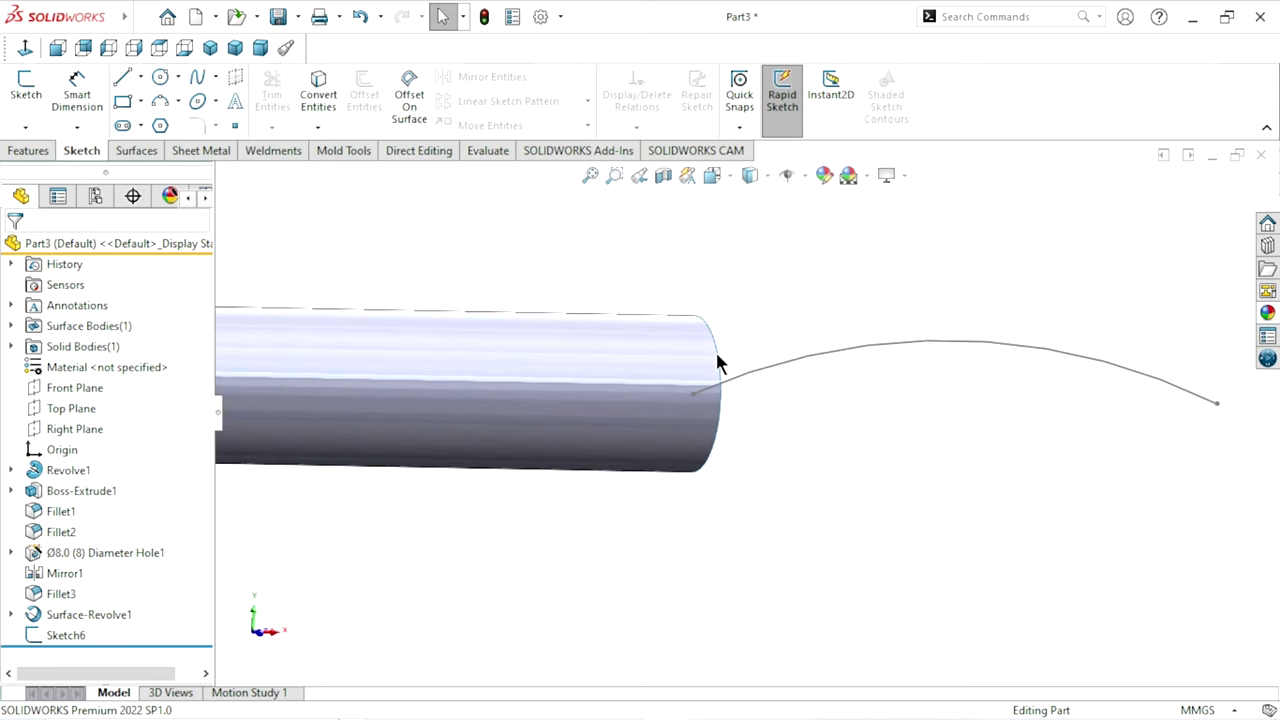
{"action": "mouse_move", "coordinate": [623, 403]}
{"action": "middle_mouse_down"}
{"action": "mouse_move", "coordinate": [906, 437]}
{"action": "mouse_move", "coordinate": [280, 251]}
{"action": "middle_mouse_up"}
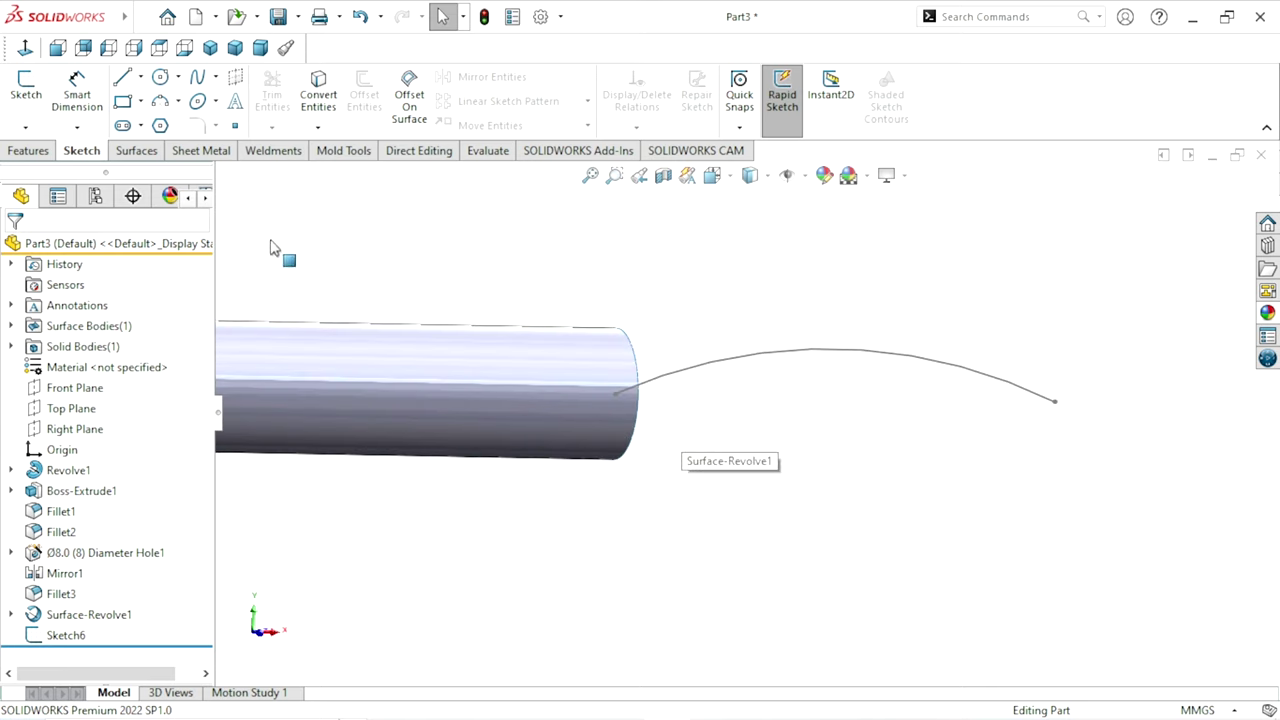
{"action": "left_click", "coordinate": [149, 150]}
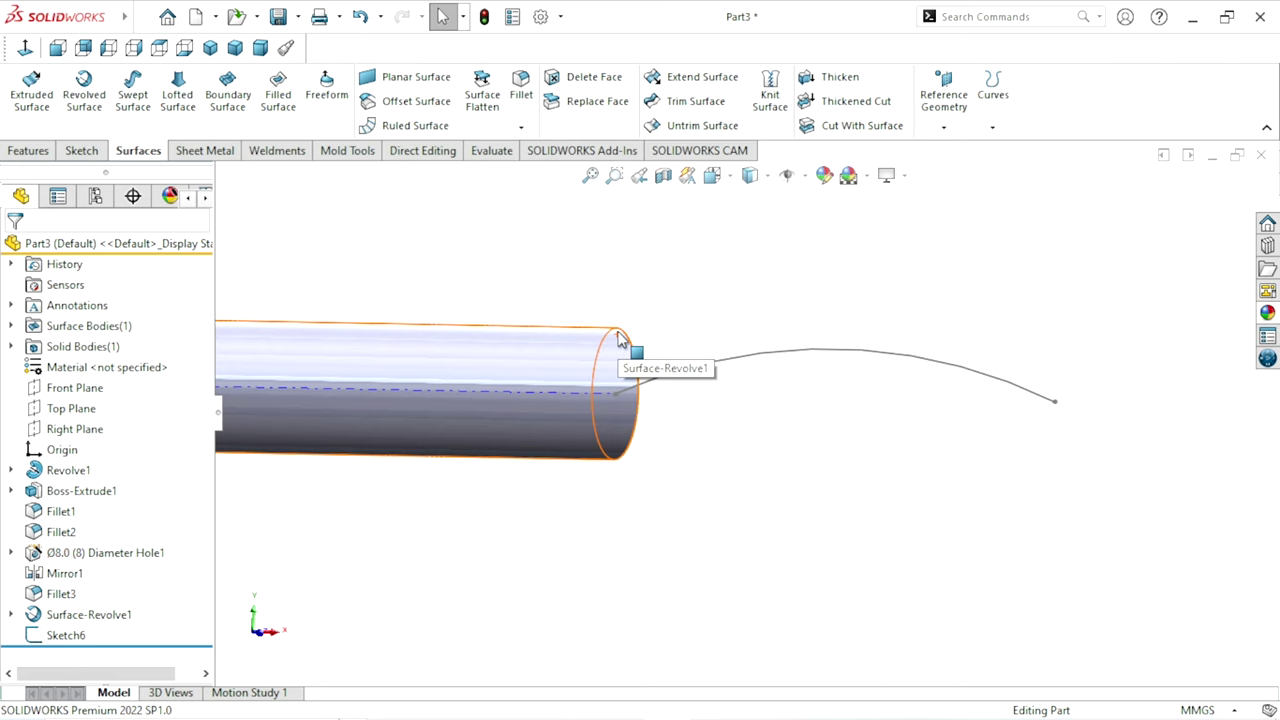
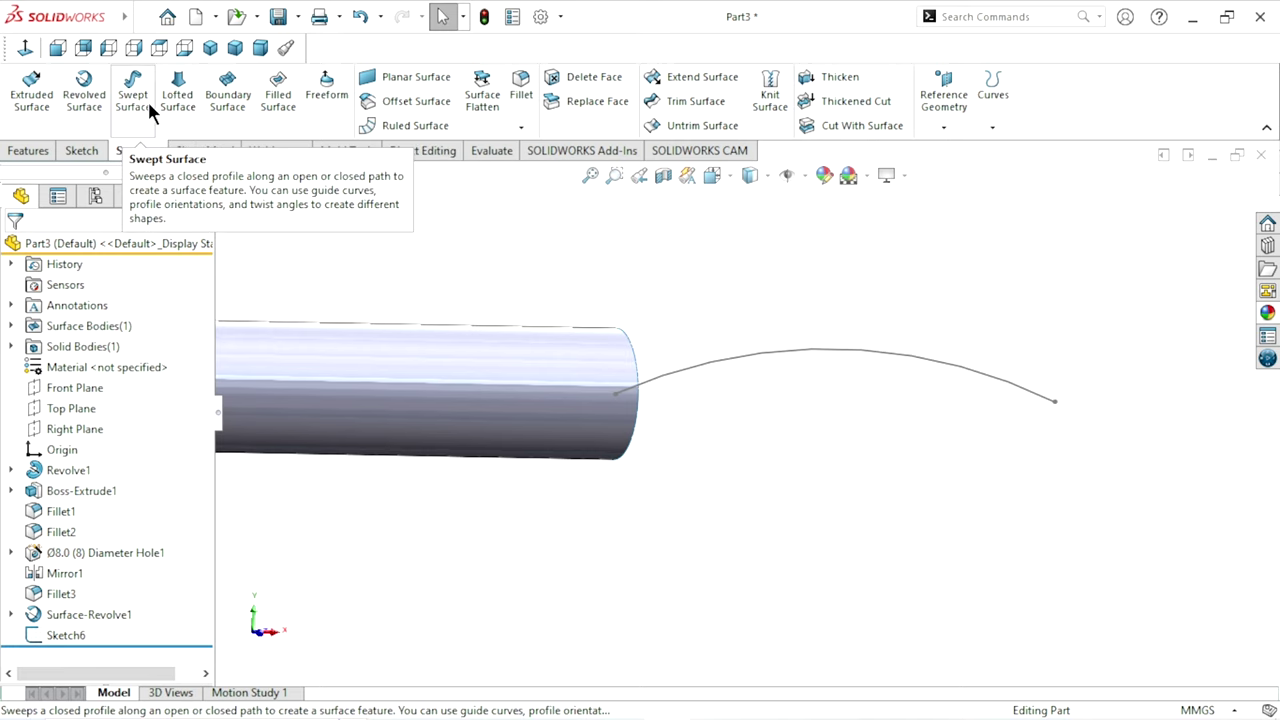
Sweep the tube's end edge along Sketch6 to create the curved Surface-Sweep1
{"action": "left_click", "coordinate": [147, 99]}
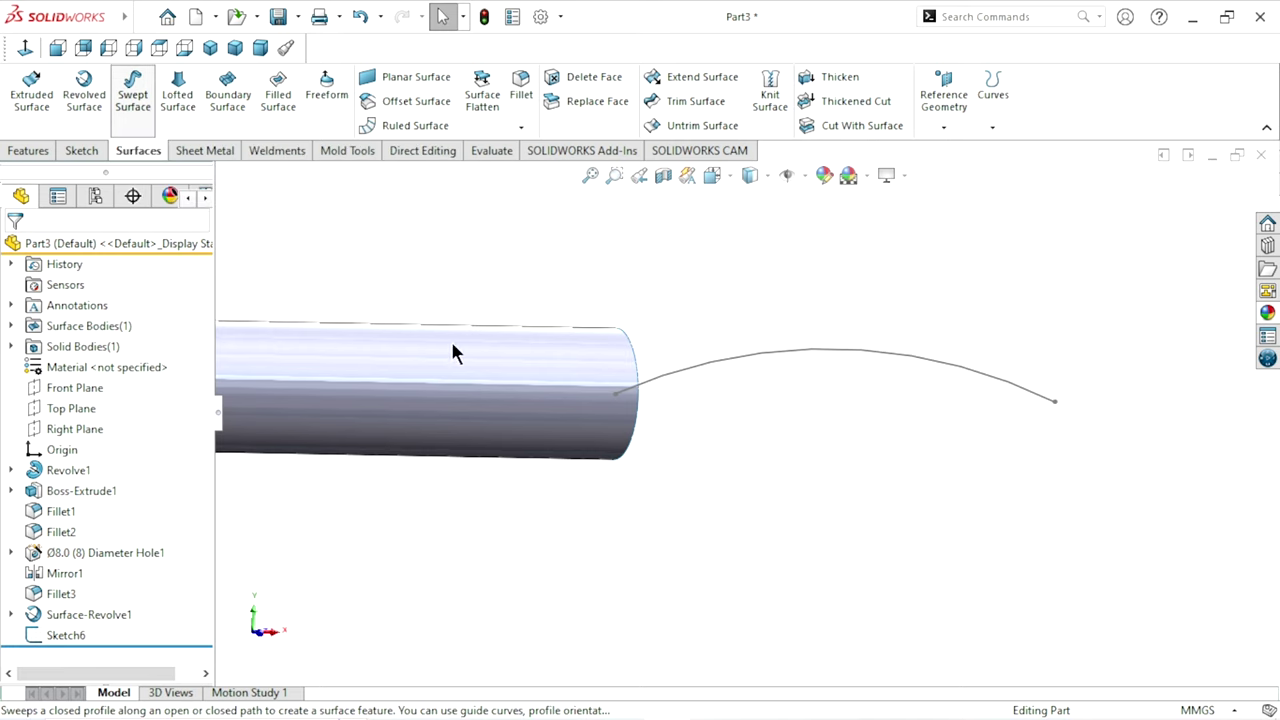
{"action": "left_click", "coordinate": [638, 385]}
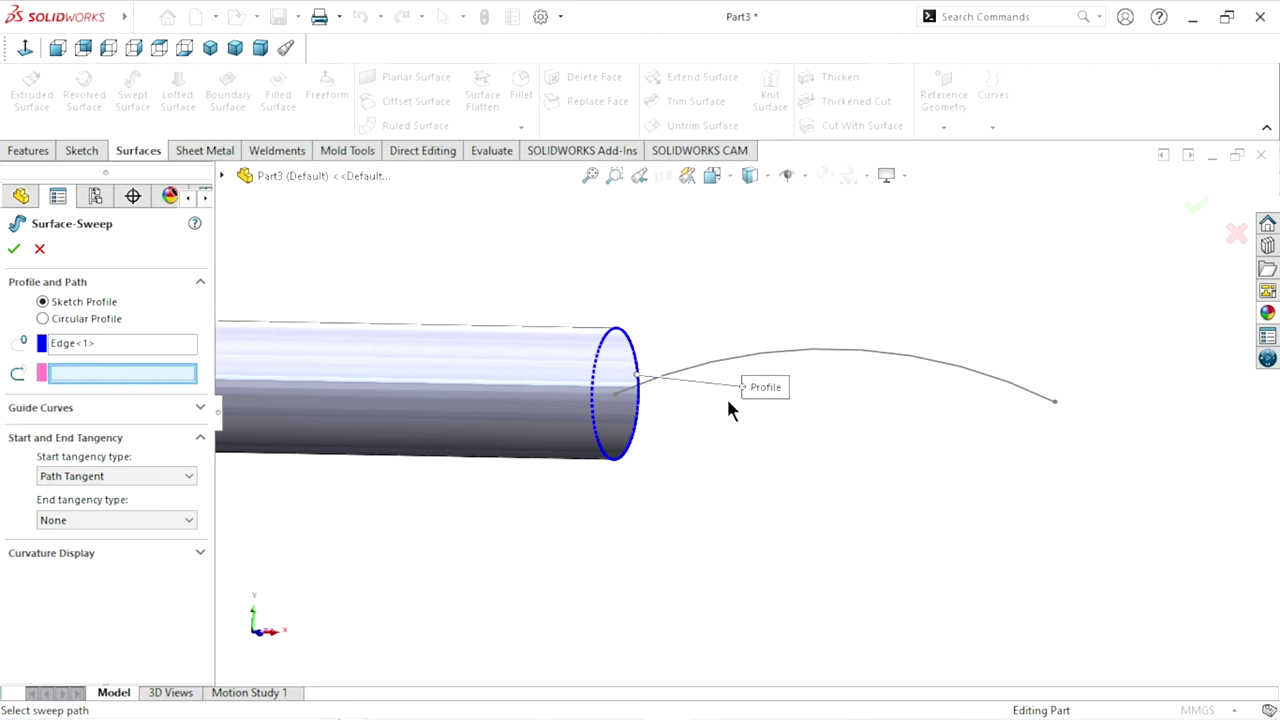
{"action": "left_click", "coordinate": [855, 360]}
{"action": "scroll", "coordinate": [805, 487], "scroll_direction": "up", "scroll_amount": 3}
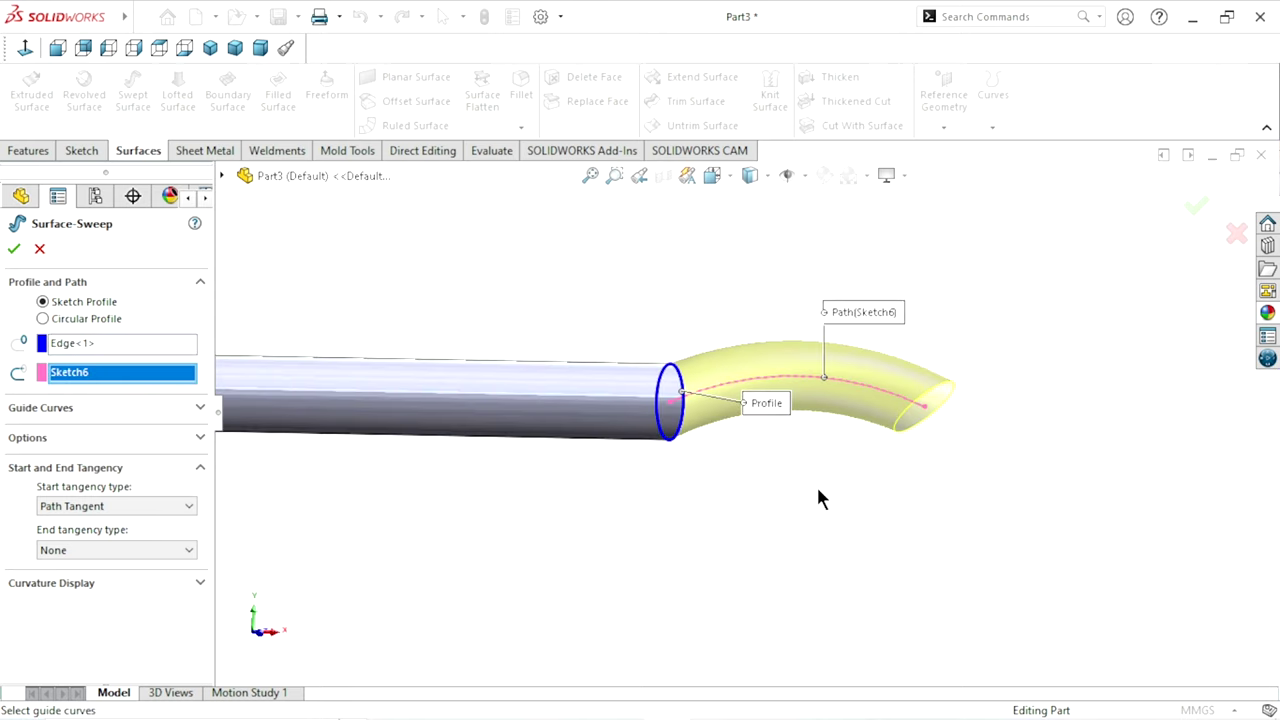
{"action": "scroll", "coordinate": [758, 493], "scroll_direction": "down", "scroll_amount": 2}
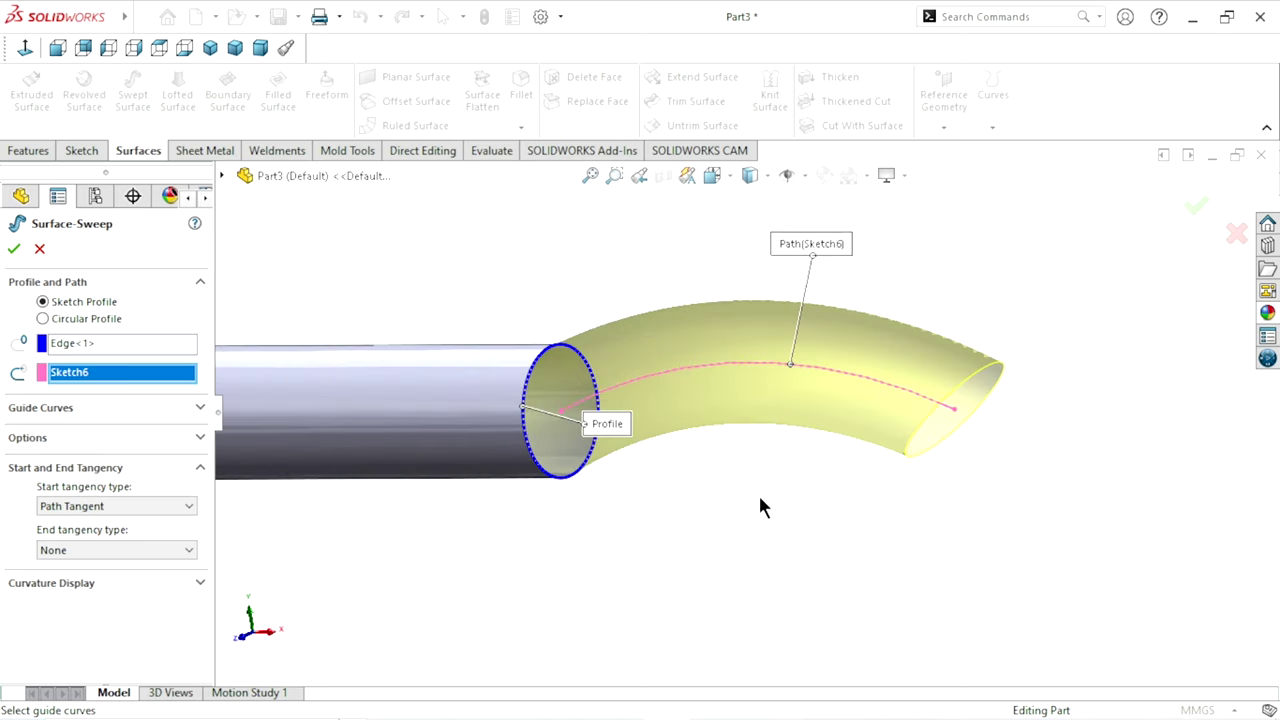
{"action": "mouse_move", "coordinate": [746, 514]}
{"action": "middle_mouse_down"}
{"action": "mouse_move", "coordinate": [858, 536]}
{"action": "mouse_move", "coordinate": [760, 583]}
{"action": "middle_mouse_up"}
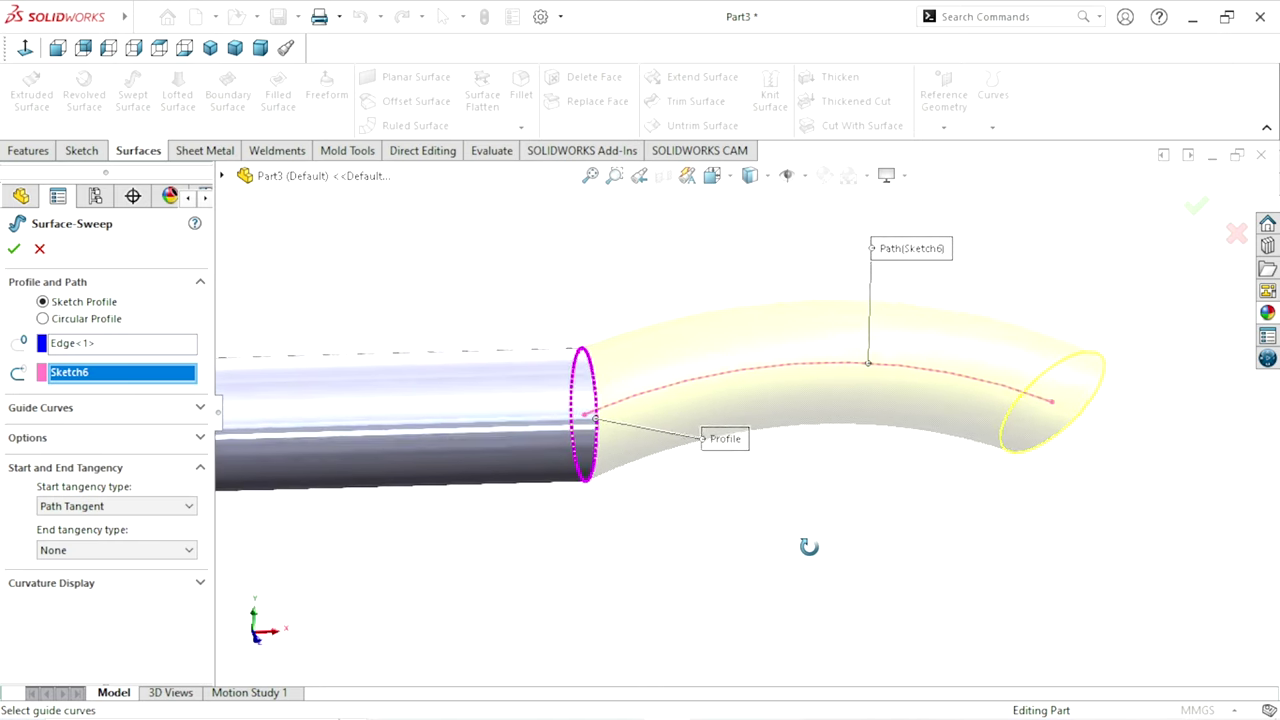
{"action": "left_click", "coordinate": [13, 250]}
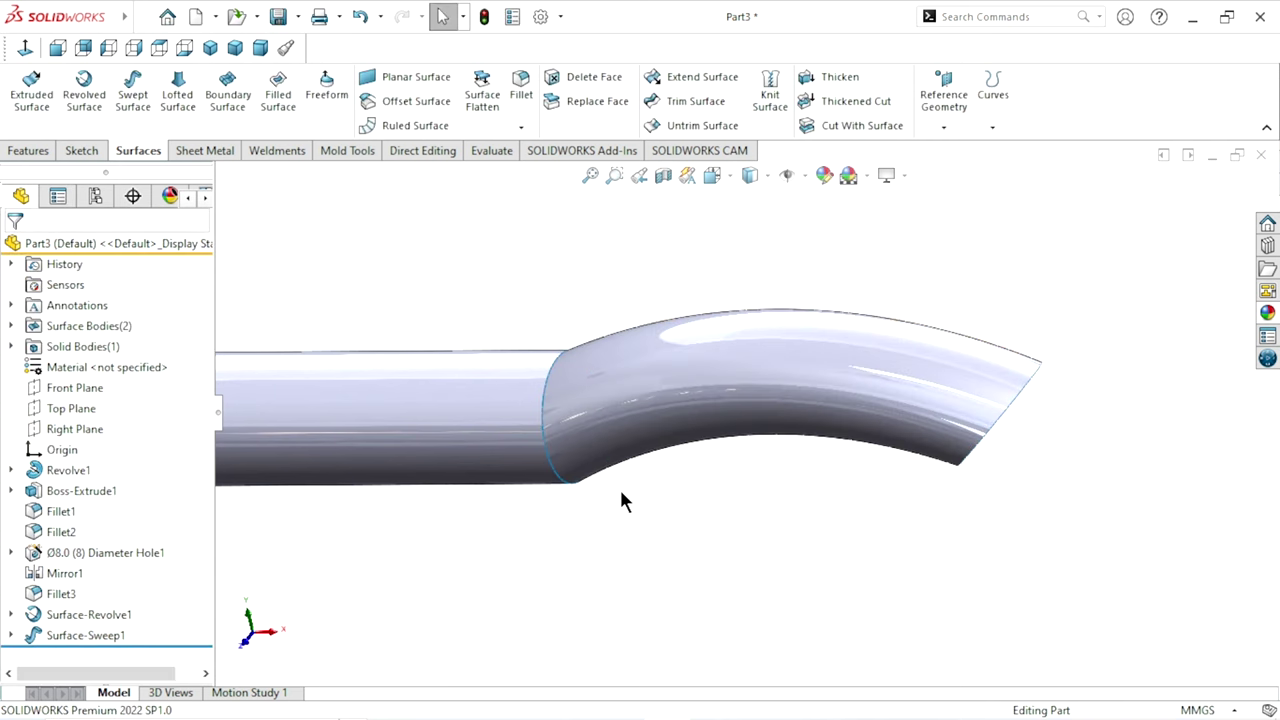
Orbit and zoom to inspect the whole part, bracket and curved tube end
{"action": "scroll", "coordinate": [621, 492], "scroll_direction": "up", "scroll_amount": 3}
{"action": "middle_click_drag", "start_coordinate": [621, 492], "coordinate": [659, 435]}
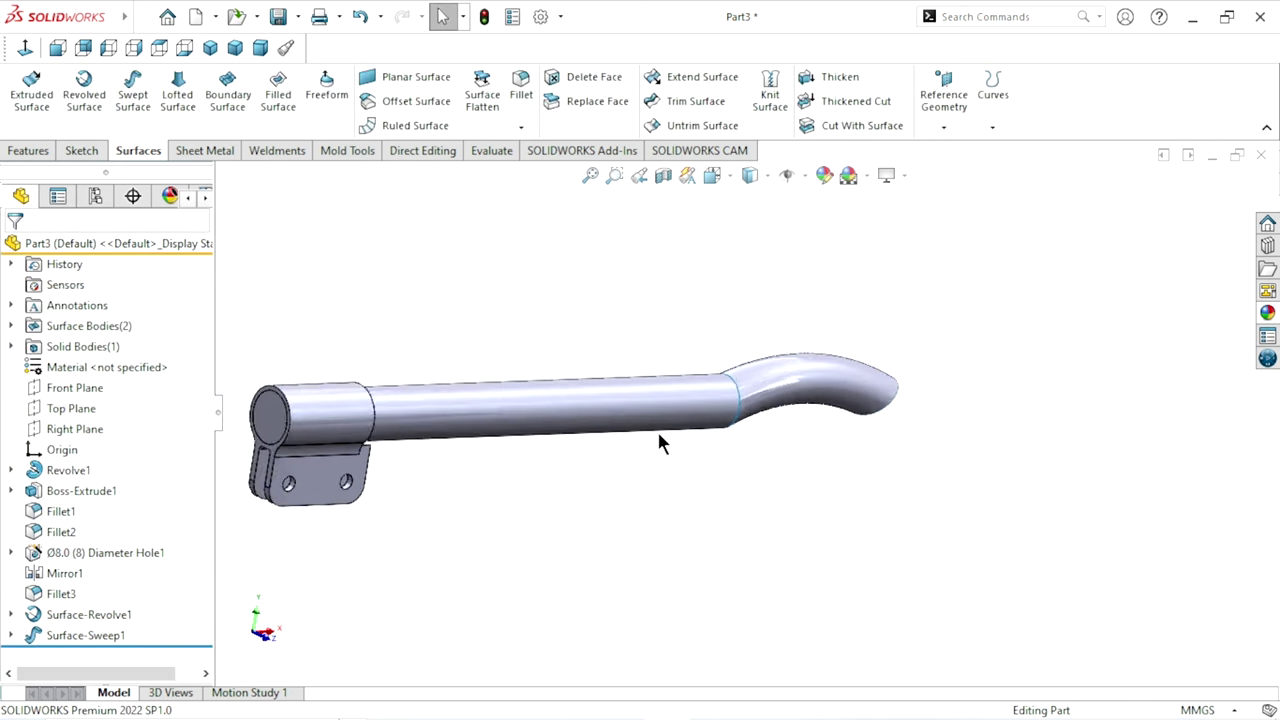
{"action": "scroll", "coordinate": [658, 434], "scroll_direction": "down", "scroll_amount": 2}
{"action": "mouse_move", "coordinate": [766, 463]}
{"action": "middle_mouse_down"}
{"action": "mouse_move", "coordinate": [763, 396]}
{"action": "mouse_move", "coordinate": [800, 409]}
{"action": "middle_mouse_up"}
{"action": "scroll", "coordinate": [920, 371], "scroll_direction": "down", "scroll_amount": 2}
{"action": "scroll", "coordinate": [920, 371], "scroll_direction": "down", "scroll_amount": 2}
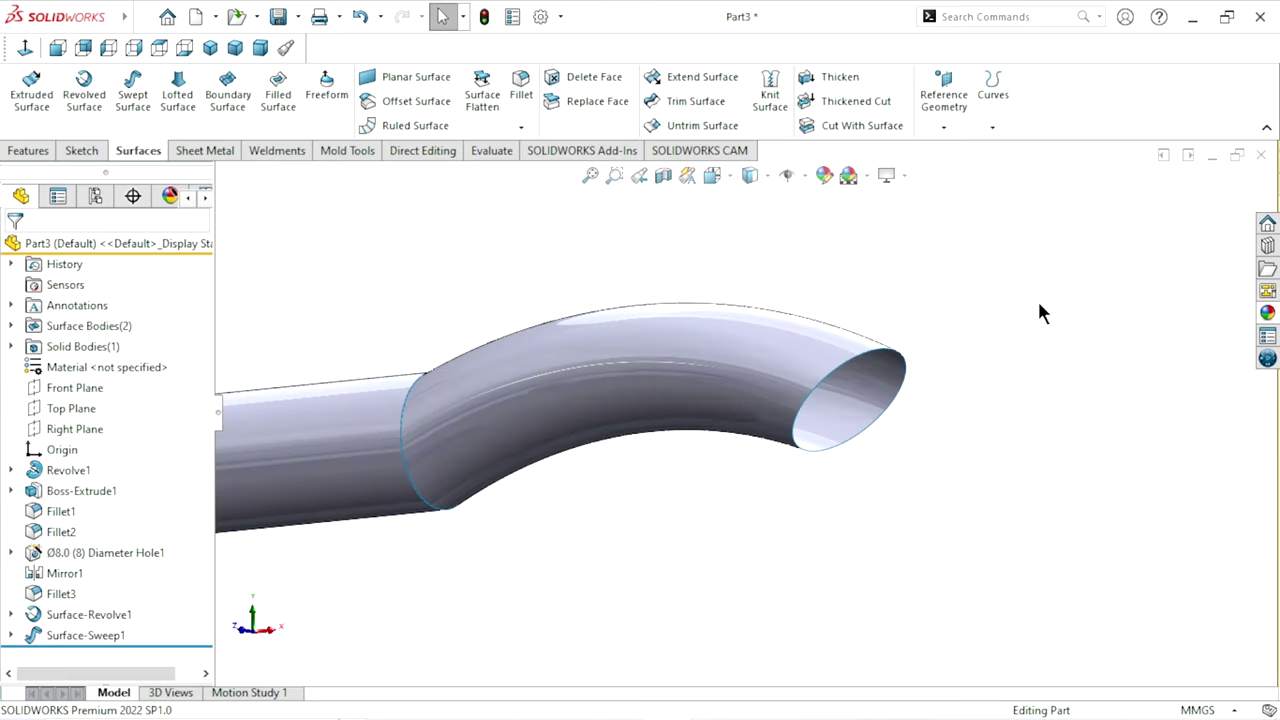
Cap the spout's open circular edge with a planar surface, Surface-Plane1
{"action": "left_click", "coordinate": [429, 80]}
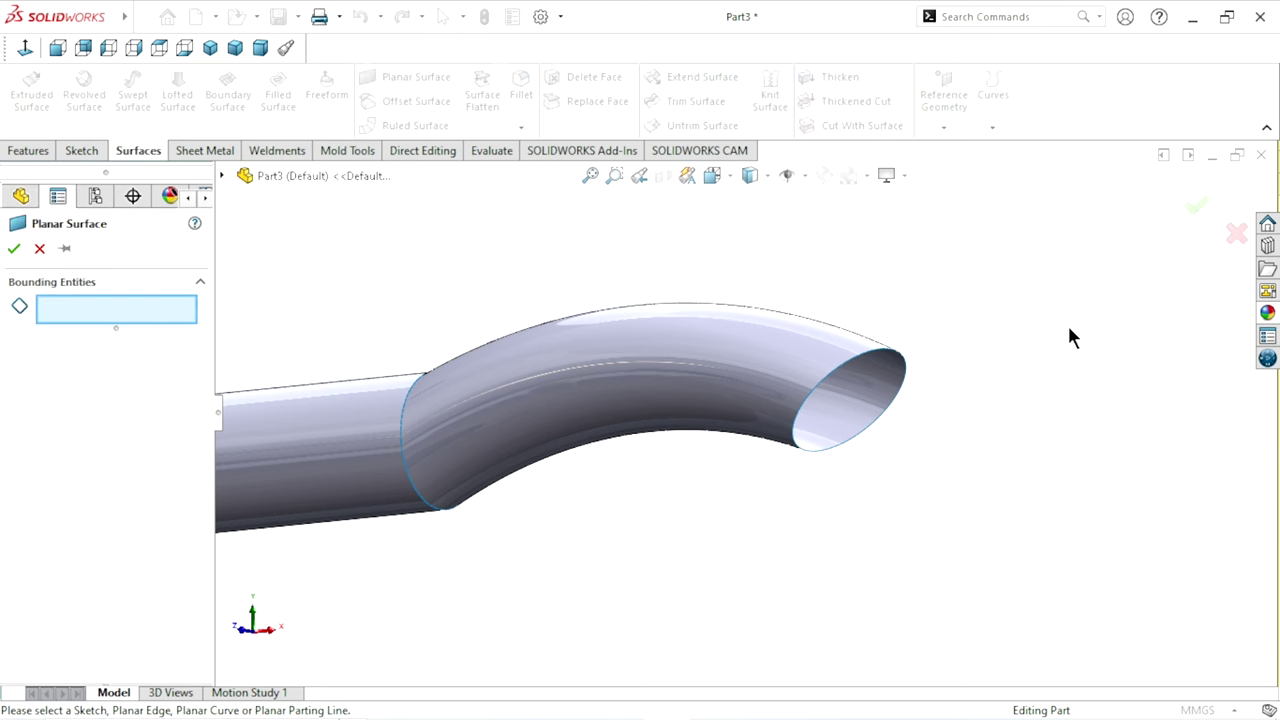
{"action": "left_click", "coordinate": [892, 381]}
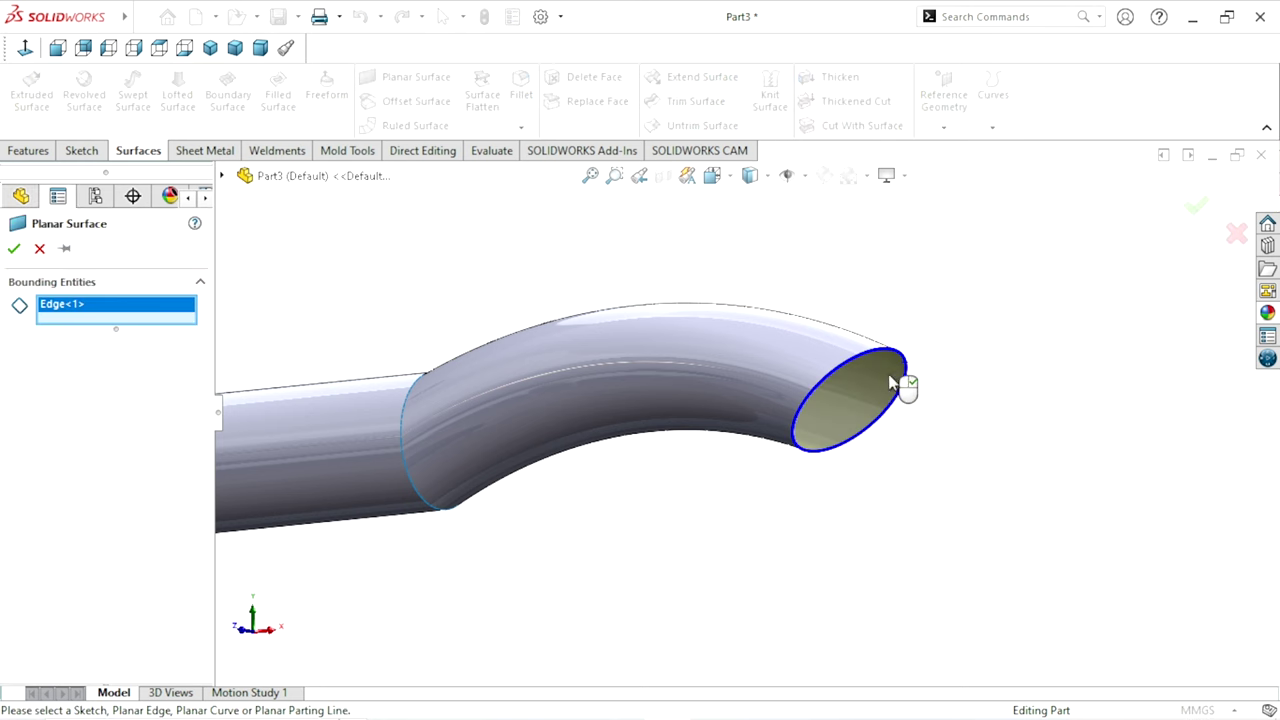
{"action": "left_click", "coordinate": [13, 250]}
Orbit and zoom around the part to inspect the capped spout
{"action": "scroll", "coordinate": [577, 446], "scroll_direction": "up", "scroll_amount": 3}
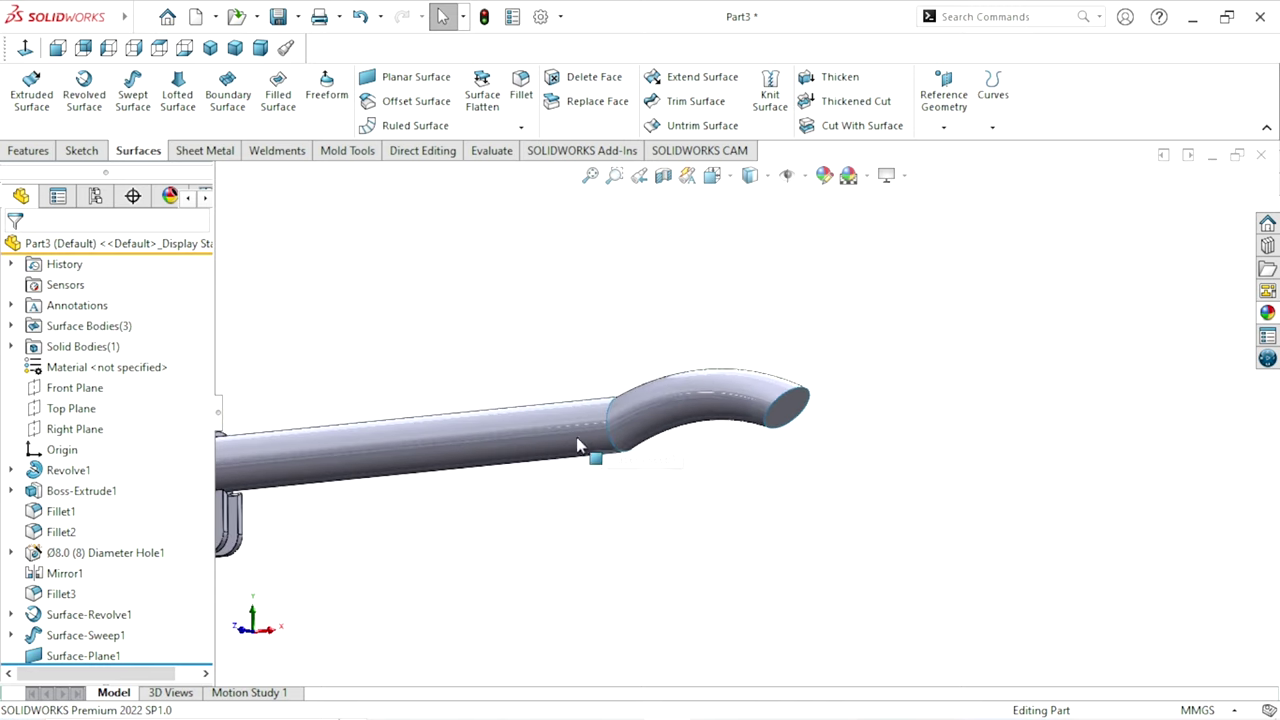
{"action": "scroll", "coordinate": [500, 486], "scroll_direction": "up", "scroll_amount": 3}
{"action": "middle_click_drag", "start_coordinate": [492, 506], "coordinate": [606, 557]}
{"action": "scroll", "coordinate": [716, 477], "scroll_direction": "down", "scroll_amount": 3}
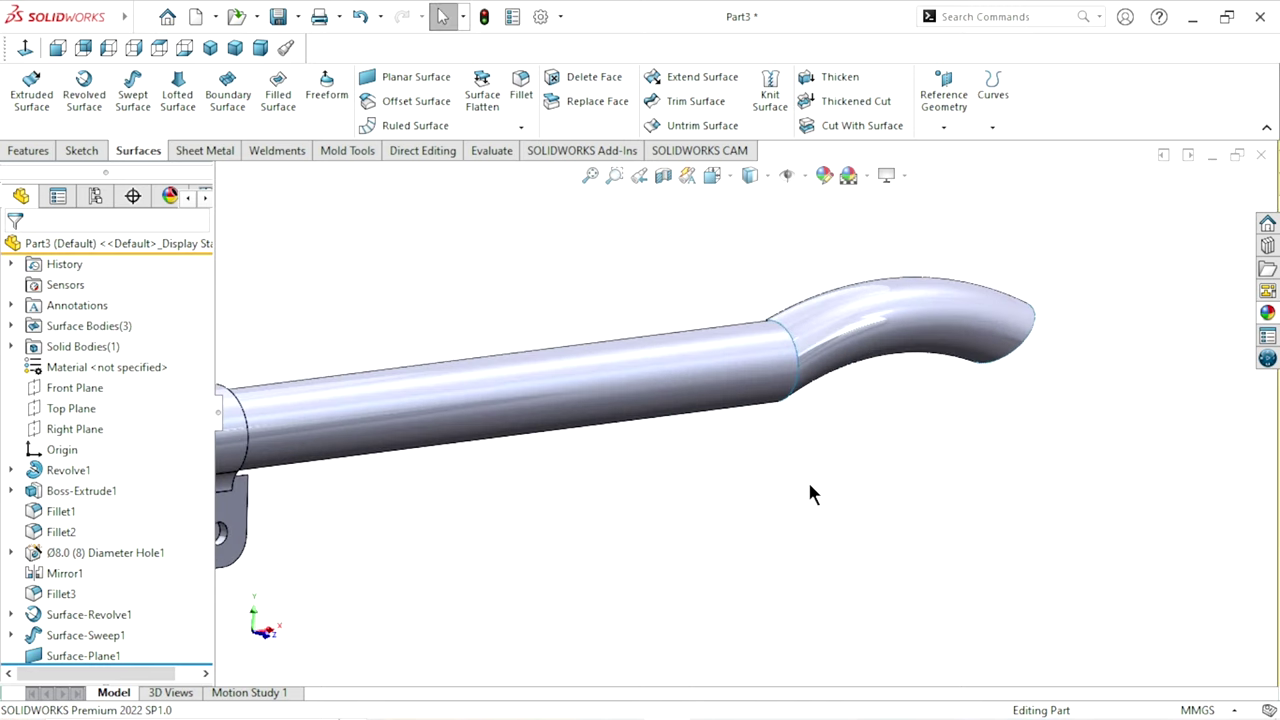
{"action": "scroll", "coordinate": [810, 493], "scroll_direction": "up", "scroll_amount": 3}
{"action": "scroll", "coordinate": [786, 400], "scroll_direction": "down", "scroll_amount": 3}
{"action": "mouse_move", "coordinate": [948, 463]}
{"action": "middle_mouse_down"}
{"action": "mouse_move", "coordinate": [869, 451]}
{"action": "mouse_move", "coordinate": [897, 483]}
{"action": "middle_mouse_up"}
{"action": "scroll", "coordinate": [870, 472], "scroll_direction": "up", "scroll_amount": 2}
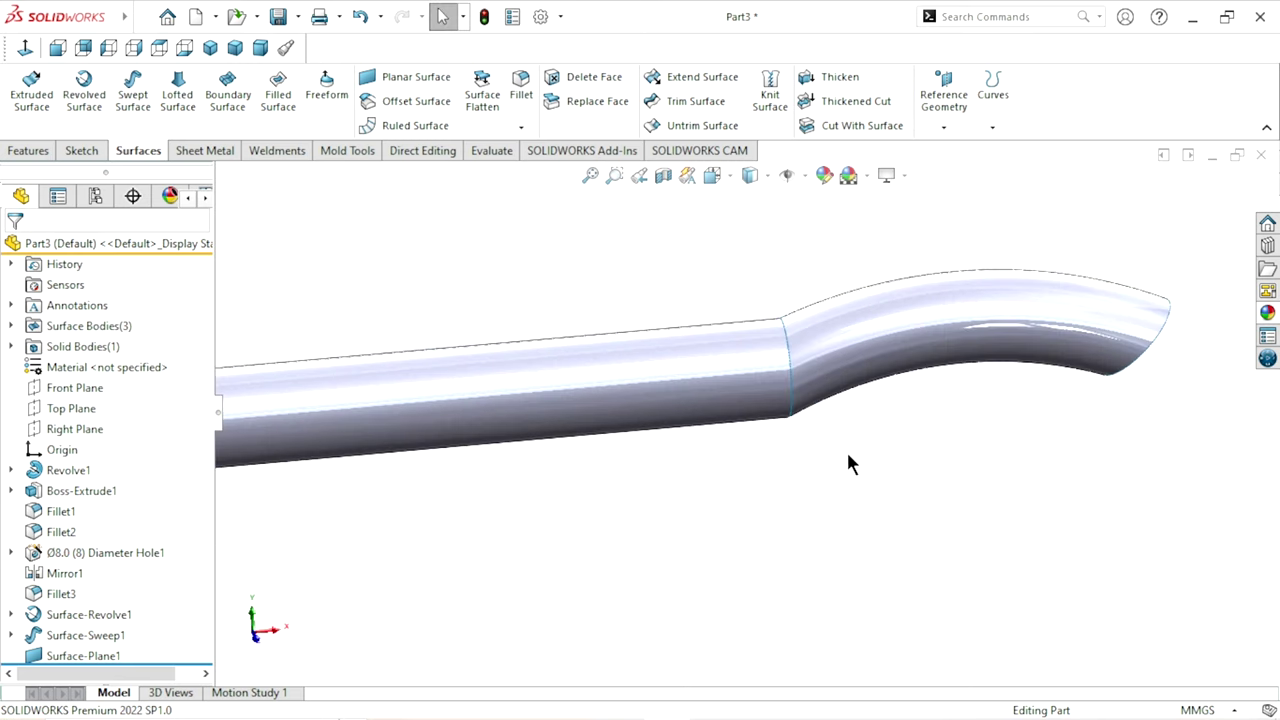
{"action": "scroll", "coordinate": [780, 490], "scroll_direction": "up", "scroll_amount": 1}
{"action": "scroll", "coordinate": [712, 512], "scroll_direction": "up", "scroll_amount": 2}
{"action": "scroll", "coordinate": [720, 525], "scroll_direction": "up", "scroll_amount": 1}
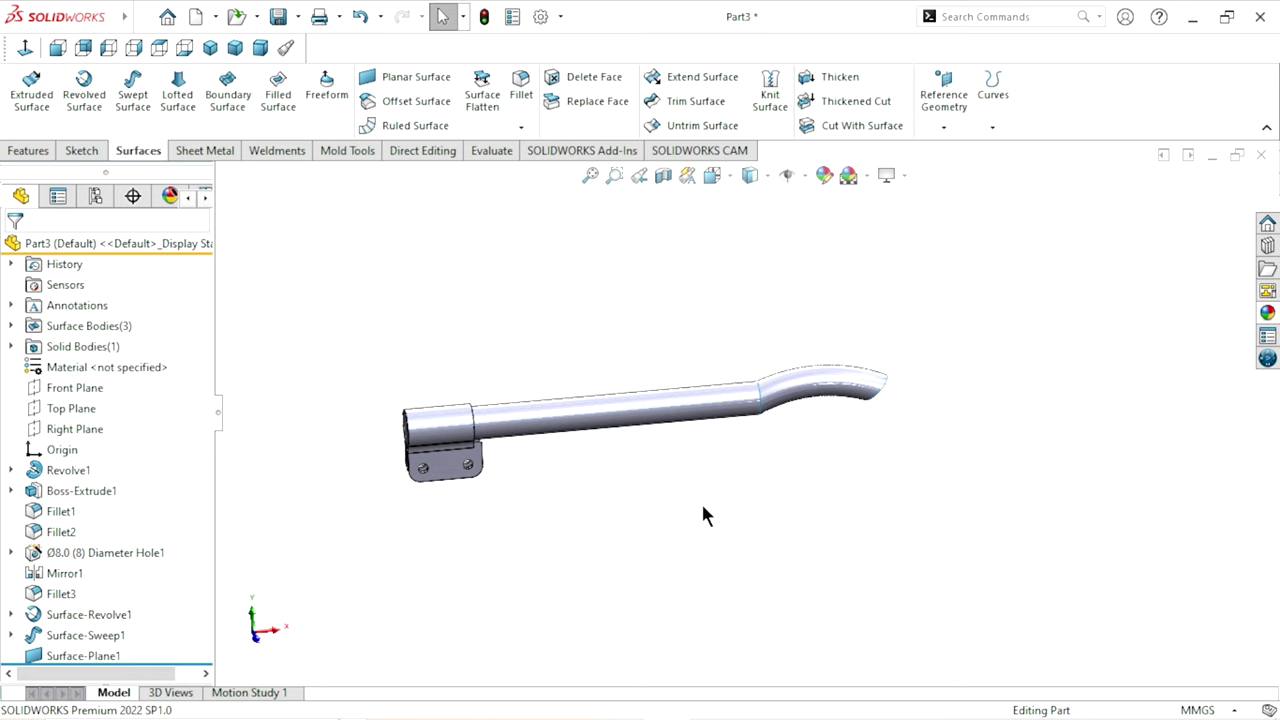
{"action": "mouse_move", "coordinate": [703, 514]}
{"action": "middle_mouse_down"}
{"action": "mouse_move", "coordinate": [726, 494]}
{"action": "mouse_move", "coordinate": [631, 443]}
{"action": "middle_mouse_up"}
{"action": "scroll", "coordinate": [716, 455], "scroll_direction": "down", "scroll_amount": 3}
{"action": "scroll", "coordinate": [716, 462], "scroll_direction": "up", "scroll_amount": 2}
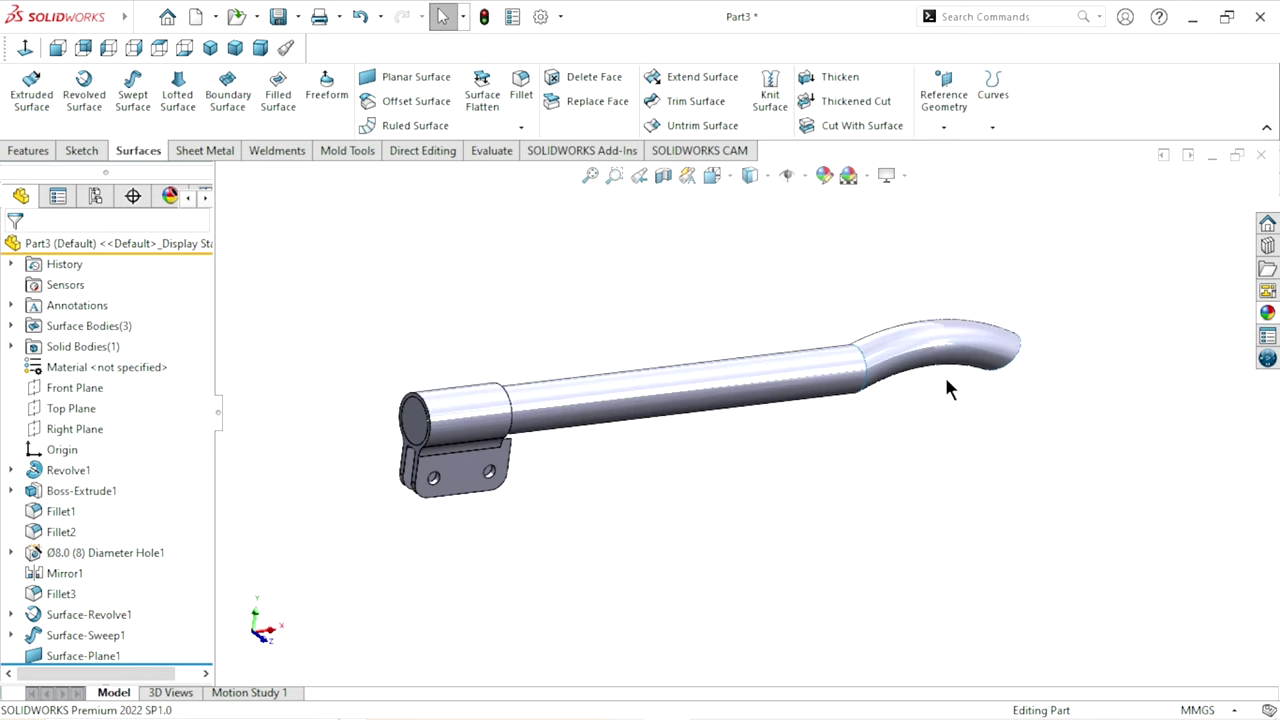
{"action": "scroll", "coordinate": [983, 466], "scroll_direction": "down", "scroll_amount": 1}
{"action": "mouse_move", "coordinate": [983, 466]}
{"action": "middle_mouse_down"}
{"action": "mouse_move", "coordinate": [931, 440]}
{"action": "mouse_move", "coordinate": [888, 442]}
{"action": "middle_mouse_up"}
{"action": "scroll", "coordinate": [808, 404], "scroll_direction": "down", "scroll_amount": 2}
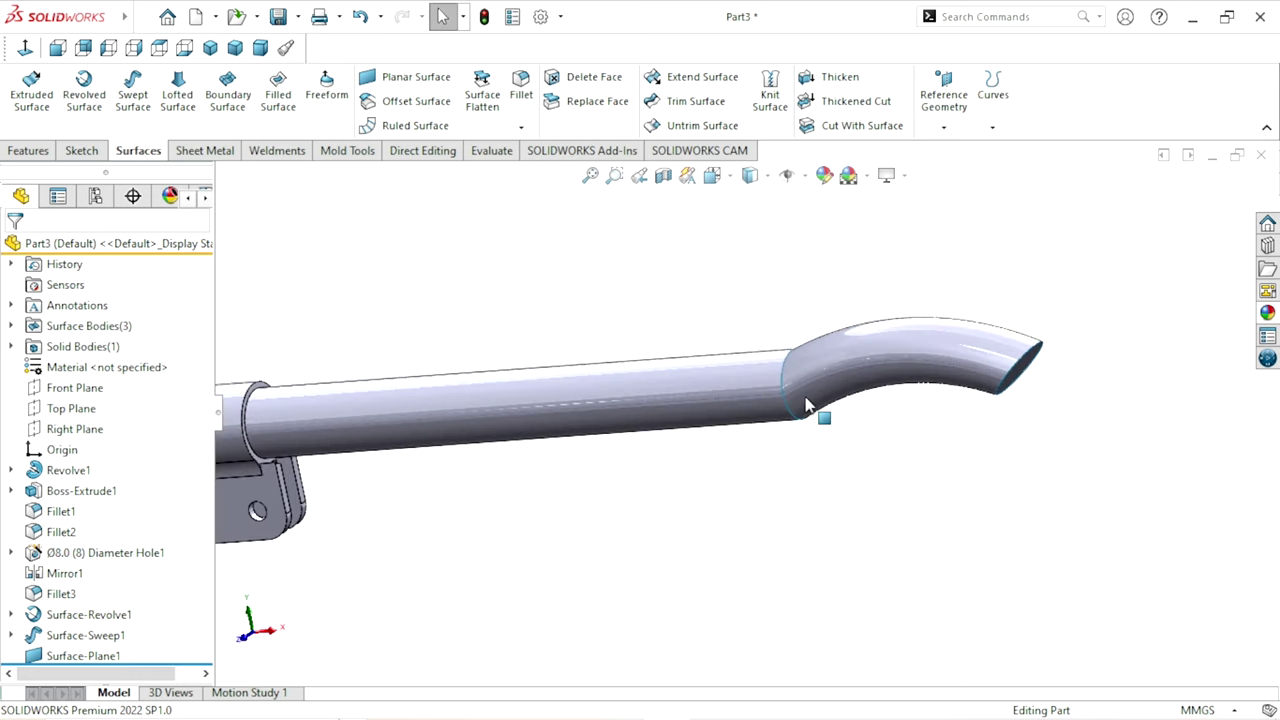
Select and deselect the straight tube and curved swept surfaces to check the separate bodies
{"action": "left_click", "coordinate": [488, 434]}
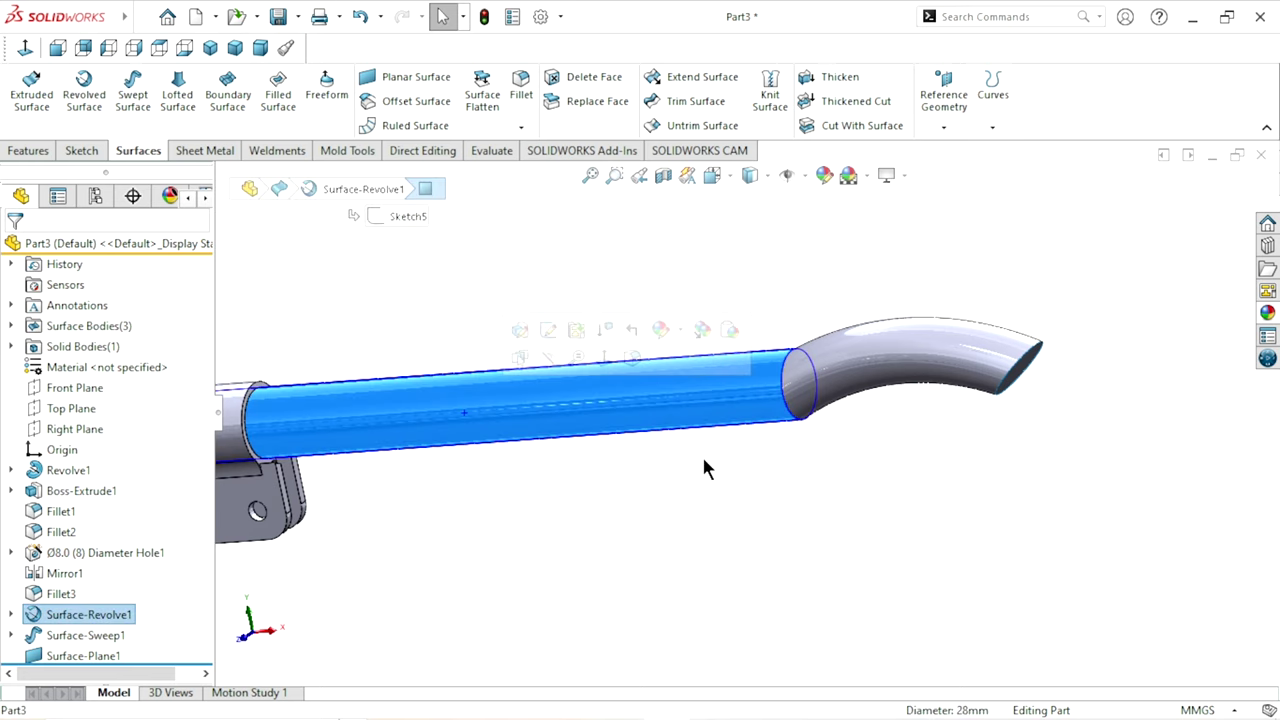
{"action": "left_click", "coordinate": [876, 366]}
{"action": "left_click", "coordinate": [884, 468]}
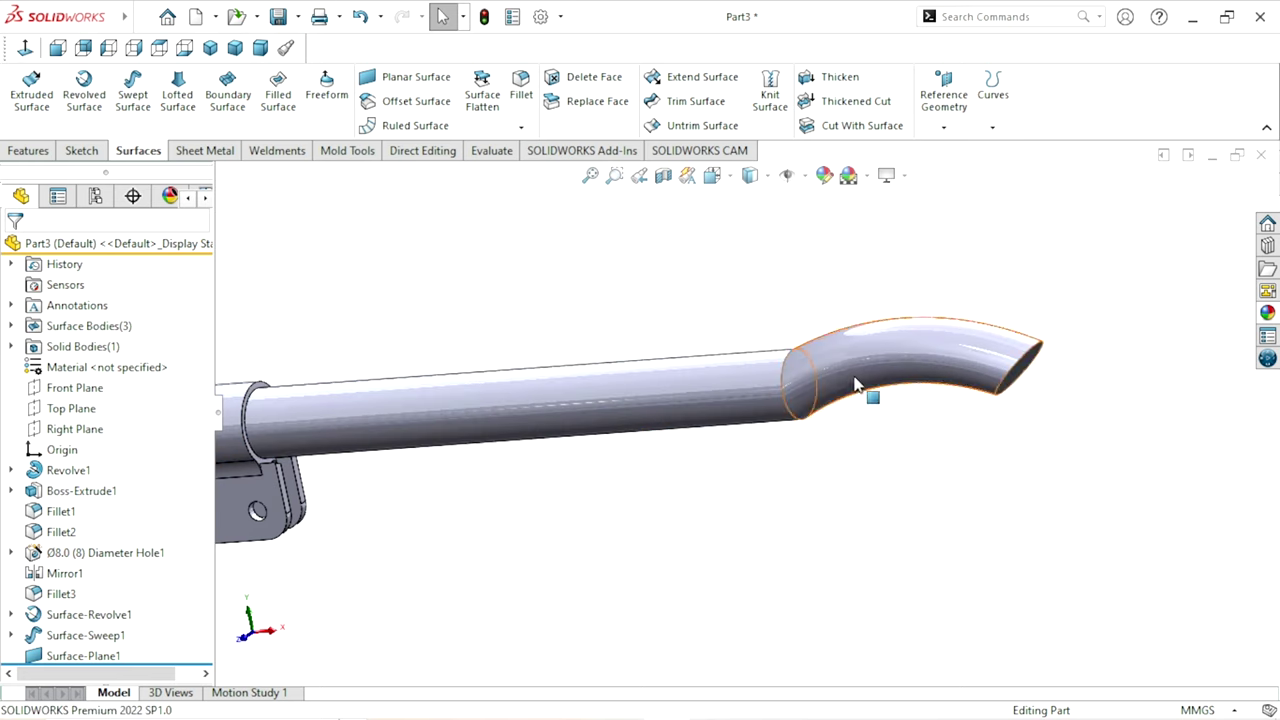
{"action": "left_click", "coordinate": [857, 382]}
{"action": "left_click", "coordinate": [872, 471]}
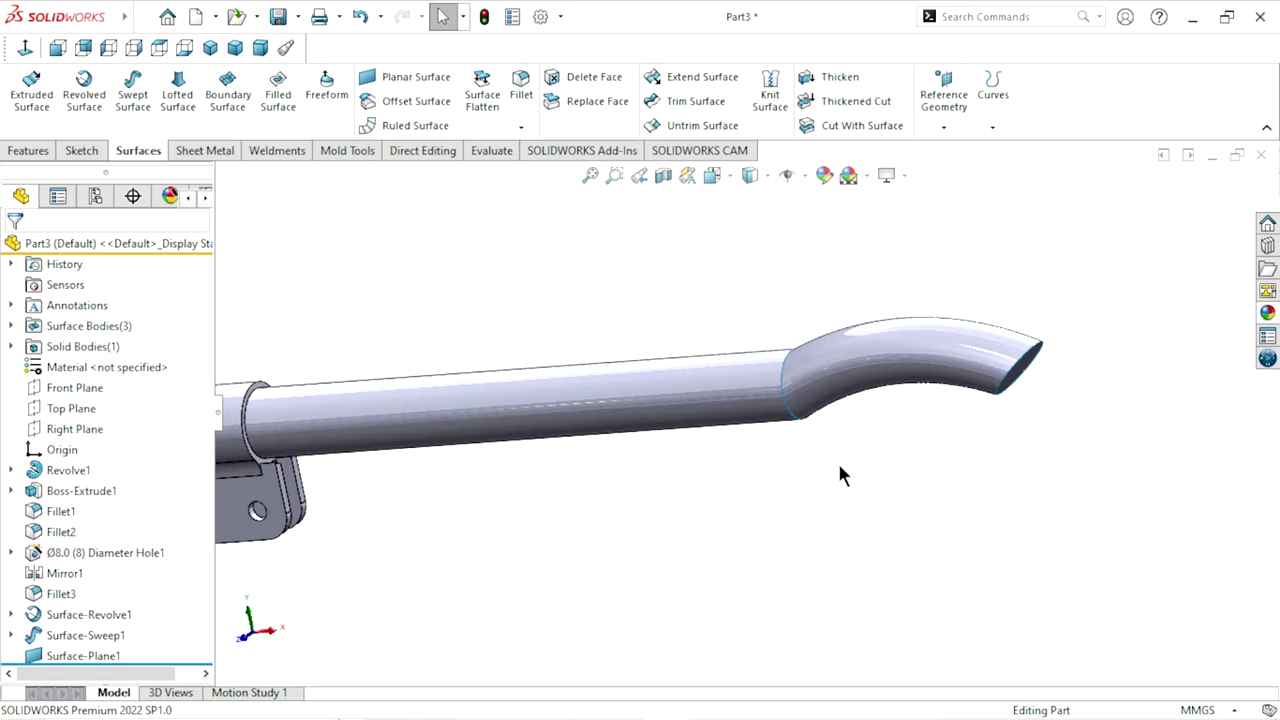
{"action": "left_click", "coordinate": [888, 374]}
{"action": "left_click", "coordinate": [913, 462]}
{"action": "left_click", "coordinate": [668, 413]}
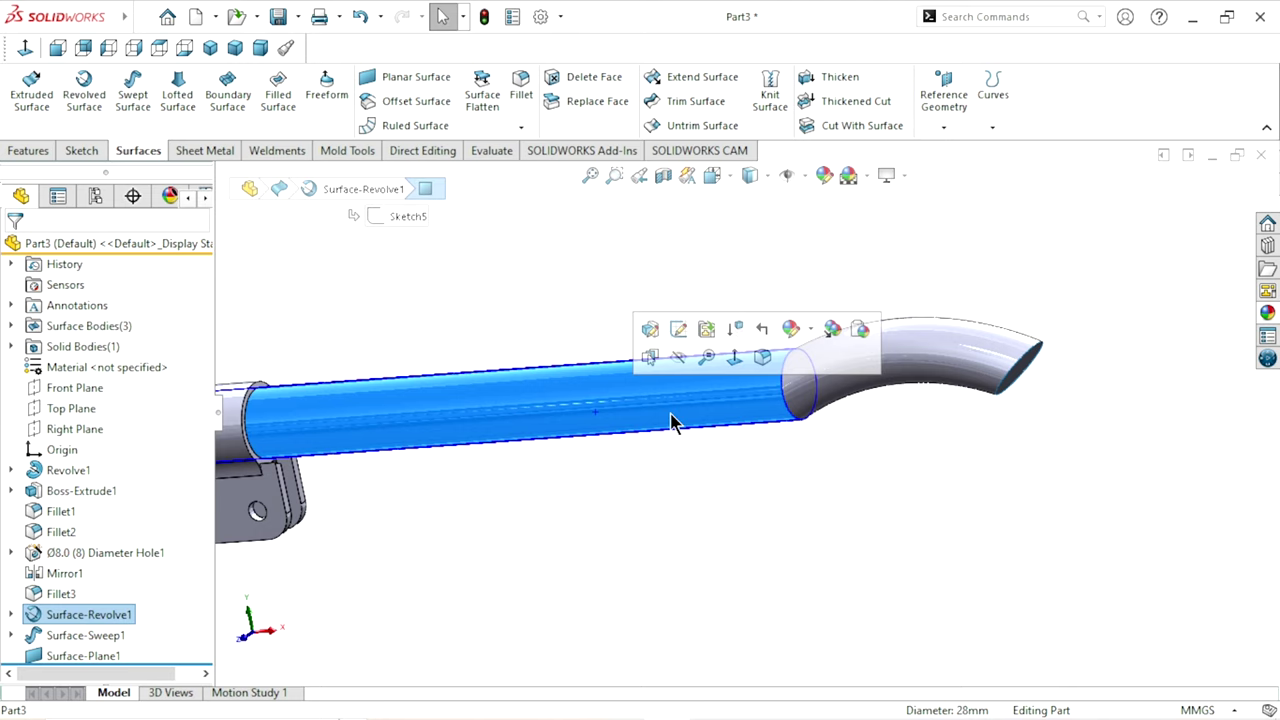
{"action": "left_click", "coordinate": [889, 423]}
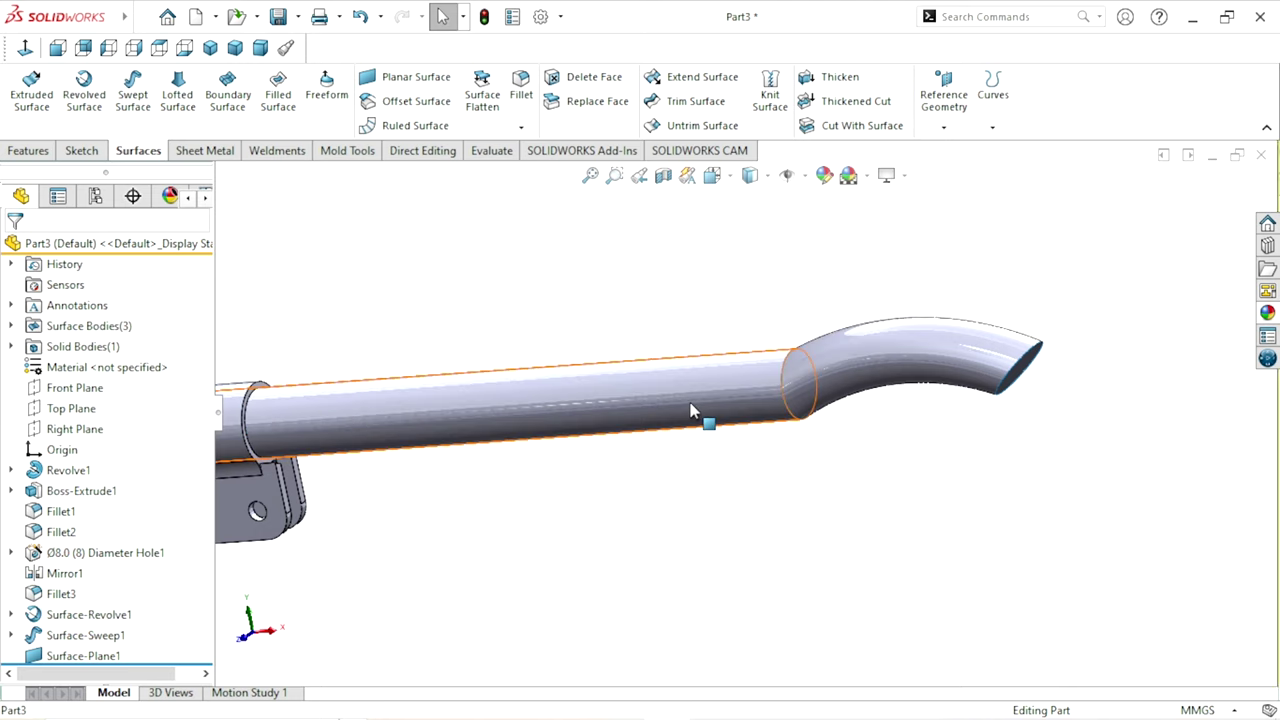
{"action": "left_click", "coordinate": [755, 410]}
{"action": "left_click", "coordinate": [882, 390]}
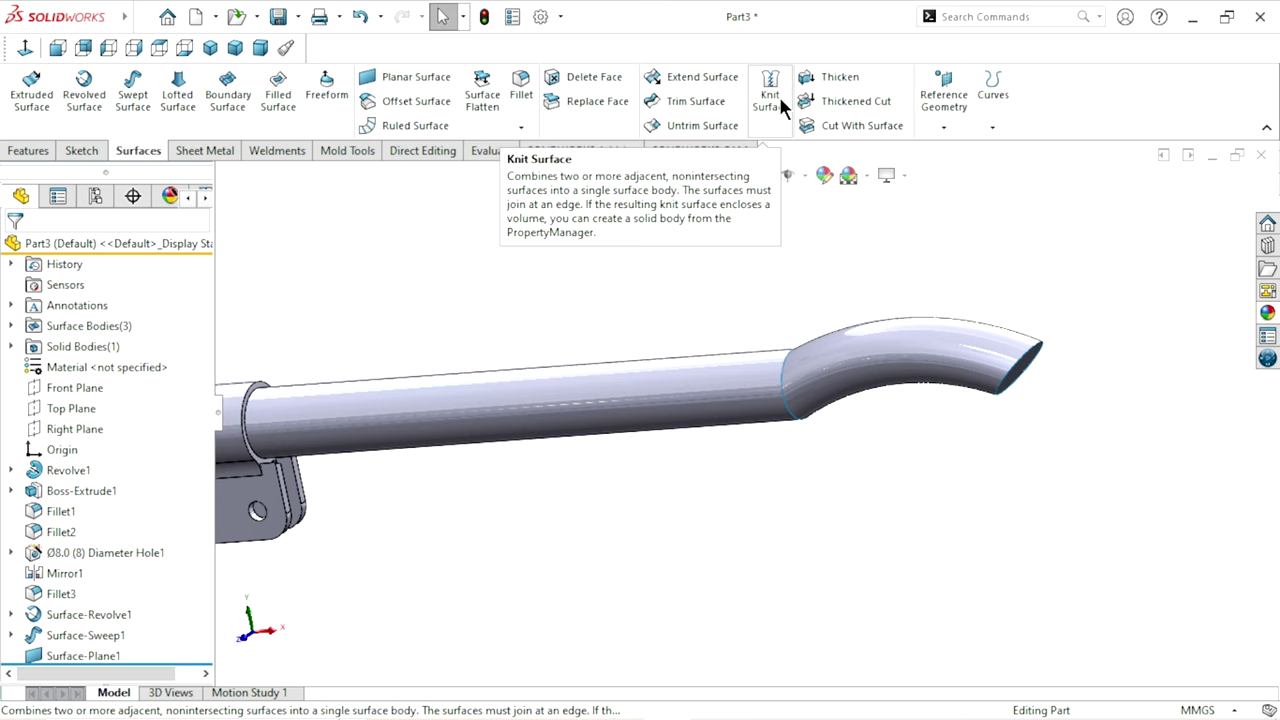
Abandon a knit attempt and offset the curved spout face by 3 mm
{"action": "left_click", "coordinate": [779, 96]}
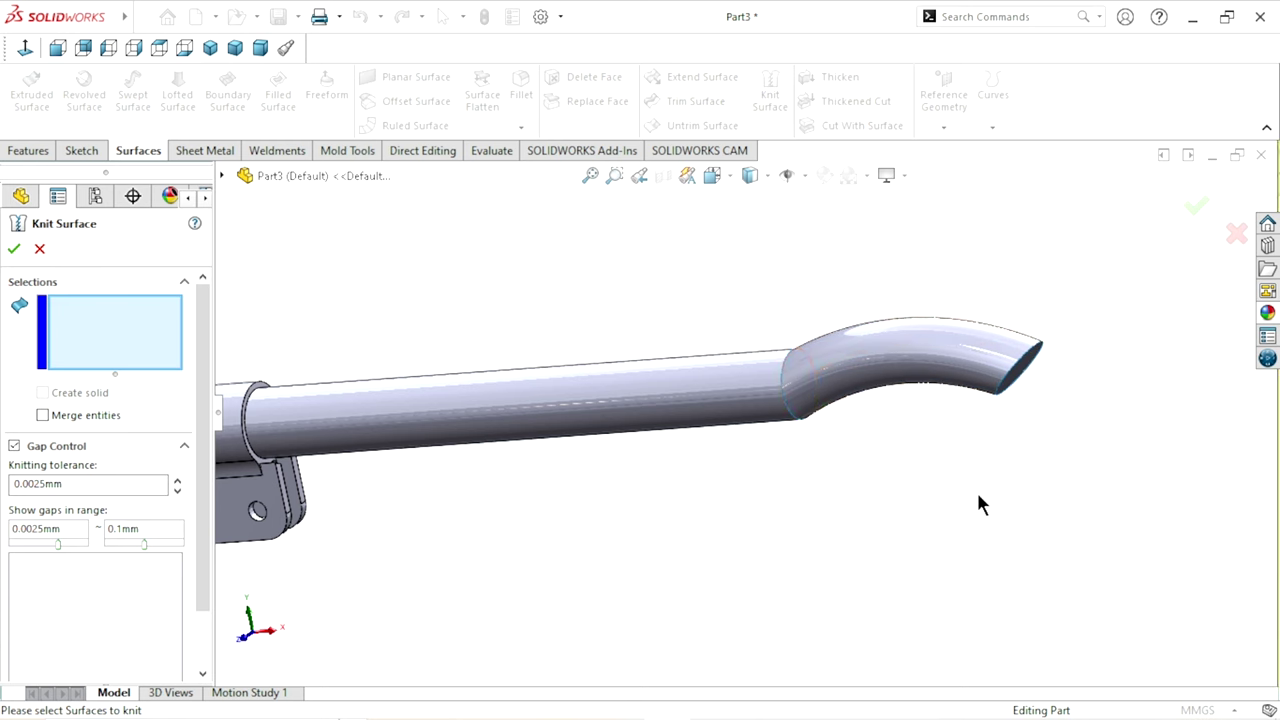
{"action": "left_click", "coordinate": [40, 249]}
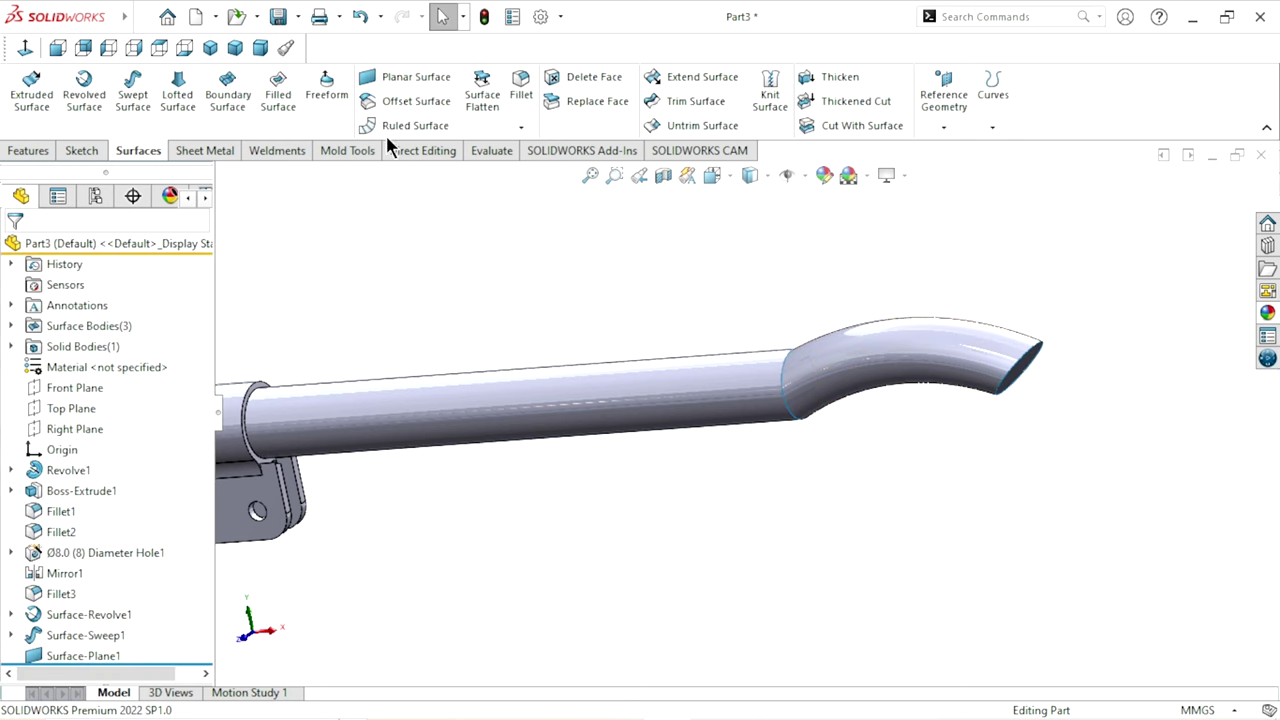
{"action": "left_click", "coordinate": [400, 101]}
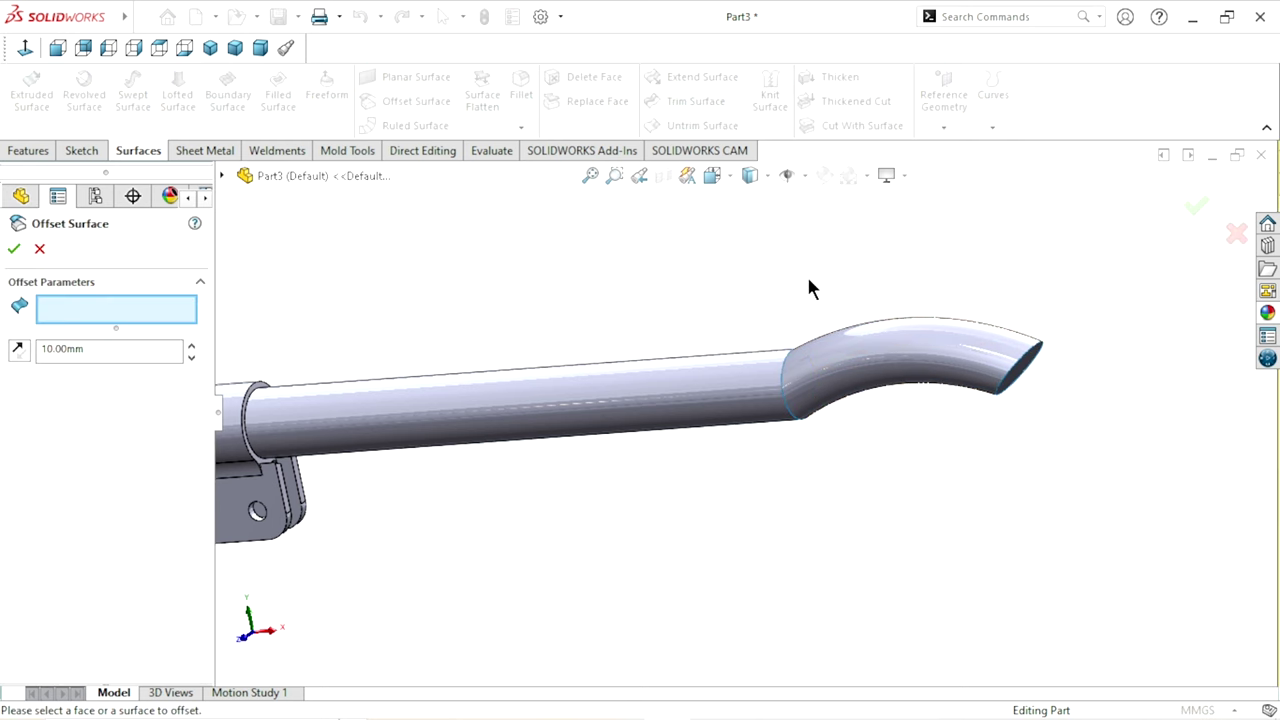
{"action": "left_click", "coordinate": [903, 331]}
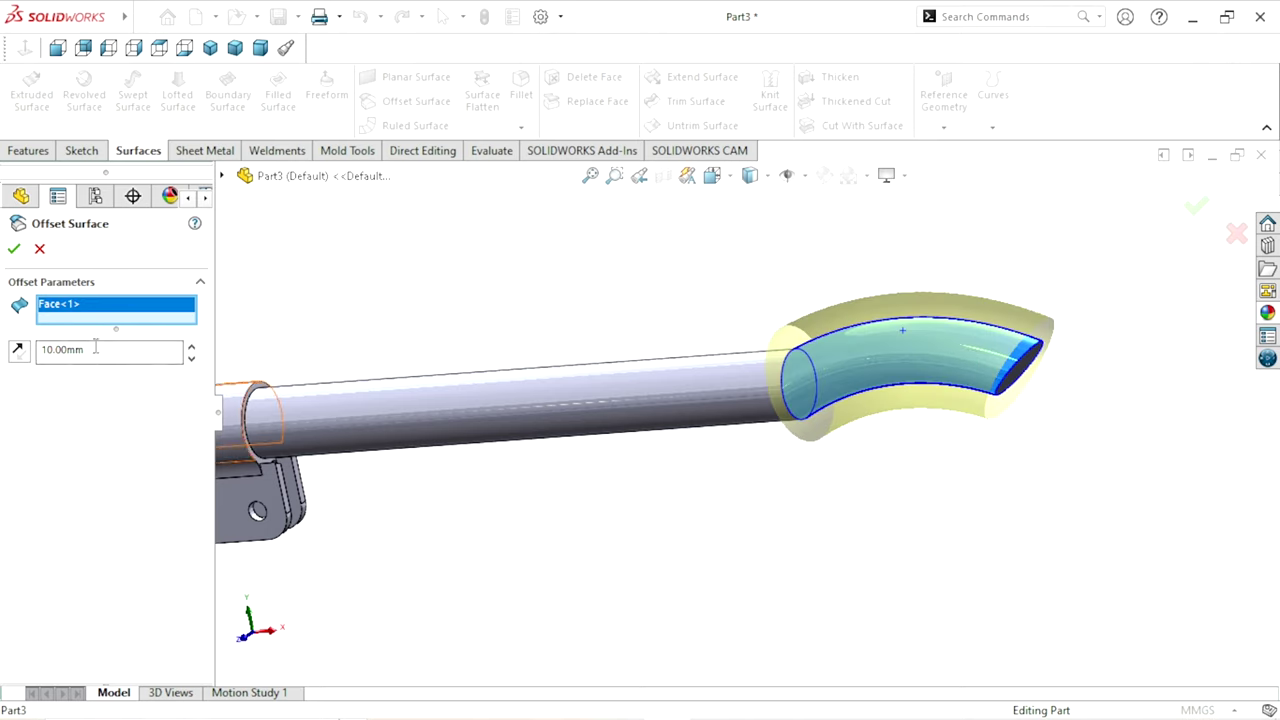
{"action": "left_click_drag", "start_coordinate": [95, 347], "coordinate": [3, 349]}
{"action": "type", "text": "3"}
{"action": "key", "text": "Return"}
{"action": "scroll", "coordinate": [898, 388], "scroll_direction": "down", "scroll_amount": 2}
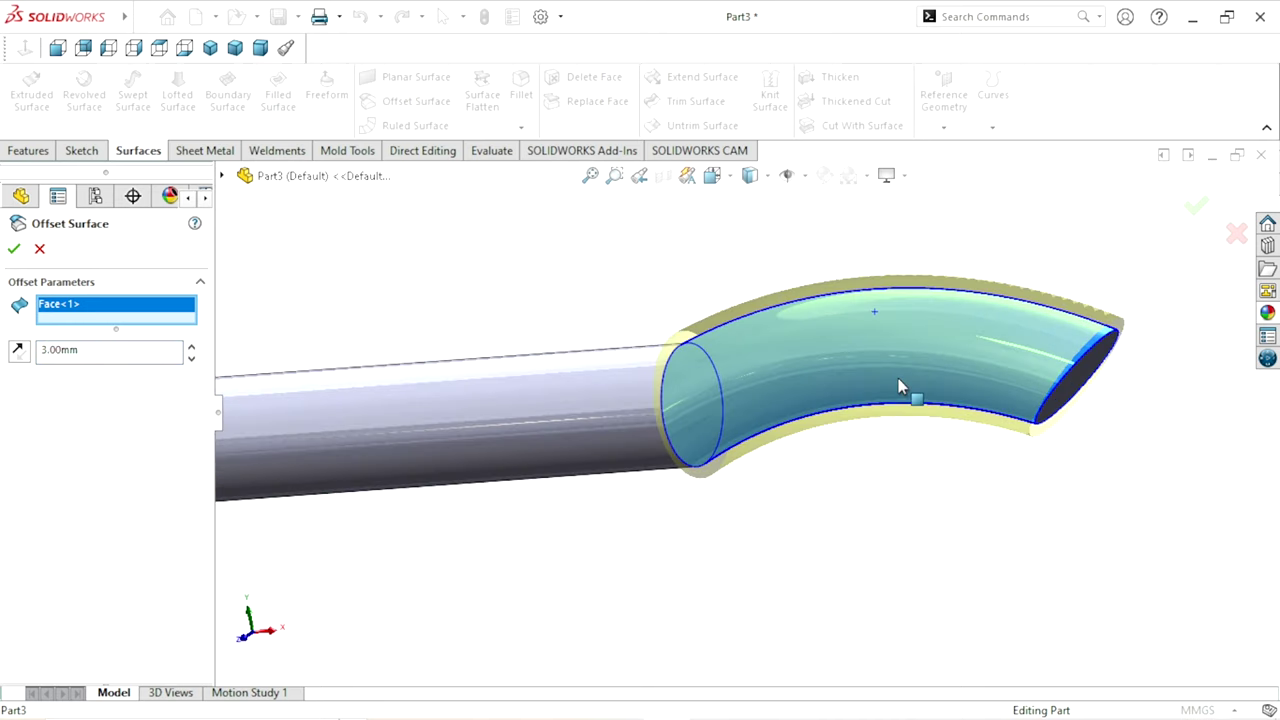
{"action": "middle_click_drag", "start_coordinate": [898, 388], "coordinate": [947, 466]}
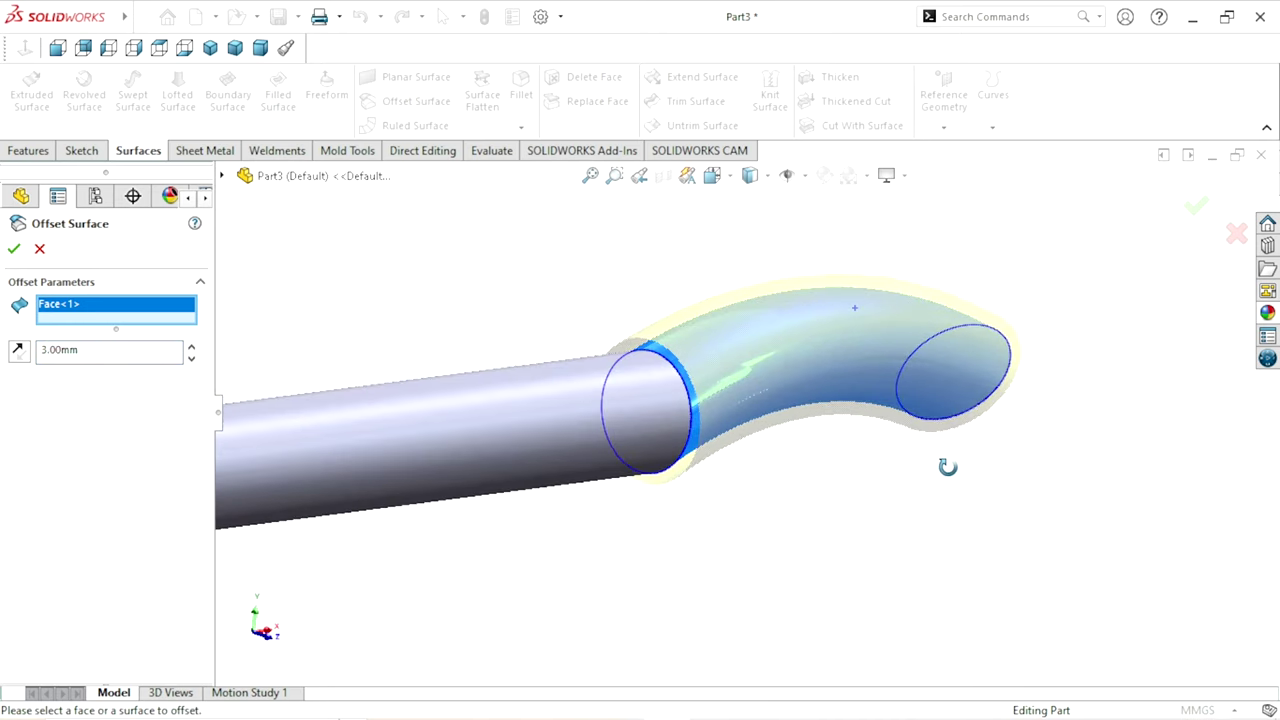
{"action": "middle_click_drag", "start_coordinate": [947, 466], "coordinate": [763, 480]}
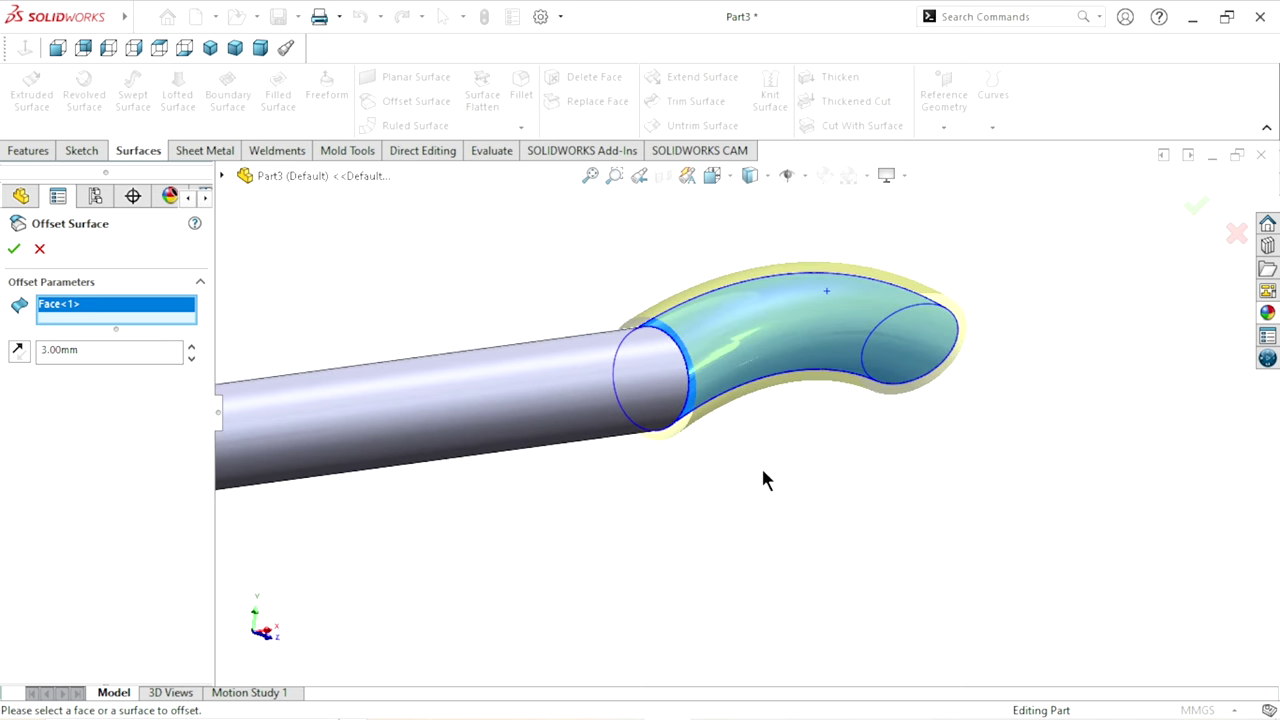
{"action": "left_click", "coordinate": [14, 250]}
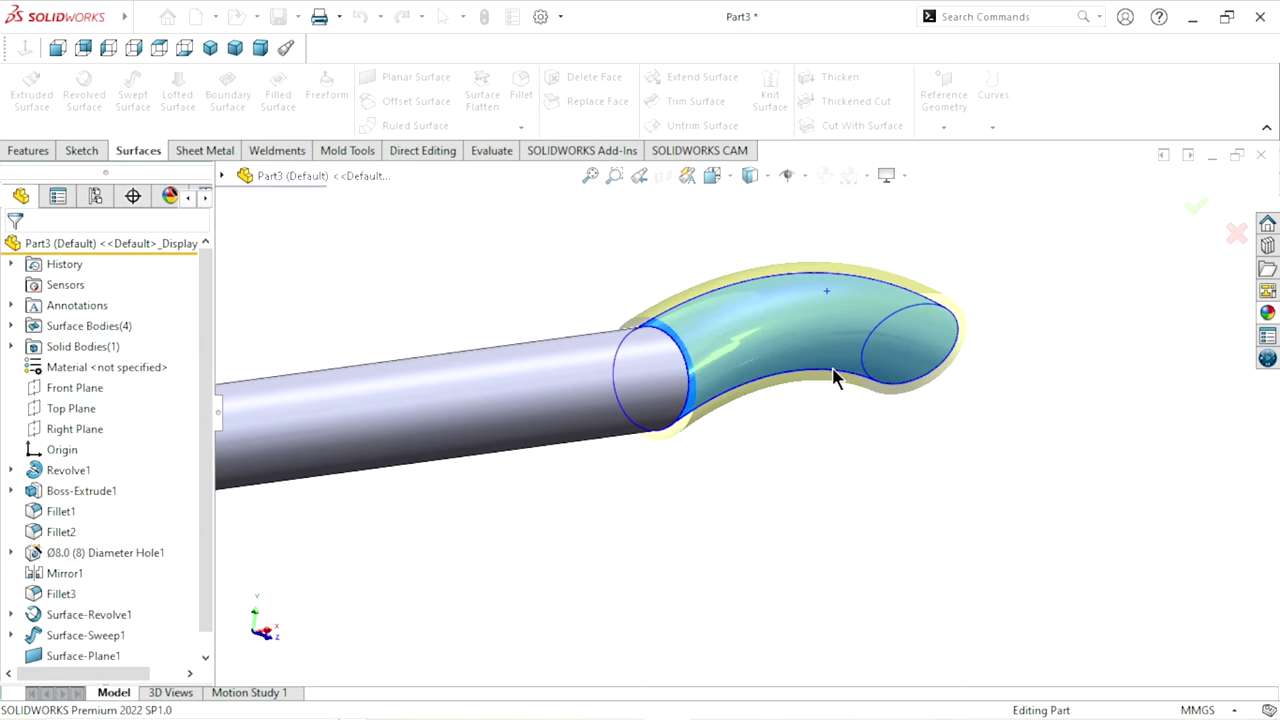
Orbit and zoom to examine the offset surface around the elbow
{"action": "middle_click_drag", "start_coordinate": [824, 480], "coordinate": [653, 442]}
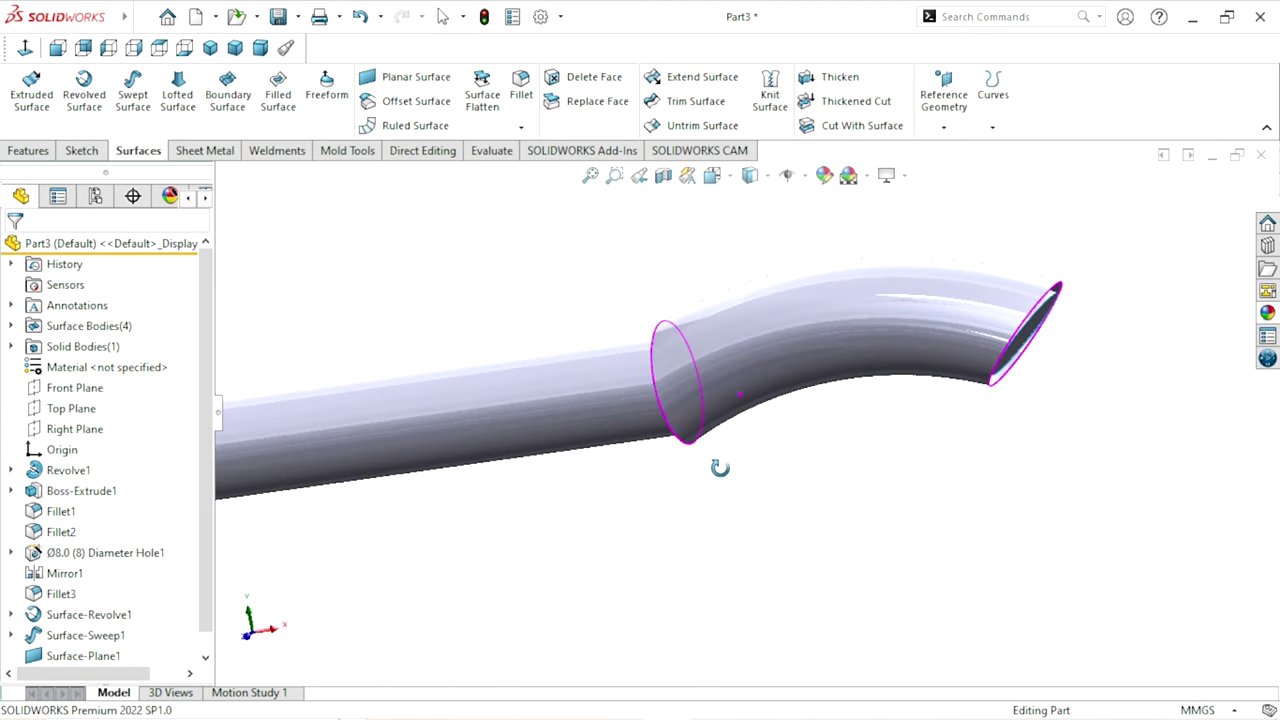
{"action": "scroll", "coordinate": [886, 297], "scroll_direction": "up", "scroll_amount": 2}
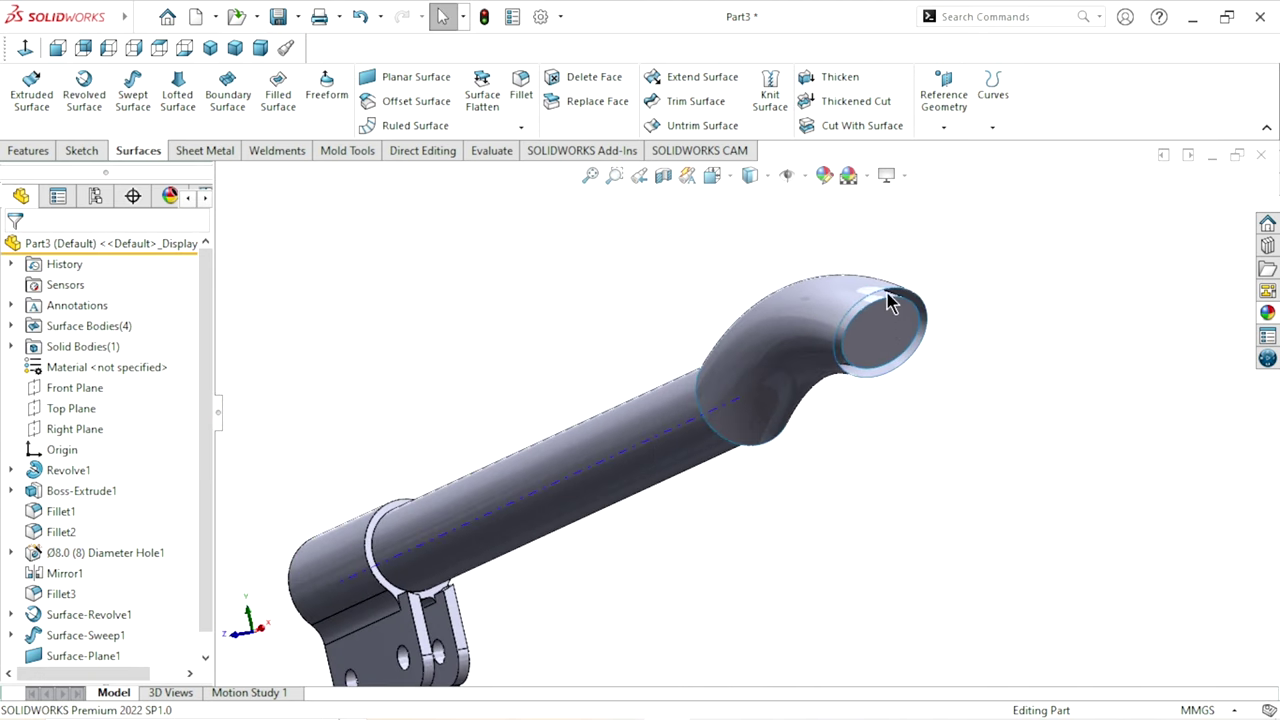
{"action": "scroll", "coordinate": [880, 383], "scroll_direction": "down", "scroll_amount": 3}
{"action": "scroll", "coordinate": [876, 383], "scroll_direction": "down", "scroll_amount": 3}
{"action": "scroll", "coordinate": [876, 383], "scroll_direction": "up", "scroll_amount": 2}
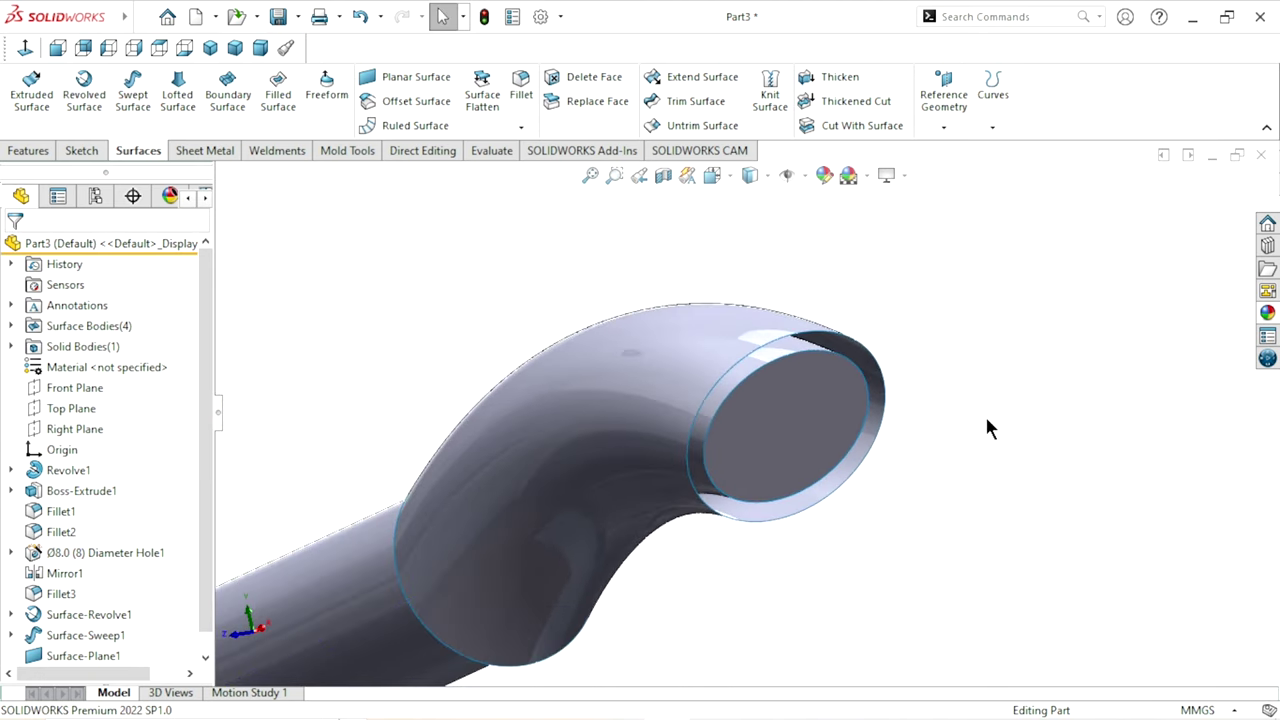
{"action": "scroll", "coordinate": [808, 508], "scroll_direction": "up", "scroll_amount": 1}
{"action": "scroll", "coordinate": [720, 475], "scroll_direction": "down", "scroll_amount": 1}
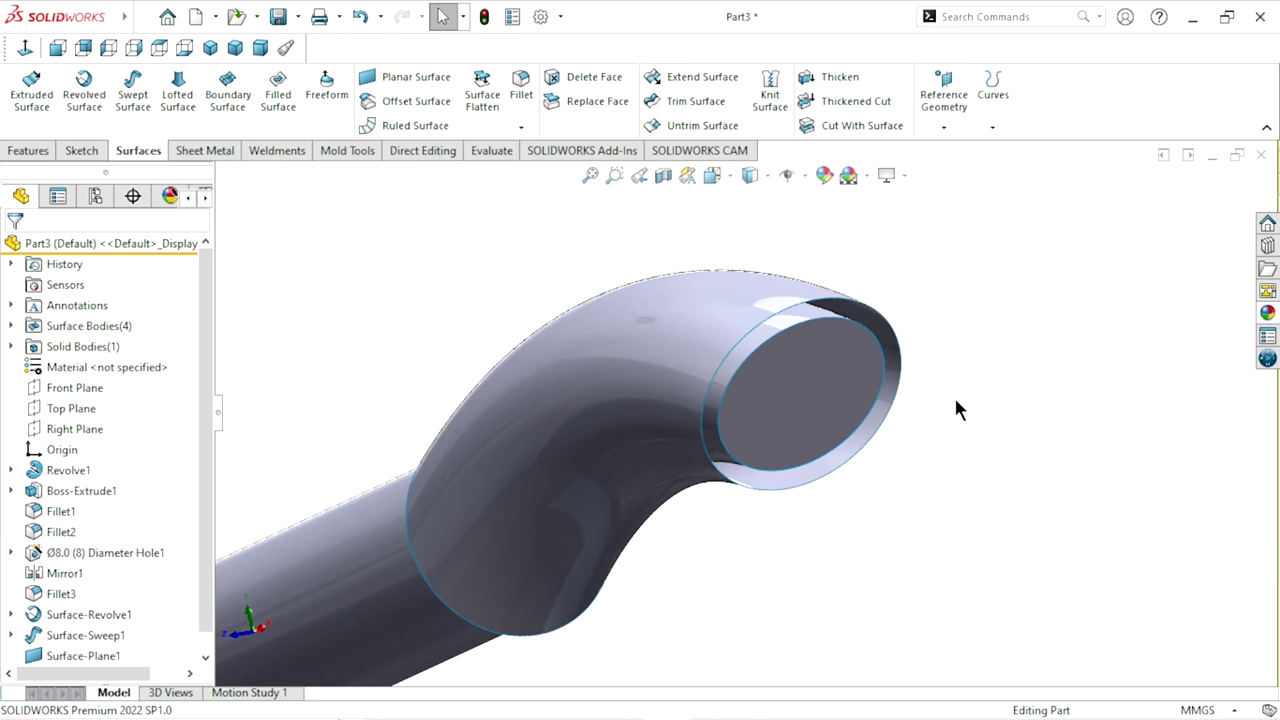
Thicken Surface-Offset1 by 3 mm on the opposite side with Merge result unchecked
{"action": "left_click", "coordinate": [840, 77]}
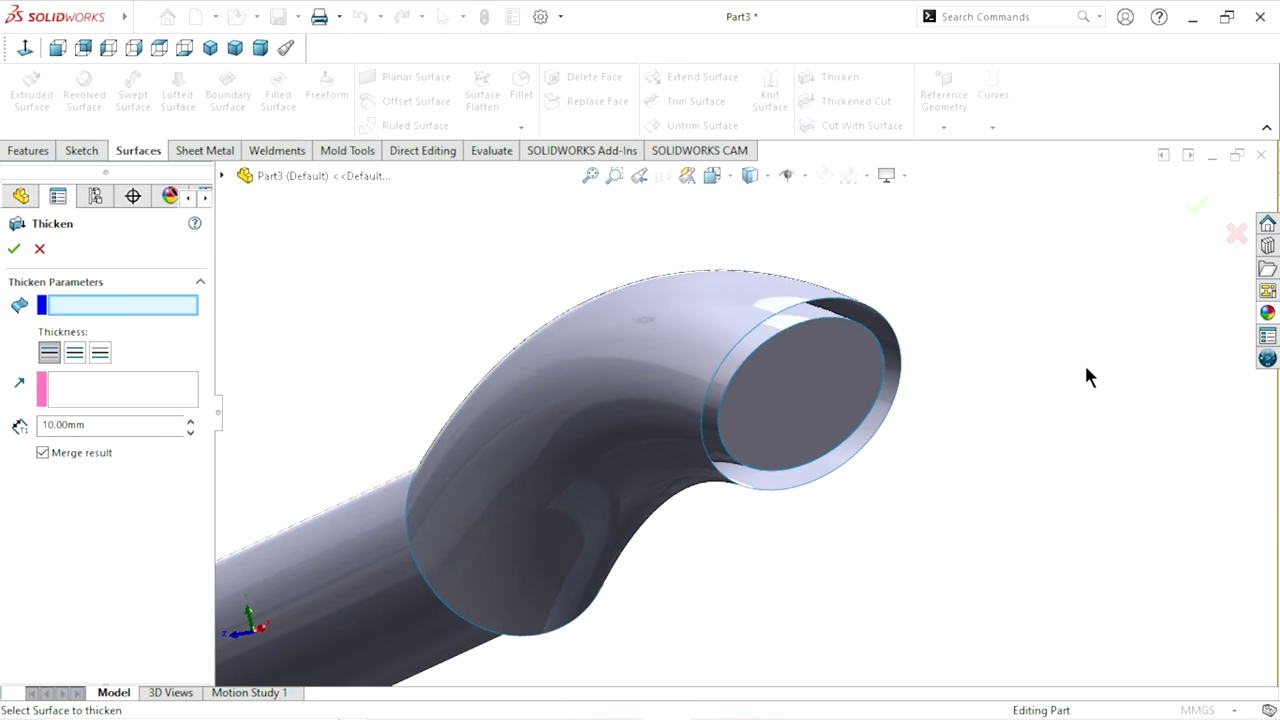
{"action": "left_click", "coordinate": [750, 306]}
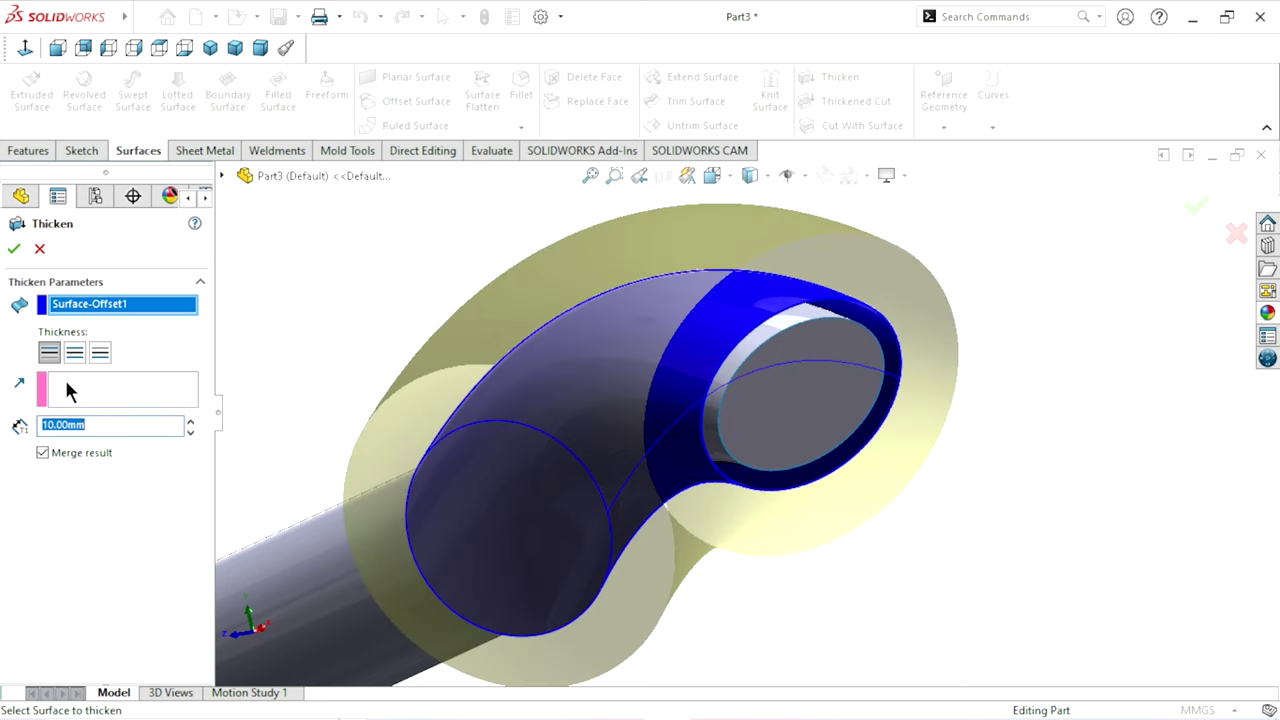
{"action": "left_click", "coordinate": [100, 353]}
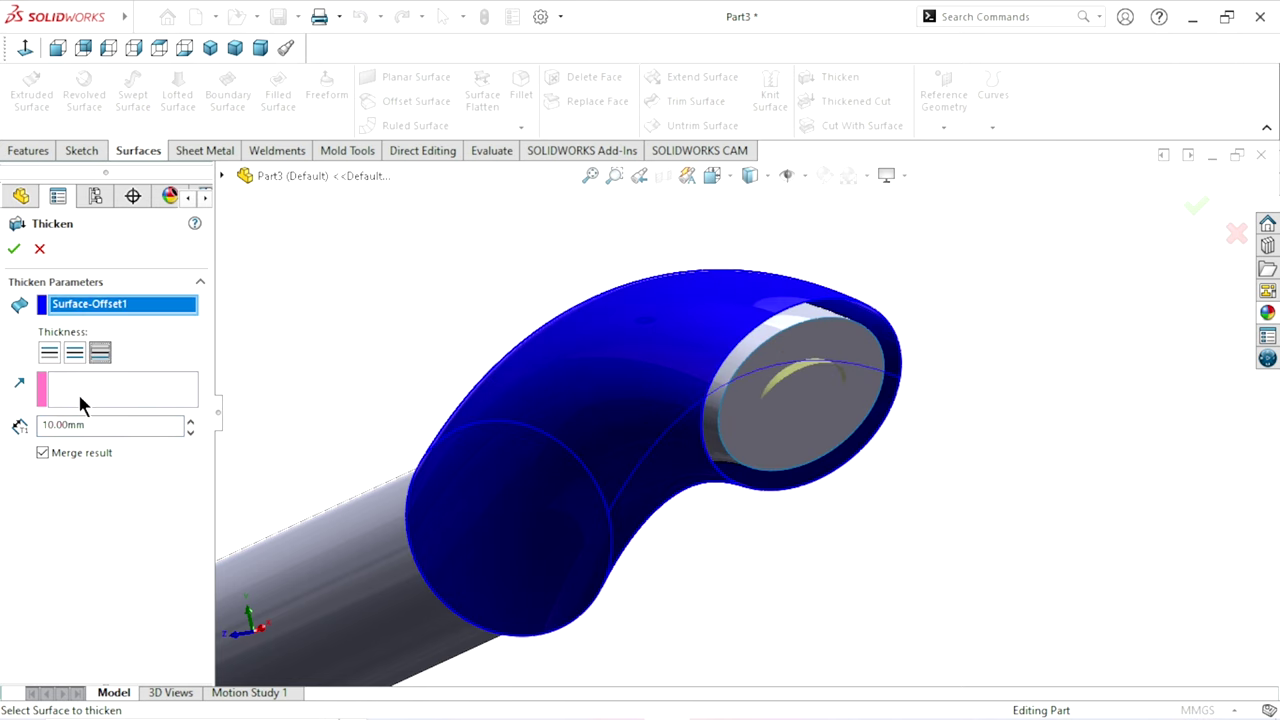
{"action": "left_click_drag", "start_coordinate": [96, 425], "coordinate": [3, 430]}
{"action": "type", "text": "3"}
{"action": "key", "text": "Return"}
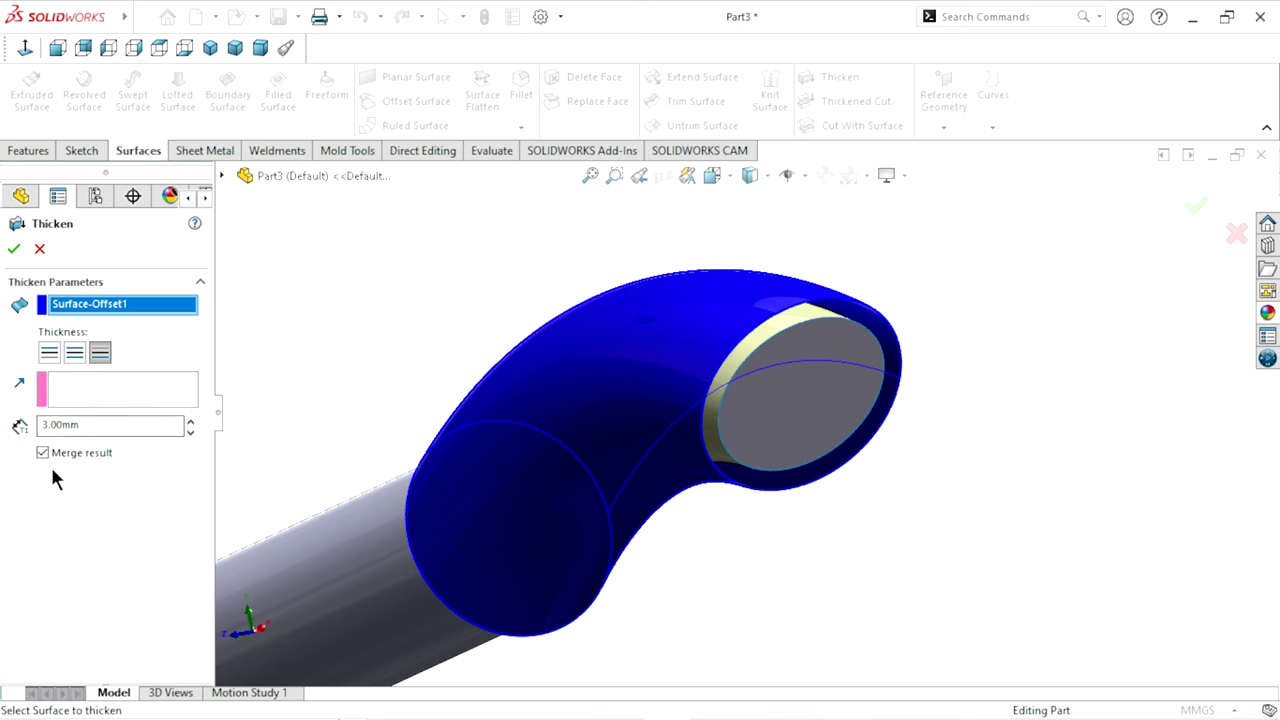
{"action": "left_click", "coordinate": [42, 453]}
{"action": "key", "text": "Return"}
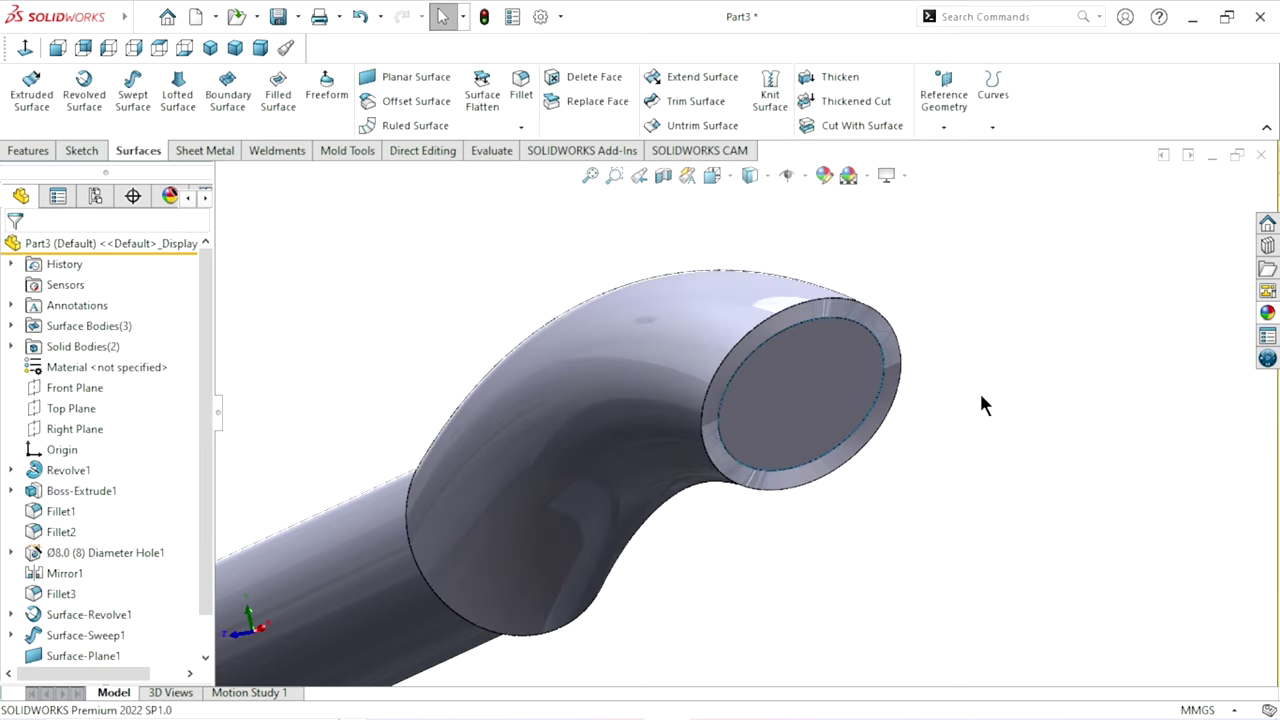
Select the straight tube Surface-Revolve1 and the swept spout surface
{"action": "scroll", "coordinate": [862, 553], "scroll_direction": "down", "scroll_amount": 3}
{"action": "middle_click_drag", "start_coordinate": [757, 551], "coordinate": [886, 500]}
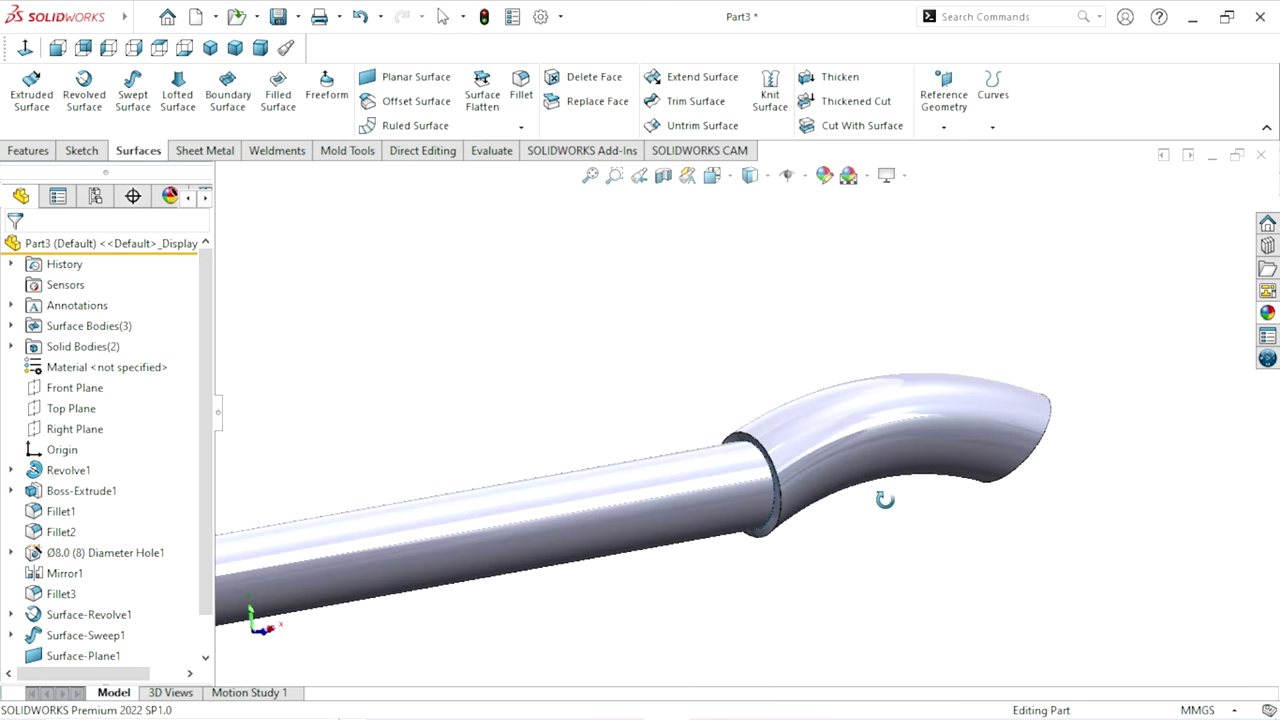
{"action": "scroll", "coordinate": [848, 537], "scroll_direction": "down", "scroll_amount": 2}
{"action": "scroll", "coordinate": [730, 490], "scroll_direction": "down", "scroll_amount": 3}
{"action": "left_click", "coordinate": [636, 443]}
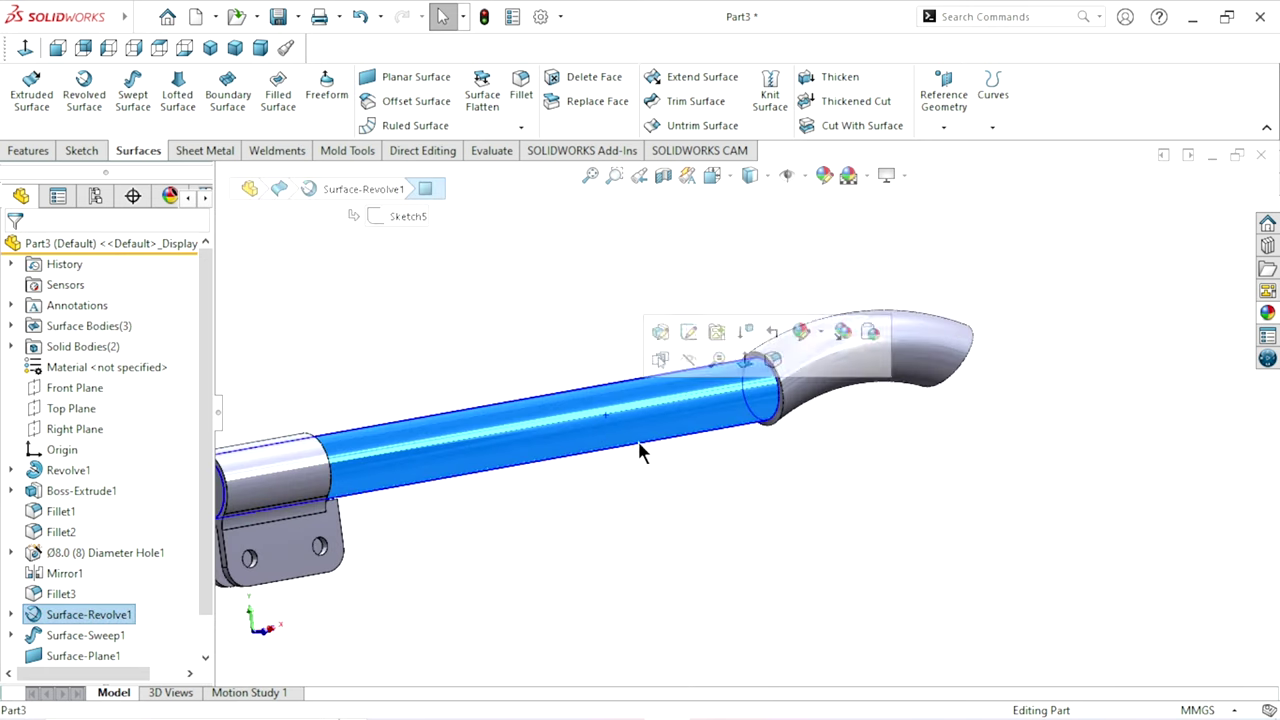
{"action": "middle_click_drag", "start_coordinate": [988, 463], "coordinate": [929, 466]}
{"action": "scroll", "coordinate": [877, 477], "scroll_direction": "up", "scroll_amount": 2}
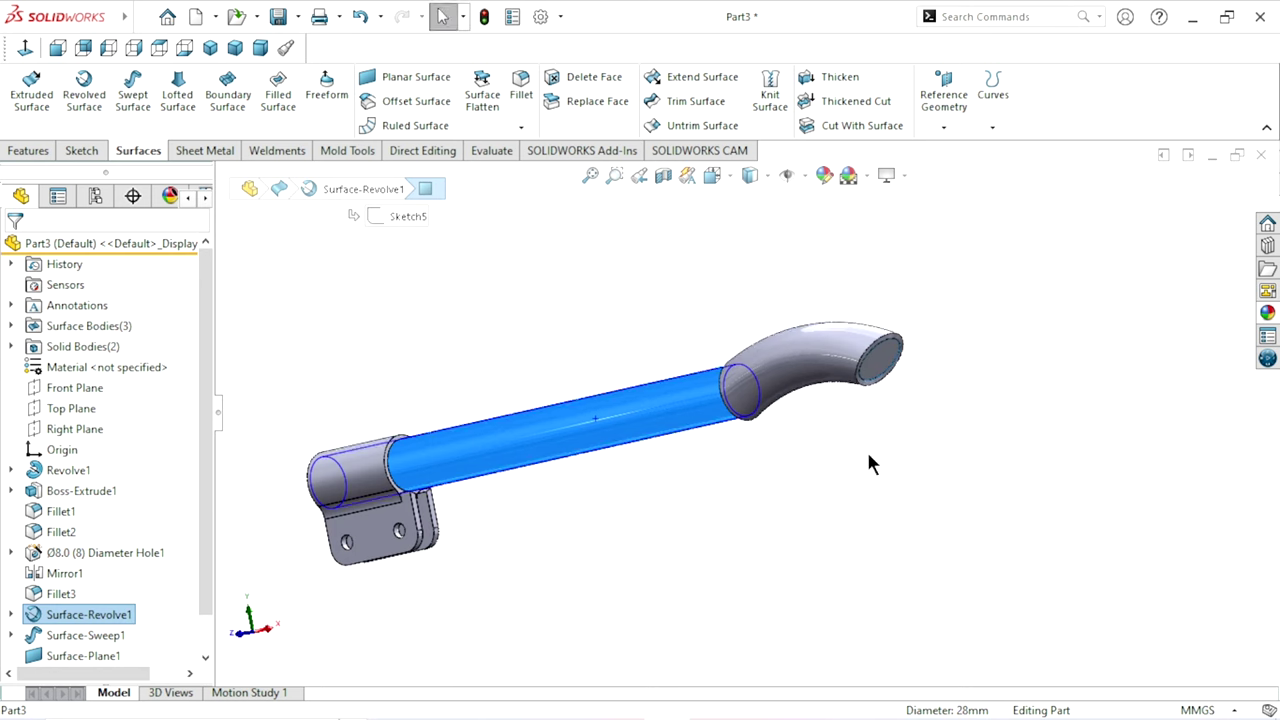
{"action": "scroll", "coordinate": [596, 519], "scroll_direction": "down", "scroll_amount": 3}
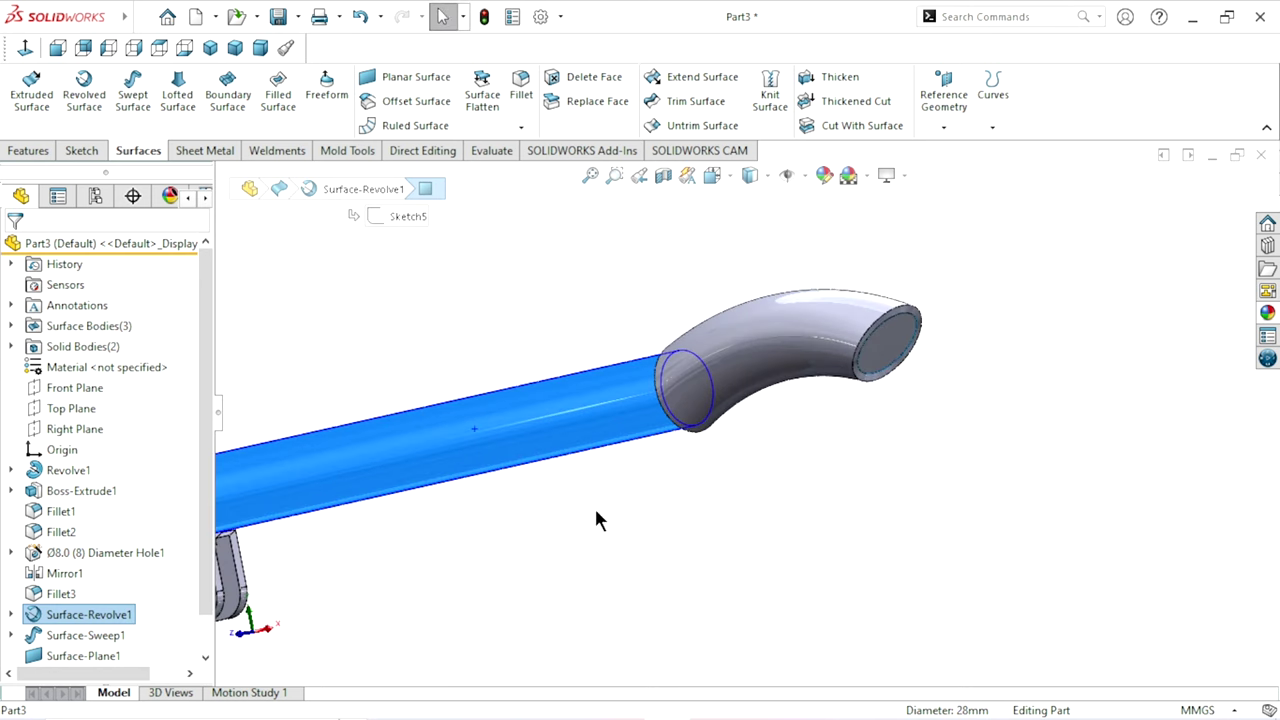
{"action": "left_click", "coordinate": [96, 638], "text": "ctrl"}
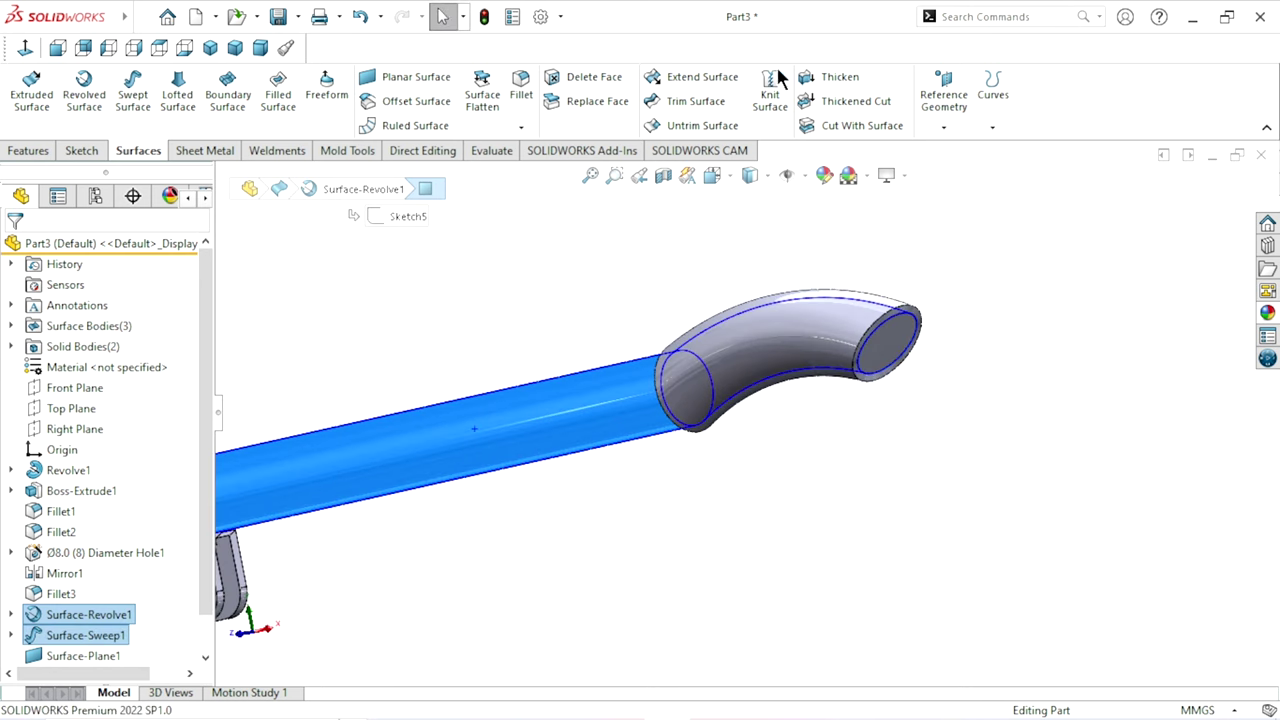
Thicken the swept spout surface to a 2 mm wall merged into the solid
{"action": "left_click", "coordinate": [830, 78]}
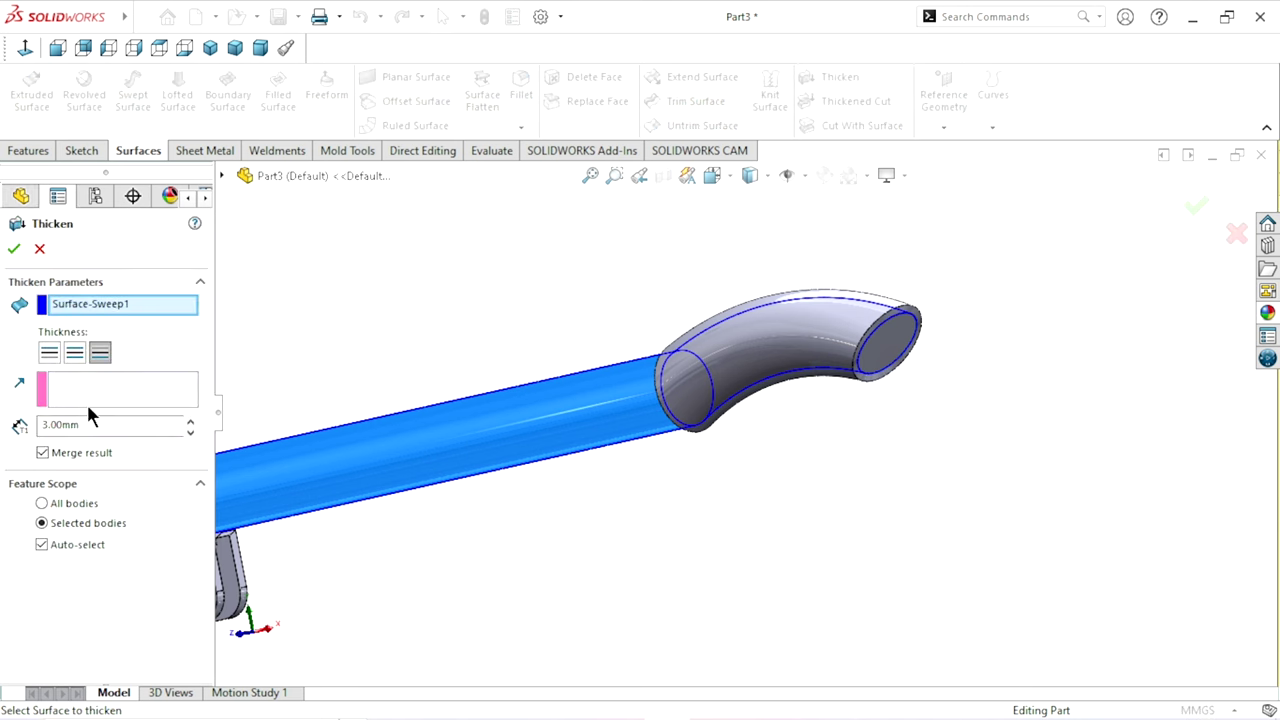
{"action": "double_click", "coordinate": [93, 429]}
{"action": "key", "text": "Return"}
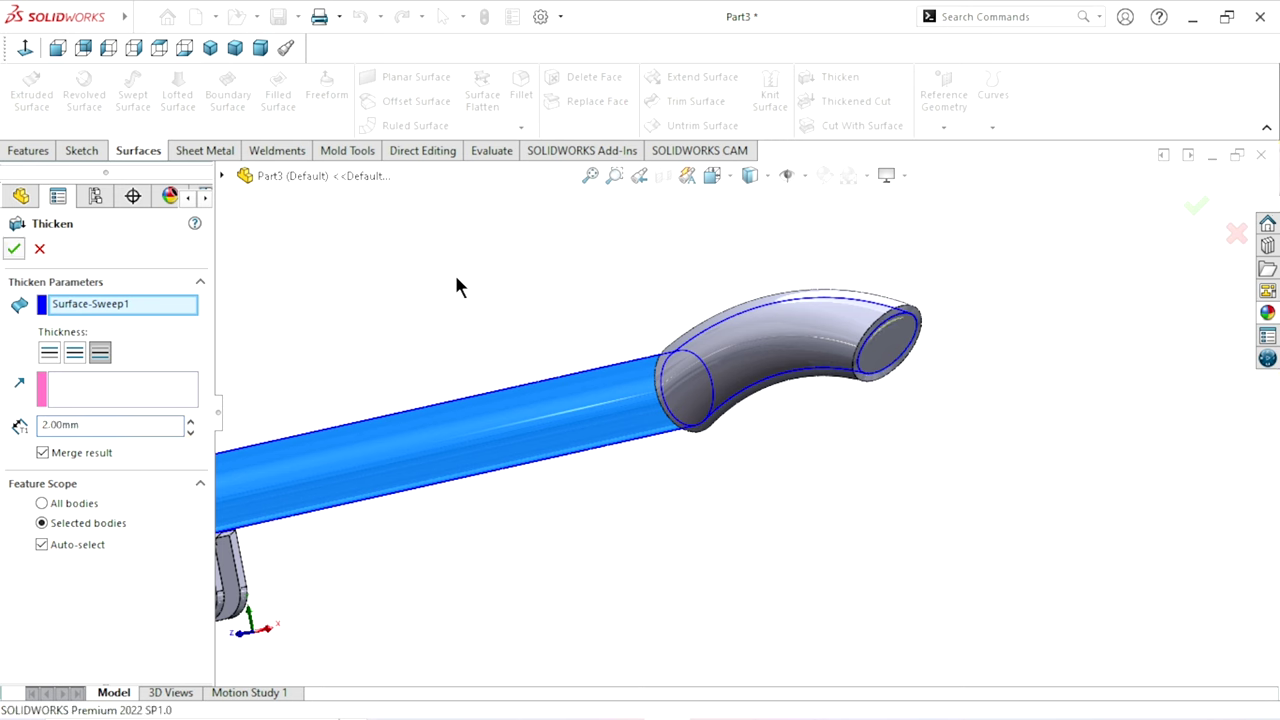
{"action": "mouse_move", "coordinate": [486, 333]}
{"action": "middle_mouse_down"}
{"action": "mouse_move", "coordinate": [743, 515]}
{"action": "mouse_move", "coordinate": [666, 486]}
{"action": "middle_mouse_up"}
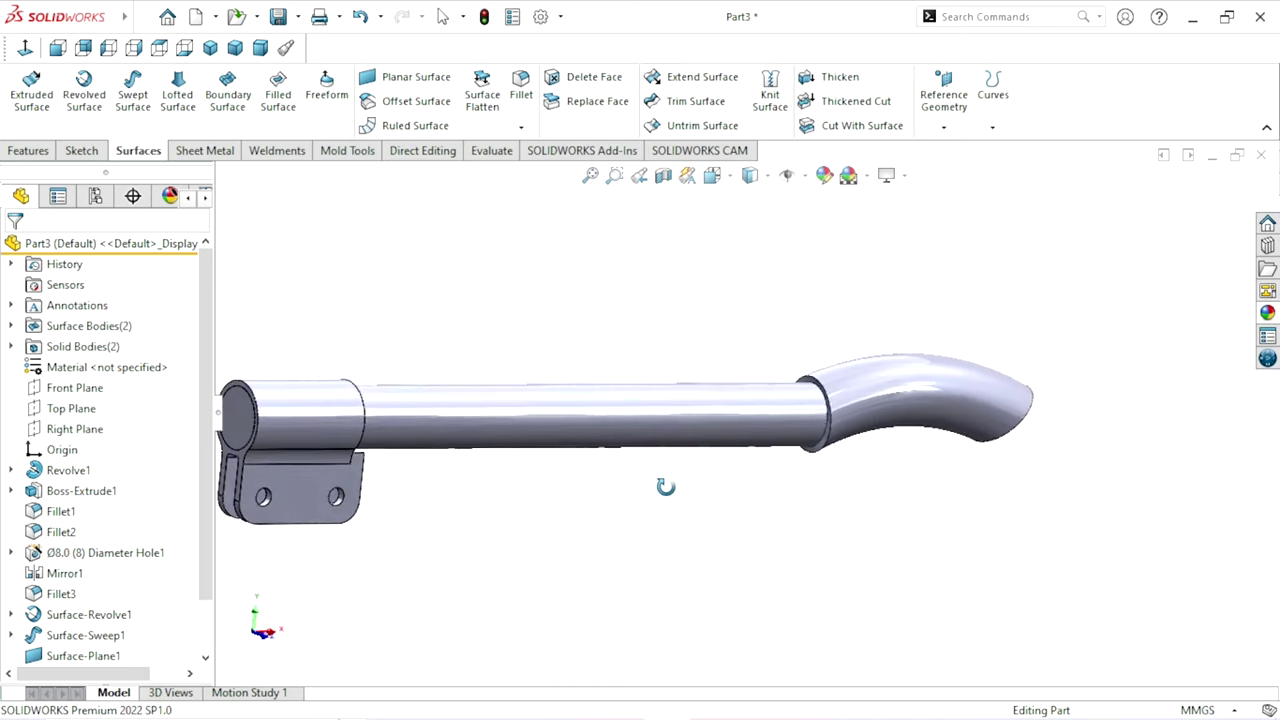
{"action": "scroll", "coordinate": [846, 429], "scroll_direction": "down", "scroll_amount": 5}
{"action": "scroll", "coordinate": [786, 457], "scroll_direction": "down", "scroll_amount": 2}
{"action": "mouse_move", "coordinate": [922, 497]}
{"action": "middle_mouse_down"}
{"action": "mouse_move", "coordinate": [868, 461]}
{"action": "mouse_move", "coordinate": [969, 433]}
{"action": "mouse_move", "coordinate": [861, 504]}
{"action": "middle_mouse_up"}
{"action": "scroll", "coordinate": [866, 460], "scroll_direction": "up", "scroll_amount": 5}
{"action": "scroll", "coordinate": [969, 425], "scroll_direction": "down", "scroll_amount": 2}
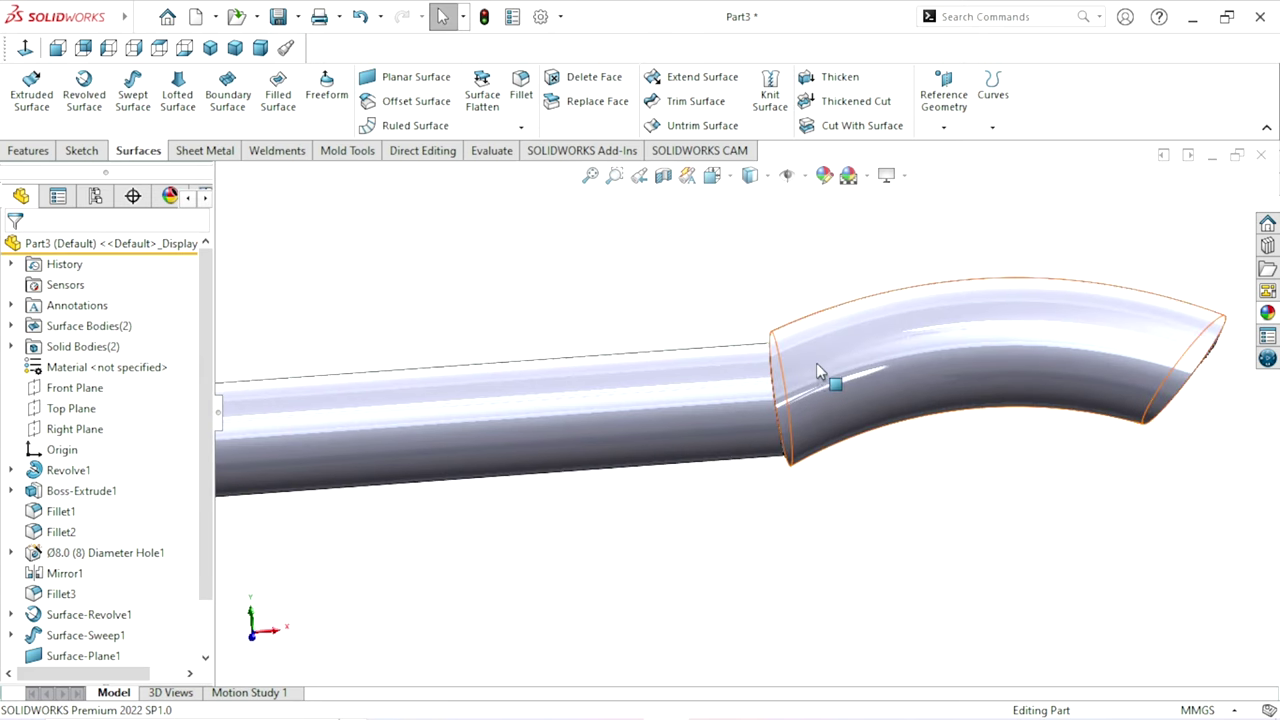
{"action": "scroll", "coordinate": [503, 310], "scroll_direction": "down", "scroll_amount": 2}
{"action": "middle_click_drag", "start_coordinate": [491, 303], "coordinate": [526, 294]}
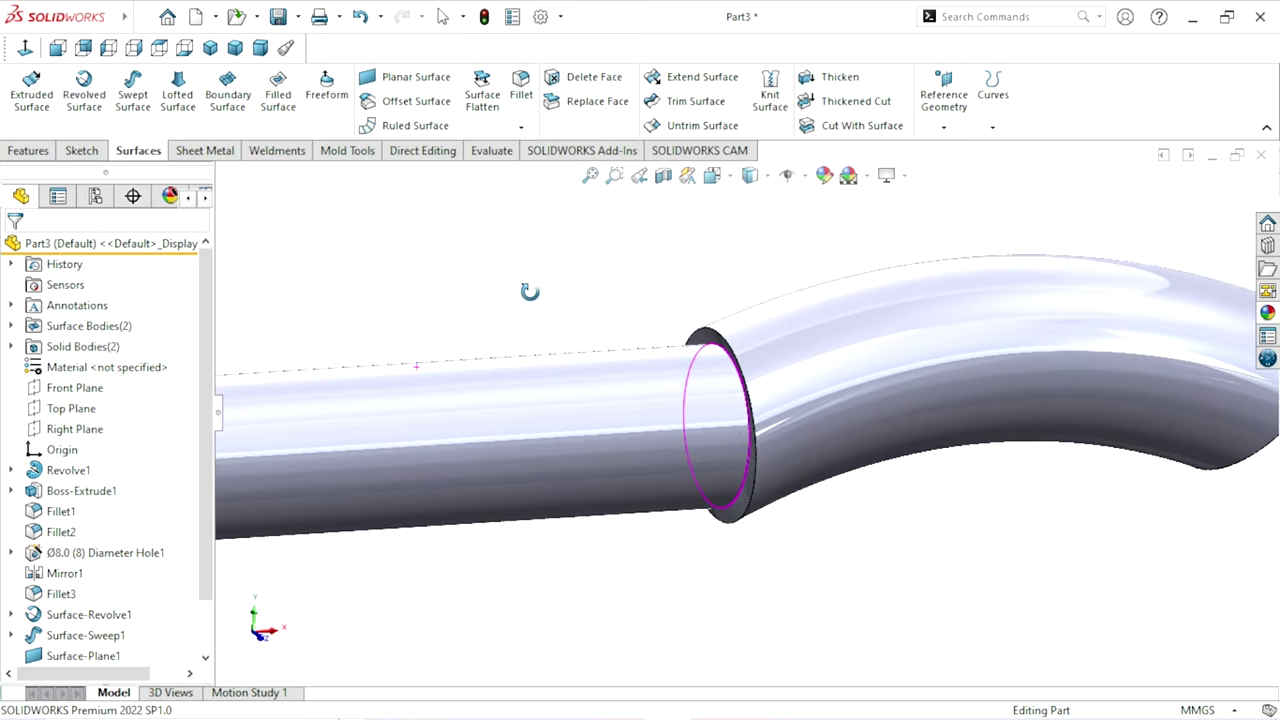
{"action": "scroll", "coordinate": [740, 440], "scroll_direction": "up", "scroll_amount": 2}
{"action": "mouse_move", "coordinate": [734, 414]}
{"action": "middle_mouse_down"}
{"action": "mouse_move", "coordinate": [694, 449]}
{"action": "mouse_move", "coordinate": [954, 520]}
{"action": "mouse_move", "coordinate": [857, 500]}
{"action": "mouse_move", "coordinate": [794, 406]}
{"action": "middle_mouse_up"}
{"action": "scroll", "coordinate": [697, 310], "scroll_direction": "down", "scroll_amount": 2}
{"action": "scroll", "coordinate": [697, 310], "scroll_direction": "down", "scroll_amount": 1}
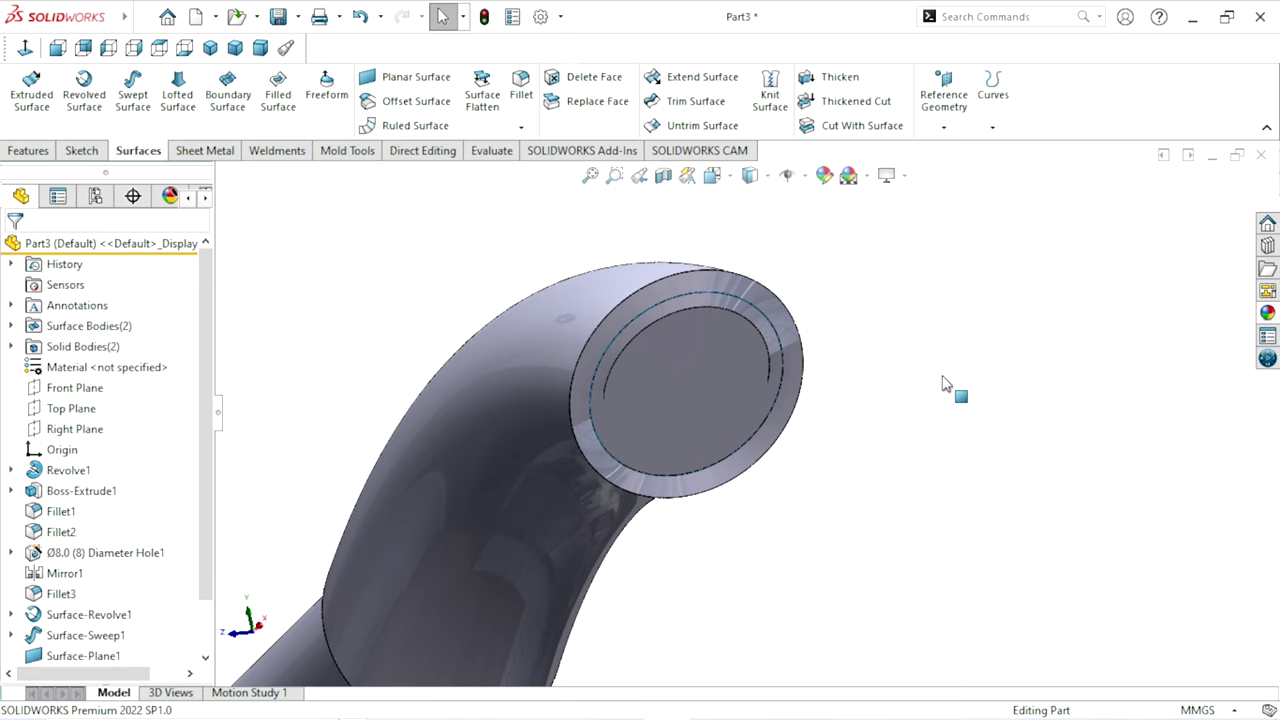
{"action": "scroll", "coordinate": [943, 380], "scroll_direction": "up", "scroll_amount": 2}
{"action": "key", "text": "ctrl+1"}
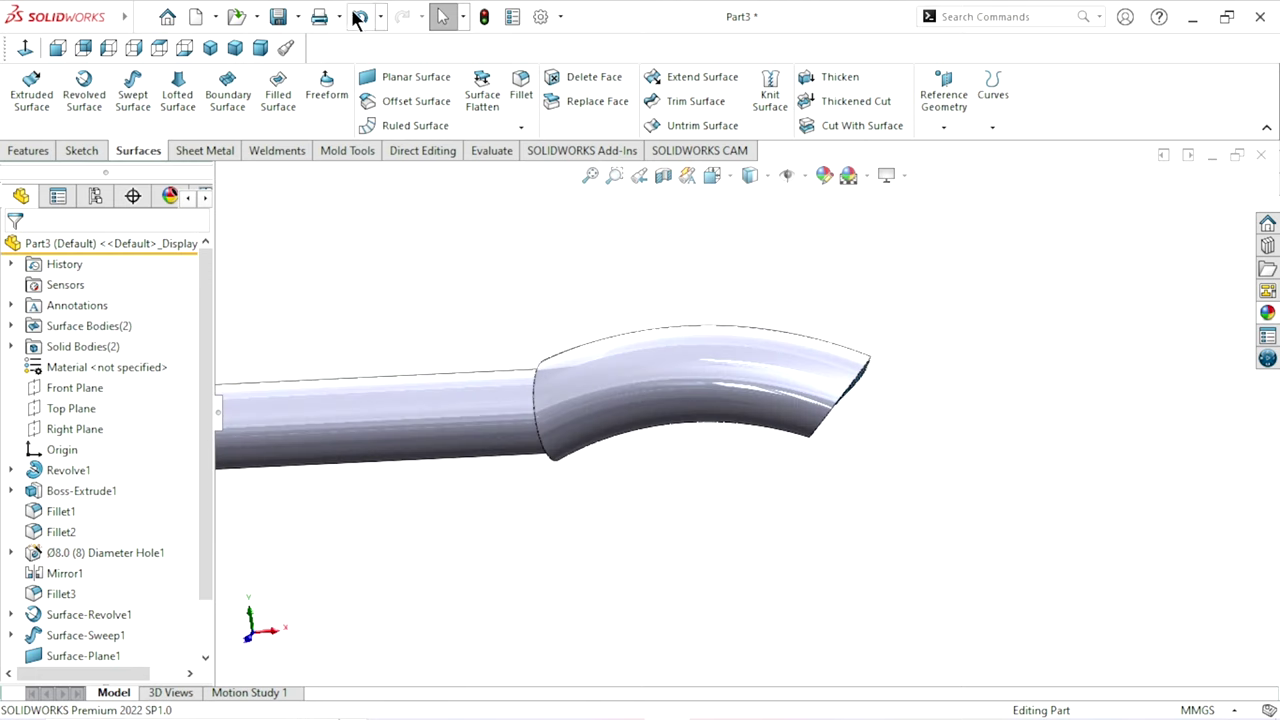
Orbit and zoom to inspect the open pipe end, collar and bent spout
{"action": "middle_click_drag", "start_coordinate": [923, 434], "coordinate": [903, 465]}
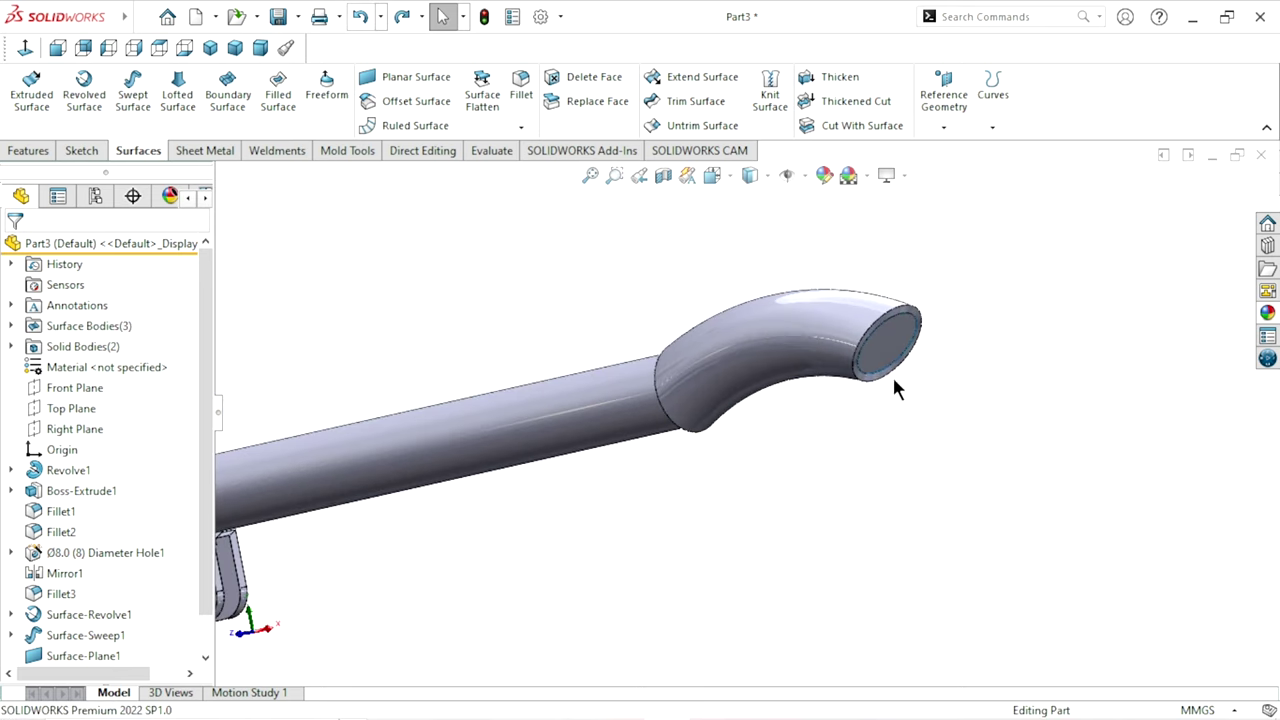
{"action": "mouse_move", "coordinate": [895, 388]}
{"action": "middle_mouse_down"}
{"action": "mouse_move", "coordinate": [922, 451]}
{"action": "mouse_move", "coordinate": [980, 443]}
{"action": "middle_mouse_up"}
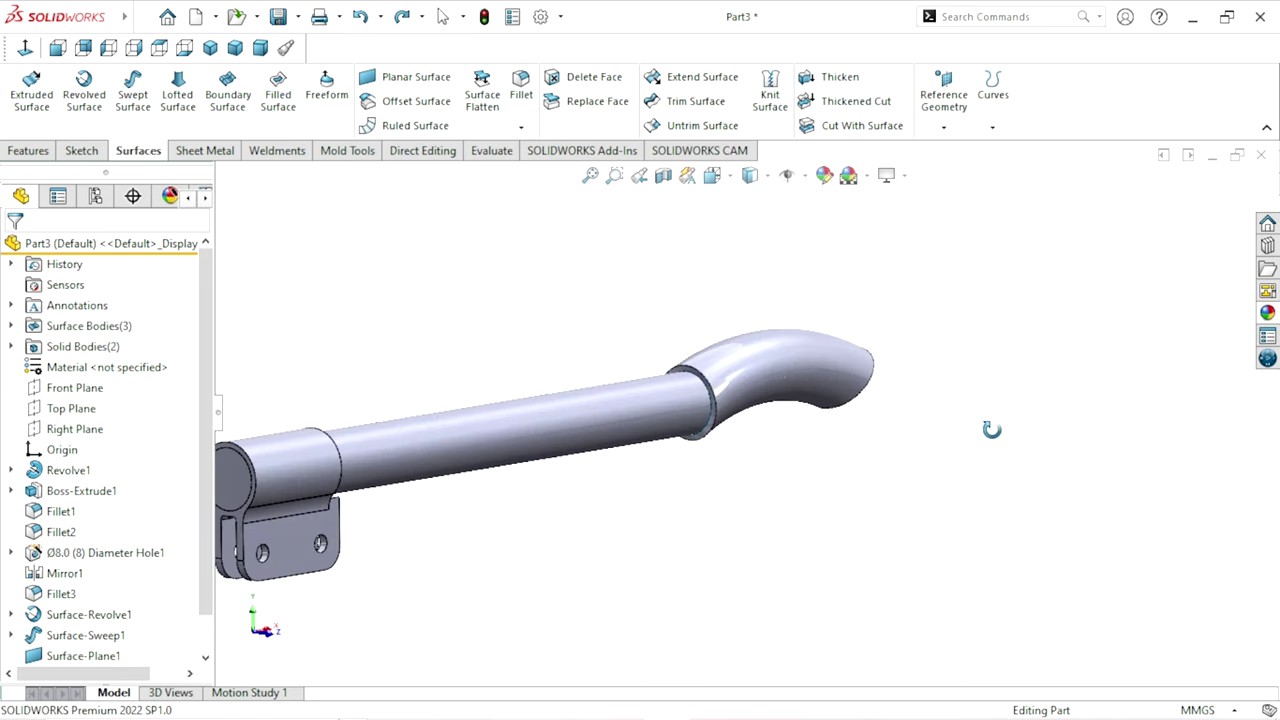
{"action": "scroll", "coordinate": [806, 480], "scroll_direction": "down", "scroll_amount": 3}
{"action": "mouse_move", "coordinate": [806, 480]}
{"action": "middle_mouse_down"}
{"action": "mouse_move", "coordinate": [897, 431]}
{"action": "mouse_move", "coordinate": [946, 262]}
{"action": "middle_mouse_up"}
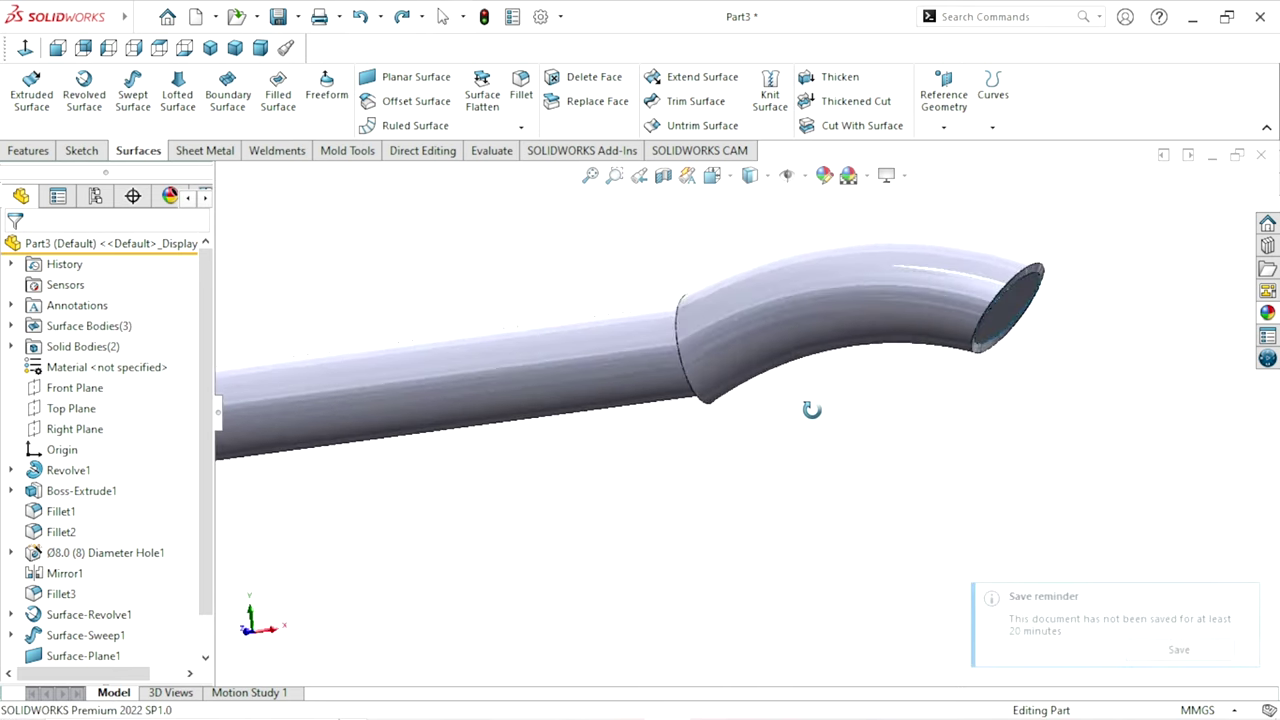
{"action": "scroll", "coordinate": [924, 434], "scroll_direction": "down", "scroll_amount": 3}
{"action": "scroll", "coordinate": [922, 432], "scroll_direction": "down", "scroll_amount": 2}
{"action": "scroll", "coordinate": [990, 395], "scroll_direction": "up", "scroll_amount": 3}
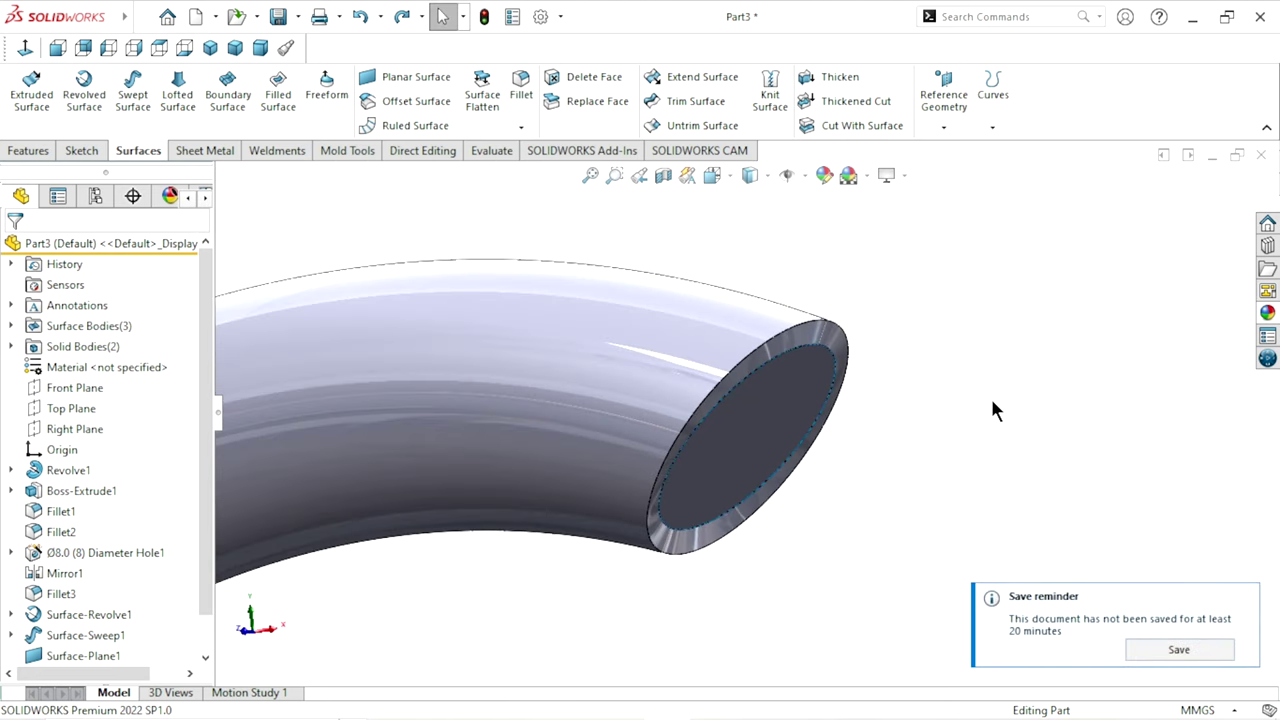
{"action": "scroll", "coordinate": [990, 395], "scroll_direction": "up", "scroll_amount": 2}
{"action": "mouse_move", "coordinate": [866, 453]}
{"action": "middle_mouse_down"}
{"action": "mouse_move", "coordinate": [789, 492]}
{"action": "mouse_move", "coordinate": [881, 486]}
{"action": "middle_mouse_up"}
{"action": "scroll", "coordinate": [732, 503], "scroll_direction": "up", "scroll_amount": 2}
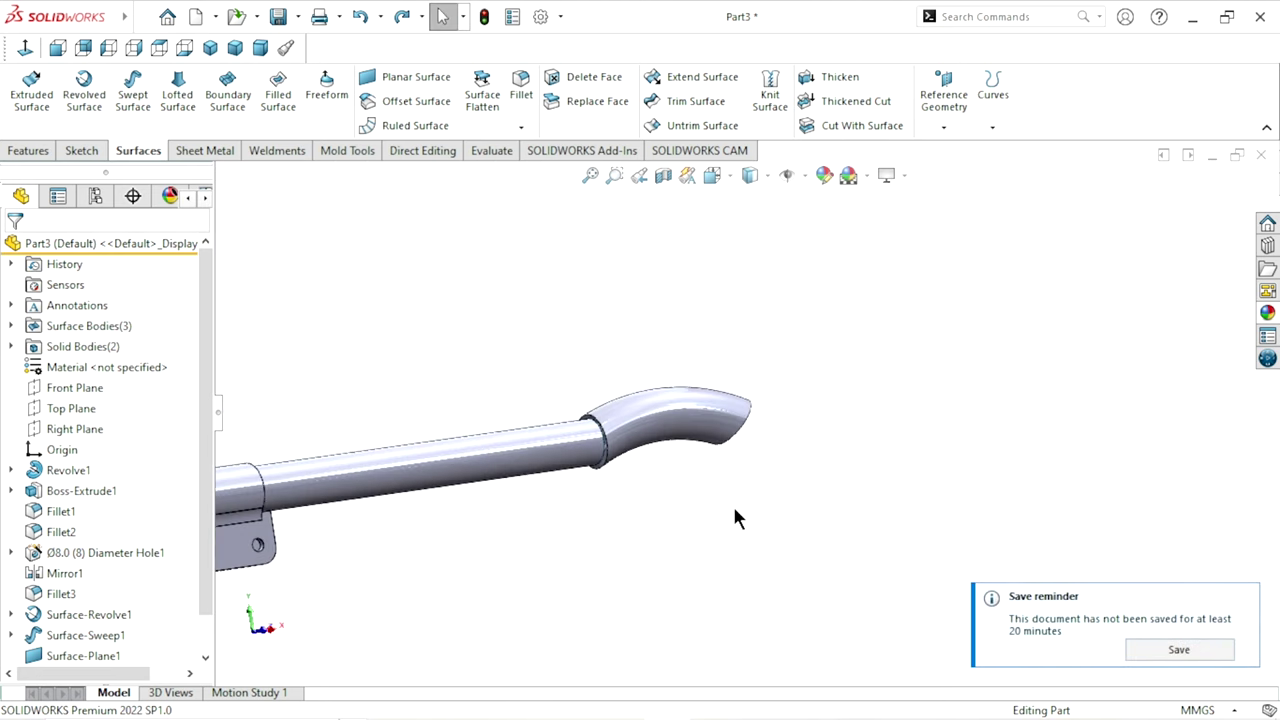
{"action": "scroll", "coordinate": [628, 471], "scroll_direction": "up", "scroll_amount": 2}
{"action": "scroll", "coordinate": [908, 343], "scroll_direction": "down", "scroll_amount": 3}
{"action": "scroll", "coordinate": [922, 318], "scroll_direction": "down", "scroll_amount": 2}
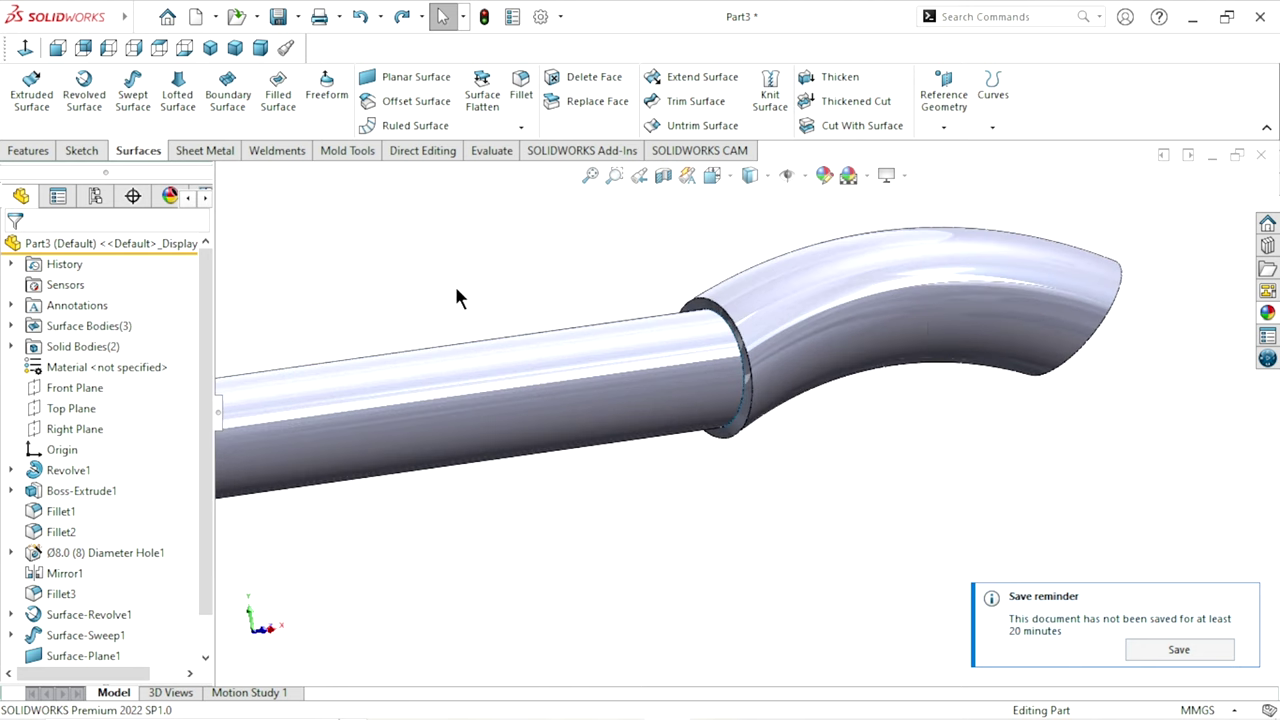
View the spout end face-on, then undo the spout thickening
{"action": "middle_click_drag", "start_coordinate": [700, 337], "coordinate": [840, 508]}
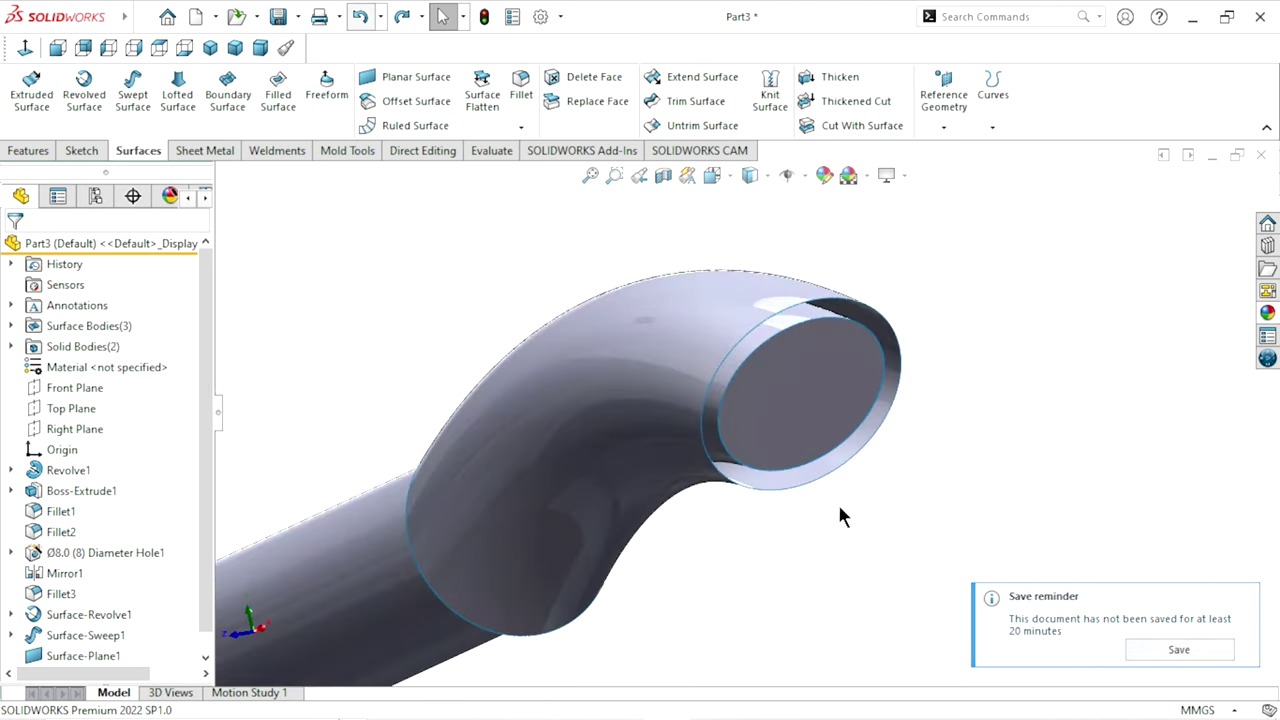
{"action": "scroll", "coordinate": [771, 504], "scroll_direction": "up", "scroll_amount": 3}
{"action": "mouse_move", "coordinate": [758, 521]}
{"action": "middle_mouse_down"}
{"action": "mouse_move", "coordinate": [818, 484]}
{"action": "mouse_move", "coordinate": [746, 457]}
{"action": "mouse_move", "coordinate": [817, 509]}
{"action": "mouse_move", "coordinate": [858, 494]}
{"action": "mouse_move", "coordinate": [783, 497]}
{"action": "middle_mouse_up"}
{"action": "scroll", "coordinate": [768, 479], "scroll_direction": "down", "scroll_amount": 2}
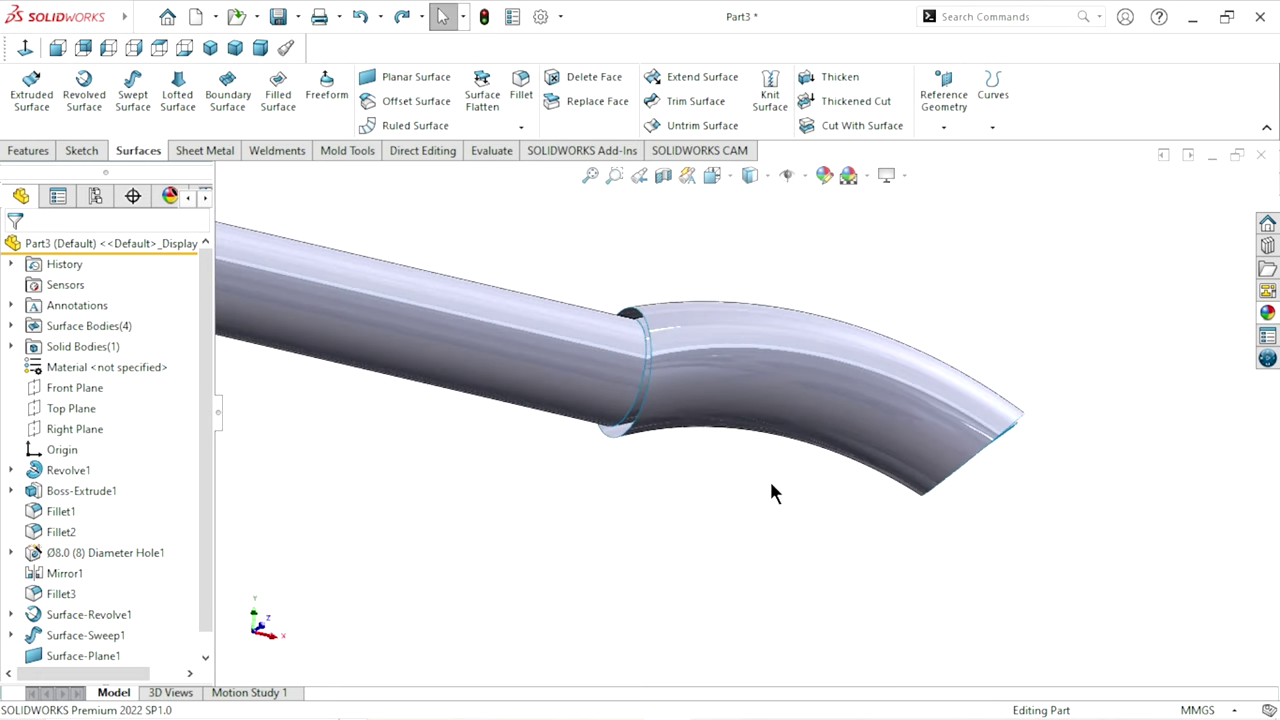
{"action": "left_click", "coordinate": [362, 18]}
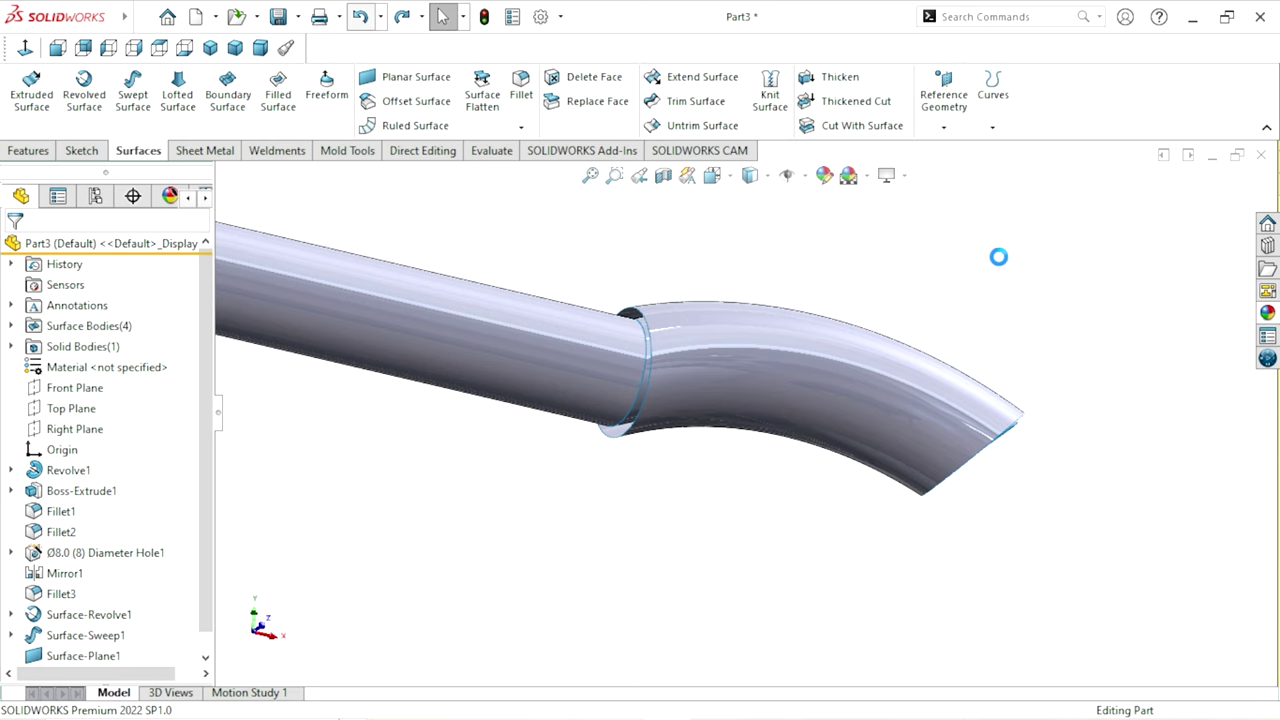
{"action": "middle_click_drag", "start_coordinate": [1000, 257], "coordinate": [740, 483]}
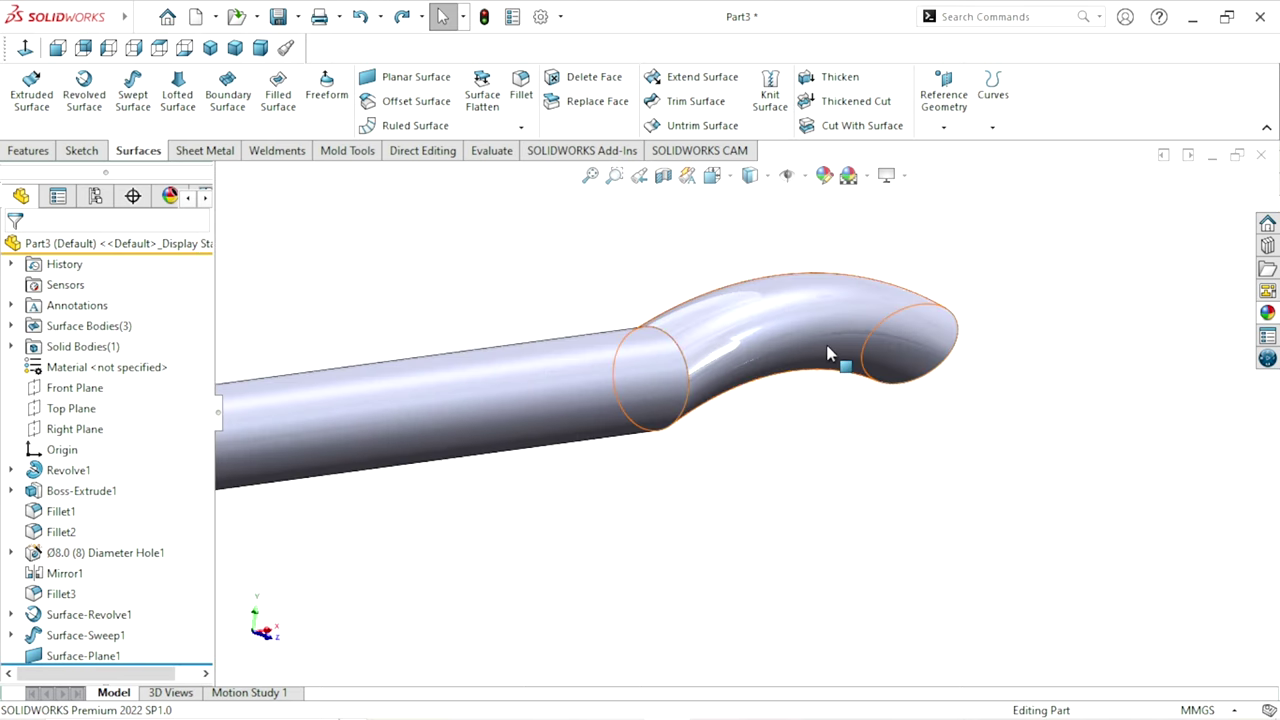
Thicken Surface-Sweep1 into a 3 mm solid wall on Side 1
{"action": "left_click", "coordinate": [826, 82]}
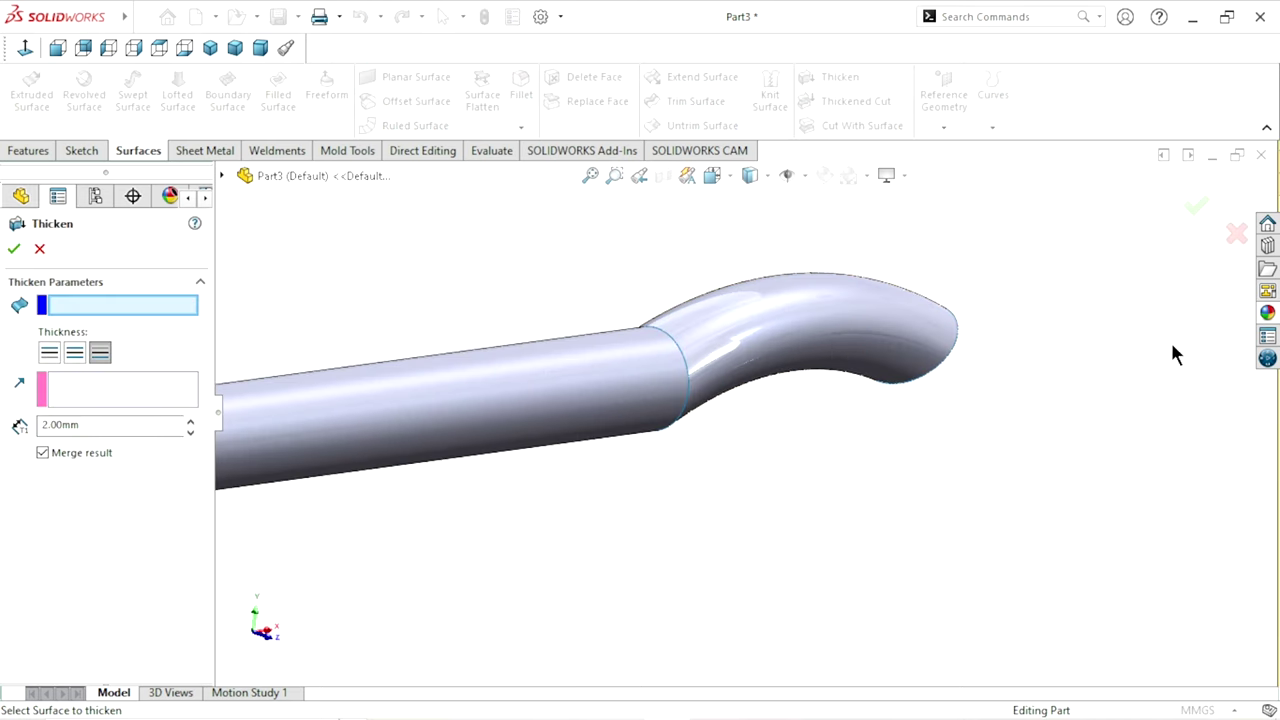
{"action": "left_click", "coordinate": [812, 360]}
{"action": "left_click", "coordinate": [92, 430]}
{"action": "type", "text": "3"}
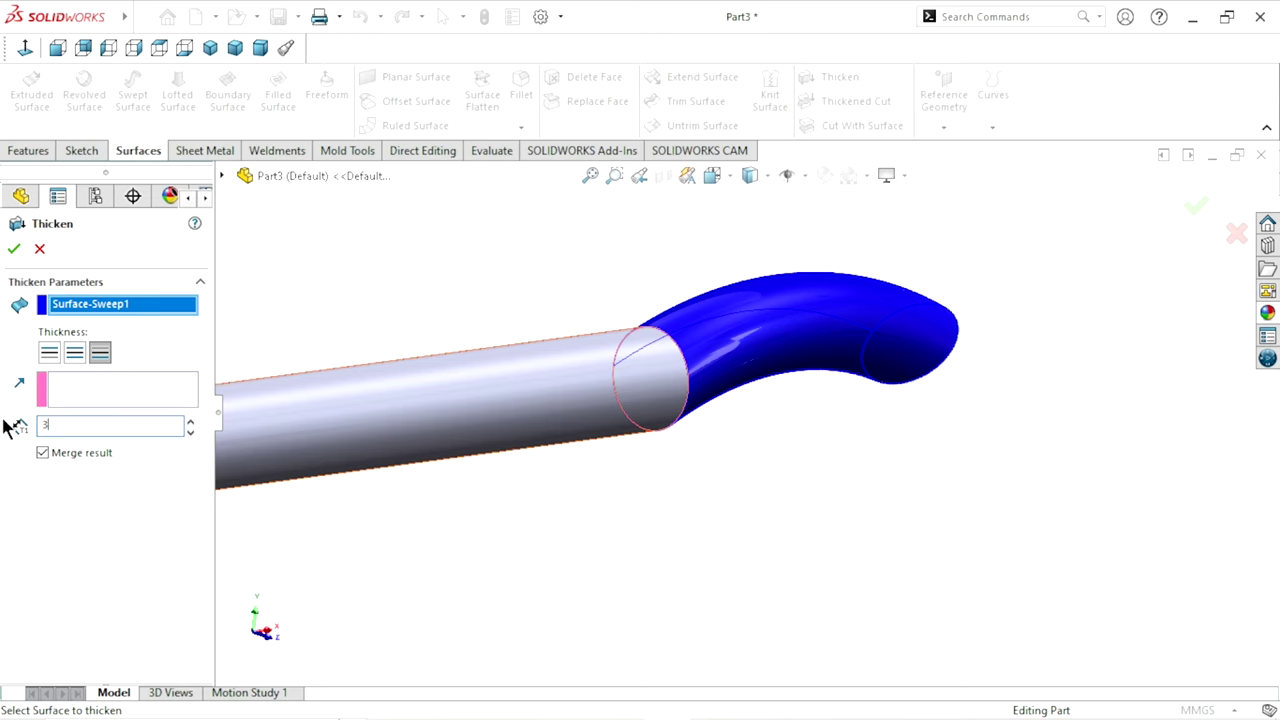
{"action": "left_click", "coordinate": [50, 360]}
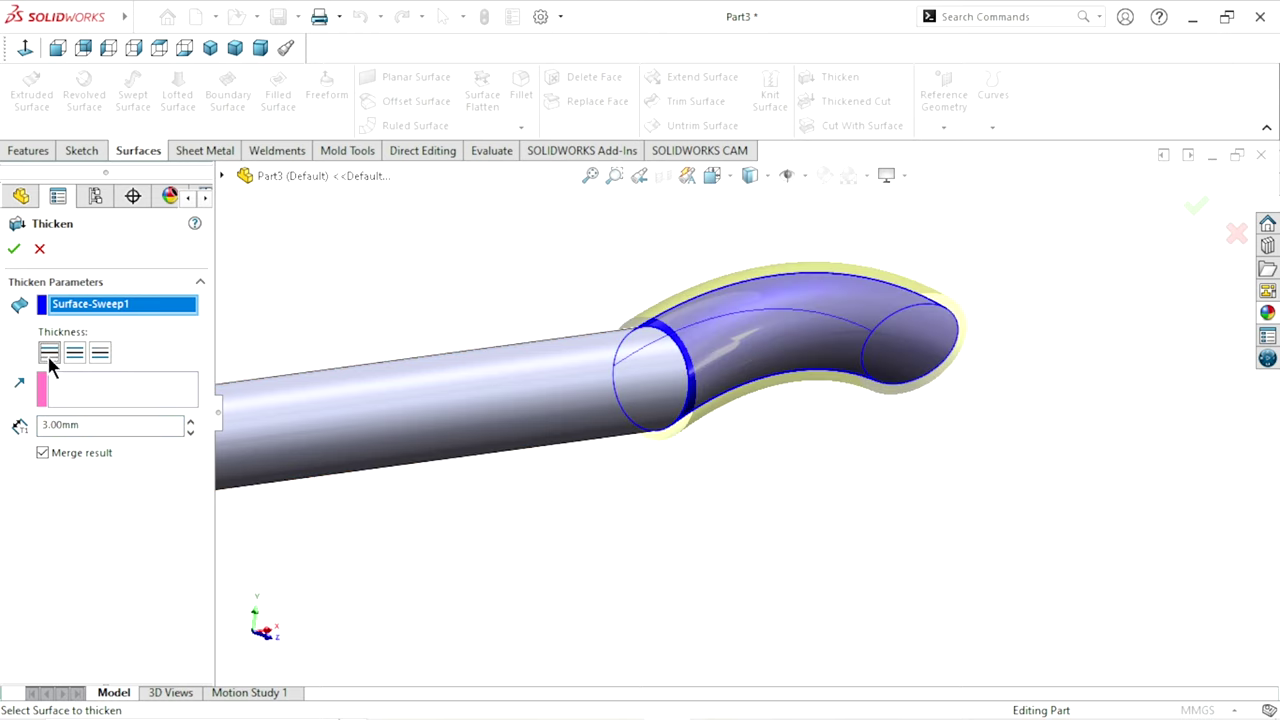
{"action": "left_click", "coordinate": [10, 248]}
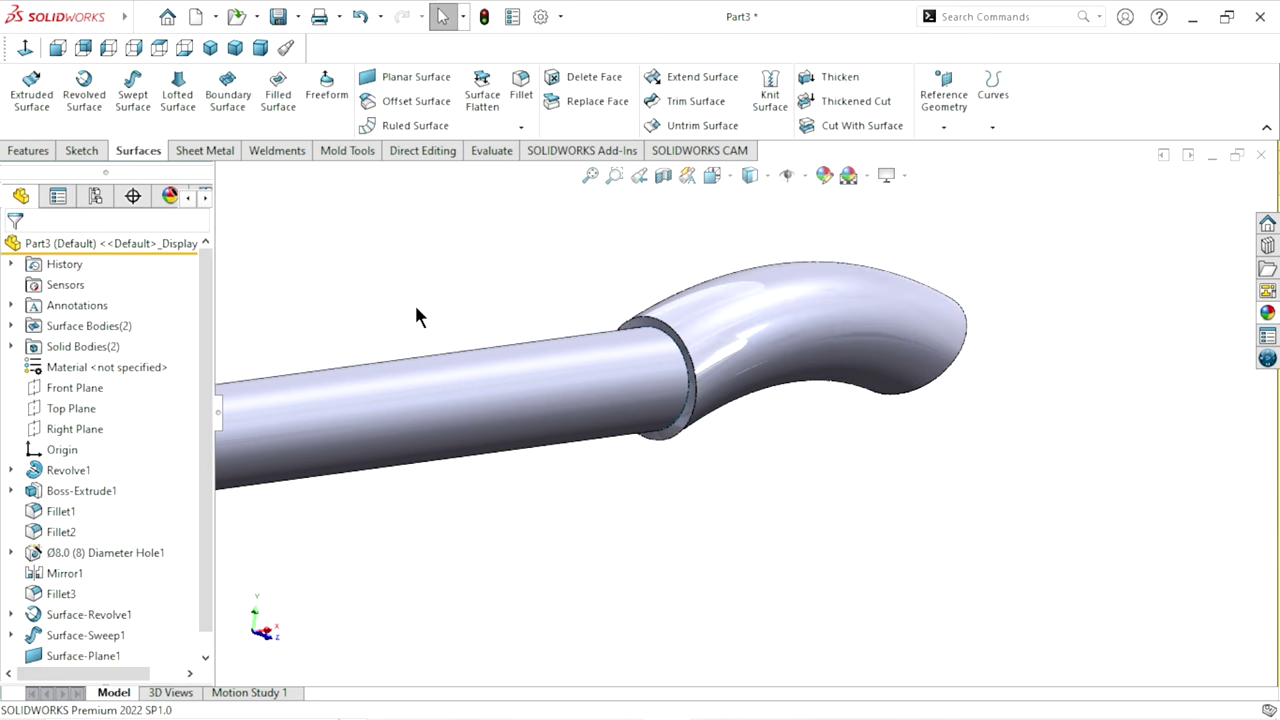
Orbit and zoom to a side view with the thickened spout at right
{"action": "mouse_move", "coordinate": [852, 373]}
{"action": "middle_mouse_down"}
{"action": "mouse_move", "coordinate": [866, 409]}
{"action": "mouse_move", "coordinate": [766, 420]}
{"action": "middle_mouse_up"}
{"action": "scroll", "coordinate": [900, 363], "scroll_direction": "down", "scroll_amount": 3}
{"action": "scroll", "coordinate": [874, 380], "scroll_direction": "down", "scroll_amount": 3}
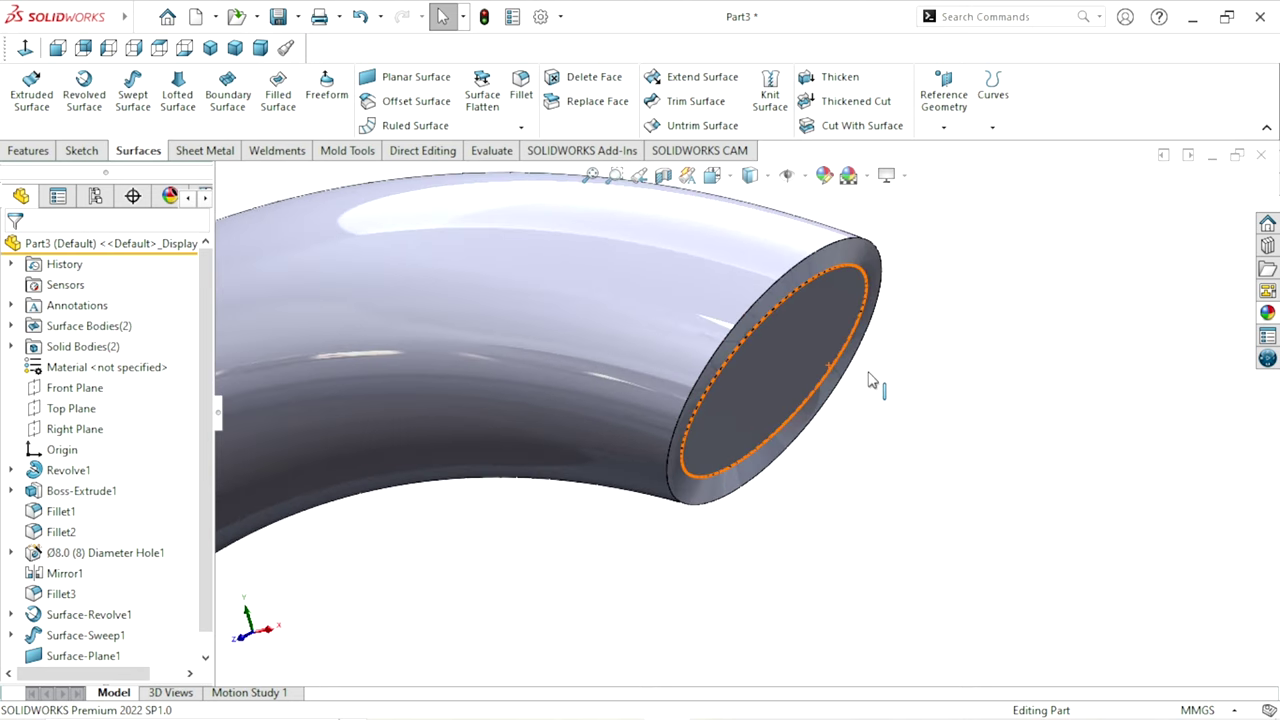
{"action": "scroll", "coordinate": [892, 399], "scroll_direction": "up", "scroll_amount": 3}
{"action": "scroll", "coordinate": [890, 395], "scroll_direction": "up", "scroll_amount": 2}
{"action": "mouse_move", "coordinate": [890, 395]}
{"action": "middle_mouse_down"}
{"action": "mouse_move", "coordinate": [840, 357]}
{"action": "mouse_move", "coordinate": [915, 402]}
{"action": "mouse_move", "coordinate": [1011, 389]}
{"action": "middle_mouse_up"}
{"action": "key", "text": "Escape"}
{"action": "scroll", "coordinate": [600, 503], "scroll_direction": "up", "scroll_amount": 3}
{"action": "scroll", "coordinate": [529, 523], "scroll_direction": "up", "scroll_amount": 3}
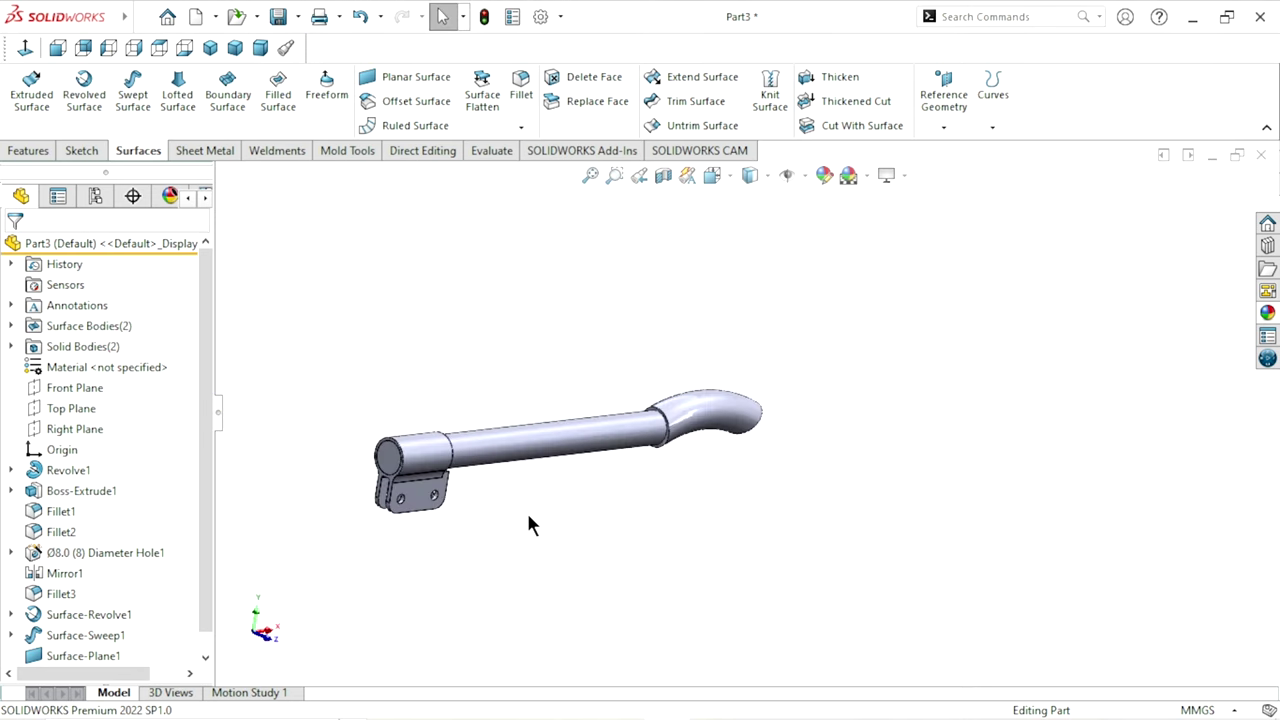
{"action": "scroll", "coordinate": [522, 493], "scroll_direction": "down", "scroll_amount": 2}
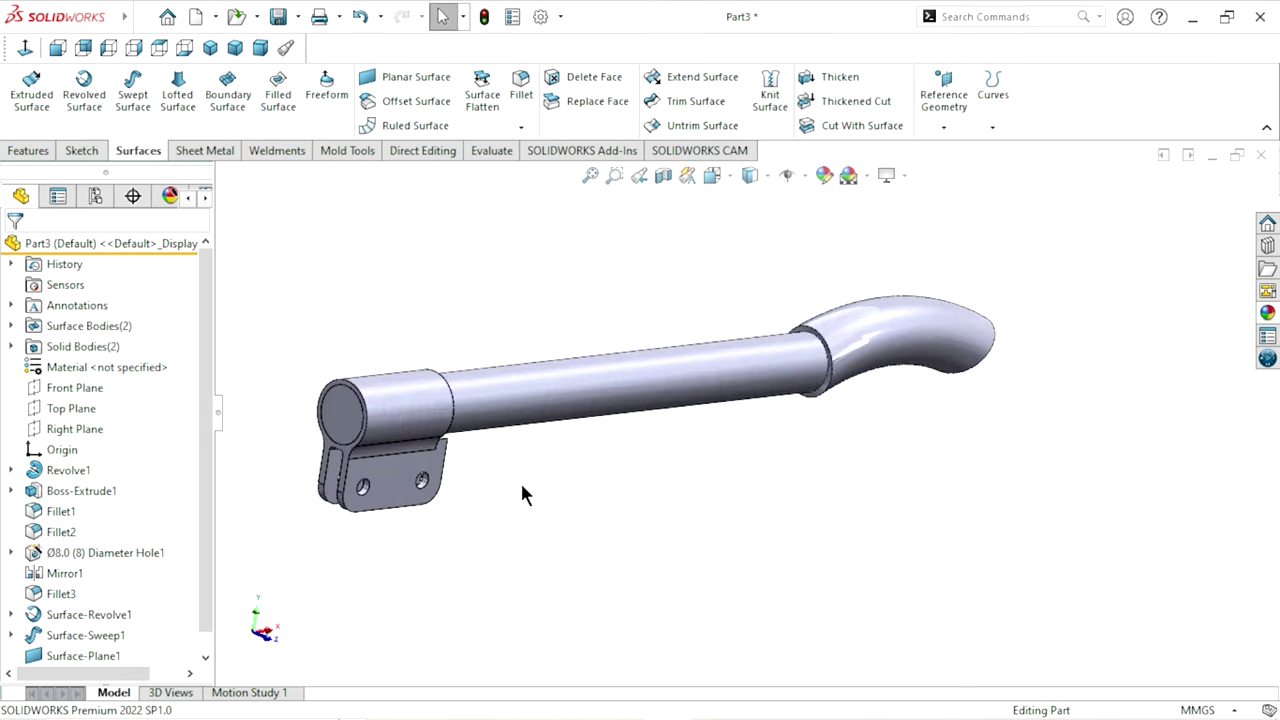
Thicken the straight tube Surface-Revolve1 to a 2 mm wall on Side 1
{"action": "left_click", "coordinate": [601, 412]}
{"action": "type", "text": "2"}
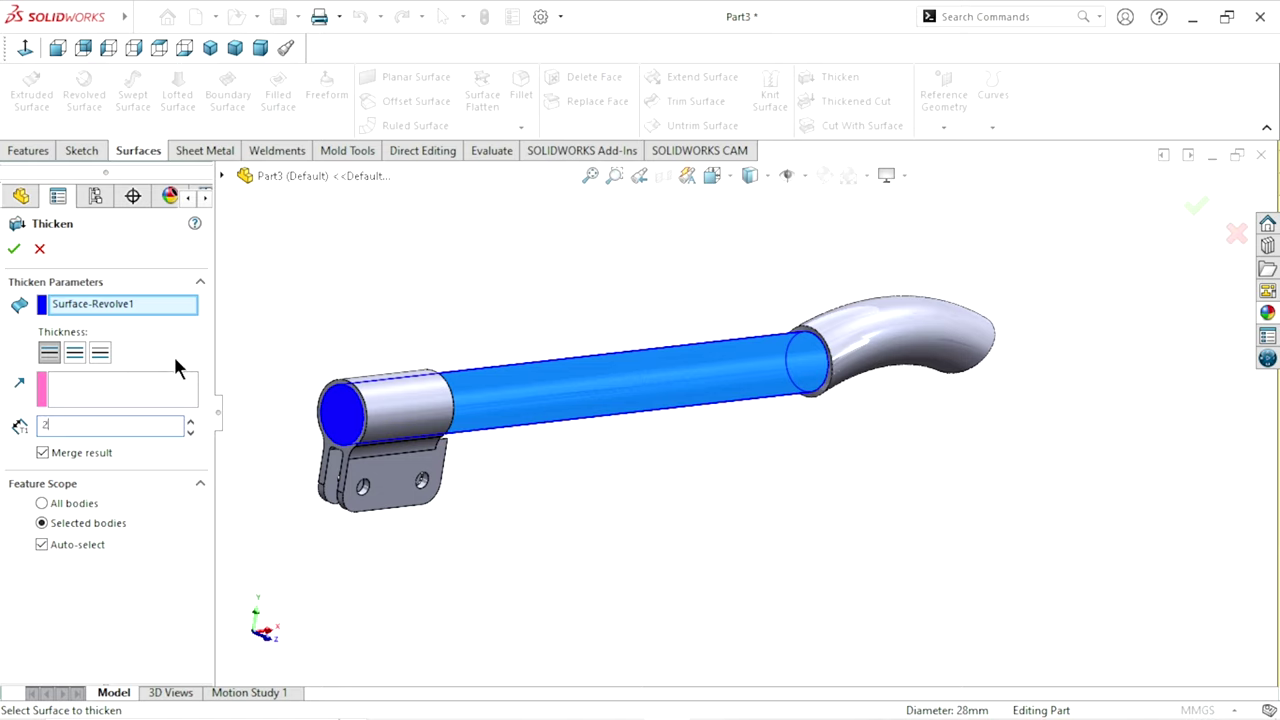
{"action": "key", "text": "Return"}
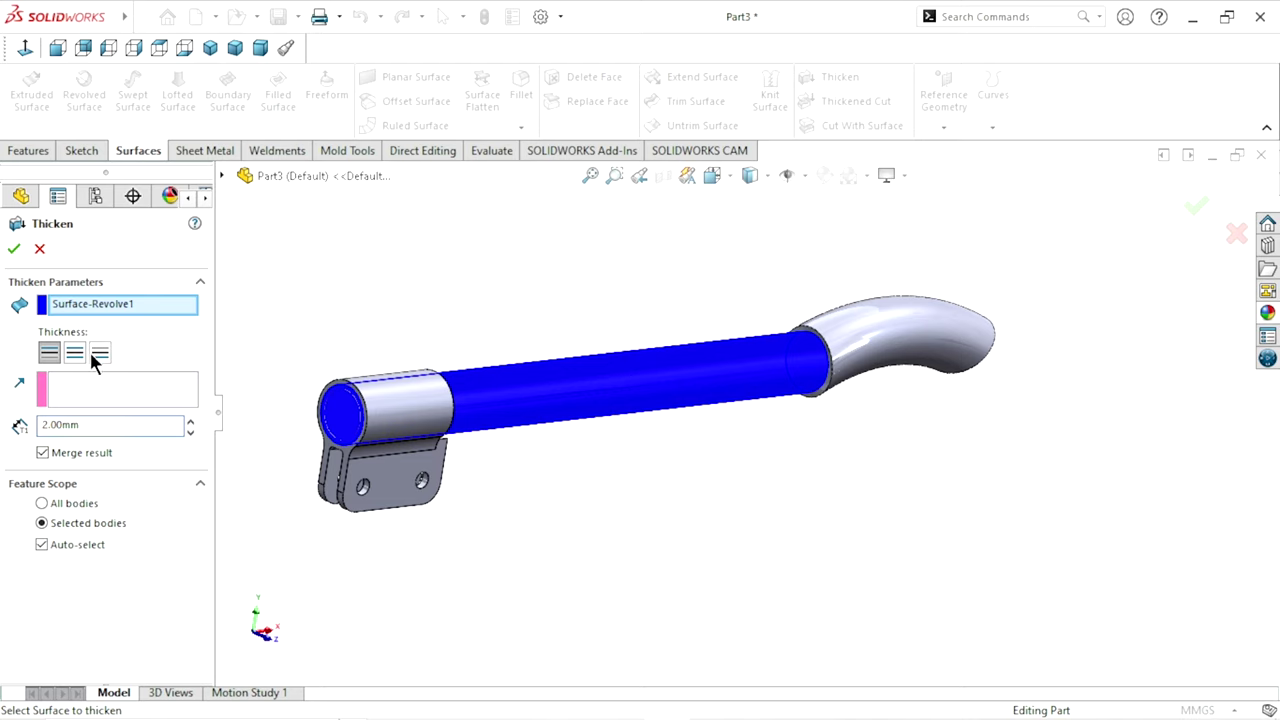
{"action": "left_click", "coordinate": [97, 354]}
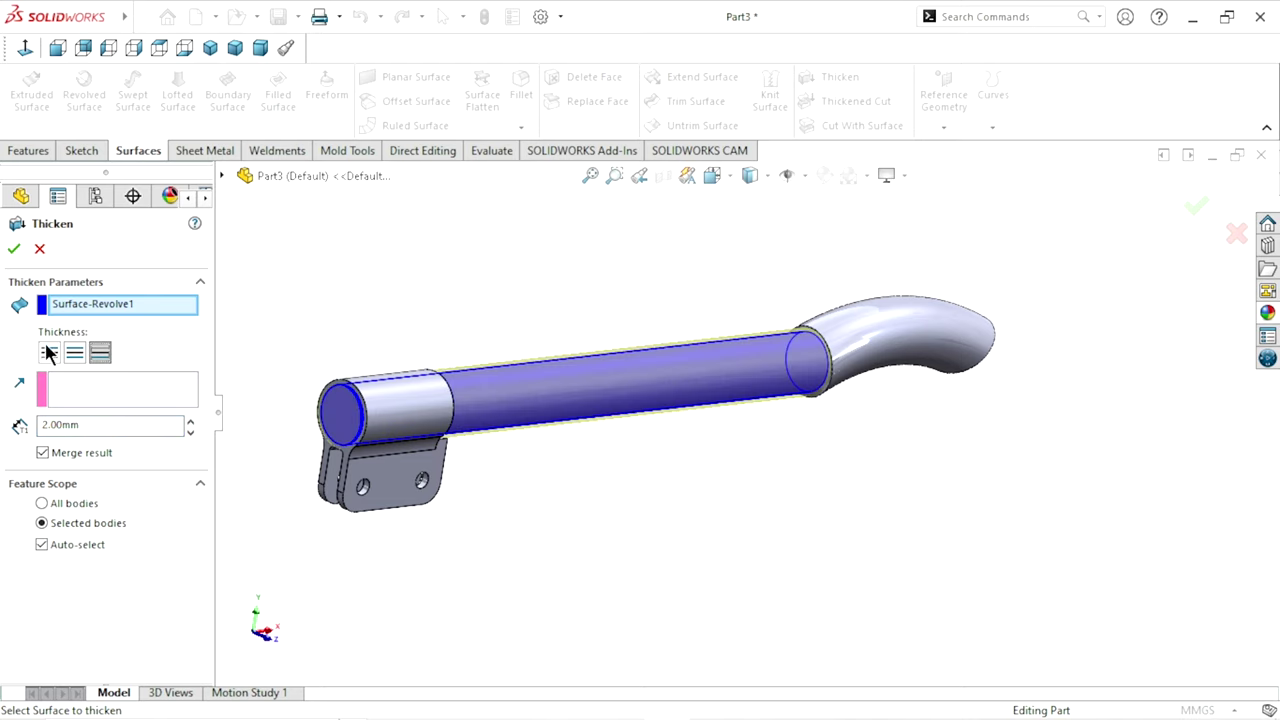
{"action": "left_click", "coordinate": [48, 353]}
{"action": "left_click", "coordinate": [14, 250]}
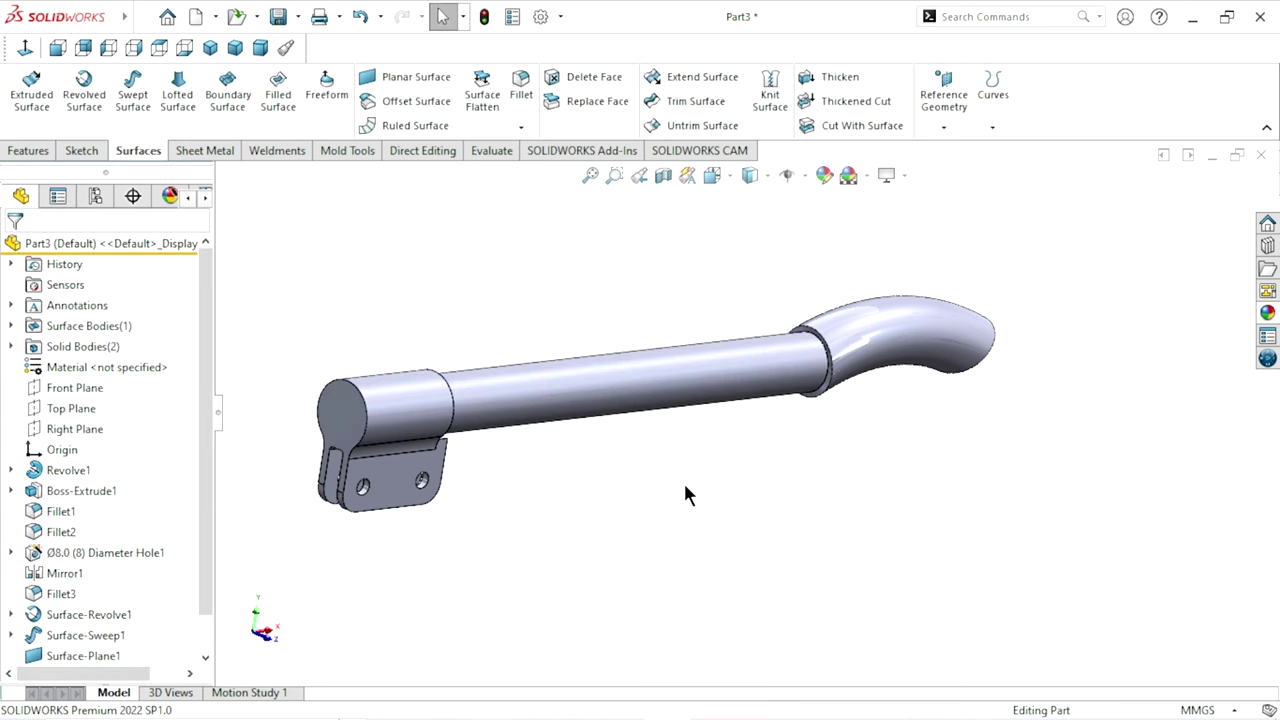
{"action": "middle_click_drag", "start_coordinate": [683, 480], "coordinate": [584, 453]}
{"action": "left_click_drag", "start_coordinate": [584, 453], "coordinate": [686, 437]}
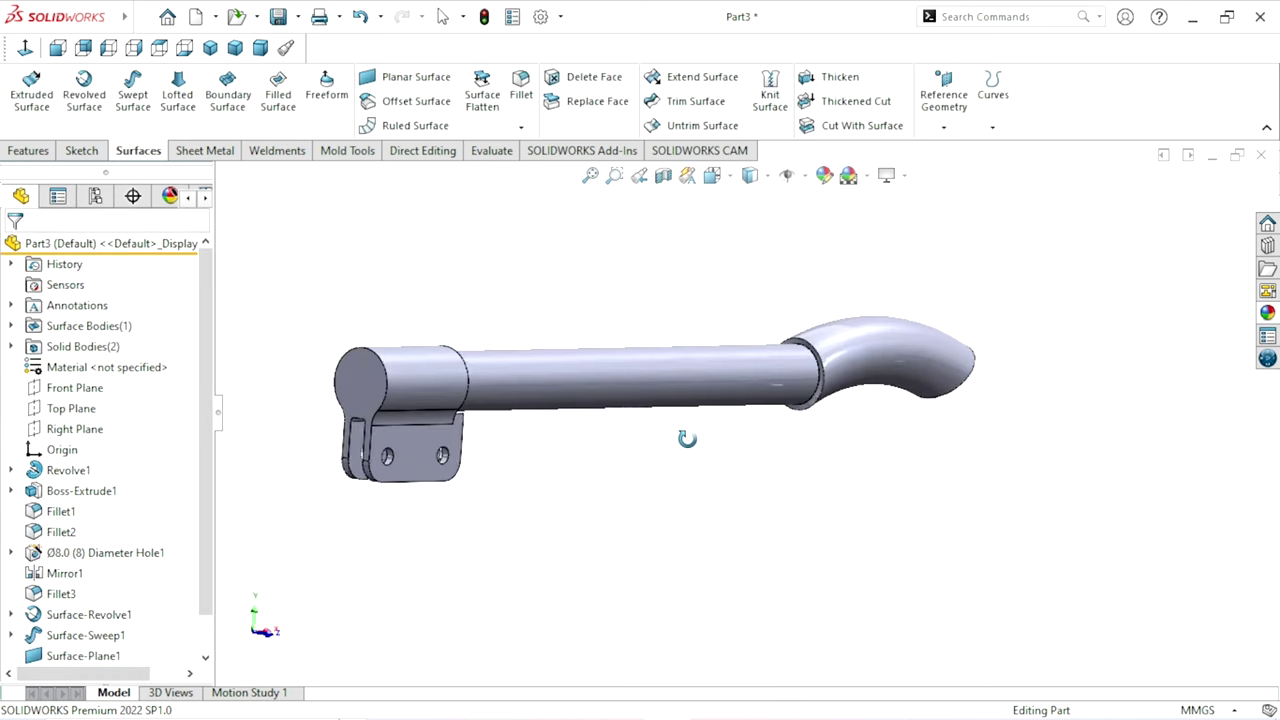
Orbit around the clamp and tube to a flatter side-on view
{"action": "left_click", "coordinate": [443, 16]}
{"action": "scroll", "coordinate": [517, 380], "scroll_direction": "down", "scroll_amount": 5}
{"action": "scroll", "coordinate": [517, 380], "scroll_direction": "up", "scroll_amount": 3}
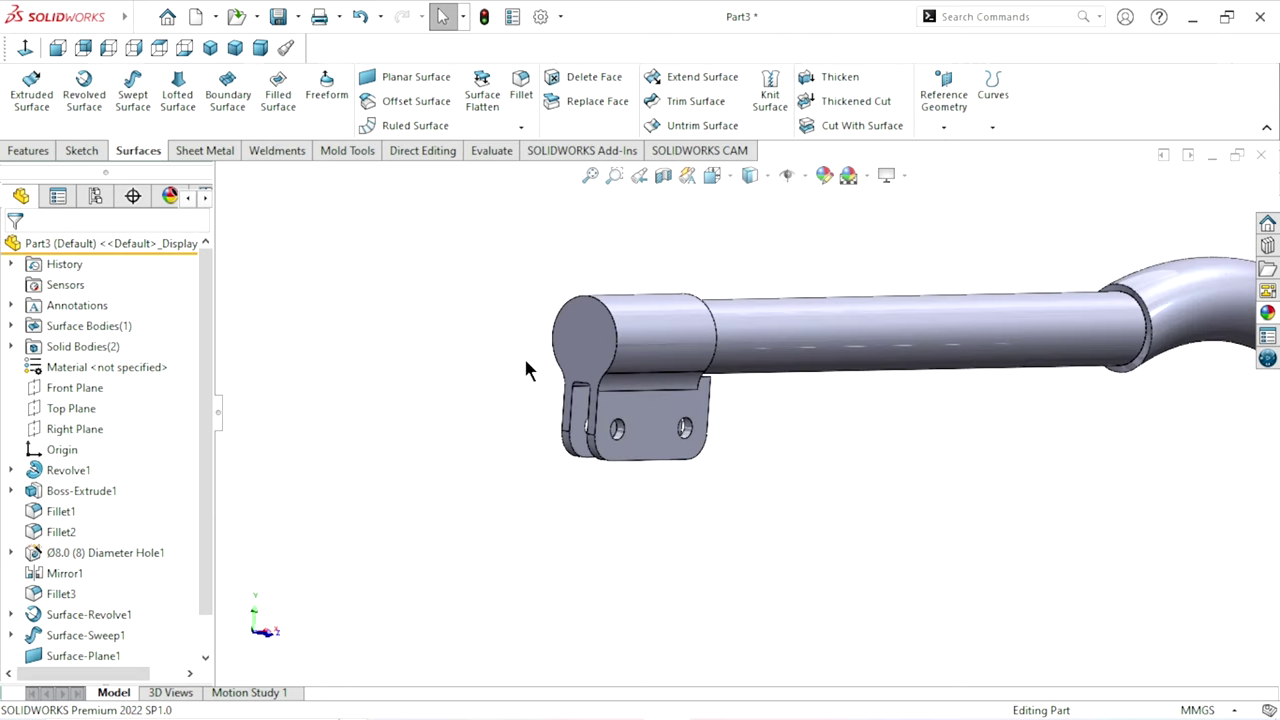
{"action": "left_click", "coordinate": [594, 349]}
{"action": "left_click", "coordinate": [870, 455]}
{"action": "scroll", "coordinate": [858, 470], "scroll_direction": "up", "scroll_amount": 3}
{"action": "middle_click_drag", "start_coordinate": [908, 428], "coordinate": [800, 370]}
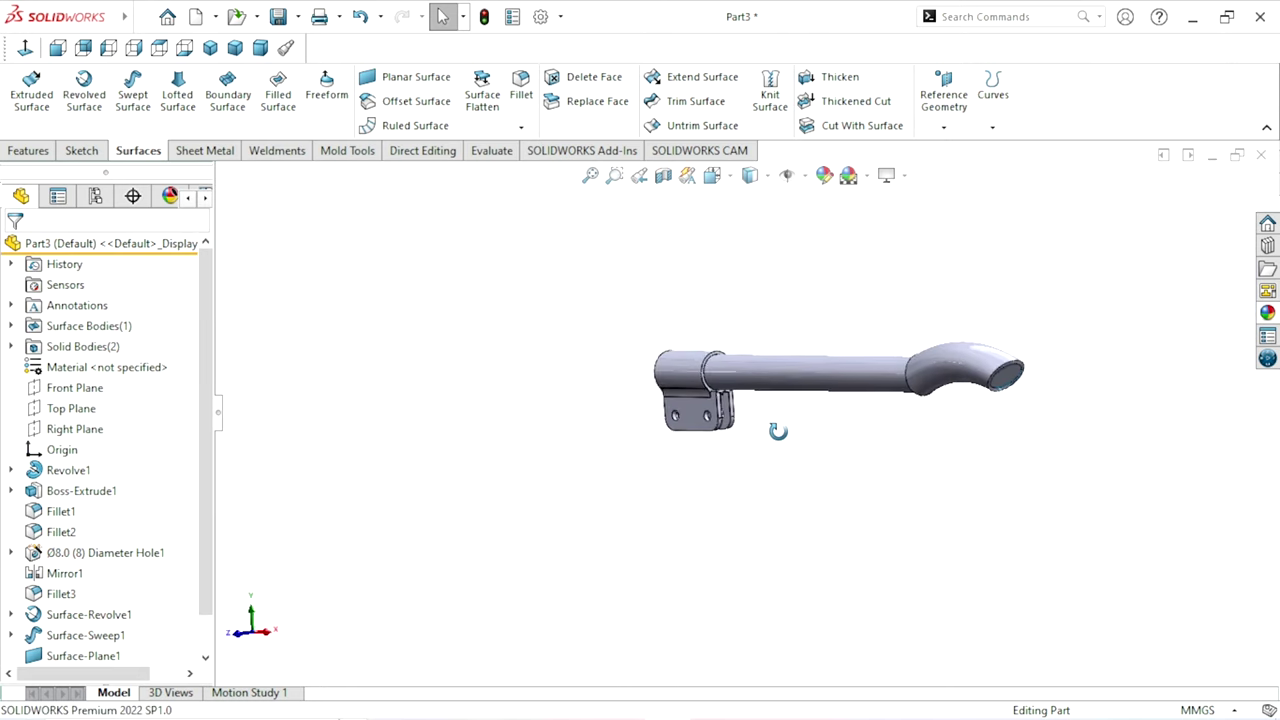
{"action": "scroll", "coordinate": [790, 380], "scroll_direction": "down", "scroll_amount": 3}
{"action": "scroll", "coordinate": [737, 409], "scroll_direction": "up", "scroll_amount": 1}
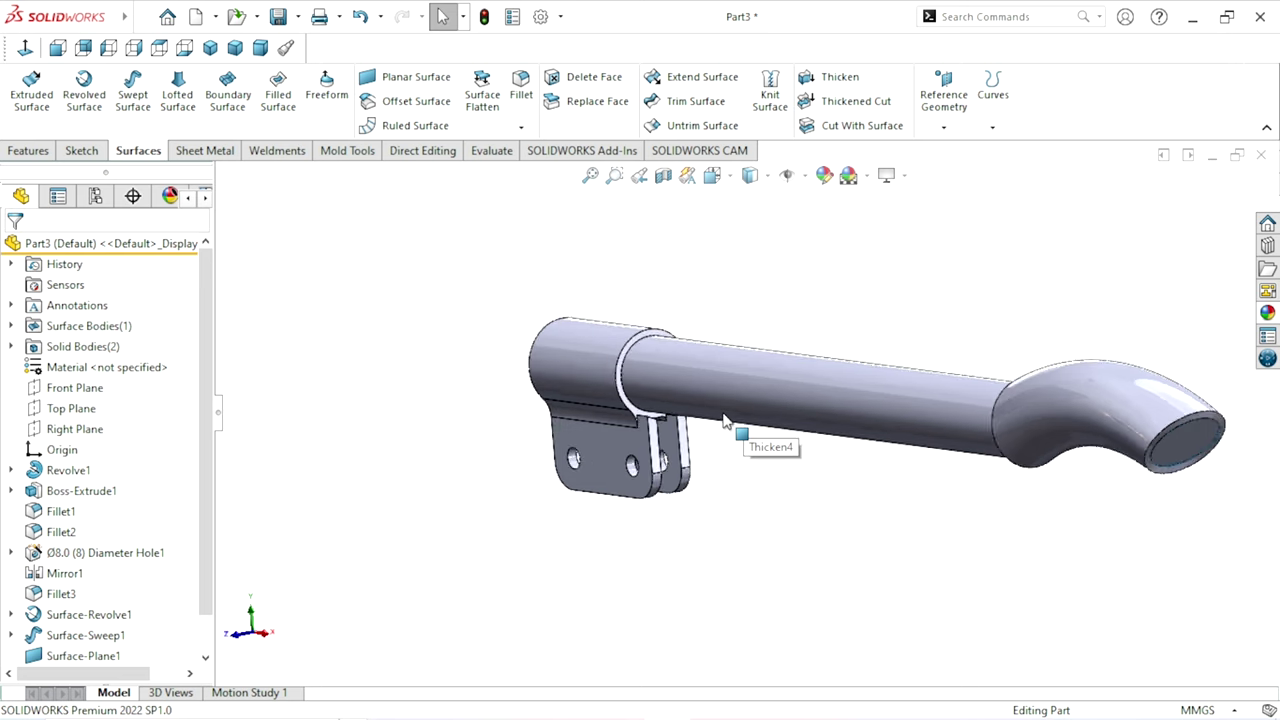
{"action": "middle_click_drag", "start_coordinate": [745, 508], "coordinate": [770, 516]}
Edit Thicken4 to turn off Merge result, keeping the tube a separate body
{"action": "left_click_drag", "start_coordinate": [208, 580], "coordinate": [206, 622]}
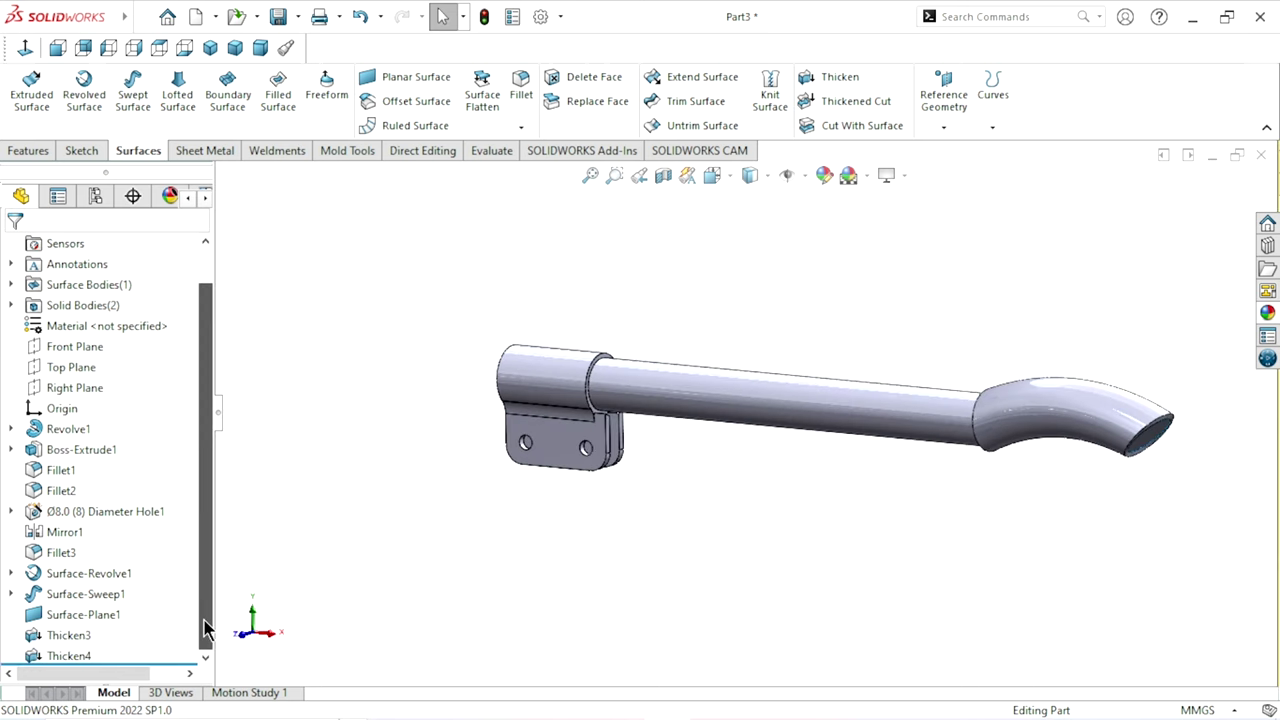
{"action": "left_click", "coordinate": [86, 655]}
{"action": "left_click", "coordinate": [96, 595]}
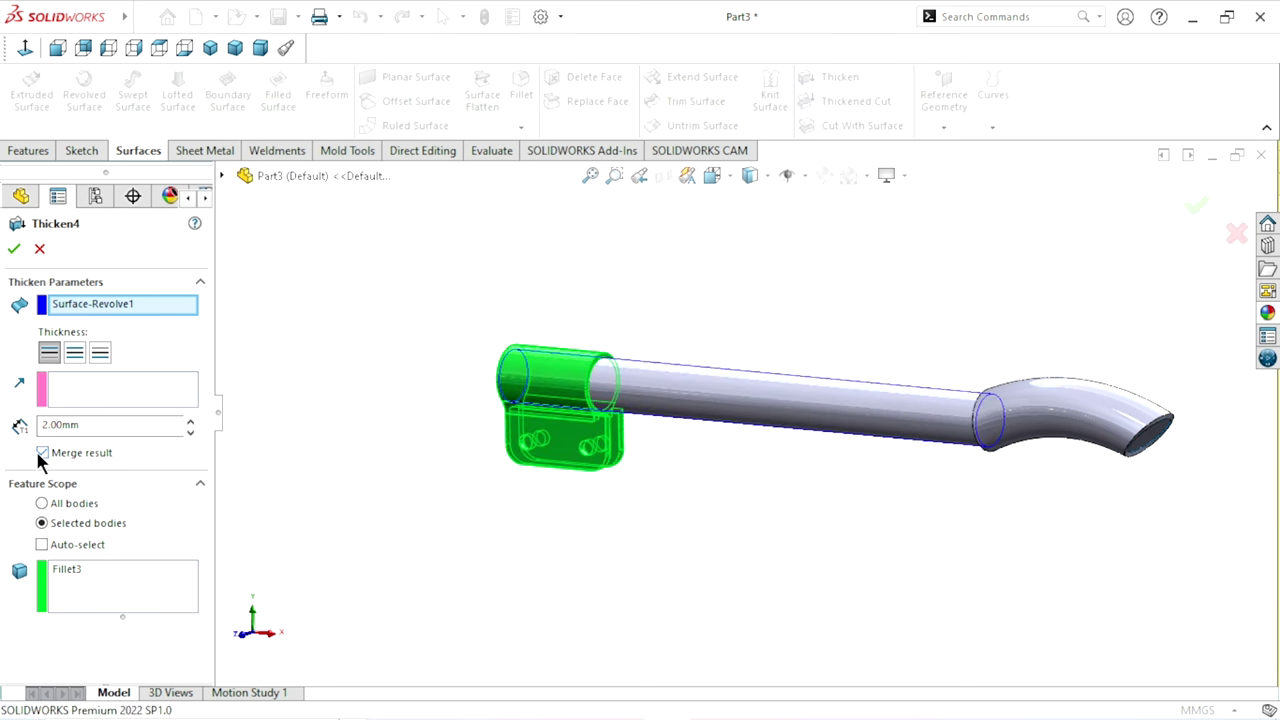
{"action": "left_click", "coordinate": [41, 454]}
{"action": "left_click", "coordinate": [12, 250]}
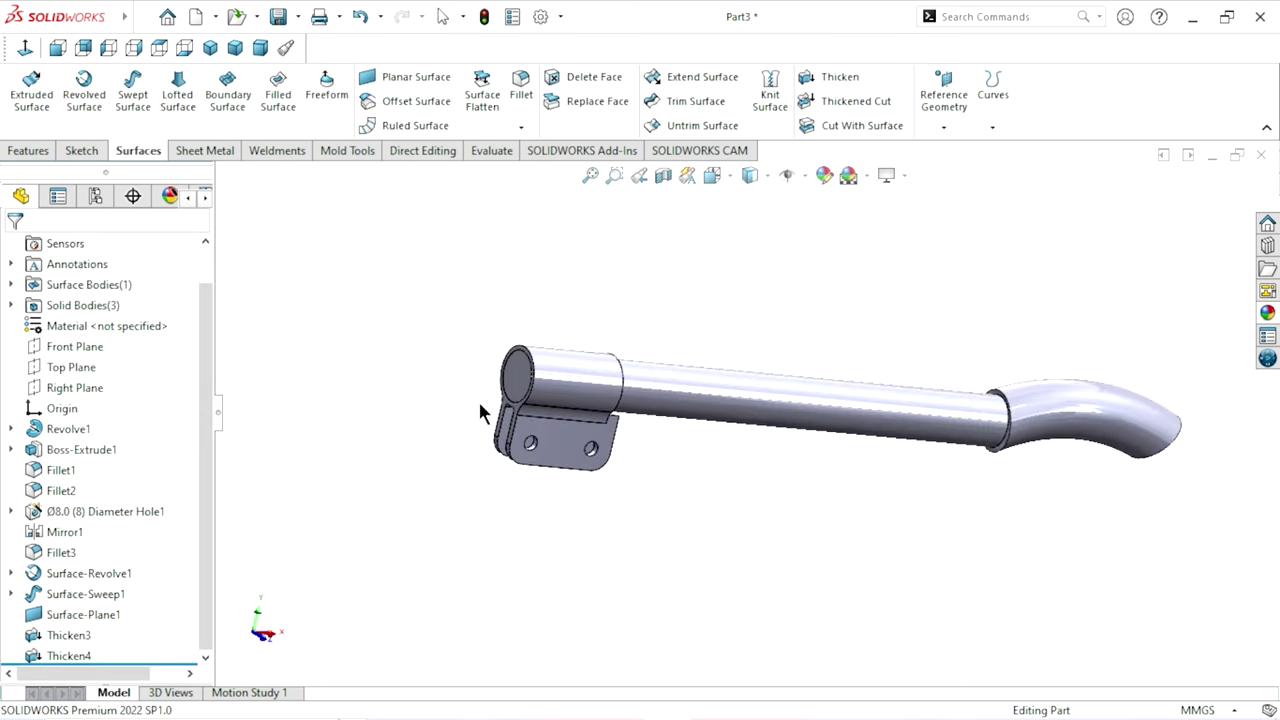
Select the clamp's collar cylinder and bracket plate in the graphics area
{"action": "scroll", "coordinate": [478, 399], "scroll_direction": "down", "scroll_amount": 3}
{"action": "scroll", "coordinate": [483, 425], "scroll_direction": "down", "scroll_amount": 1}
{"action": "scroll", "coordinate": [518, 478], "scroll_direction": "up", "scroll_amount": 5}
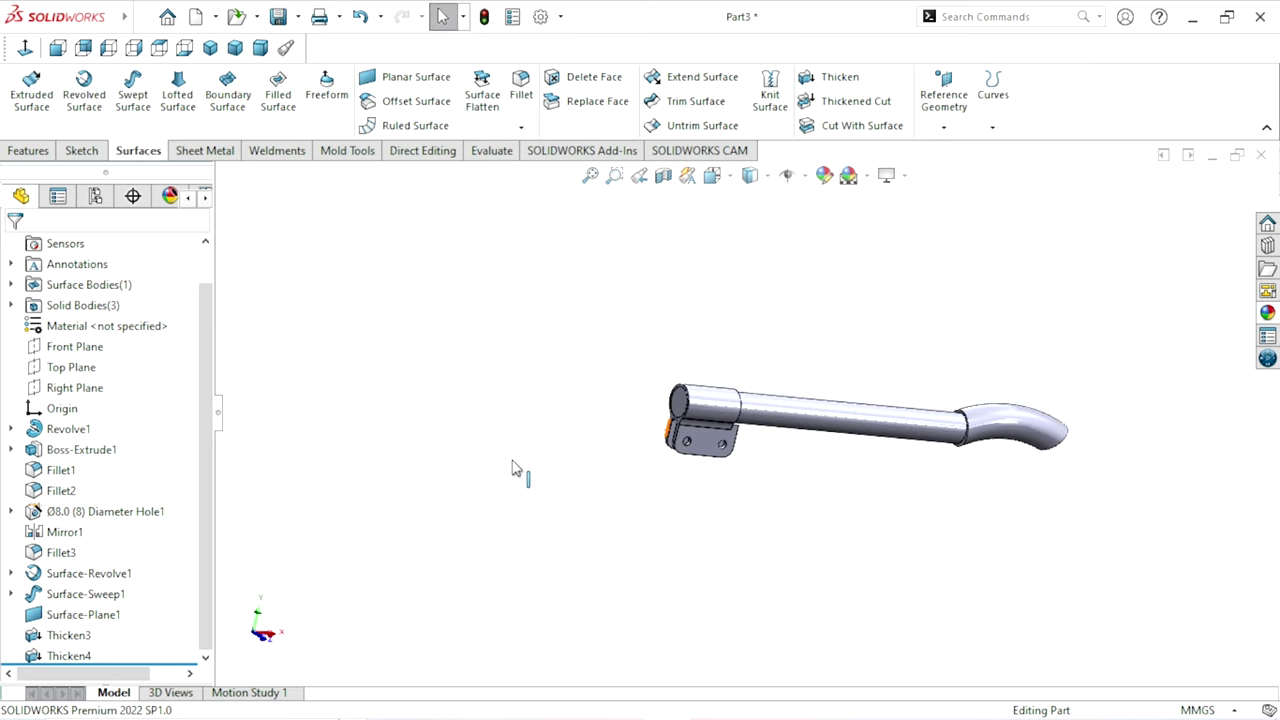
{"action": "mouse_move", "coordinate": [1007, 380]}
{"action": "middle_mouse_down"}
{"action": "mouse_move", "coordinate": [1107, 522]}
{"action": "mouse_move", "coordinate": [1094, 523]}
{"action": "middle_mouse_up"}
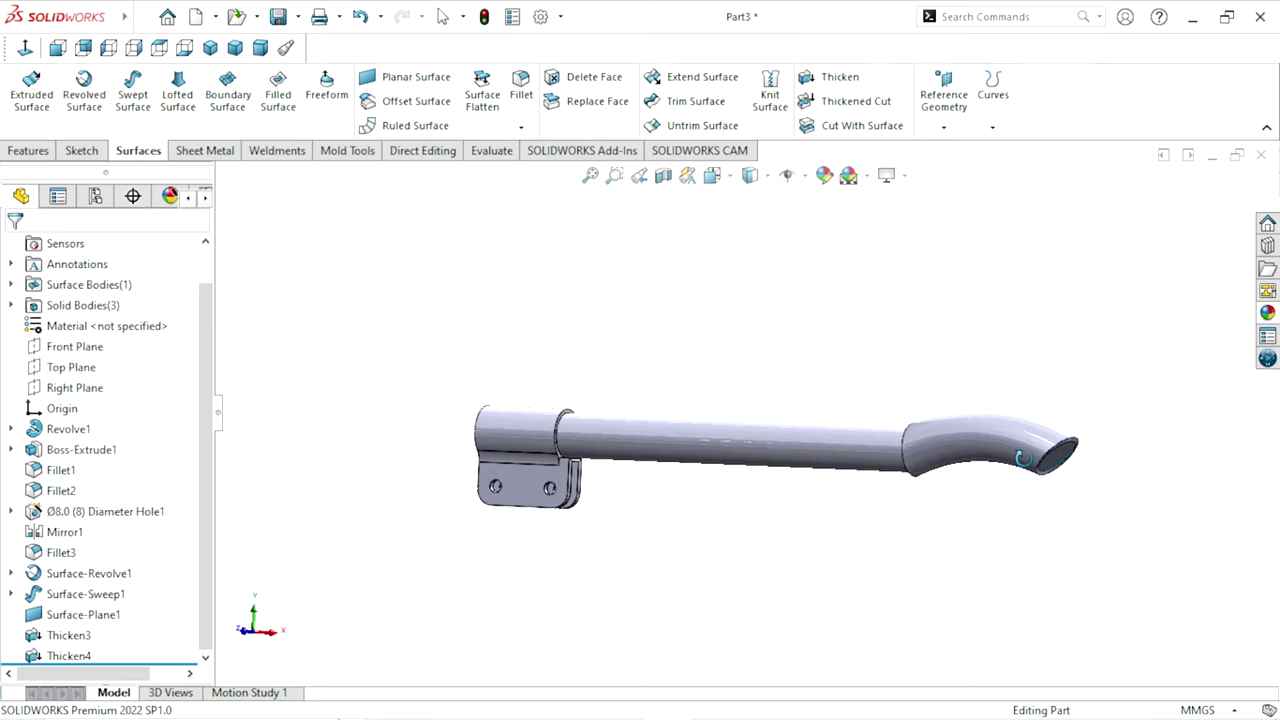
{"action": "scroll", "coordinate": [846, 503], "scroll_direction": "down", "scroll_amount": 2}
{"action": "scroll", "coordinate": [846, 503], "scroll_direction": "down", "scroll_amount": 1}
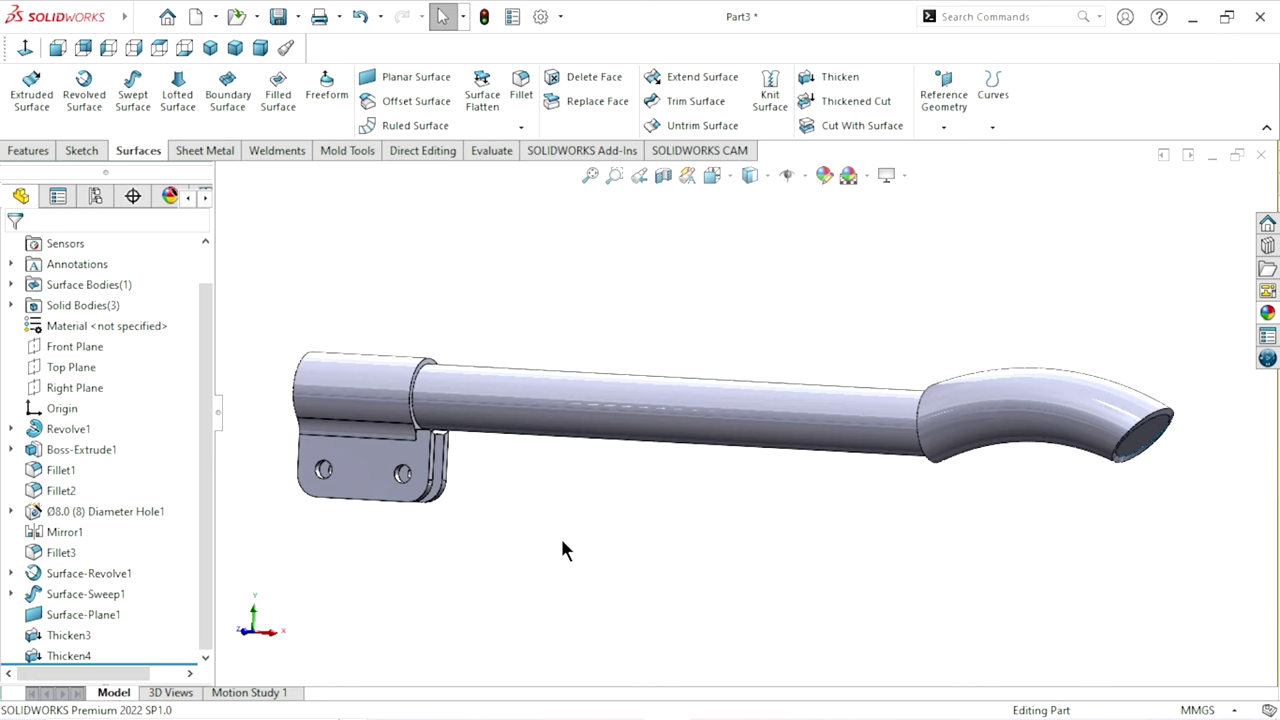
{"action": "scroll", "coordinate": [560, 530], "scroll_direction": "up", "scroll_amount": 2}
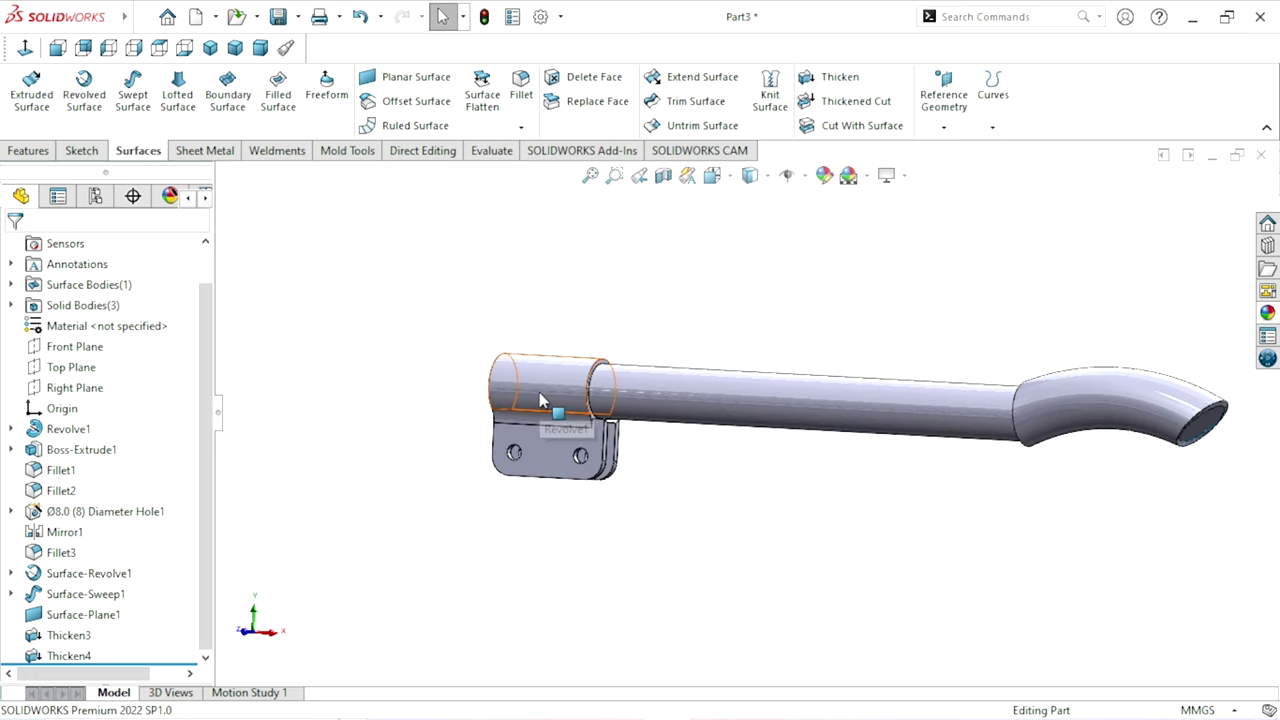
{"action": "left_click", "coordinate": [540, 401]}
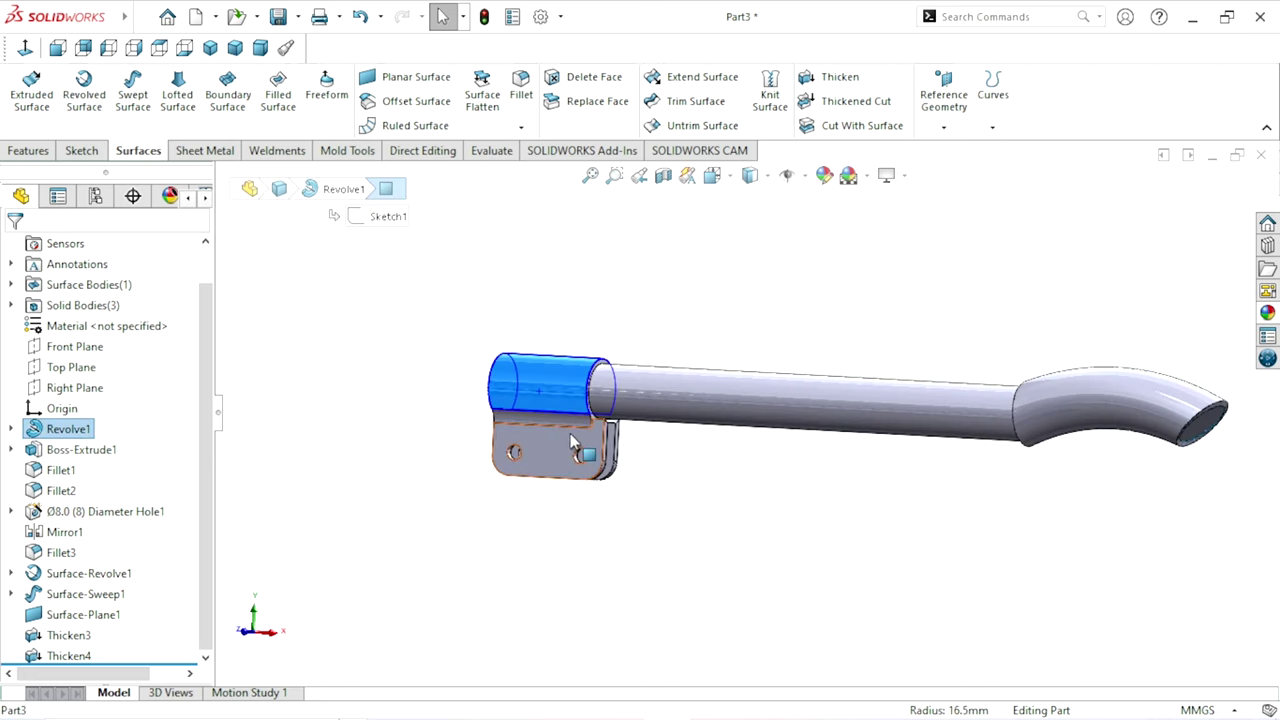
{"action": "left_click", "coordinate": [546, 417]}
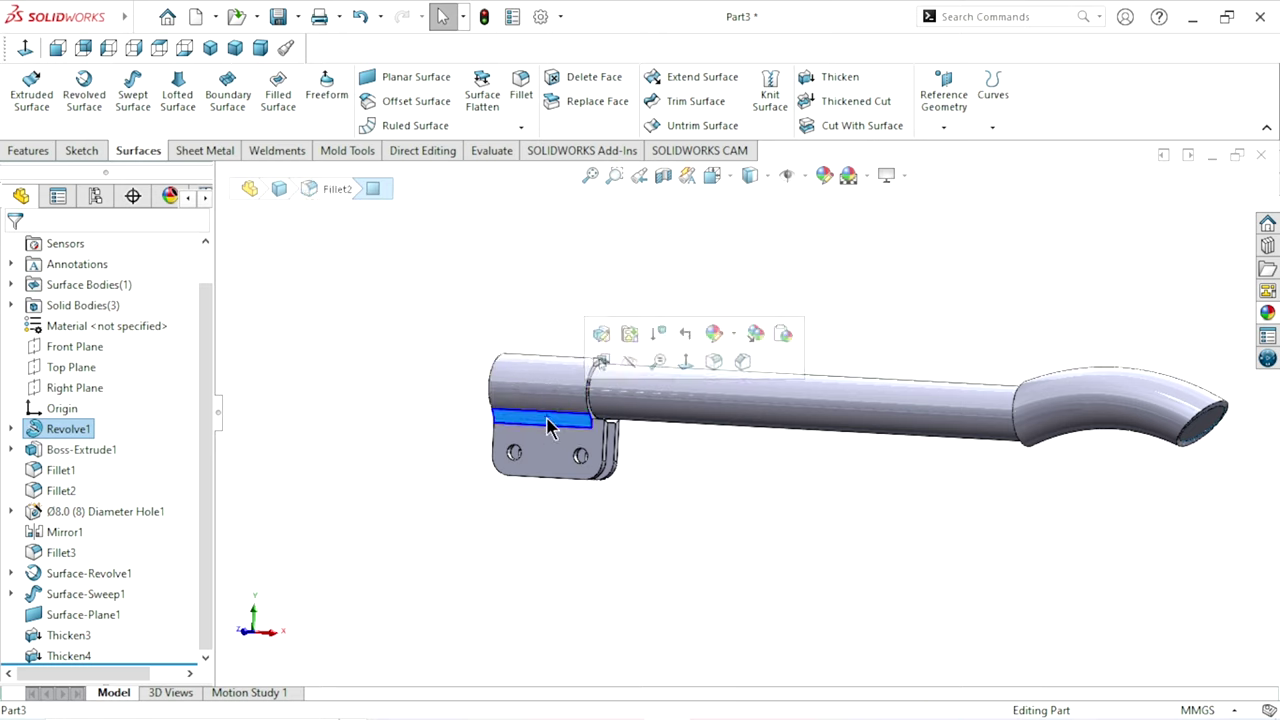
{"action": "left_click", "coordinate": [542, 454], "text": "ctrl"}
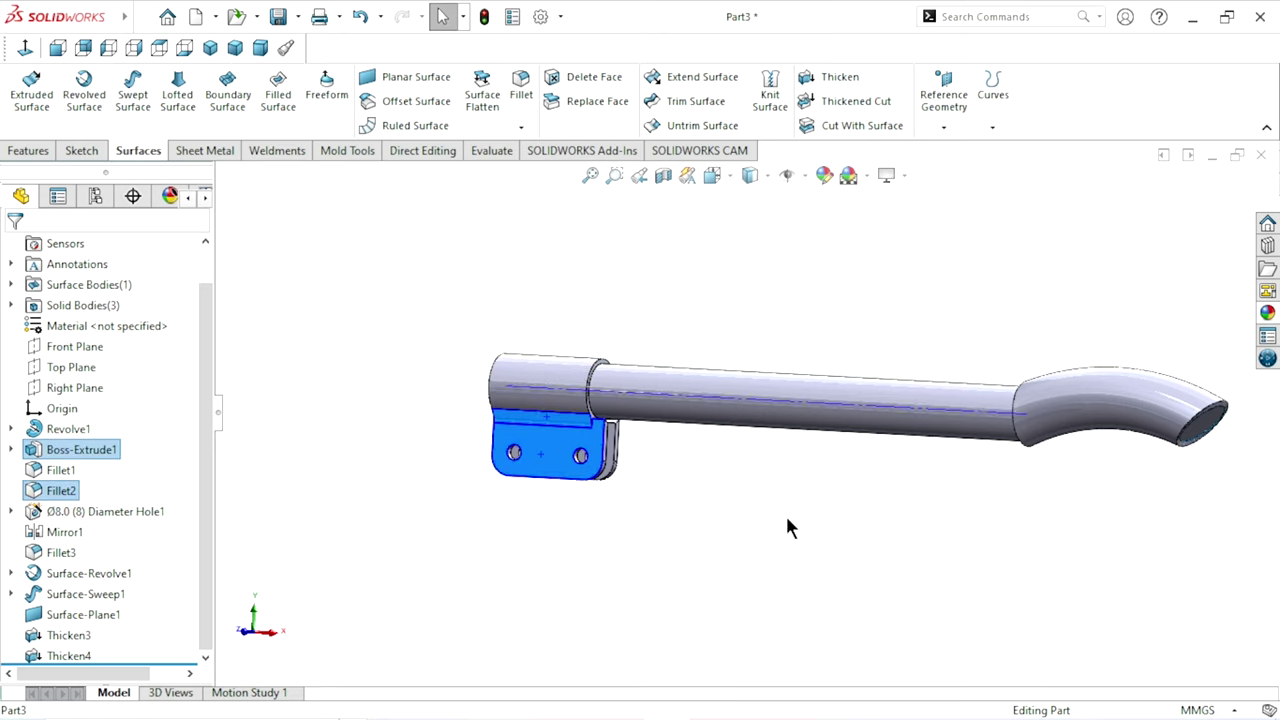
{"action": "left_click", "coordinate": [536, 380]}
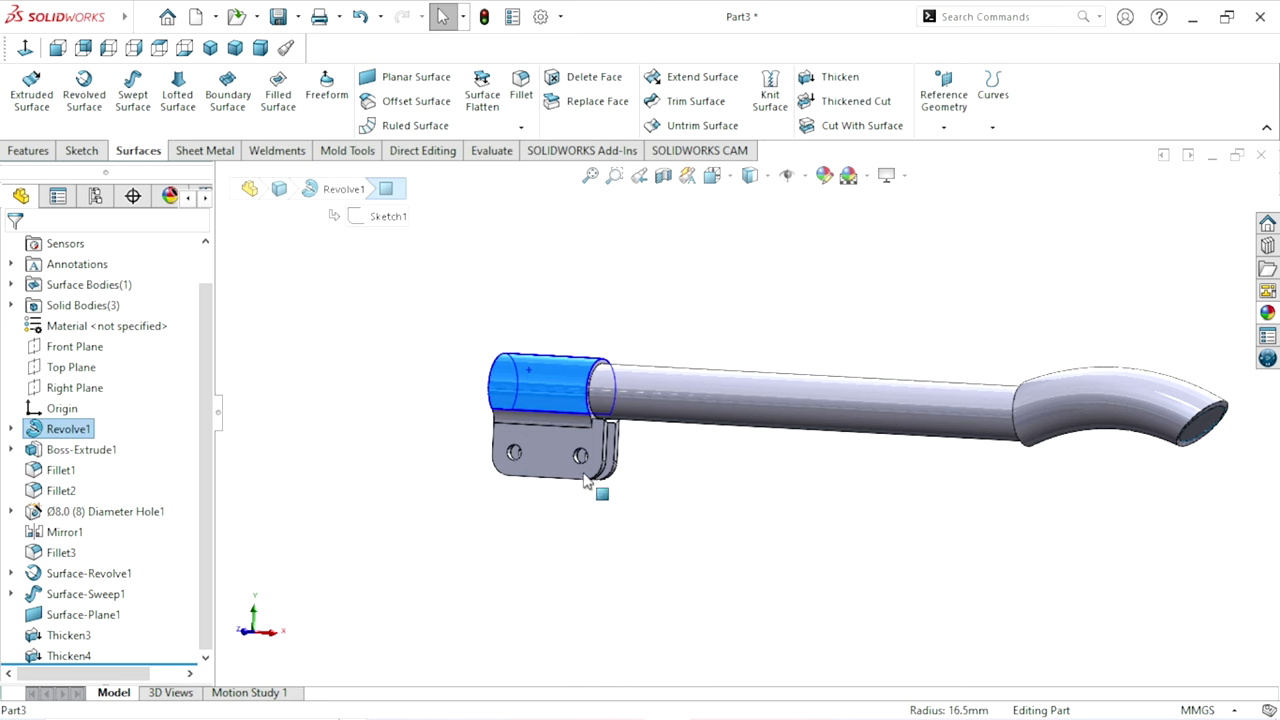
{"action": "left_click", "coordinate": [555, 462], "text": "ctrl"}
Add the fillet strip and the mirrored bracket half to the selection
{"action": "scroll", "coordinate": [563, 459], "scroll_direction": "down", "scroll_amount": 3}
{"action": "scroll", "coordinate": [577, 445], "scroll_direction": "down", "scroll_amount": 3}
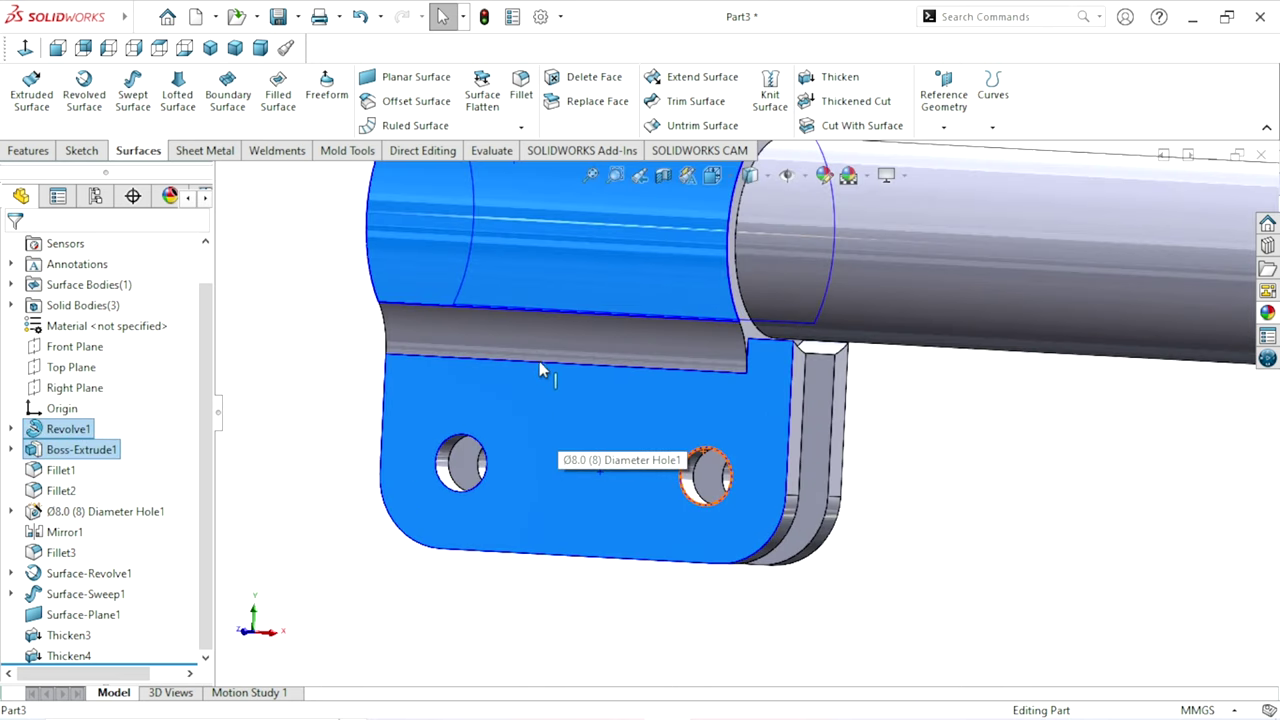
{"action": "left_click", "coordinate": [534, 342], "text": "ctrl"}
{"action": "scroll", "coordinate": [551, 486], "scroll_direction": "up", "scroll_amount": 3}
{"action": "scroll", "coordinate": [800, 491], "scroll_direction": "up", "scroll_amount": 2}
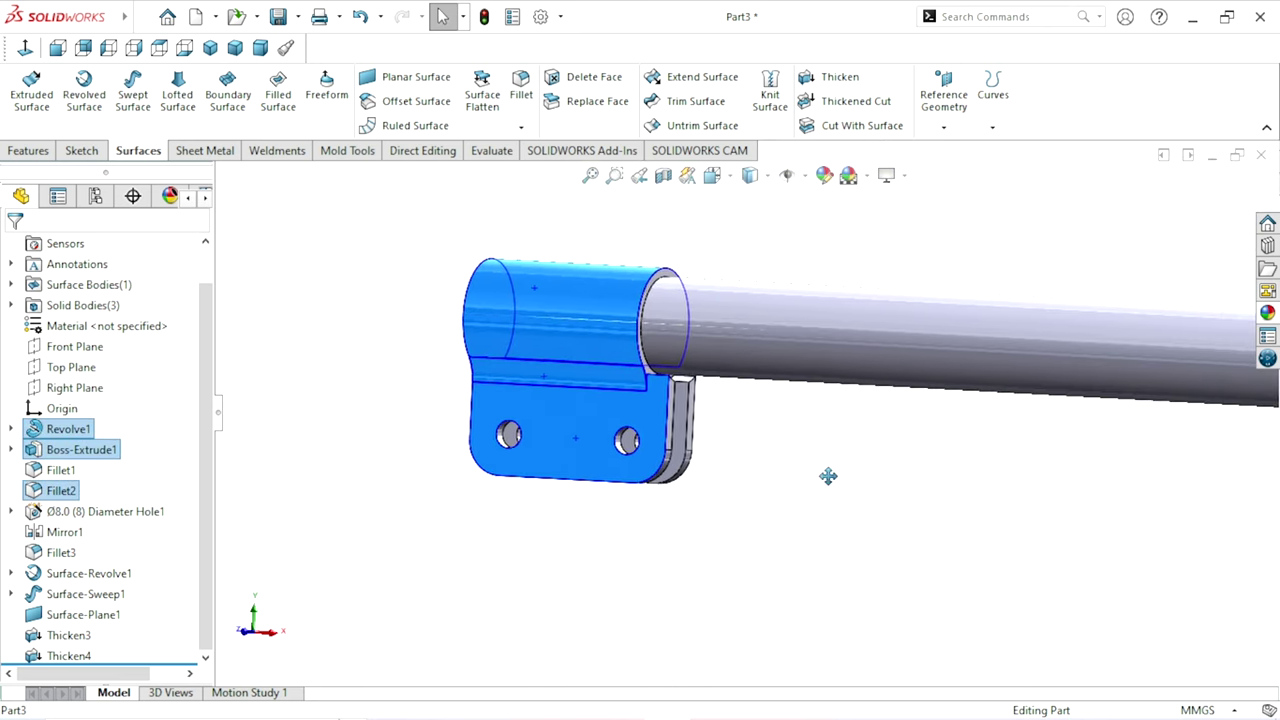
{"action": "middle_click_drag", "start_coordinate": [905, 458], "coordinate": [780, 471]}
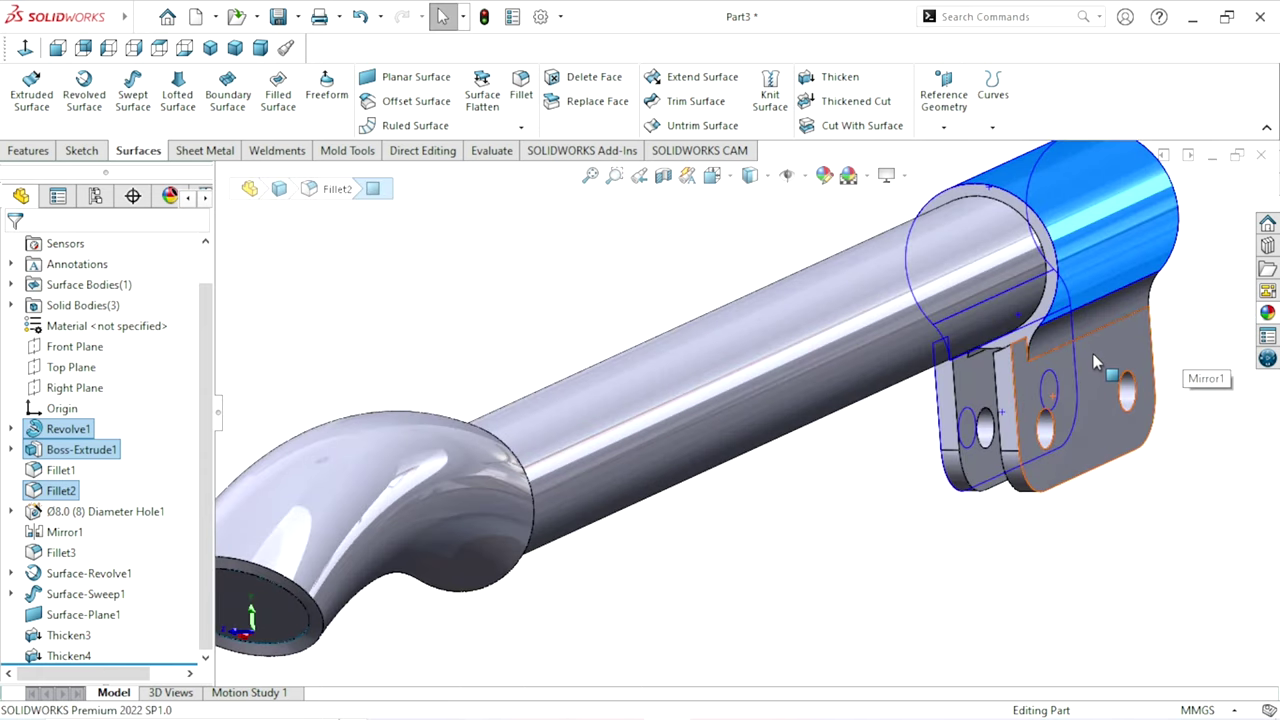
{"action": "left_click", "coordinate": [1096, 362], "text": "ctrl"}
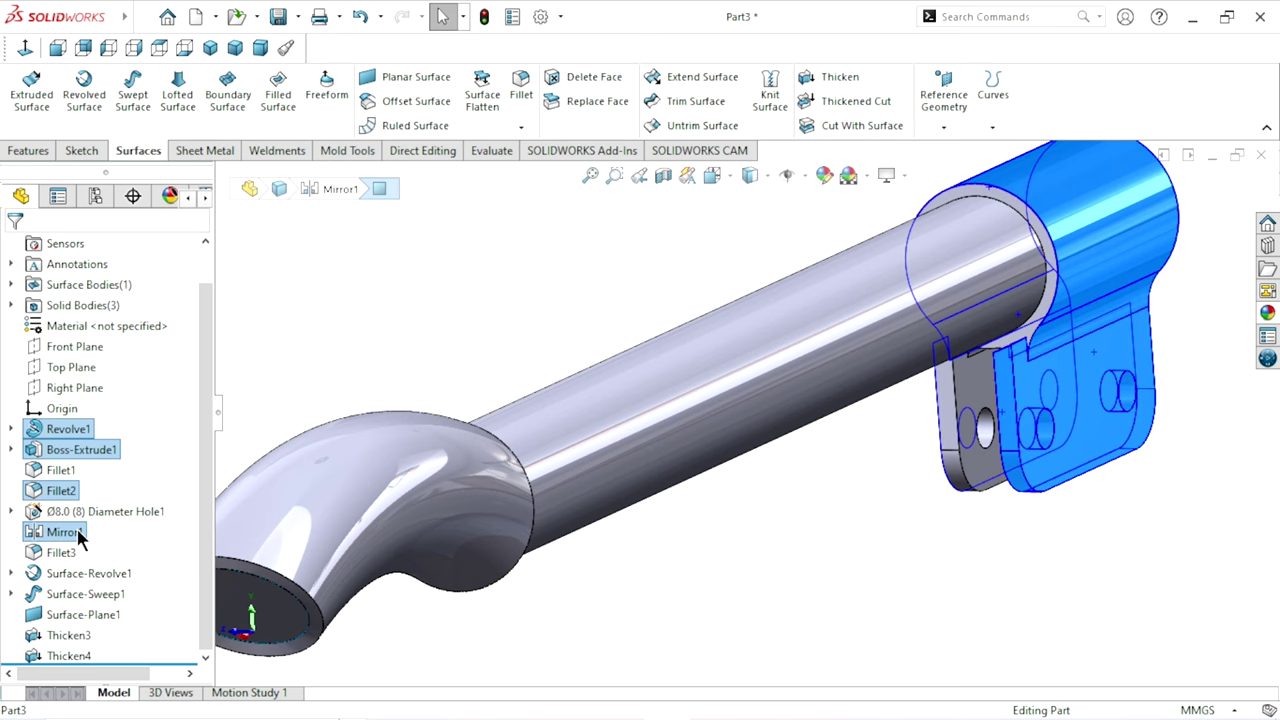
{"action": "scroll", "coordinate": [839, 484], "scroll_direction": "up", "scroll_amount": 3}
{"action": "middle_click_drag", "start_coordinate": [839, 484], "coordinate": [890, 490]}
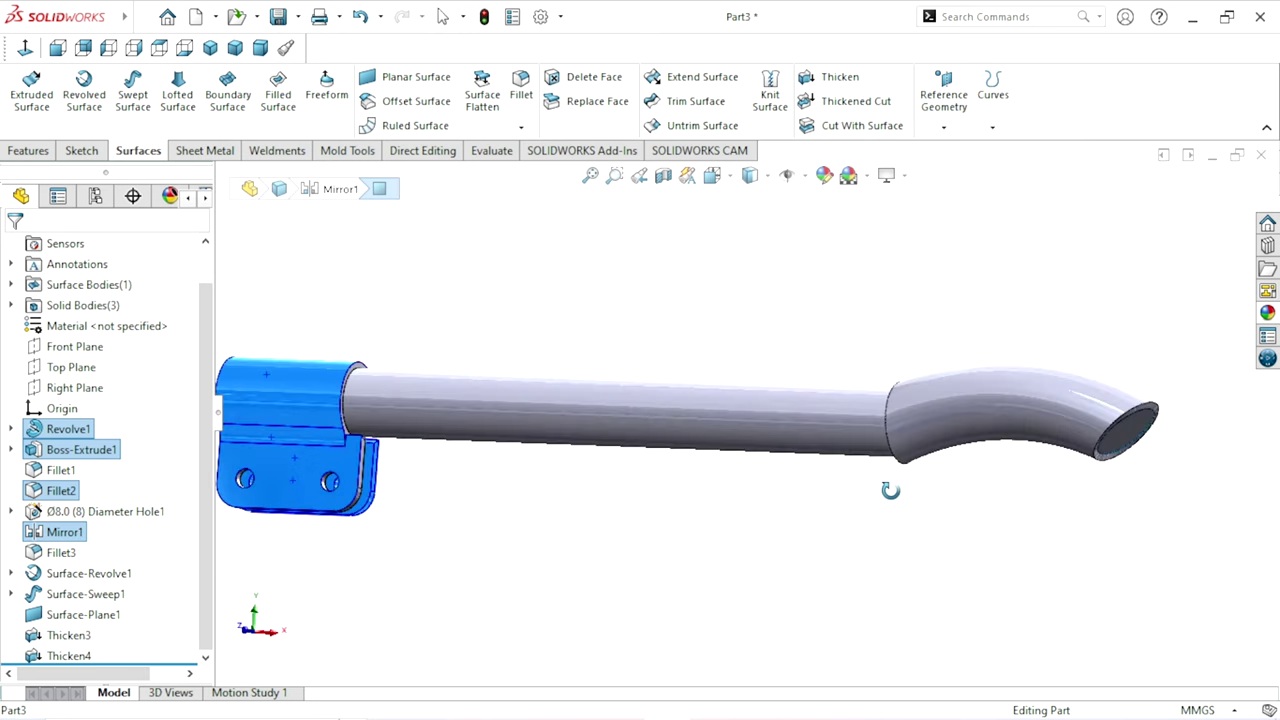
{"action": "scroll", "coordinate": [543, 443], "scroll_direction": "down", "scroll_amount": 2}
{"action": "scroll", "coordinate": [545, 443], "scroll_direction": "down", "scroll_amount": 2}
{"action": "scroll", "coordinate": [665, 445], "scroll_direction": "up", "scroll_amount": 1}
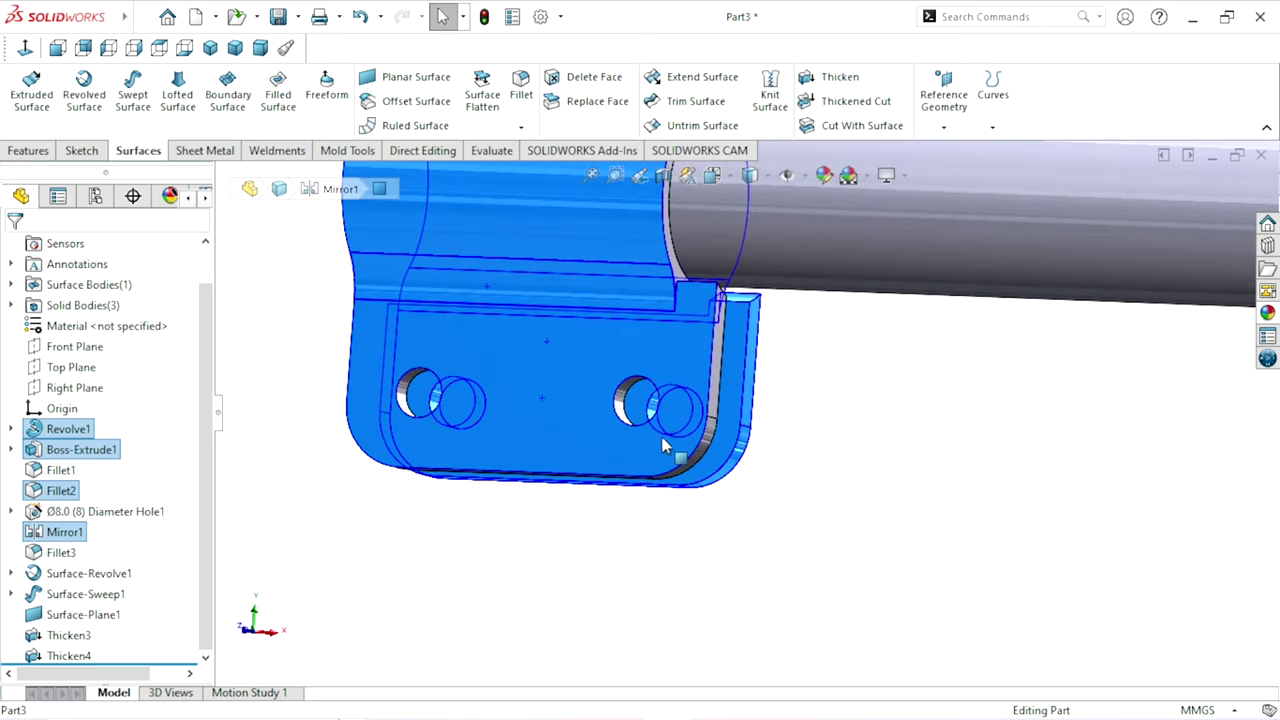
{"action": "scroll", "coordinate": [688, 406], "scroll_direction": "up", "scroll_amount": 2}
{"action": "scroll", "coordinate": [884, 428], "scroll_direction": "up", "scroll_amount": 1}
{"action": "scroll", "coordinate": [849, 426], "scroll_direction": "up", "scroll_amount": 1}
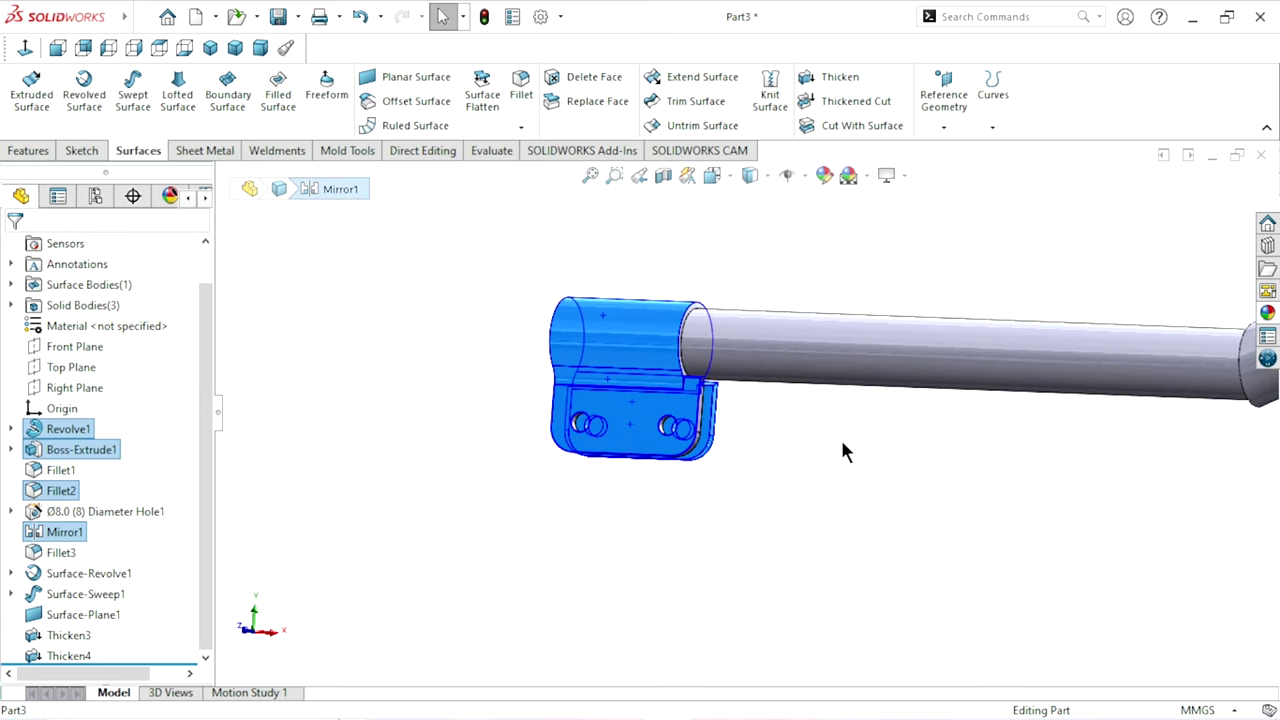
{"action": "scroll", "coordinate": [843, 448], "scroll_direction": "up", "scroll_amount": 1}
Add Fillet2, Fillet1 and Diameter Hole1 to the selection from the FeatureManager tree
{"action": "left_click", "coordinate": [35, 440]}
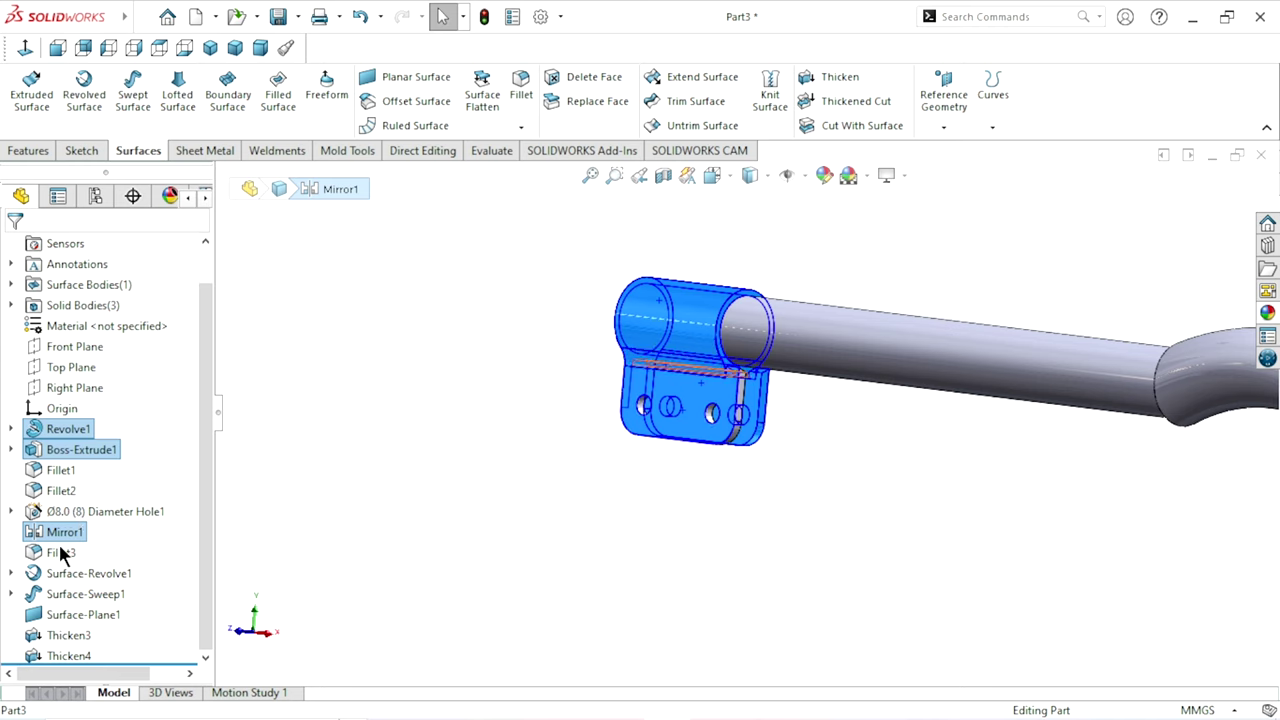
{"action": "left_click", "coordinate": [70, 493], "text": "ctrl"}
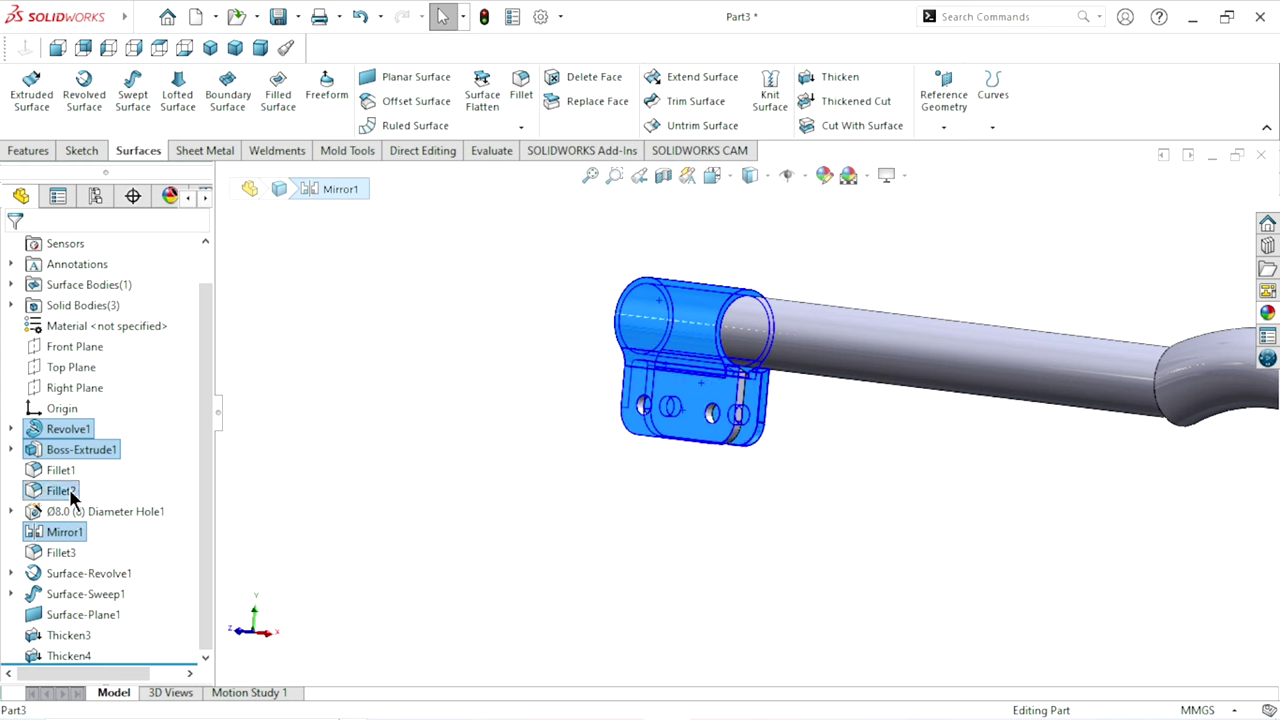
{"action": "left_click", "coordinate": [66, 469], "text": "ctrl"}
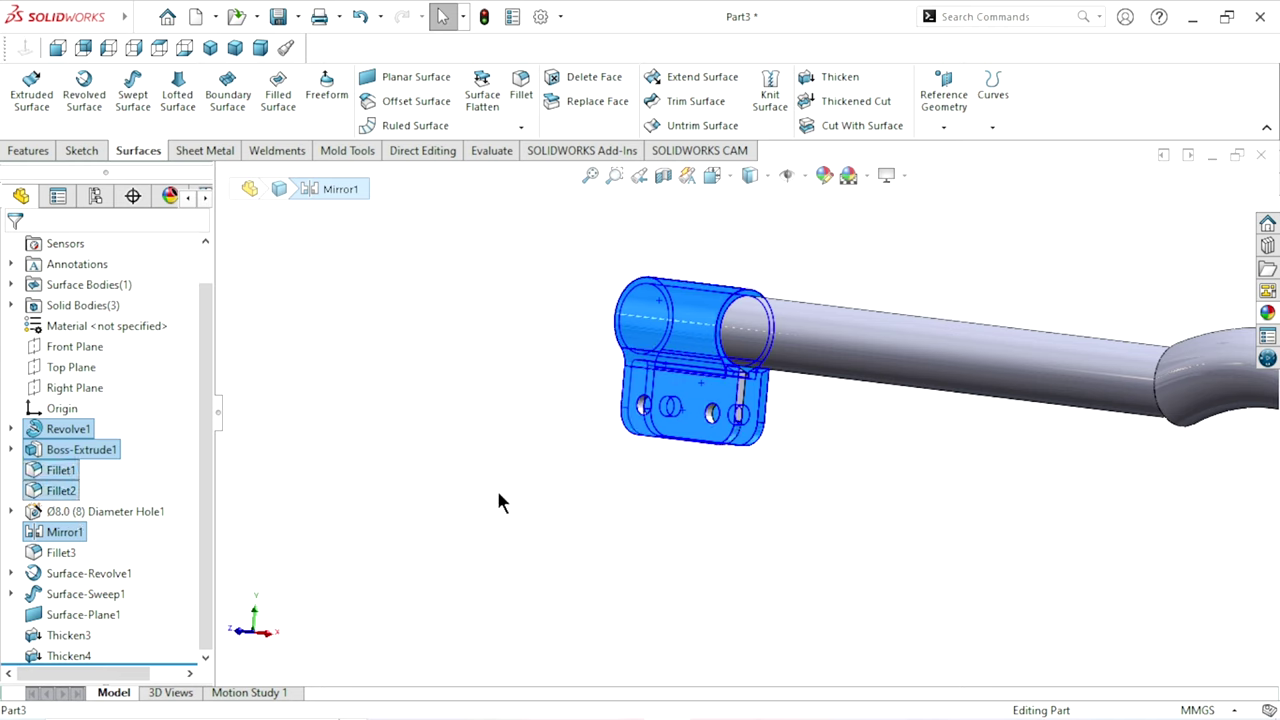
{"action": "left_click", "coordinate": [96, 511], "text": "ctrl"}
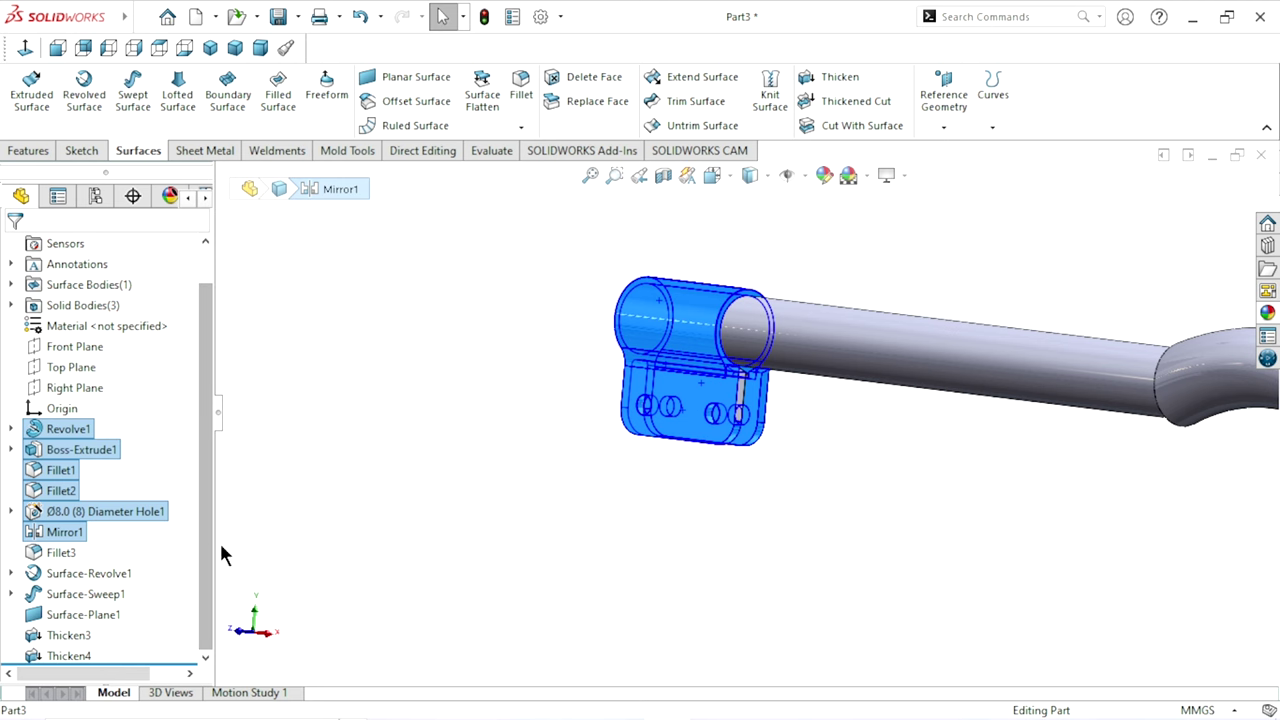
{"action": "scroll", "coordinate": [782, 415], "scroll_direction": "down", "scroll_amount": 2}
{"action": "scroll", "coordinate": [765, 400], "scroll_direction": "down", "scroll_amount": 3}
{"action": "scroll", "coordinate": [700, 375], "scroll_direction": "down", "scroll_amount": 3}
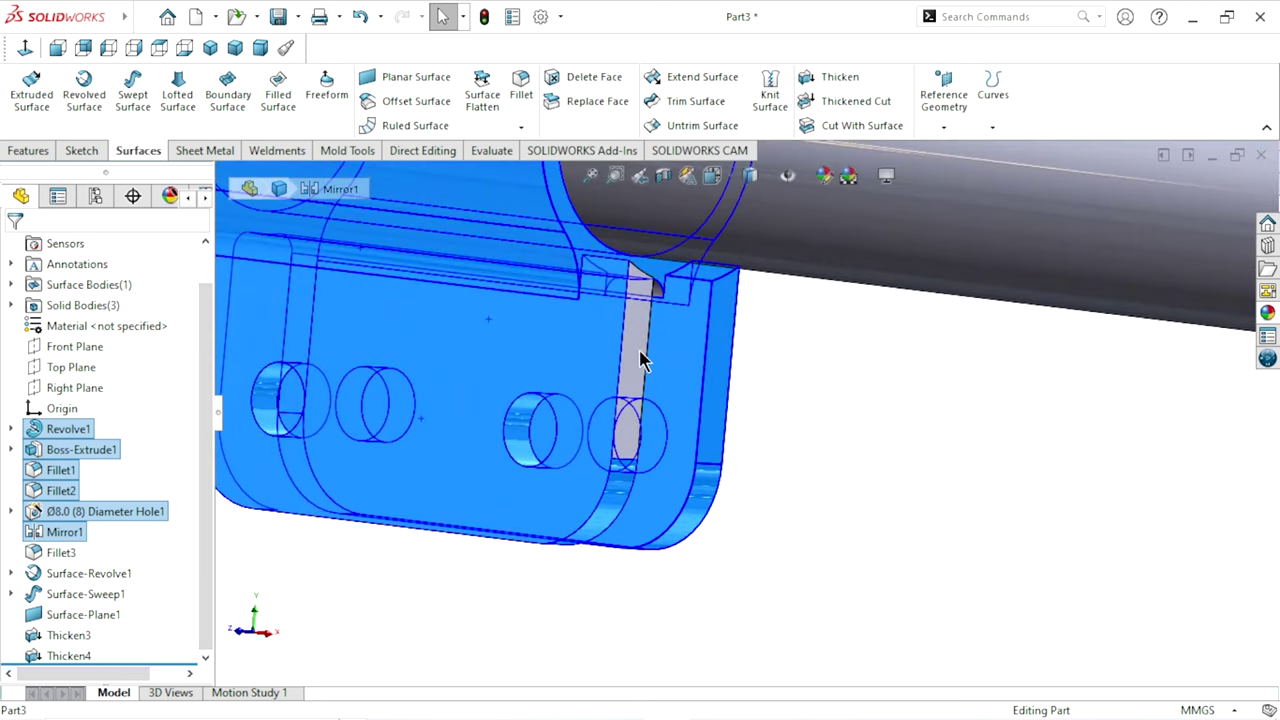
{"action": "scroll", "coordinate": [604, 453], "scroll_direction": "up", "scroll_amount": 5}
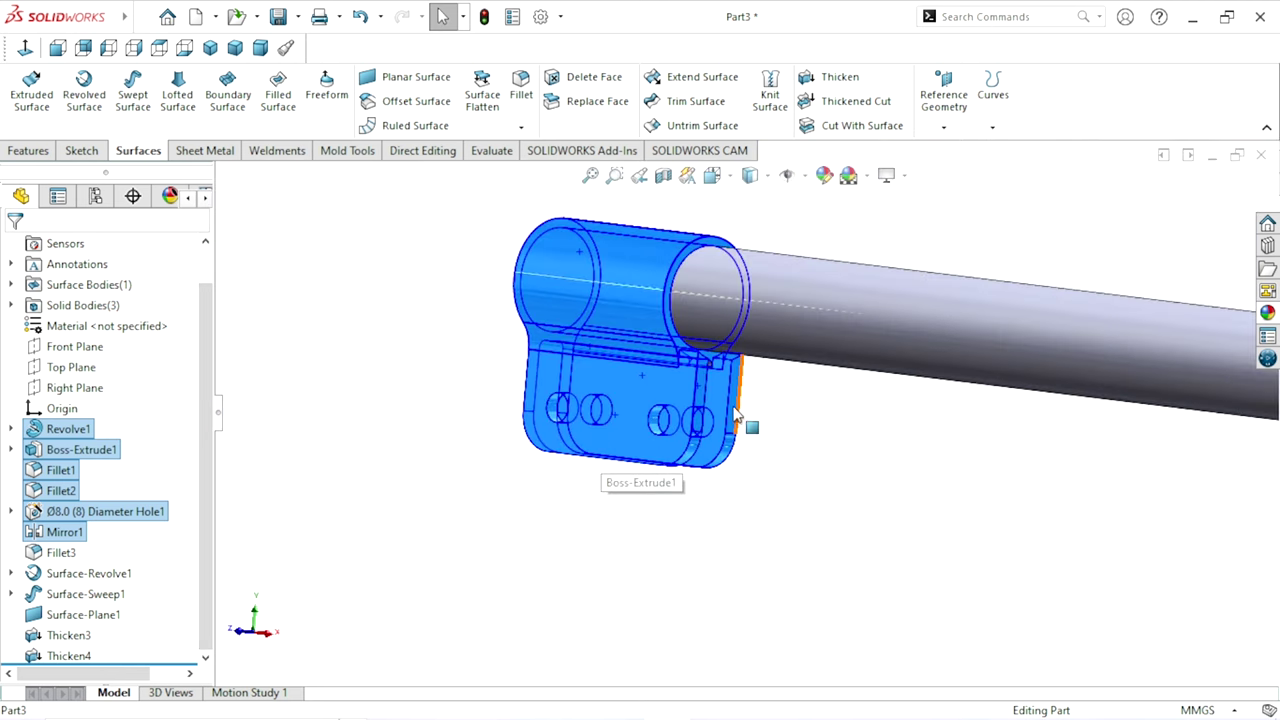
{"action": "scroll", "coordinate": [735, 415], "scroll_direction": "down", "scroll_amount": 2}
{"action": "scroll", "coordinate": [823, 430], "scroll_direction": "down", "scroll_amount": 2}
{"action": "scroll", "coordinate": [731, 420], "scroll_direction": "up", "scroll_amount": 3}
Add Fillet3 to the selection, completing the clamp bracket features
{"action": "mouse_move", "coordinate": [800, 446]}
{"action": "middle_mouse_down"}
{"action": "mouse_move", "coordinate": [729, 446]}
{"action": "mouse_move", "coordinate": [829, 423]}
{"action": "middle_mouse_up"}
{"action": "scroll", "coordinate": [895, 412], "scroll_direction": "down", "scroll_amount": 3}
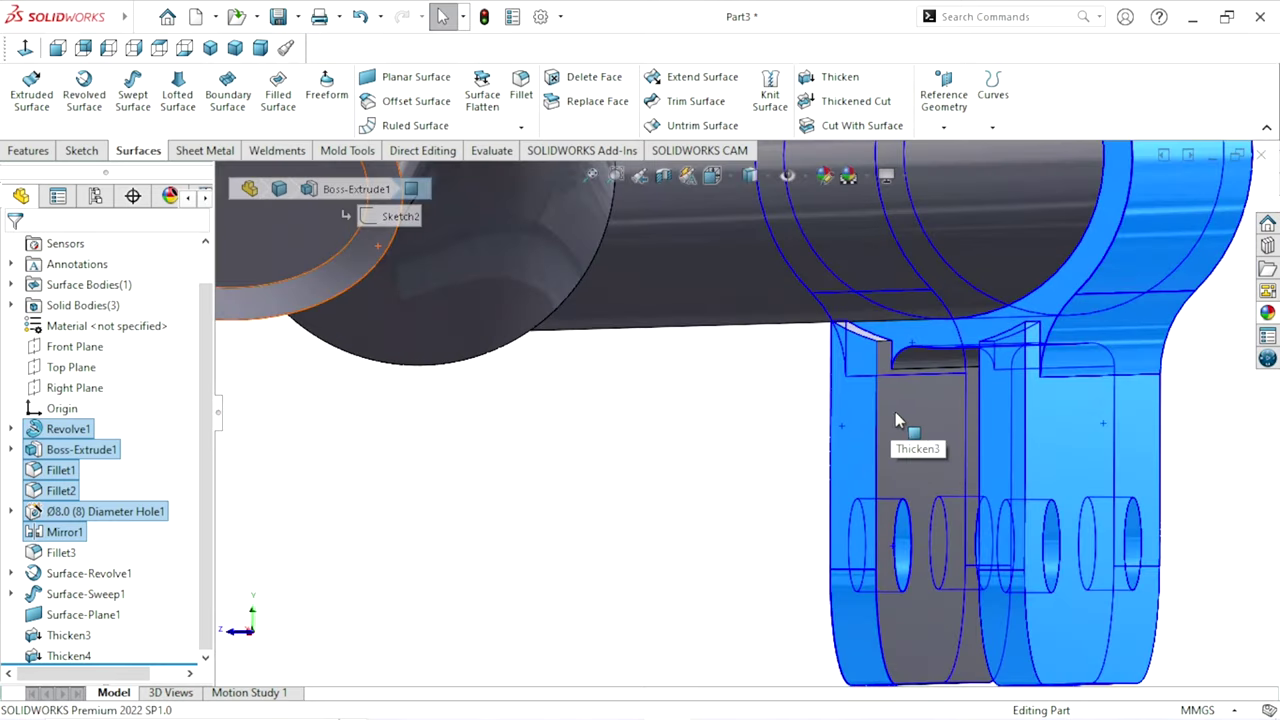
{"action": "scroll", "coordinate": [895, 412], "scroll_direction": "down", "scroll_amount": 2}
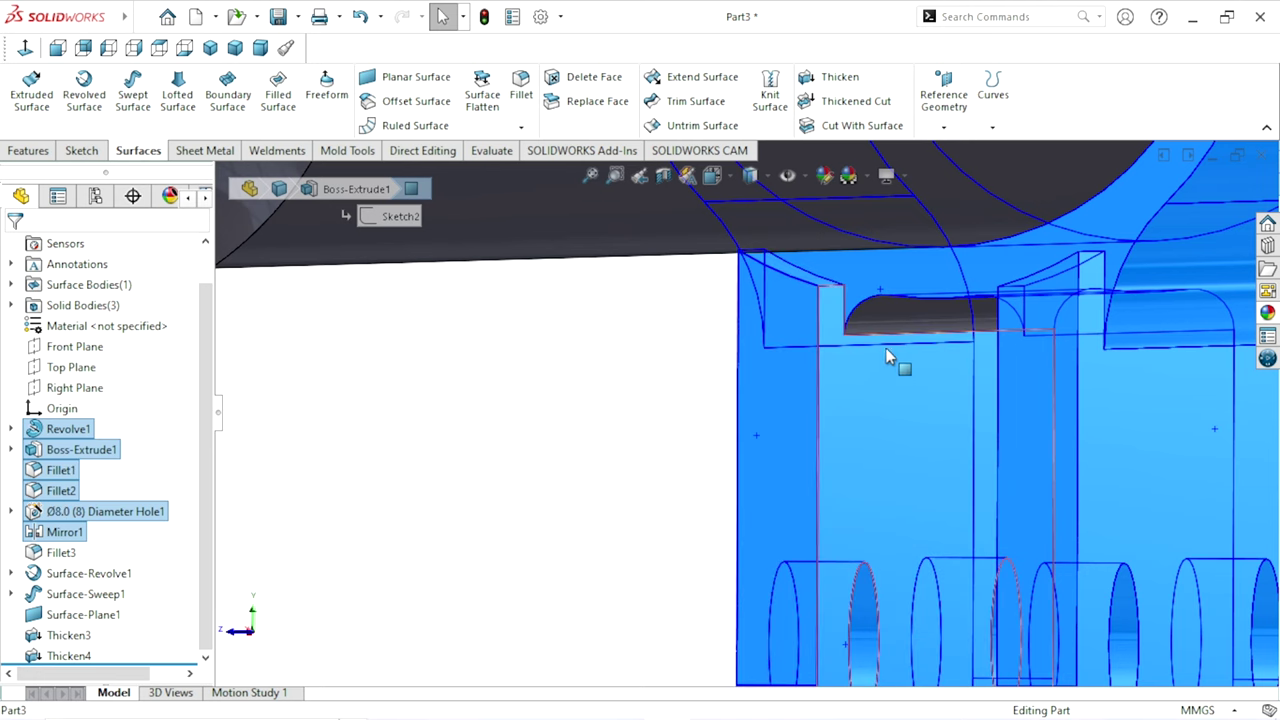
{"action": "left_click", "coordinate": [62, 553], "text": "ctrl"}
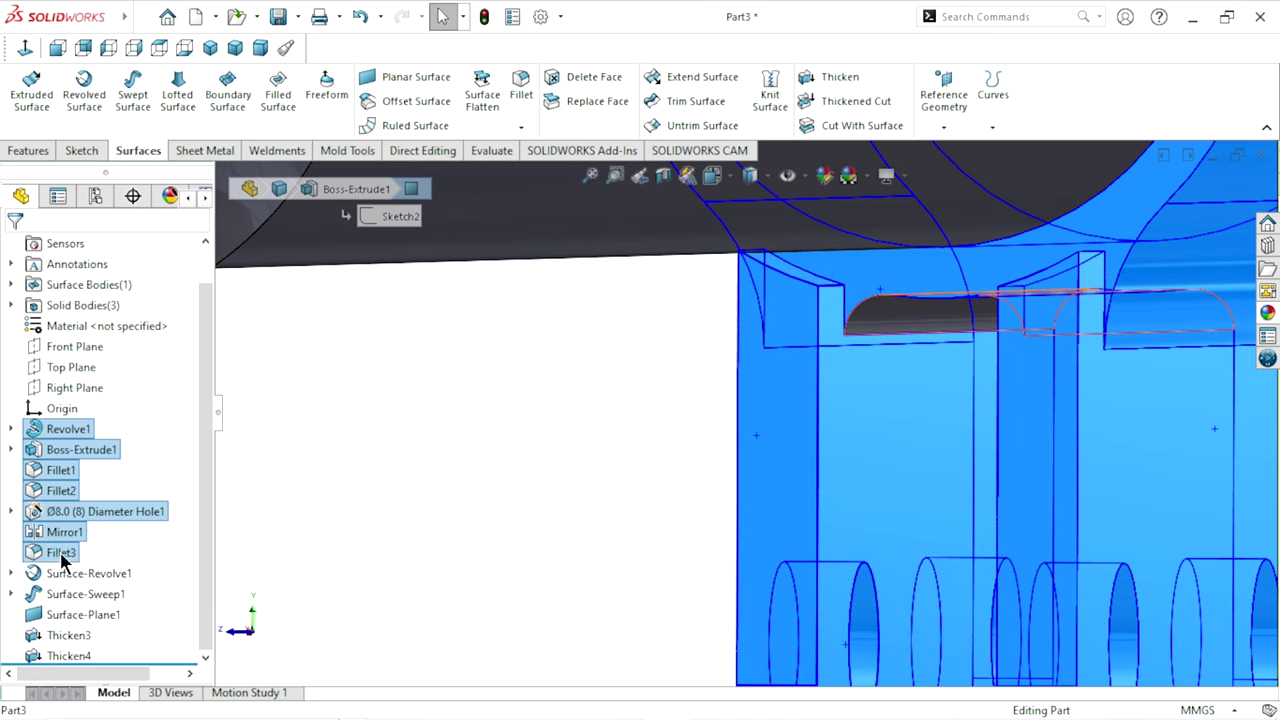
{"action": "key", "text": "f"}
{"action": "middle_click_drag", "start_coordinate": [399, 475], "coordinate": [499, 426]}
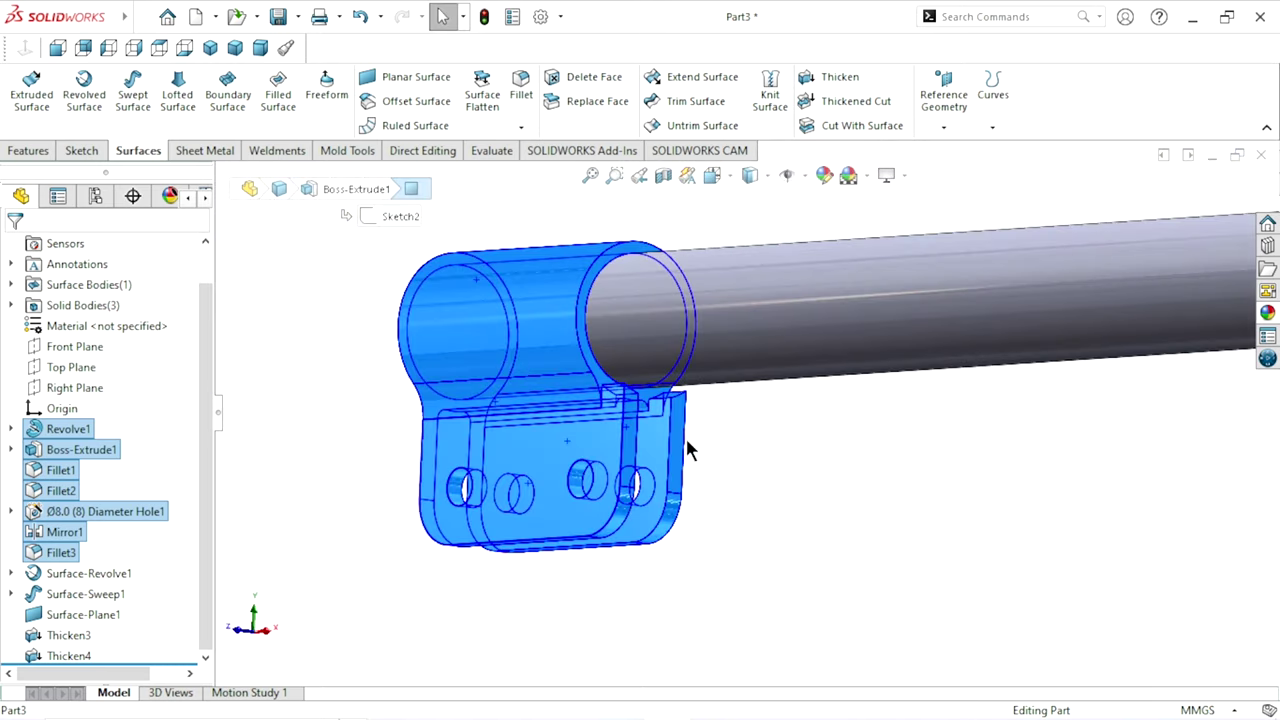
{"action": "middle_click_drag", "start_coordinate": [686, 446], "coordinate": [680, 451]}
{"action": "scroll", "coordinate": [680, 451], "scroll_direction": "up", "scroll_amount": 3}
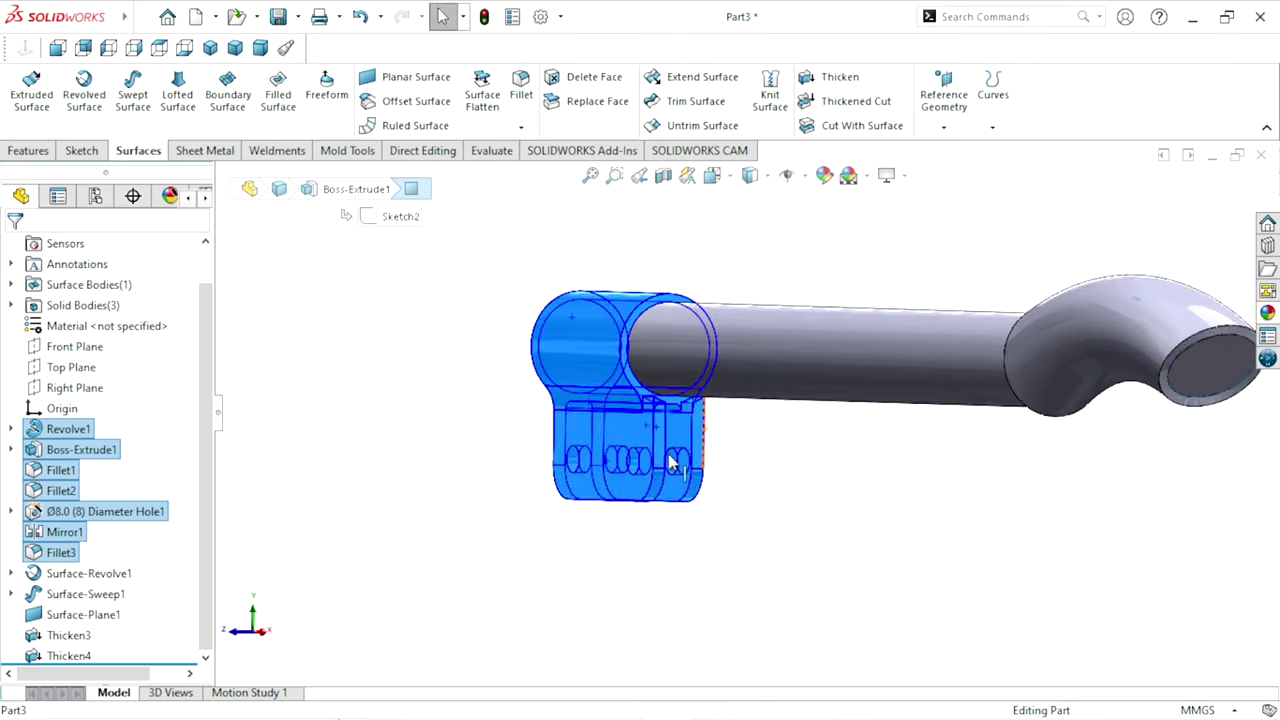
{"action": "scroll", "coordinate": [860, 430], "scroll_direction": "up", "scroll_amount": 3}
{"action": "scroll", "coordinate": [1100, 400], "scroll_direction": "down", "scroll_amount": 5}
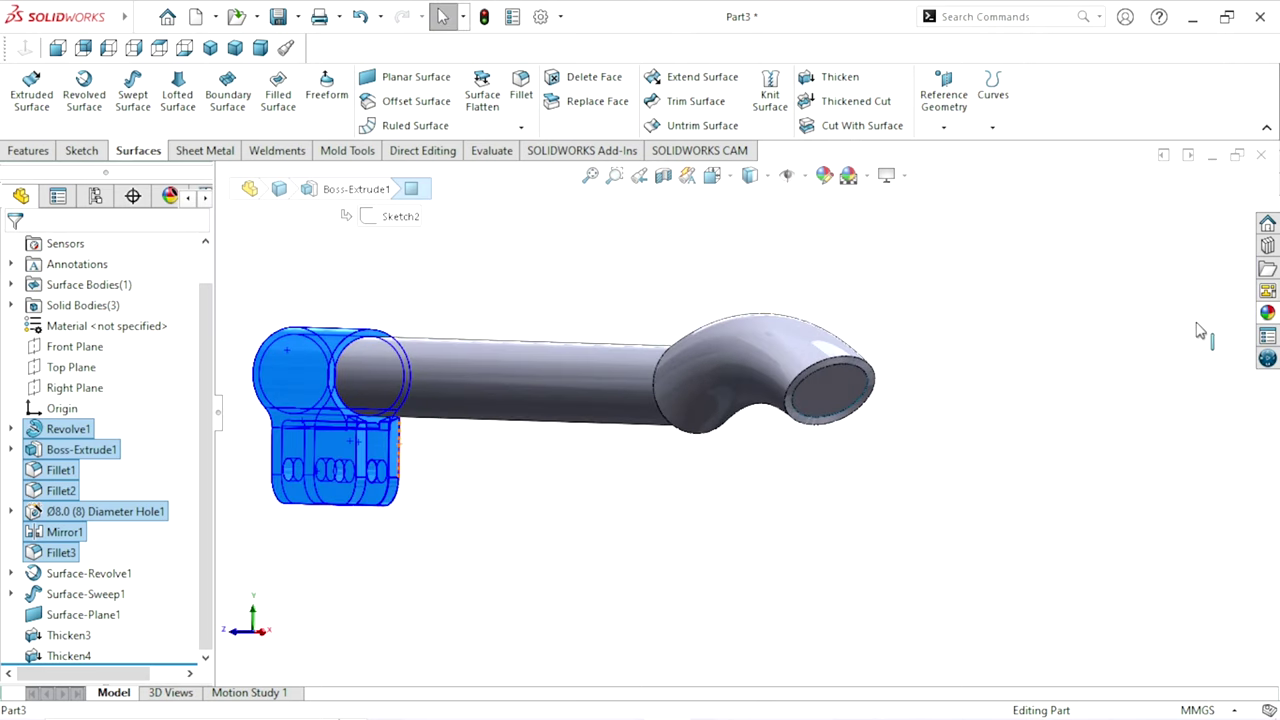
Apply a brushed steel appearance from the Metal category to the selected clamp
{"action": "left_click", "coordinate": [1265, 314]}
{"action": "double_click", "coordinate": [1094, 211]}
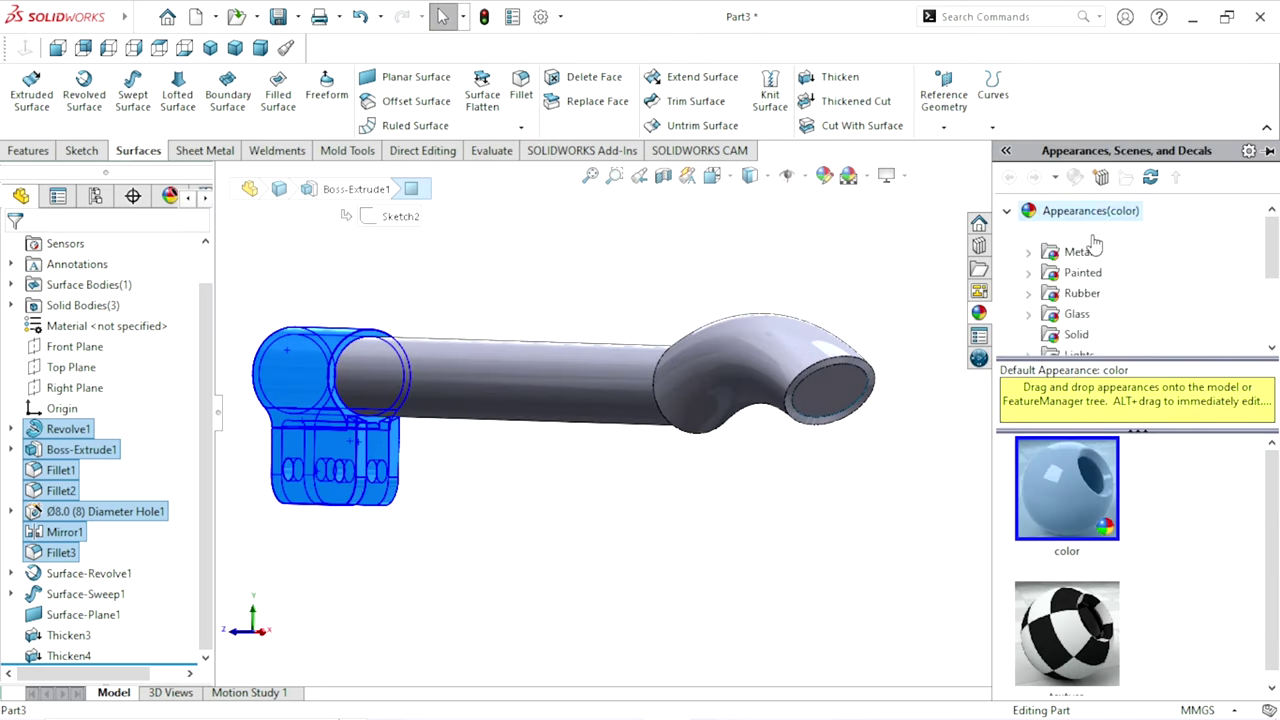
{"action": "left_click", "coordinate": [1078, 254]}
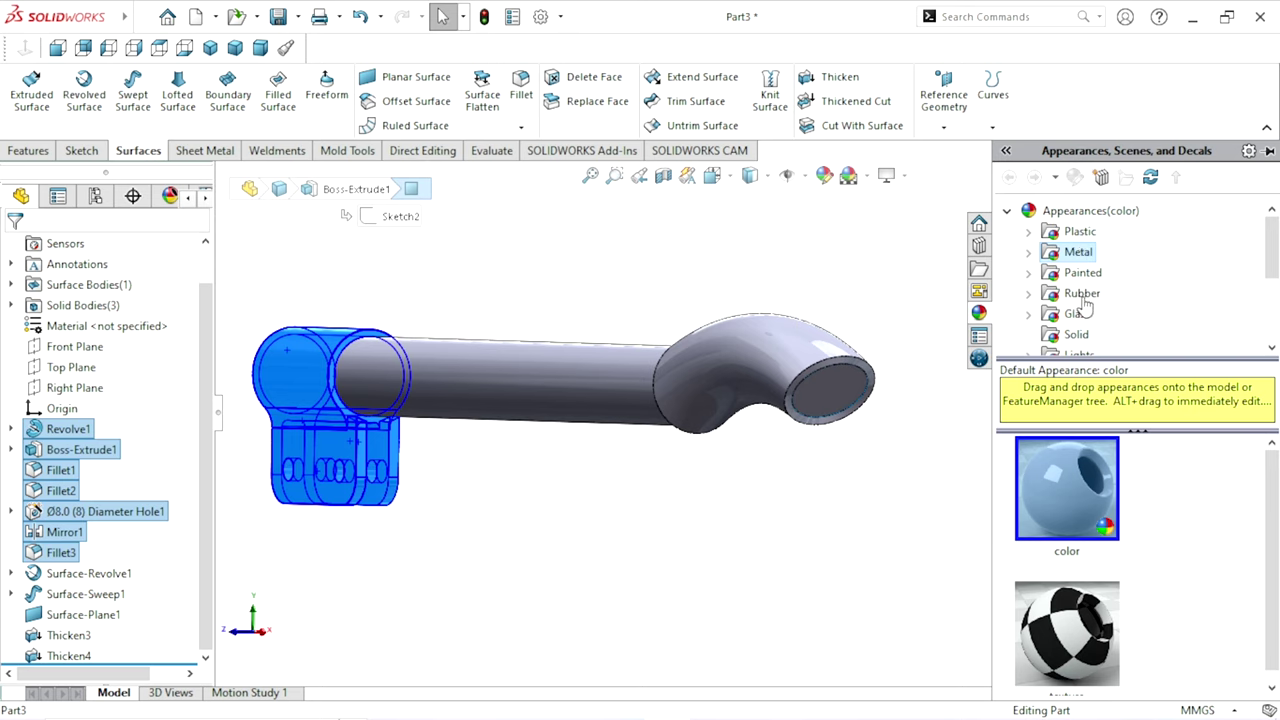
{"action": "double_click", "coordinate": [1078, 260]}
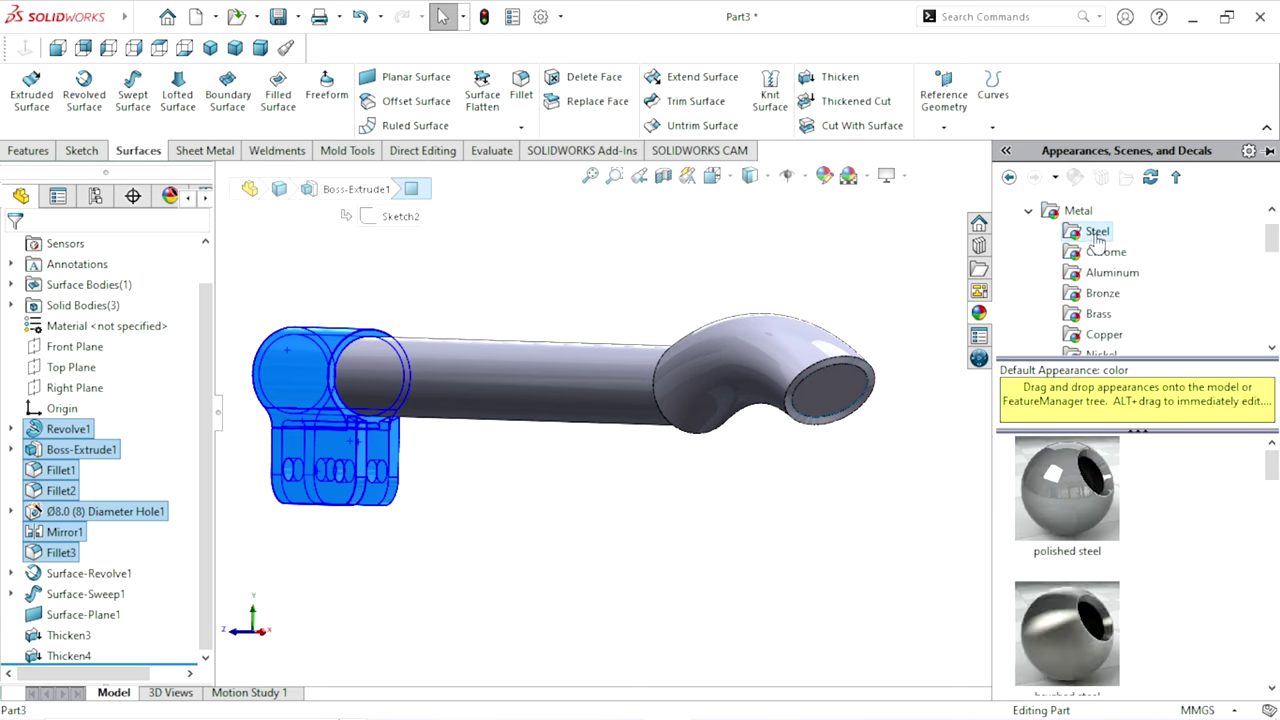
{"action": "double_click", "coordinate": [1090, 648]}
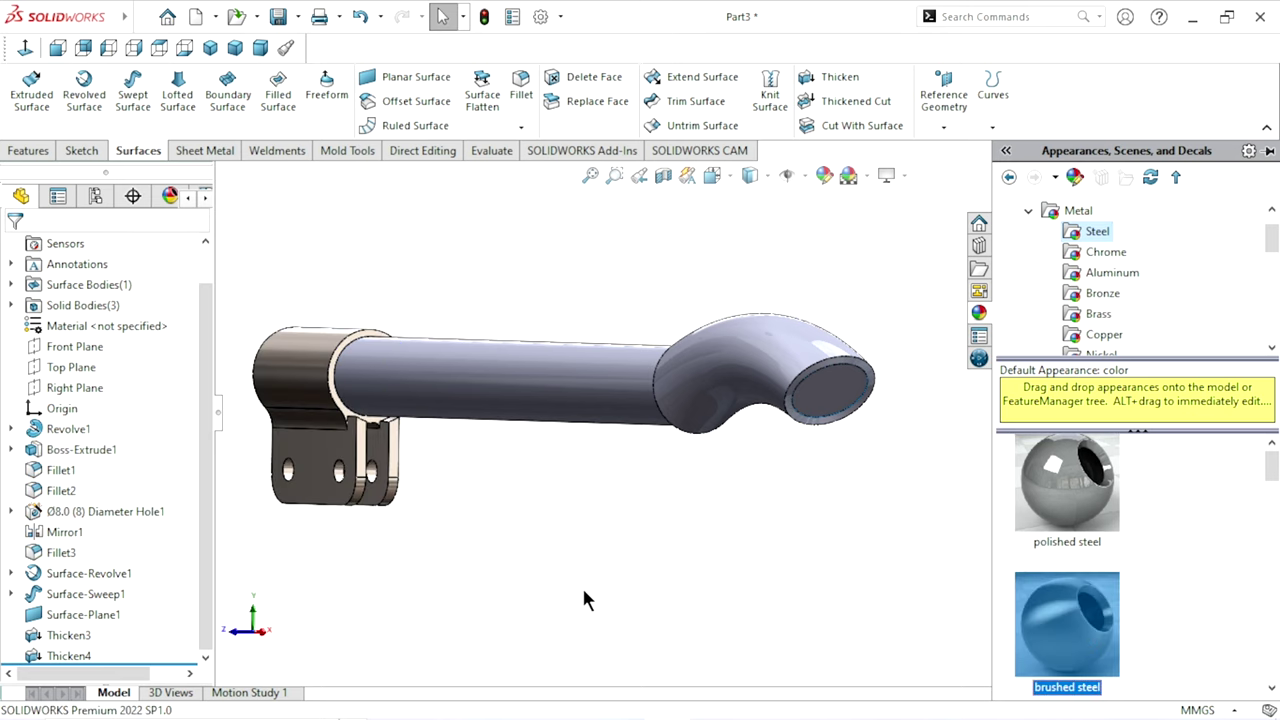
{"action": "middle_click_drag", "start_coordinate": [563, 472], "coordinate": [656, 493]}
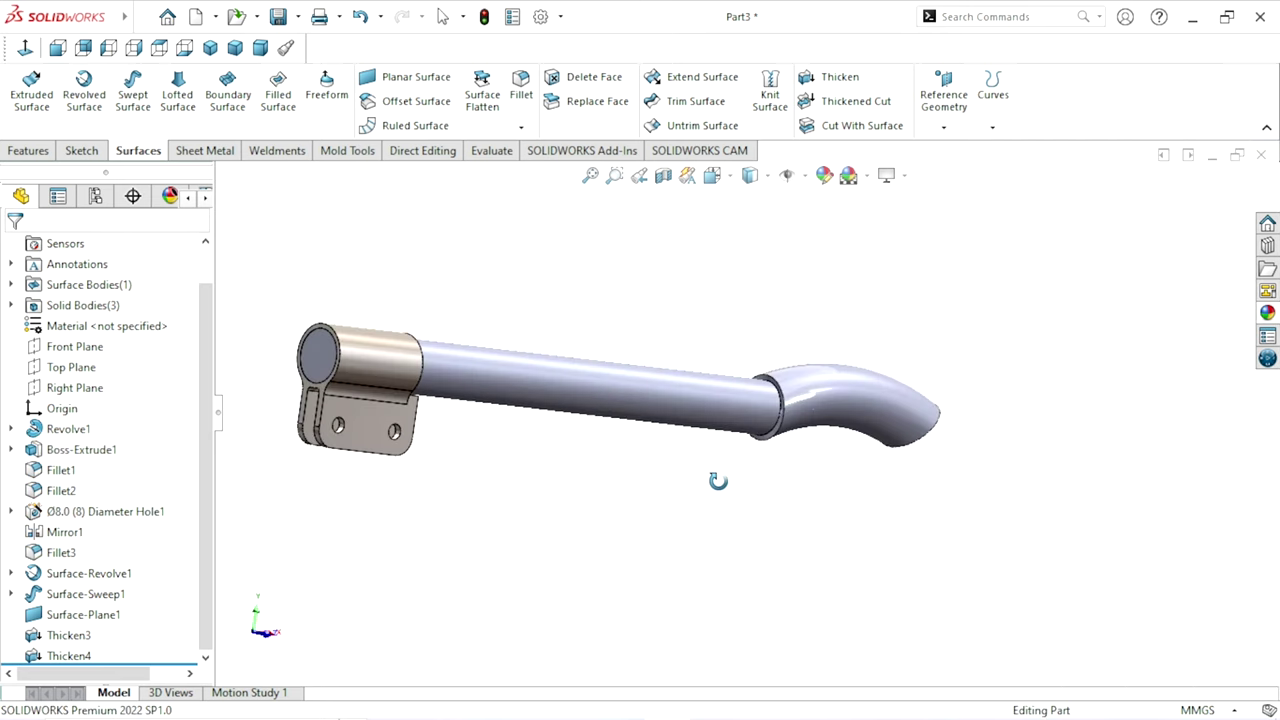
{"action": "key", "text": "f"}
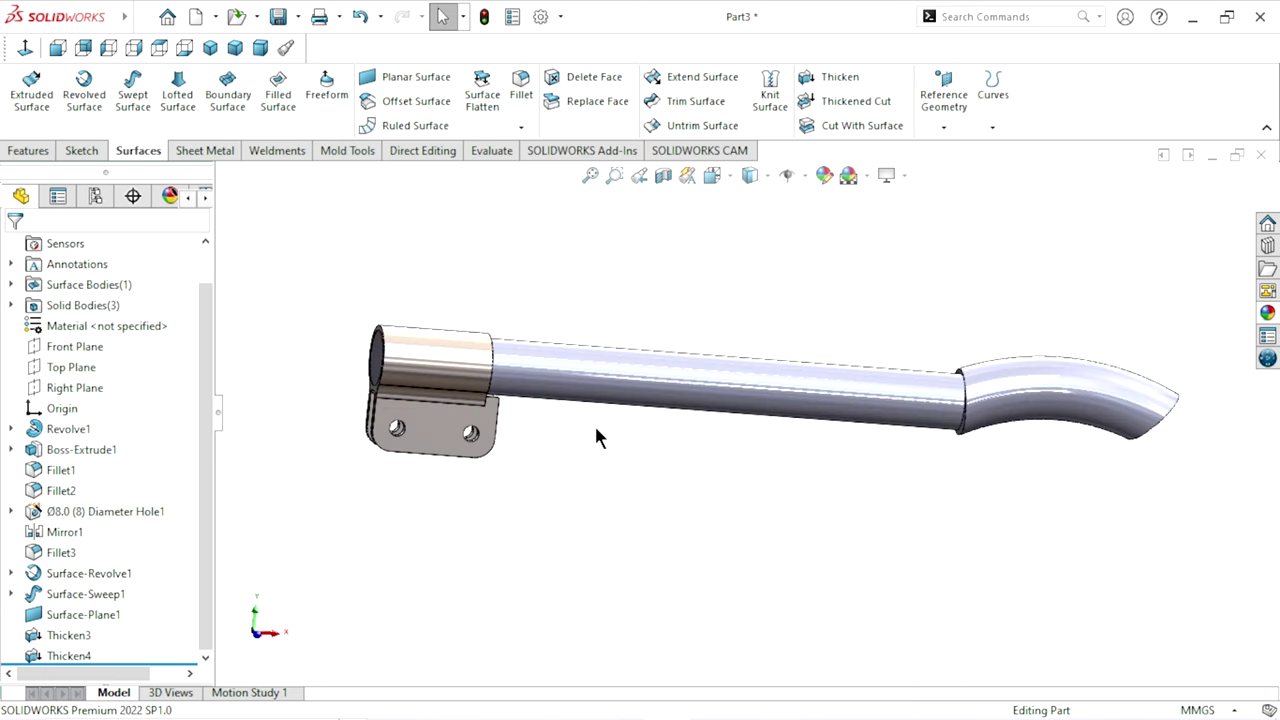
Drag satin finish stainless steel onto the Thicken4 tube body
{"action": "left_click", "coordinate": [634, 397]}
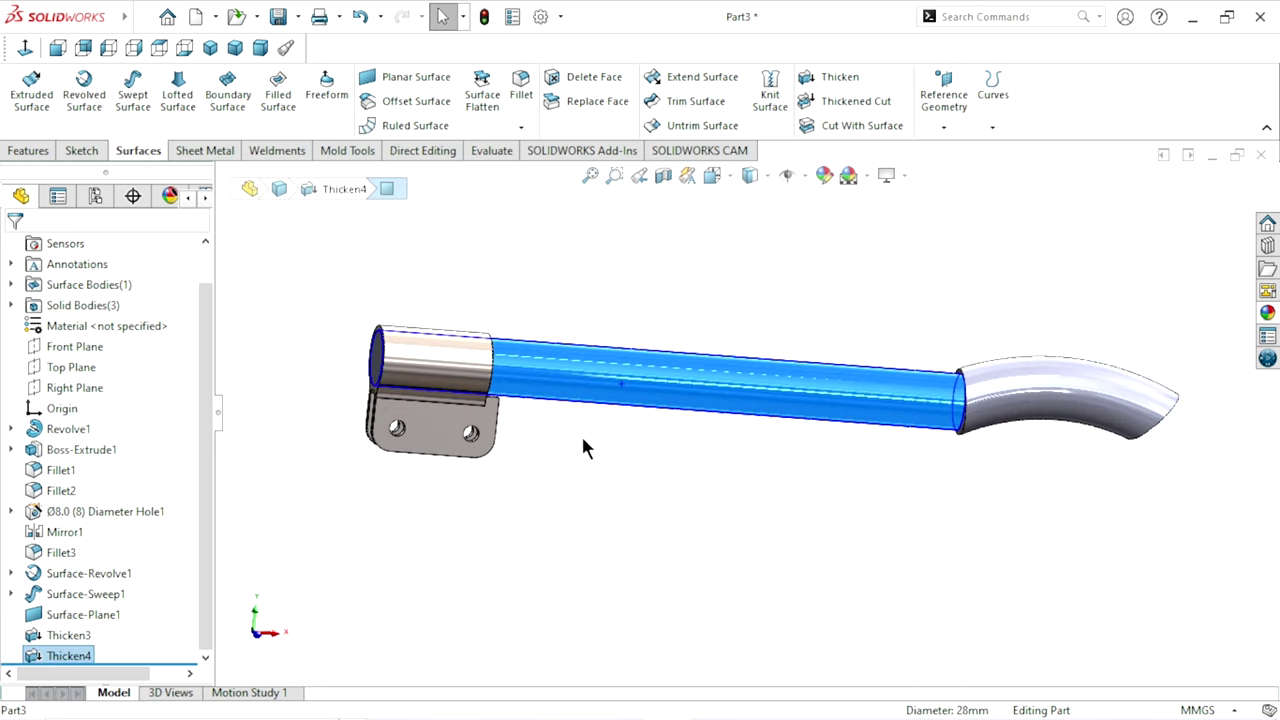
{"action": "left_click", "coordinate": [40, 658]}
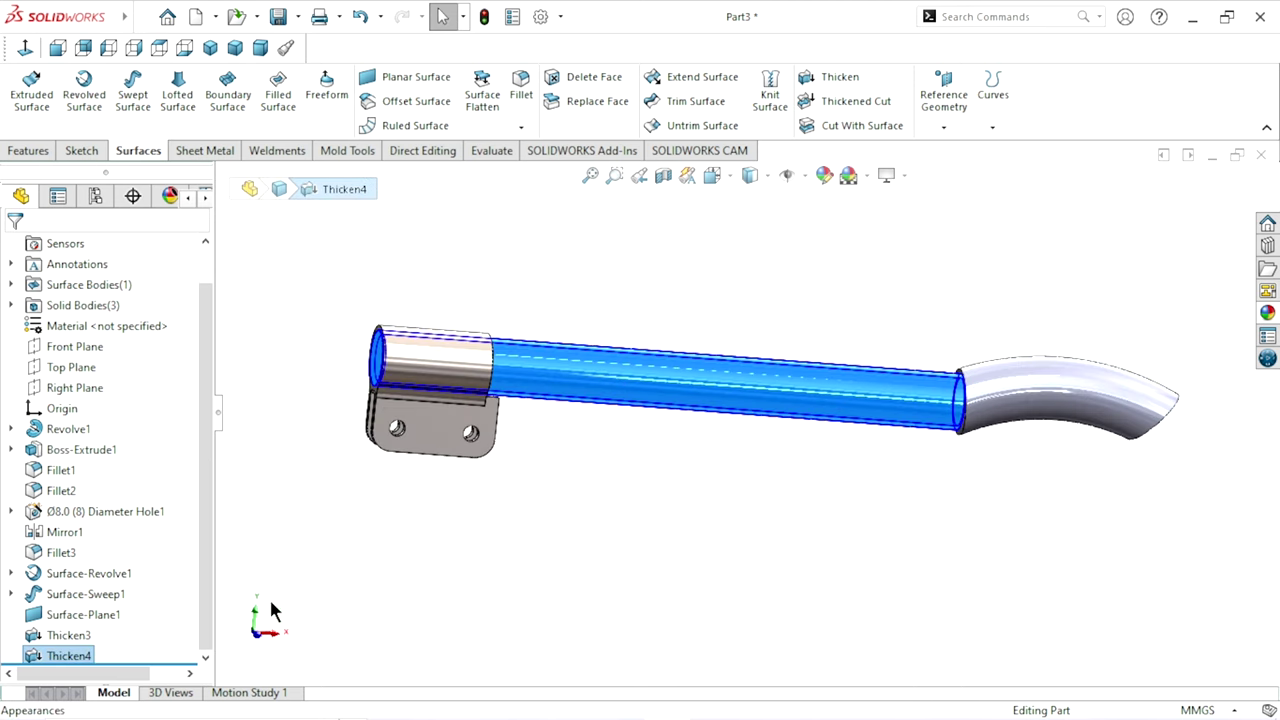
{"action": "left_click", "coordinate": [1268, 358]}
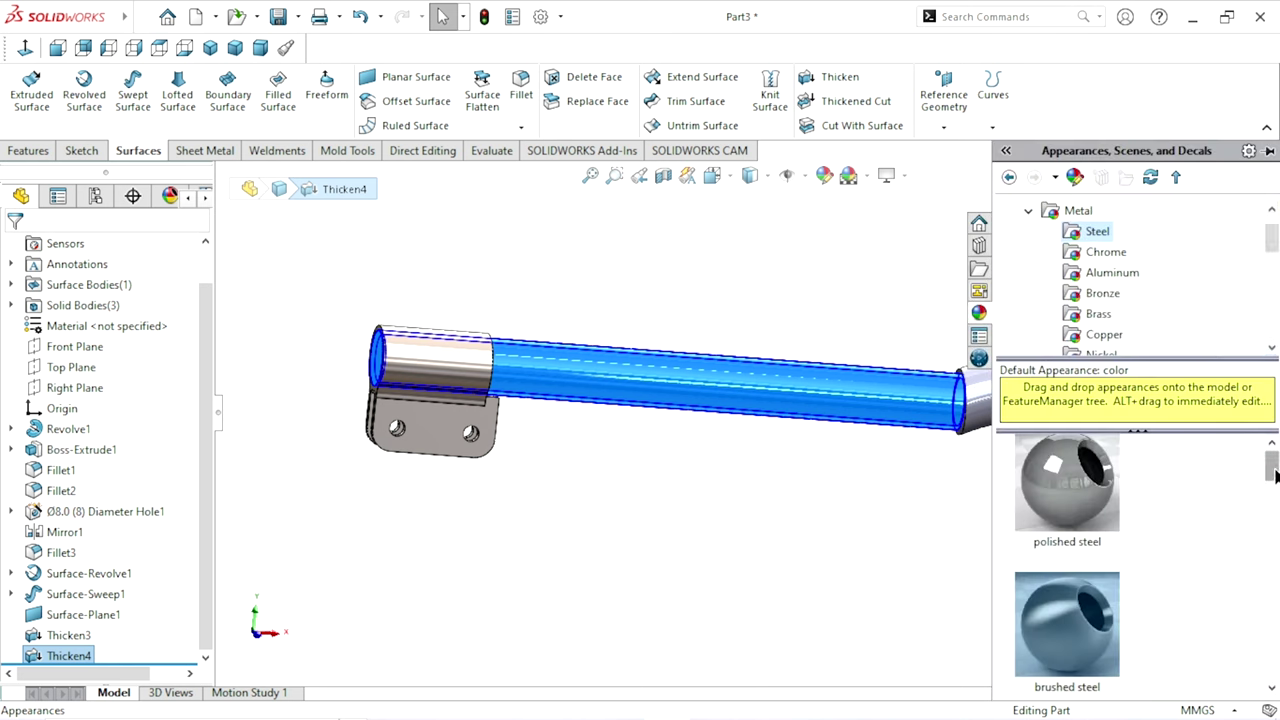
{"action": "left_click_drag", "start_coordinate": [1272, 475], "coordinate": [1274, 500]}
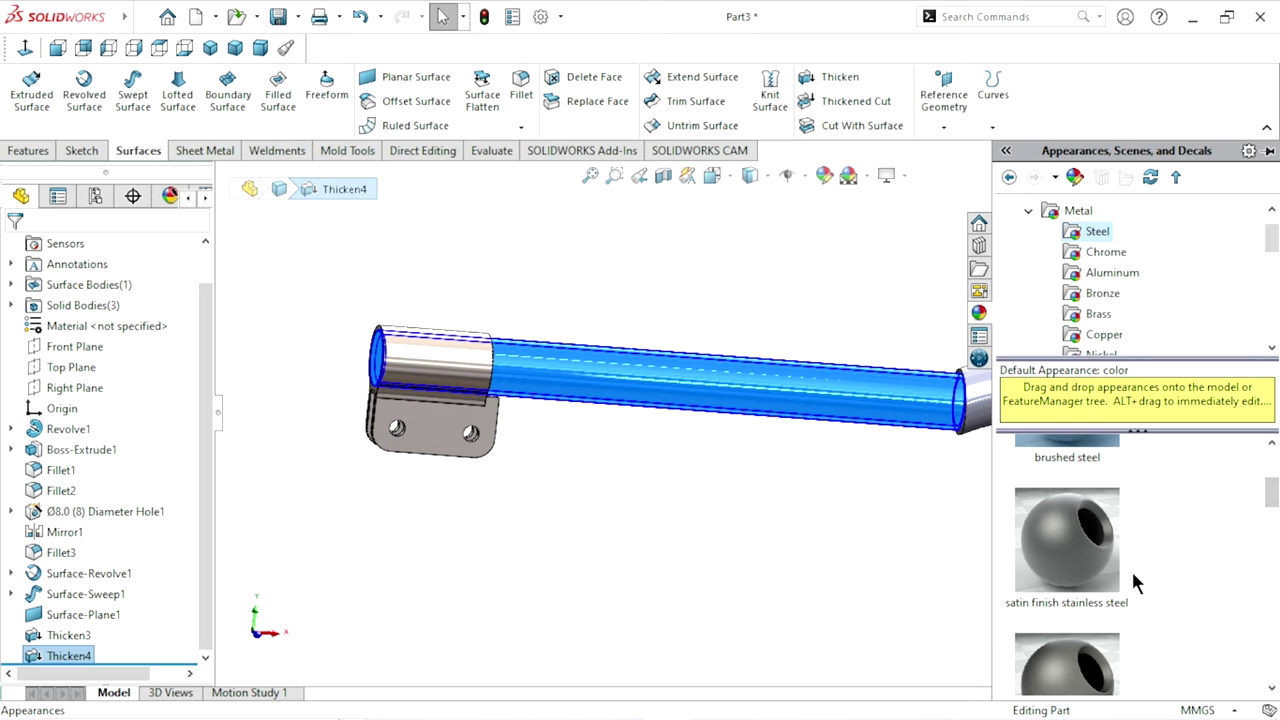
{"action": "left_click_drag", "start_coordinate": [1135, 583], "coordinate": [820, 390]}
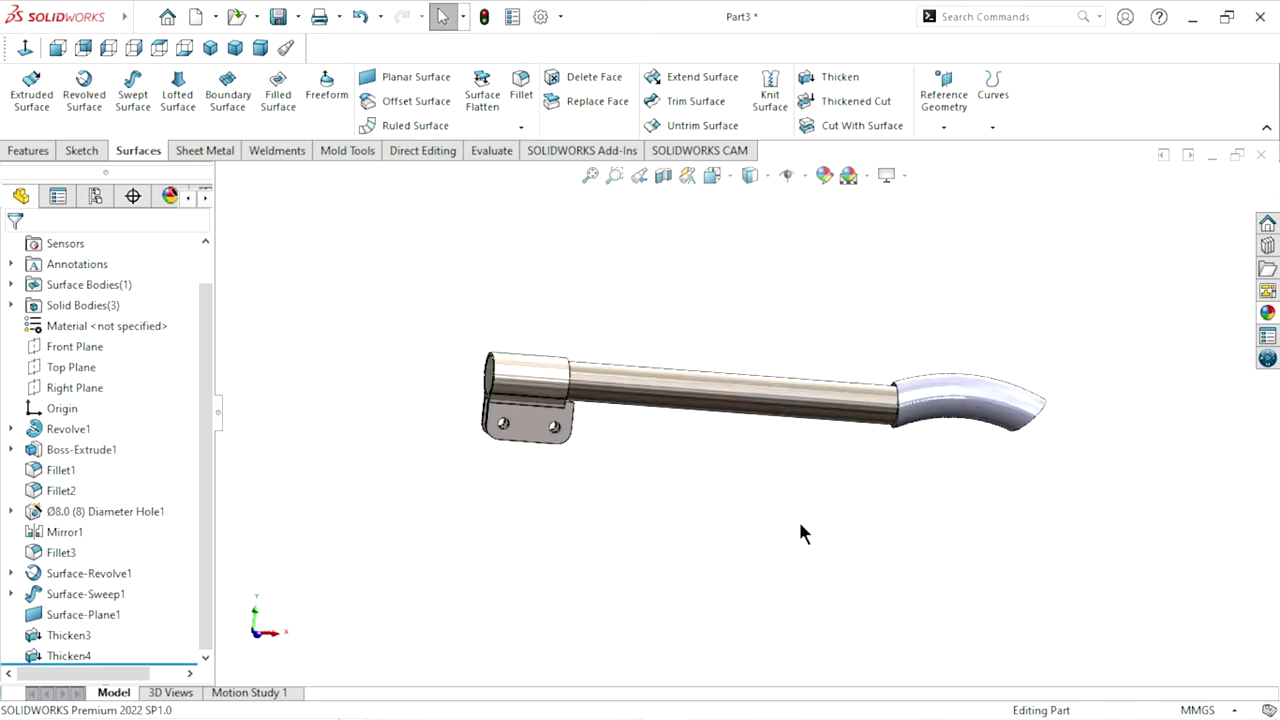
{"action": "scroll", "coordinate": [892, 423], "scroll_direction": "down", "scroll_amount": 3}
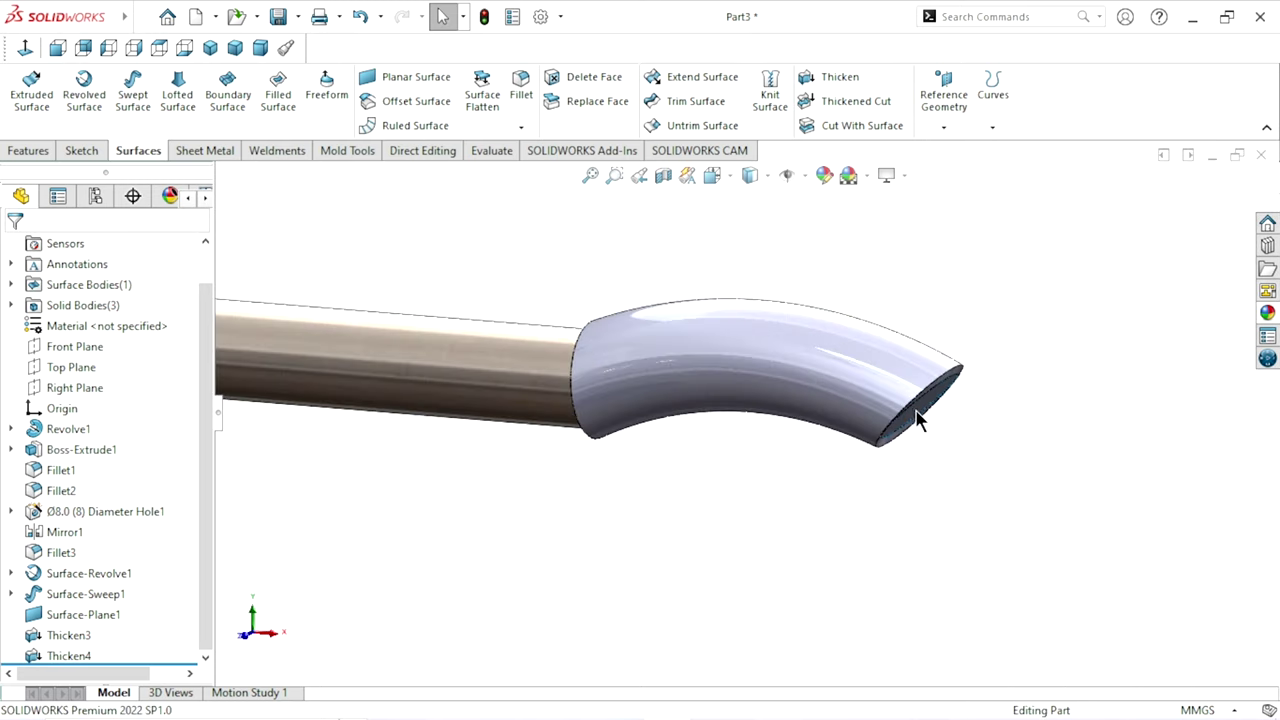
Select the Thicken3 spout and apply matte rubber from the Rubber appearance category
{"action": "left_click", "coordinate": [782, 390]}
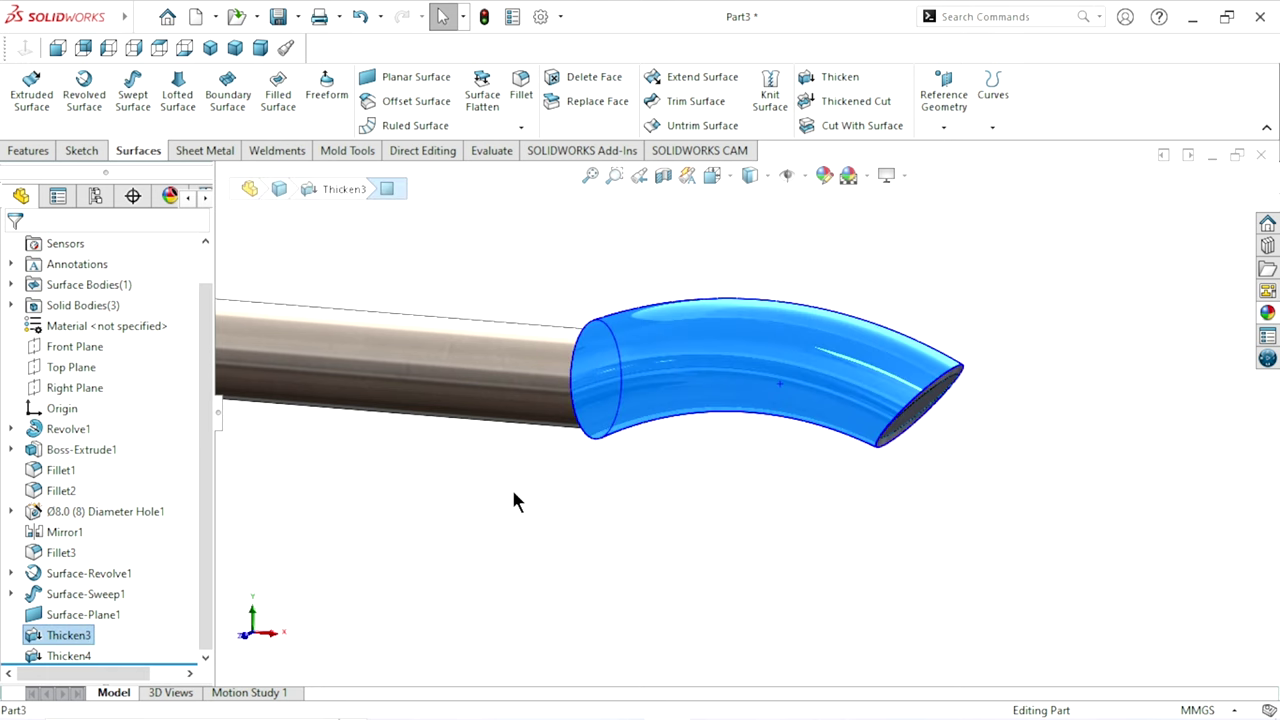
{"action": "left_click", "coordinate": [88, 634]}
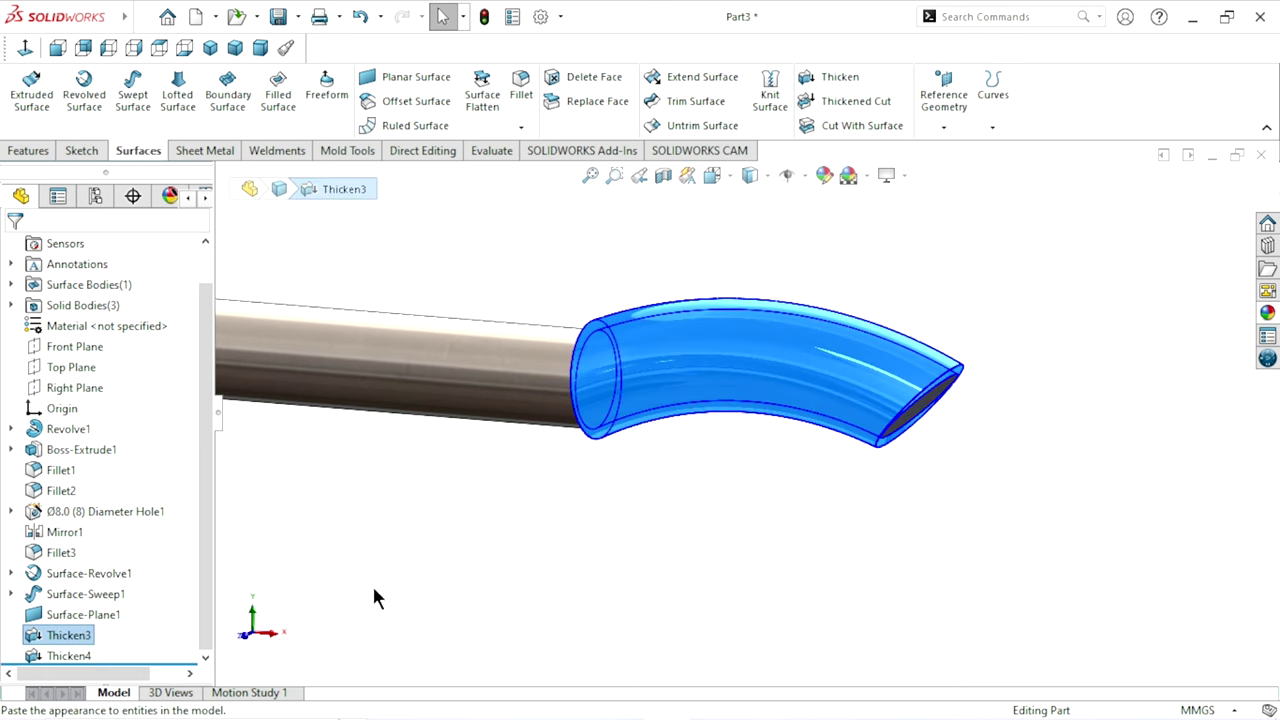
{"action": "left_click", "coordinate": [1266, 312]}
{"action": "scroll", "coordinate": [1080, 300], "scroll_direction": "down", "scroll_amount": 2}
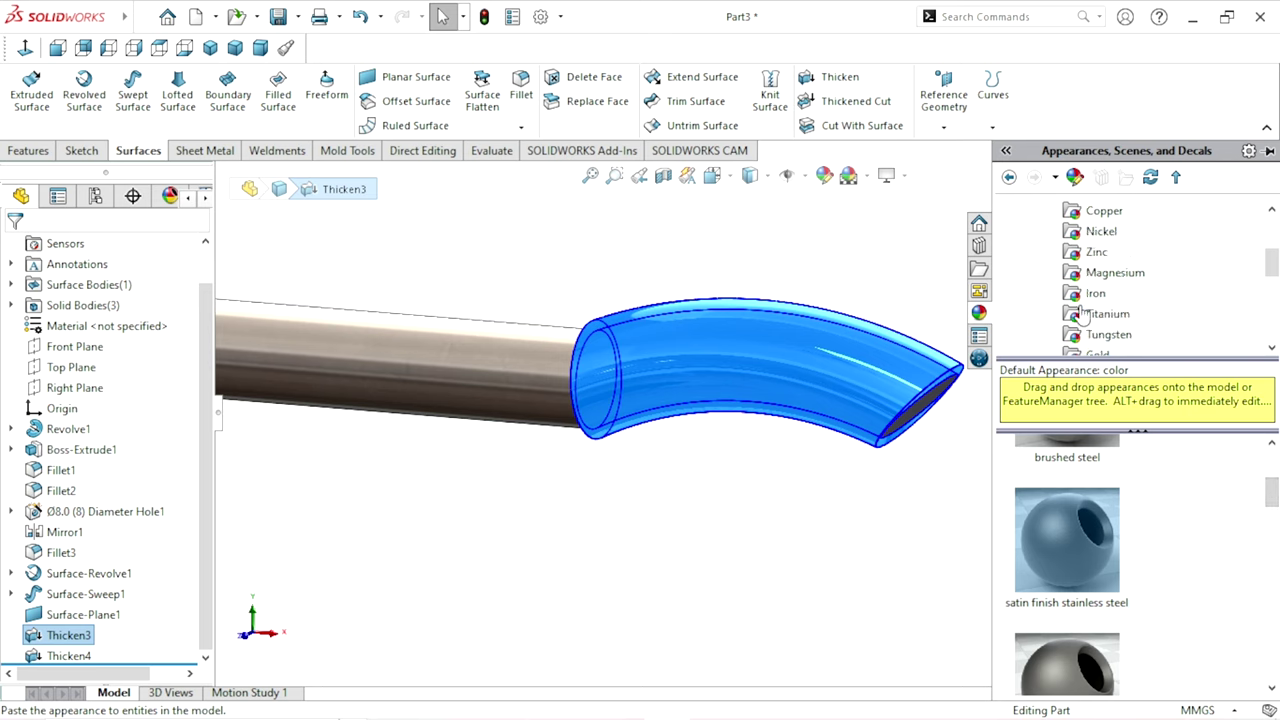
{"action": "scroll", "coordinate": [1080, 314], "scroll_direction": "down", "scroll_amount": 5}
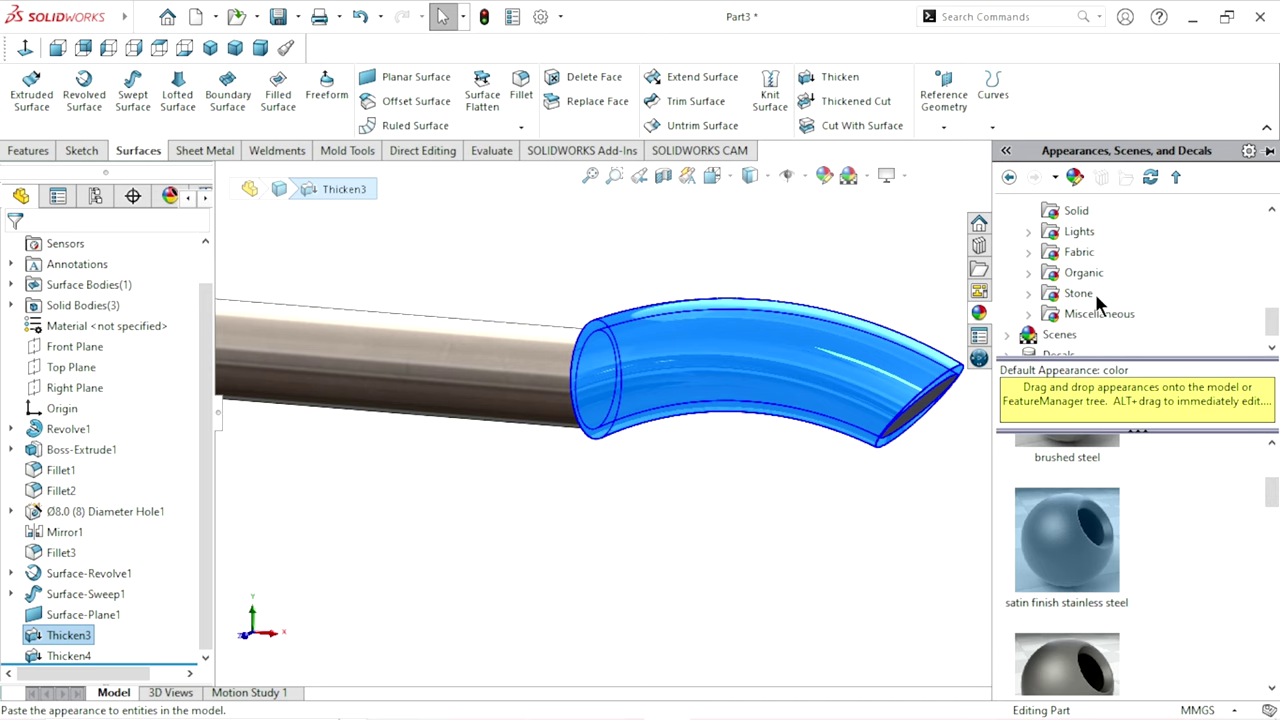
{"action": "scroll", "coordinate": [1087, 297], "scroll_direction": "up", "scroll_amount": 2}
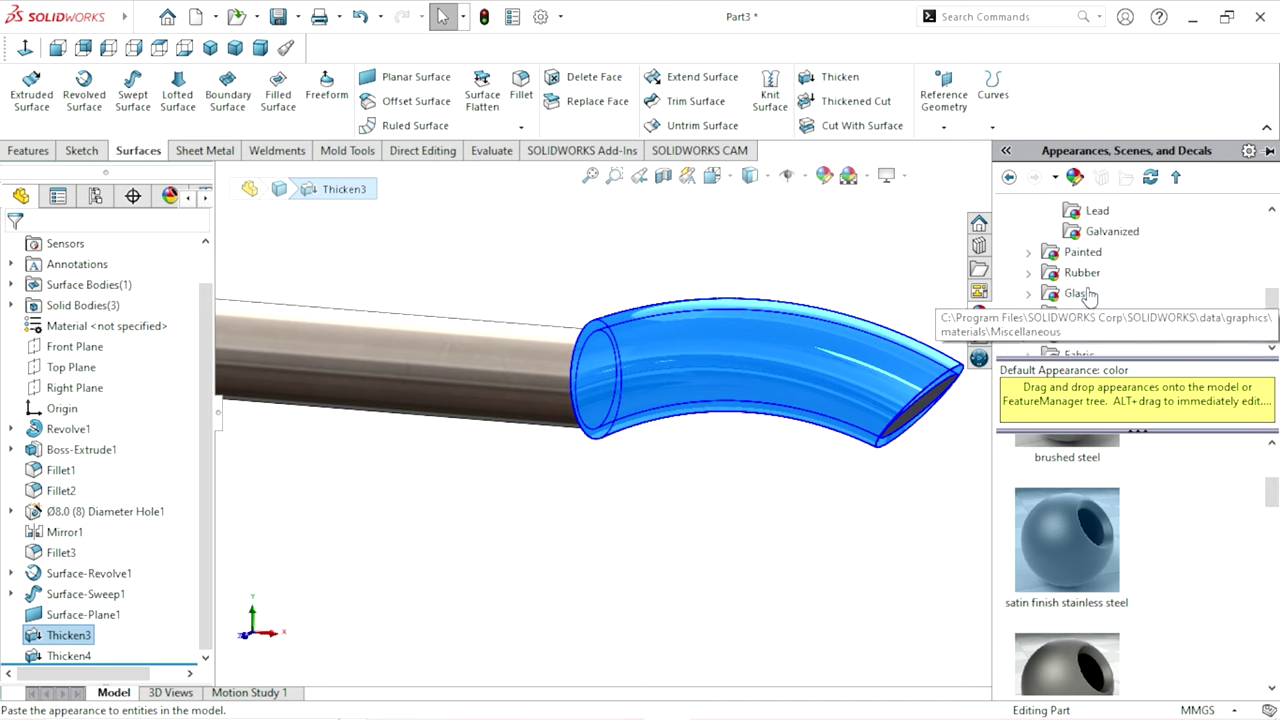
{"action": "double_click", "coordinate": [1082, 272]}
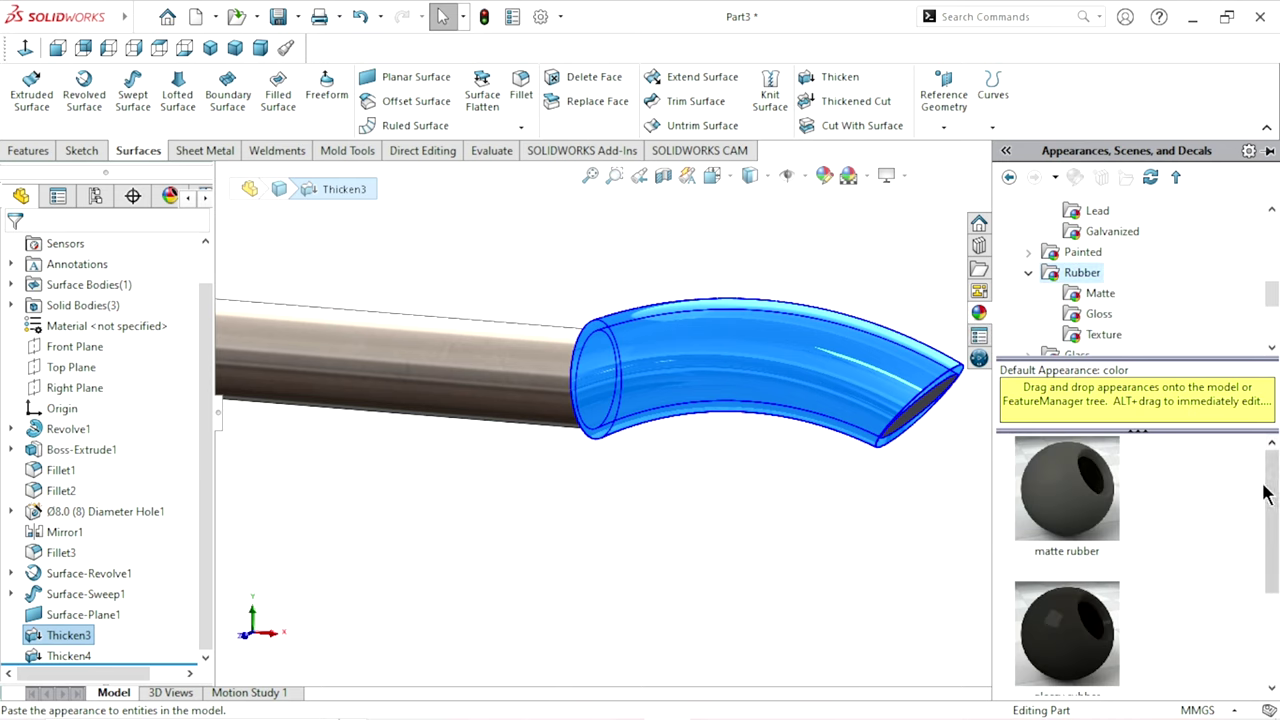
{"action": "mouse_move", "coordinate": [1268, 490]}
{"action": "left_mouse_down"}
{"action": "mouse_move", "coordinate": [1268, 575]}
{"action": "mouse_move", "coordinate": [1274, 500]}
{"action": "left_mouse_up"}
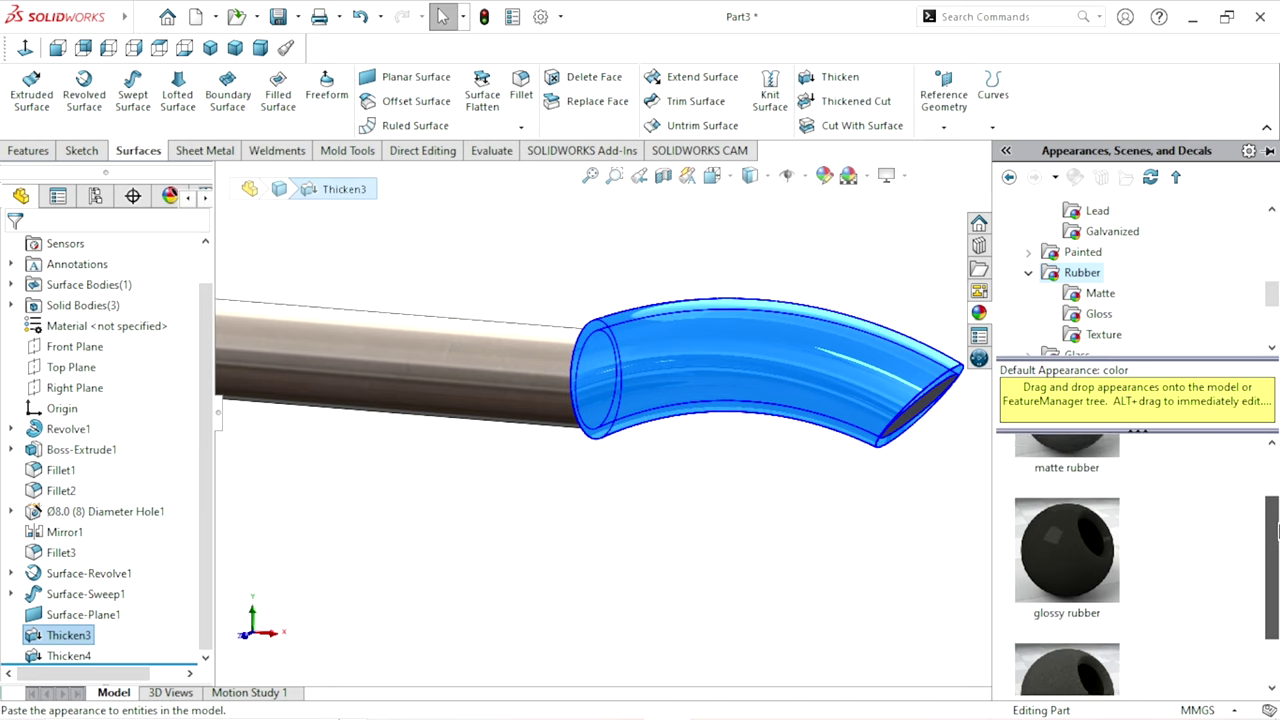
{"action": "left_click", "coordinate": [1058, 476]}
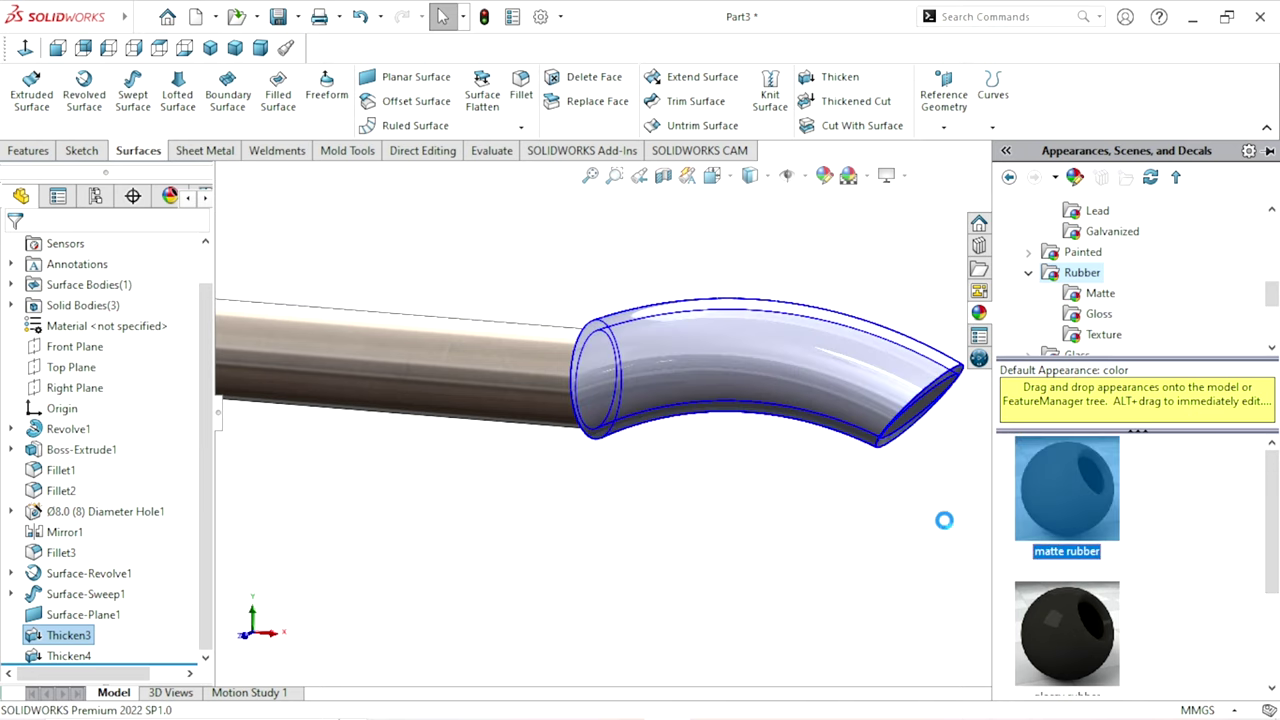
{"action": "scroll", "coordinate": [680, 410], "scroll_direction": "down", "scroll_amount": 1}
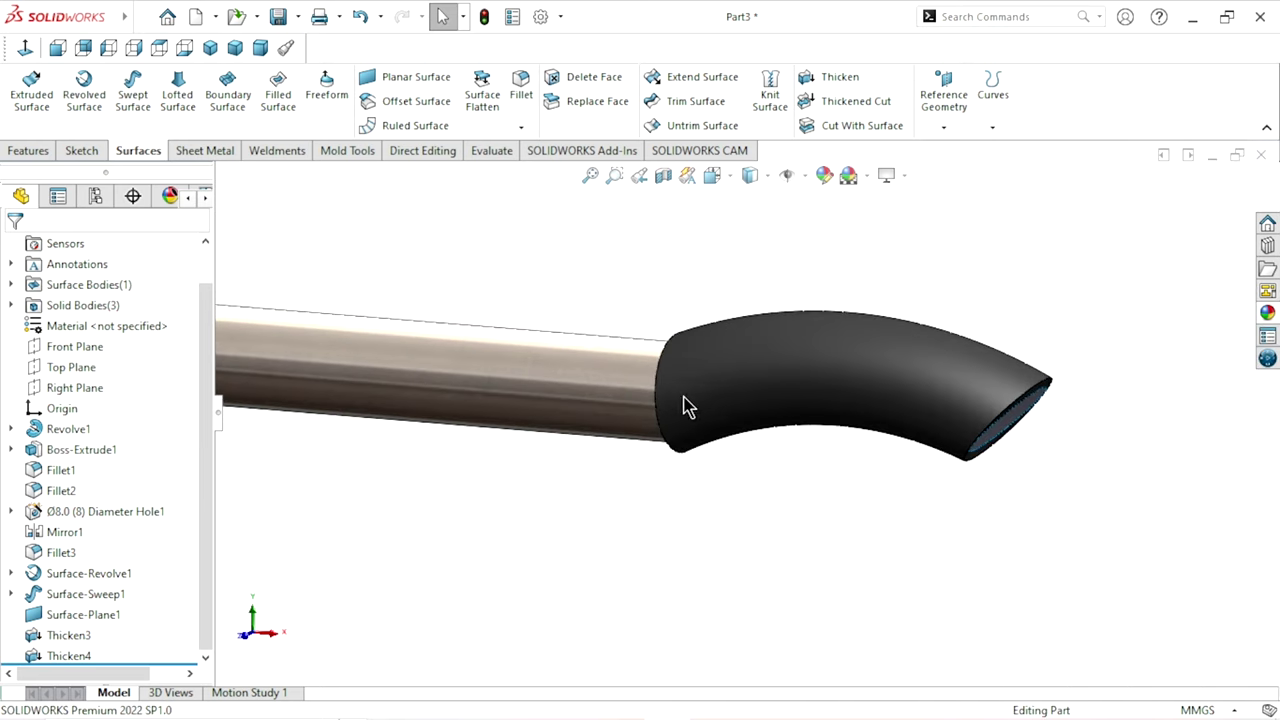
{"action": "scroll", "coordinate": [896, 374], "scroll_direction": "down", "scroll_amount": 3}
{"action": "scroll", "coordinate": [893, 385], "scroll_direction": "up", "scroll_amount": 3}
Select Revolve1, Boss-Extrude1, Fillet1, Fillet2, Mirror1 and Fillet3, then open Edit Appearance
{"action": "scroll", "coordinate": [893, 390], "scroll_direction": "up", "scroll_amount": 3}
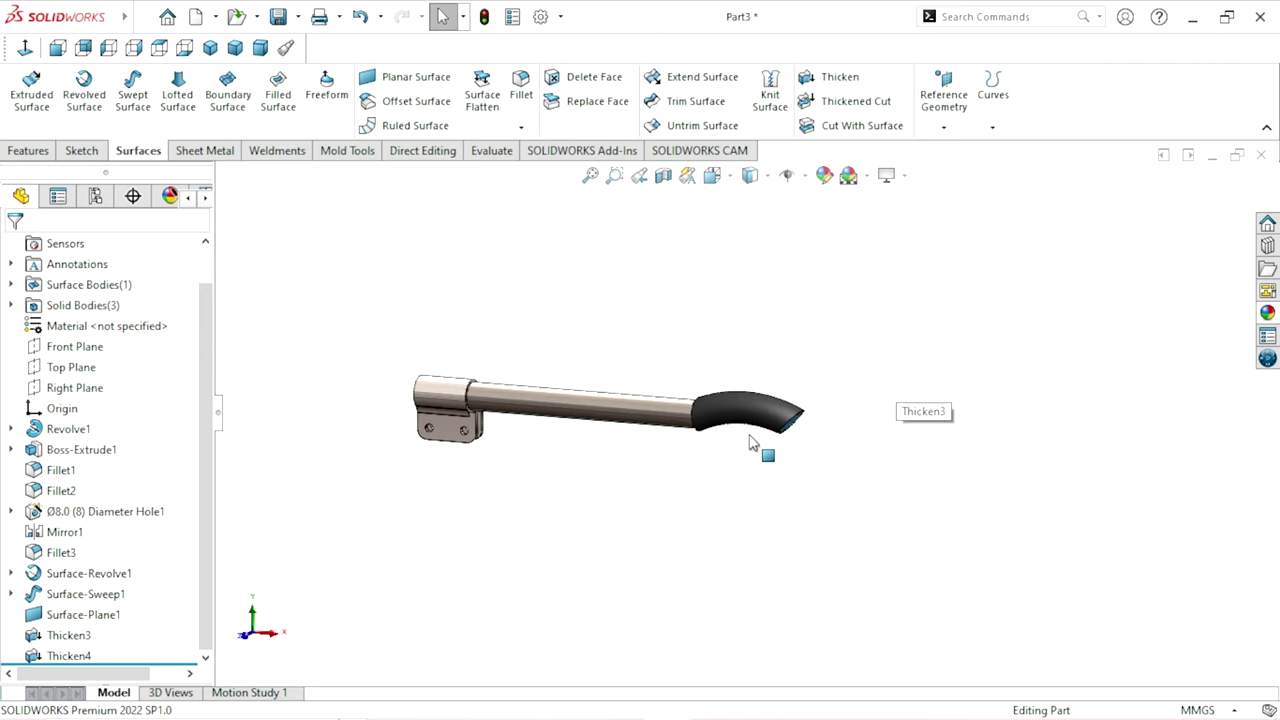
{"action": "middle_click_drag", "start_coordinate": [757, 443], "coordinate": [686, 463]}
{"action": "scroll", "coordinate": [594, 450], "scroll_direction": "down", "scroll_amount": 2}
{"action": "scroll", "coordinate": [594, 450], "scroll_direction": "down", "scroll_amount": 3}
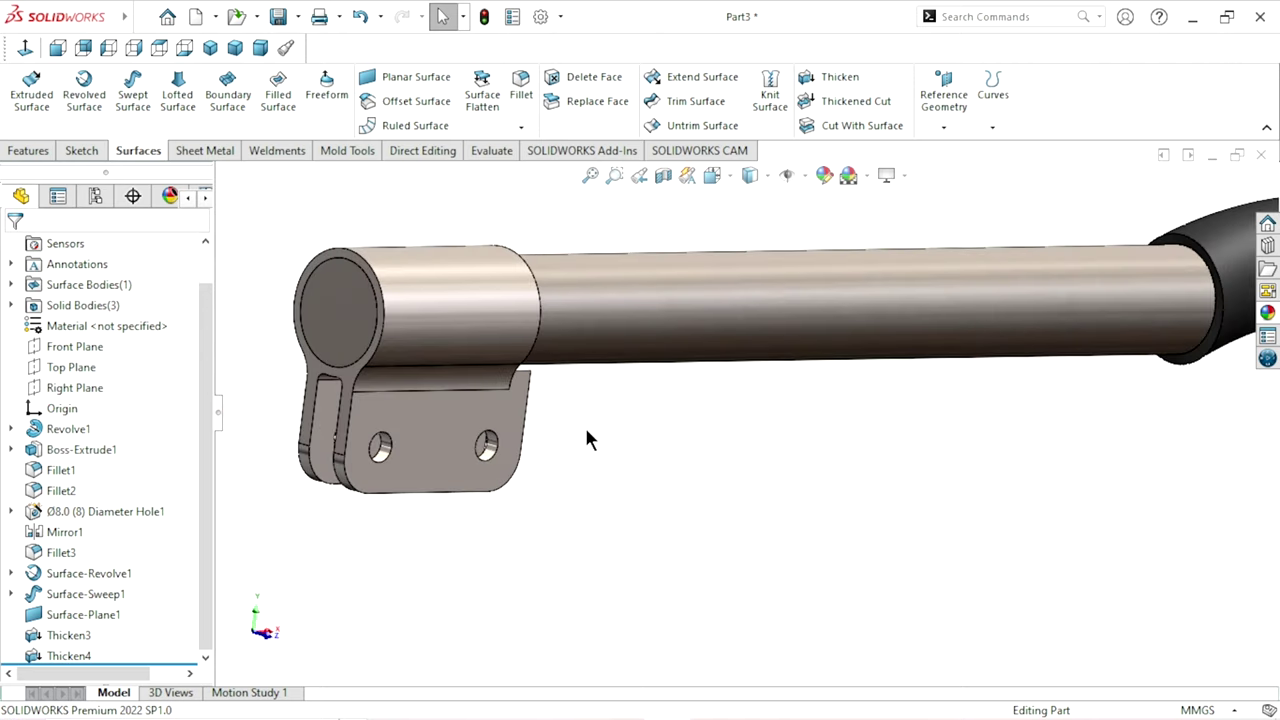
{"action": "left_click", "coordinate": [415, 320]}
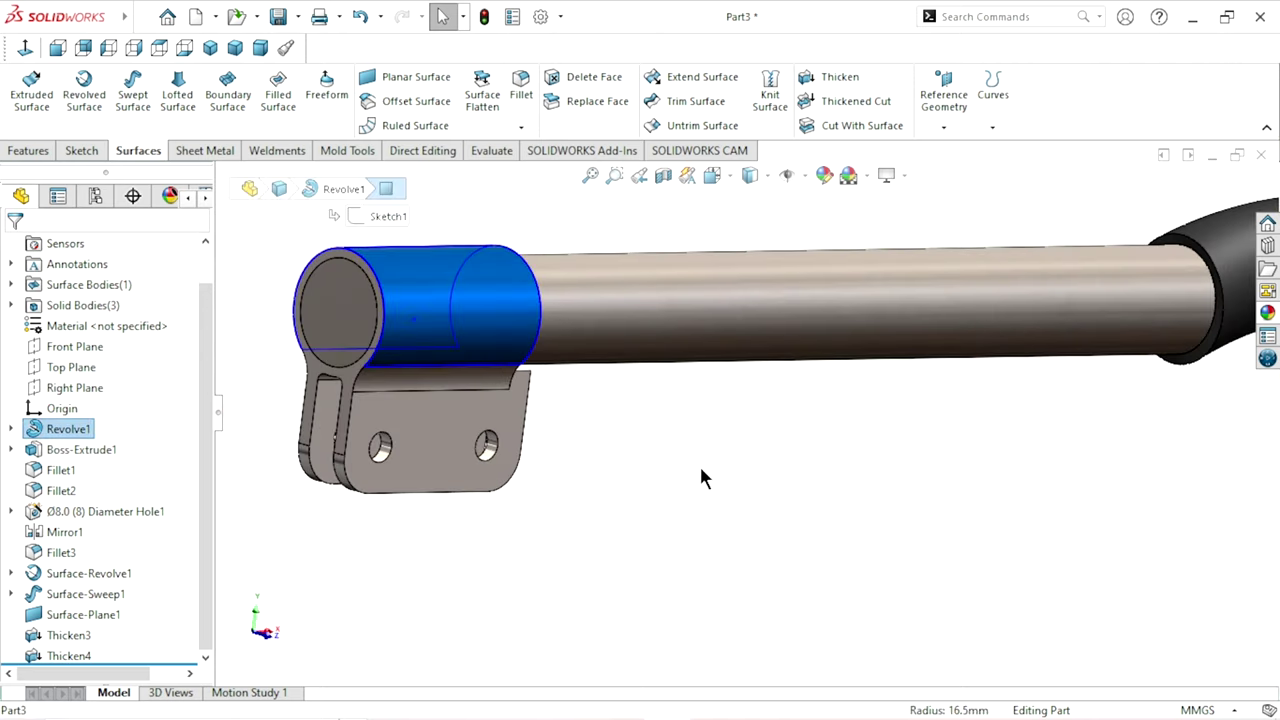
{"action": "left_click", "coordinate": [88, 449], "text": "ctrl"}
{"action": "left_click", "coordinate": [66, 472], "text": "ctrl"}
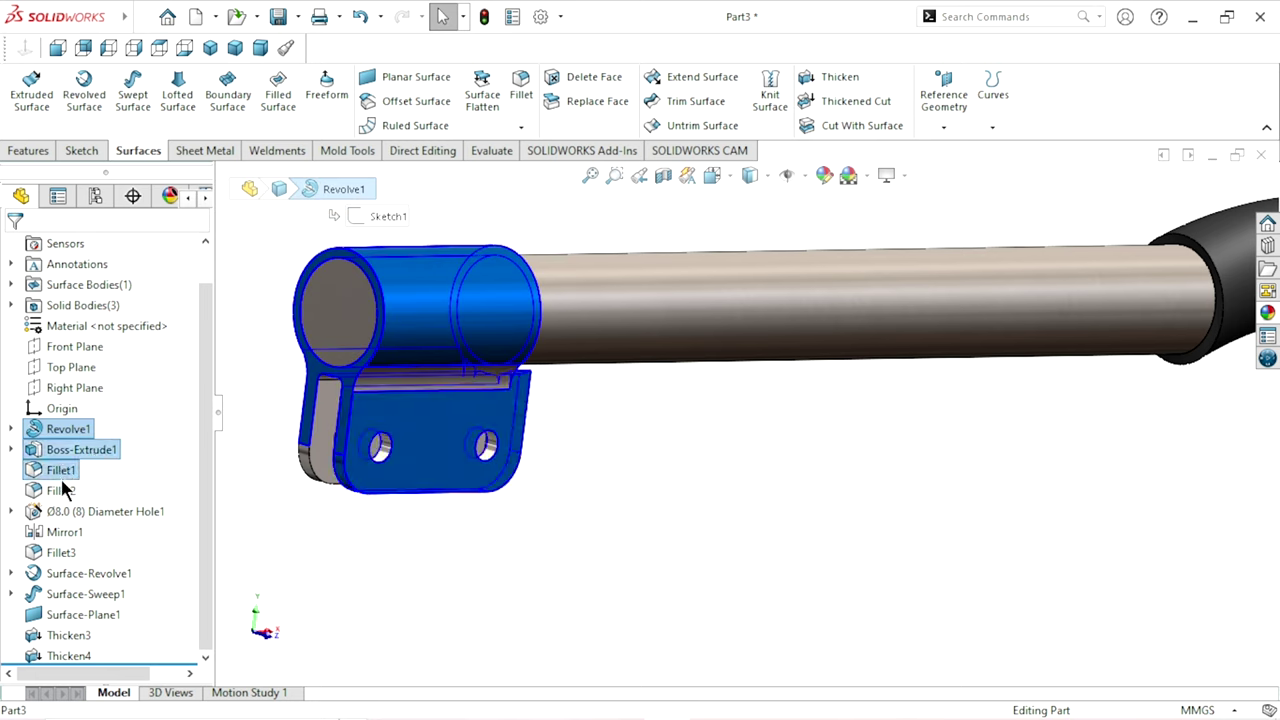
{"action": "left_click", "coordinate": [61, 488], "text": "ctrl"}
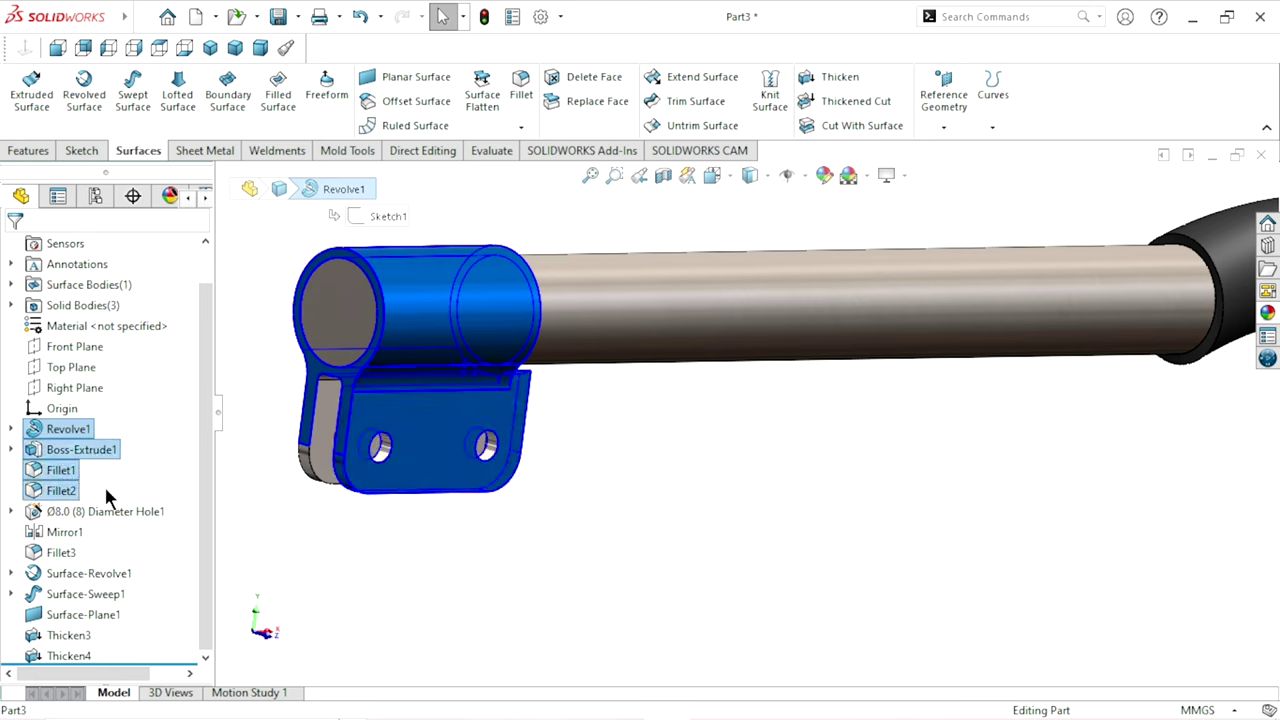
{"action": "left_click", "coordinate": [66, 534], "text": "ctrl"}
{"action": "left_click", "coordinate": [66, 556], "text": "ctrl"}
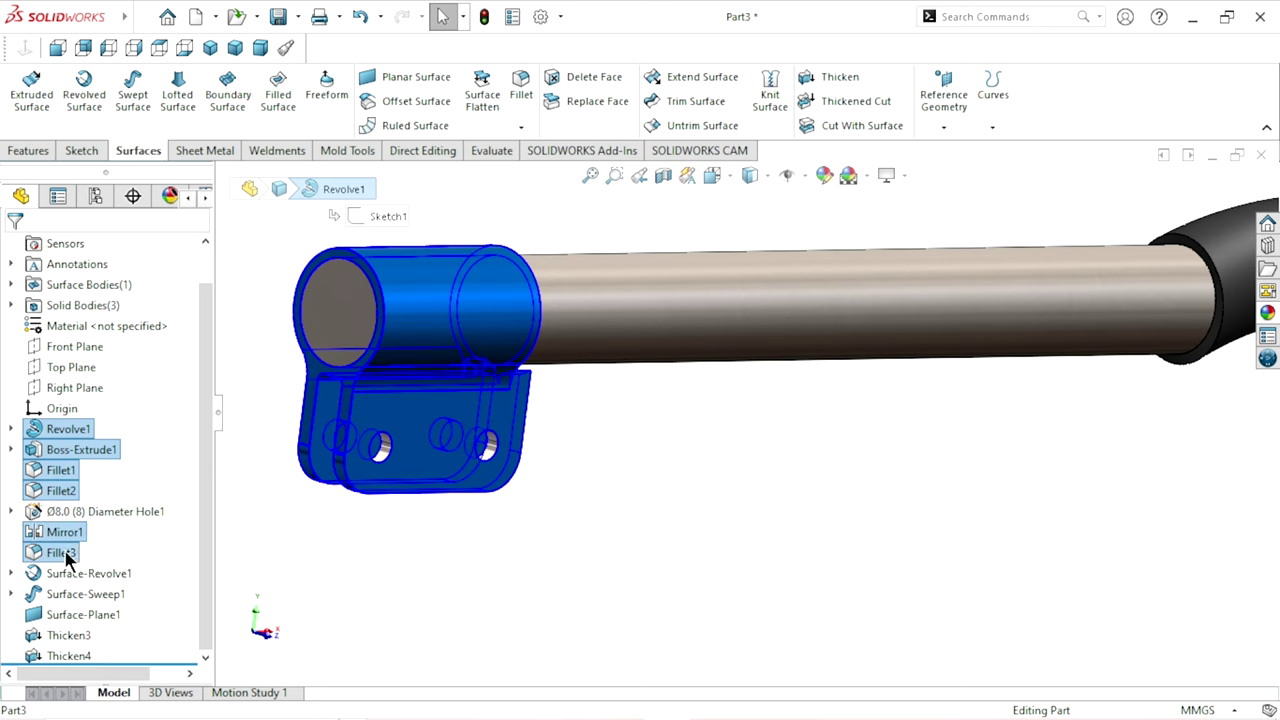
{"action": "left_click", "coordinate": [821, 180]}
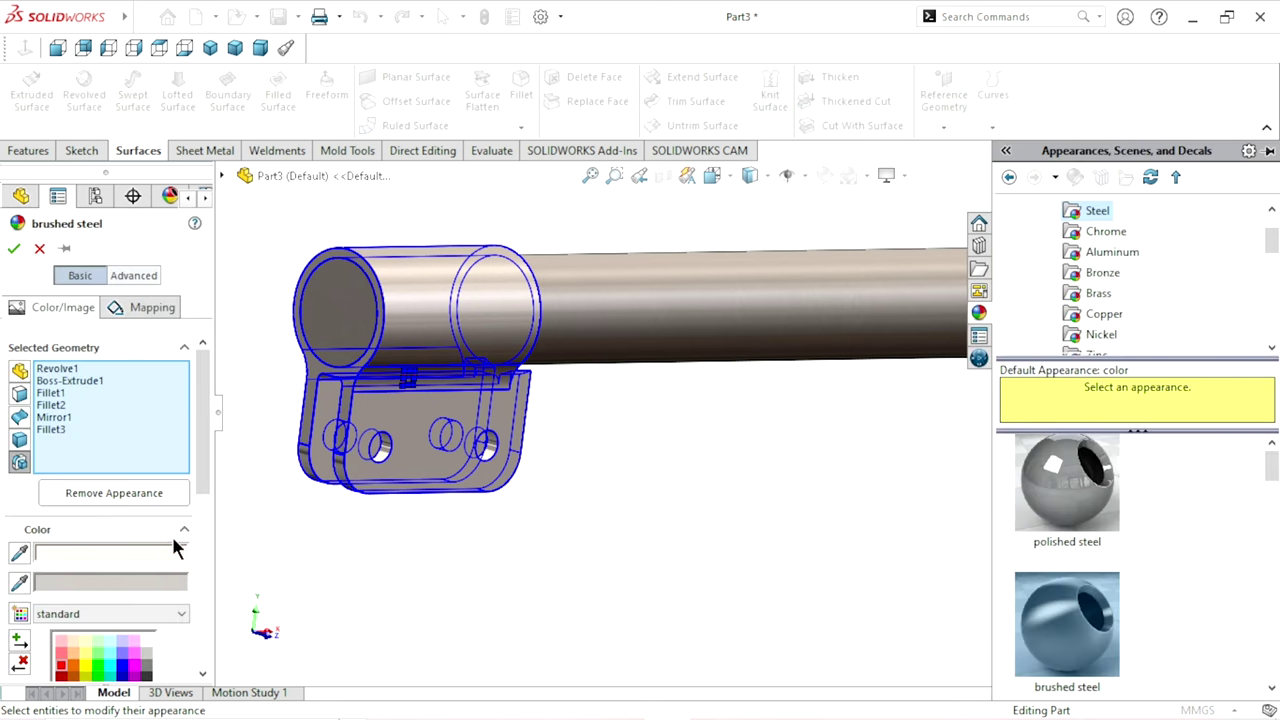
Try a yellow colour on the clamp bracket in the appearance editor
{"action": "scroll", "coordinate": [183, 571], "scroll_direction": "down", "scroll_amount": 5}
{"action": "scroll", "coordinate": [183, 571], "scroll_direction": "down", "scroll_amount": 1}
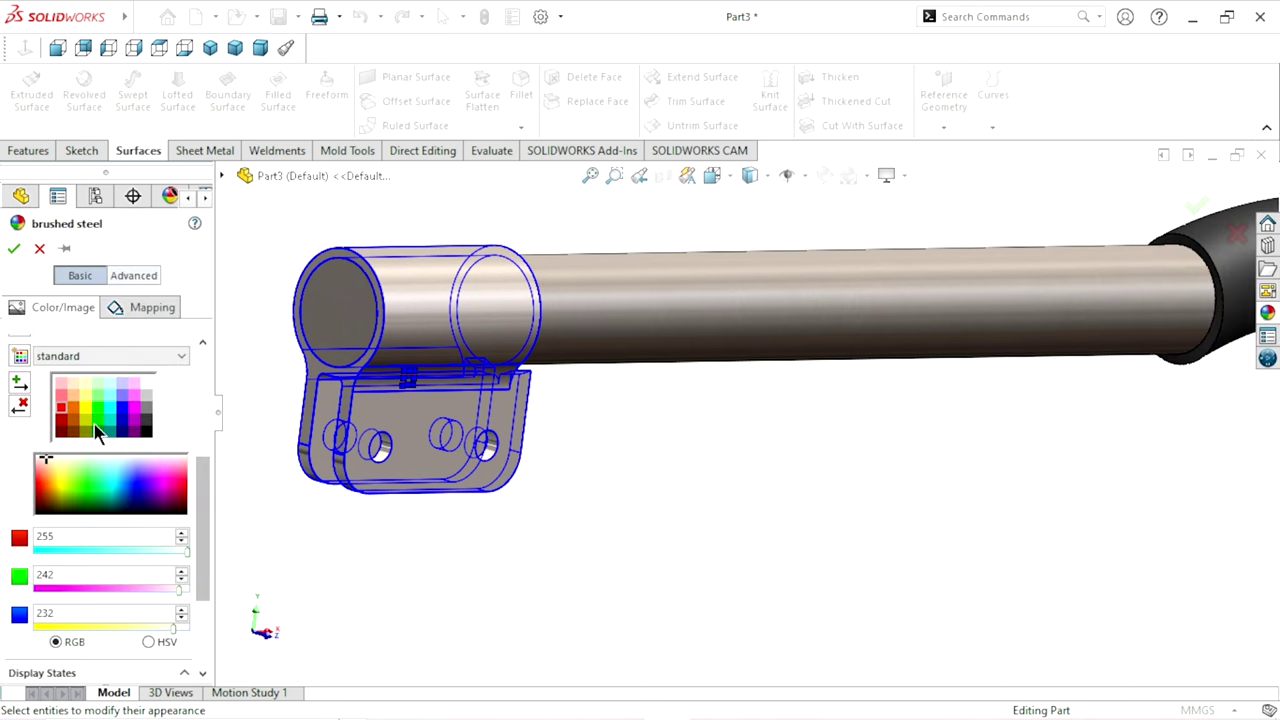
{"action": "left_click", "coordinate": [88, 412]}
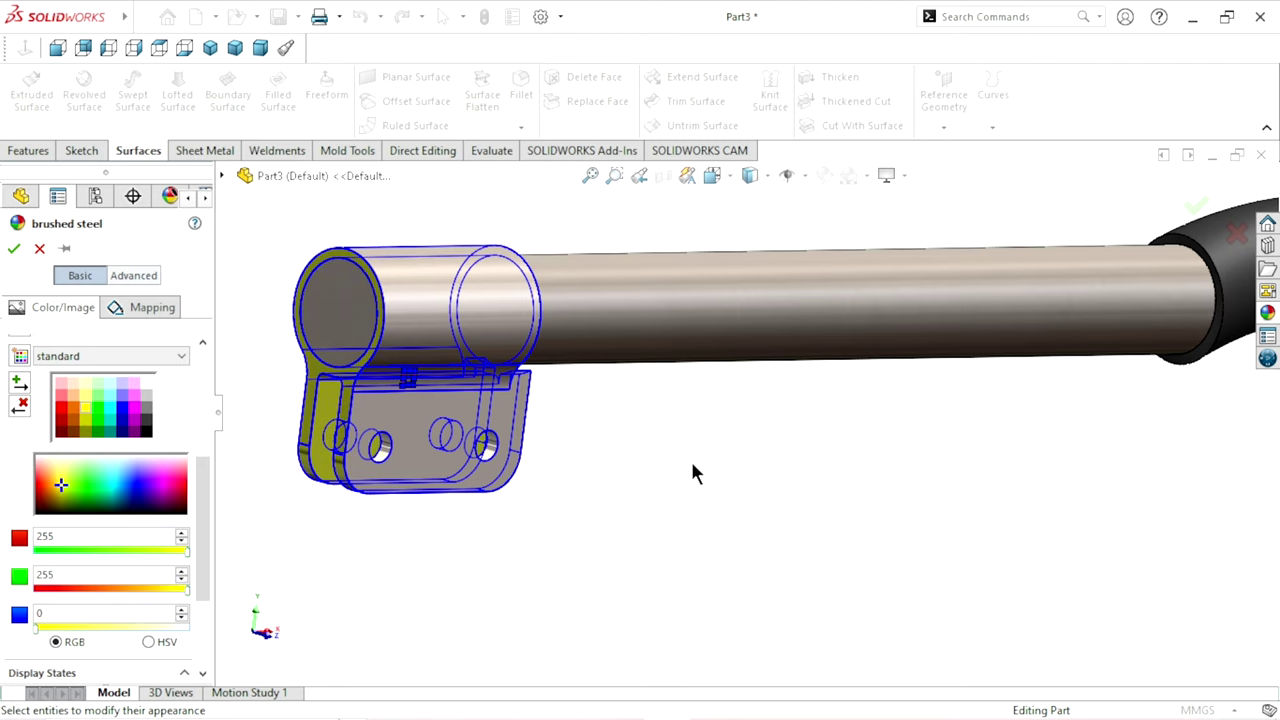
{"action": "scroll", "coordinate": [690, 470], "scroll_direction": "down", "scroll_amount": 2}
{"action": "scroll", "coordinate": [666, 457], "scroll_direction": "down", "scroll_amount": 2}
{"action": "scroll", "coordinate": [563, 471], "scroll_direction": "up", "scroll_amount": 4}
{"action": "scroll", "coordinate": [598, 380], "scroll_direction": "down", "scroll_amount": 2}
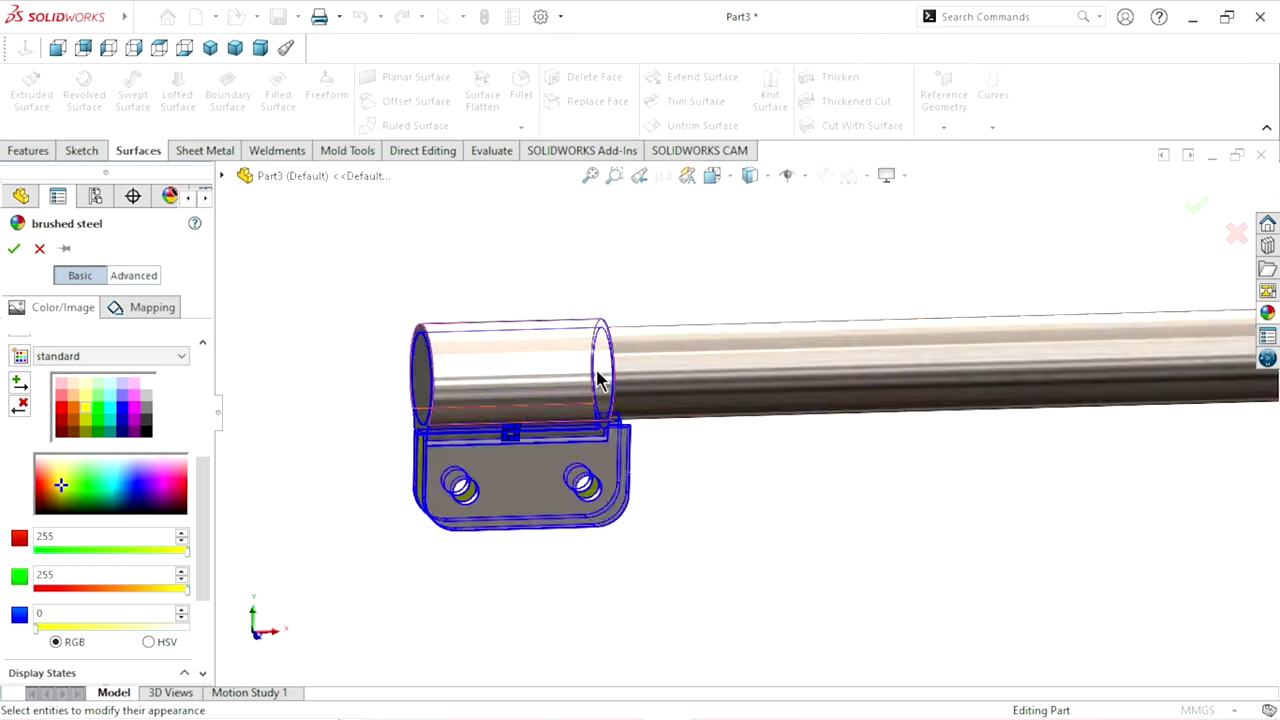
{"action": "scroll", "coordinate": [778, 495], "scroll_direction": "down", "scroll_amount": 2}
{"action": "scroll", "coordinate": [730, 502], "scroll_direction": "up", "scroll_amount": 2}
{"action": "mouse_move", "coordinate": [730, 502]}
{"action": "middle_mouse_down"}
{"action": "mouse_move", "coordinate": [797, 514]}
{"action": "mouse_move", "coordinate": [730, 515]}
{"action": "middle_mouse_up"}
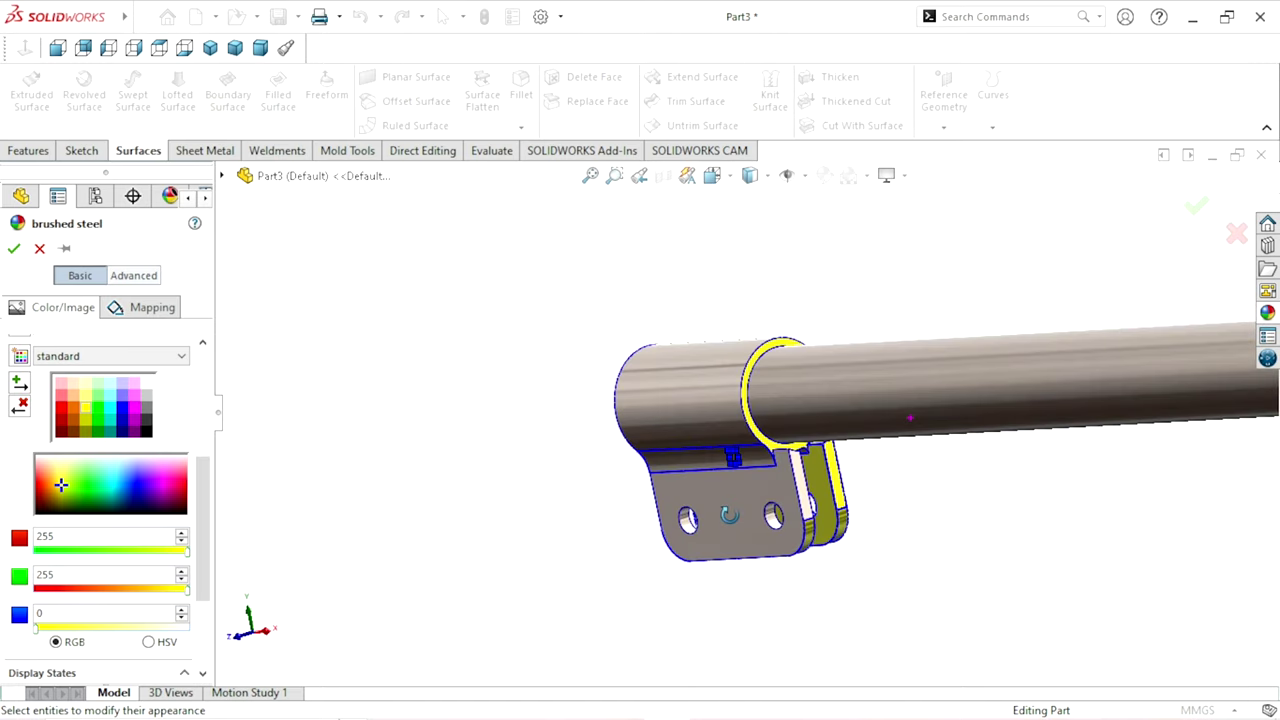
{"action": "scroll", "coordinate": [814, 482], "scroll_direction": "down", "scroll_amount": 2}
{"action": "scroll", "coordinate": [686, 360], "scroll_direction": "down", "scroll_amount": 3}
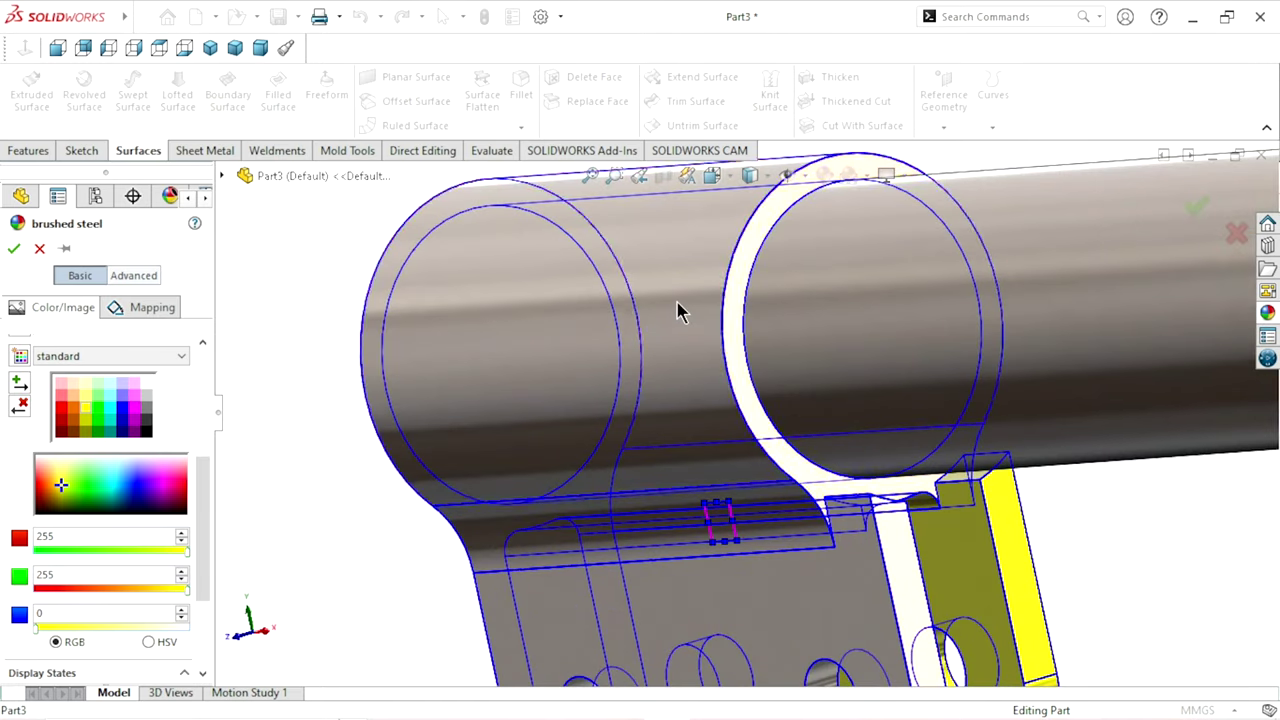
Turn the clamp ring face yellow and inspect the result around the clamp
{"action": "left_click", "coordinate": [668, 310]}
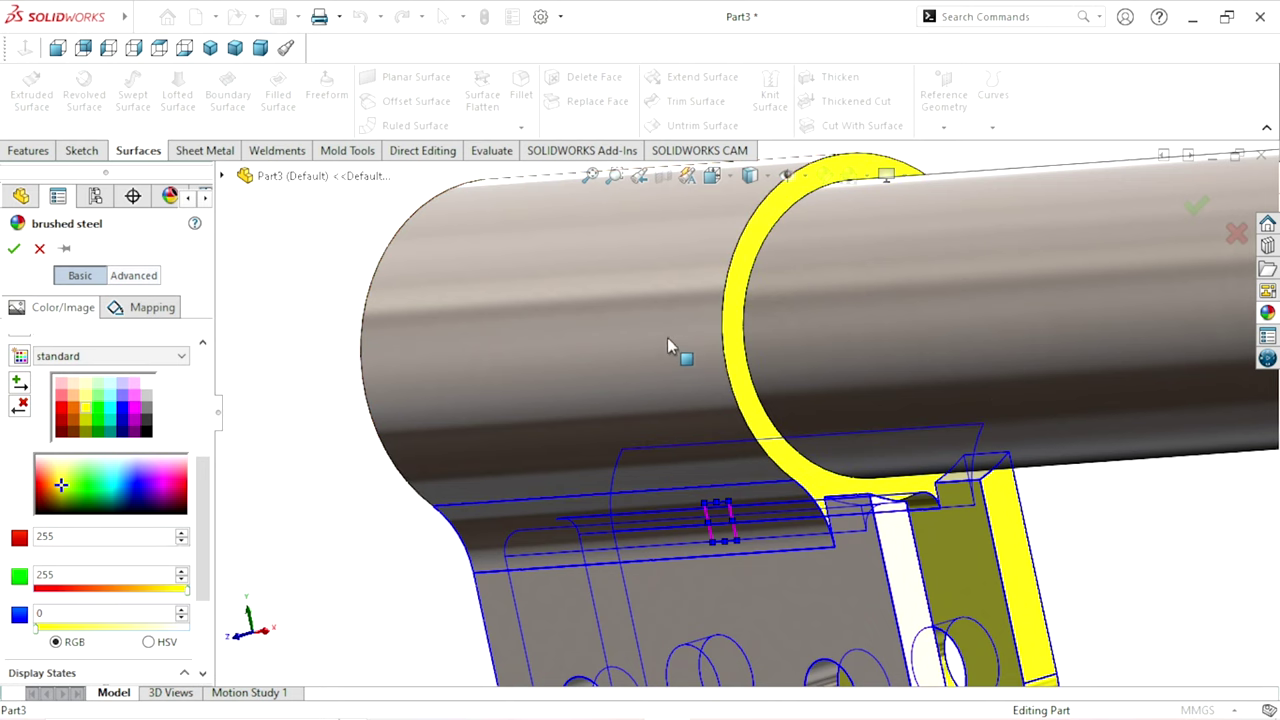
{"action": "scroll", "coordinate": [618, 372], "scroll_direction": "up", "scroll_amount": 3}
{"action": "middle_click_drag", "start_coordinate": [614, 386], "coordinate": [697, 377]}
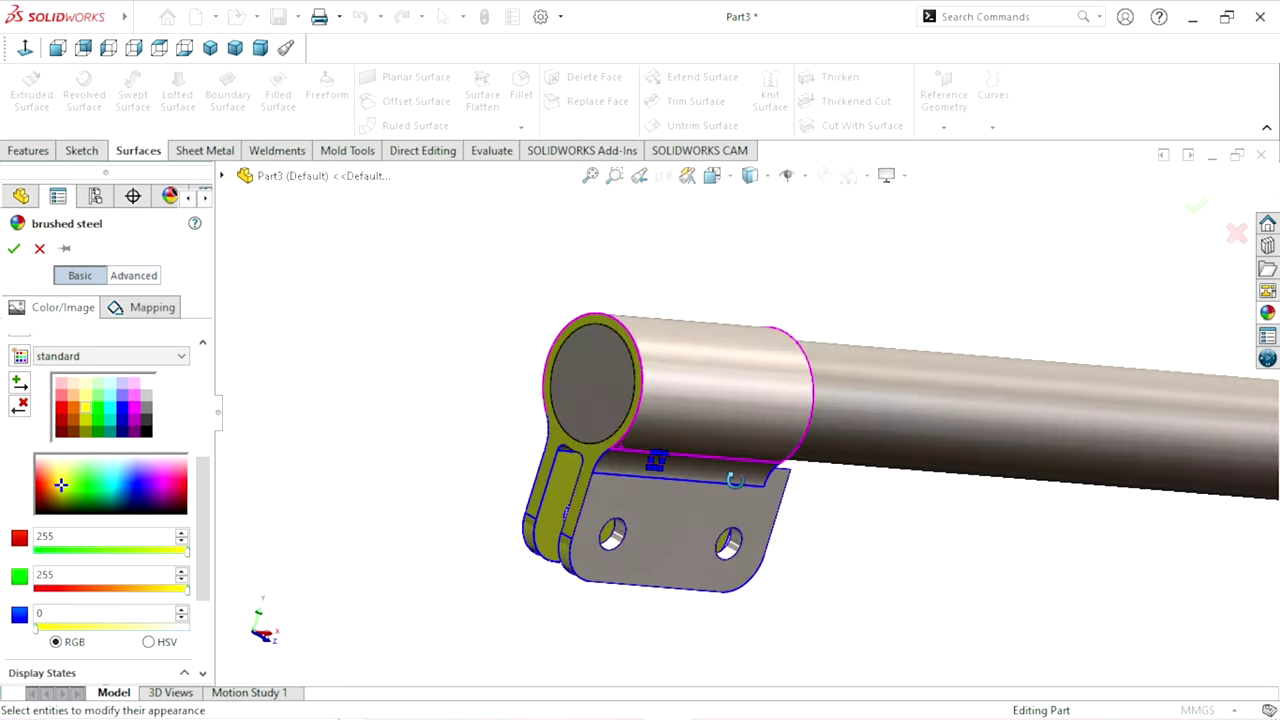
{"action": "scroll", "coordinate": [697, 377], "scroll_direction": "down", "scroll_amount": 3}
{"action": "scroll", "coordinate": [688, 396], "scroll_direction": "up", "scroll_amount": 2}
{"action": "scroll", "coordinate": [700, 460], "scroll_direction": "up", "scroll_amount": 1}
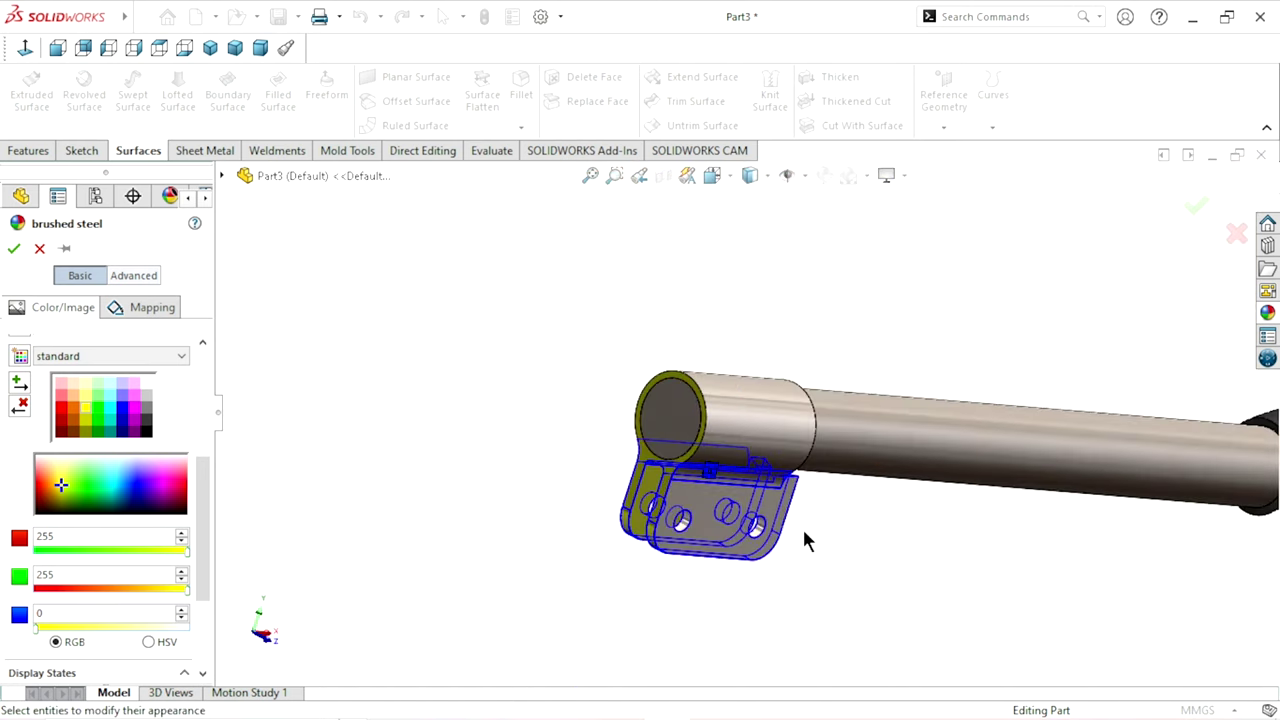
{"action": "scroll", "coordinate": [730, 525], "scroll_direction": "down", "scroll_amount": 3}
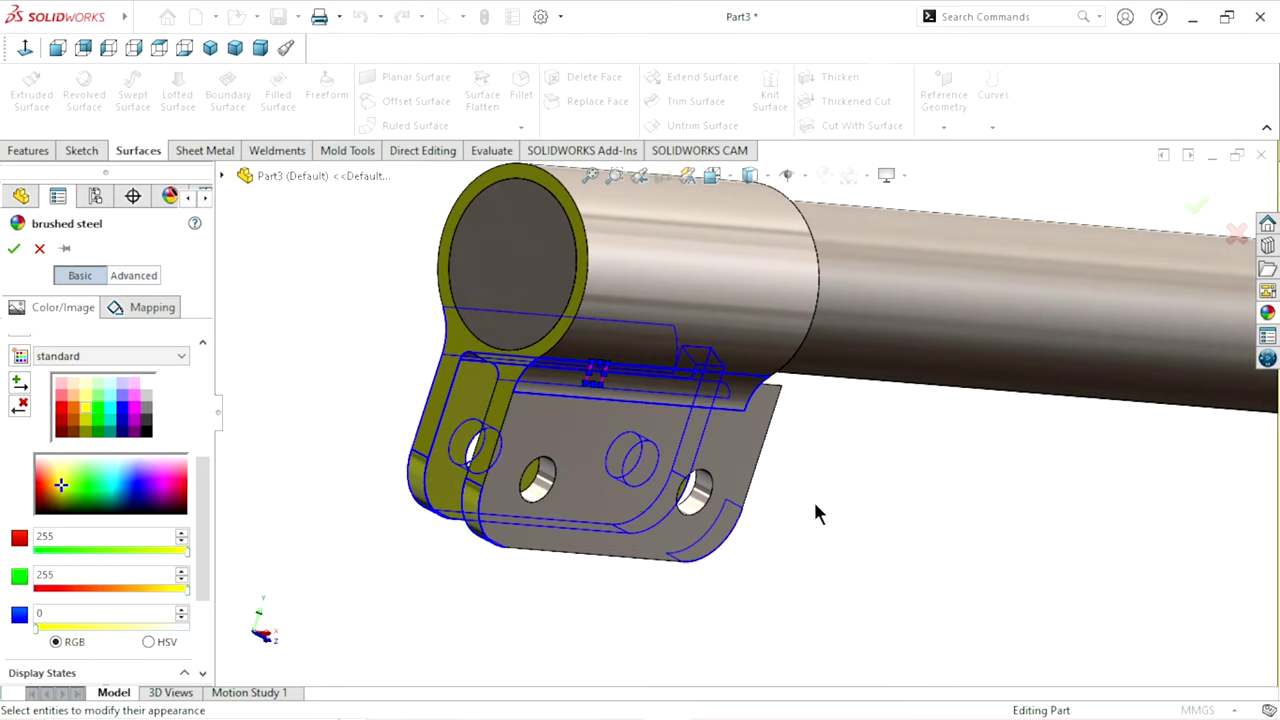
{"action": "mouse_move", "coordinate": [813, 499]}
{"action": "middle_mouse_down"}
{"action": "mouse_move", "coordinate": [888, 530]}
{"action": "mouse_move", "coordinate": [903, 446]}
{"action": "mouse_move", "coordinate": [957, 409]}
{"action": "mouse_move", "coordinate": [863, 397]}
{"action": "middle_mouse_up"}
{"action": "scroll", "coordinate": [888, 530], "scroll_direction": "up", "scroll_amount": 2}
{"action": "scroll", "coordinate": [933, 405], "scroll_direction": "up", "scroll_amount": 2}
{"action": "scroll", "coordinate": [934, 428], "scroll_direction": "down", "scroll_amount": 2}
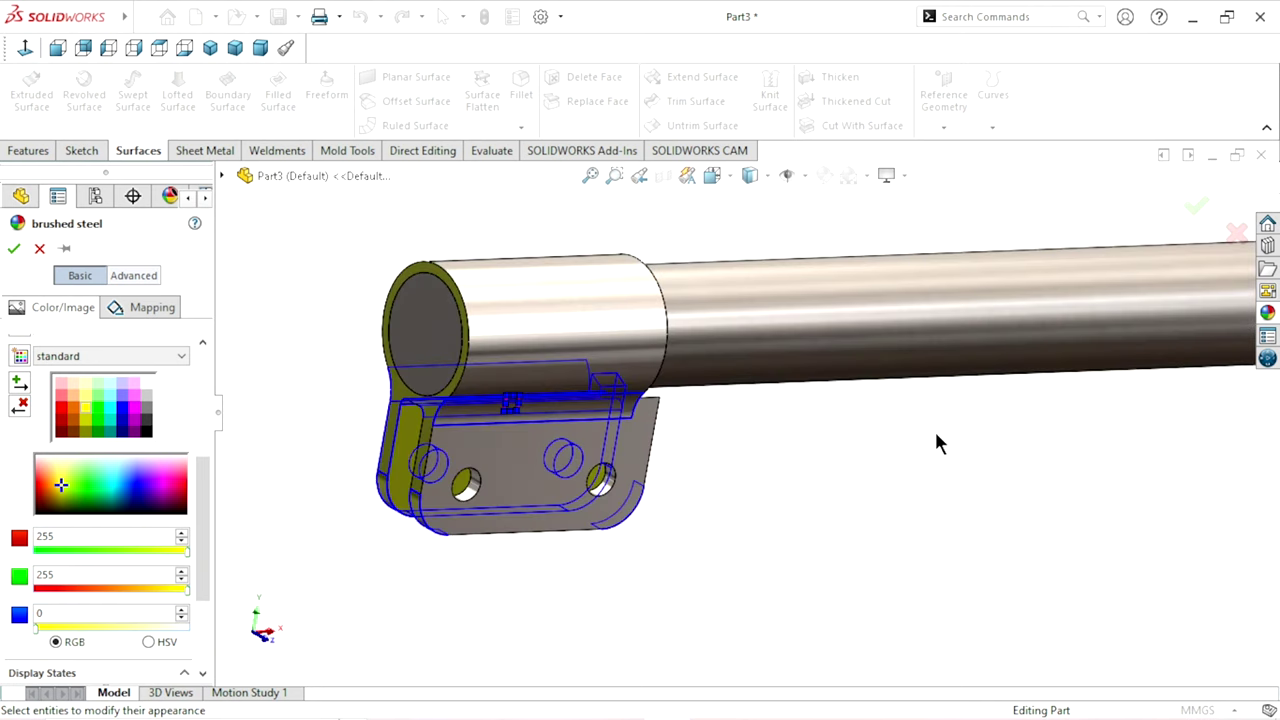
{"action": "scroll", "coordinate": [700, 440], "scroll_direction": "down", "scroll_amount": 2}
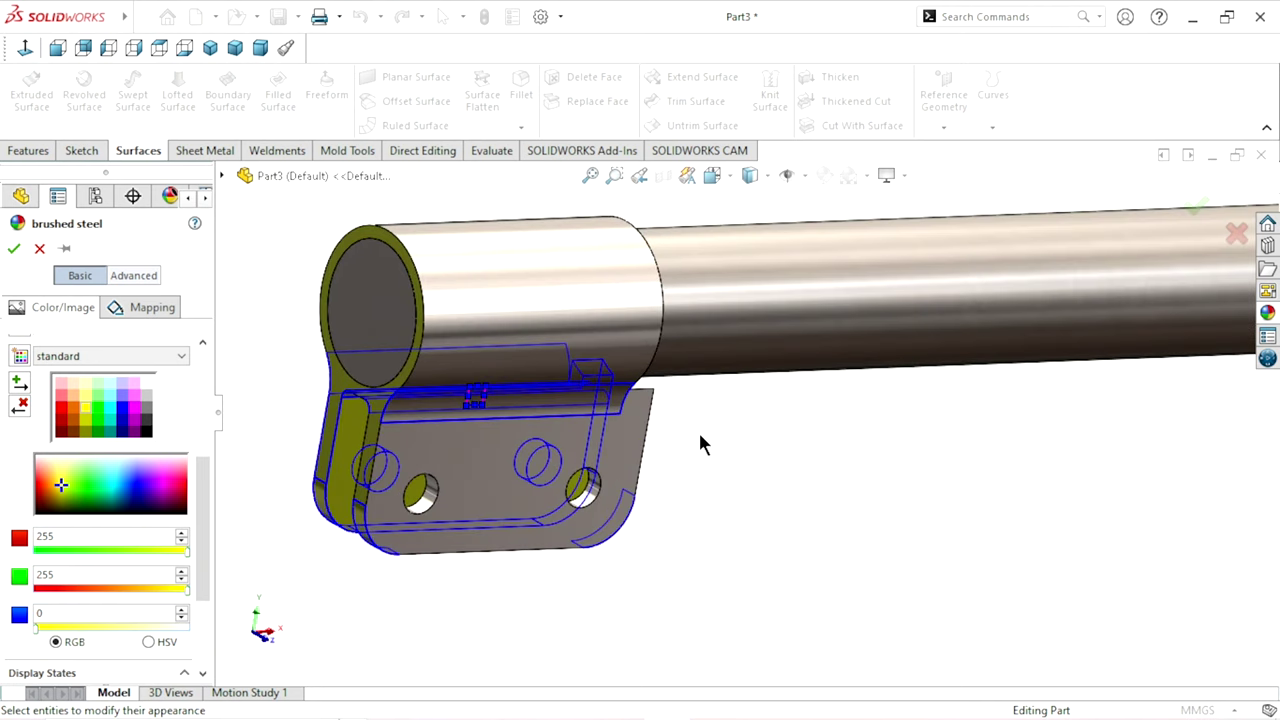
Cancel the appearance editor, discarding the trial yellow on the clamp
{"action": "left_click", "coordinate": [39, 249]}
{"action": "scroll", "coordinate": [907, 465], "scroll_direction": "up", "scroll_amount": 2}
{"action": "mouse_move", "coordinate": [907, 465]}
{"action": "middle_mouse_down"}
{"action": "mouse_move", "coordinate": [760, 480]}
{"action": "mouse_move", "coordinate": [986, 543]}
{"action": "mouse_move", "coordinate": [901, 489]}
{"action": "mouse_move", "coordinate": [790, 494]}
{"action": "middle_mouse_up"}
Select Revolve1, Boss-Extrude1, Fillet1, Fillet2, Mirror1 and Fillet3 for appearance editing
{"action": "scroll", "coordinate": [790, 494], "scroll_direction": "up", "scroll_amount": 2}
{"action": "scroll", "coordinate": [780, 466], "scroll_direction": "down", "scroll_amount": 2}
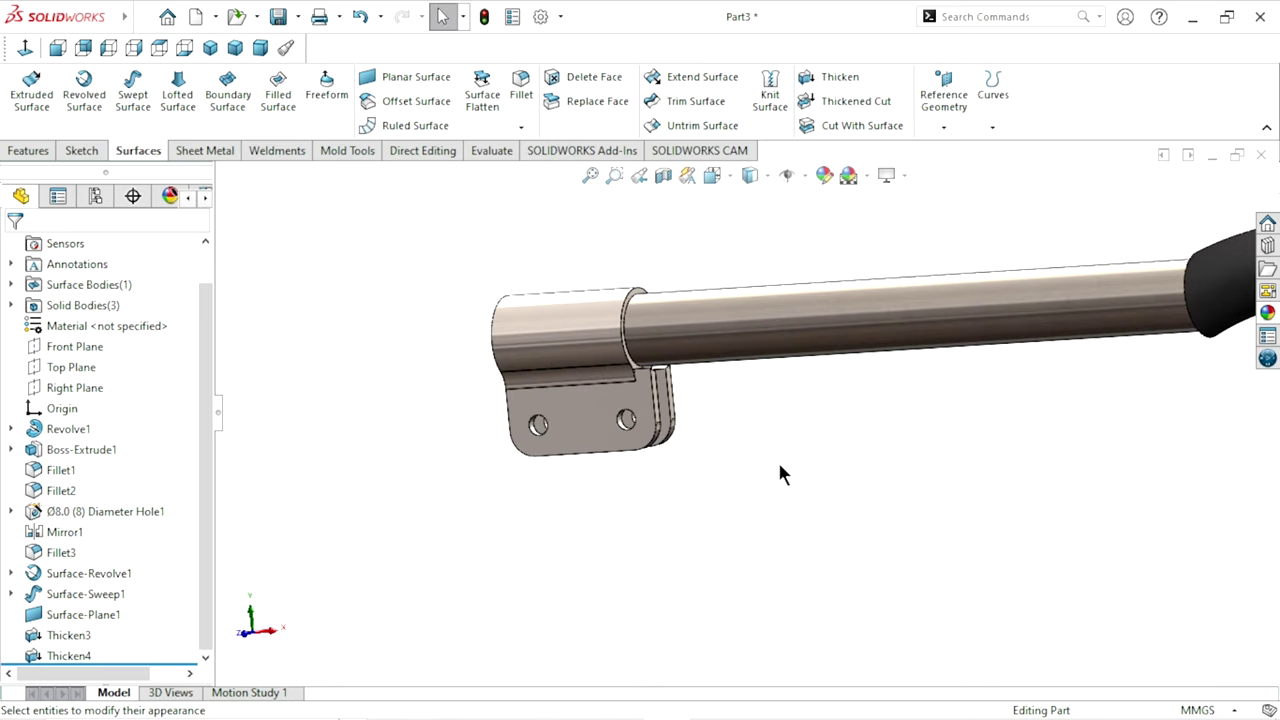
{"action": "left_click", "coordinate": [55, 431]}
{"action": "left_click", "coordinate": [80, 450], "text": "ctrl"}
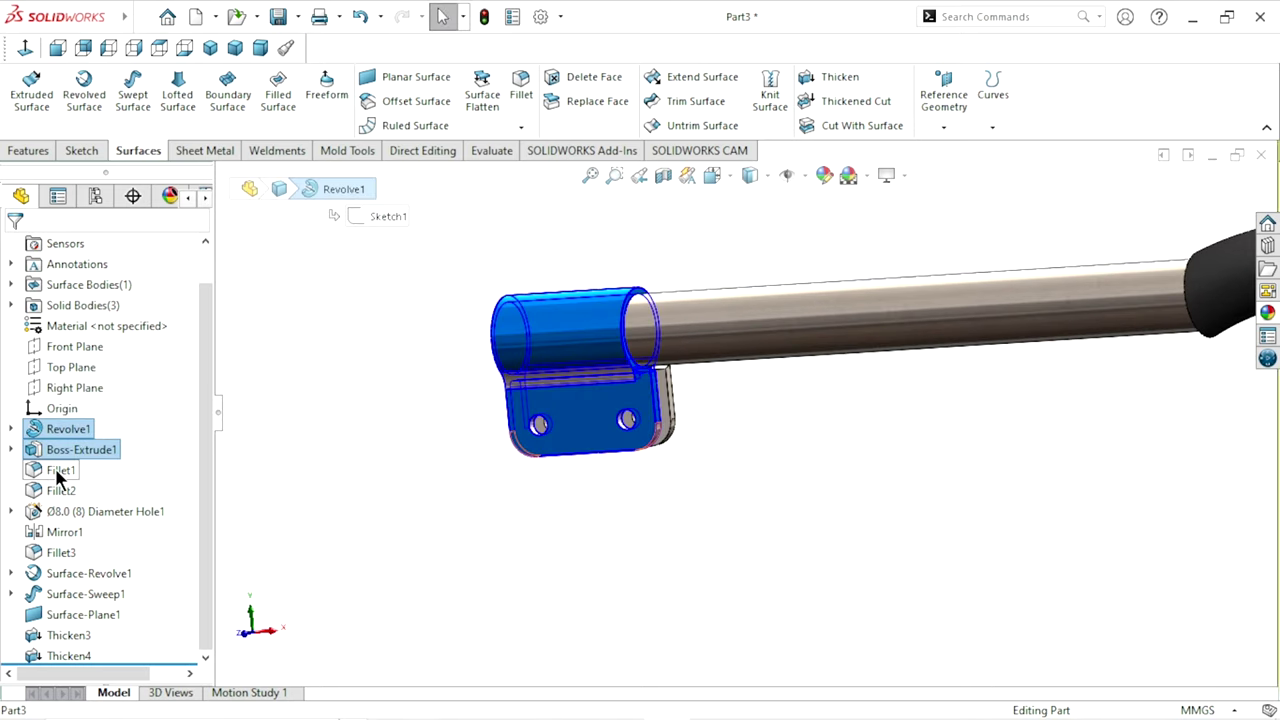
{"action": "left_click", "coordinate": [60, 470], "text": "ctrl"}
{"action": "left_click", "coordinate": [60, 490], "text": "ctrl"}
{"action": "left_click", "coordinate": [65, 532], "text": "ctrl"}
{"action": "left_click", "coordinate": [68, 550], "text": "ctrl"}
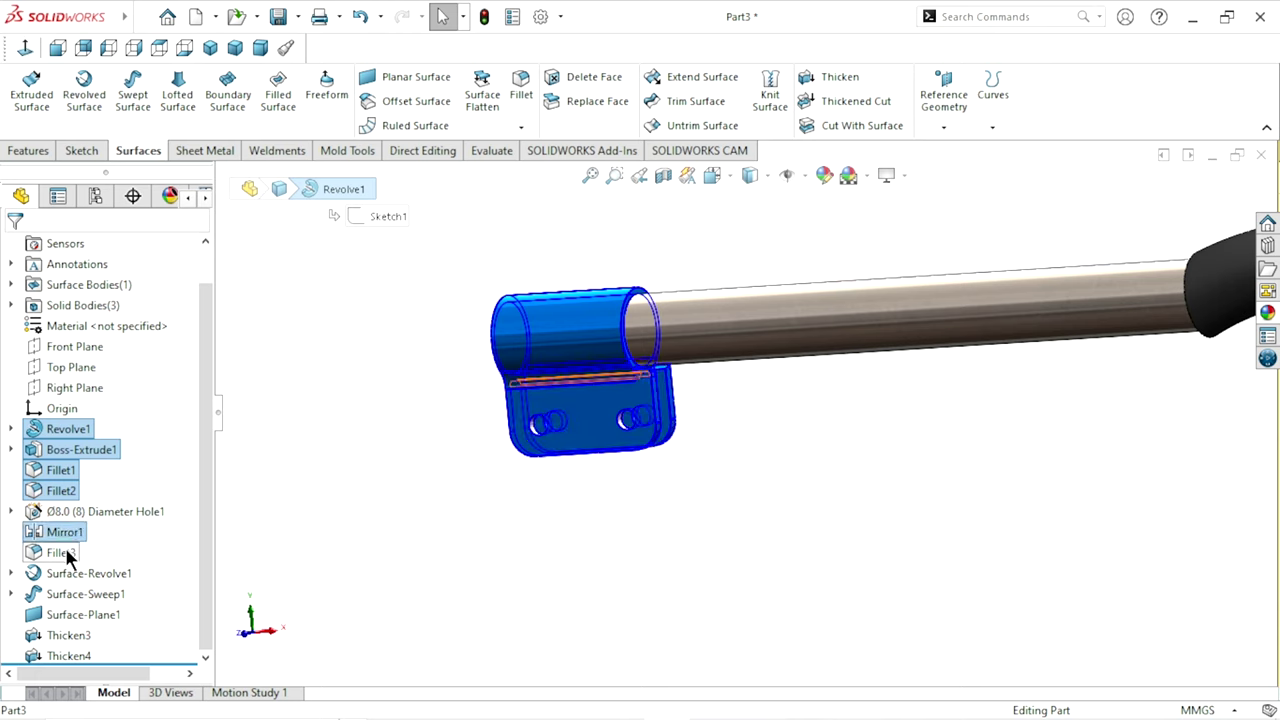
{"action": "left_click", "coordinate": [822, 180]}
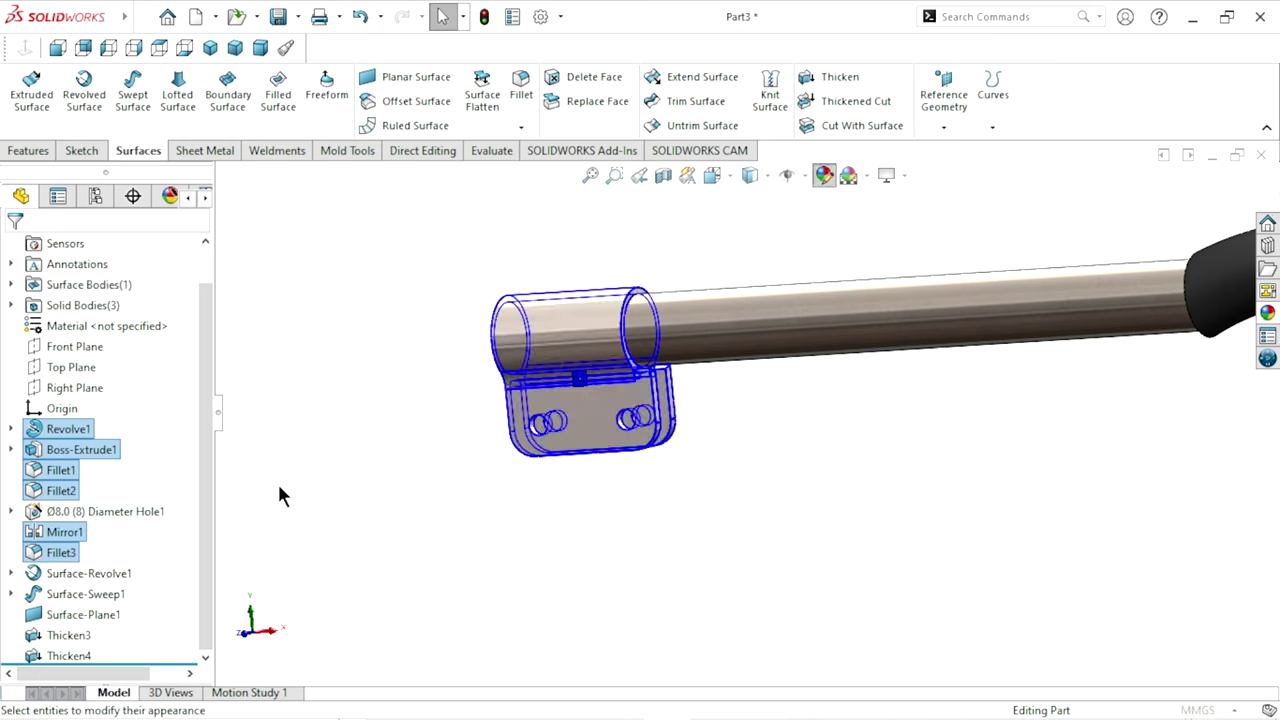
Colour the selected bracket features yellow (RGB 255,255,0) and accept the appearance
{"action": "left_click_drag", "start_coordinate": [203, 476], "coordinate": [209, 561]}
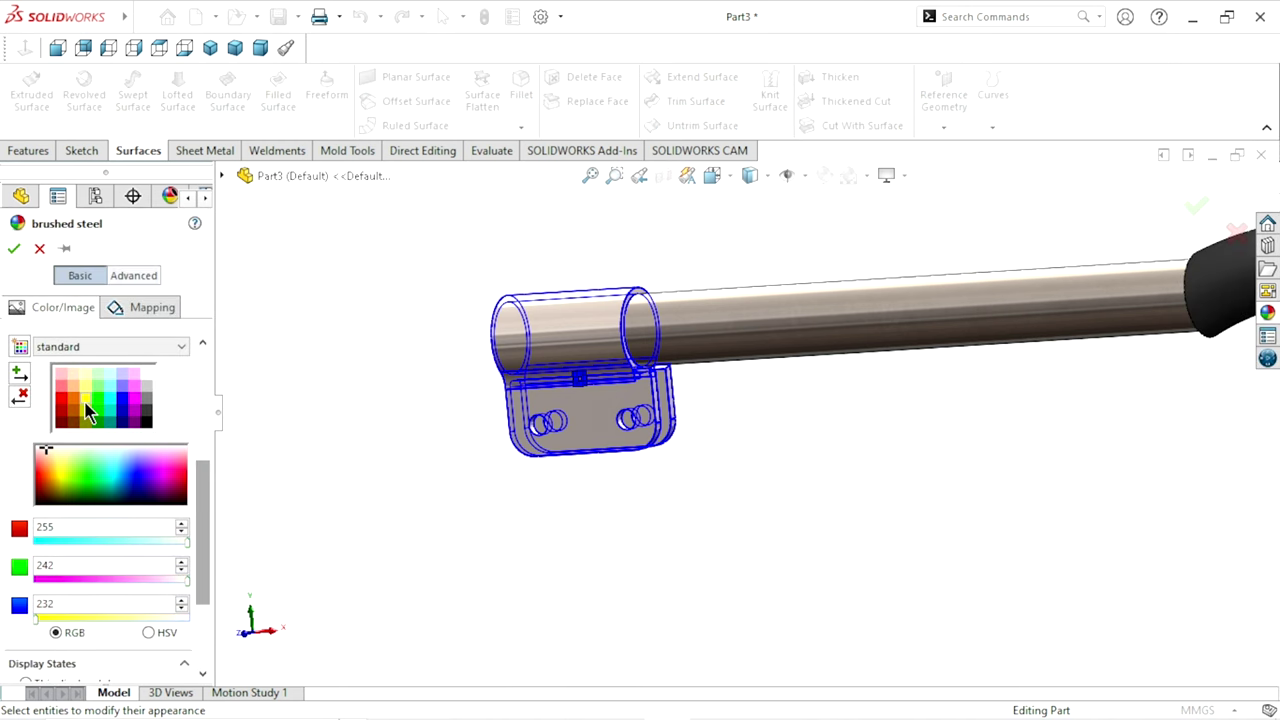
{"action": "left_click", "coordinate": [86, 404]}
{"action": "left_click", "coordinate": [14, 249]}
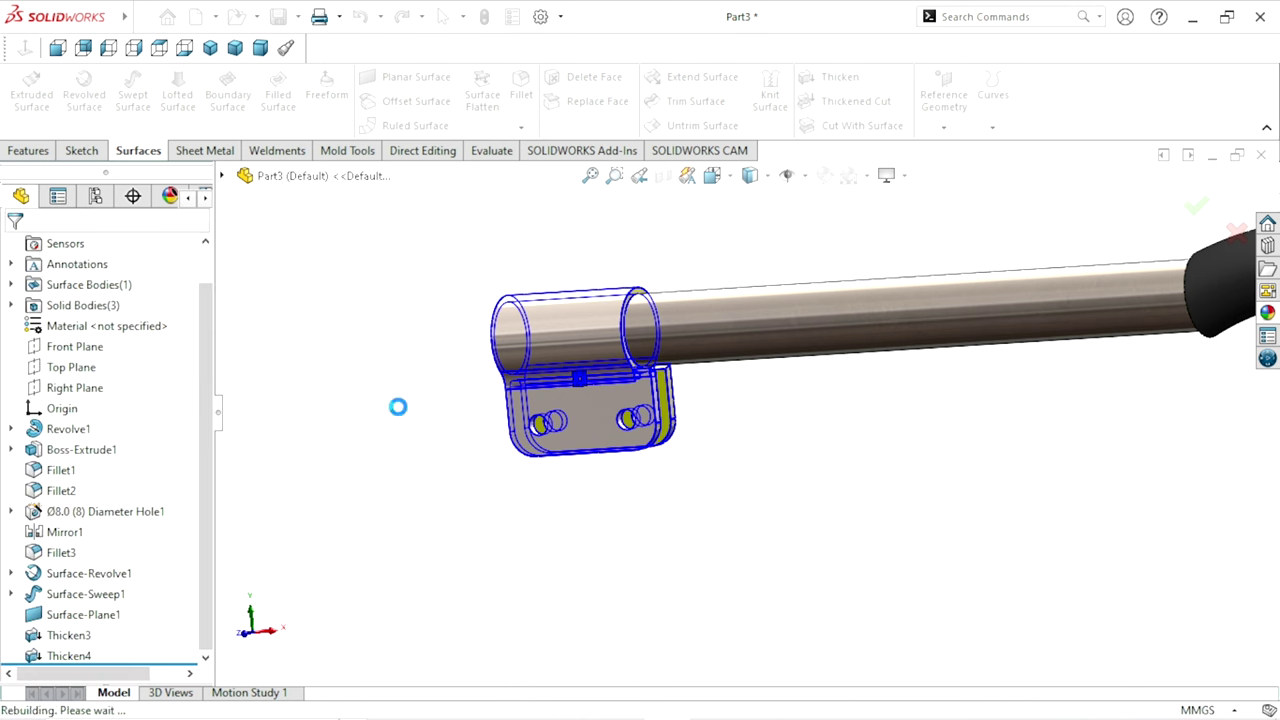
{"action": "scroll", "coordinate": [668, 483], "scroll_direction": "down", "scroll_amount": 3}
{"action": "mouse_move", "coordinate": [668, 483]}
{"action": "middle_mouse_down"}
{"action": "mouse_move", "coordinate": [789, 474]}
{"action": "mouse_move", "coordinate": [814, 457]}
{"action": "middle_mouse_up"}
{"action": "scroll", "coordinate": [734, 406], "scroll_direction": "down", "scroll_amount": 3}
Select the bracket's lower plate, clamp cylinder, grey fillet and rear plate faces
{"action": "left_click", "coordinate": [614, 416]}
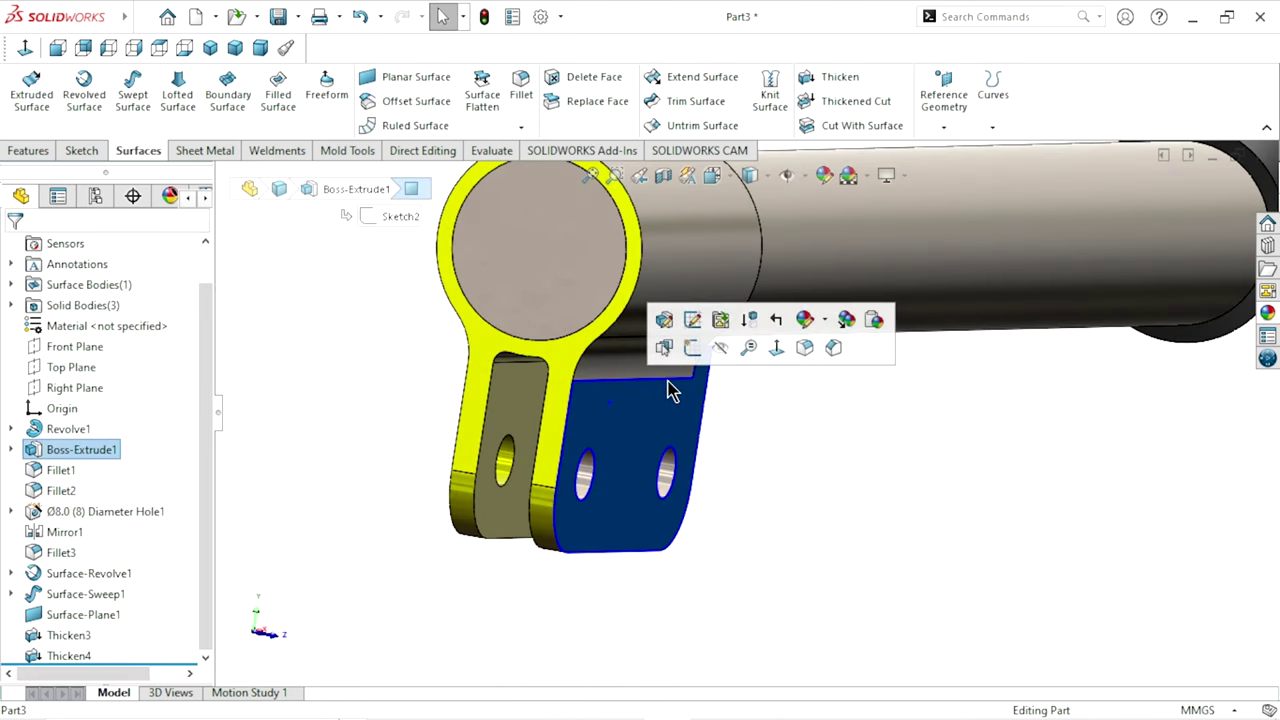
{"action": "left_click", "coordinate": [670, 280], "text": "ctrl"}
{"action": "left_click", "coordinate": [655, 363], "text": "ctrl"}
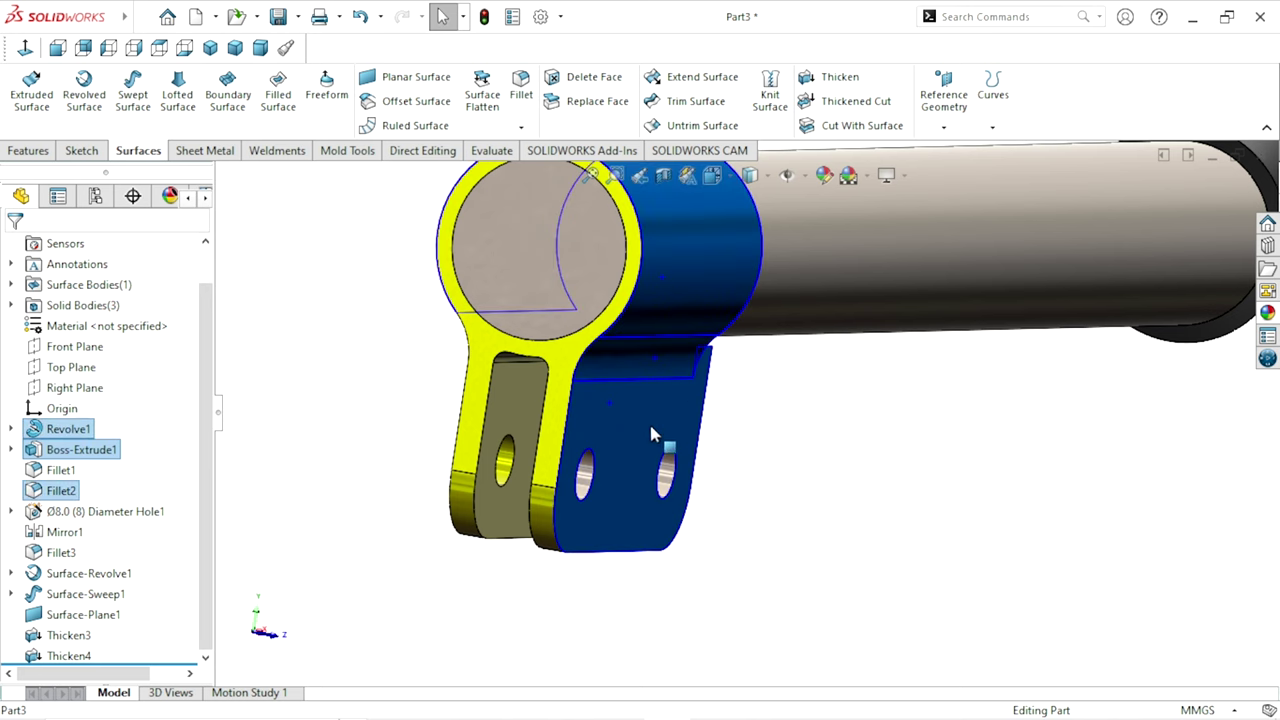
{"action": "middle_click_drag", "start_coordinate": [616, 508], "coordinate": [661, 472]}
{"action": "left_click", "coordinate": [661, 466], "text": "ctrl"}
{"action": "scroll", "coordinate": [643, 425], "scroll_direction": "down", "scroll_amount": 3}
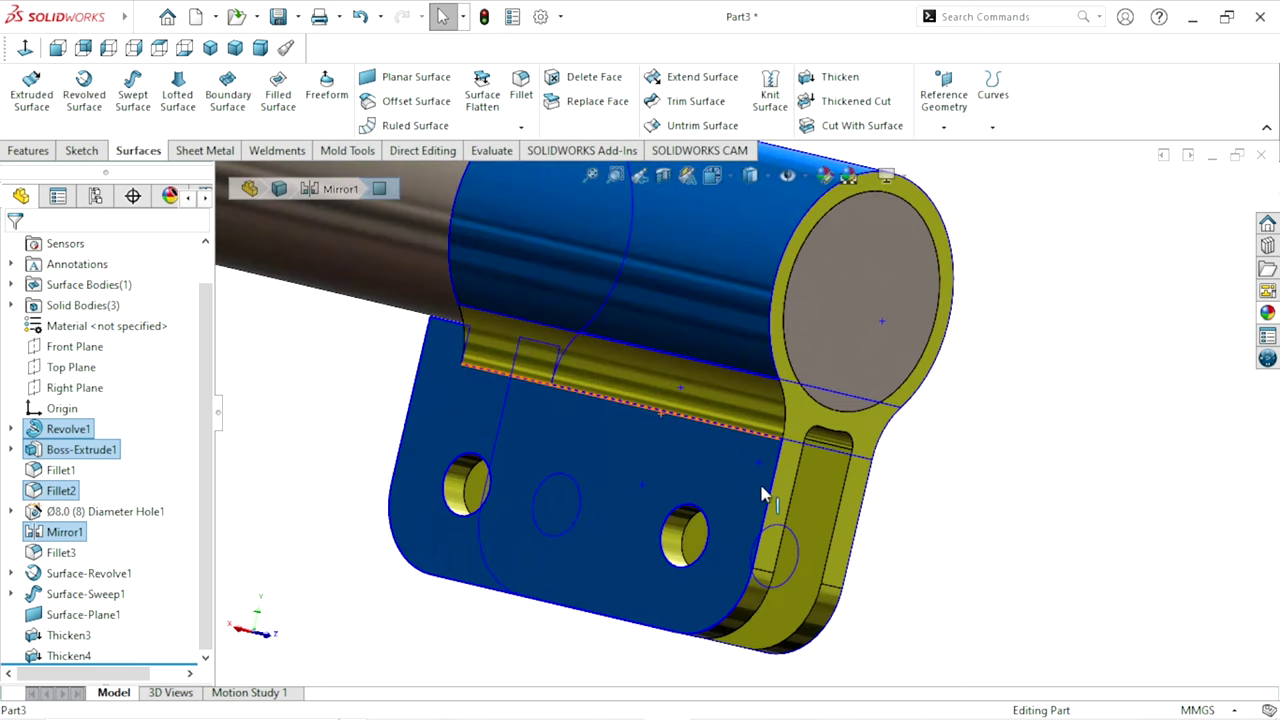
{"action": "scroll", "coordinate": [870, 580], "scroll_direction": "up", "scroll_amount": 3}
Add the grey plate face on the bracket's opposite side, then check the bracket from below
{"action": "middle_click_drag", "start_coordinate": [886, 557], "coordinate": [790, 482]}
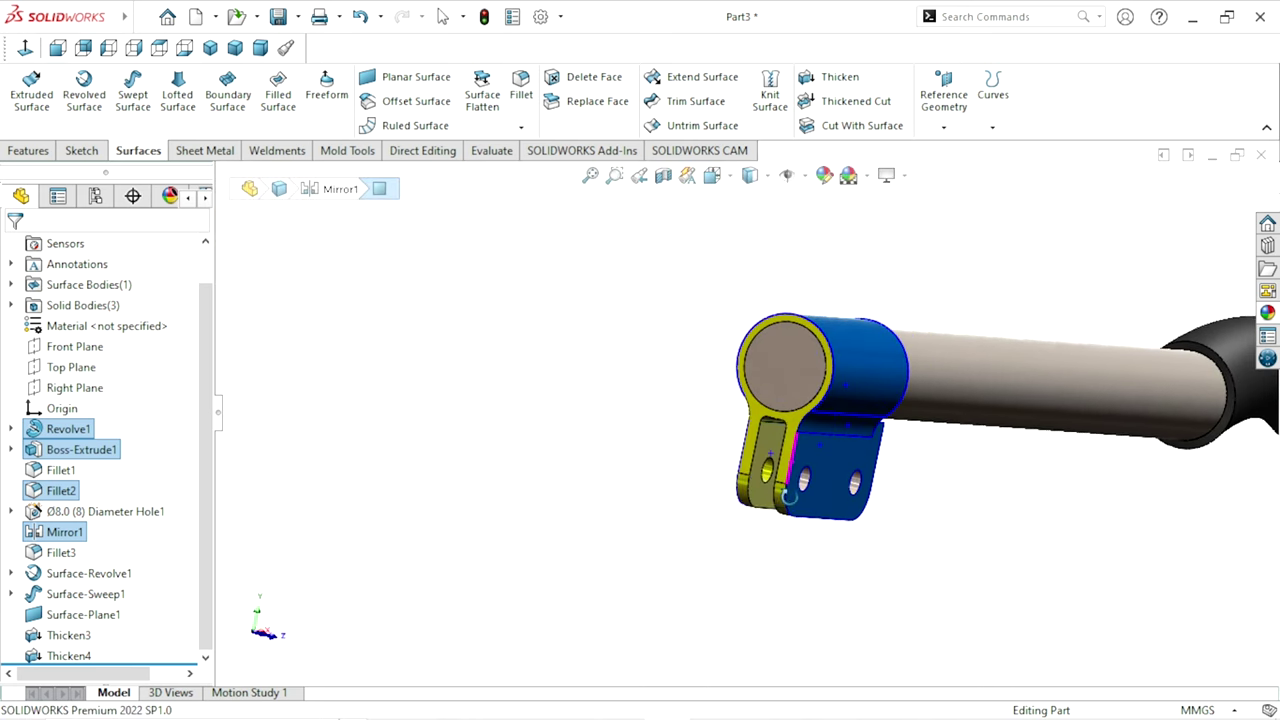
{"action": "scroll", "coordinate": [788, 480], "scroll_direction": "down", "scroll_amount": 4}
{"action": "scroll", "coordinate": [694, 471], "scroll_direction": "down", "scroll_amount": 3}
{"action": "scroll", "coordinate": [694, 471], "scroll_direction": "up", "scroll_amount": 3}
{"action": "mouse_move", "coordinate": [694, 471]}
{"action": "middle_mouse_down"}
{"action": "mouse_move", "coordinate": [543, 523]}
{"action": "mouse_move", "coordinate": [586, 531]}
{"action": "mouse_move", "coordinate": [696, 458]}
{"action": "middle_mouse_up"}
{"action": "scroll", "coordinate": [700, 462], "scroll_direction": "down", "scroll_amount": 3}
{"action": "scroll", "coordinate": [735, 452], "scroll_direction": "down", "scroll_amount": 2}
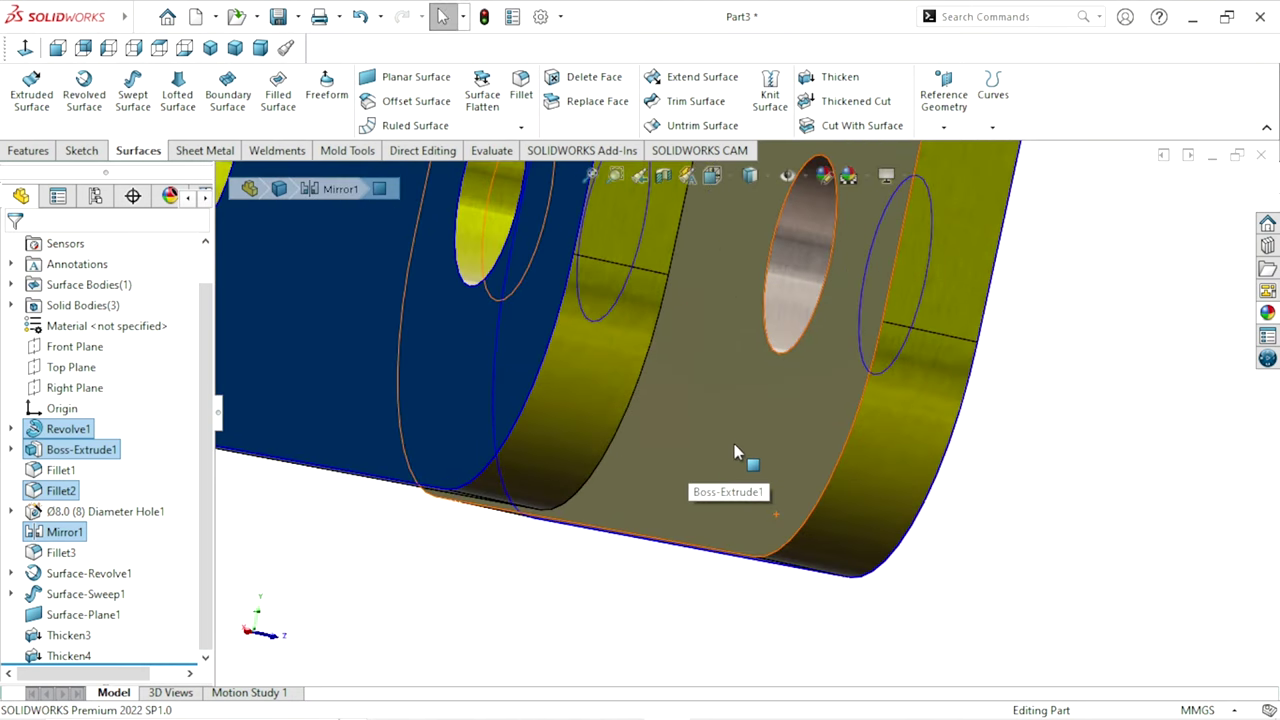
{"action": "left_click", "coordinate": [764, 518]}
{"action": "scroll", "coordinate": [770, 512], "scroll_direction": "up", "scroll_amount": 4}
{"action": "middle_click_drag", "start_coordinate": [835, 462], "coordinate": [745, 452]}
{"action": "scroll", "coordinate": [745, 452], "scroll_direction": "up", "scroll_amount": 3}
{"action": "scroll", "coordinate": [852, 330], "scroll_direction": "down", "scroll_amount": 3}
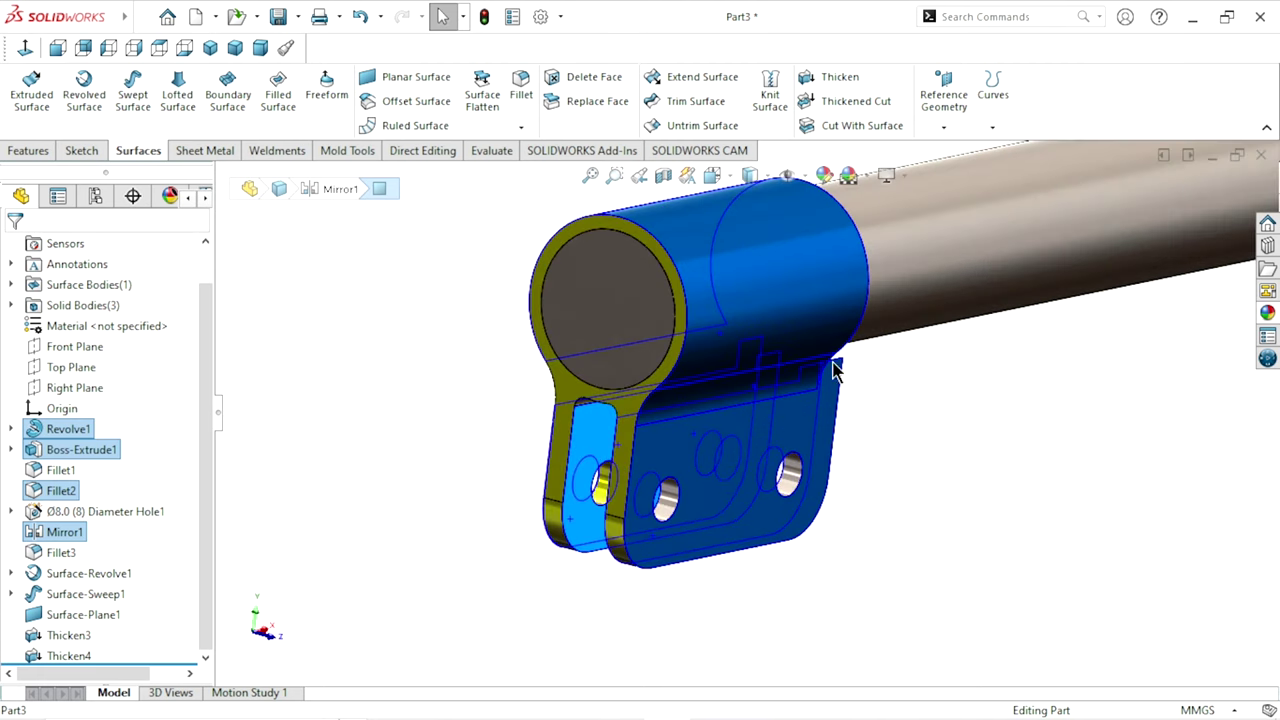
{"action": "mouse_move", "coordinate": [462, 462]}
{"action": "middle_mouse_down"}
{"action": "mouse_move", "coordinate": [735, 478]}
{"action": "mouse_move", "coordinate": [474, 471]}
{"action": "middle_mouse_up"}
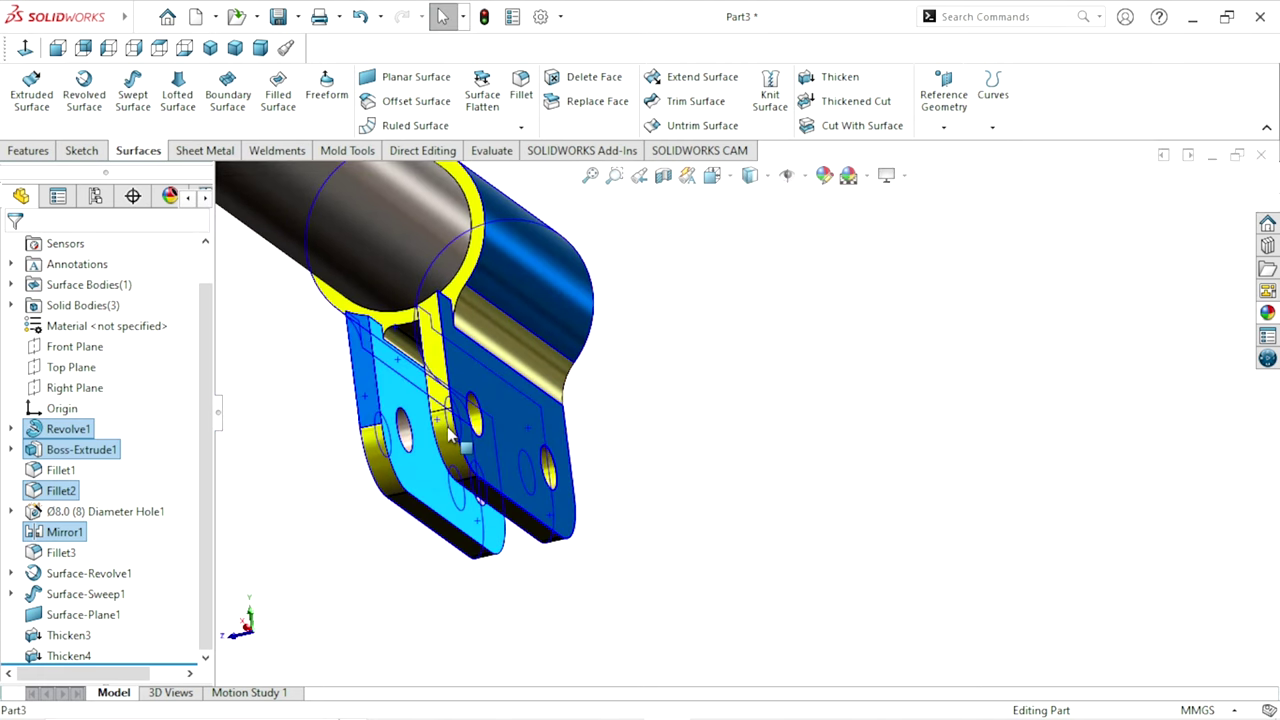
{"action": "scroll", "coordinate": [636, 480], "scroll_direction": "up", "scroll_amount": 3}
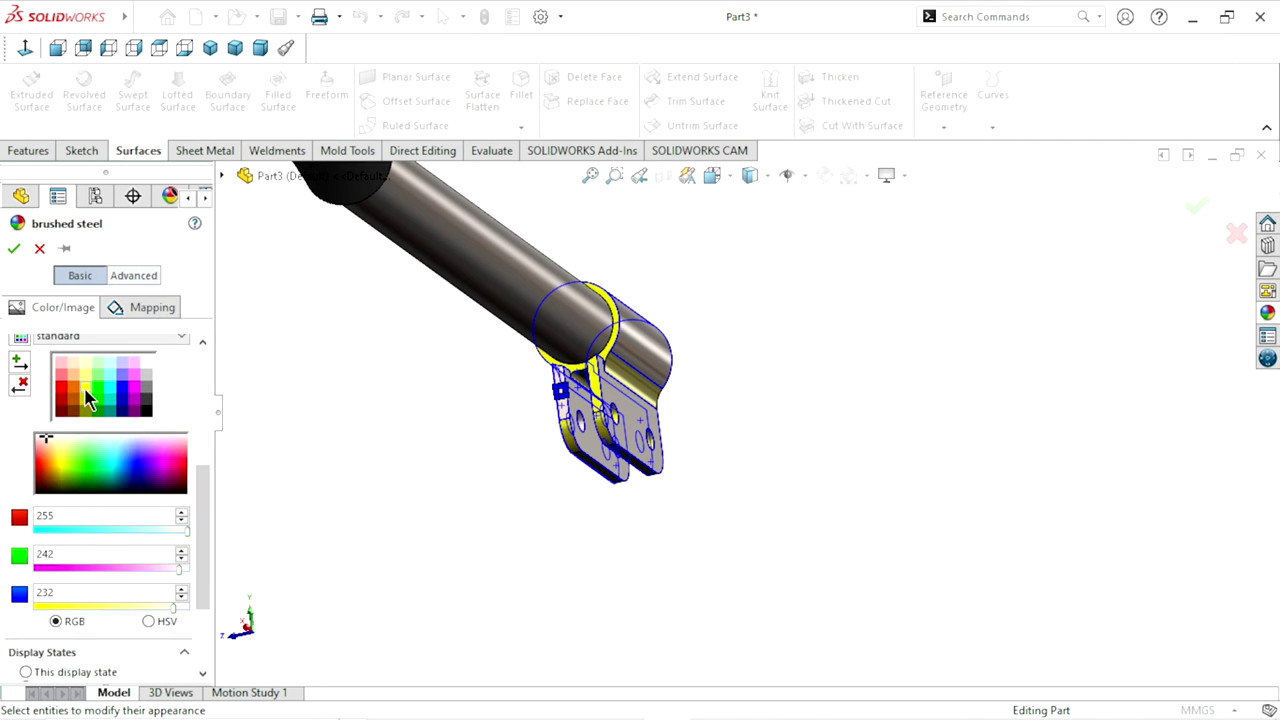
Colour the selected bracket faces yellow and switch RealView Graphics off
{"action": "left_click", "coordinate": [86, 392]}
{"action": "left_click", "coordinate": [14, 249]}
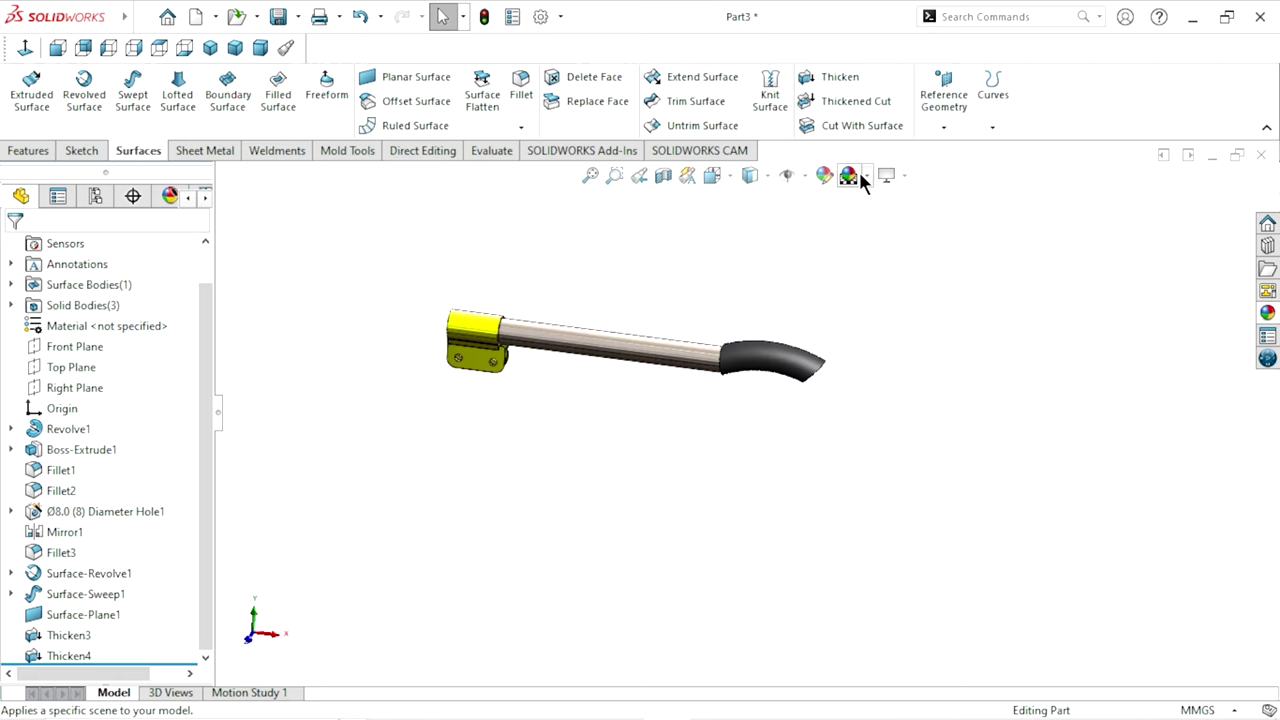
{"action": "left_click", "coordinate": [901, 175]}
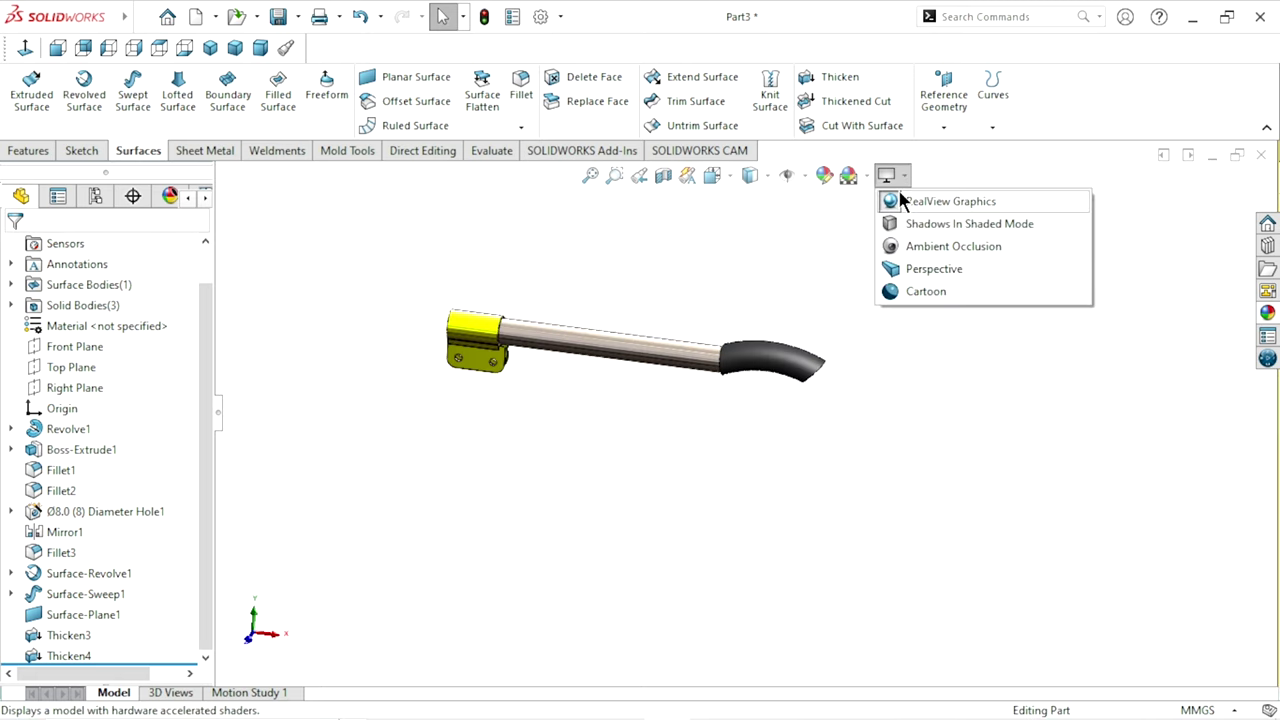
{"action": "left_click", "coordinate": [900, 198]}
{"action": "middle_click_drag", "start_coordinate": [663, 365], "coordinate": [714, 357]}
{"action": "mouse_move", "coordinate": [566, 443]}
{"action": "middle_mouse_down"}
{"action": "mouse_move", "coordinate": [732, 465]}
{"action": "mouse_move", "coordinate": [800, 486]}
{"action": "mouse_move", "coordinate": [826, 520]}
{"action": "mouse_move", "coordinate": [740, 526]}
{"action": "mouse_move", "coordinate": [635, 456]}
{"action": "mouse_move", "coordinate": [475, 393]}
{"action": "middle_mouse_up"}
{"action": "scroll", "coordinate": [541, 404], "scroll_direction": "down", "scroll_amount": 3}
{"action": "scroll", "coordinate": [712, 430], "scroll_direction": "up", "scroll_amount": 3}
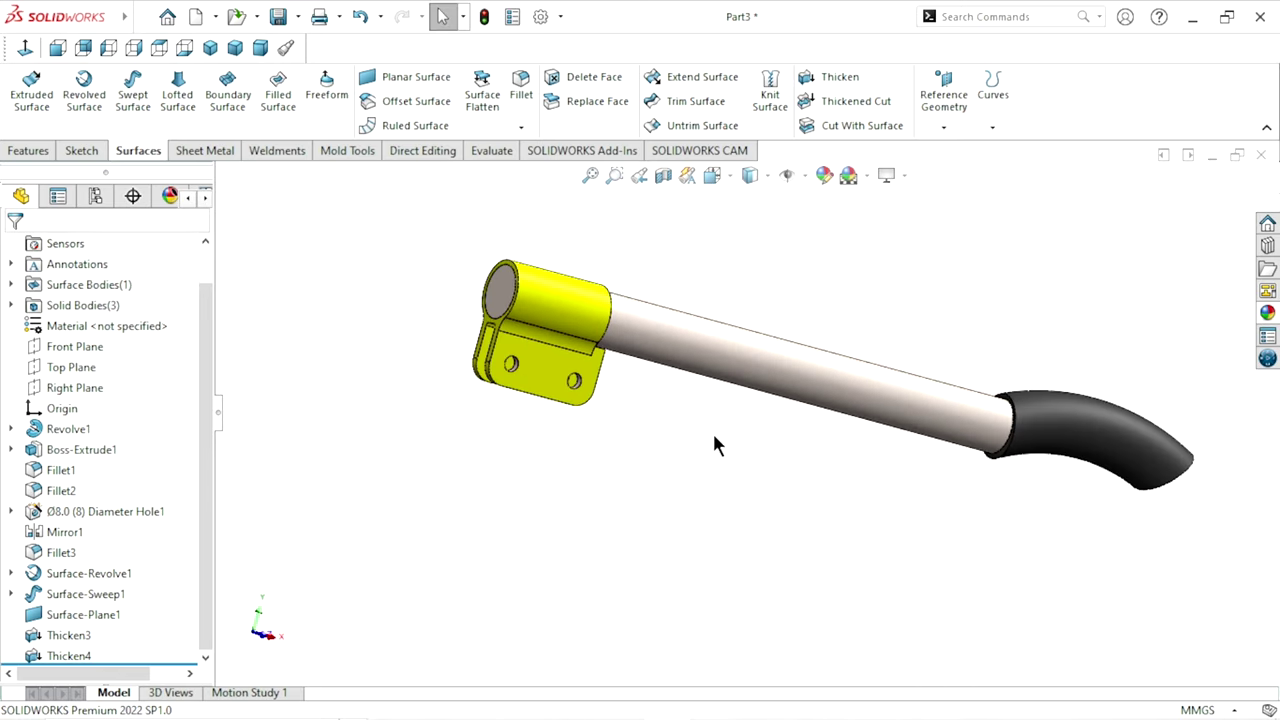
{"action": "mouse_move", "coordinate": [712, 430]}
{"action": "middle_mouse_down"}
{"action": "mouse_move", "coordinate": [687, 448]}
{"action": "mouse_move", "coordinate": [720, 405]}
{"action": "middle_mouse_up"}
Give the Thicken4 tube a red appearance
{"action": "left_click", "coordinate": [720, 400]}
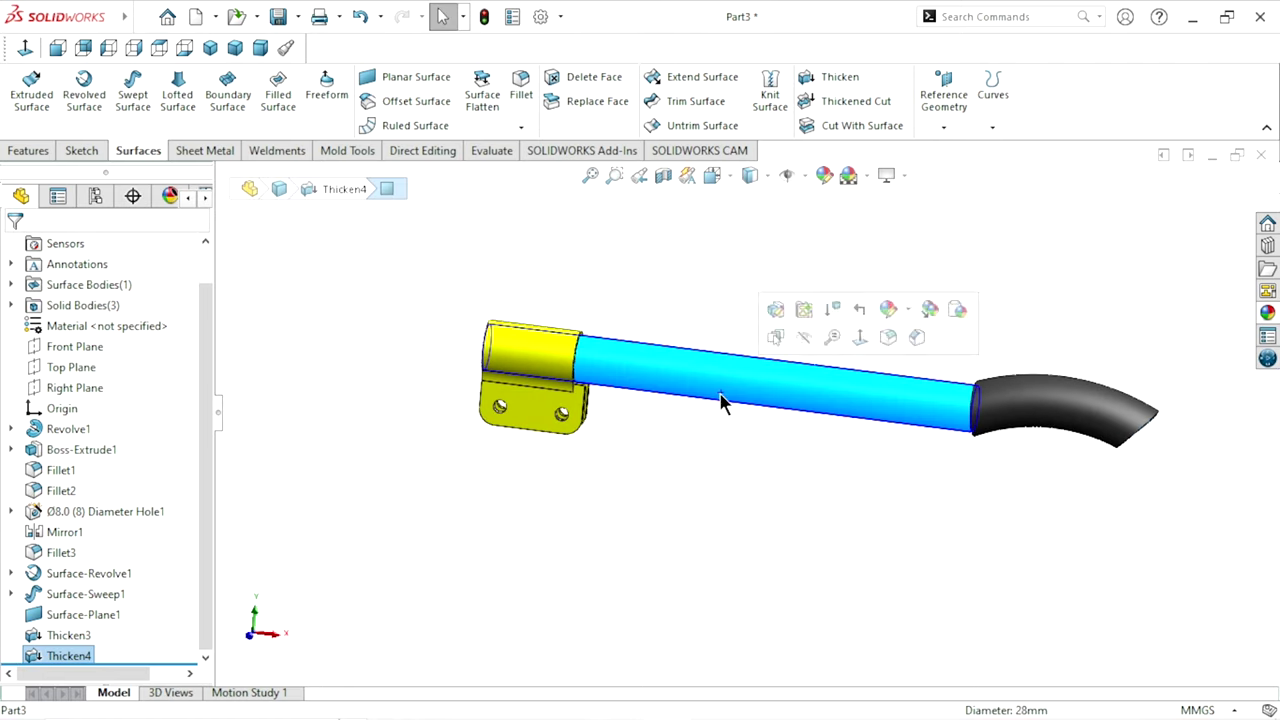
{"action": "left_click", "coordinate": [62, 656]}
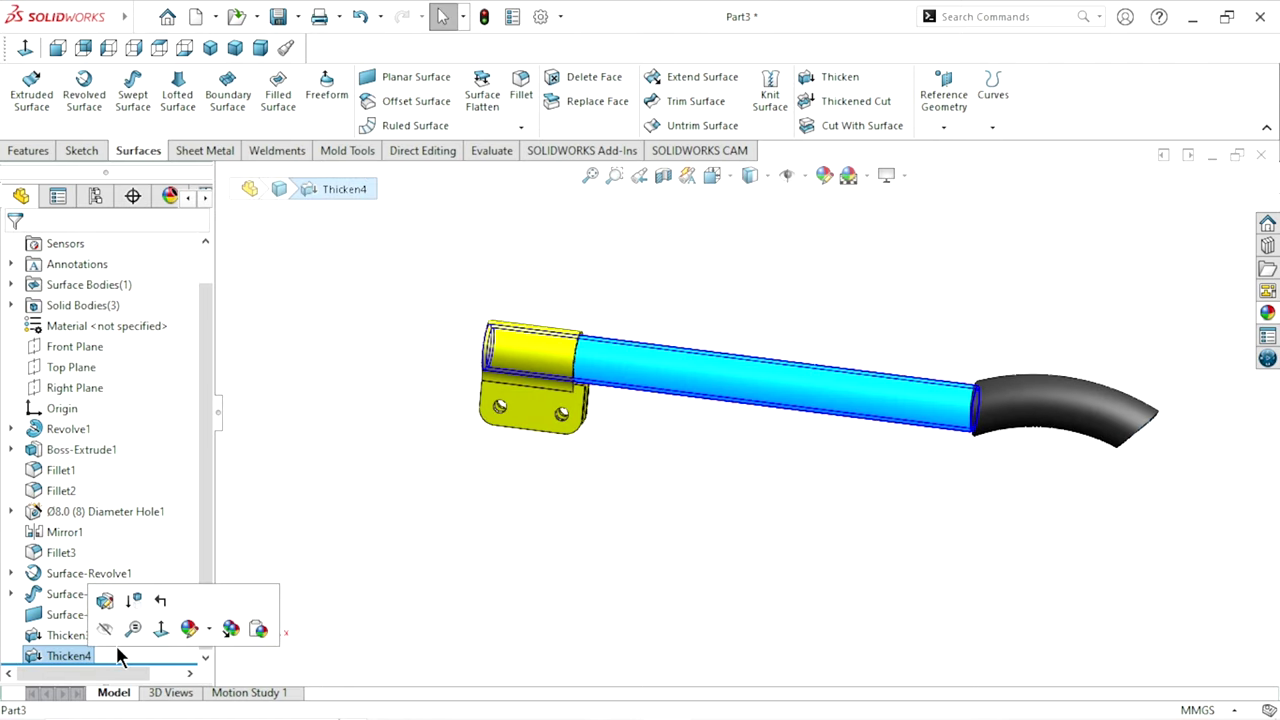
{"action": "left_click", "coordinate": [824, 178]}
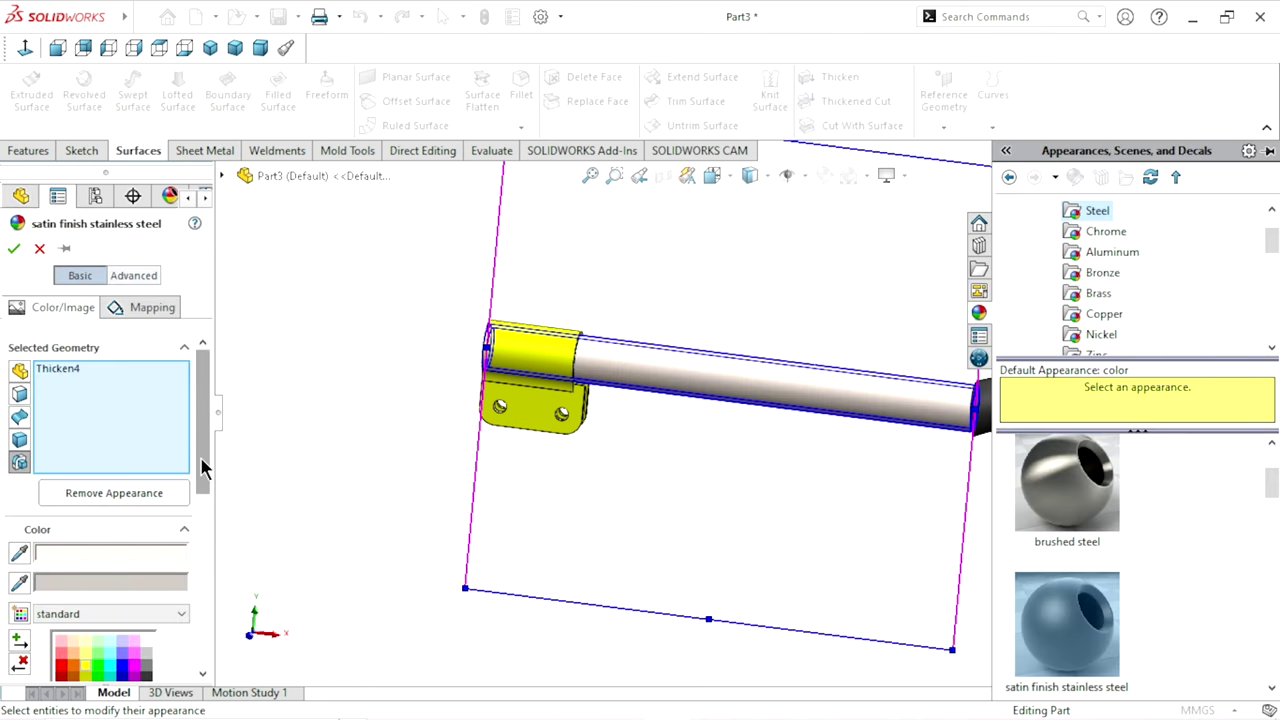
{"action": "left_click_drag", "start_coordinate": [204, 468], "coordinate": [204, 570]}
{"action": "left_click", "coordinate": [60, 425]}
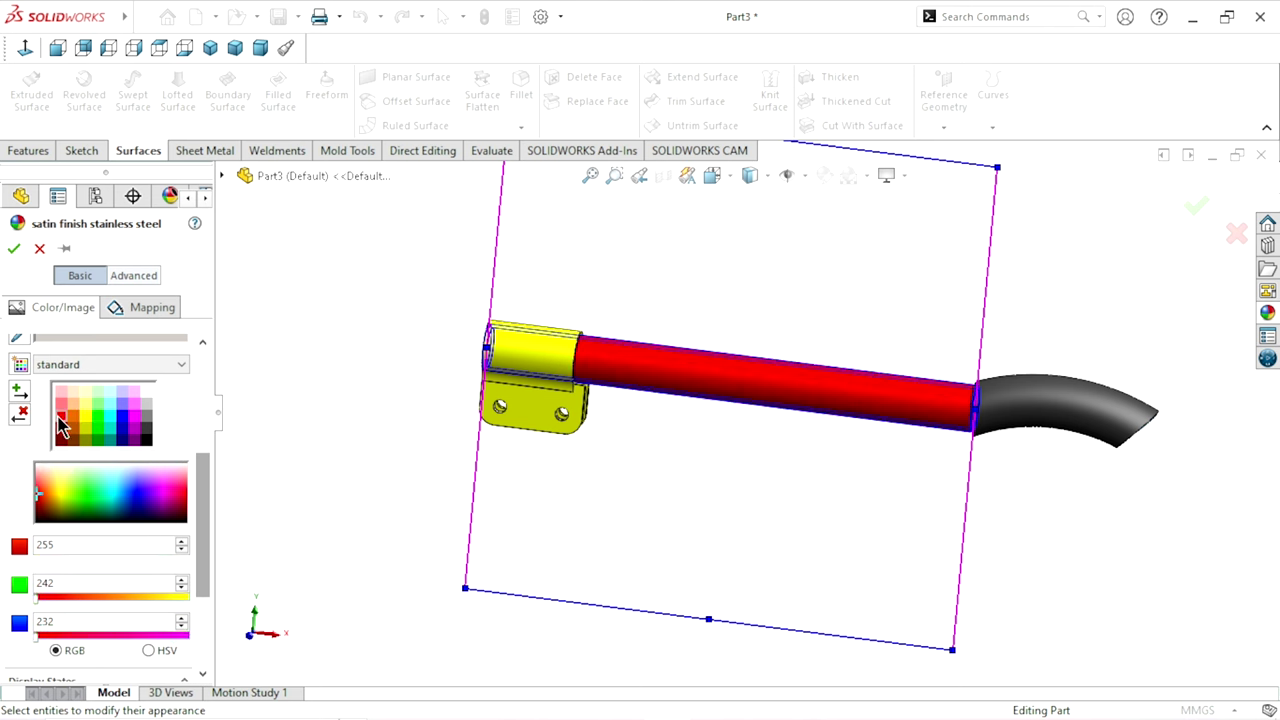
{"action": "left_click", "coordinate": [14, 249]}
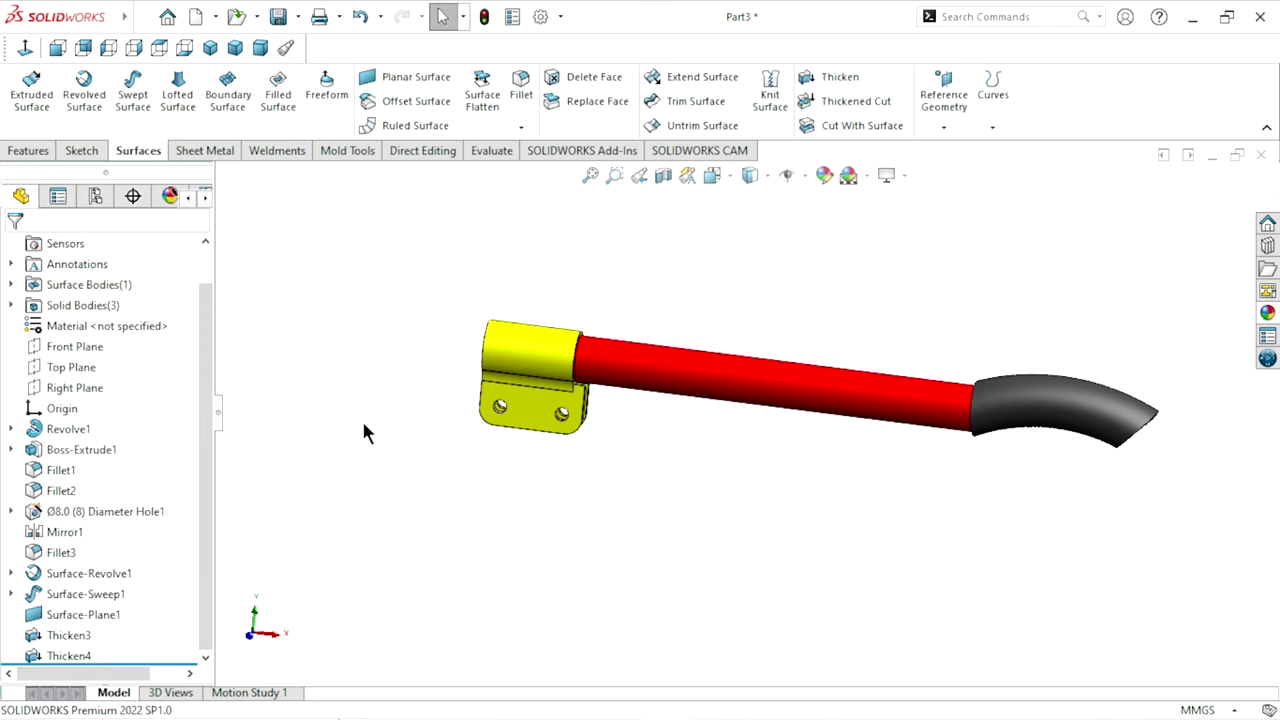
{"action": "middle_click_drag", "start_coordinate": [363, 428], "coordinate": [668, 510]}
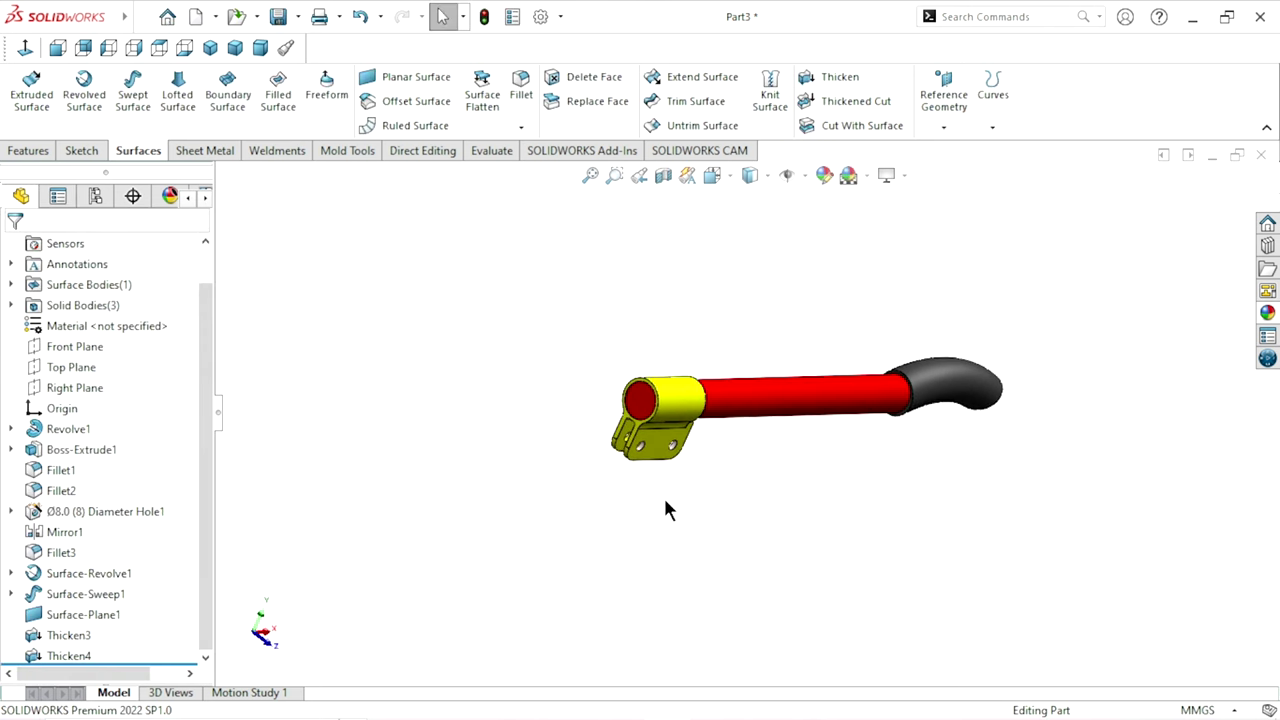
Colour the Surface-Plane1 cap at the spout's open end red and inspect the result
{"action": "scroll", "coordinate": [860, 434], "scroll_direction": "up", "scroll_amount": 3}
{"action": "middle_click_drag", "start_coordinate": [971, 429], "coordinate": [782, 376]}
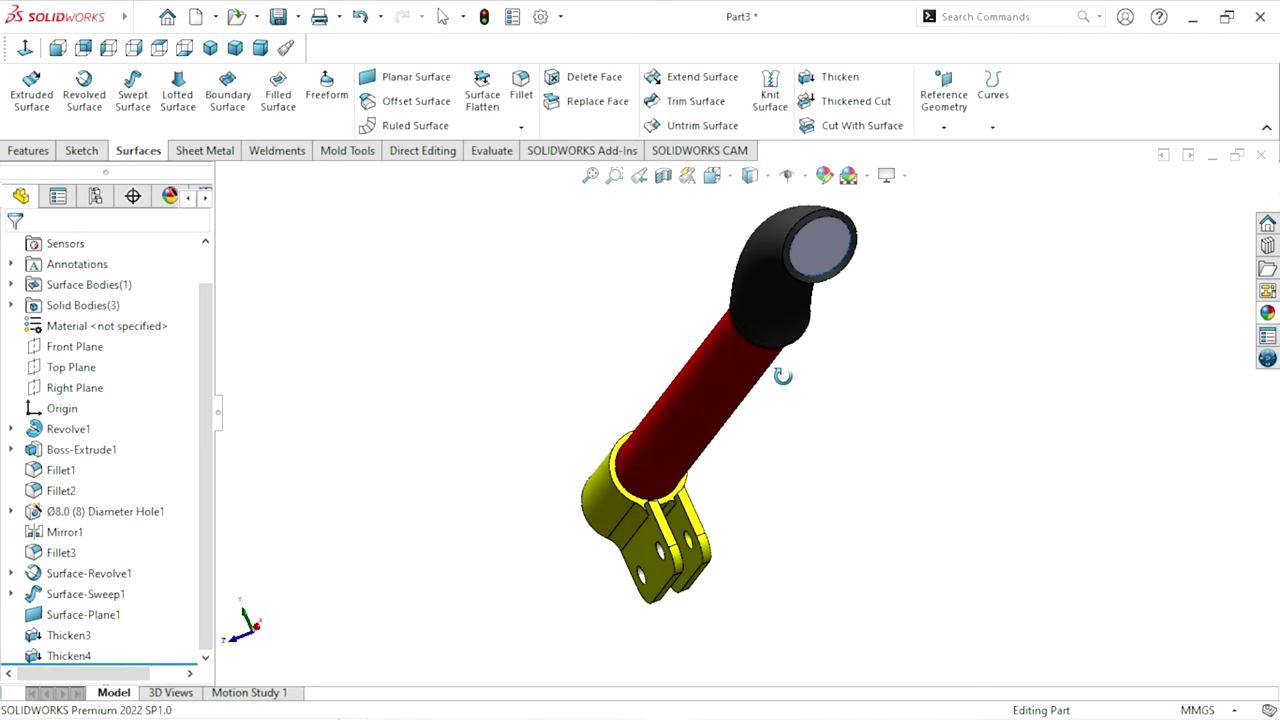
{"action": "scroll", "coordinate": [838, 284], "scroll_direction": "up", "scroll_amount": 2}
{"action": "scroll", "coordinate": [830, 300], "scroll_direction": "up", "scroll_amount": 2}
{"action": "left_click", "coordinate": [825, 318]}
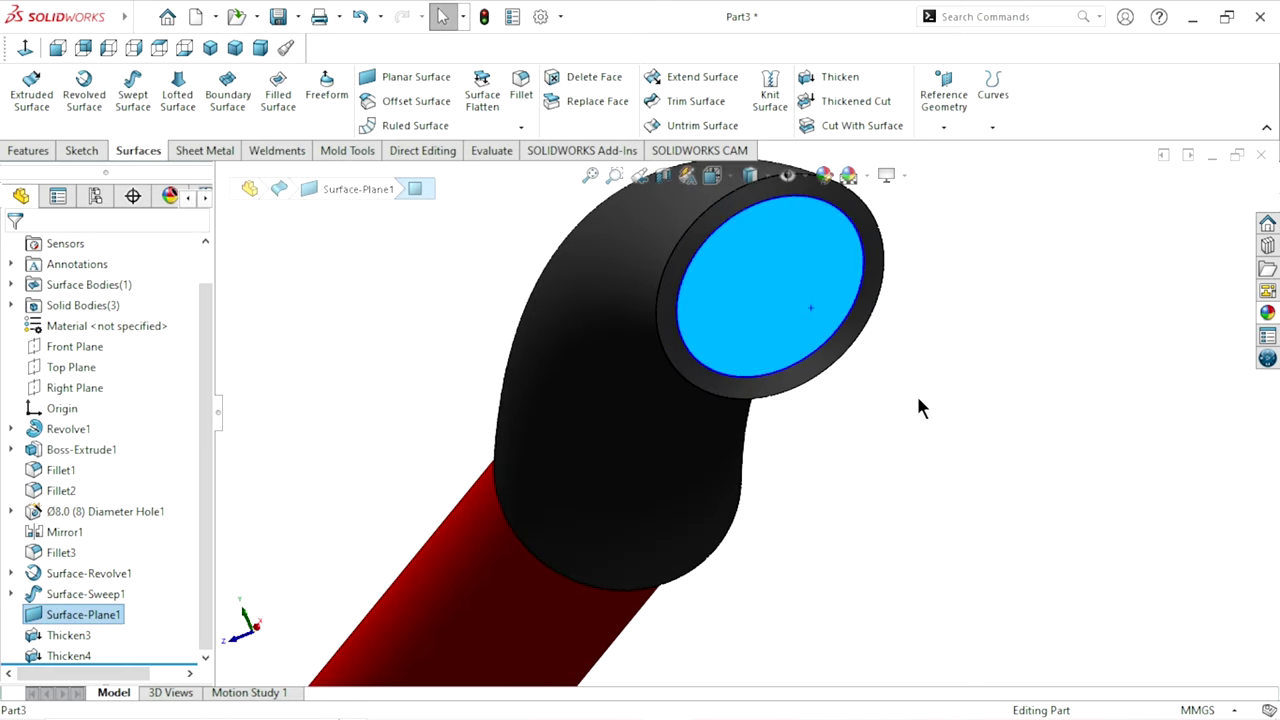
{"action": "key", "text": "ctrl+1"}
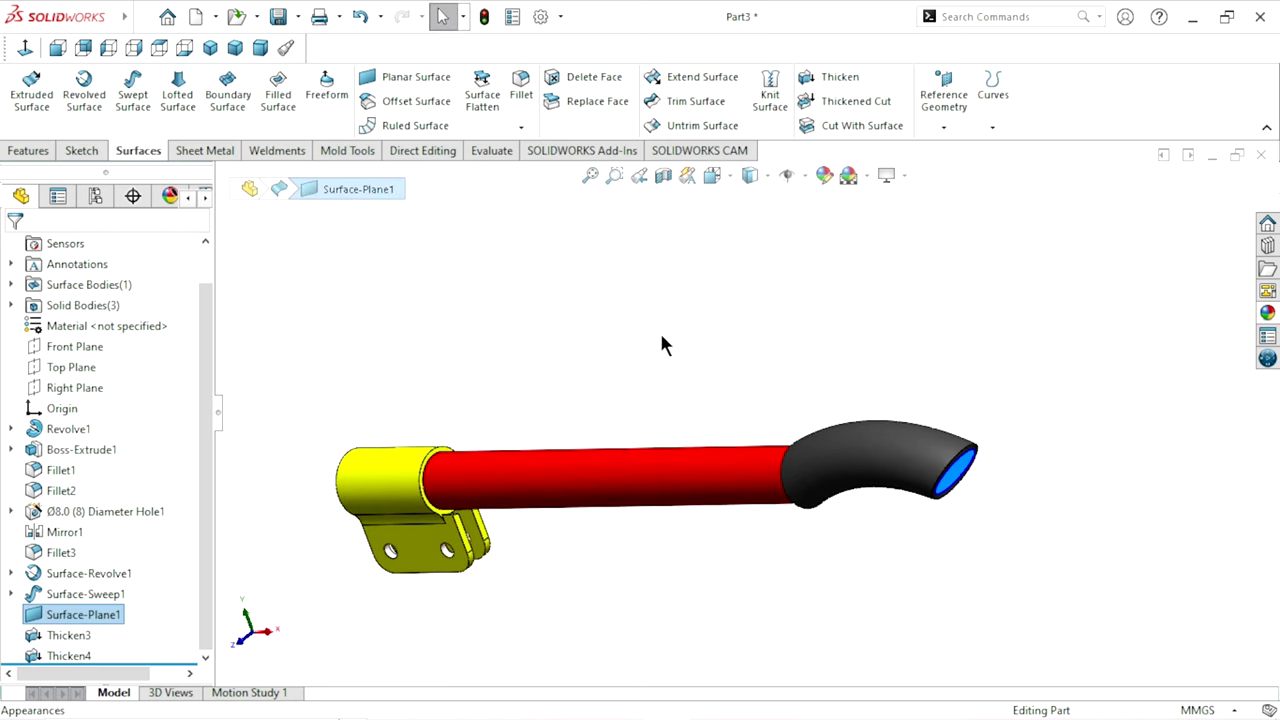
{"action": "left_click", "coordinate": [824, 176]}
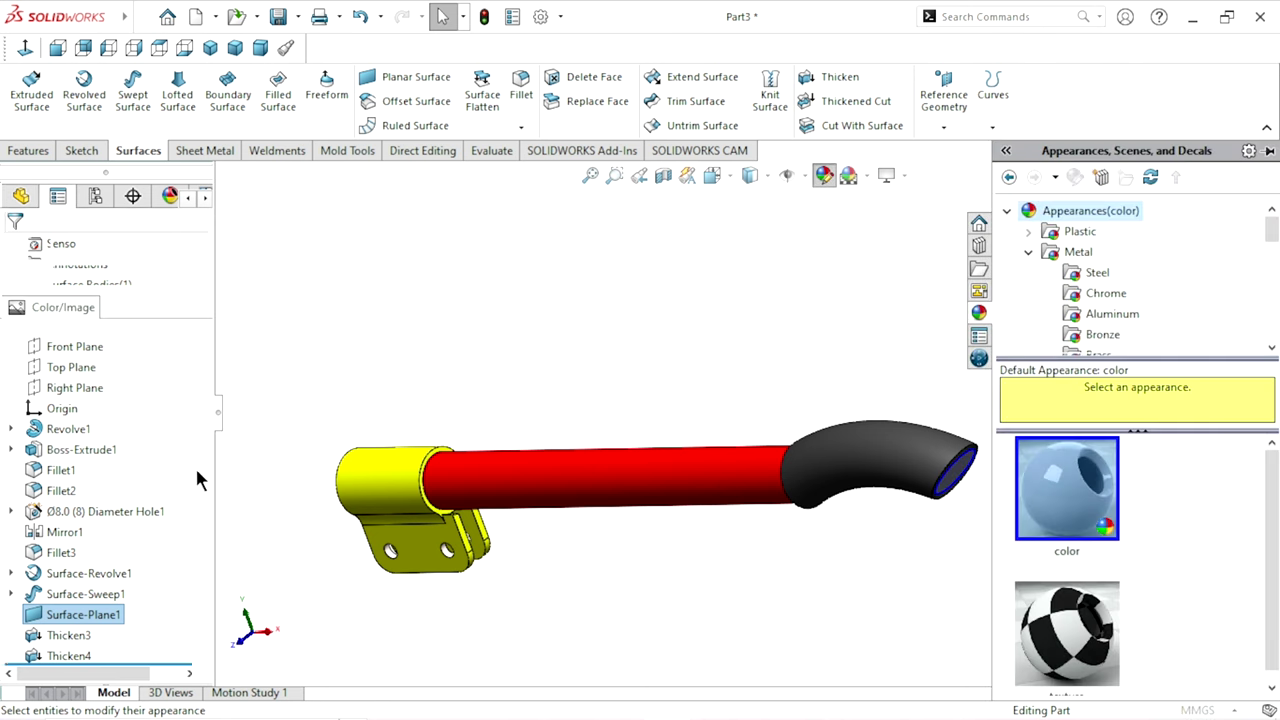
{"action": "left_click", "coordinate": [62, 636]}
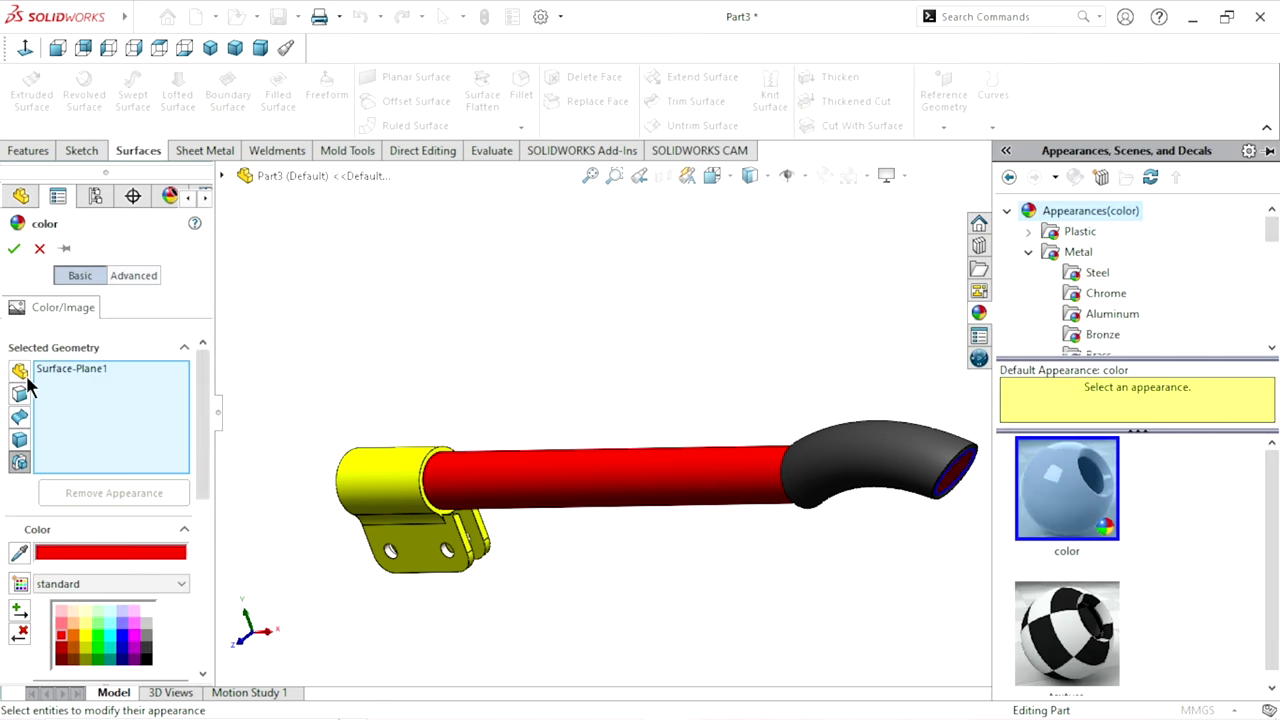
{"action": "left_click", "coordinate": [14, 248]}
{"action": "scroll", "coordinate": [841, 495], "scroll_direction": "up", "scroll_amount": 3}
{"action": "scroll", "coordinate": [841, 495], "scroll_direction": "down", "scroll_amount": 5}
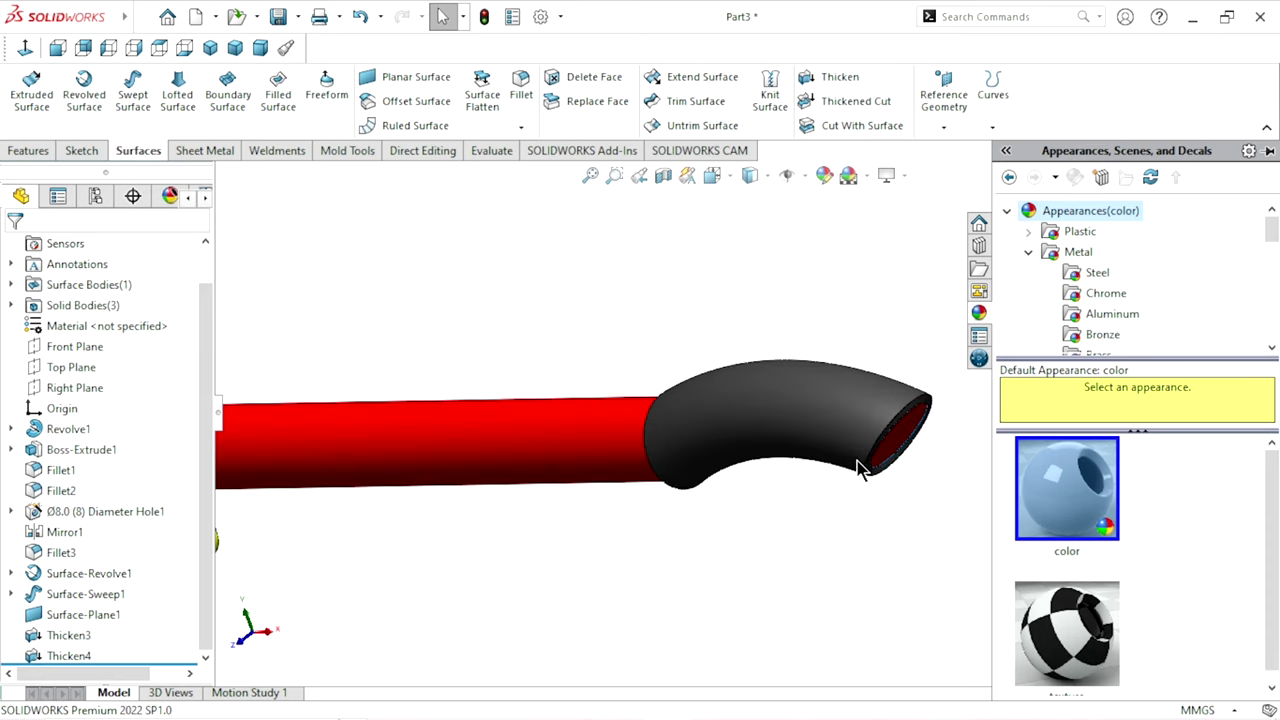
{"action": "mouse_move", "coordinate": [864, 470]}
{"action": "middle_mouse_down"}
{"action": "mouse_move", "coordinate": [891, 484]}
{"action": "mouse_move", "coordinate": [762, 454]}
{"action": "middle_mouse_up"}
{"action": "scroll", "coordinate": [700, 400], "scroll_direction": "down", "scroll_amount": 2}
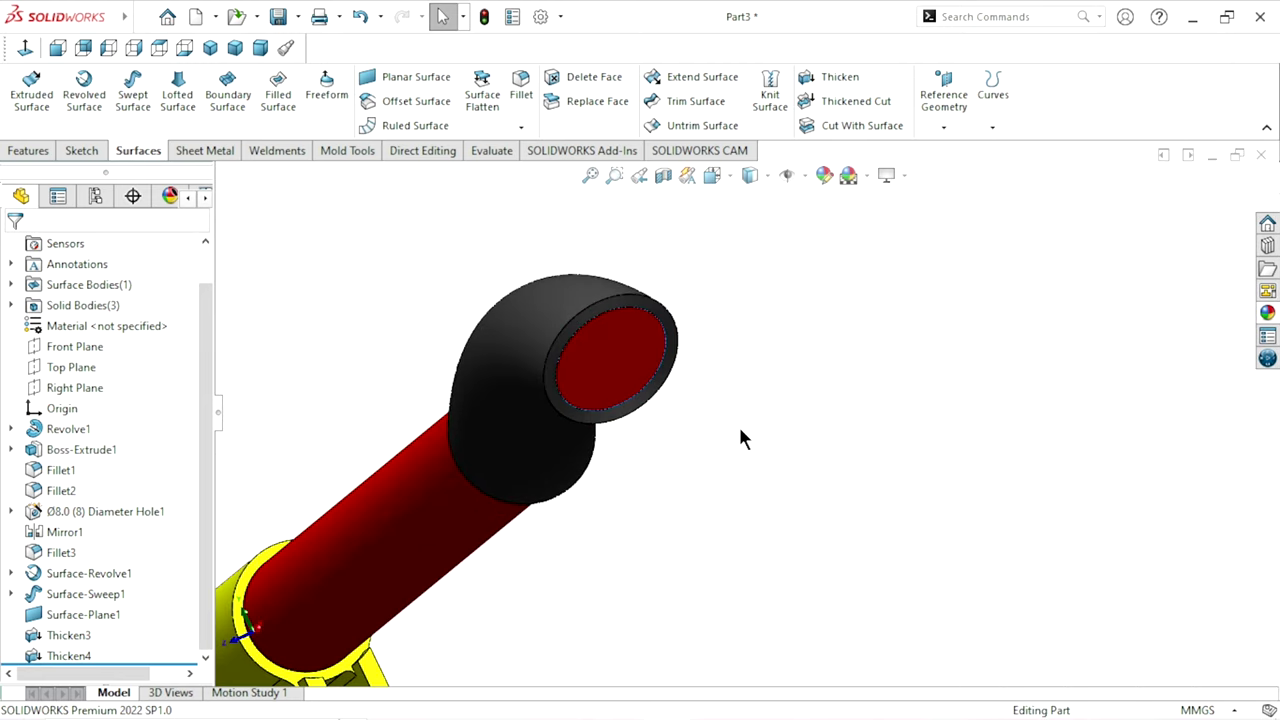
{"action": "scroll", "coordinate": [654, 540], "scroll_direction": "up", "scroll_amount": 4}
{"action": "mouse_move", "coordinate": [654, 540]}
{"action": "middle_mouse_down"}
{"action": "mouse_move", "coordinate": [700, 574]}
{"action": "mouse_move", "coordinate": [790, 465]}
{"action": "middle_mouse_up"}
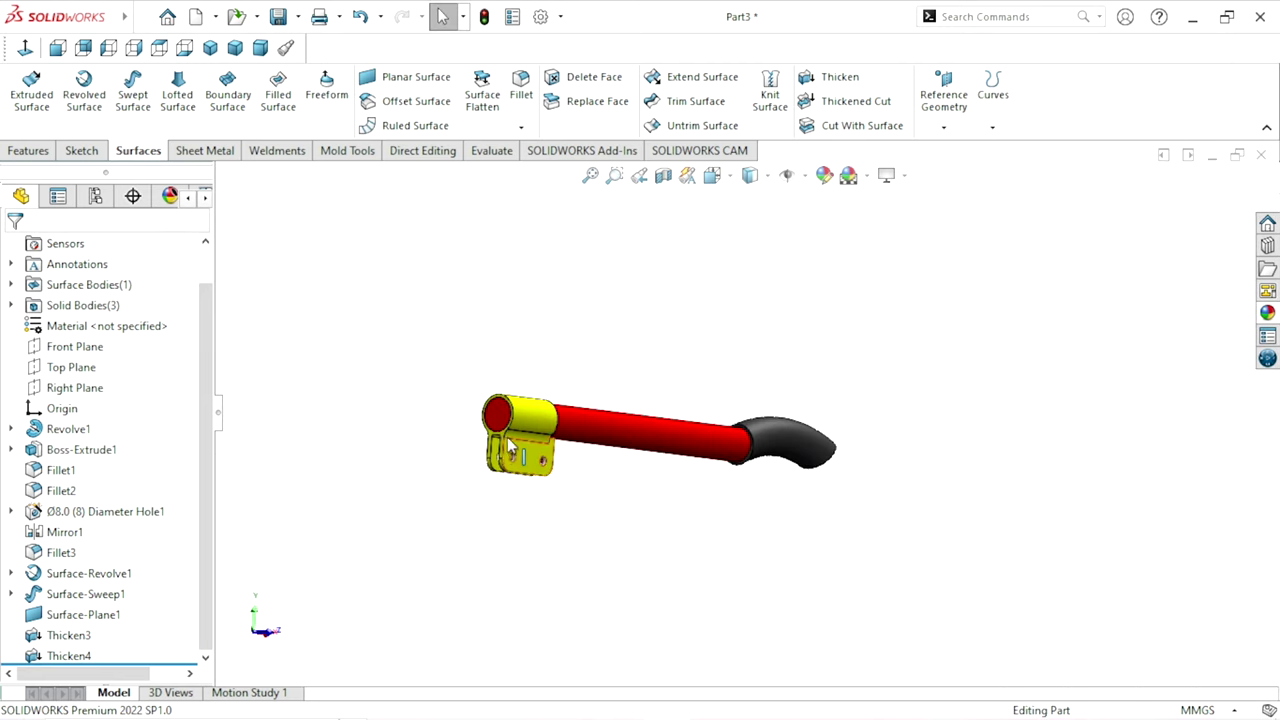
{"action": "scroll", "coordinate": [600, 430], "scroll_direction": "down", "scroll_amount": 2}
{"action": "scroll", "coordinate": [642, 425], "scroll_direction": "down", "scroll_amount": 3}
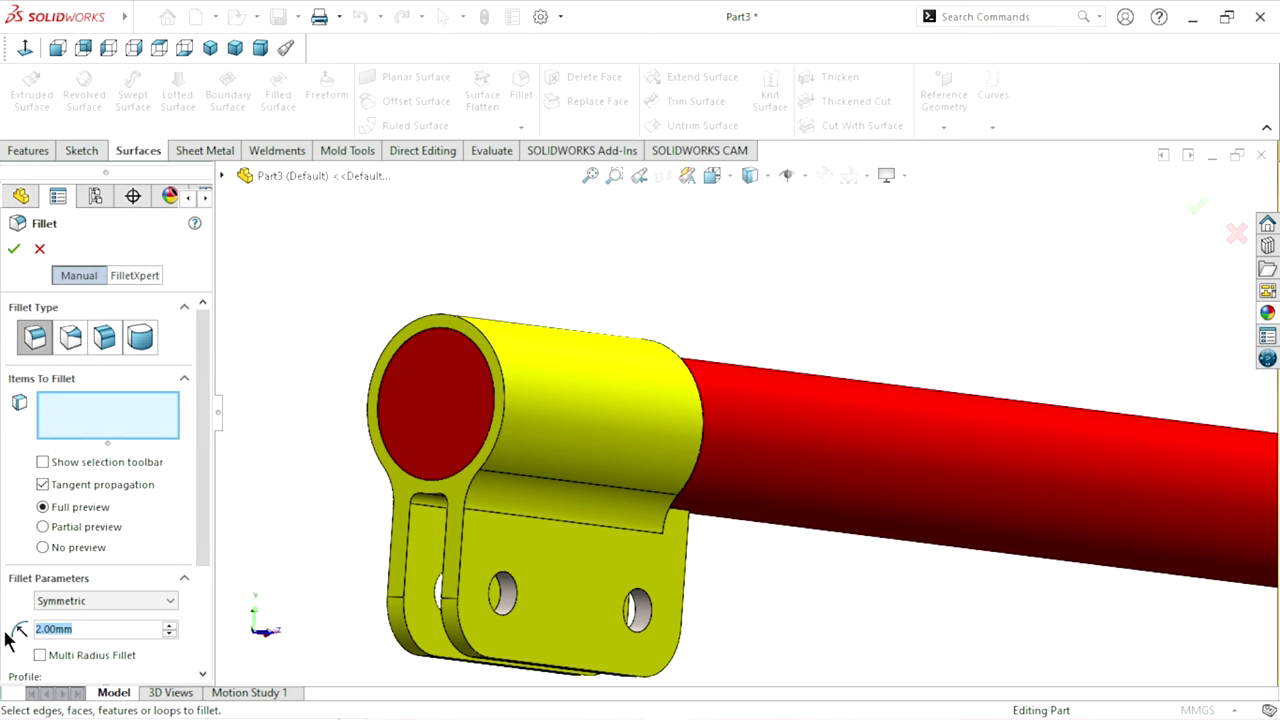
Round the clamp collar's front and rear circular edges with a 0.30mm fillet
{"action": "type", "text": "0.3"}
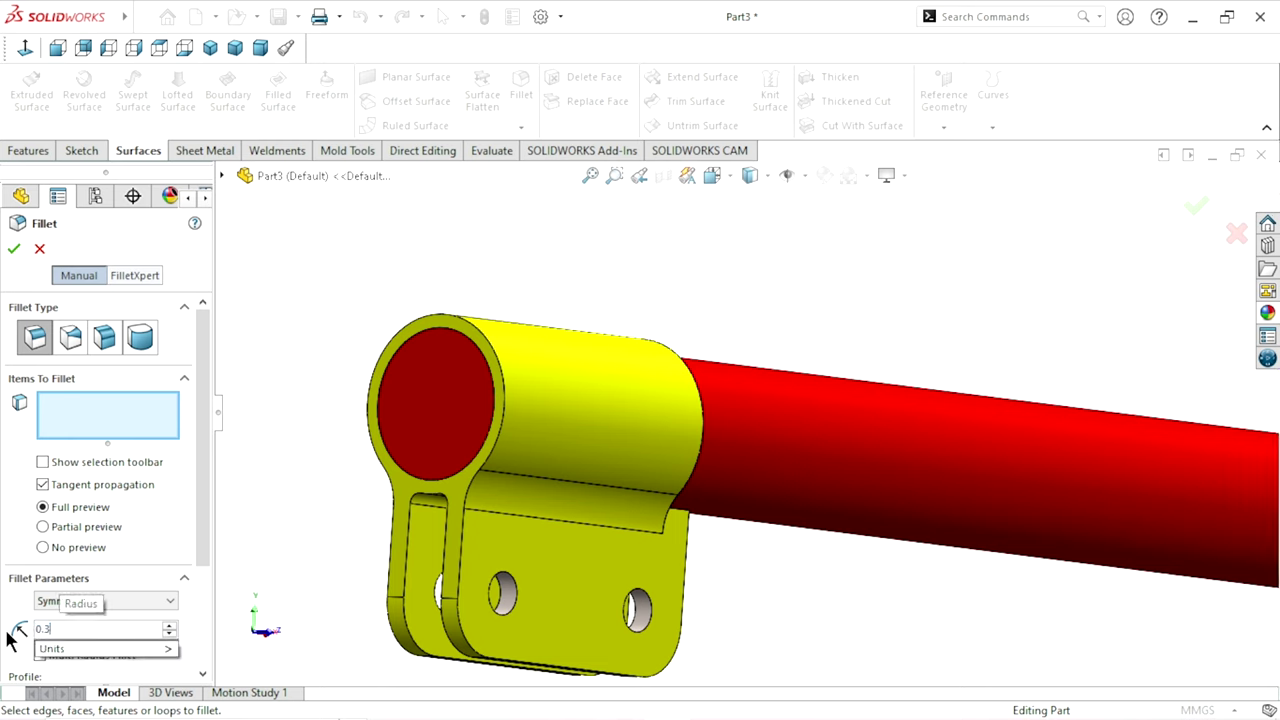
{"action": "key", "text": "Return"}
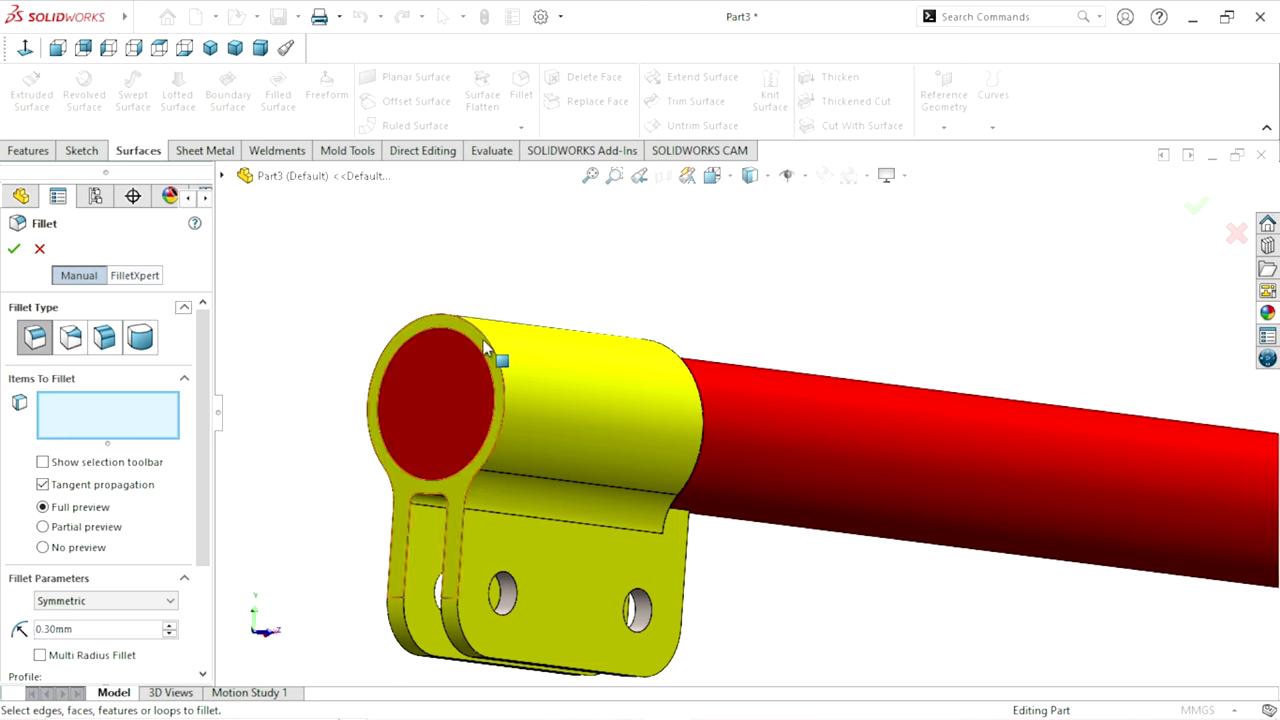
{"action": "left_click", "coordinate": [490, 350]}
{"action": "scroll", "coordinate": [563, 528], "scroll_direction": "up", "scroll_amount": 3}
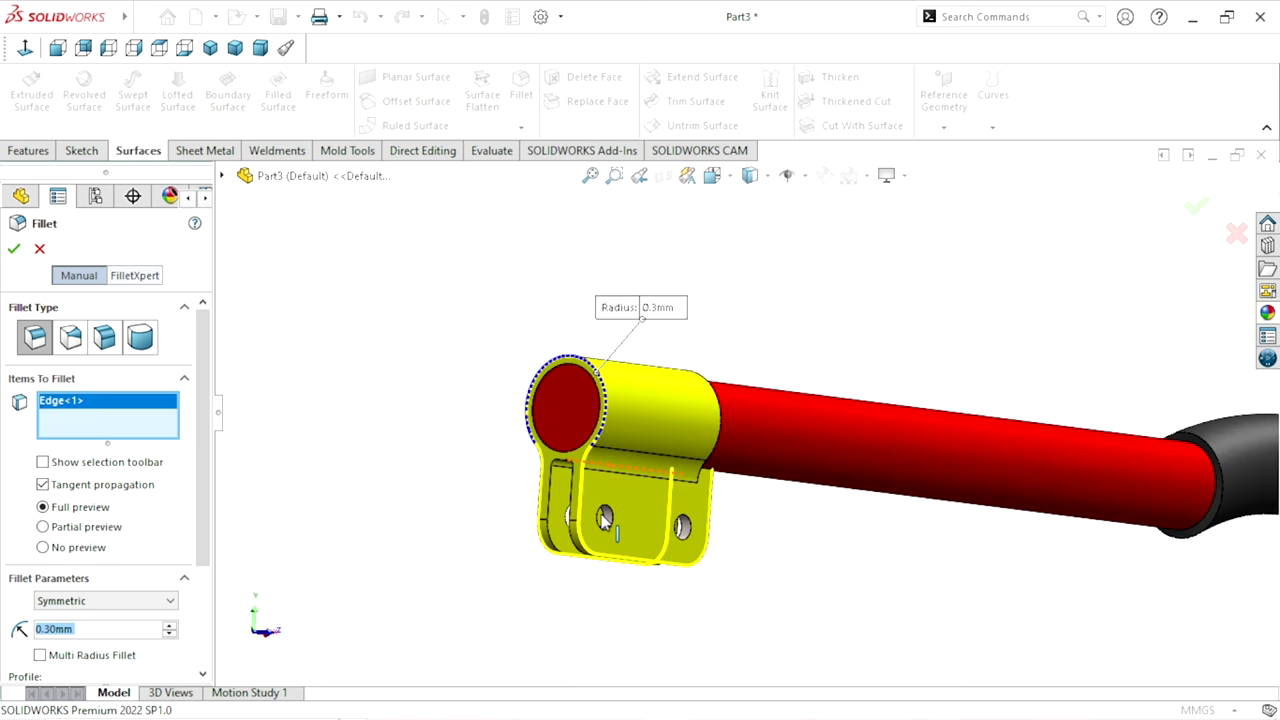
{"action": "mouse_move", "coordinate": [771, 528]}
{"action": "middle_mouse_down"}
{"action": "mouse_move", "coordinate": [665, 531]}
{"action": "mouse_move", "coordinate": [713, 402]}
{"action": "middle_mouse_up"}
{"action": "scroll", "coordinate": [713, 402], "scroll_direction": "down", "scroll_amount": 3}
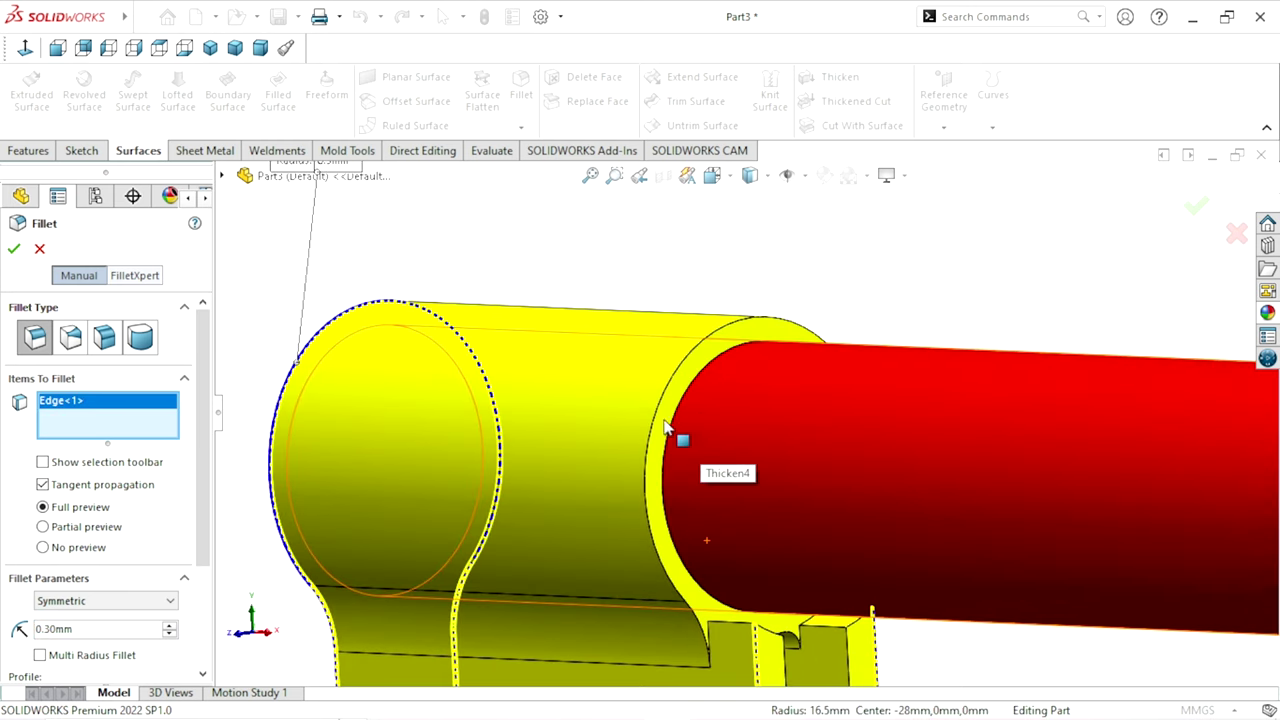
{"action": "left_click", "coordinate": [656, 418]}
{"action": "scroll", "coordinate": [594, 547], "scroll_direction": "up", "scroll_amount": 3}
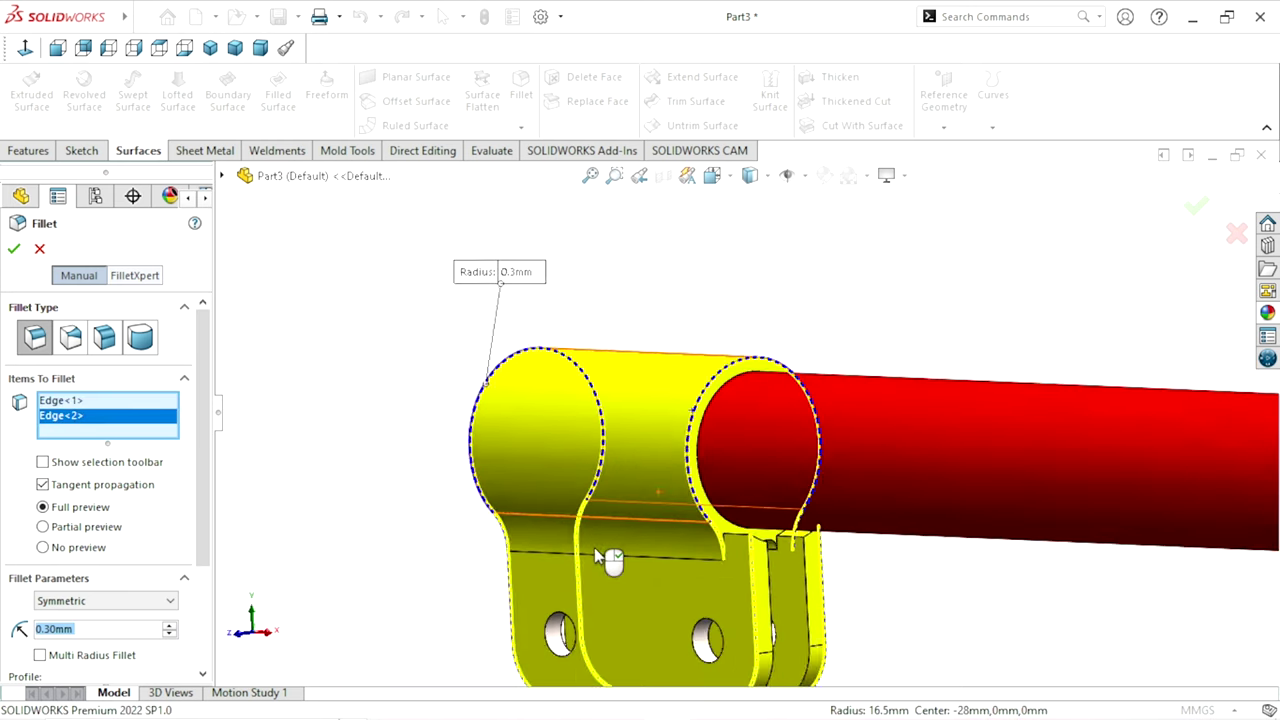
{"action": "scroll", "coordinate": [594, 547], "scroll_direction": "up", "scroll_amount": 2}
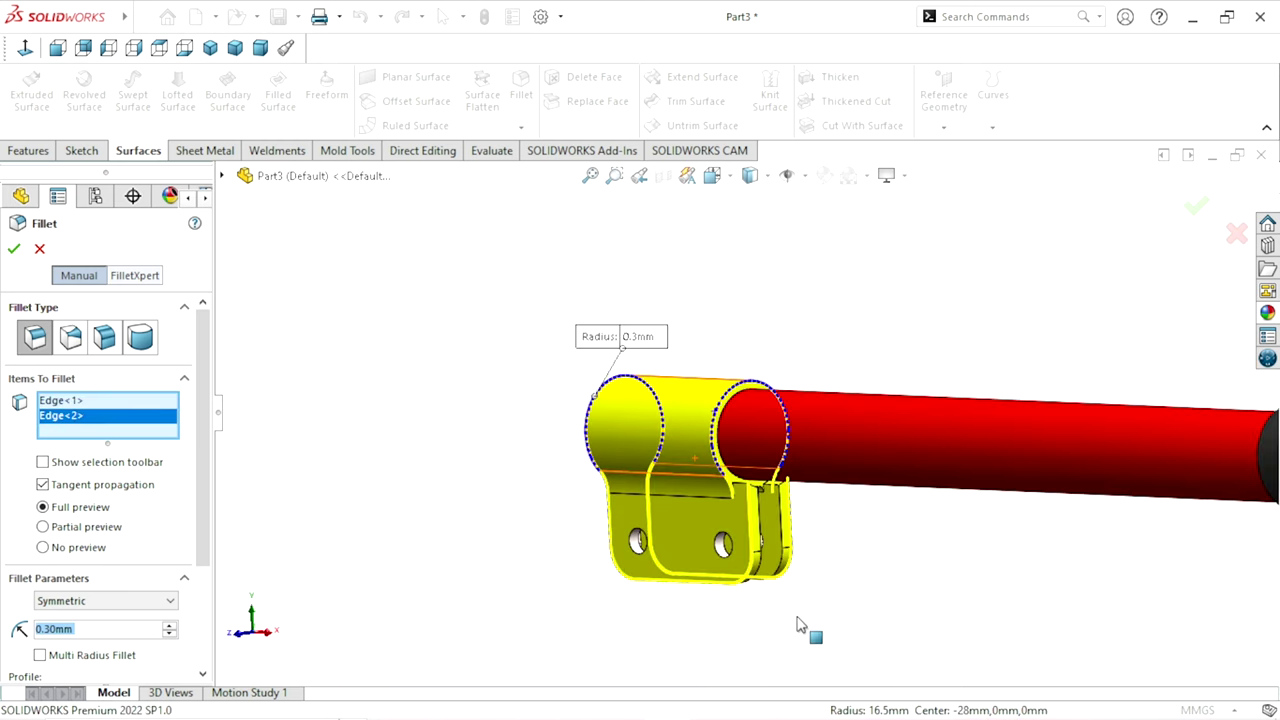
{"action": "left_click", "coordinate": [14, 249]}
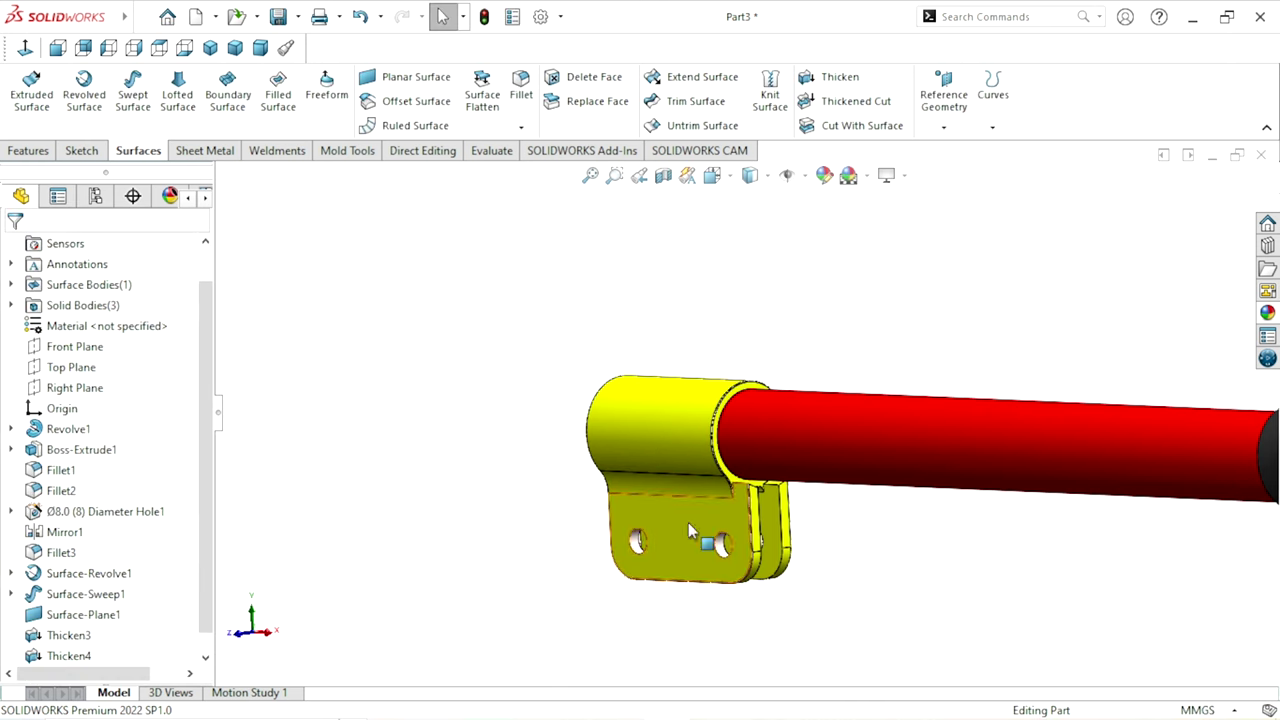
Colour the Fillet4 faces red, then view the tube-spout junction from isometric
{"action": "scroll", "coordinate": [688, 522], "scroll_direction": "down", "scroll_amount": 5}
{"action": "scroll", "coordinate": [757, 562], "scroll_direction": "up", "scroll_amount": 5}
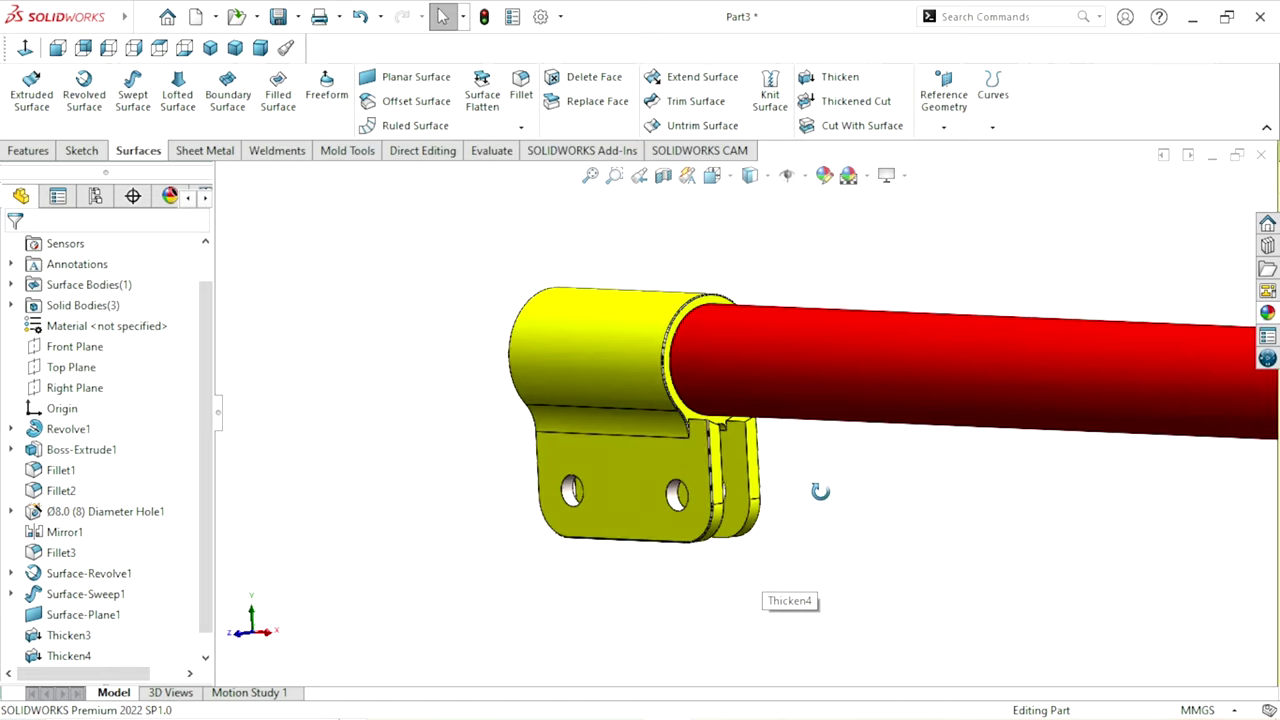
{"action": "middle_click_drag", "start_coordinate": [820, 490], "coordinate": [714, 573]}
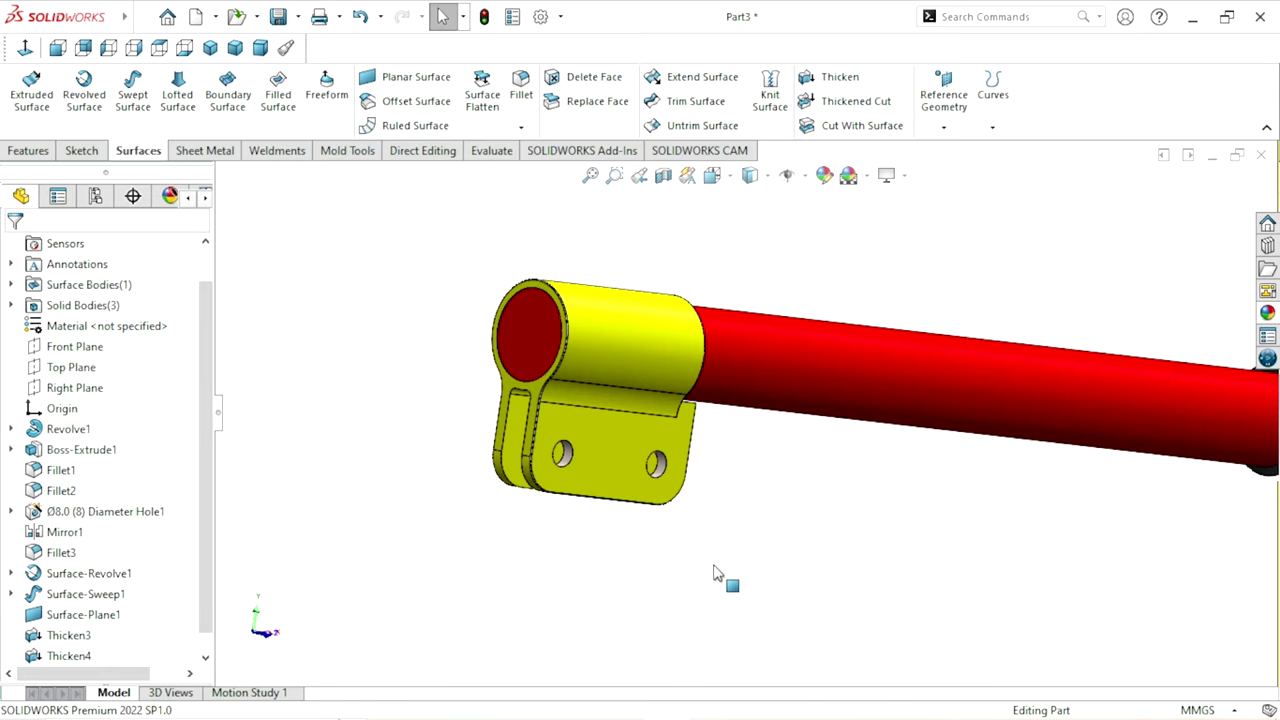
{"action": "left_click", "coordinate": [205, 657]}
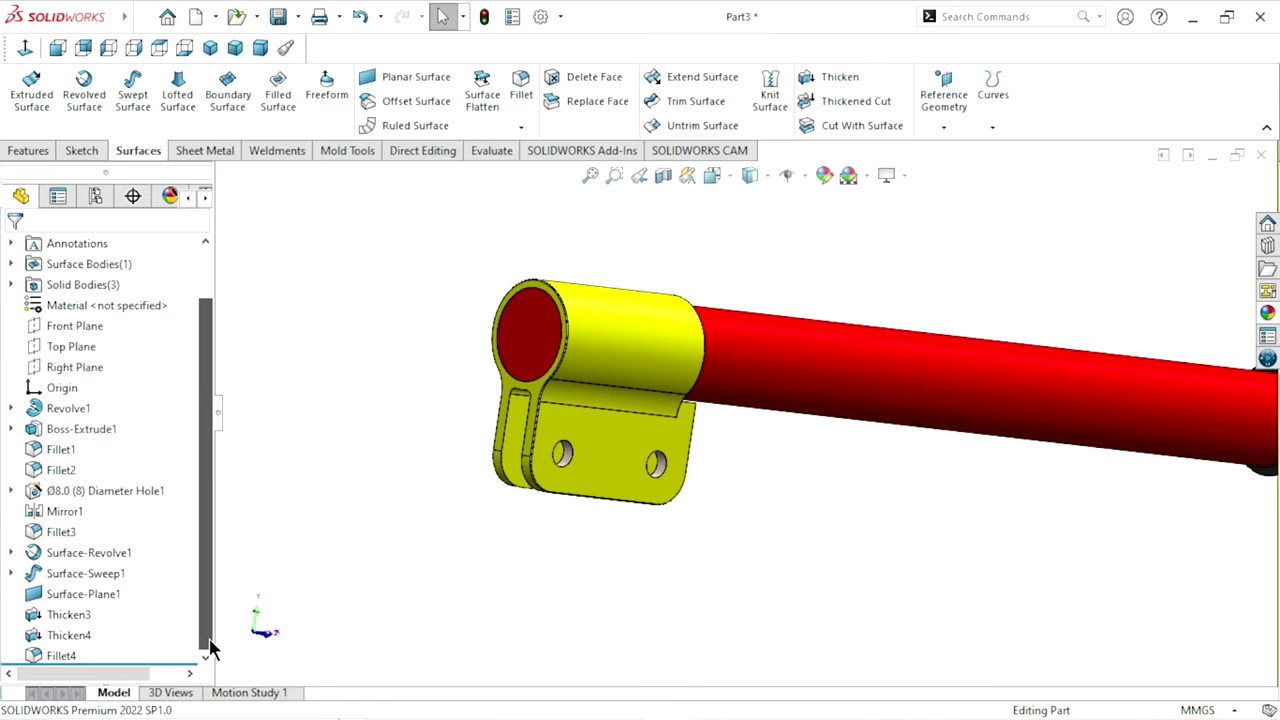
{"action": "left_click", "coordinate": [70, 658]}
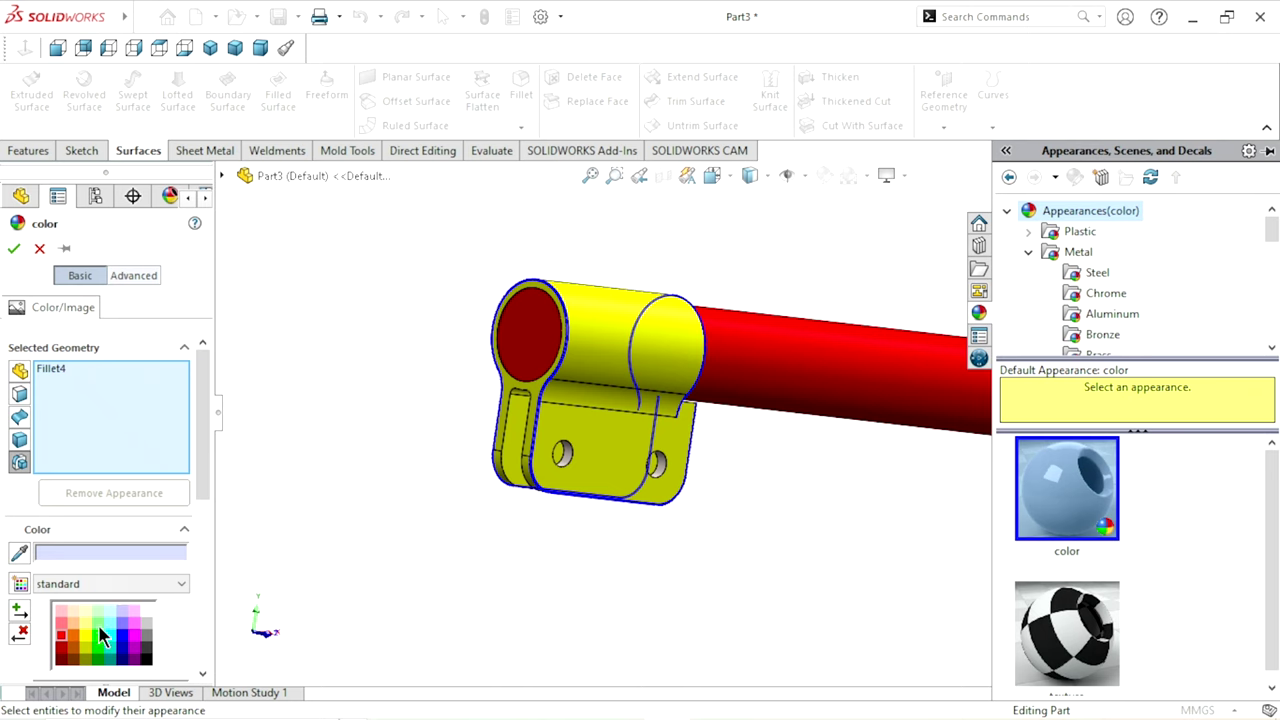
{"action": "left_click", "coordinate": [60, 636]}
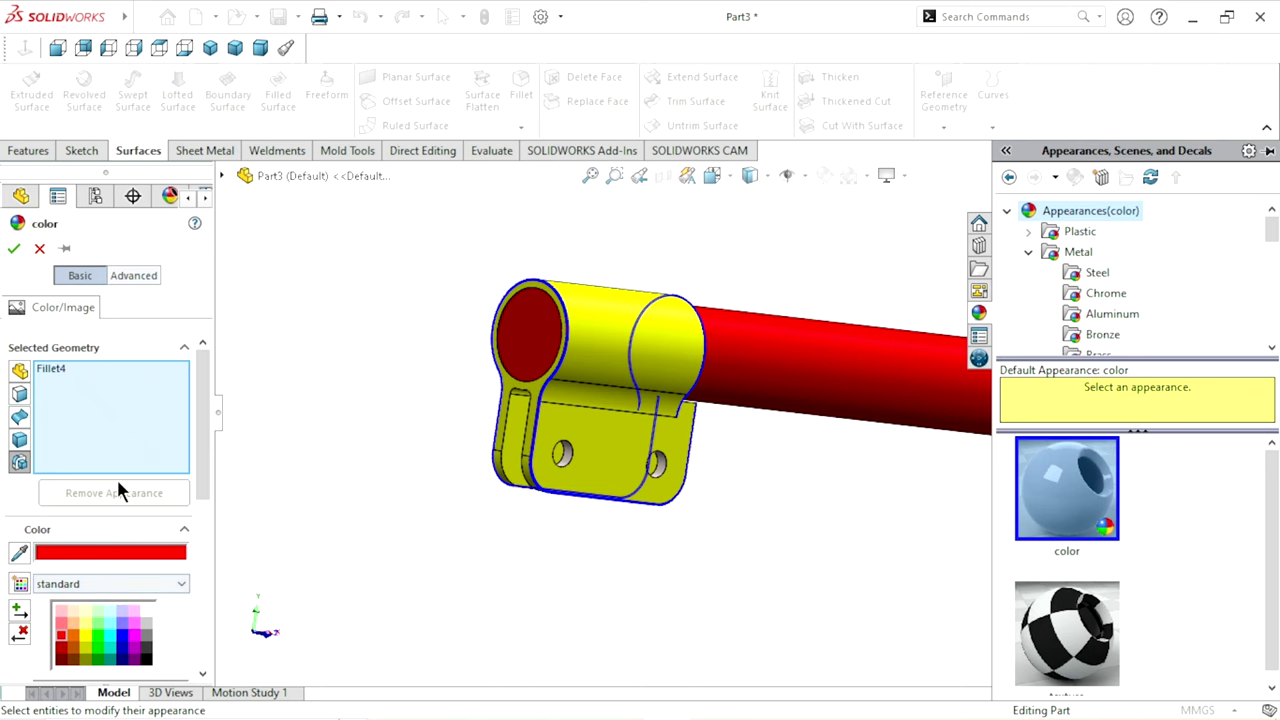
{"action": "left_click", "coordinate": [14, 248]}
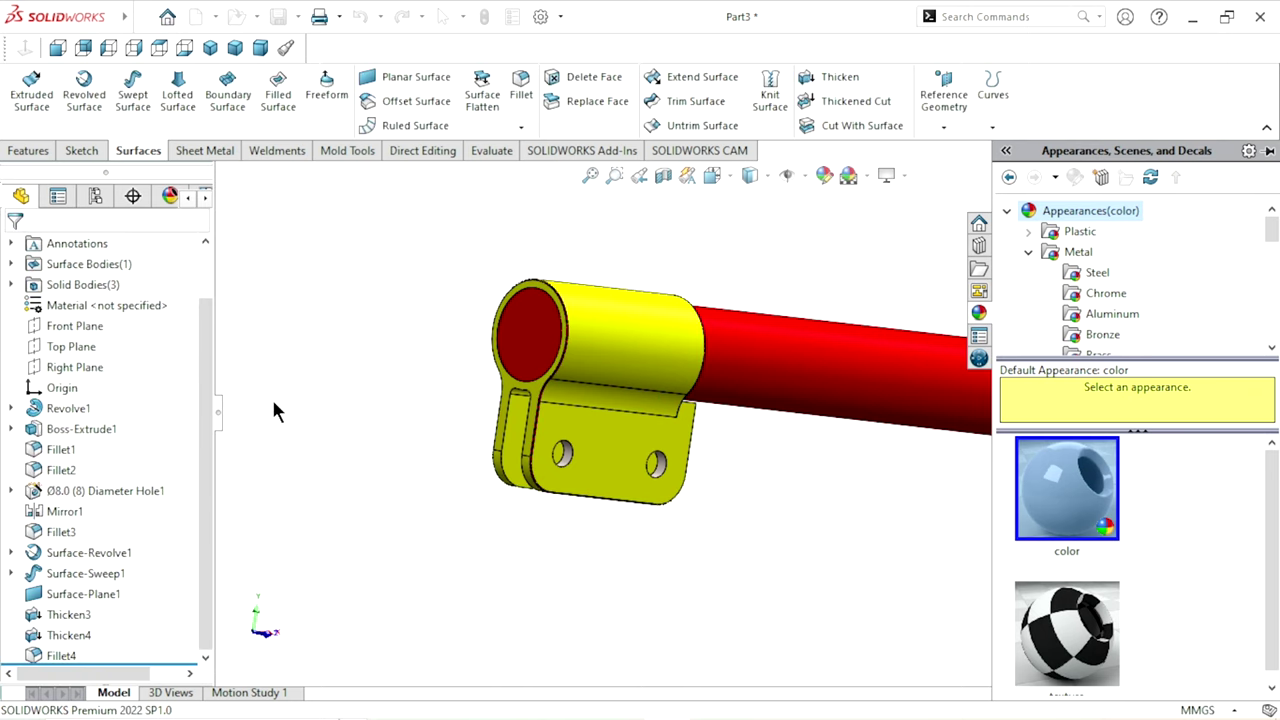
{"action": "scroll", "coordinate": [755, 411], "scroll_direction": "down", "scroll_amount": 1}
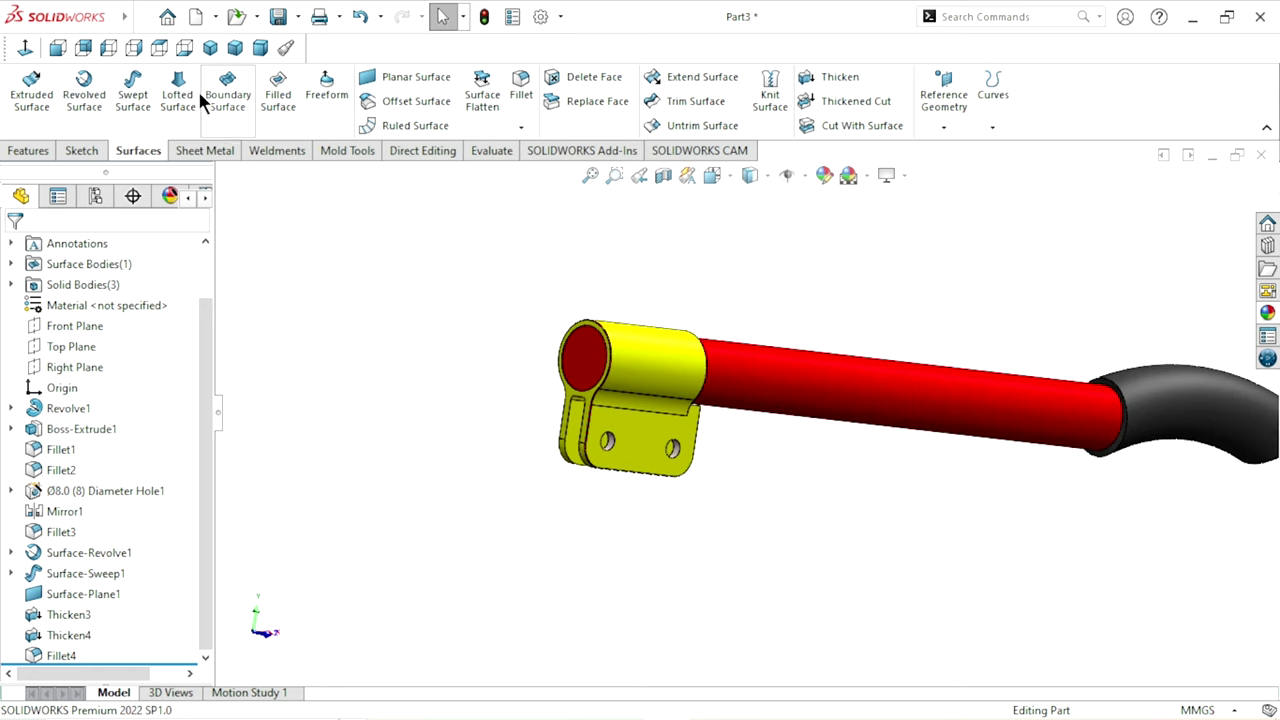
{"action": "left_click", "coordinate": [210, 48]}
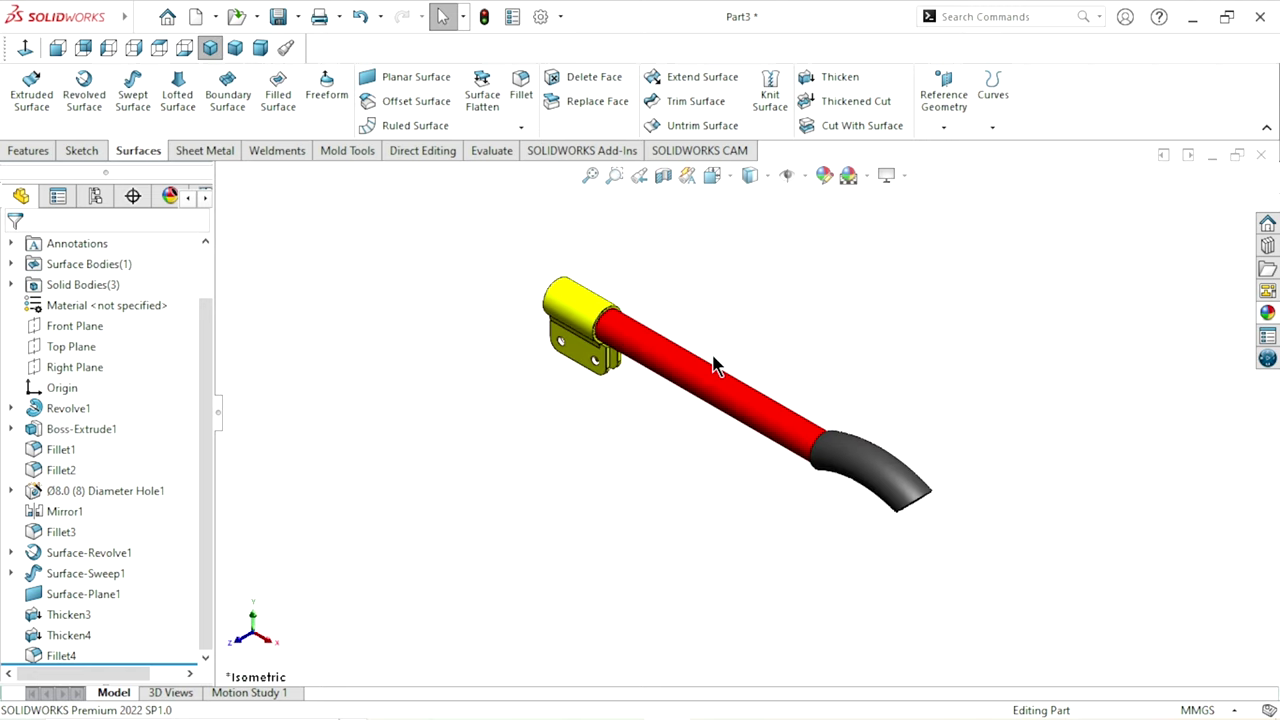
{"action": "scroll", "coordinate": [935, 515], "scroll_direction": "down", "scroll_amount": 5}
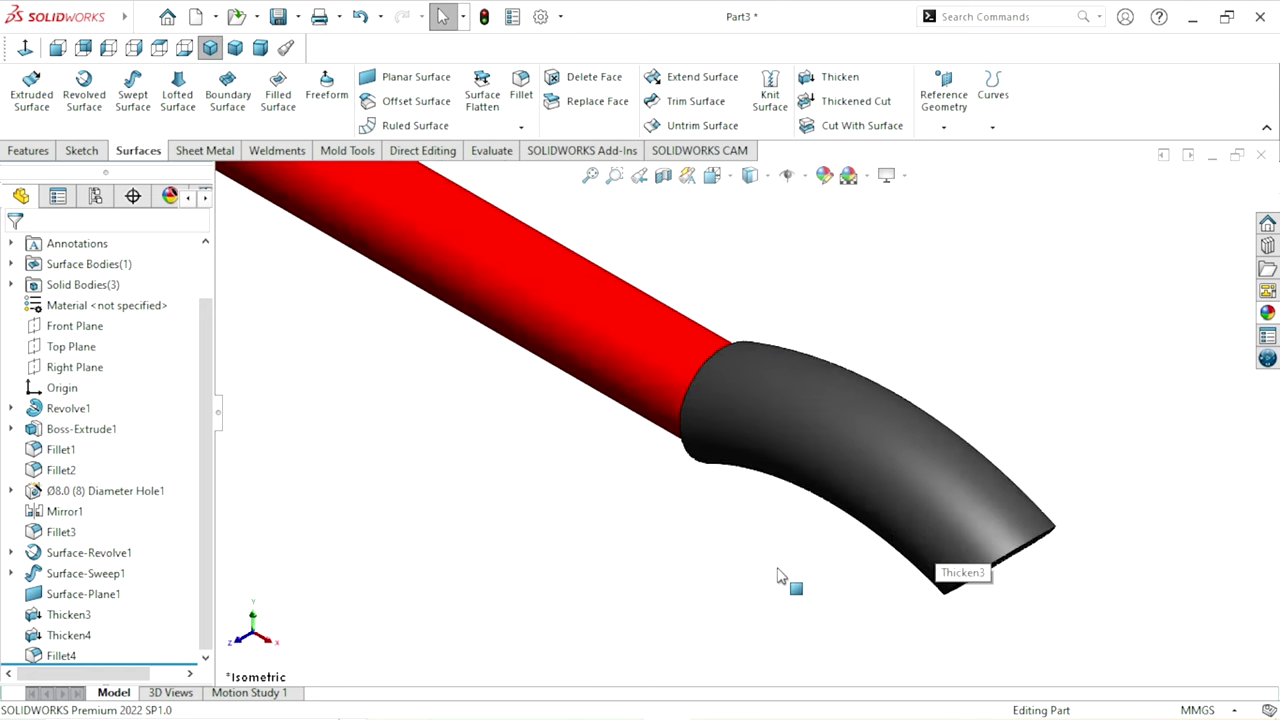
{"action": "middle_click_drag", "start_coordinate": [781, 576], "coordinate": [862, 515]}
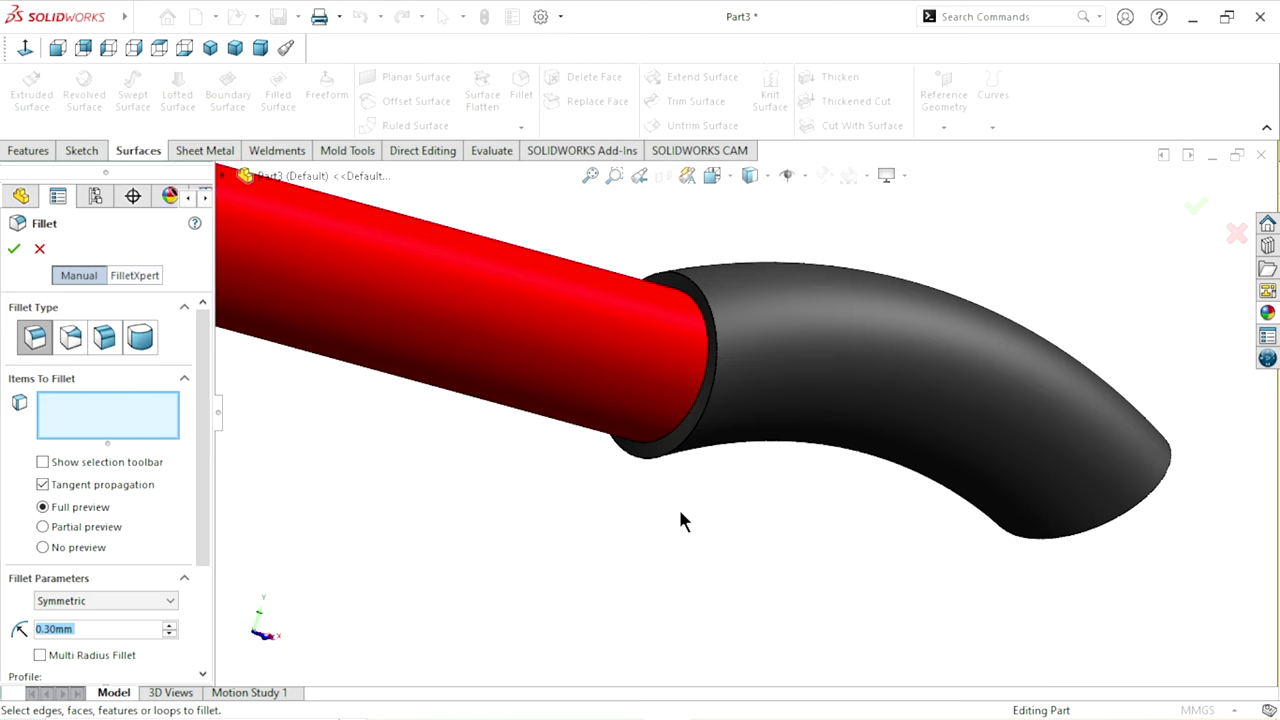
Add the spout's junction edge and open-end rim to a fillet, radius 1.00mm
{"action": "type", "text": "0.5"}
{"action": "key", "text": "Return"}
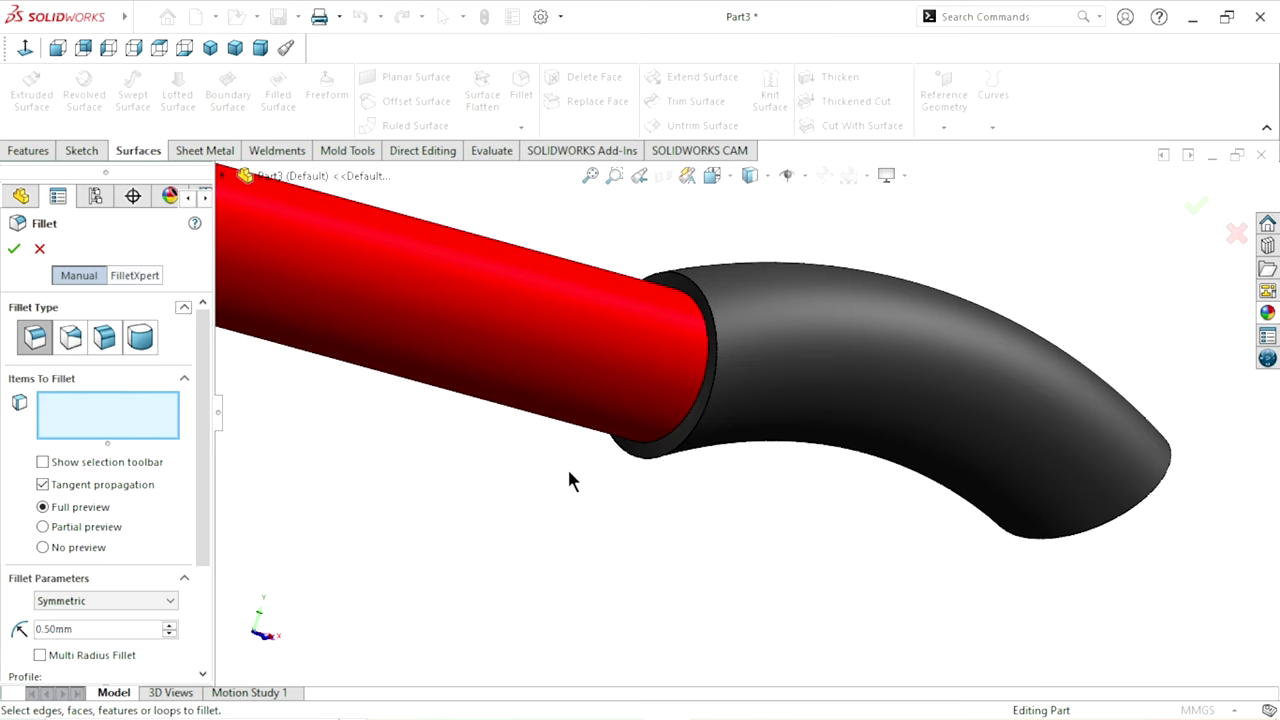
{"action": "left_click", "coordinate": [714, 384]}
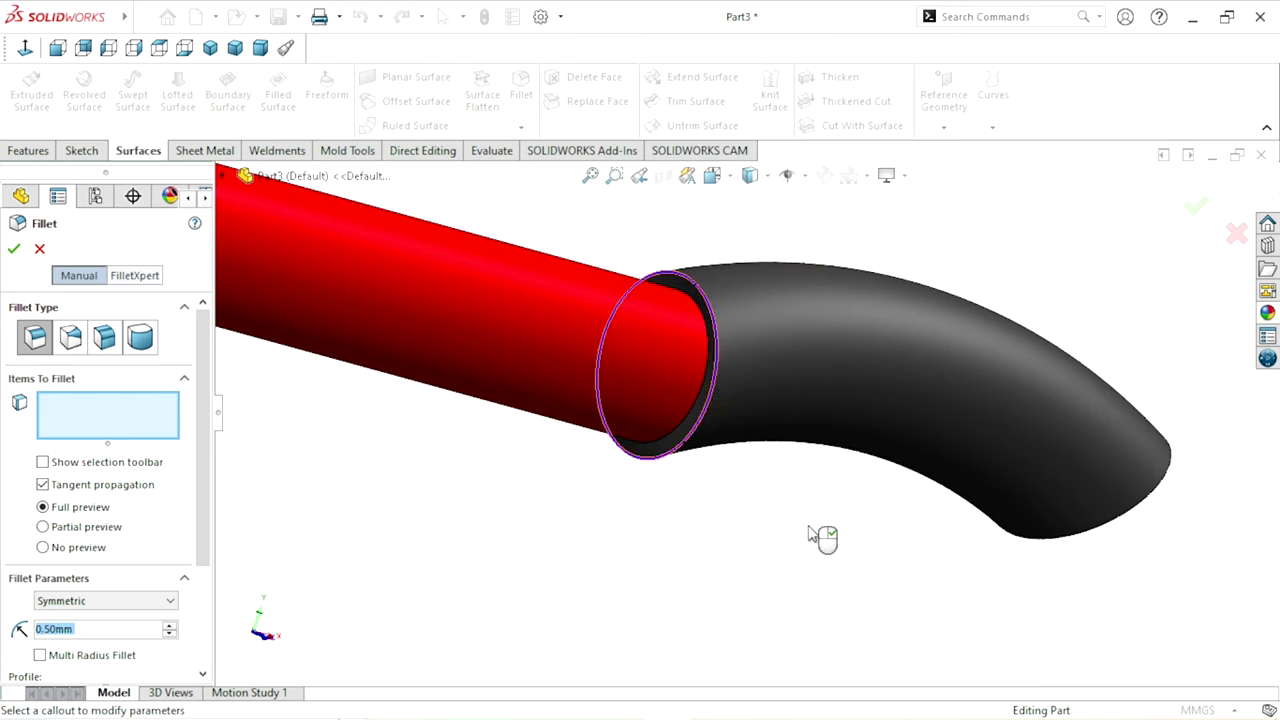
{"action": "mouse_move", "coordinate": [740, 535]}
{"action": "middle_mouse_down"}
{"action": "mouse_move", "coordinate": [780, 486]}
{"action": "mouse_move", "coordinate": [886, 410]}
{"action": "mouse_move", "coordinate": [894, 312]}
{"action": "middle_mouse_up"}
{"action": "left_click", "coordinate": [893, 318]}
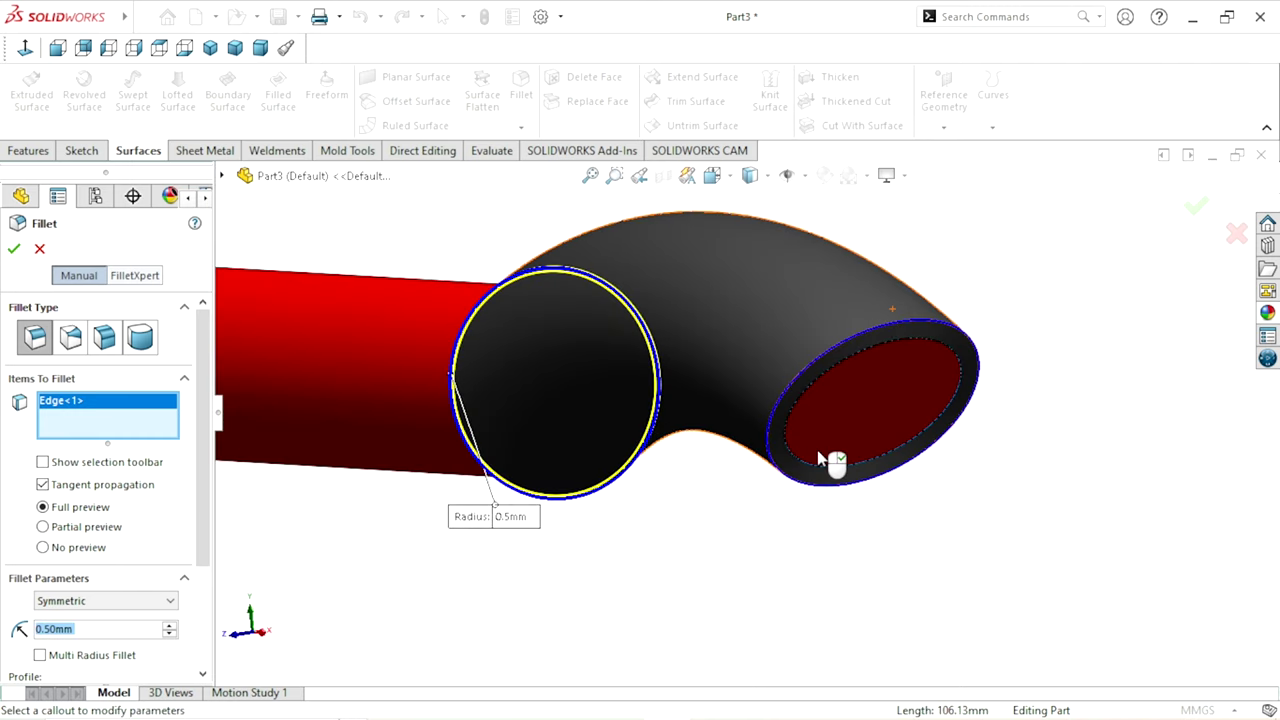
{"action": "left_click", "coordinate": [819, 458]}
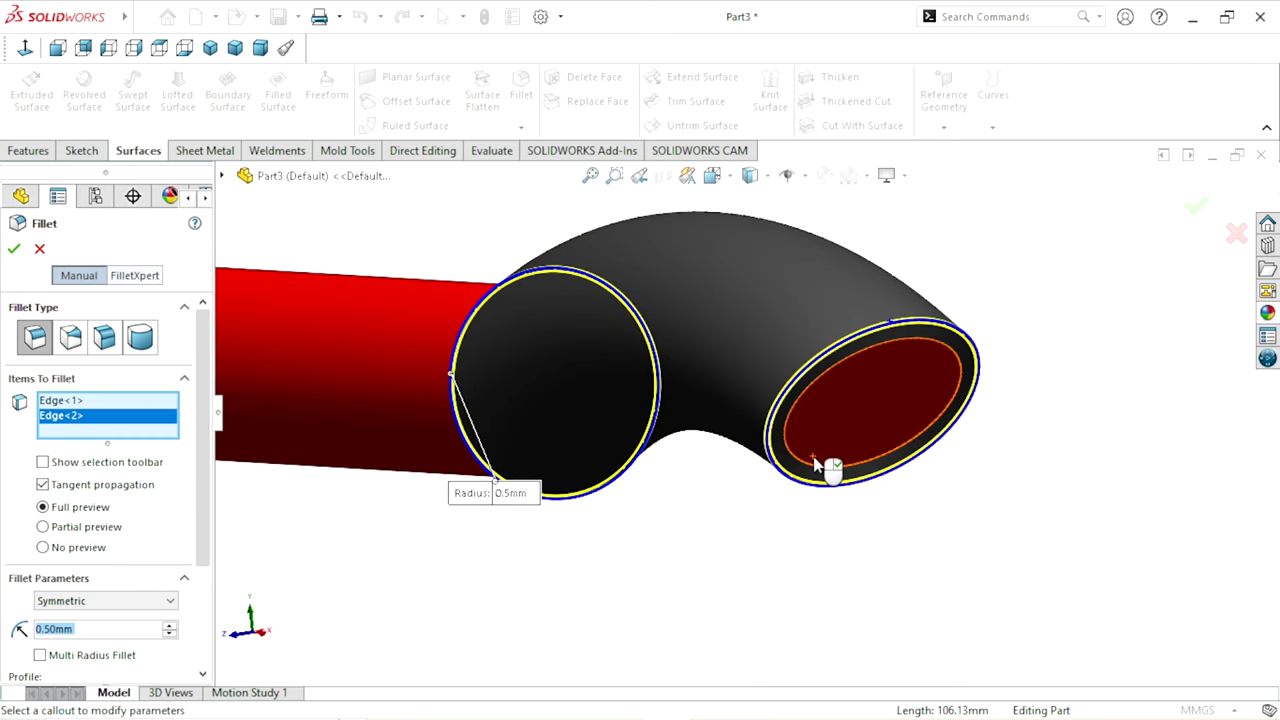
{"action": "left_click", "coordinate": [120, 628]}
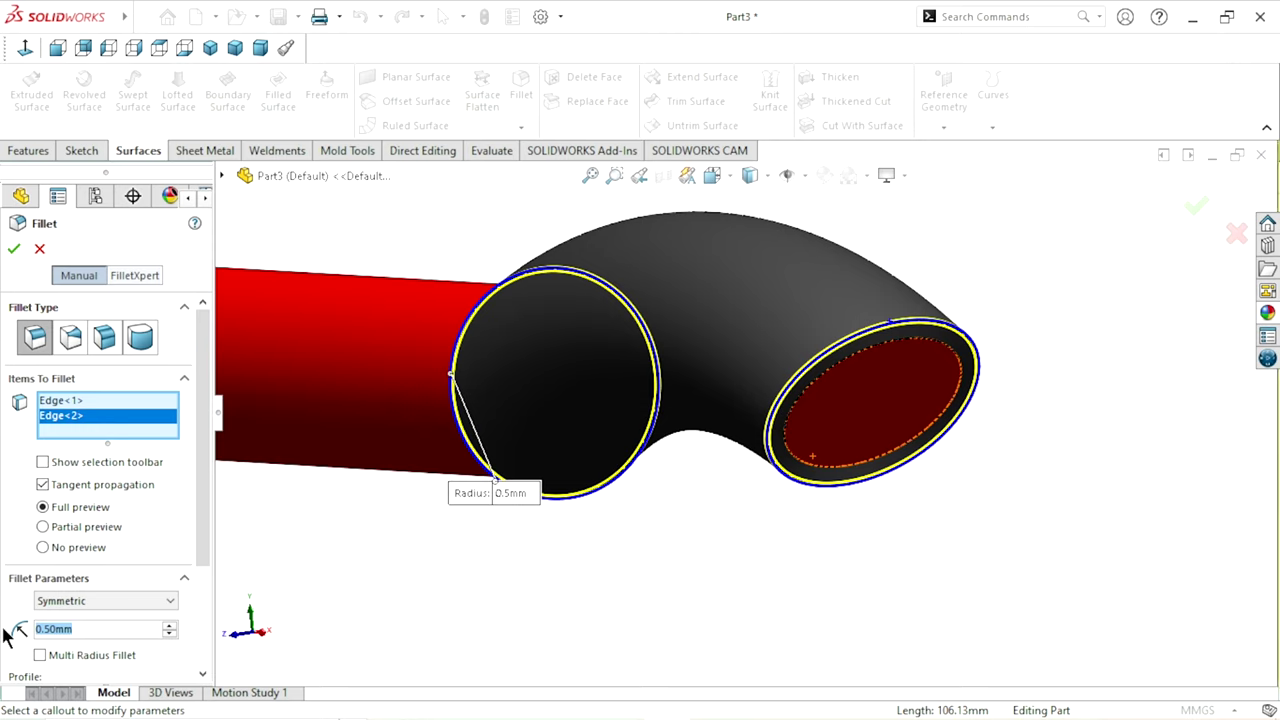
{"action": "type", "text": "1"}
{"action": "key", "text": "Return"}
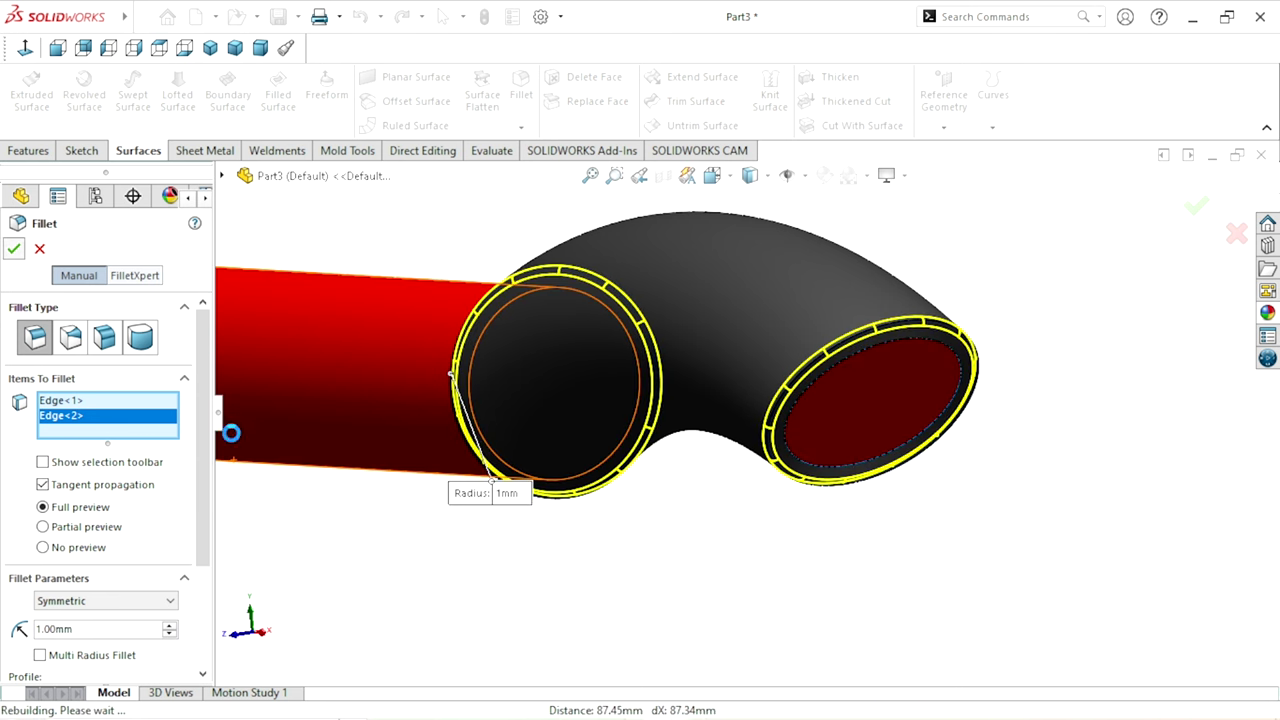
Apply the 1mm fillet and select its rings at the junction and open end
{"action": "key", "text": "Return"}
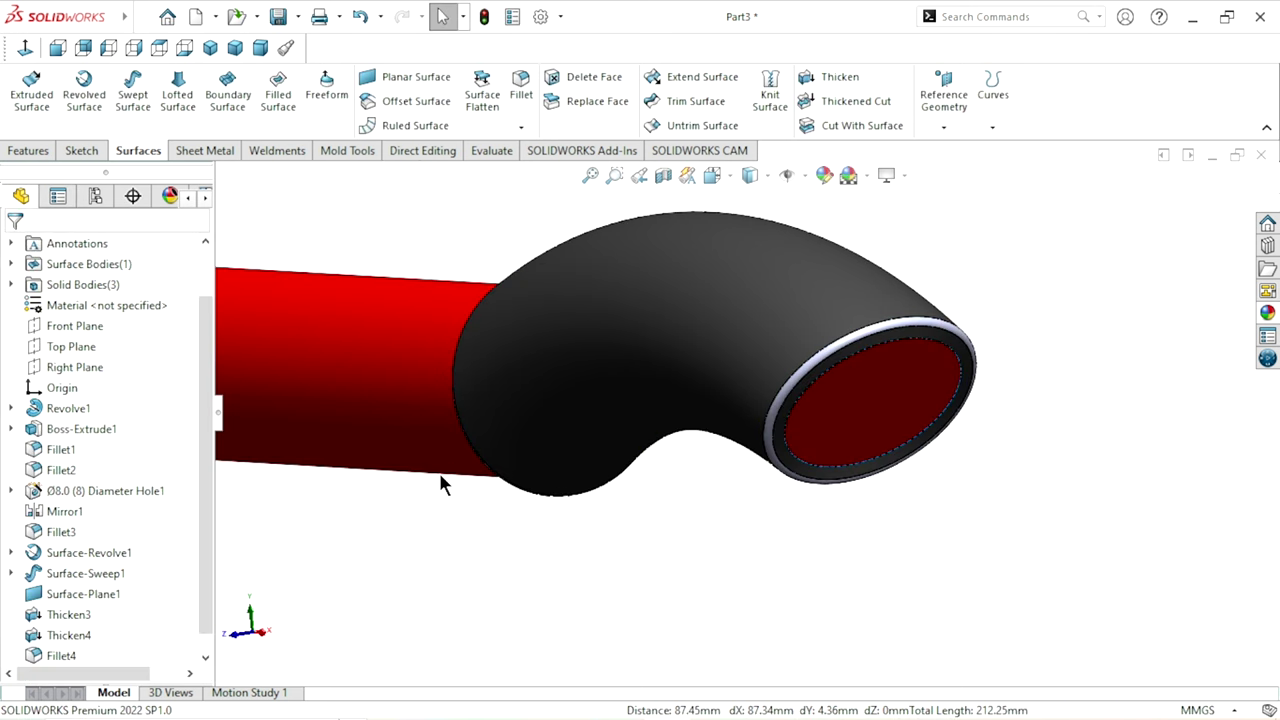
{"action": "scroll", "coordinate": [438, 469], "scroll_direction": "up", "scroll_amount": 5}
{"action": "middle_click_drag", "start_coordinate": [438, 469], "coordinate": [611, 499]}
{"action": "scroll", "coordinate": [752, 415], "scroll_direction": "down", "scroll_amount": 3}
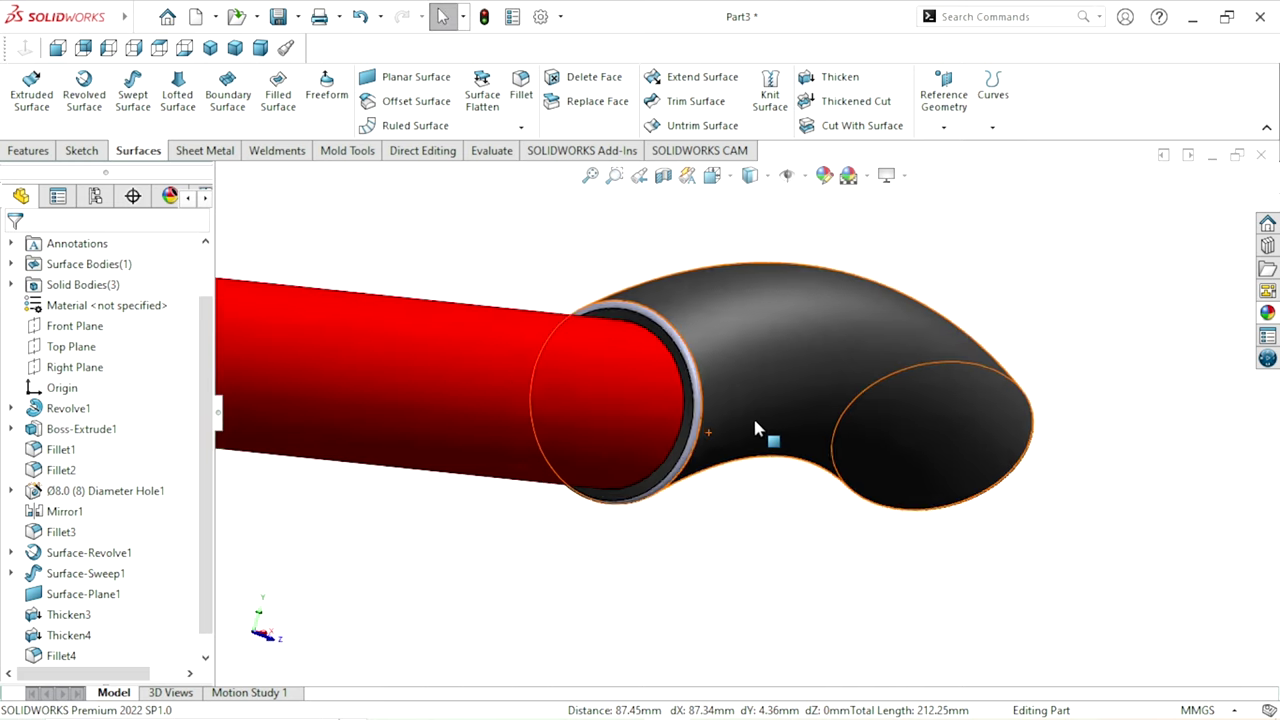
{"action": "scroll", "coordinate": [709, 430], "scroll_direction": "down", "scroll_amount": 3}
{"action": "left_click", "coordinate": [645, 404]}
{"action": "scroll", "coordinate": [545, 490], "scroll_direction": "up", "scroll_amount": 5}
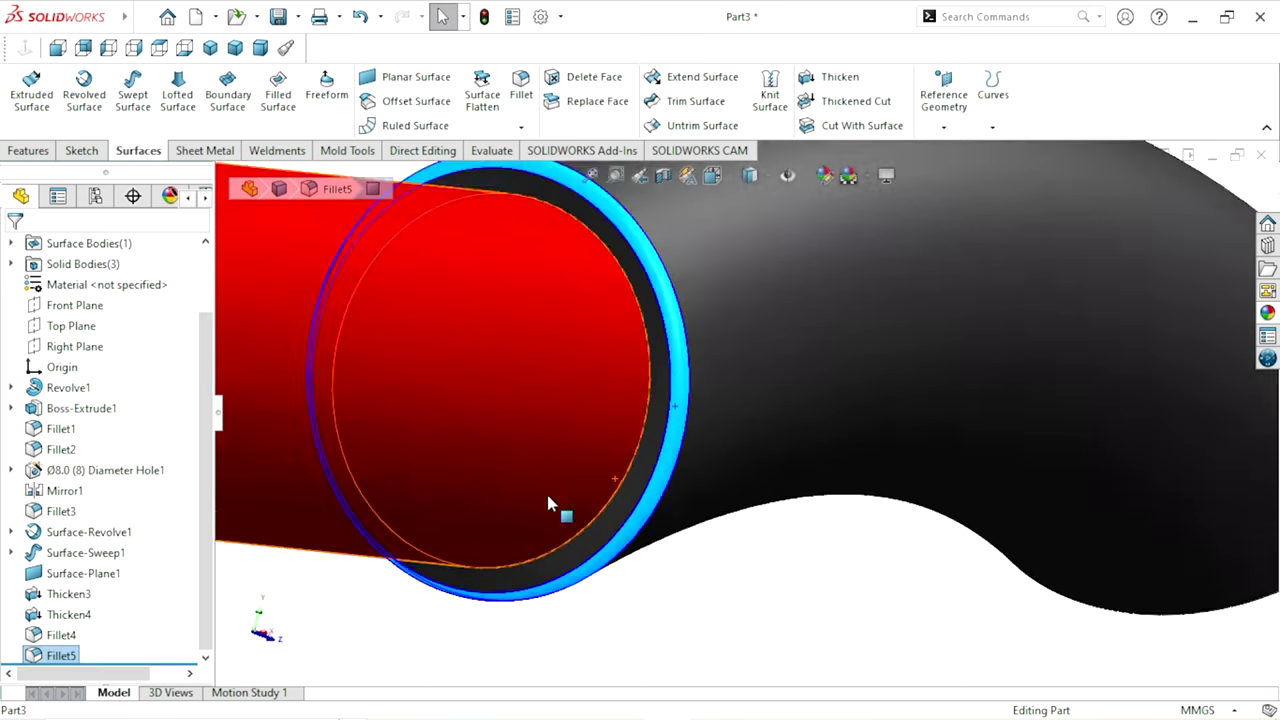
{"action": "mouse_move", "coordinate": [906, 509]}
{"action": "middle_mouse_down"}
{"action": "mouse_move", "coordinate": [1029, 478]}
{"action": "mouse_move", "coordinate": [886, 457]}
{"action": "mouse_move", "coordinate": [1057, 414]}
{"action": "middle_mouse_up"}
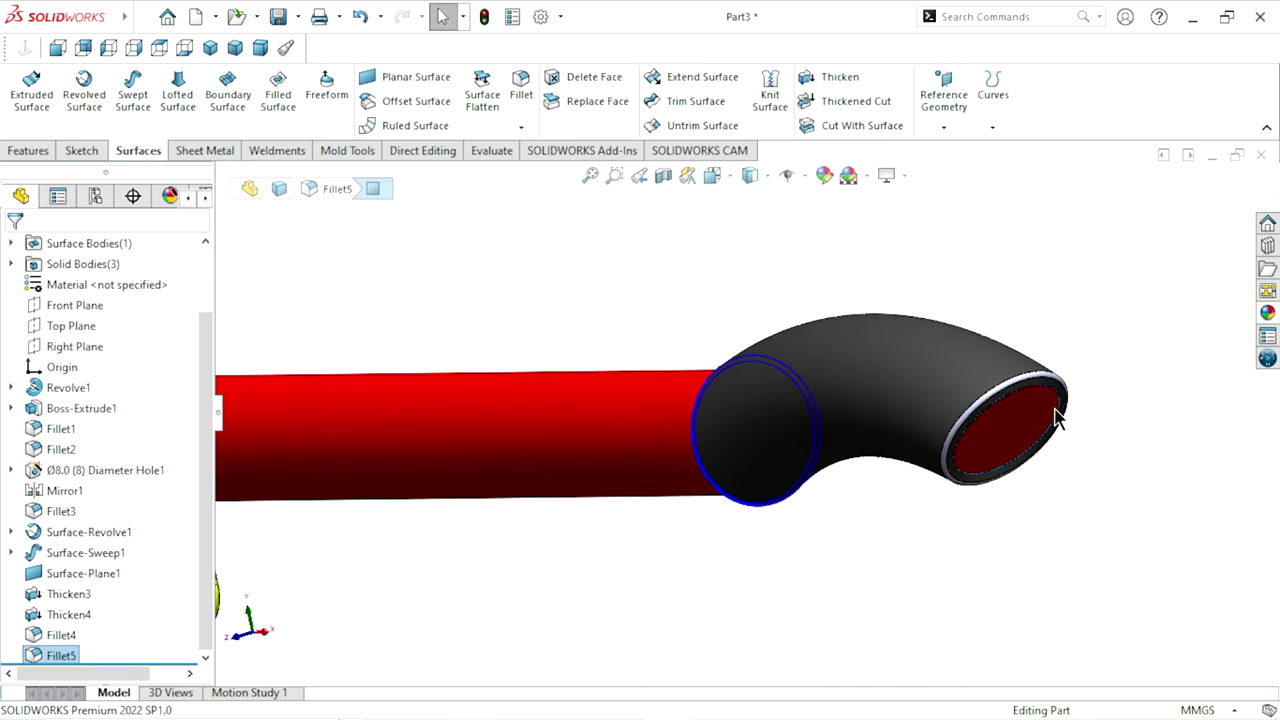
{"action": "scroll", "coordinate": [1031, 420], "scroll_direction": "down", "scroll_amount": 4}
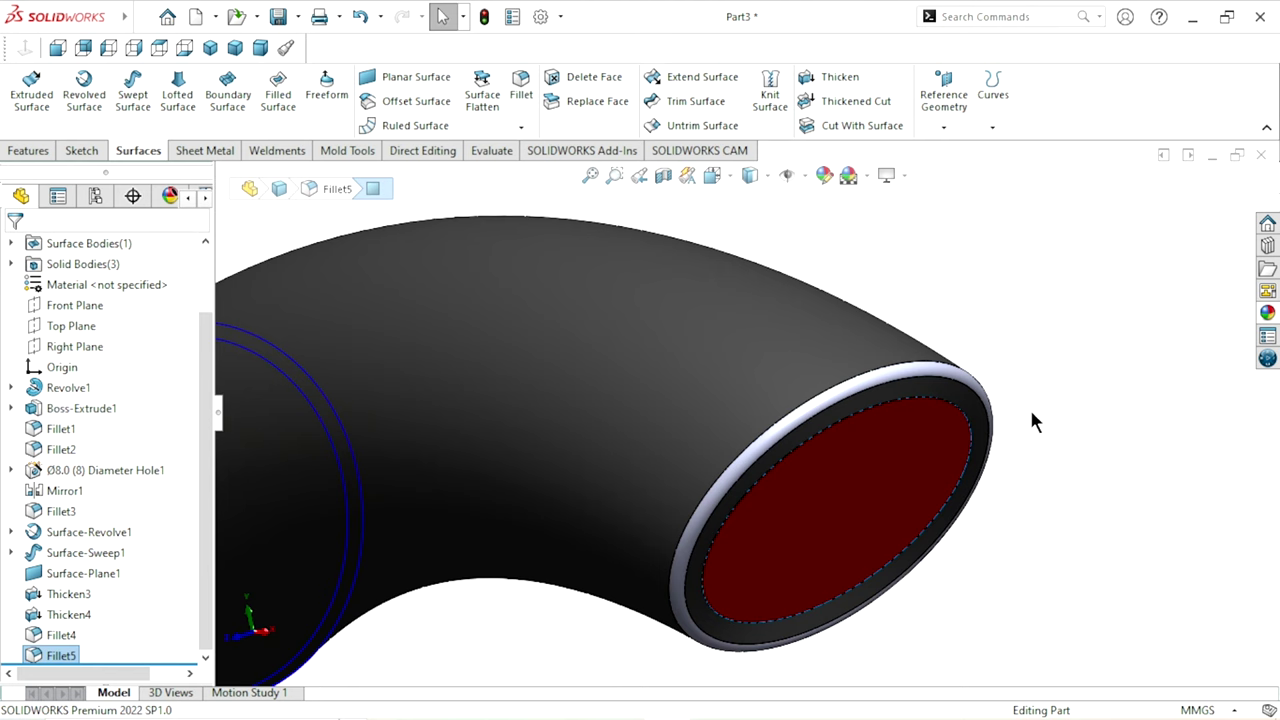
{"action": "left_click", "coordinate": [935, 395]}
{"action": "scroll", "coordinate": [880, 505], "scroll_direction": "up", "scroll_amount": 3}
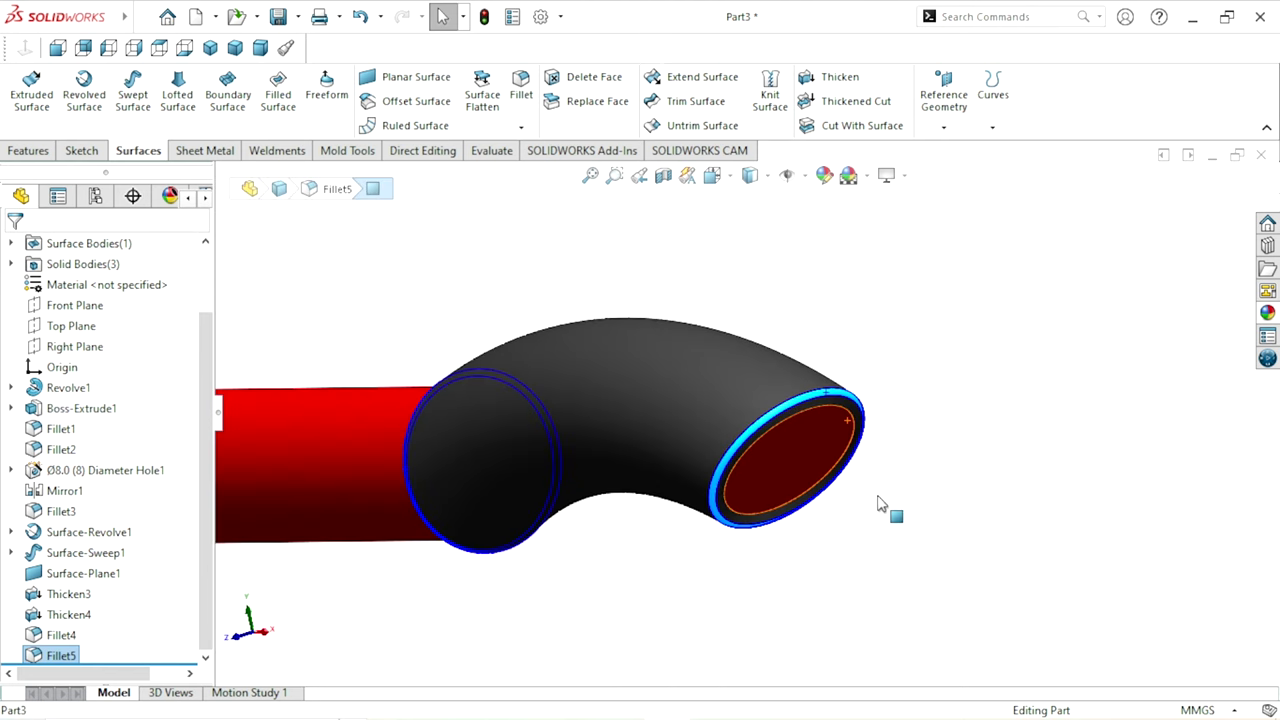
{"action": "left_click", "coordinate": [1265, 313]}
Reselect the open-end rim and junction ring faces and colour them red
{"action": "left_click", "coordinate": [603, 579]}
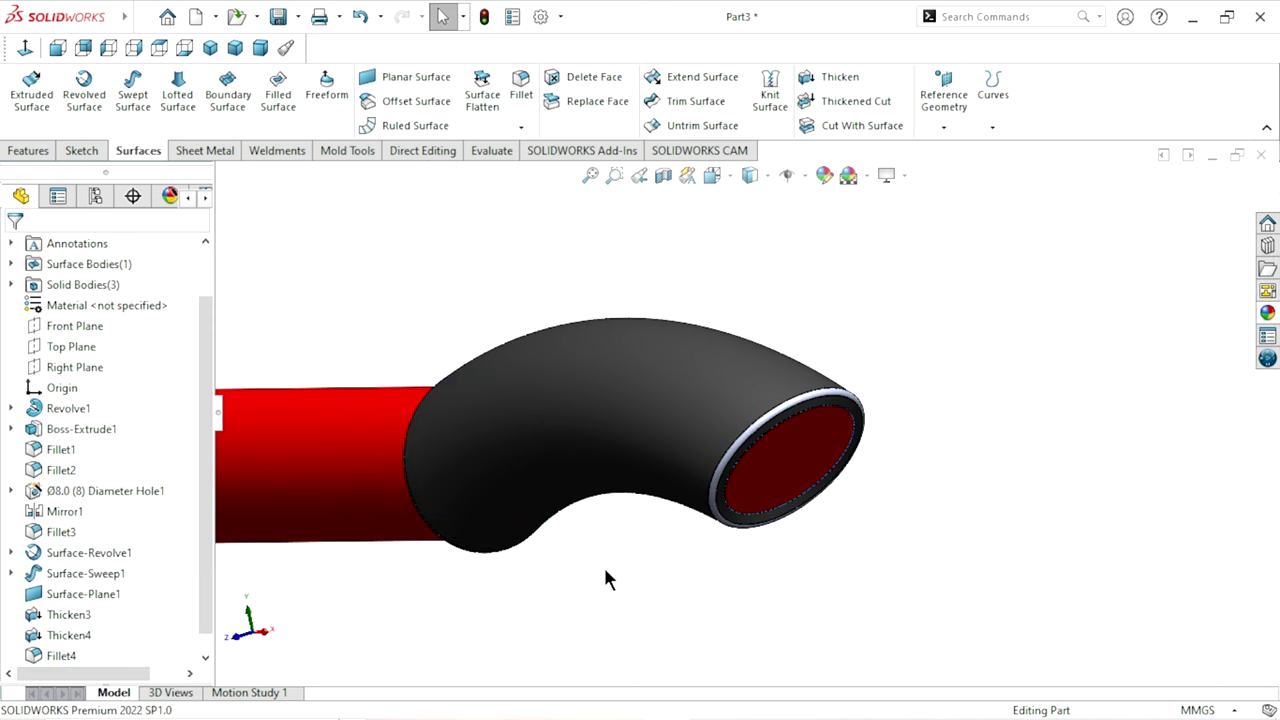
{"action": "scroll", "coordinate": [770, 432], "scroll_direction": "down", "scroll_amount": 2}
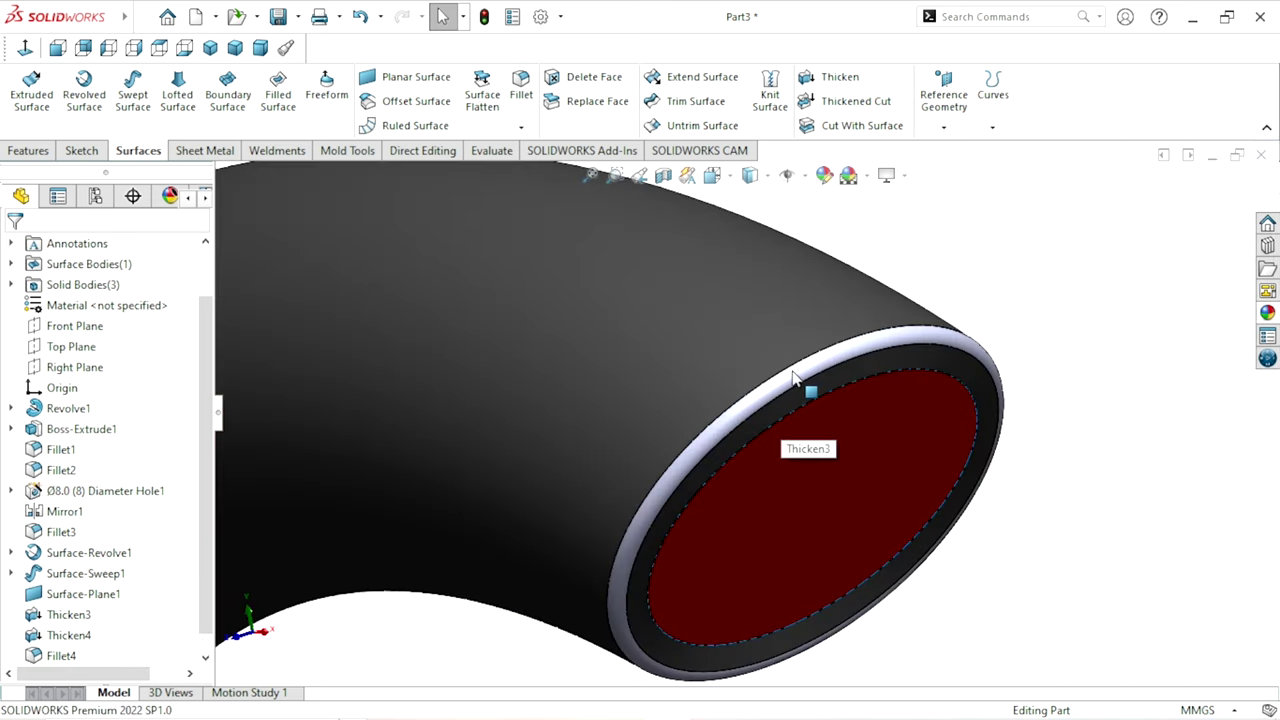
{"action": "left_click", "coordinate": [797, 374]}
{"action": "scroll", "coordinate": [738, 419], "scroll_direction": "up", "scroll_amount": 3}
{"action": "middle_click_drag", "start_coordinate": [597, 530], "coordinate": [711, 523]}
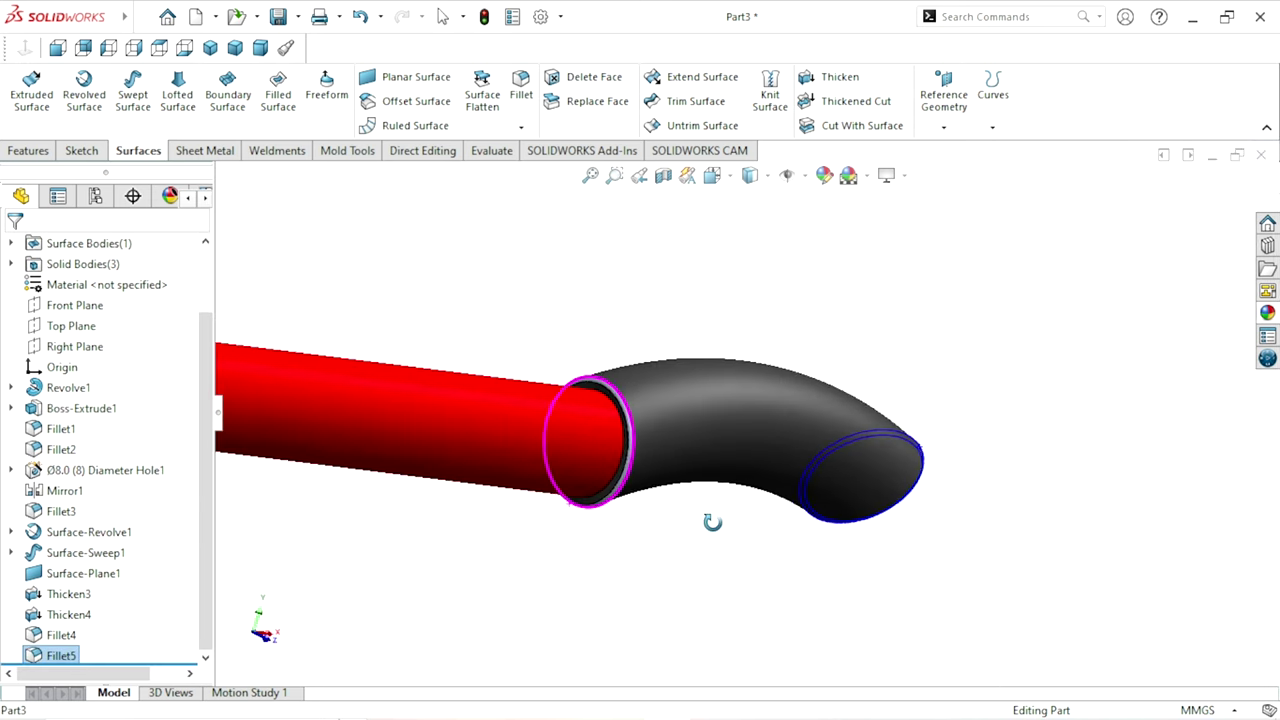
{"action": "scroll", "coordinate": [654, 463], "scroll_direction": "down", "scroll_amount": 3}
{"action": "scroll", "coordinate": [720, 400], "scroll_direction": "down", "scroll_amount": 2}
{"action": "left_click", "coordinate": [718, 398]}
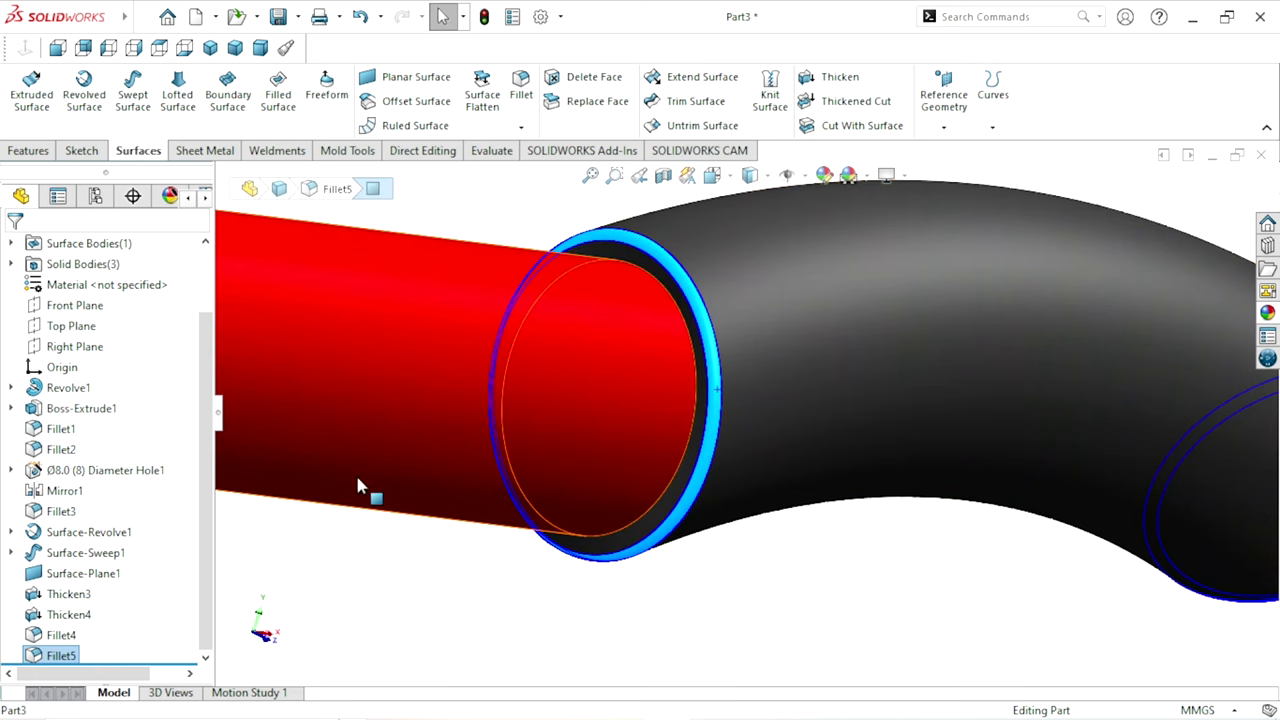
{"action": "left_click", "coordinate": [420, 437]}
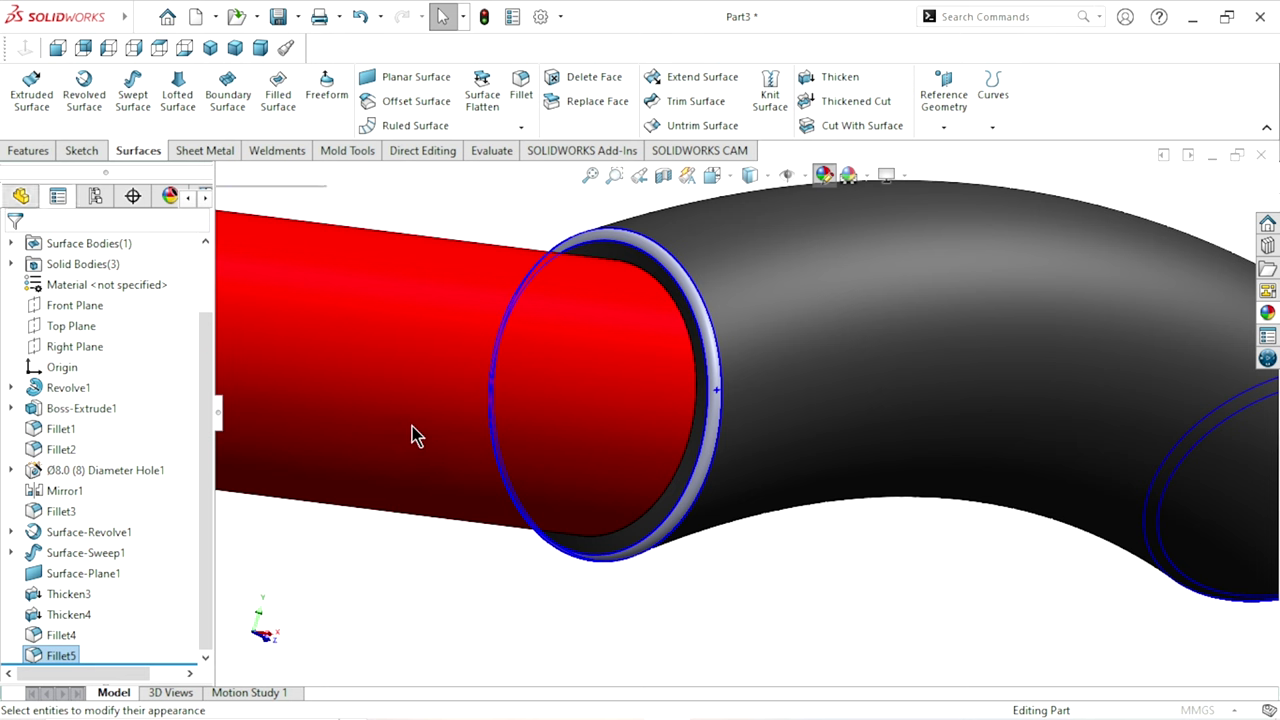
{"action": "left_click_drag", "start_coordinate": [205, 392], "coordinate": [205, 463]}
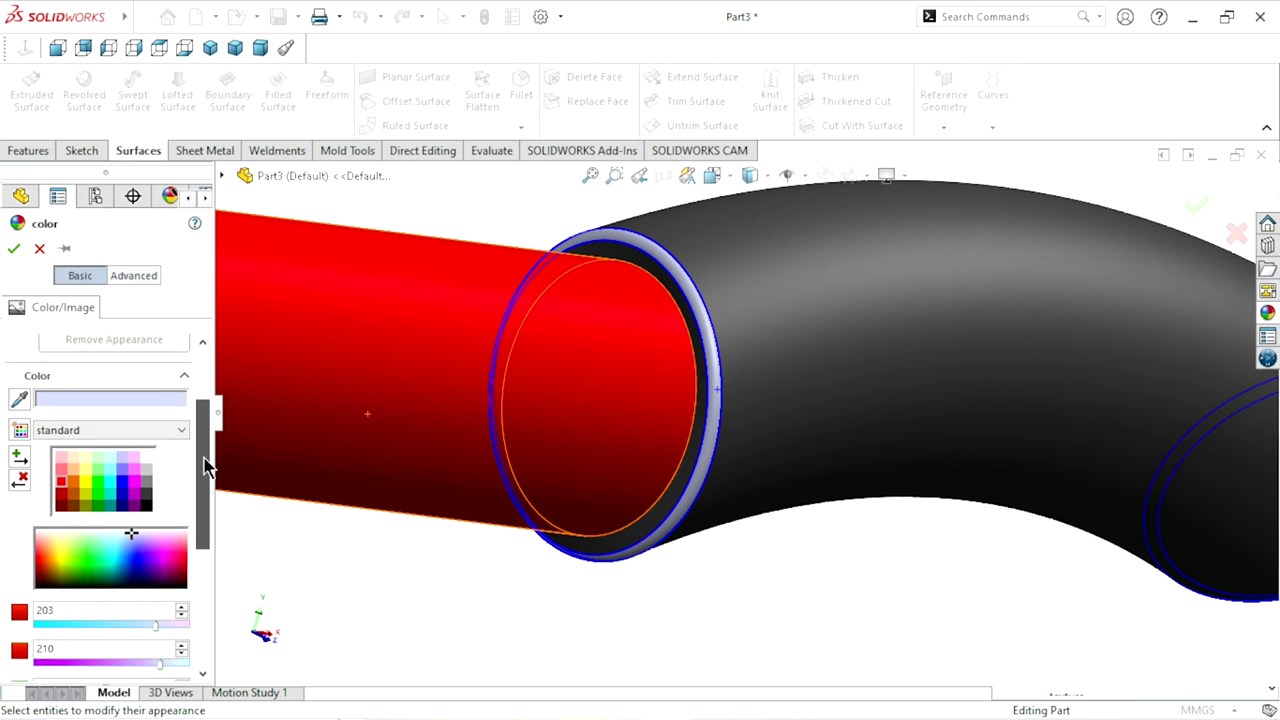
{"action": "left_click", "coordinate": [63, 483]}
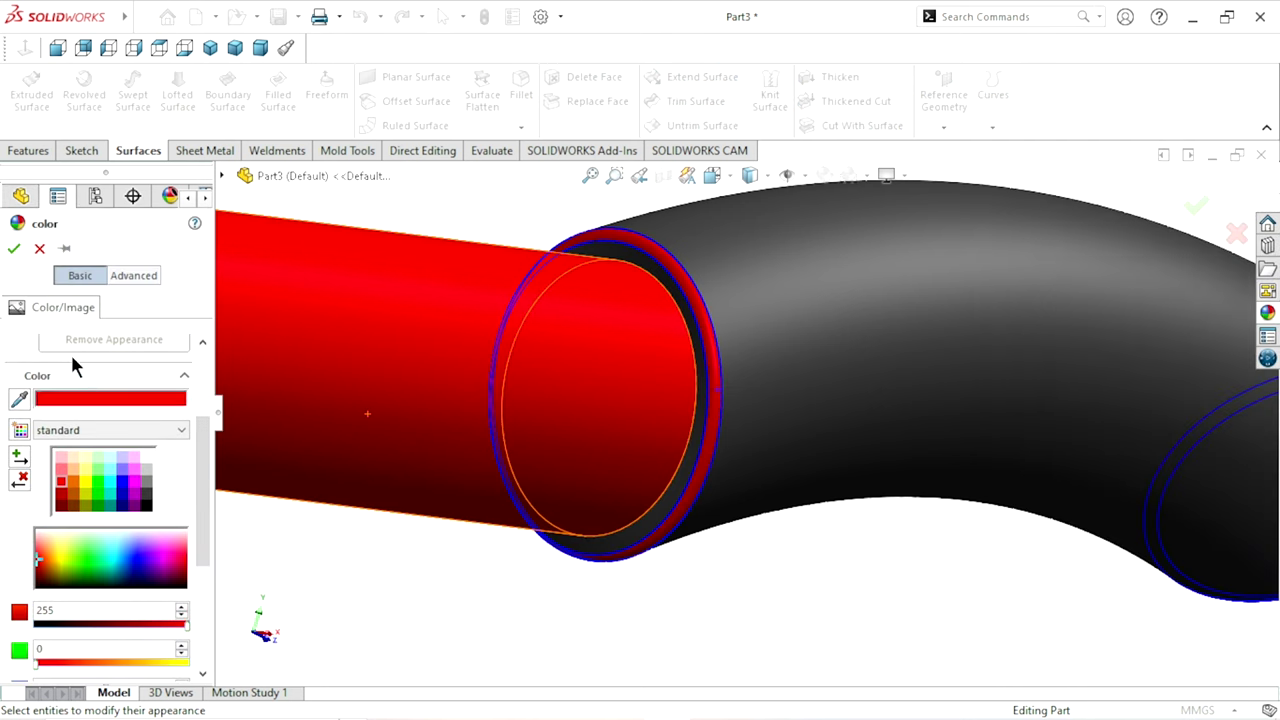
{"action": "left_click", "coordinate": [13, 249]}
Show the handle in isometric view, turning RealView Graphics on and then back off
{"action": "scroll", "coordinate": [458, 431], "scroll_direction": "up", "scroll_amount": 5}
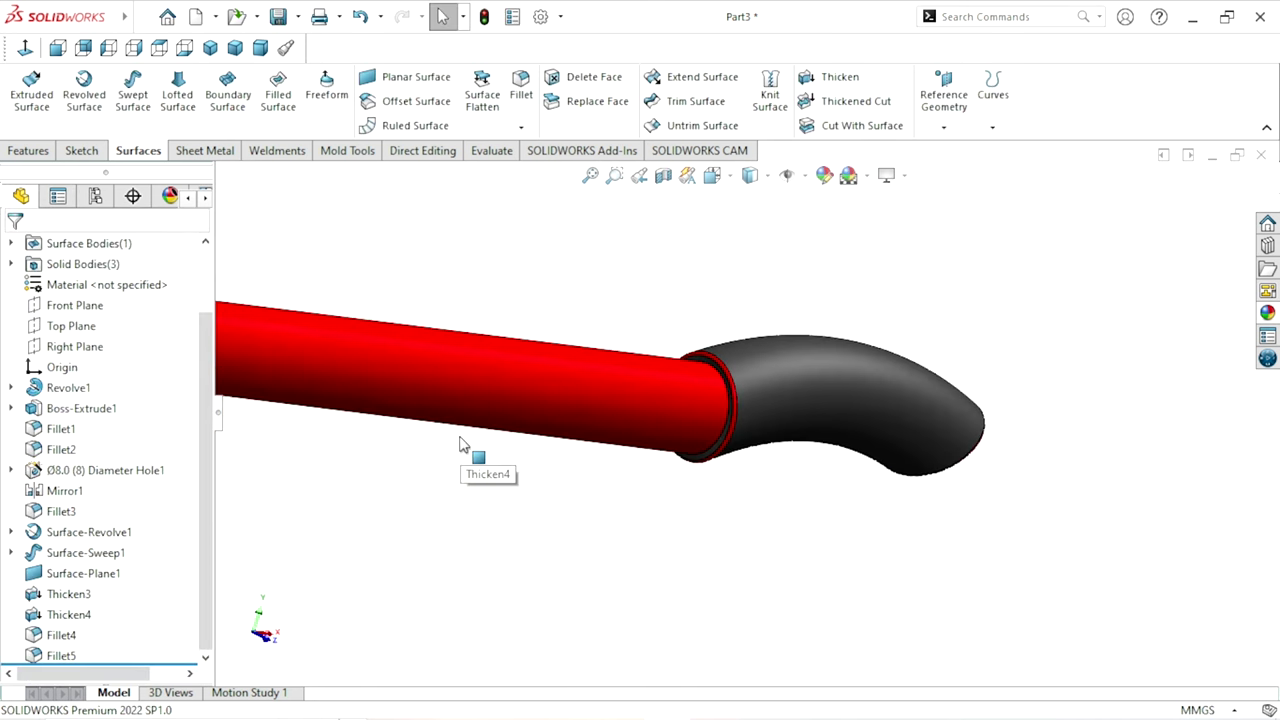
{"action": "scroll", "coordinate": [608, 497], "scroll_direction": "down", "scroll_amount": 1}
{"action": "mouse_move", "coordinate": [610, 503]}
{"action": "middle_mouse_down"}
{"action": "mouse_move", "coordinate": [808, 534]}
{"action": "mouse_move", "coordinate": [691, 463]}
{"action": "mouse_move", "coordinate": [726, 517]}
{"action": "middle_mouse_up"}
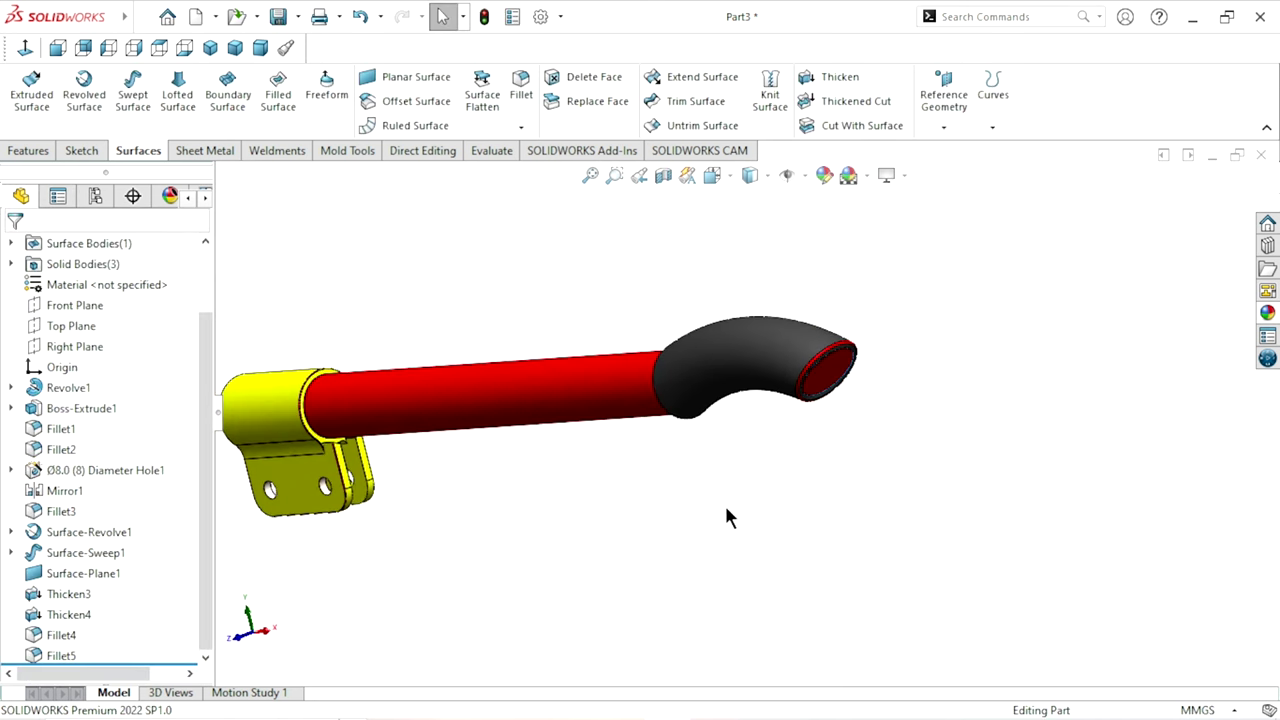
{"action": "scroll", "coordinate": [724, 374], "scroll_direction": "up", "scroll_amount": 4}
{"action": "scroll", "coordinate": [724, 374], "scroll_direction": "down", "scroll_amount": 4}
{"action": "scroll", "coordinate": [877, 468], "scroll_direction": "down", "scroll_amount": 2}
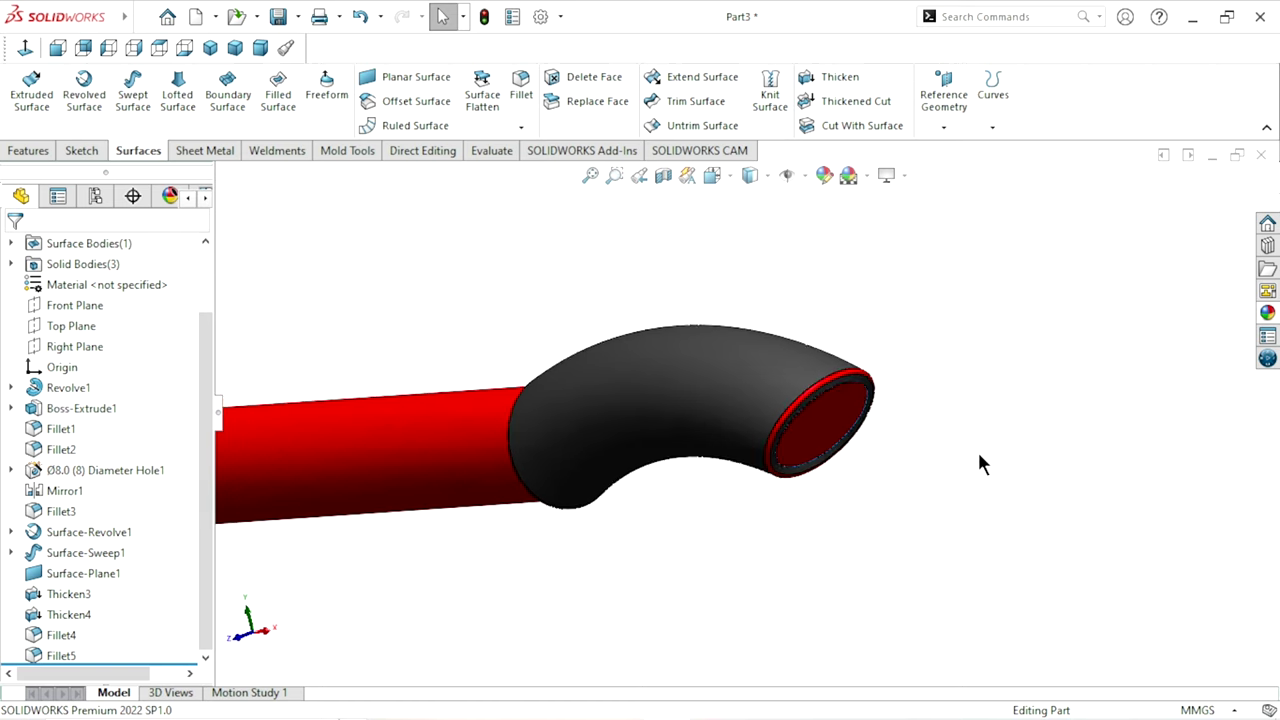
{"action": "left_click", "coordinate": [210, 47]}
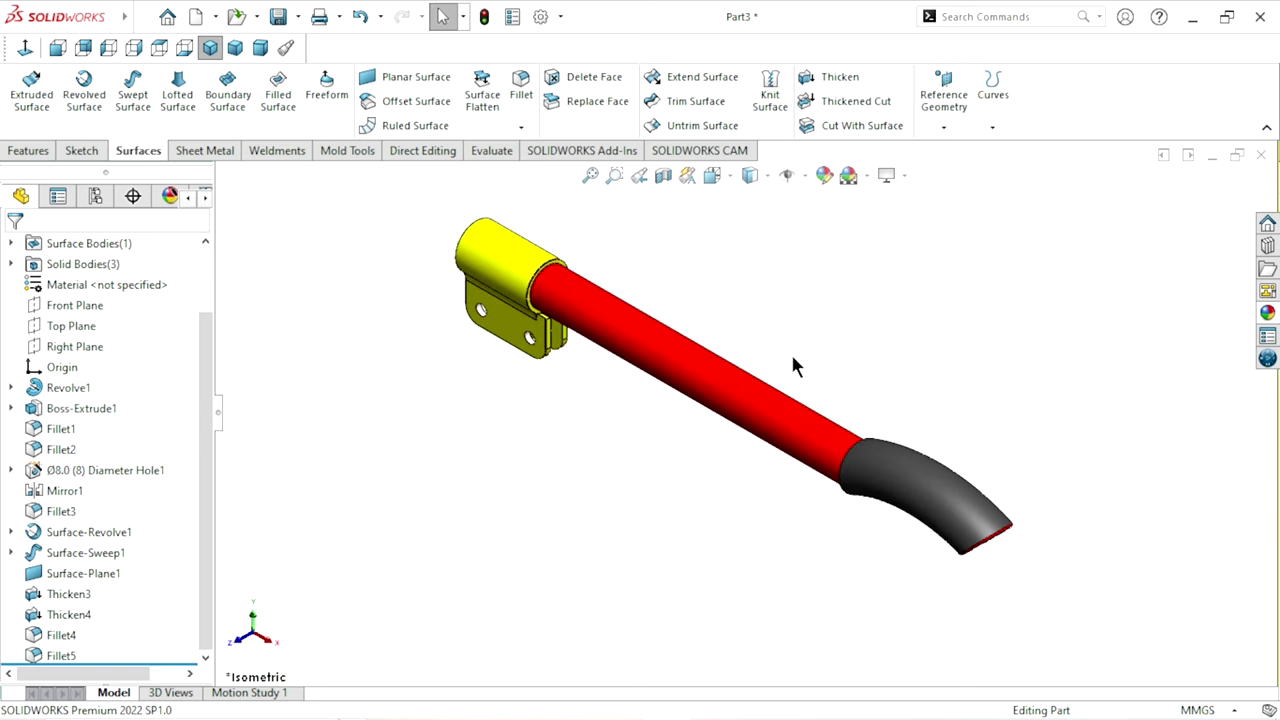
{"action": "left_click", "coordinate": [905, 178]}
{"action": "left_click", "coordinate": [905, 203]}
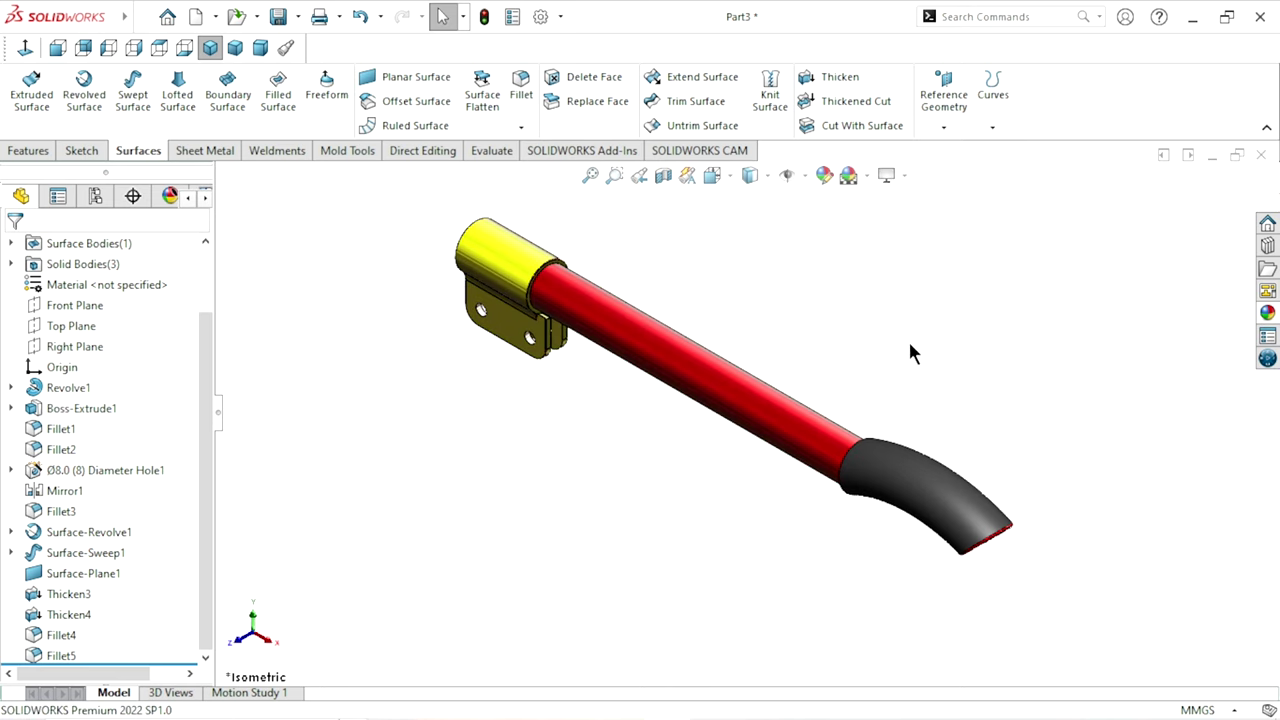
{"action": "scroll", "coordinate": [756, 299], "scroll_direction": "down", "scroll_amount": 2}
{"action": "left_click", "coordinate": [905, 176]}
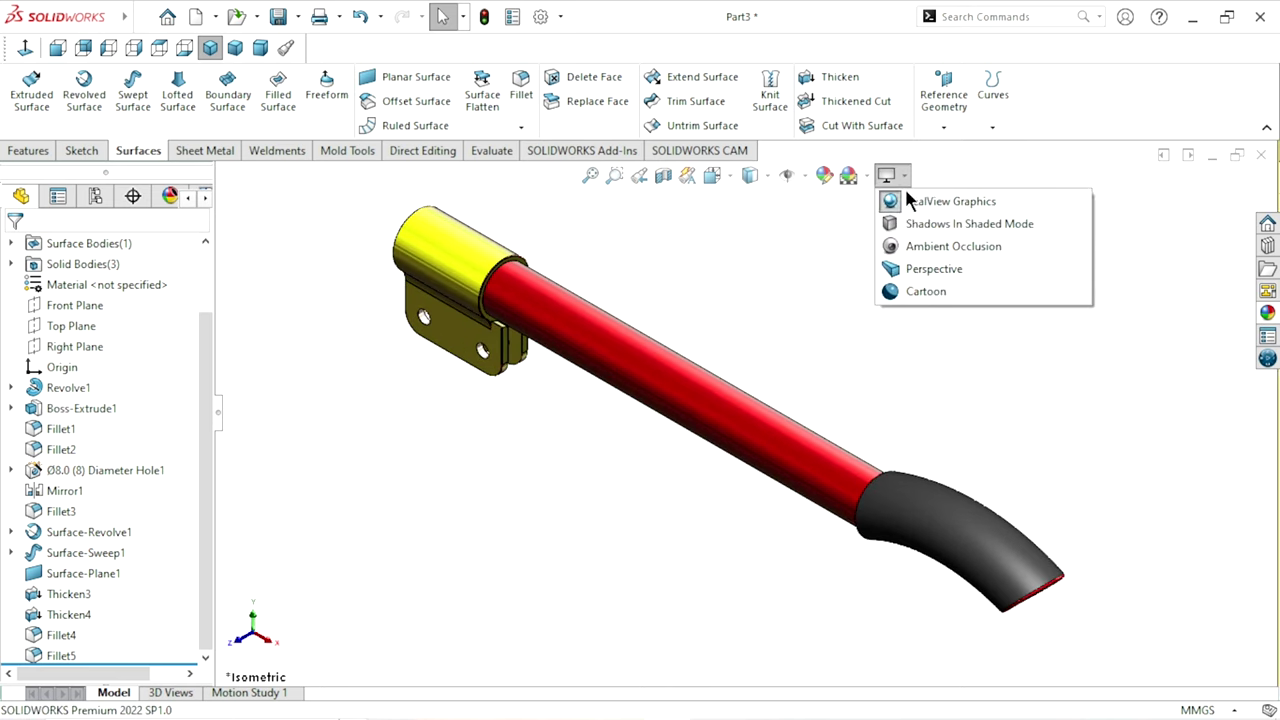
{"action": "left_click", "coordinate": [910, 201]}
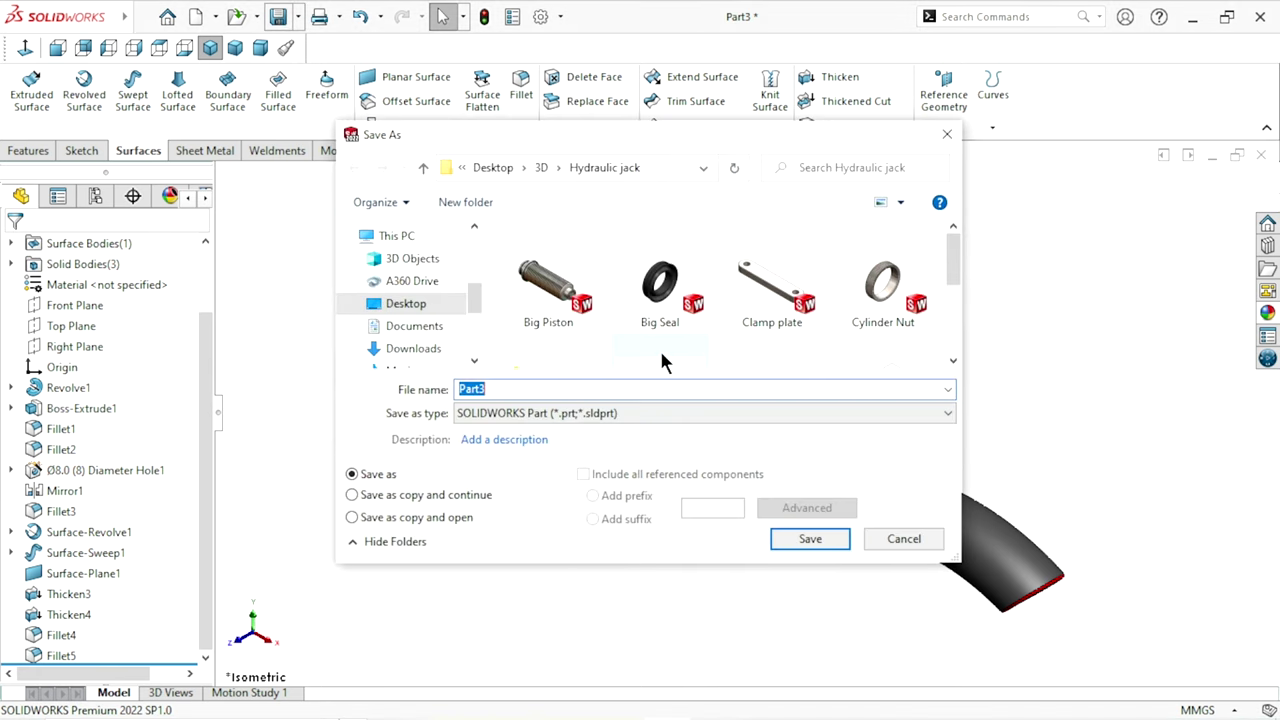
Save the part as 'handle' in the Jack folder under 3D
{"action": "left_click", "coordinate": [423, 167]}
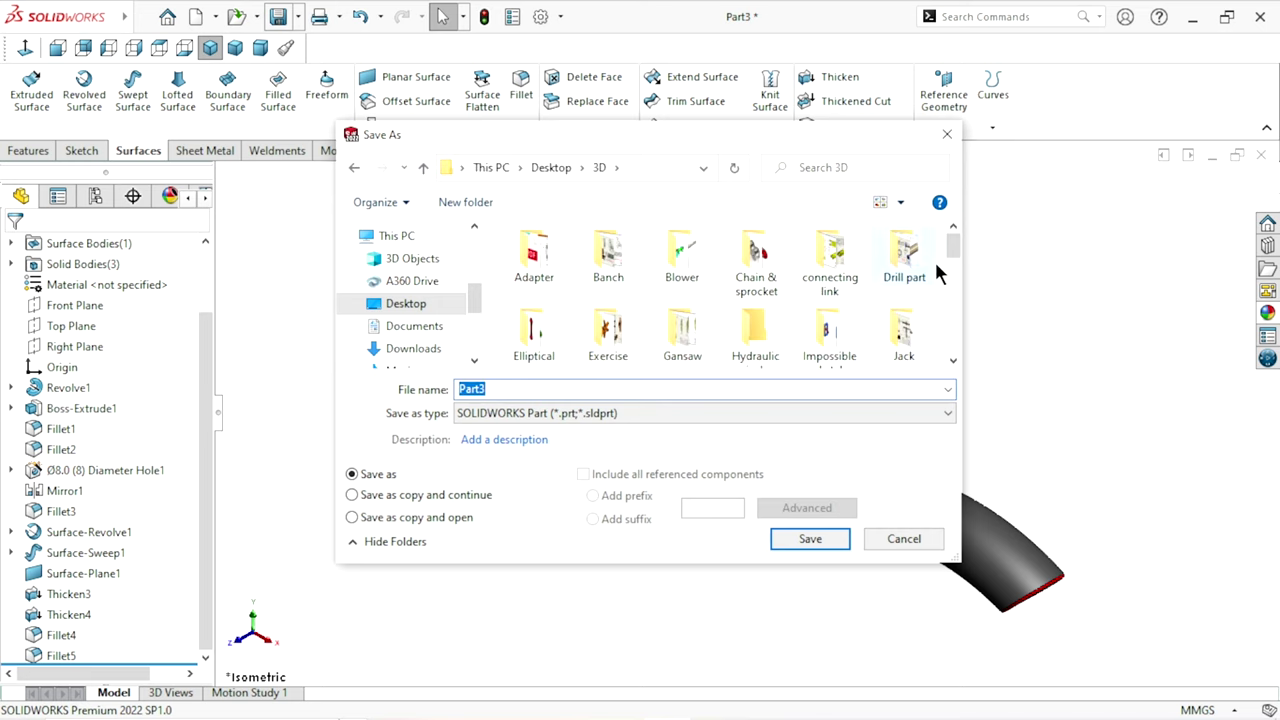
{"action": "double_click", "coordinate": [903, 318]}
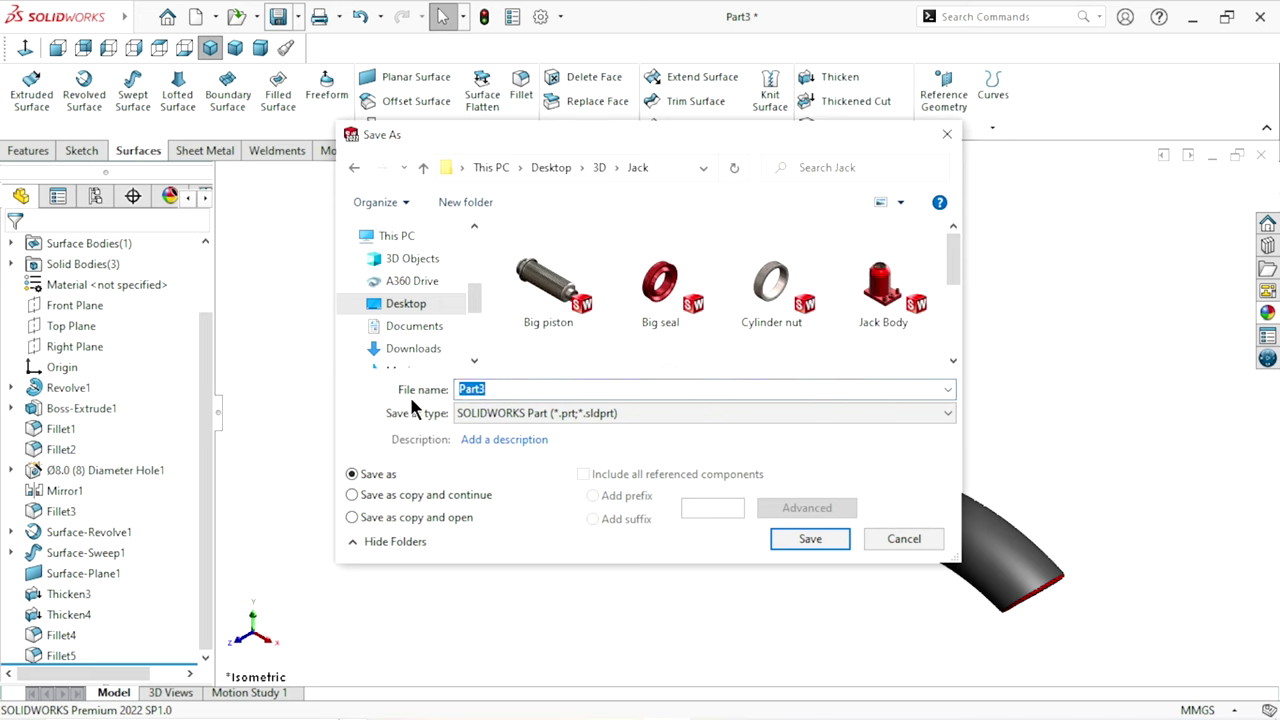
{"action": "type", "text": "han"}
{"action": "type", "text": "dle"}
{"action": "left_click", "coordinate": [820, 540]}
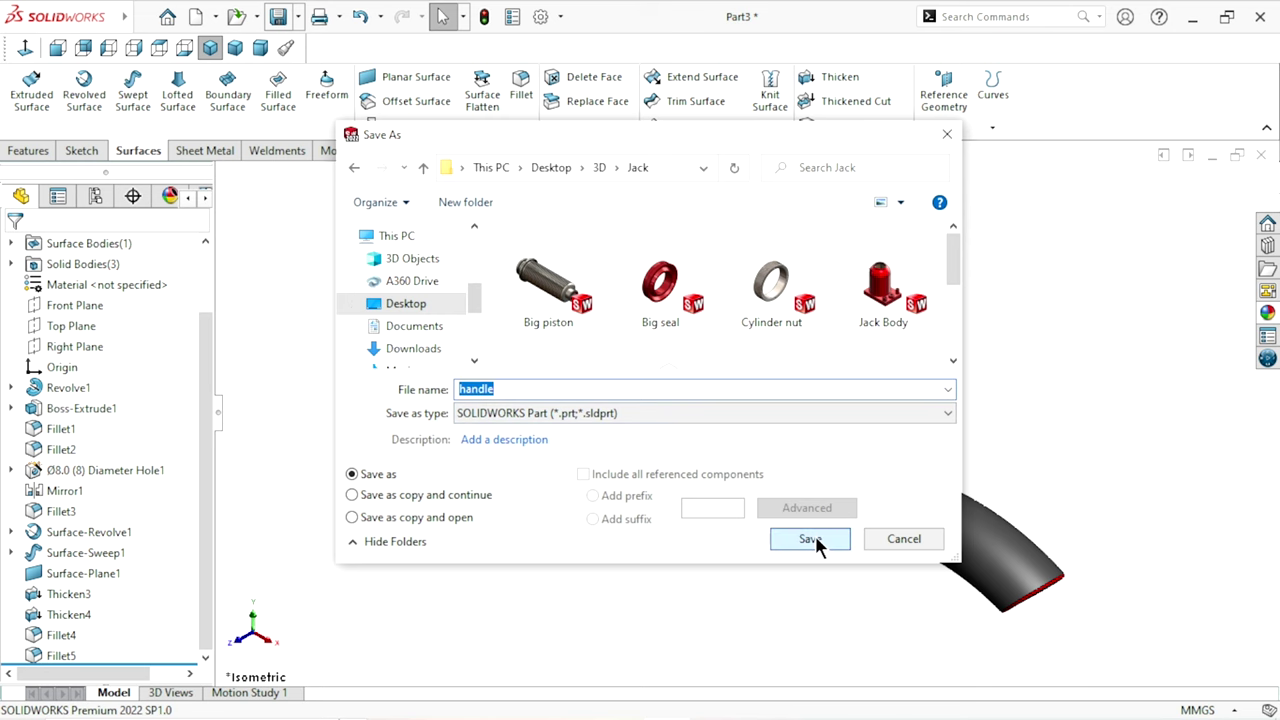